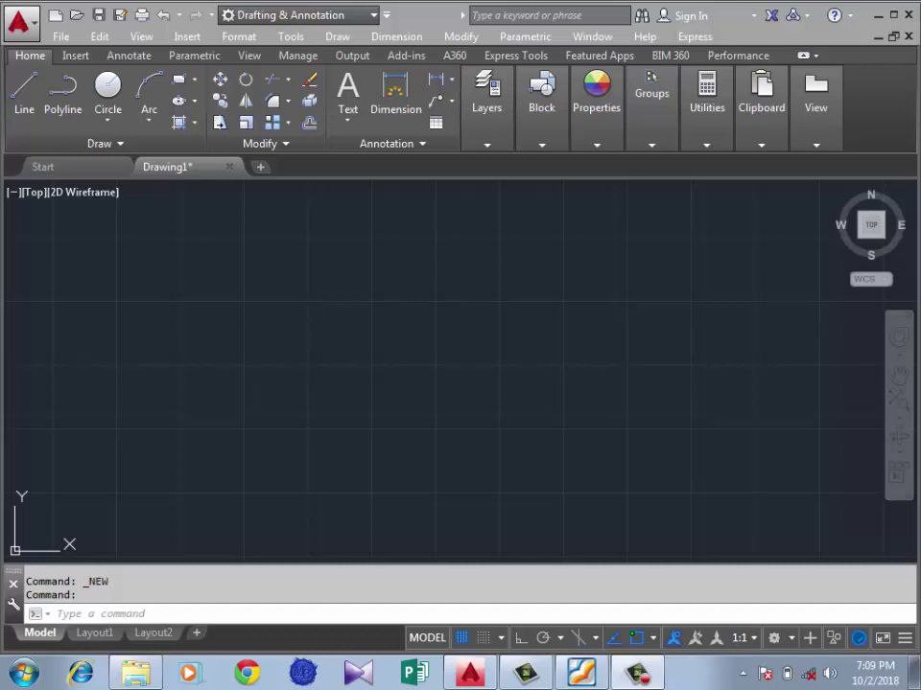
- Open the red A application menu over the blank drawing
left_click(19, 20)
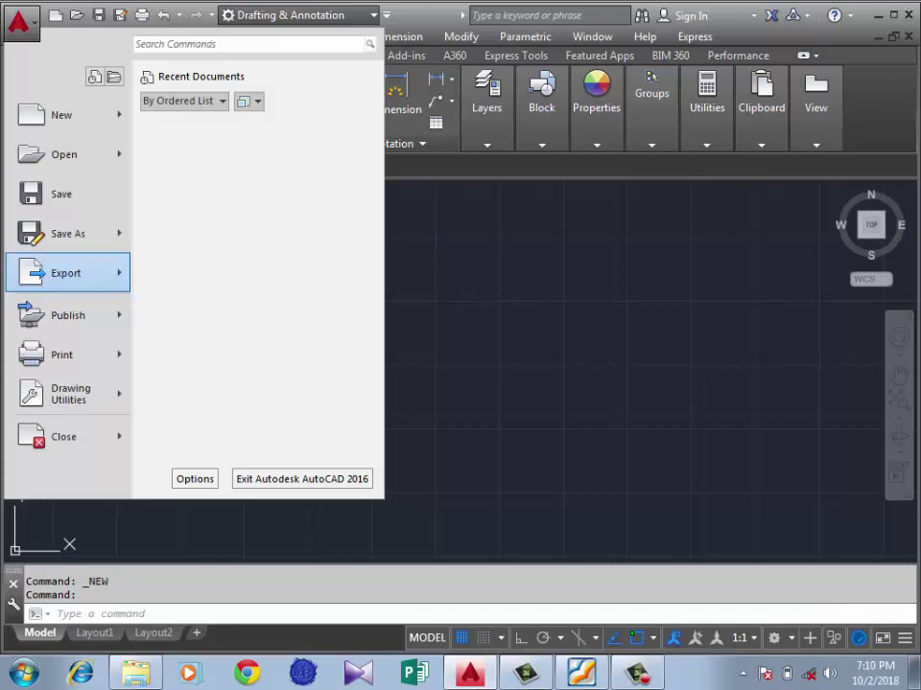
- Start a PDF export with the General Documentation preset and review its detailed options
left_click(192, 288)
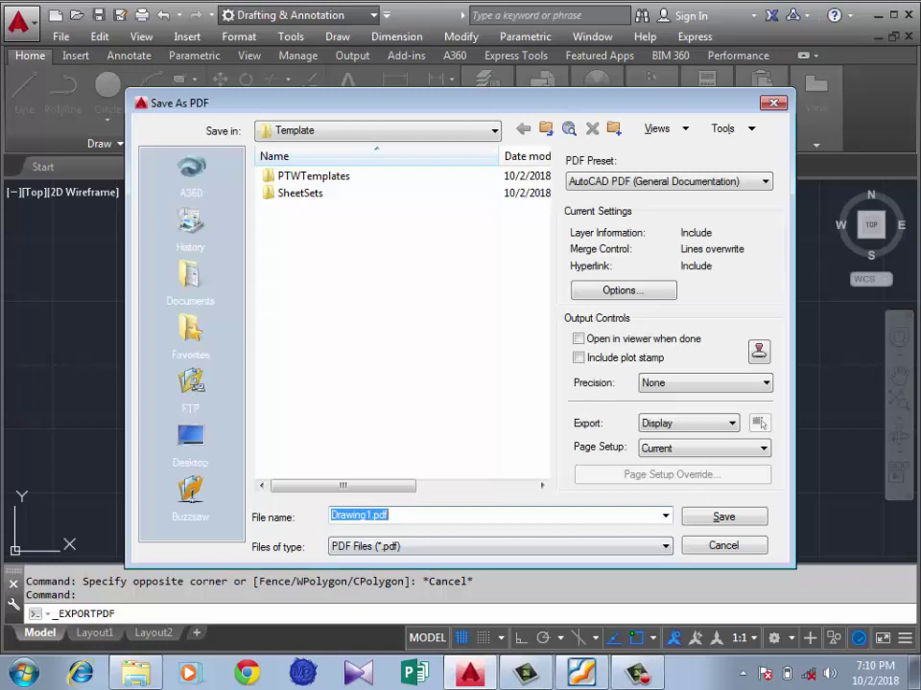
left_click(672, 181)
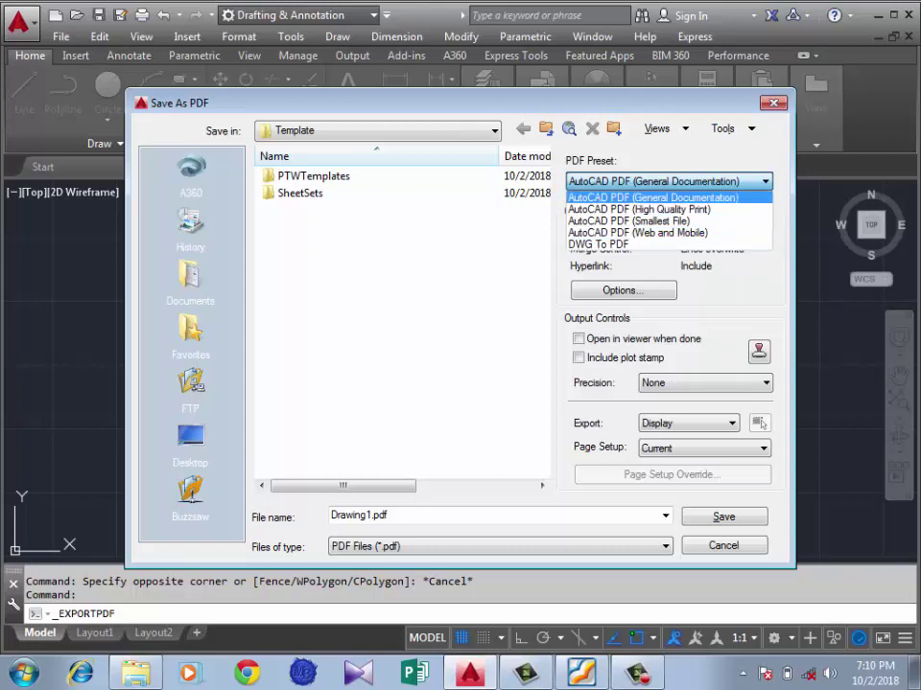
left_click(652, 197)
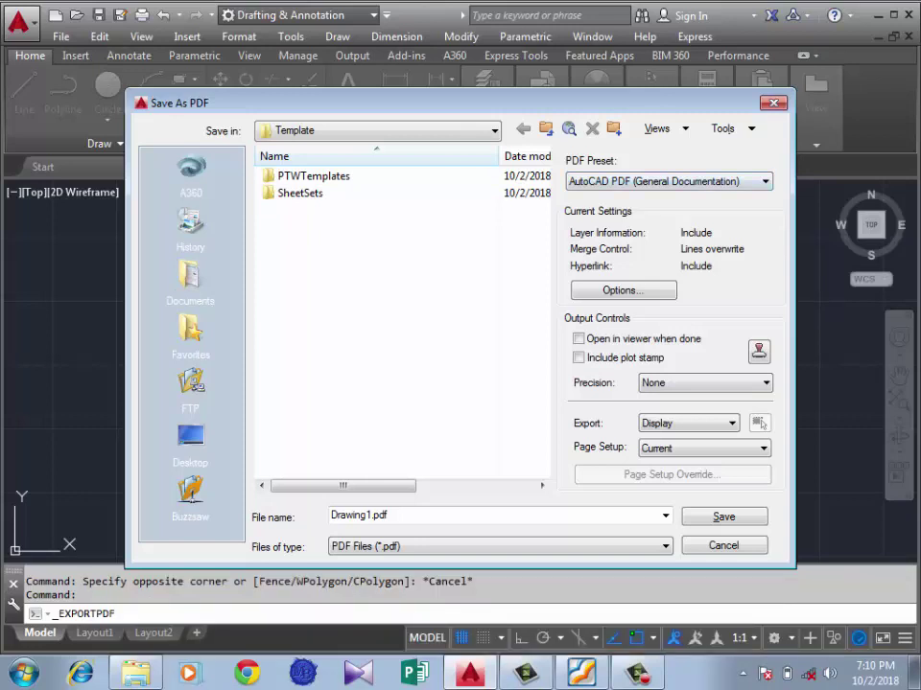
left_click(623, 290)
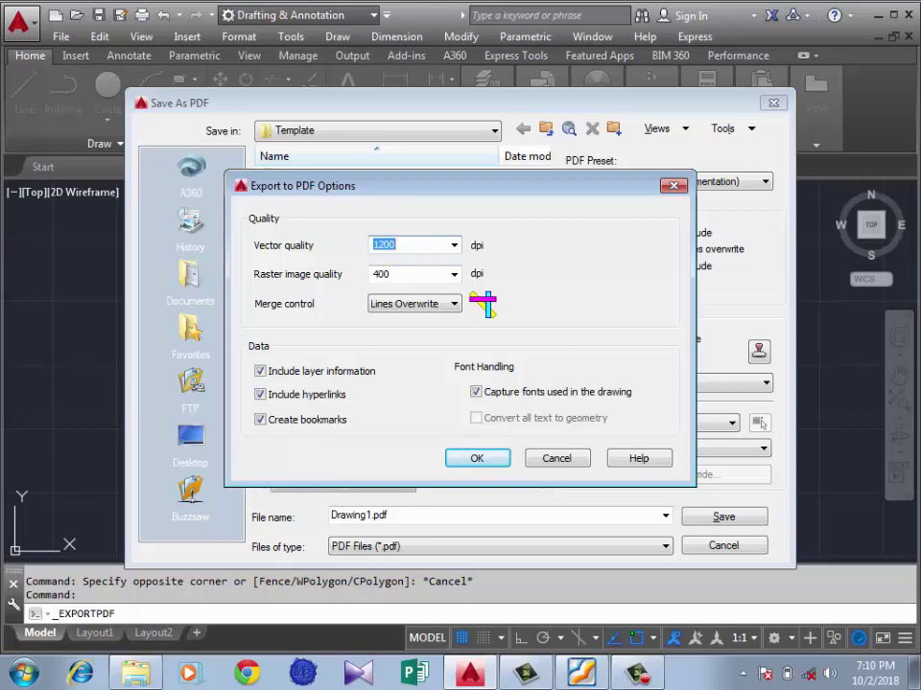
key("Return")
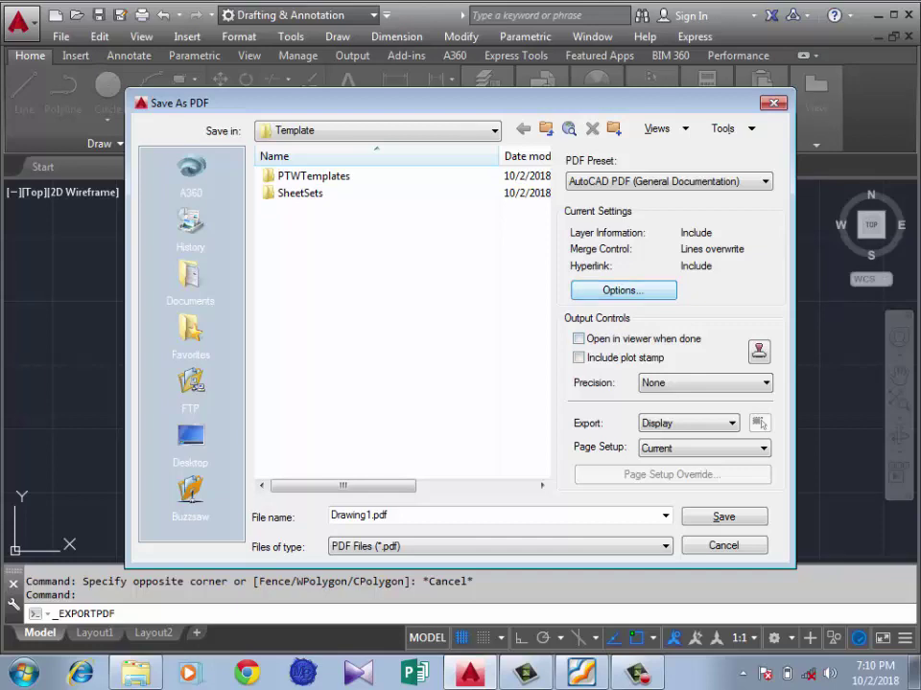
- Turn on open-in-viewer and plot stamp, review stamp settings, then cancel the export
mouse_move(287, 102)
left_mouse_down()
mouse_move(378, 117)
mouse_move(229, 111)
left_mouse_up()
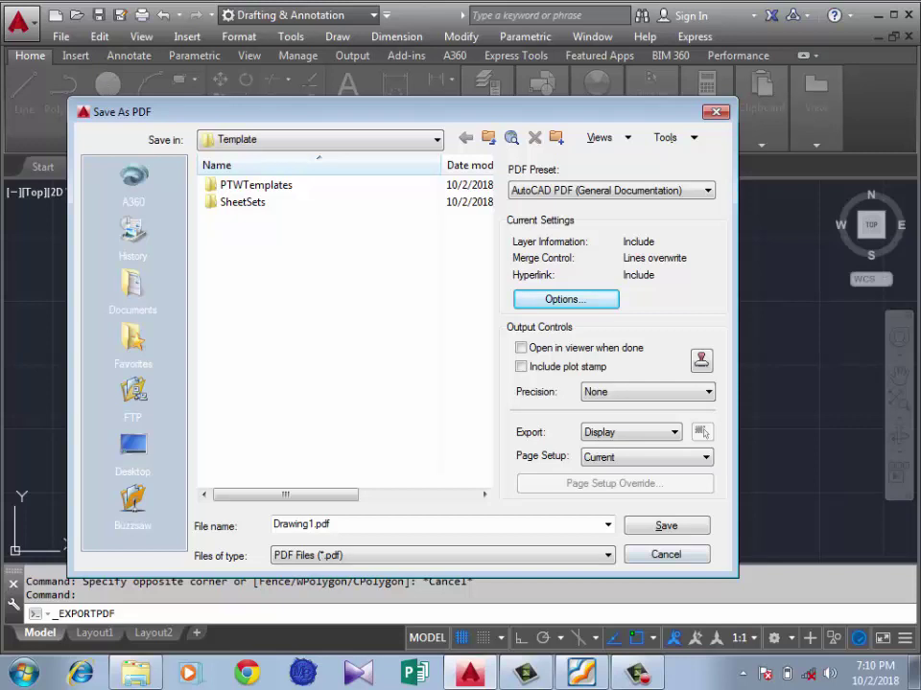
left_click(520, 347)
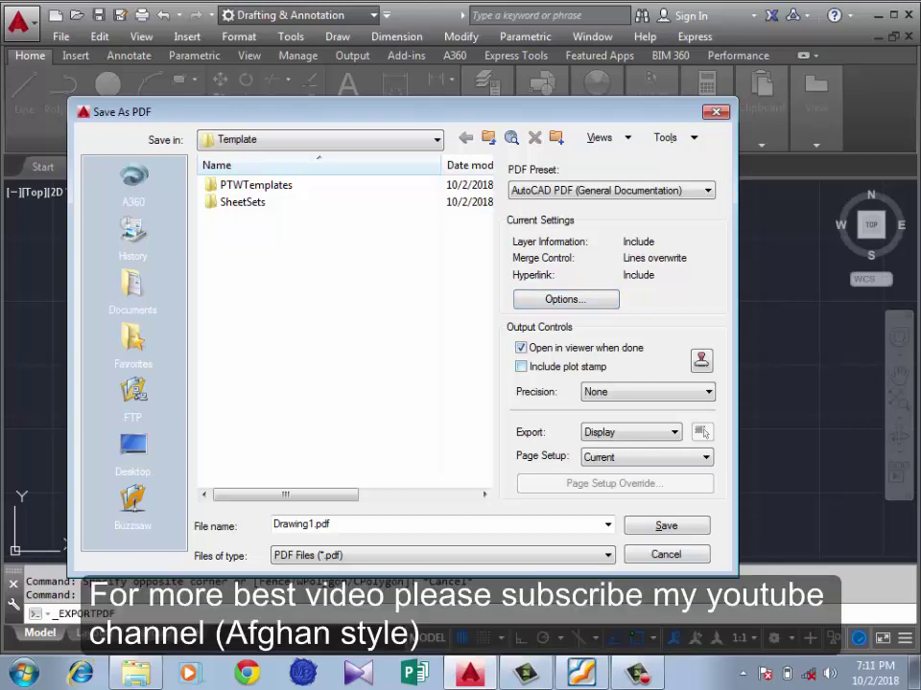
left_click(520, 366)
left_click(701, 360)
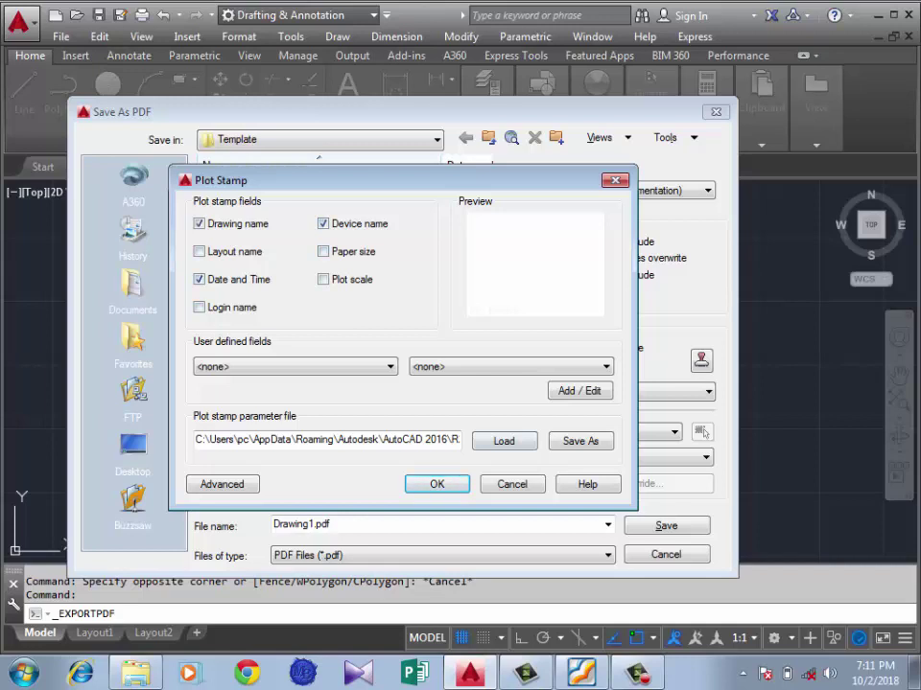
key("Return")
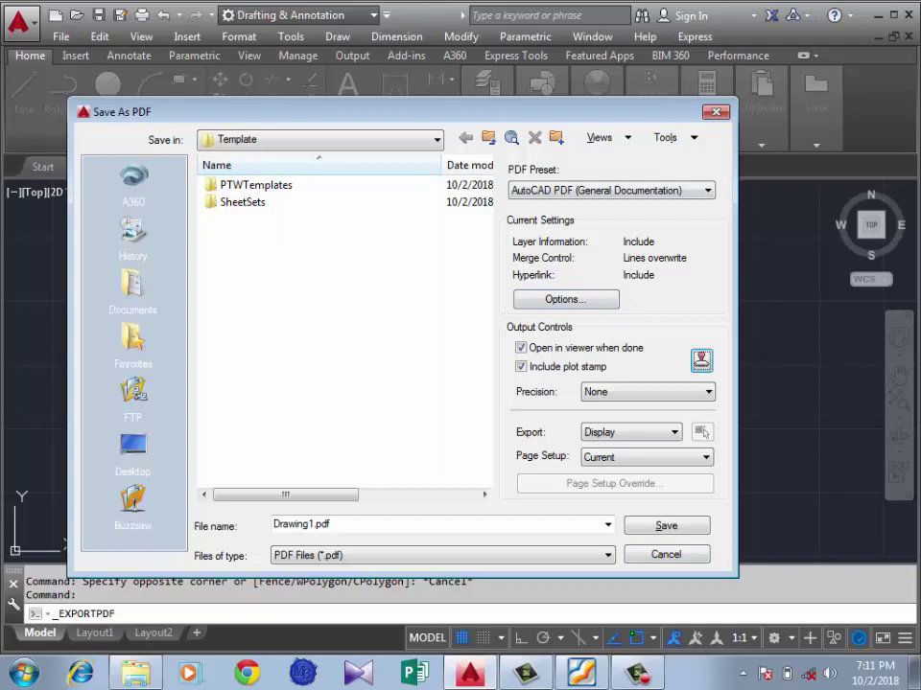
key("Escape")
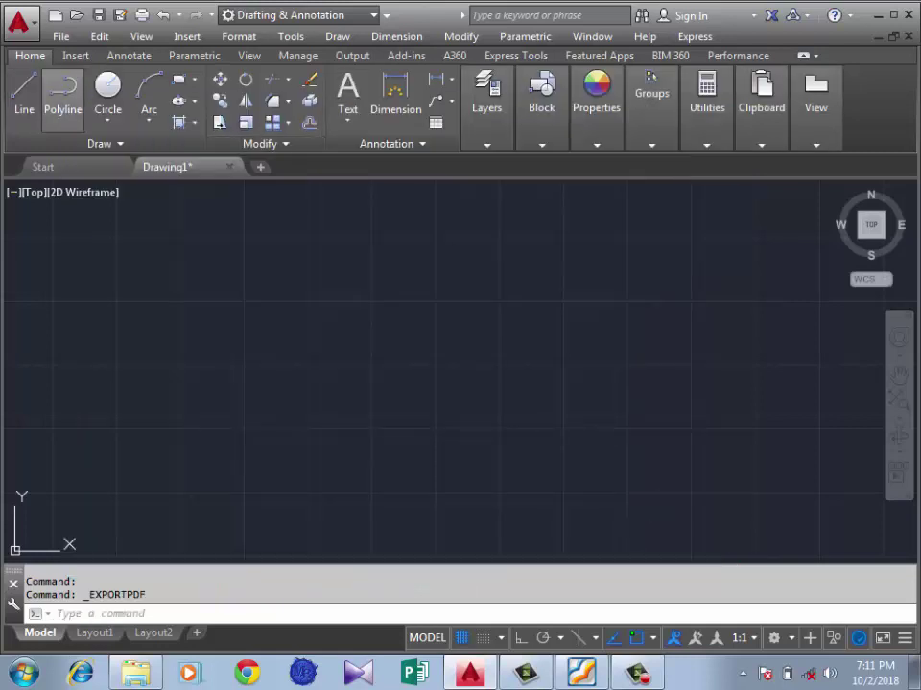
- Draw a circle on the canvas and reopen the application menu
left_click(107, 88)
left_click(539, 304)
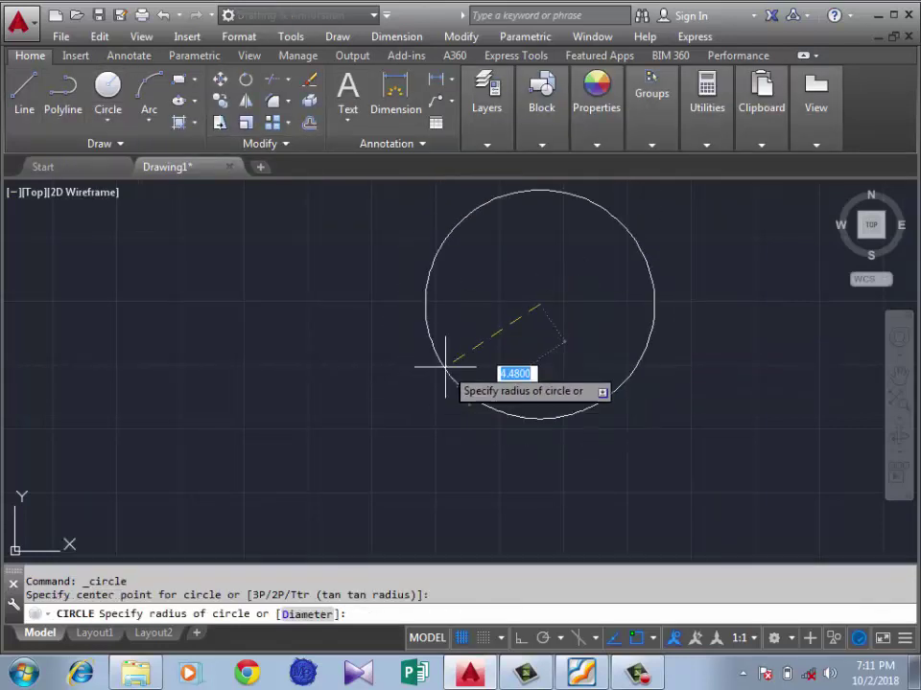
scroll(259, 386, "down", 2)
scroll(399, 325, "up", 2)
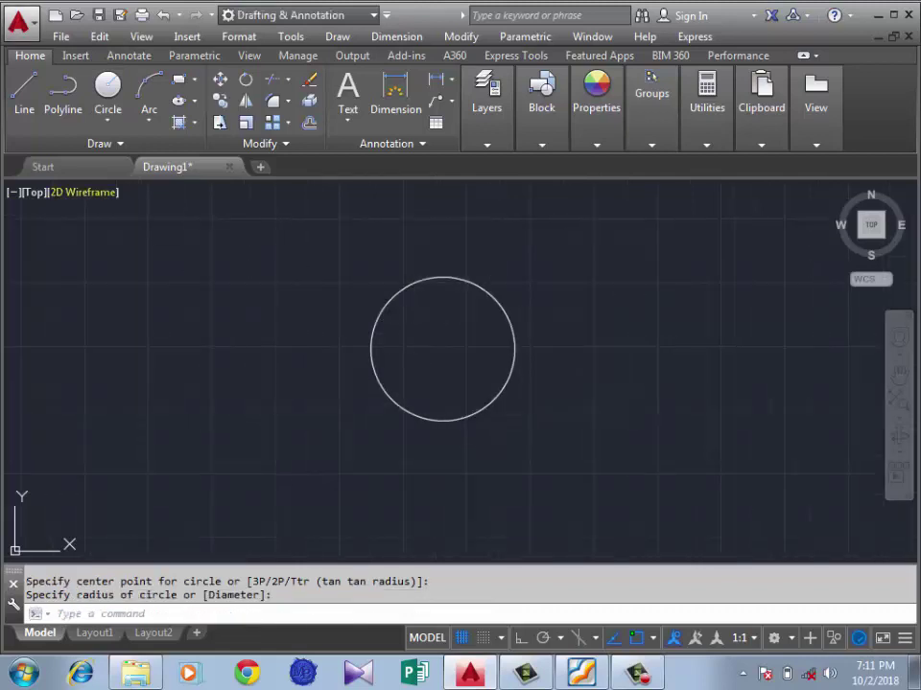
left_click(19, 17)
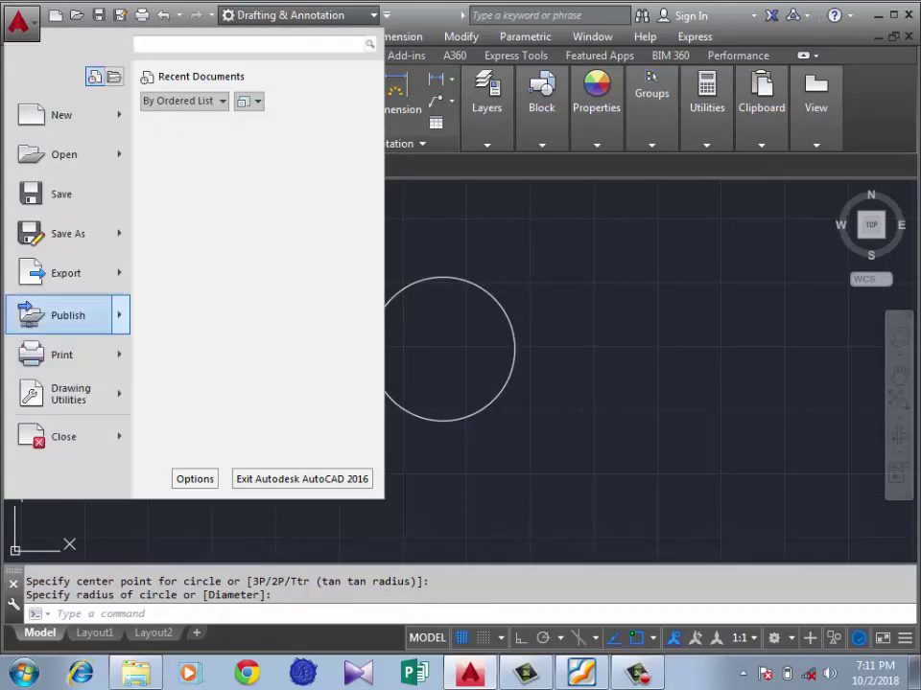
- Start a PDF export limited to a window picked around the circle
left_click(66, 273)
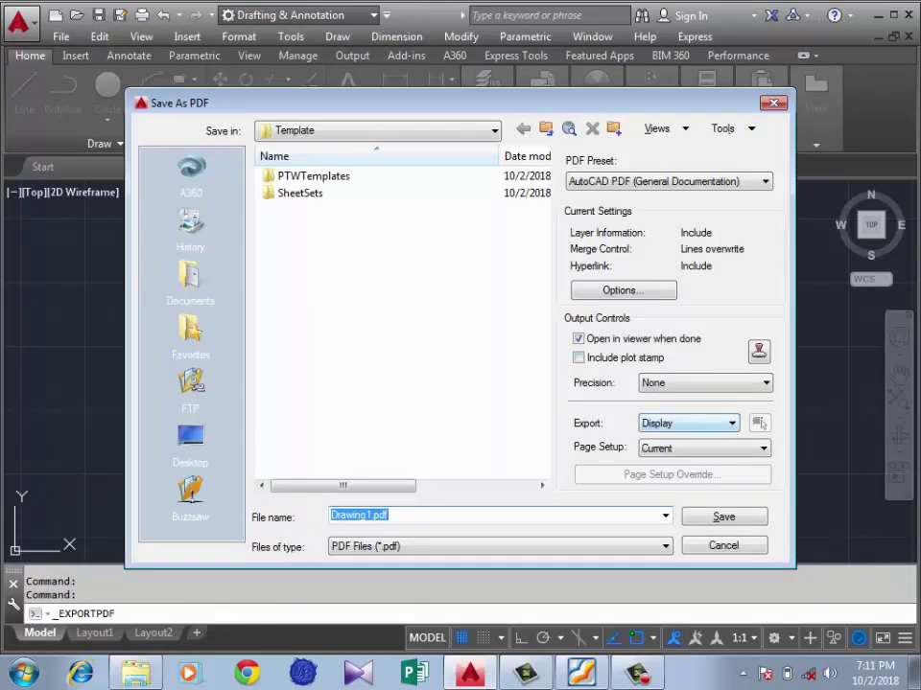
left_click(733, 423)
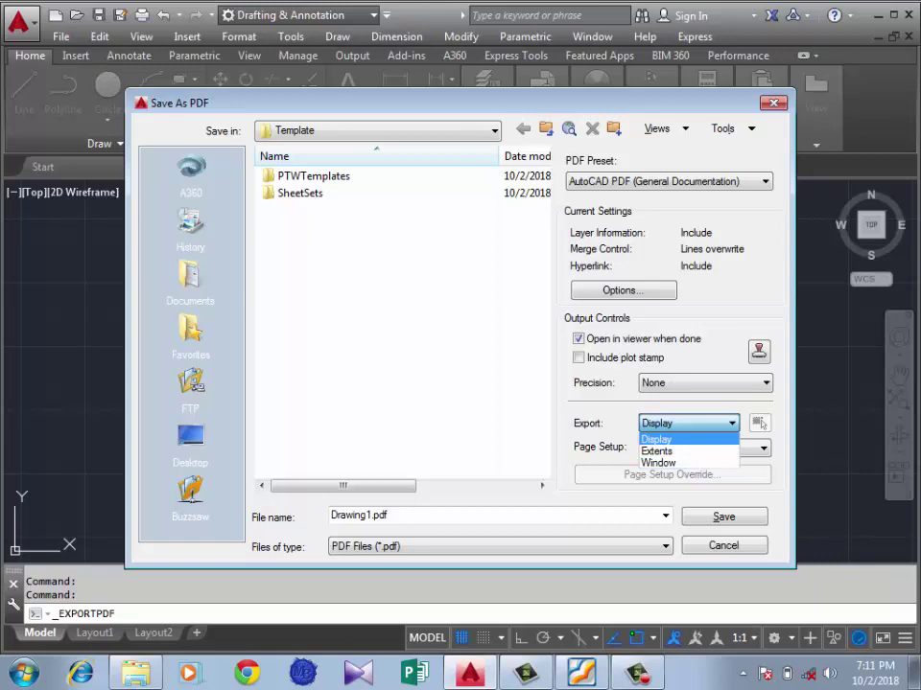
left_click(658, 462)
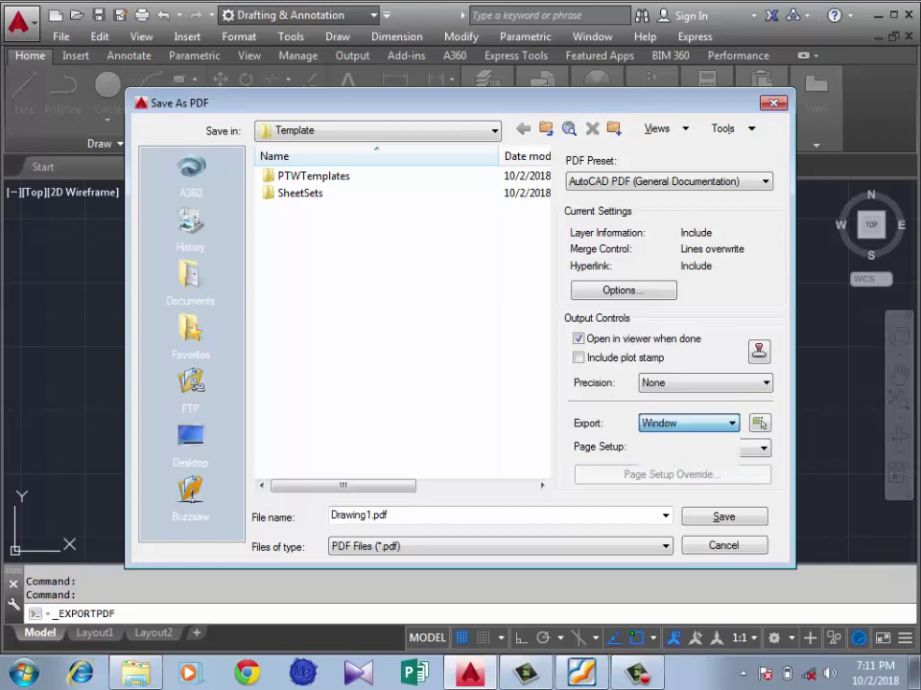
left_click(552, 252)
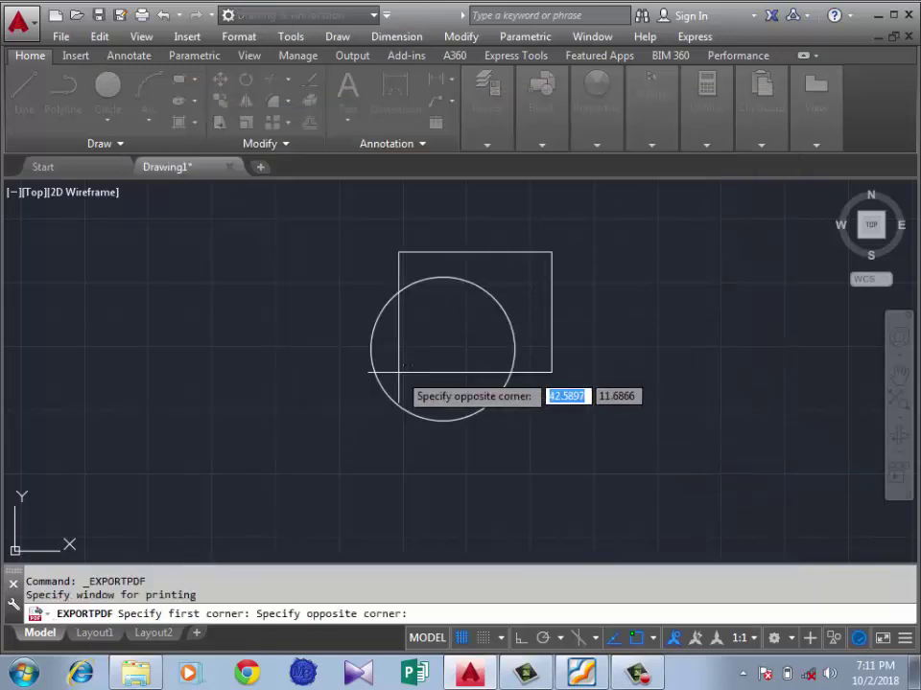
left_click(342, 435)
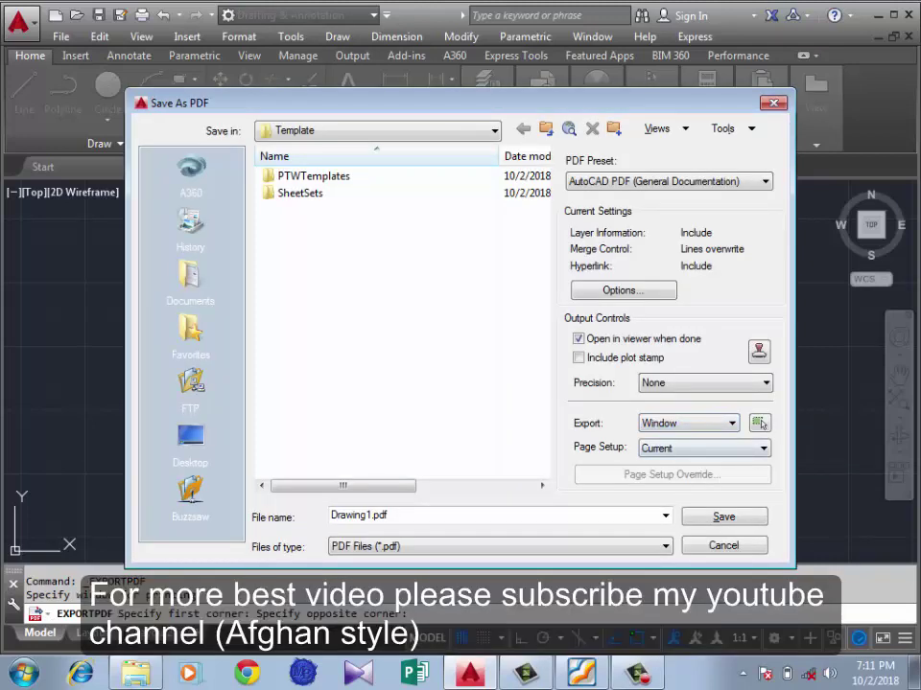
- Override the page setup, save the PDF as asad on the Desktop, and close the viewer
key("alt+Down")
key("Down")
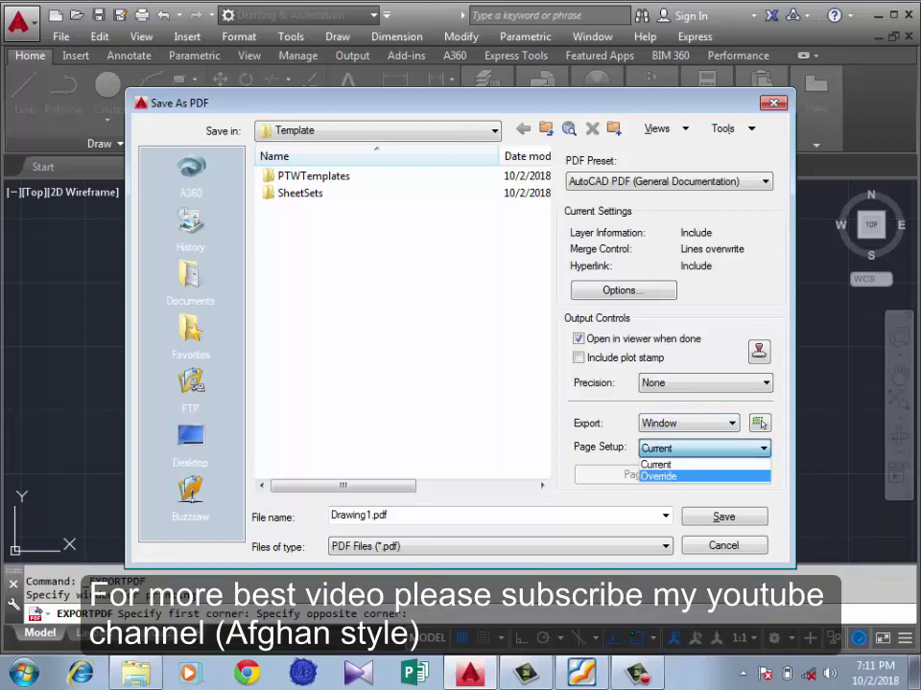
key("Return")
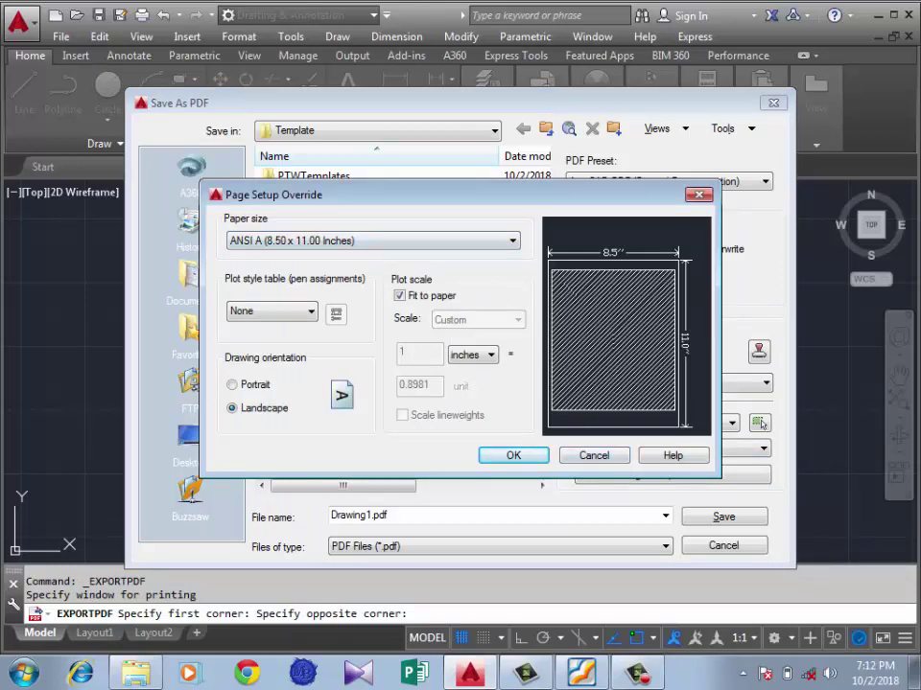
key("Return")
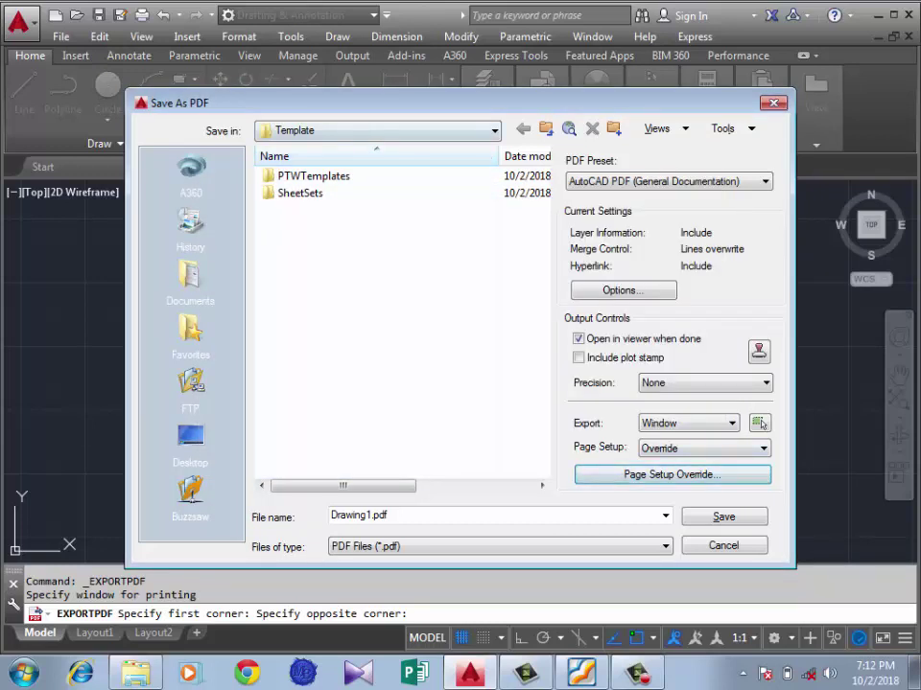
key("Tab")
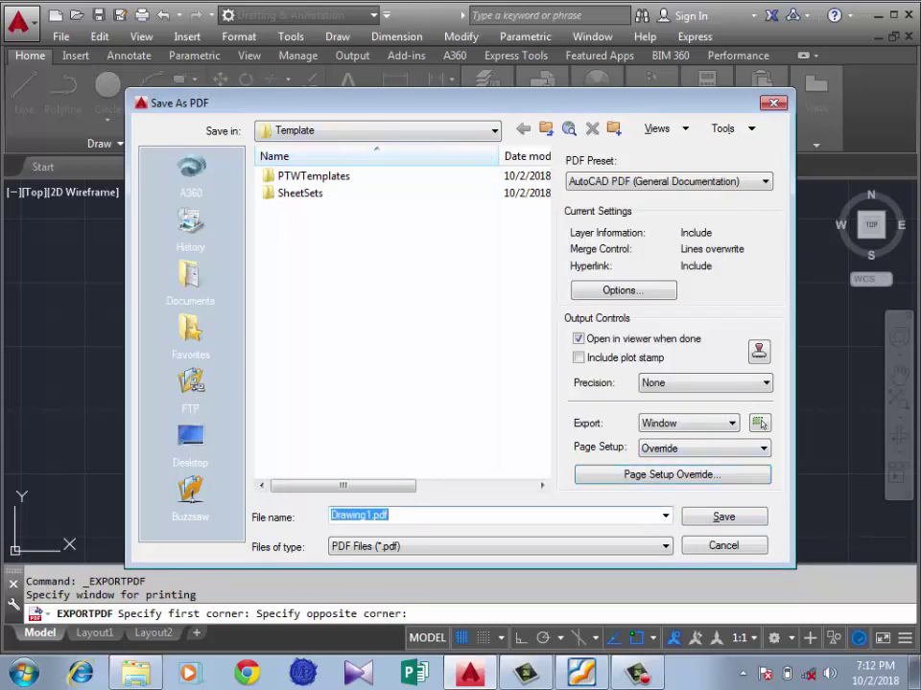
type("asad")
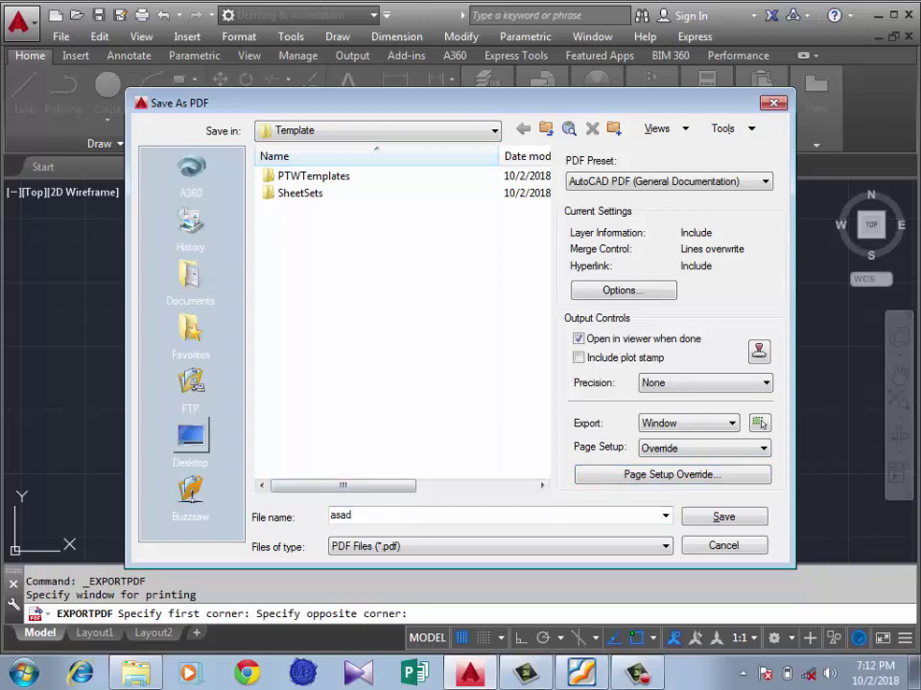
key("shift+Tab")
key("Return")
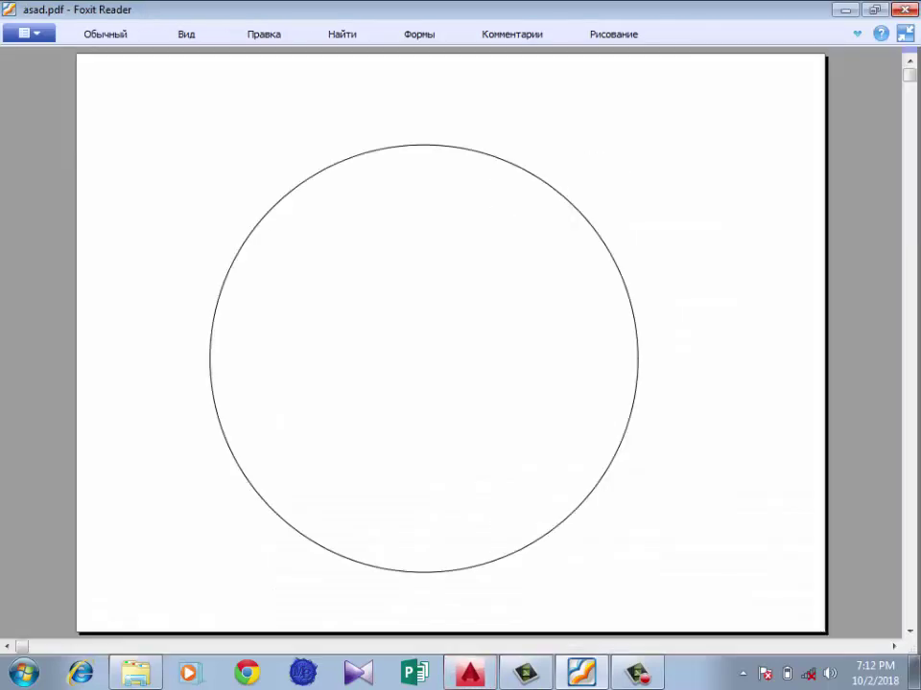
left_click(904, 10)
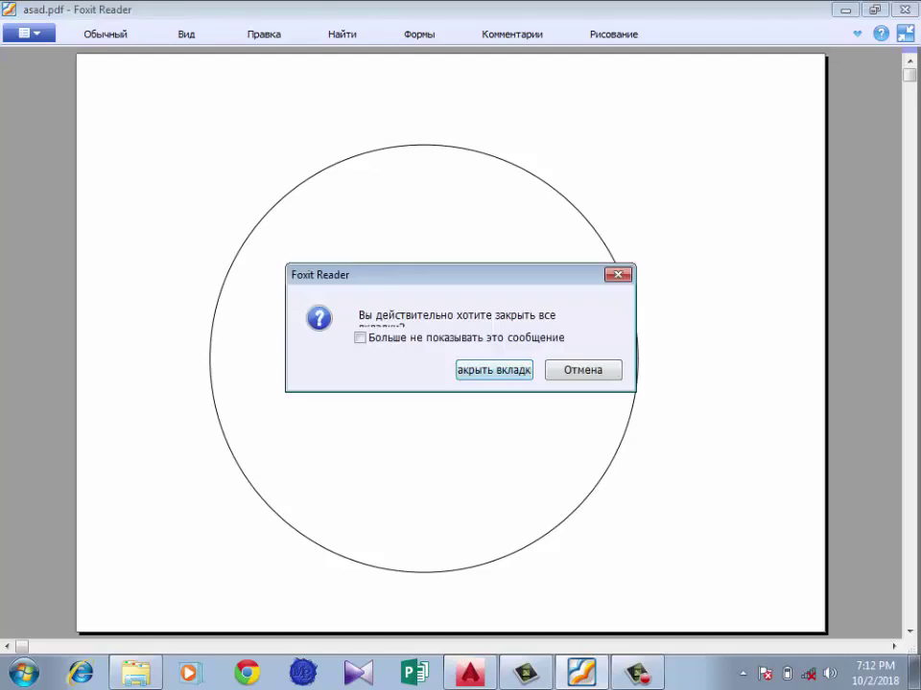
key("Return")
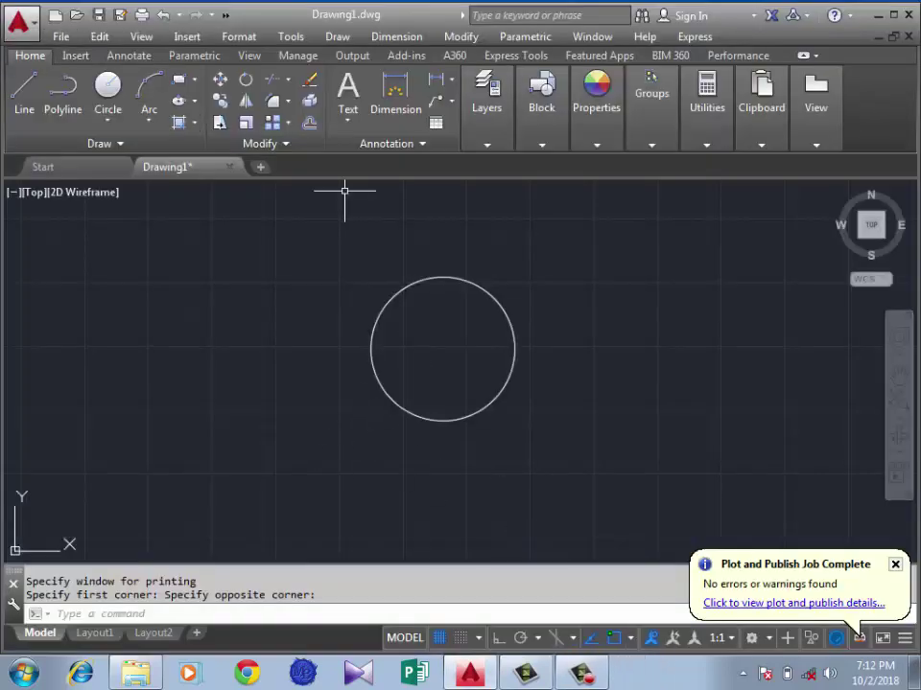
- Open the Plot – Model dialog through the application menu's Print > Plot
left_click(19, 21)
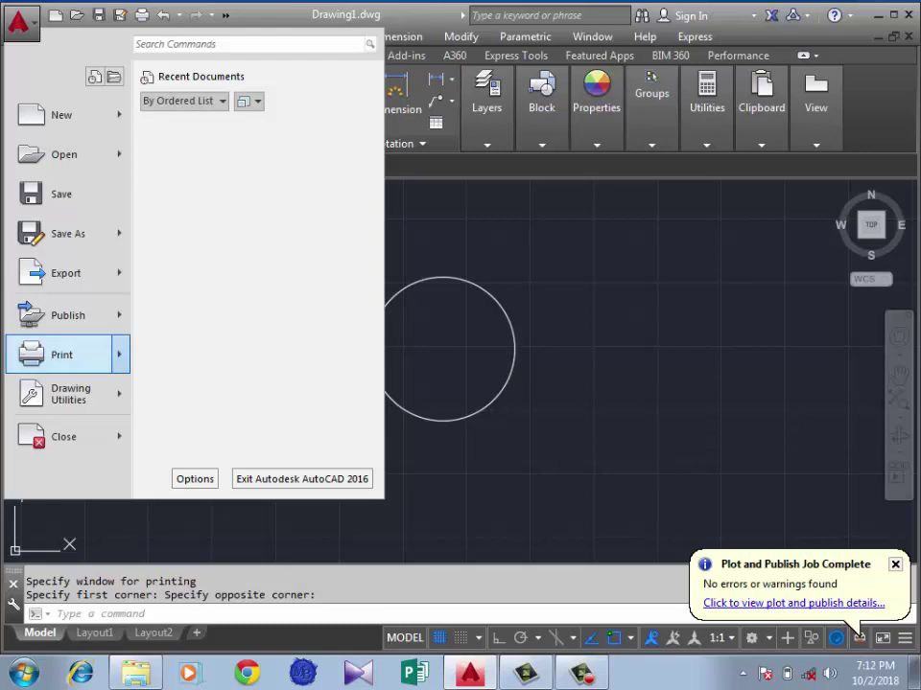
left_click(61, 355)
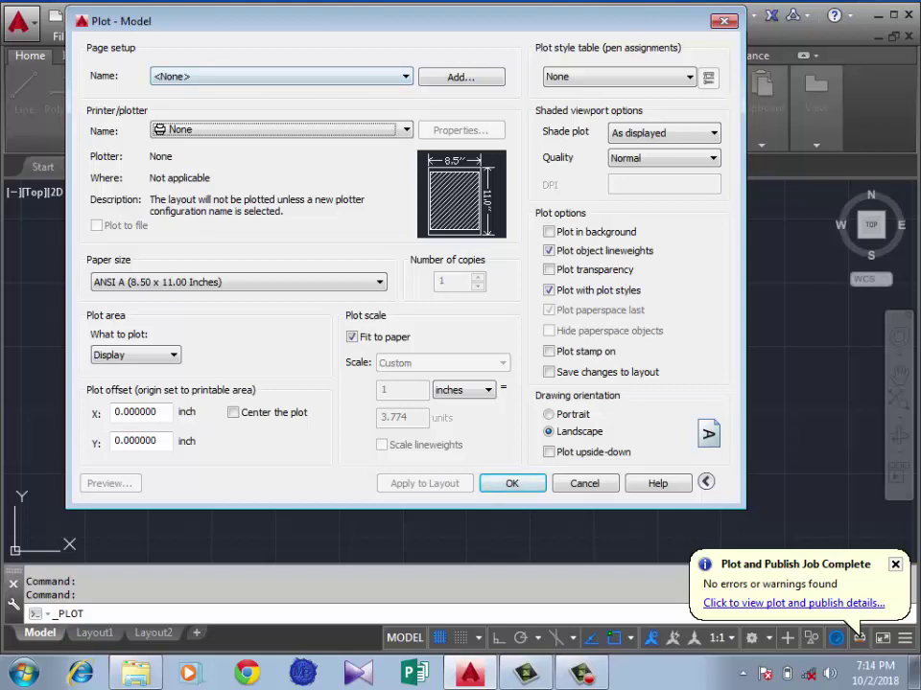
- Browse the page setup list and import-from-file browser, closing both without changes
left_click(279, 75)
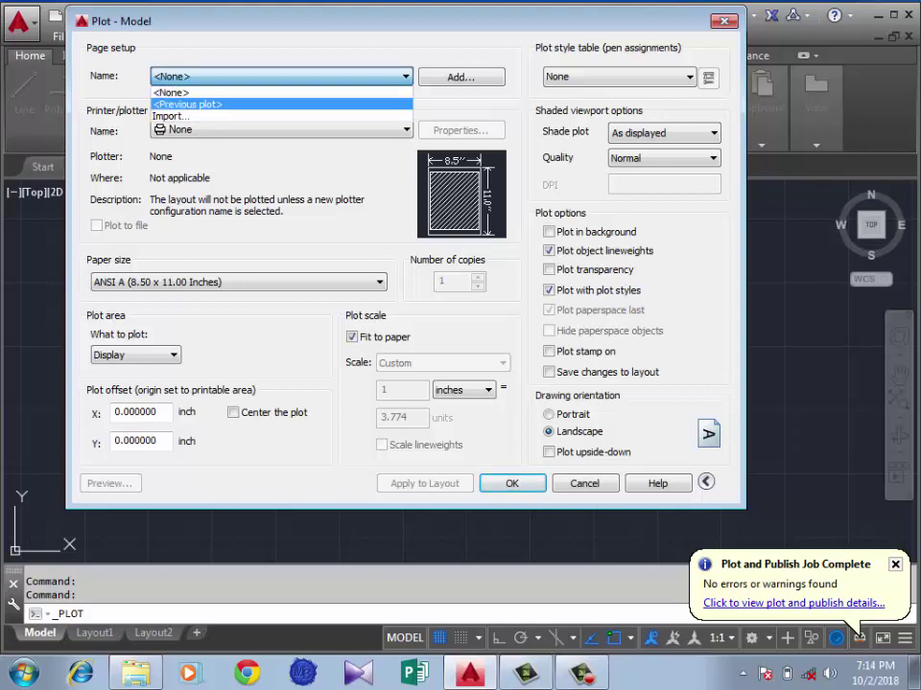
key("Escape")
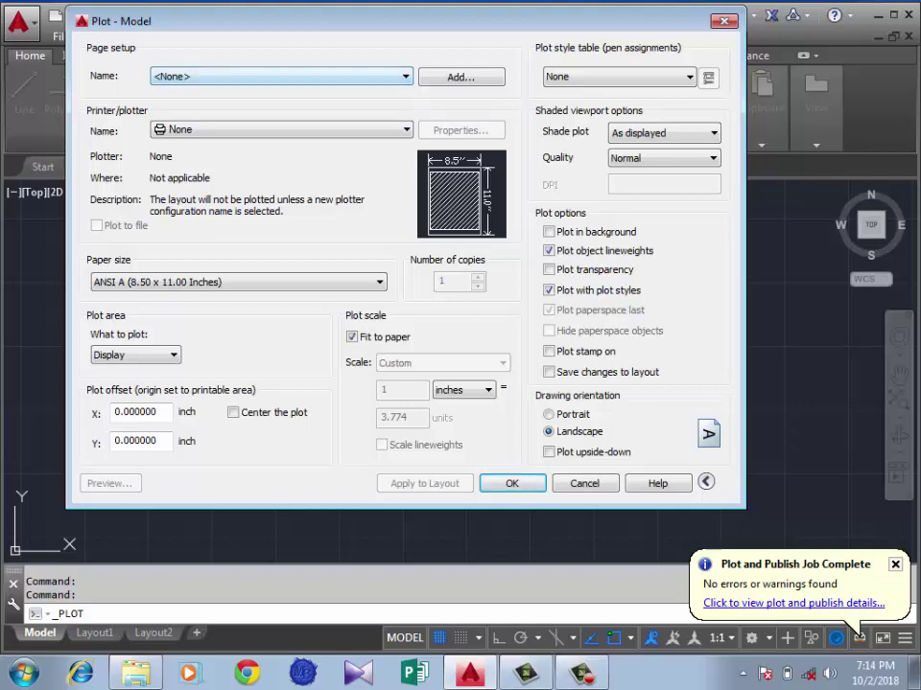
left_click(240, 75)
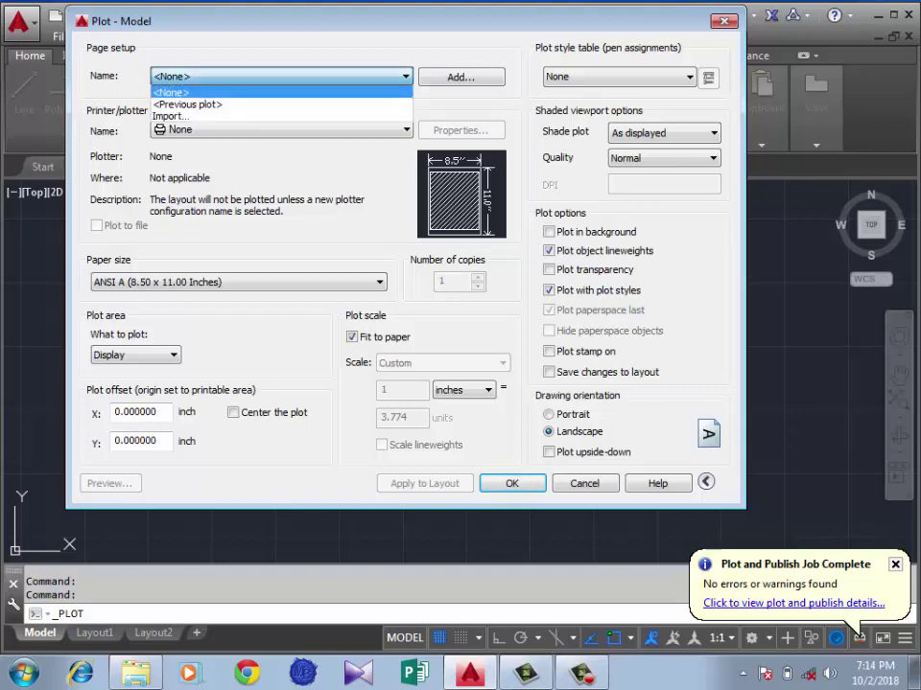
key("Down")
key("Return")
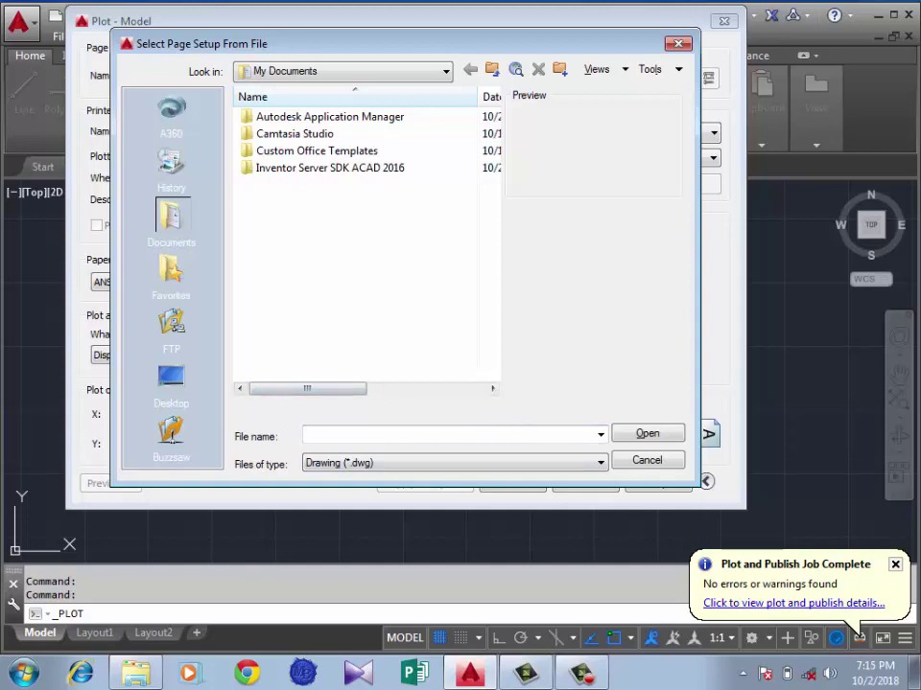
key("Escape")
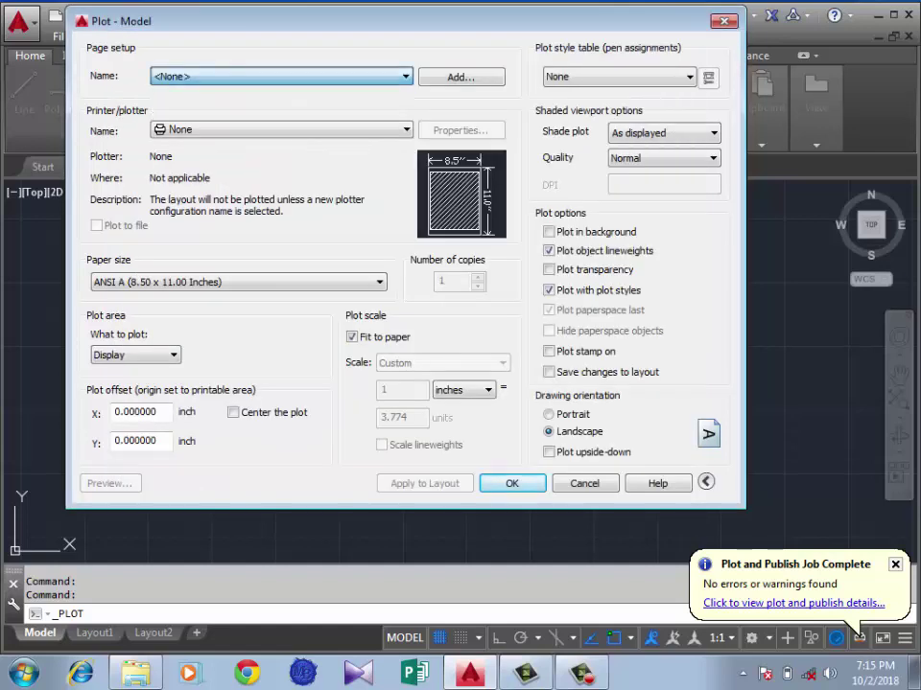
- Choose AutoCAD PDF (General Documentation).pc3 as the printer/plotter
key("alt+Down")
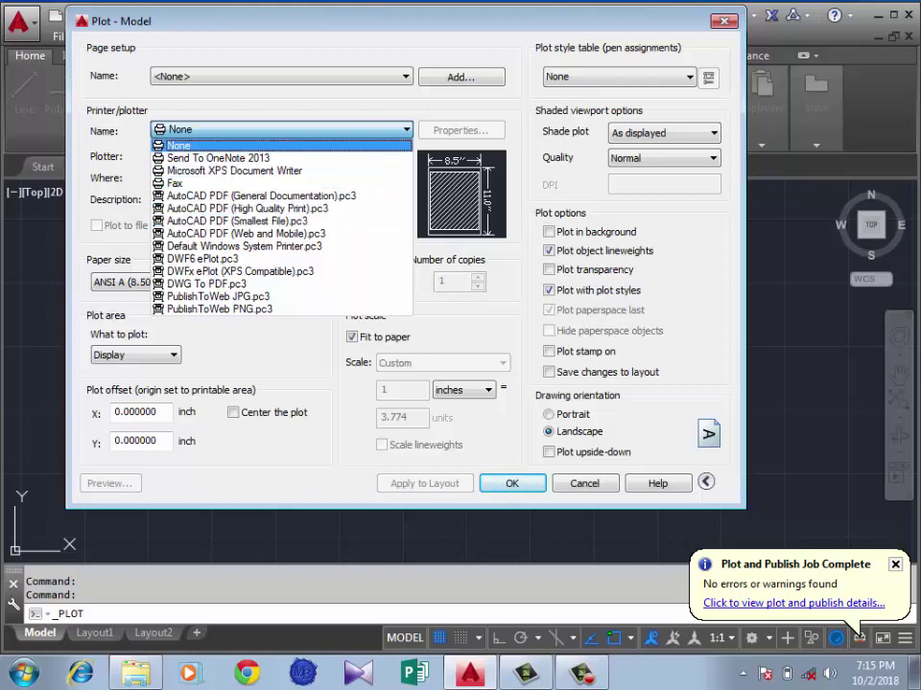
key("Down")
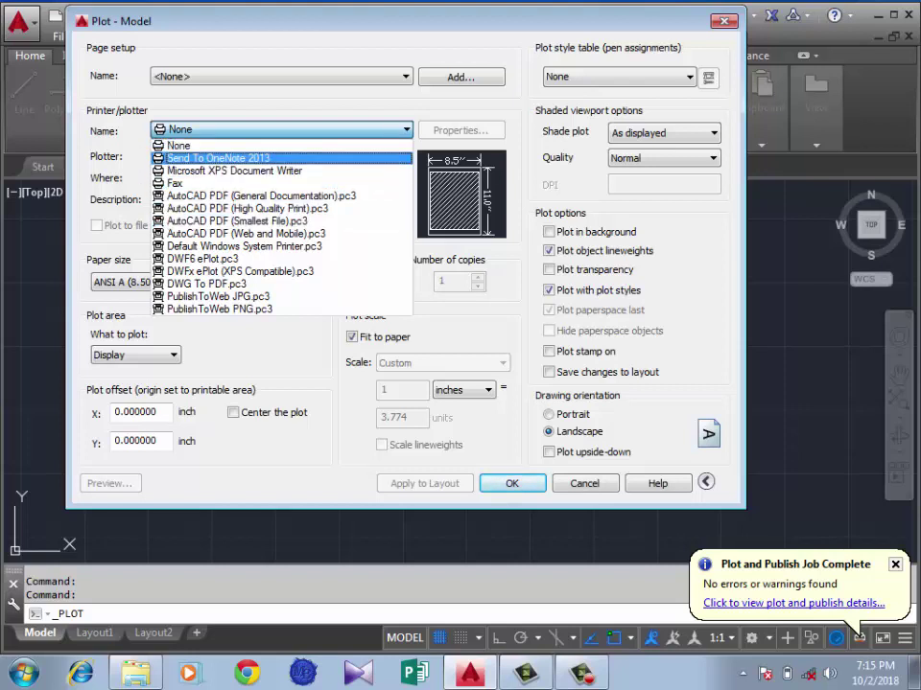
key("Up")
key("Down")
key("Down")
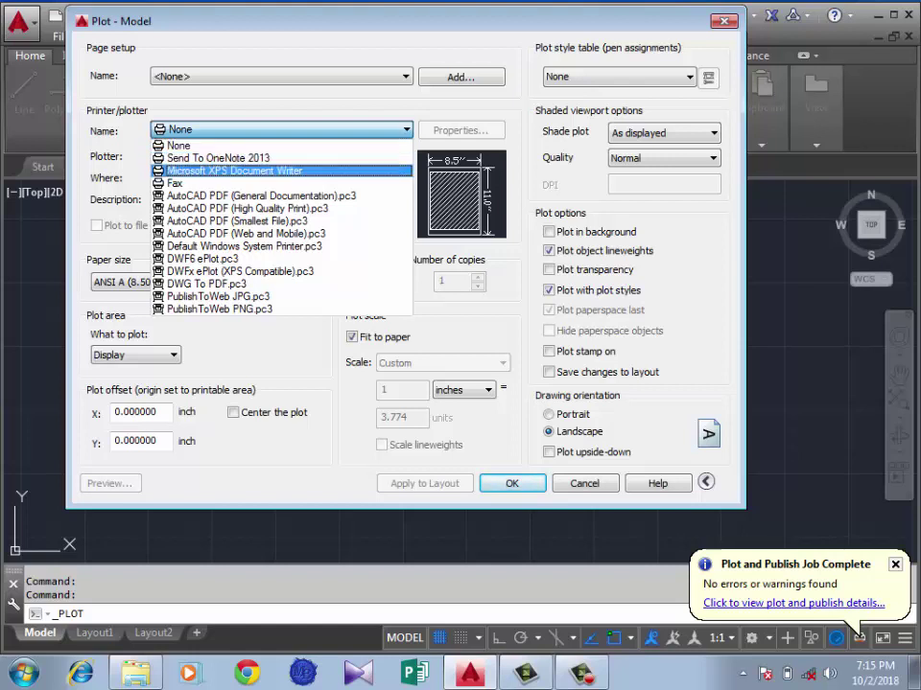
key("Up")
key("Up")
key("Down")
key("Down")
key("Down")
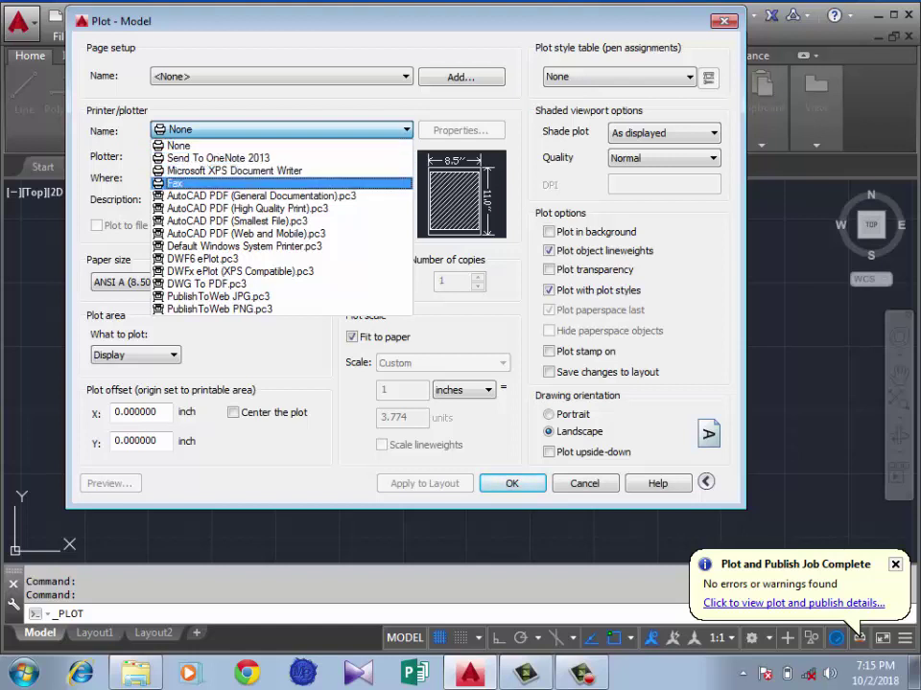
key("Up")
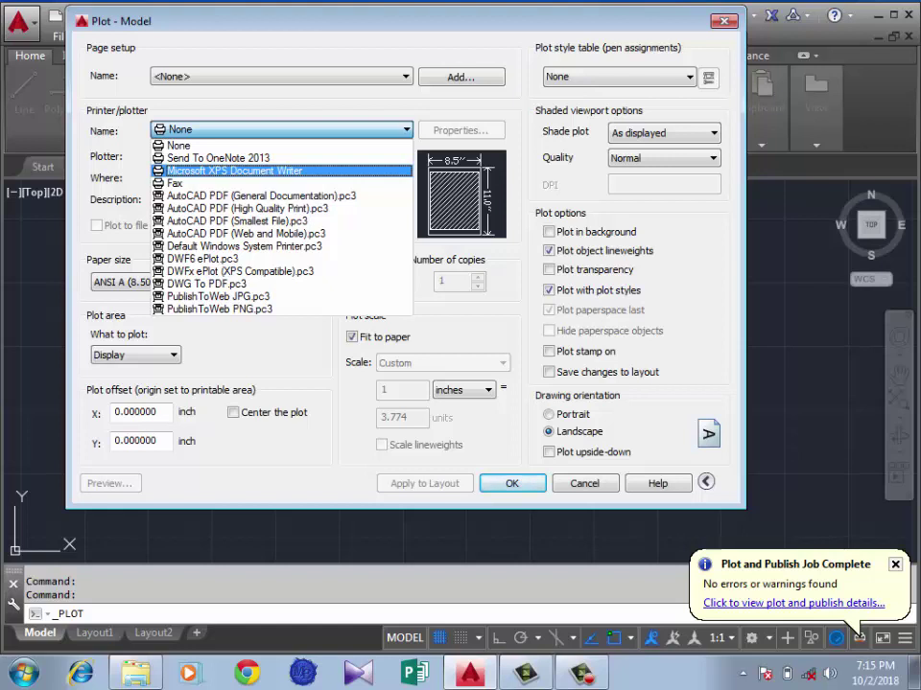
key("Down")
key("Down")
key("Down")
key("Up")
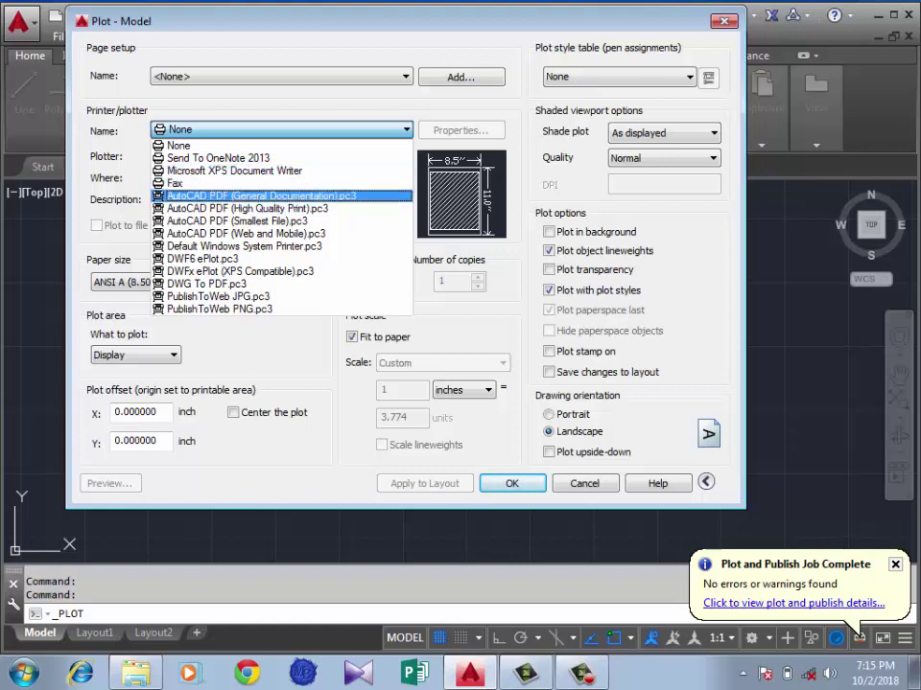
key("Down")
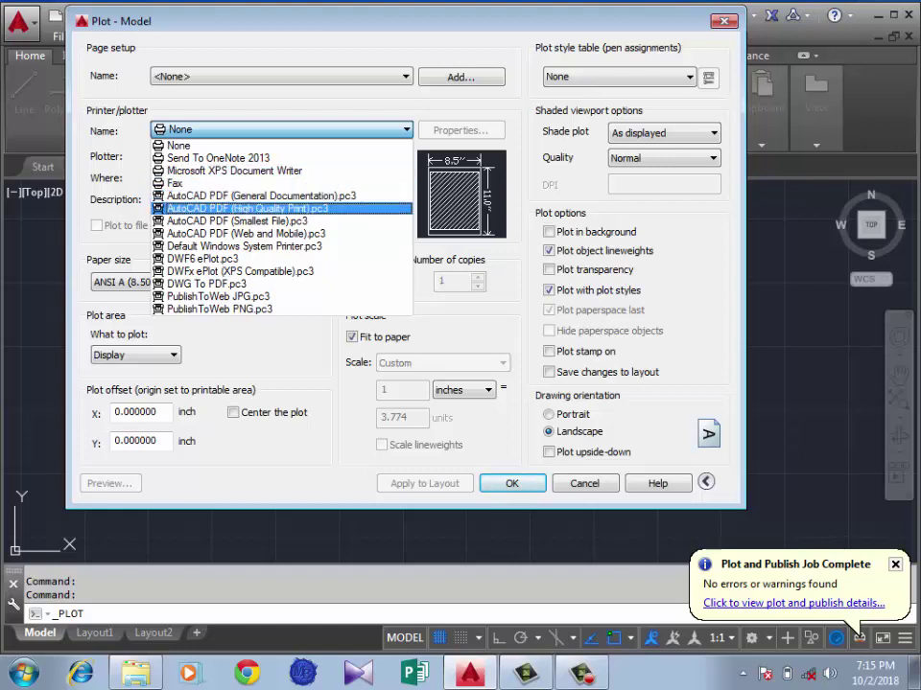
key("Up")
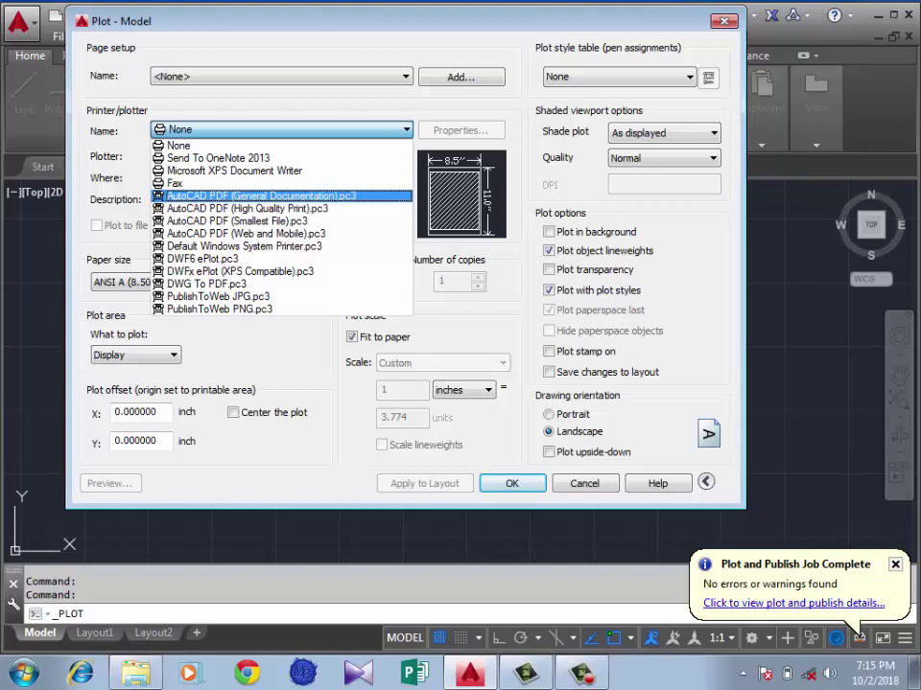
key("Down")
key("Down")
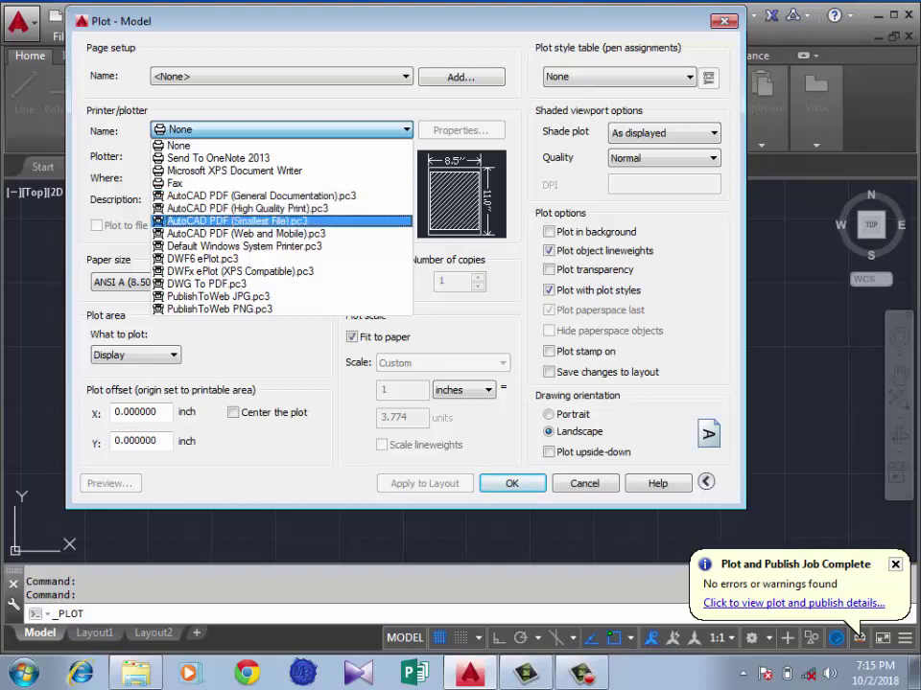
key("Down")
key("Down")
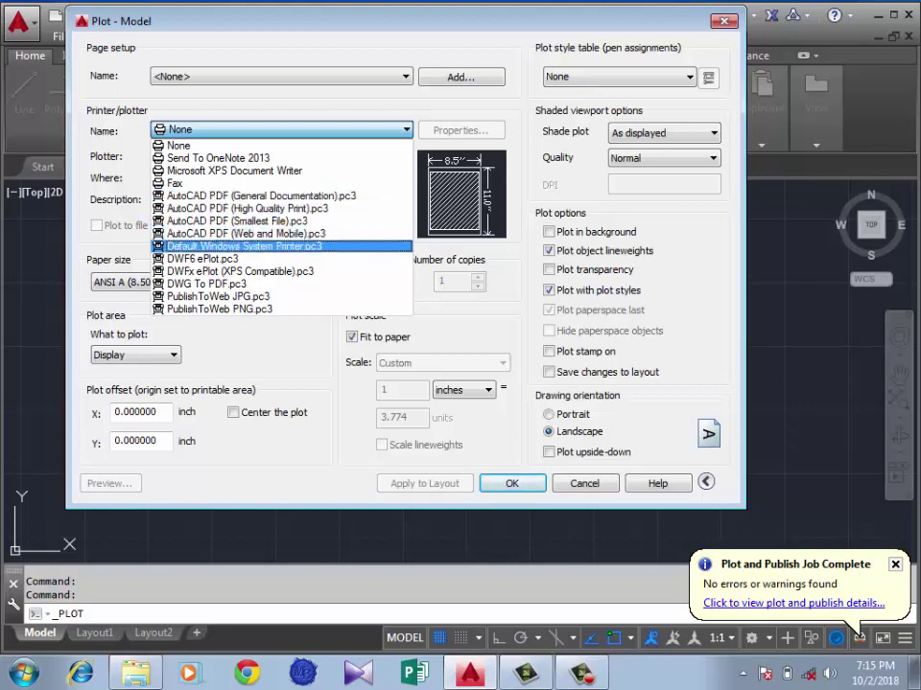
key("Down")
key("Down")
key("Down")
key("Down")
key("Down")
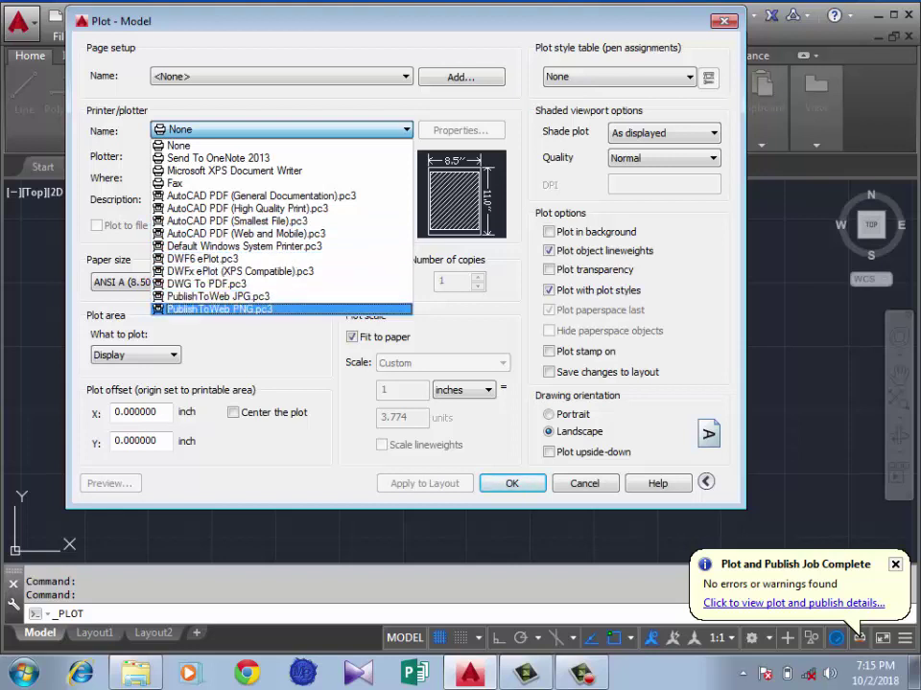
key("Up")
key("Up")
key("Up")
key("Up")
key("Up")
key("Up")
key("Down")
key("Down")
key("Down")
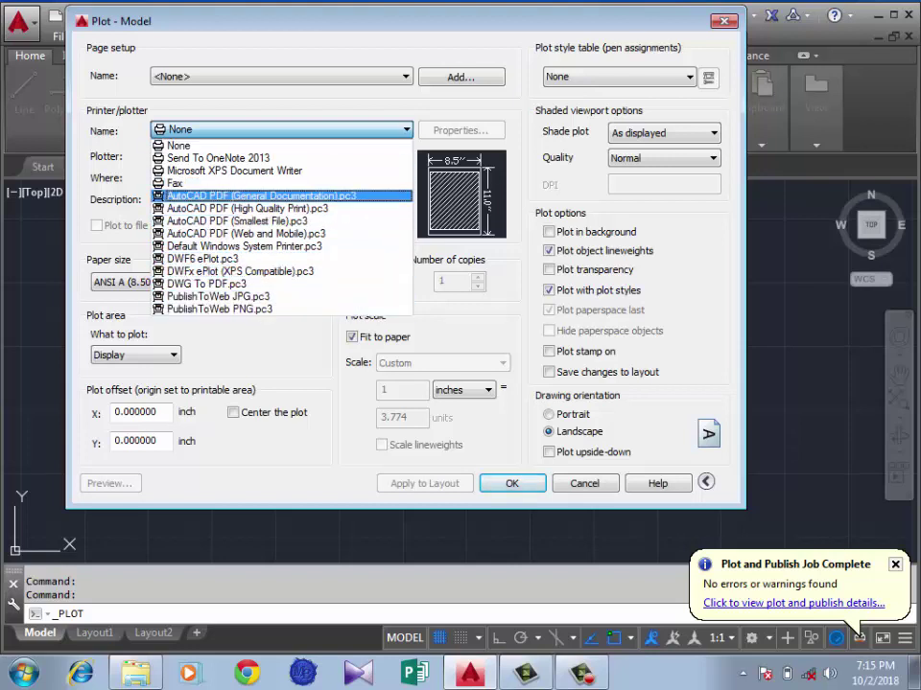
key("Return")
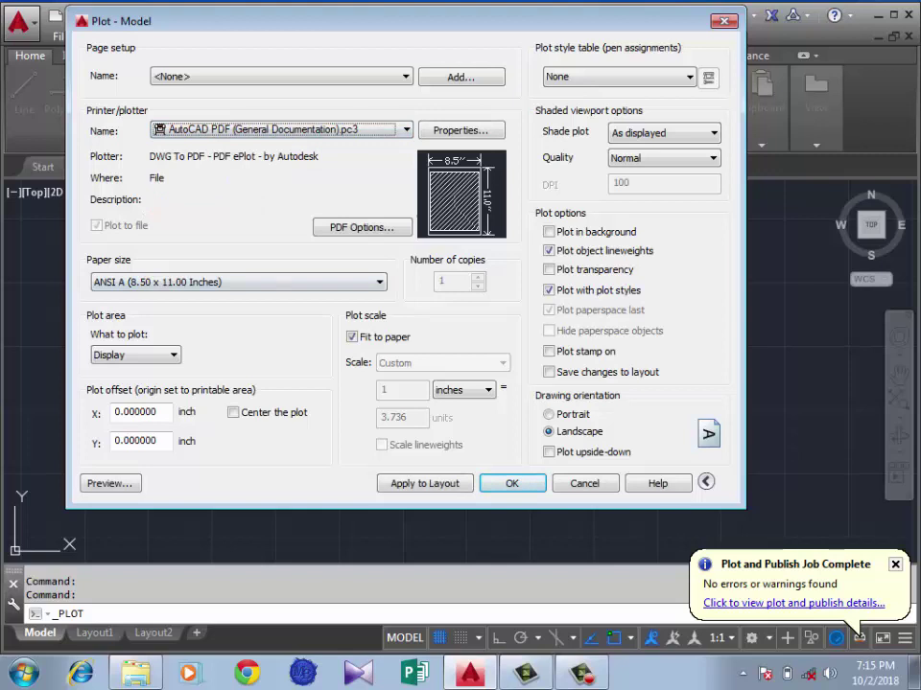
- Review the PDF options and paper sizes, leaving ANSI A unchanged
key("Tab")
key("Tab")
key("space")
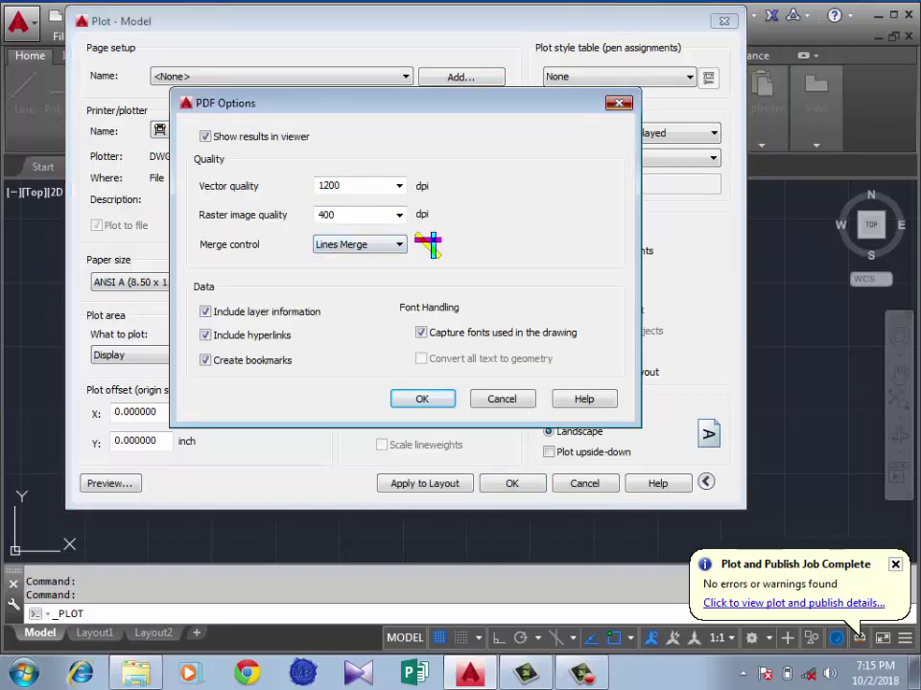
key("Return")
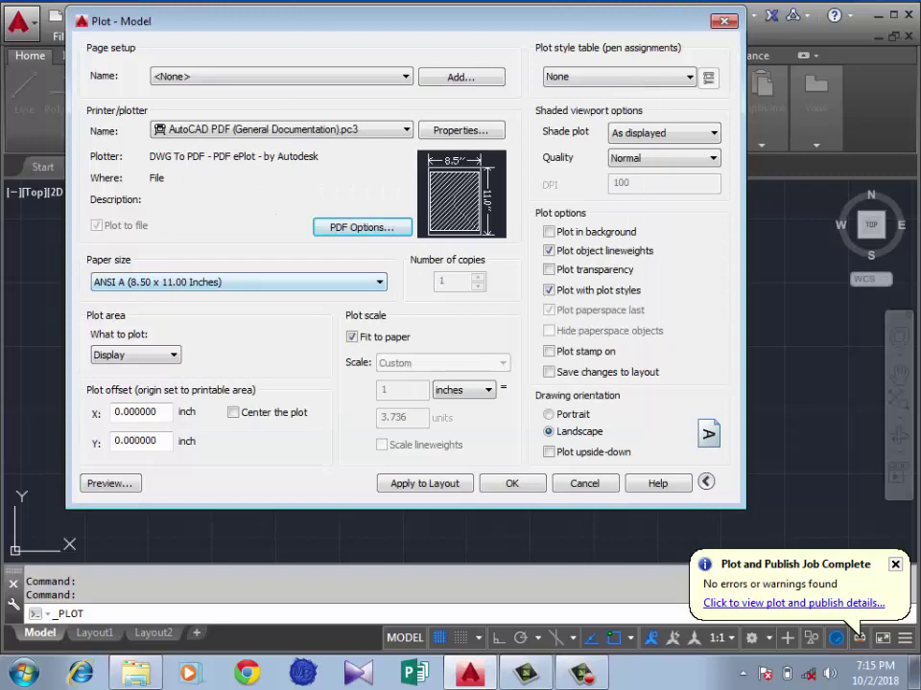
key("Tab")
key("alt+Down")
key("Escape")
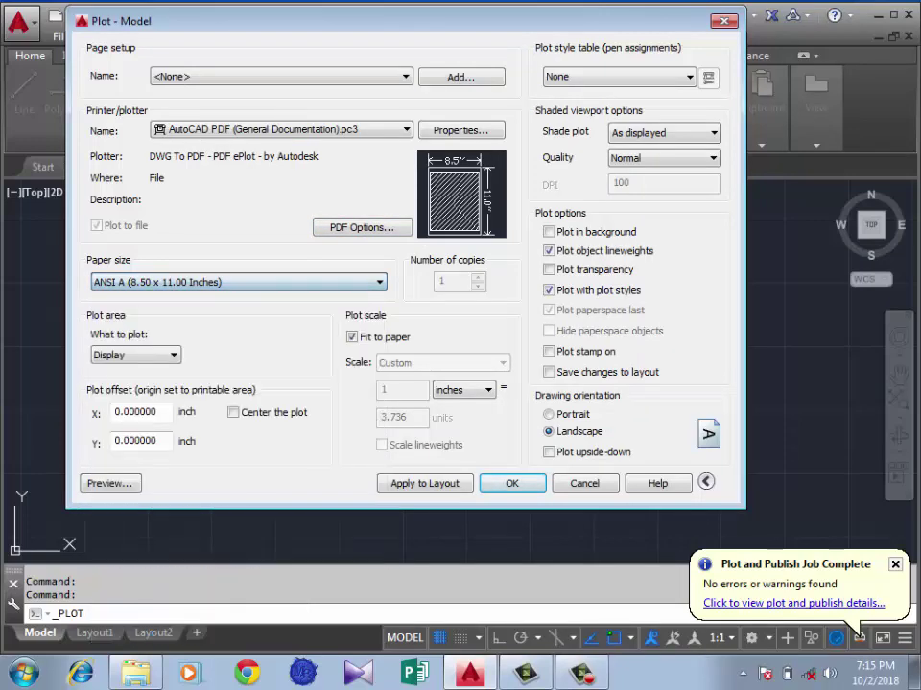
- Change the paper size to ISO A4 (297.00 x 210.00 MM)
key("alt+Down")
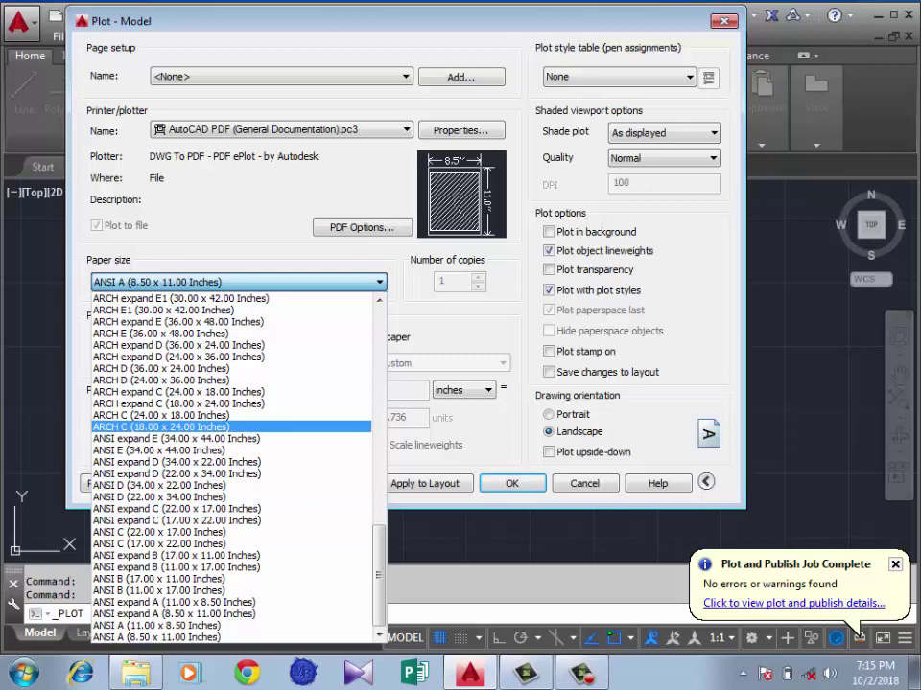
scroll(230, 403, "up", 3)
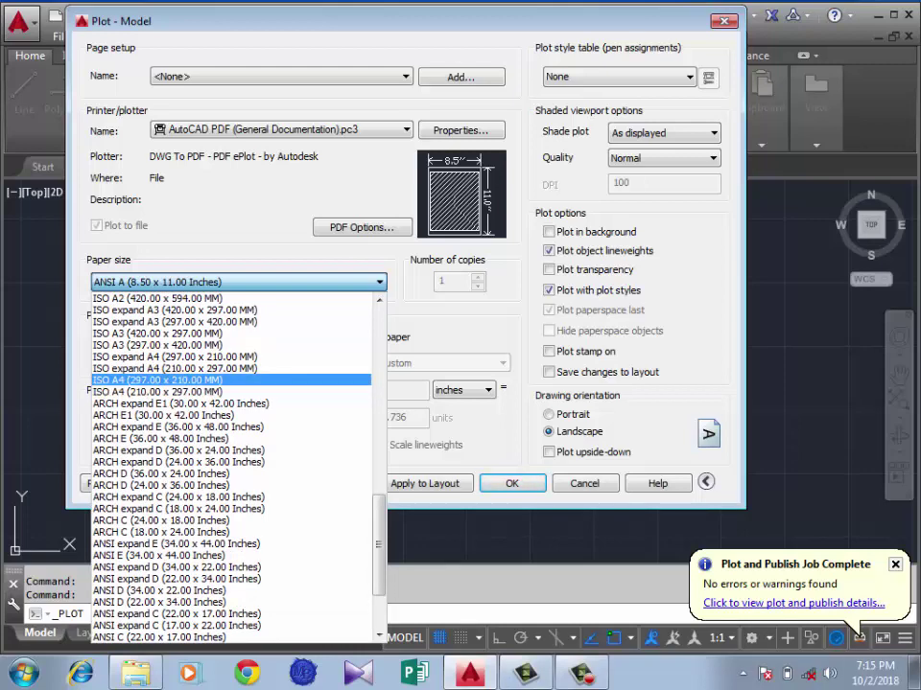
left_click(158, 380)
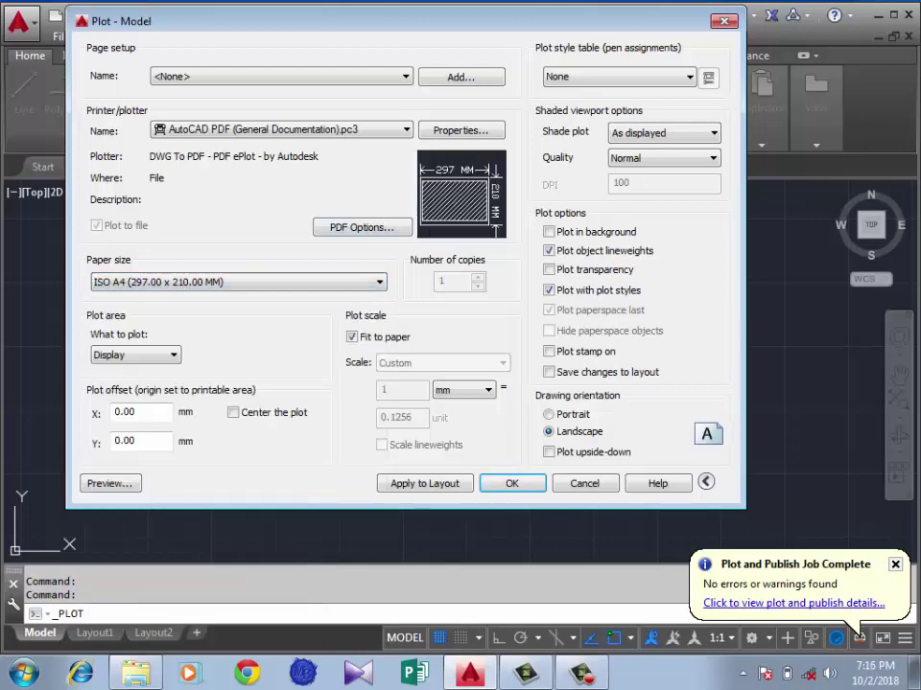
- Set What to plot to Window after briefly trying Limits
left_click(134, 355)
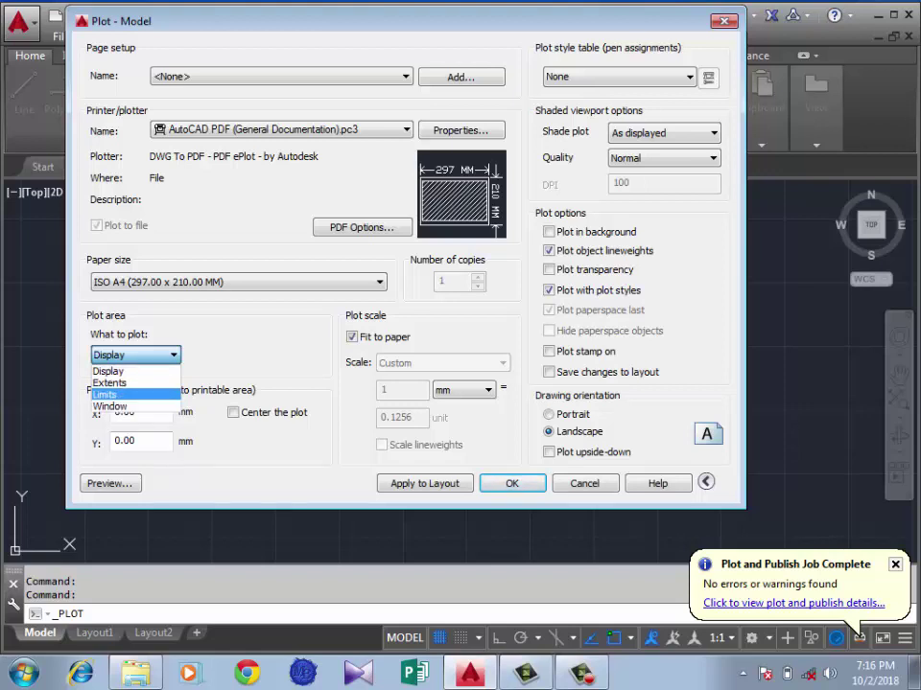
left_click(106, 394)
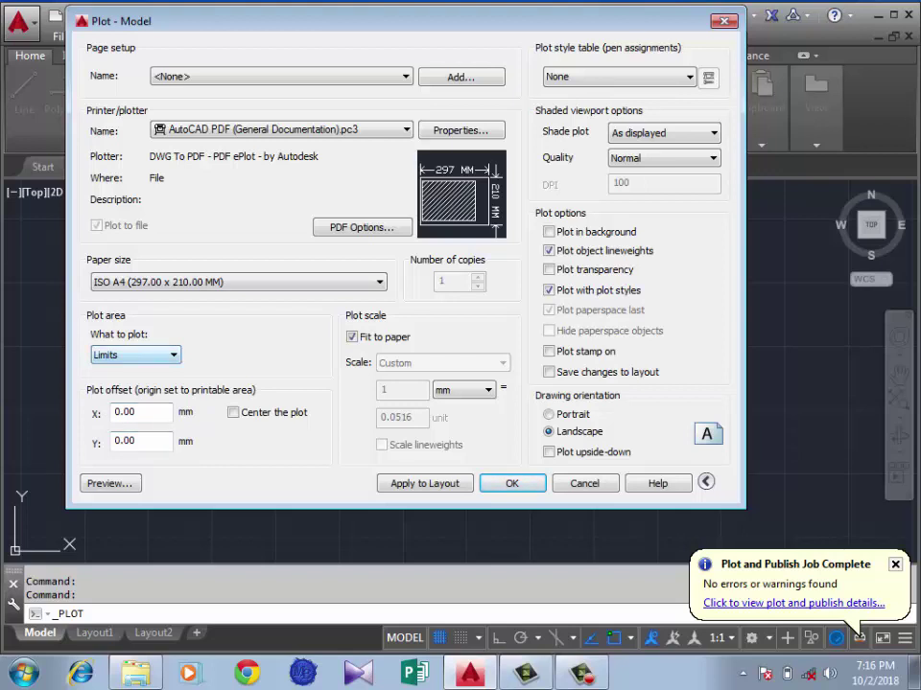
left_click(135, 355)
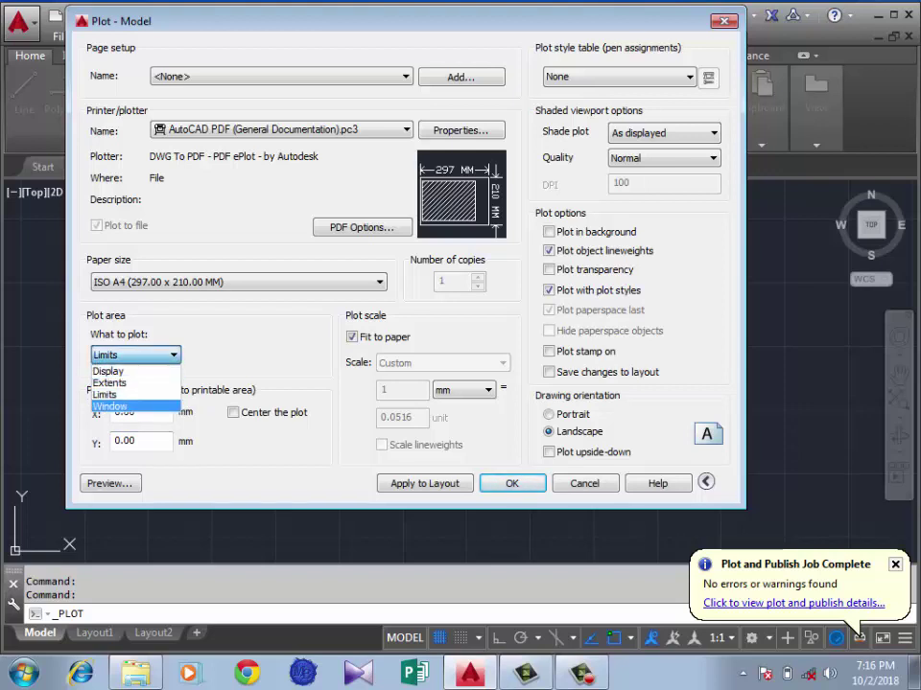
left_click(110, 406)
- Pick the plot window around the circle, keep Fit to paper, and centre the plot
left_click(567, 249)
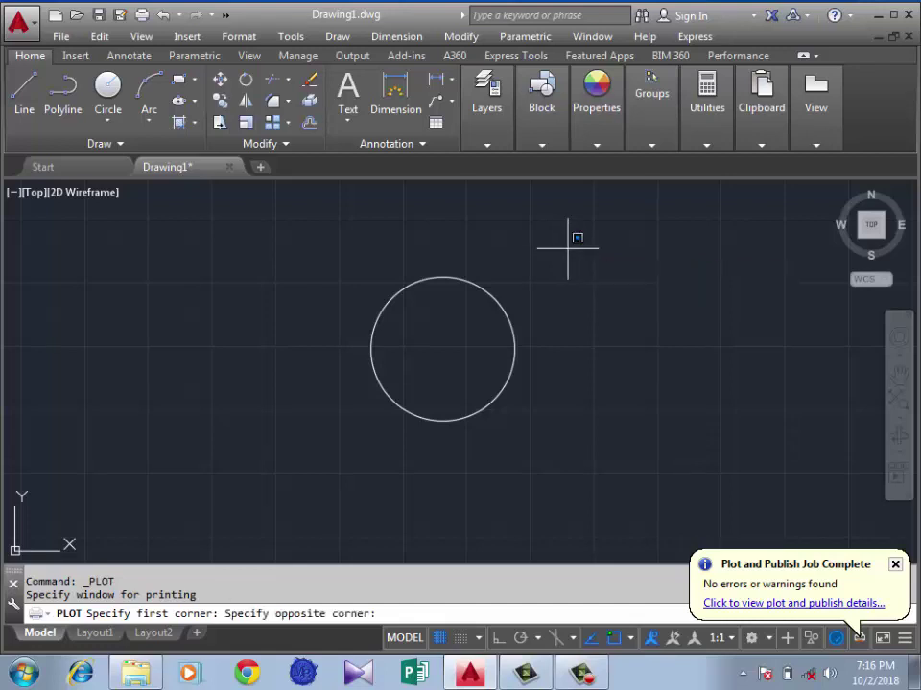
left_click(321, 420)
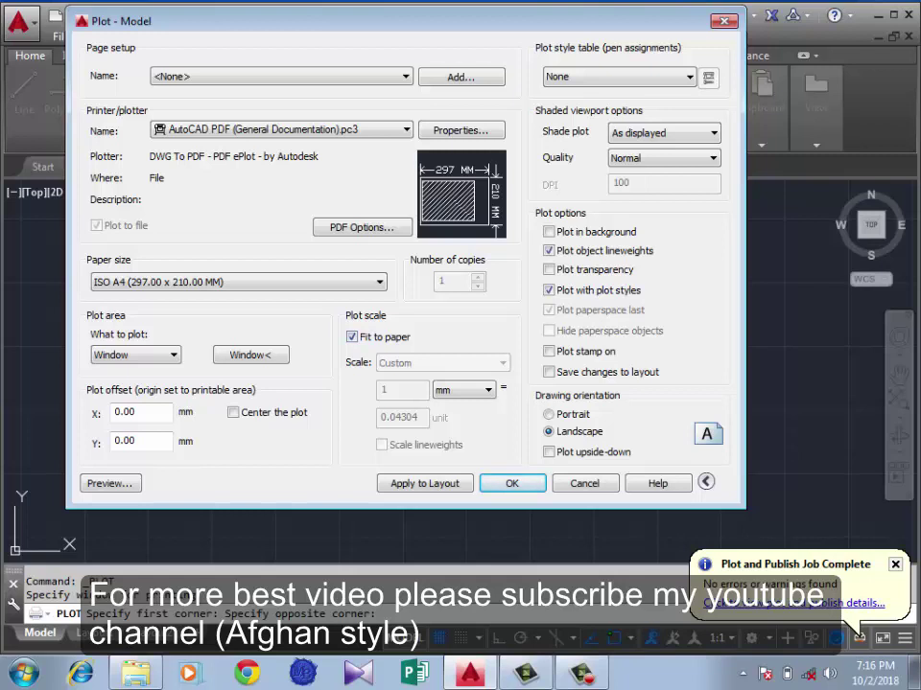
left_click(352, 336)
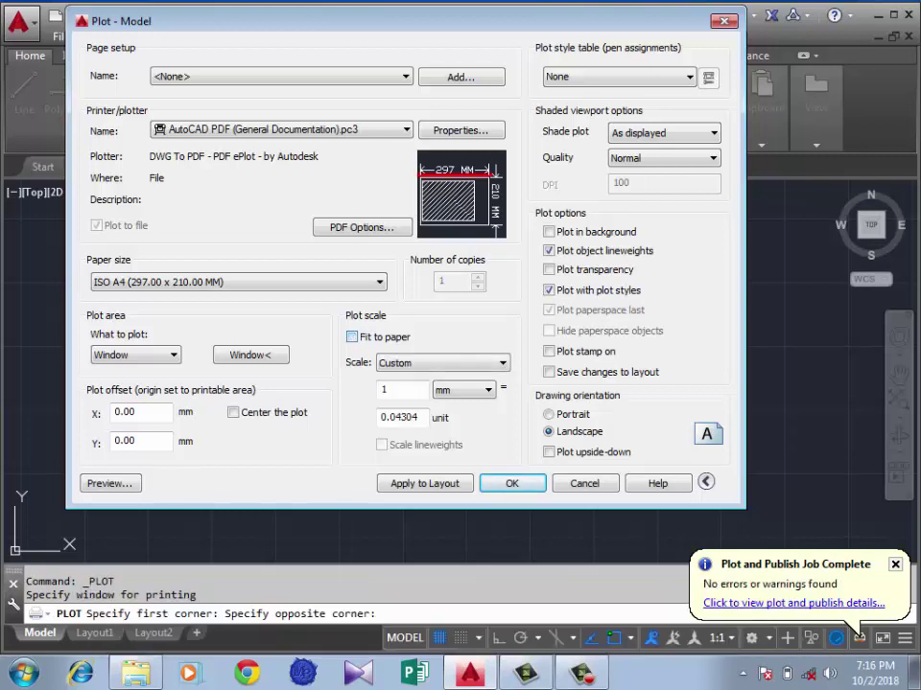
left_click(352, 336)
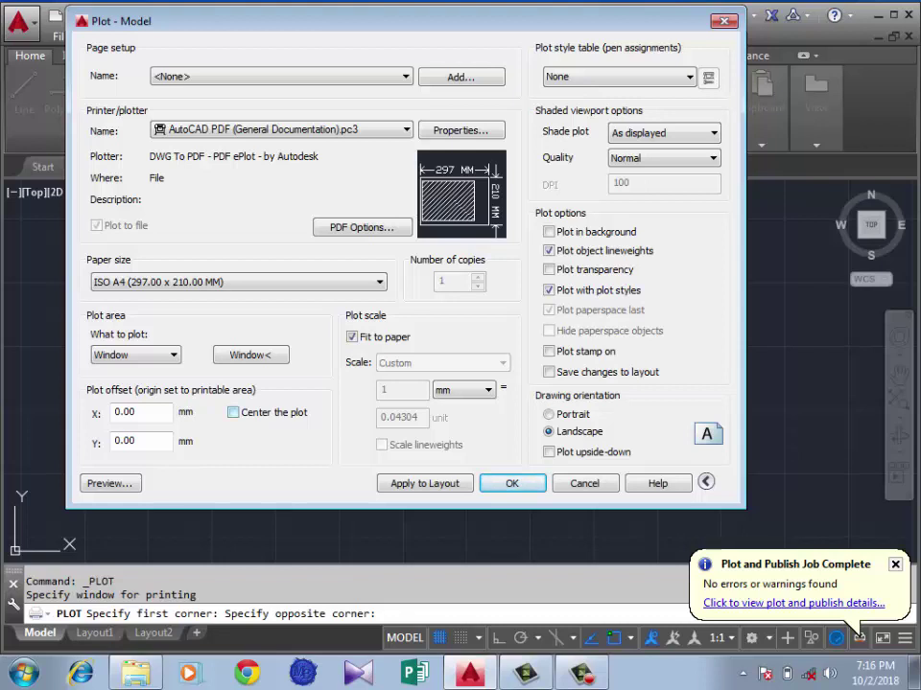
left_click(233, 413)
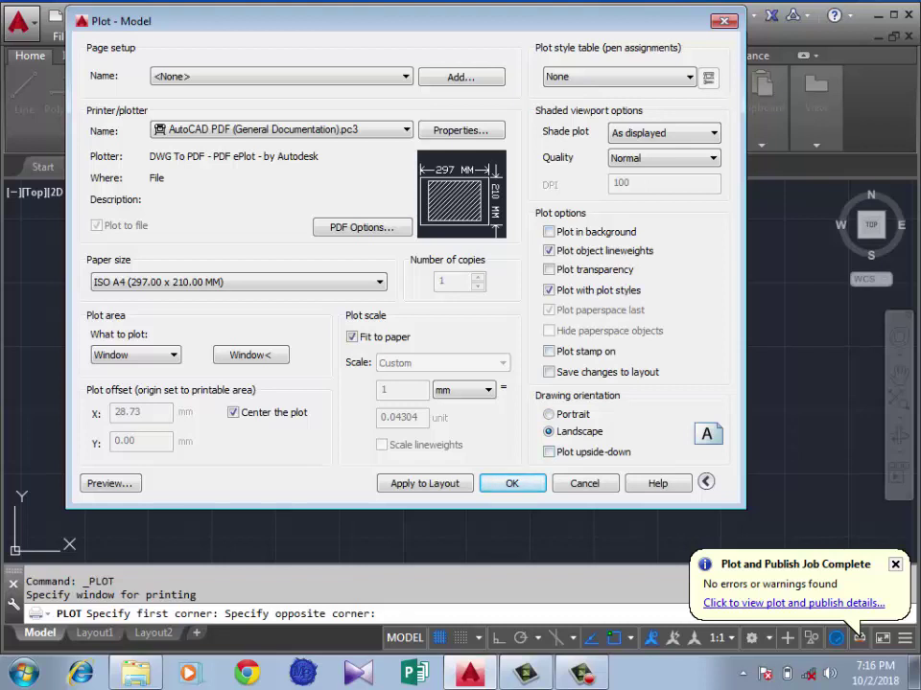
- Check shaded plot quality and plot style table, leaving Normal and None
left_click(713, 157)
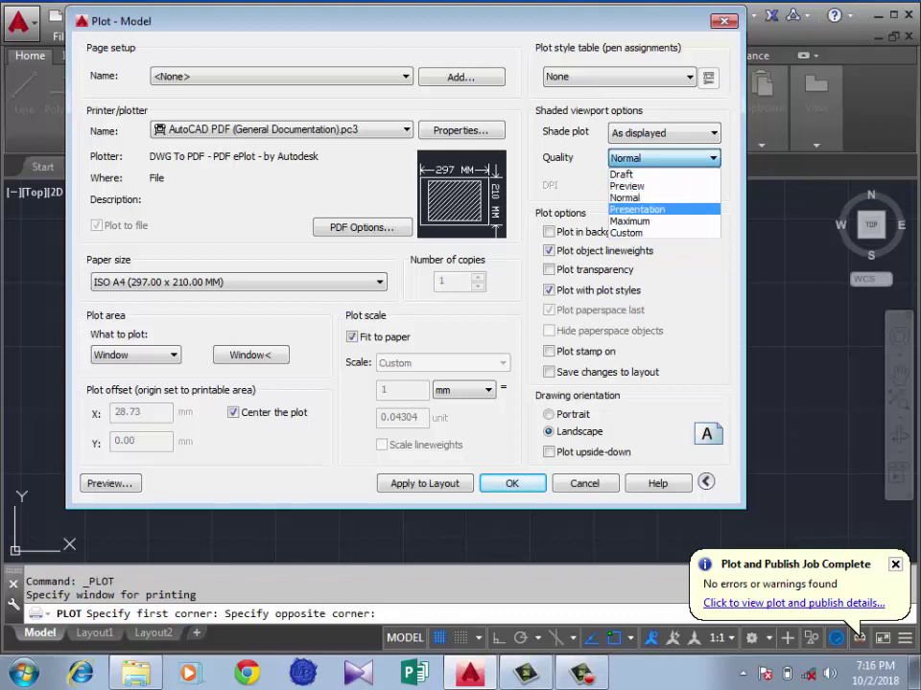
key("Escape")
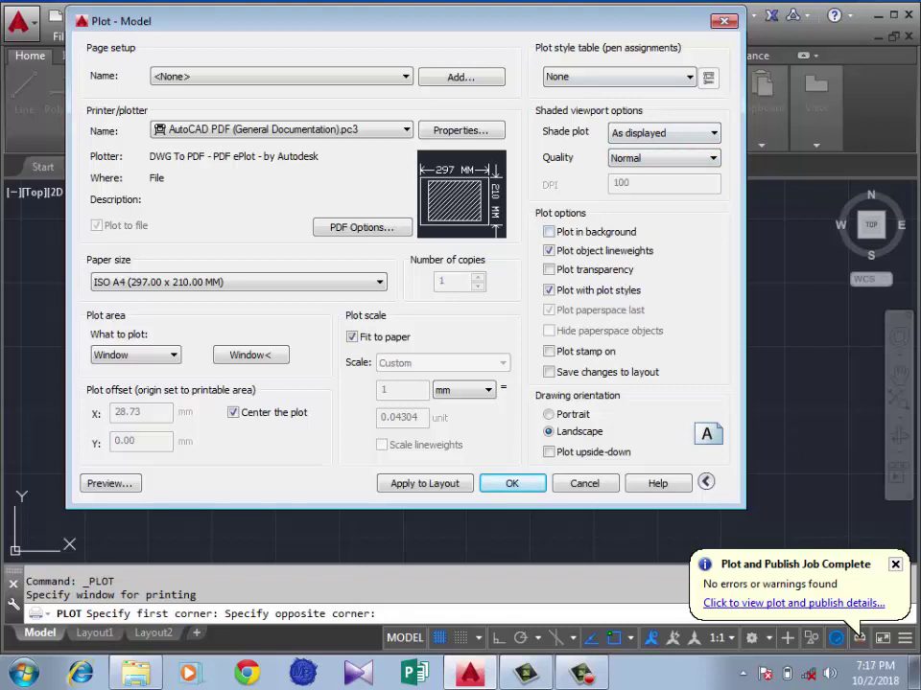
left_click(618, 76)
left_click(619, 76)
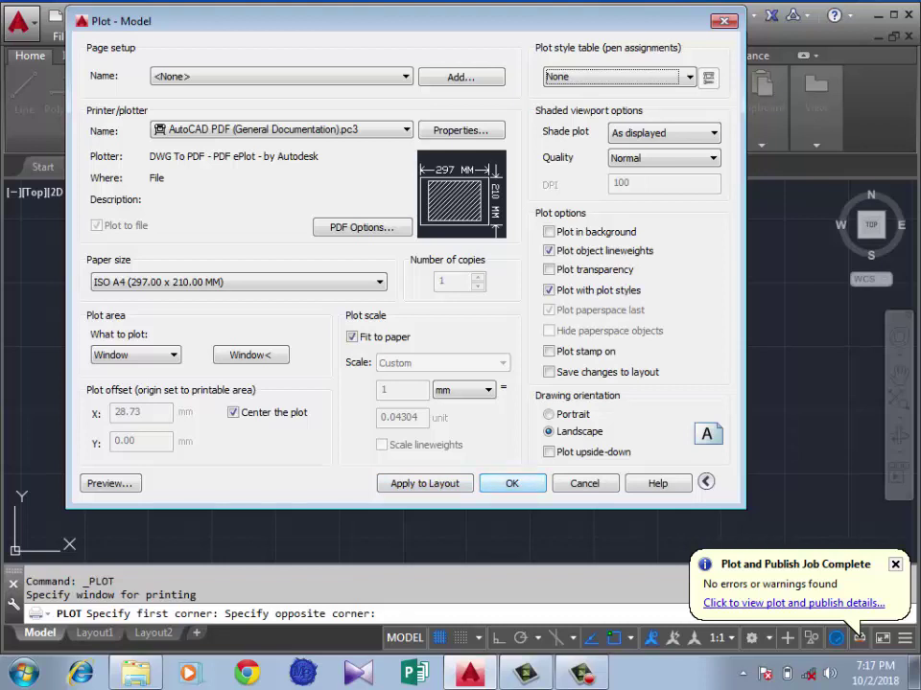
- Plot to fgf.pdf on the Desktop, then close the PDF viewer
key("Return")
type("fg")
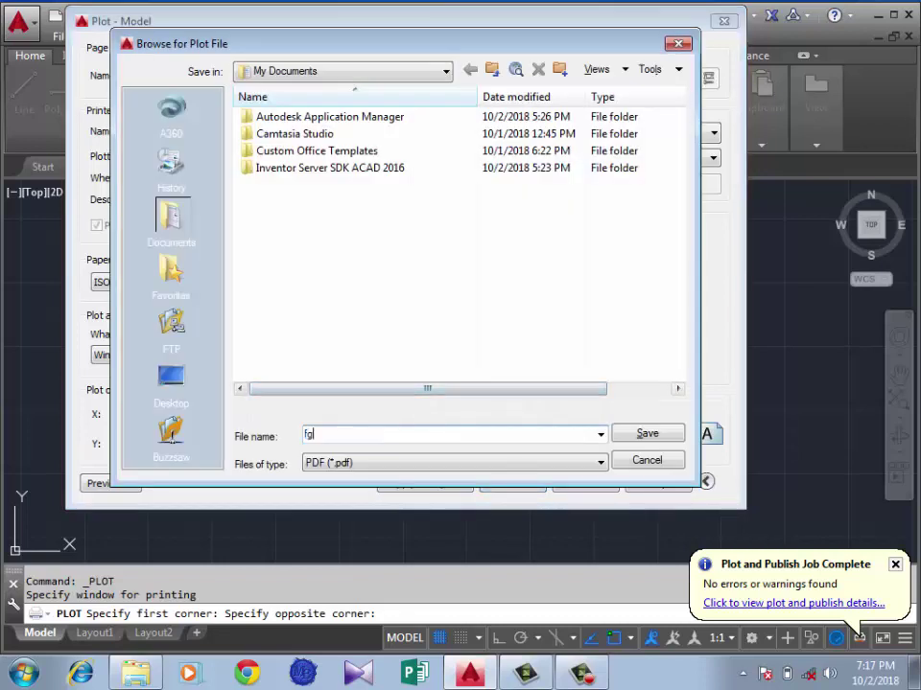
type("f")
left_click(172, 379)
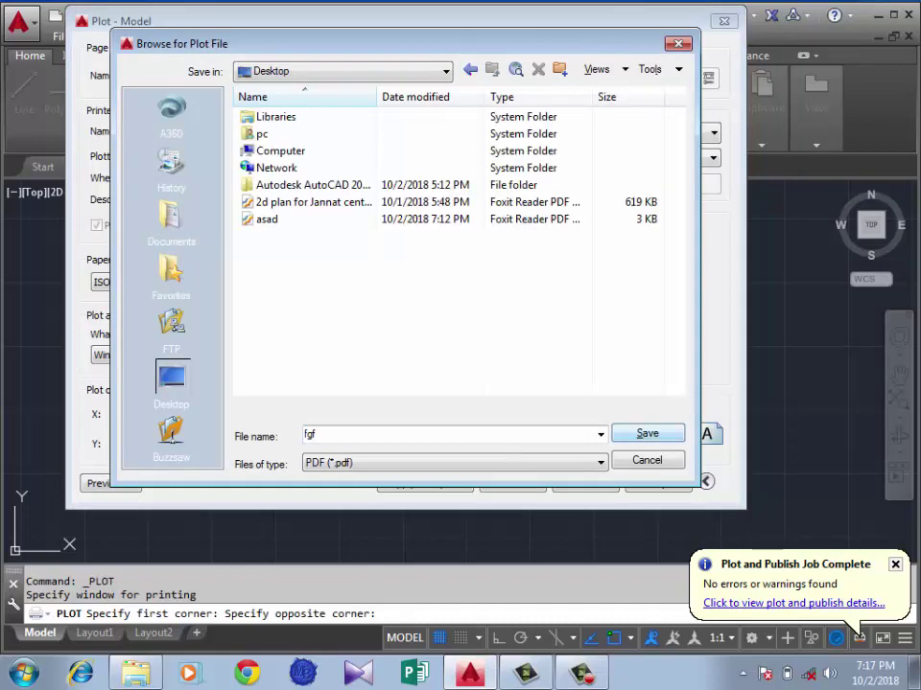
key("Return")
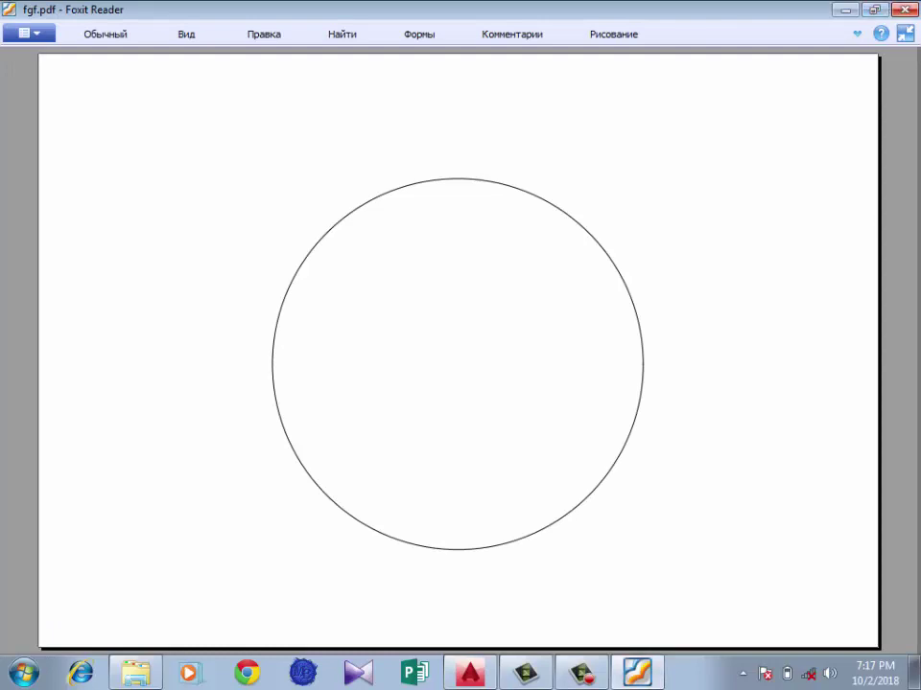
left_click(904, 9)
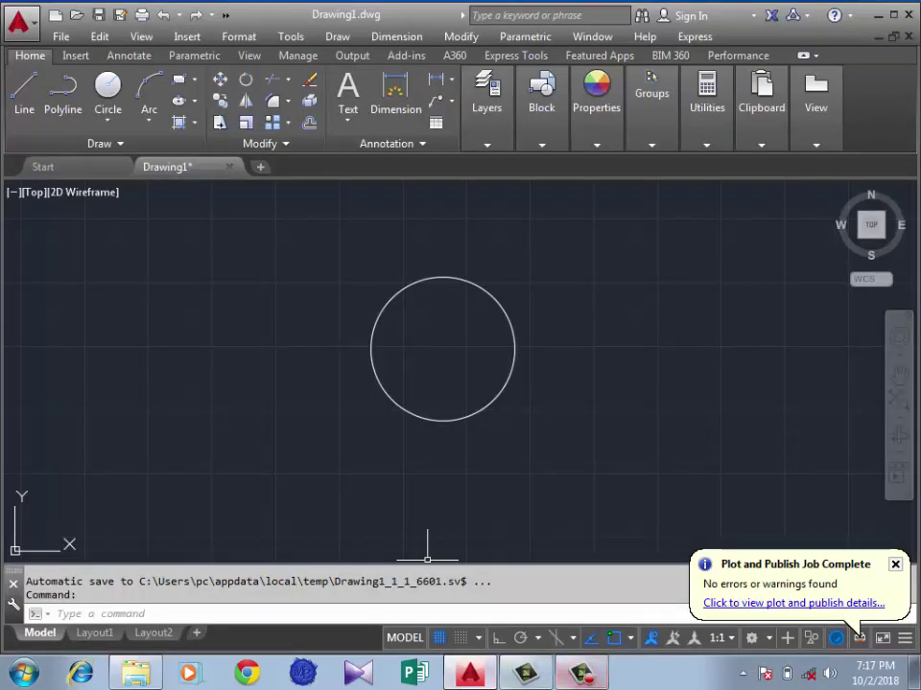
- Select the circle with crossing windows, clear the selection, and select it again
left_click(566, 254)
left_click(335, 463)
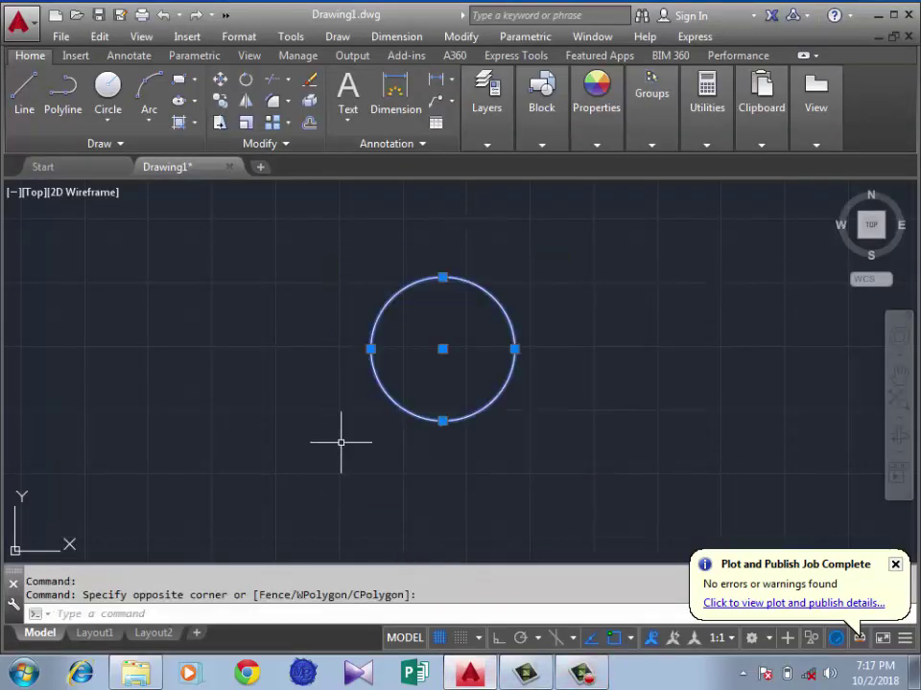
left_click(343, 438)
left_click(345, 441)
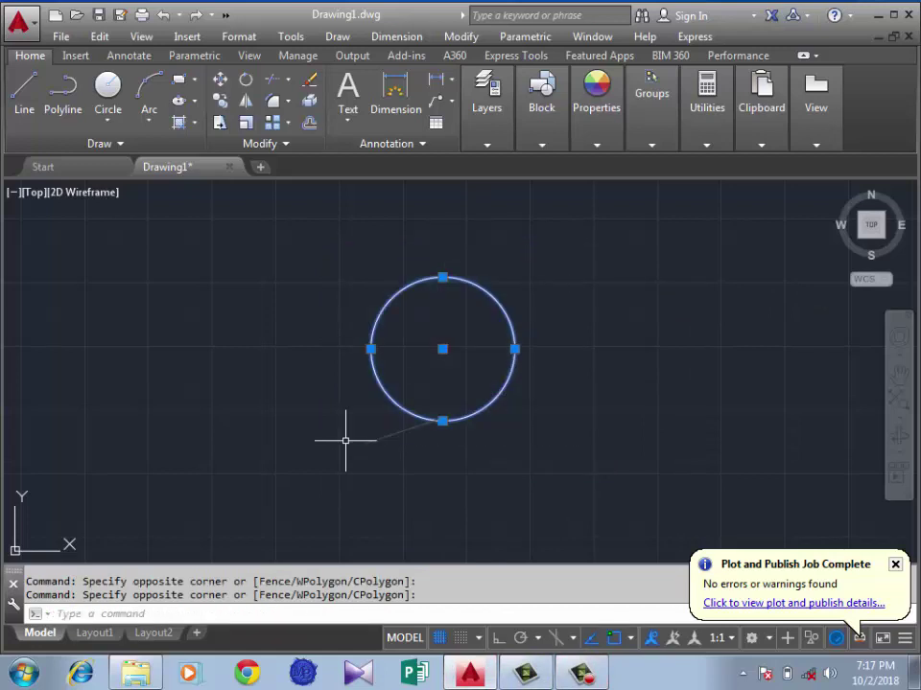
key("Escape")
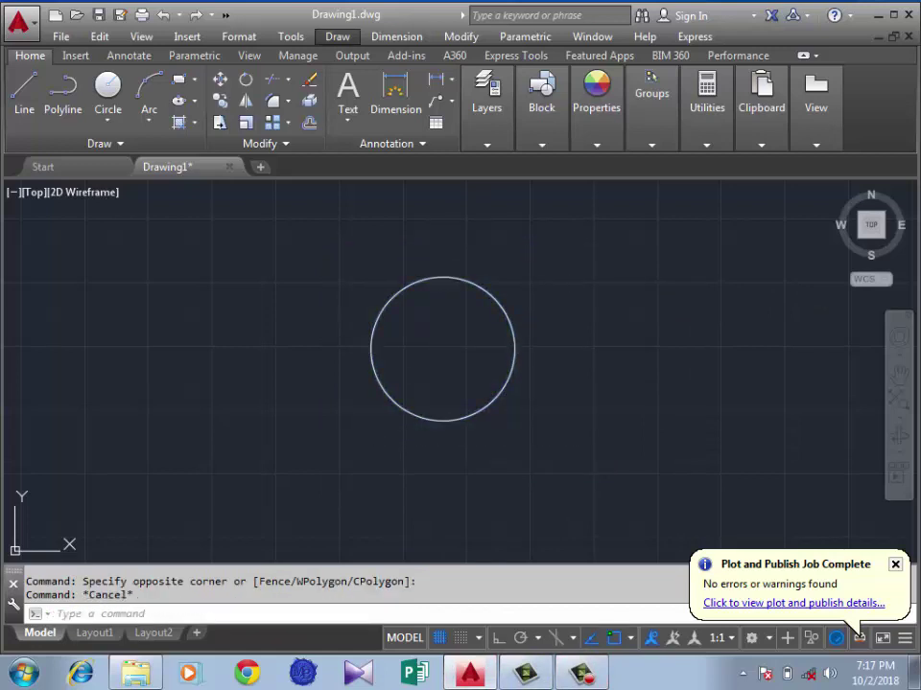
left_click(550, 239)
left_click(376, 410)
left_click(583, 240)
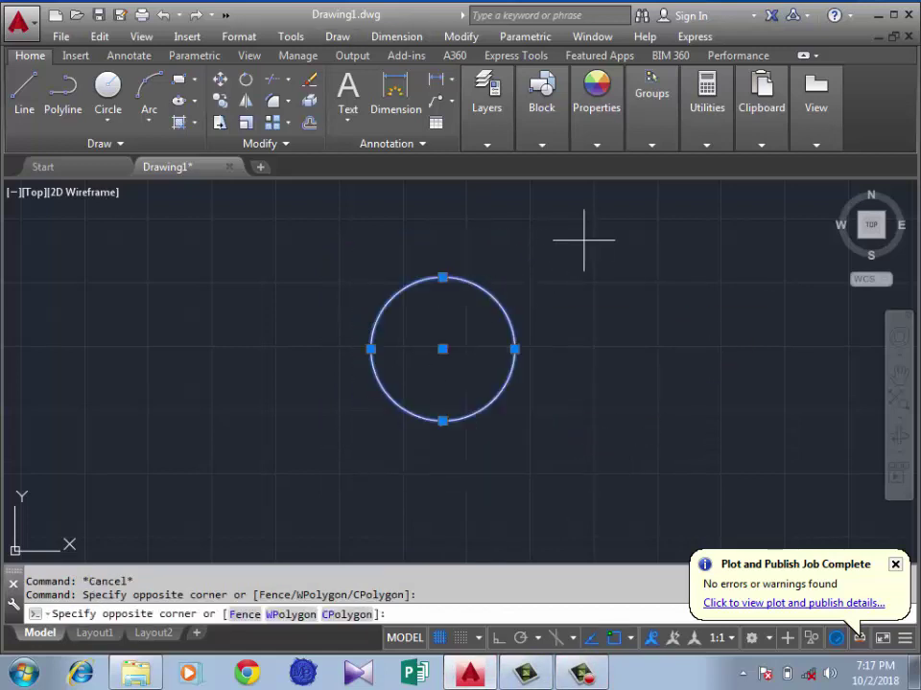
left_click(329, 426)
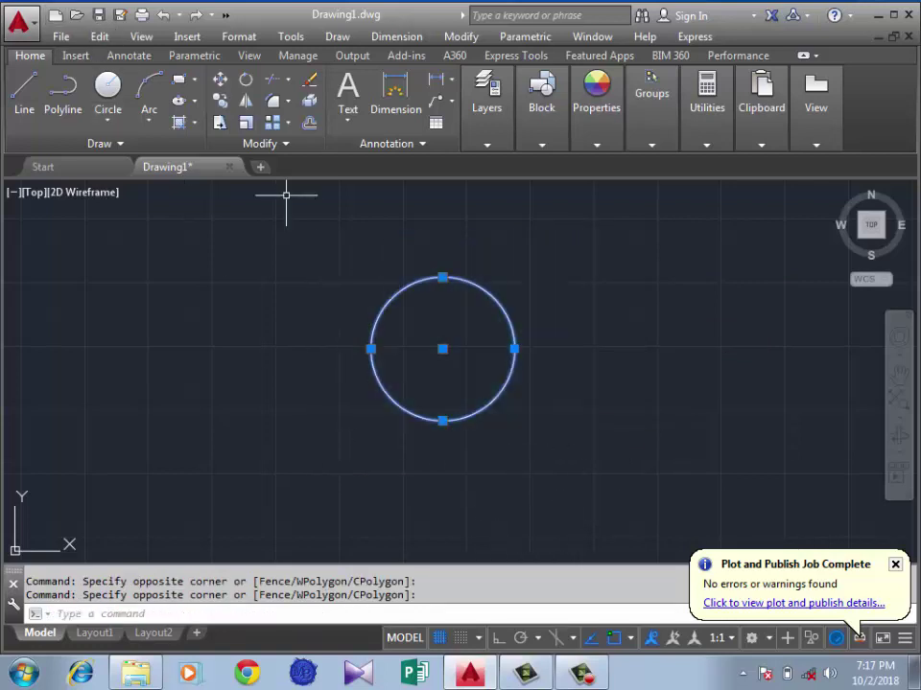
- Open and close the application menu, clear the selection, then reopen the menu
left_click(19, 19)
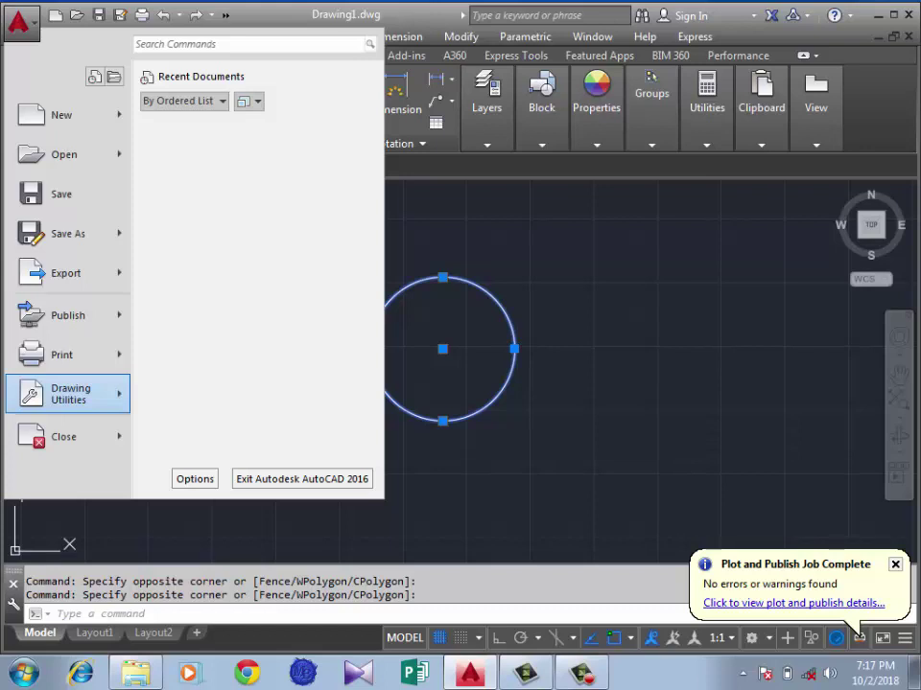
left_click(623, 232)
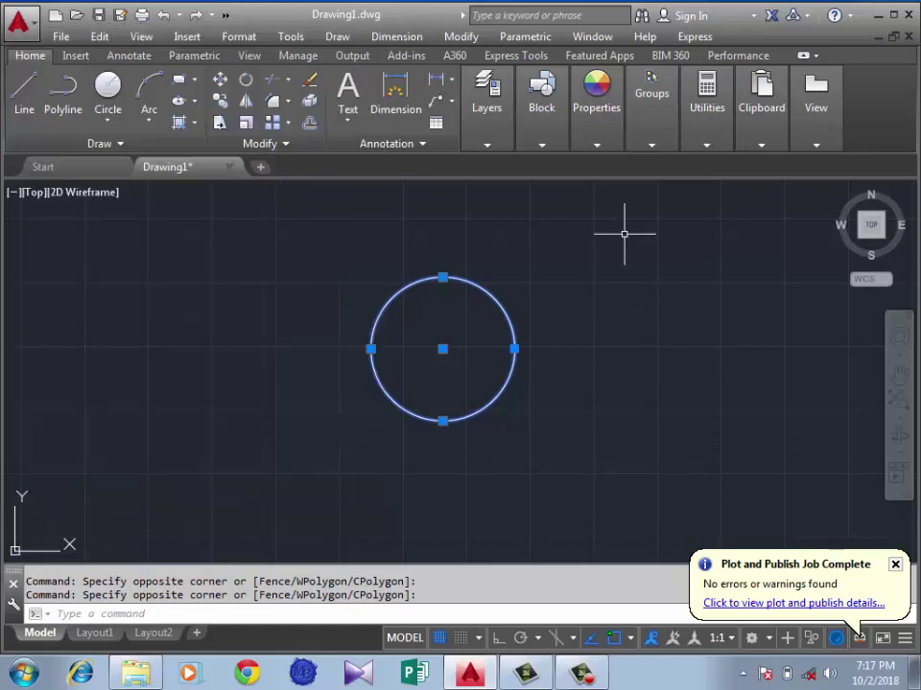
left_click(552, 269)
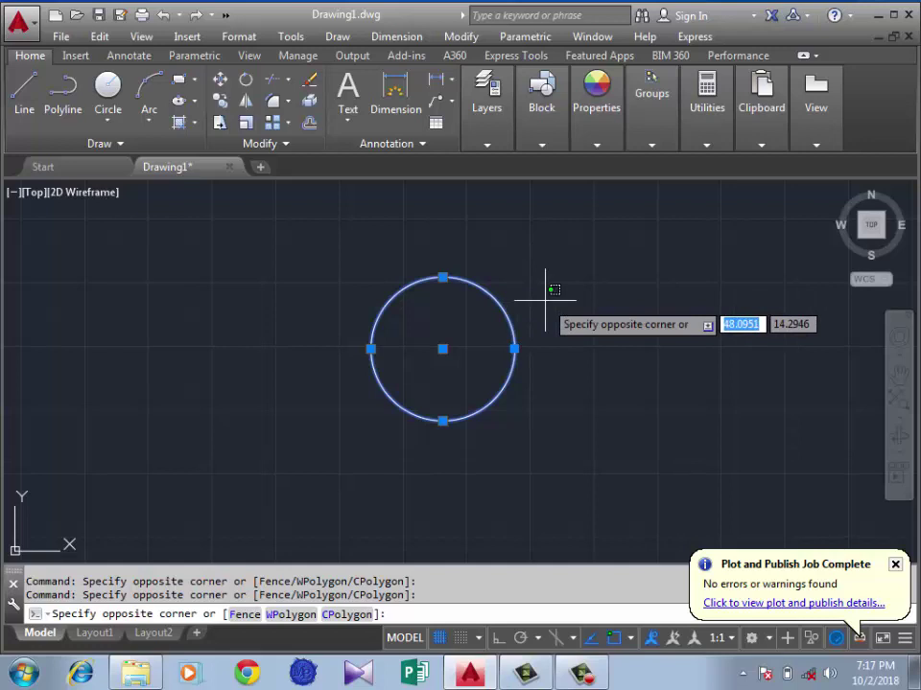
left_click(545, 300)
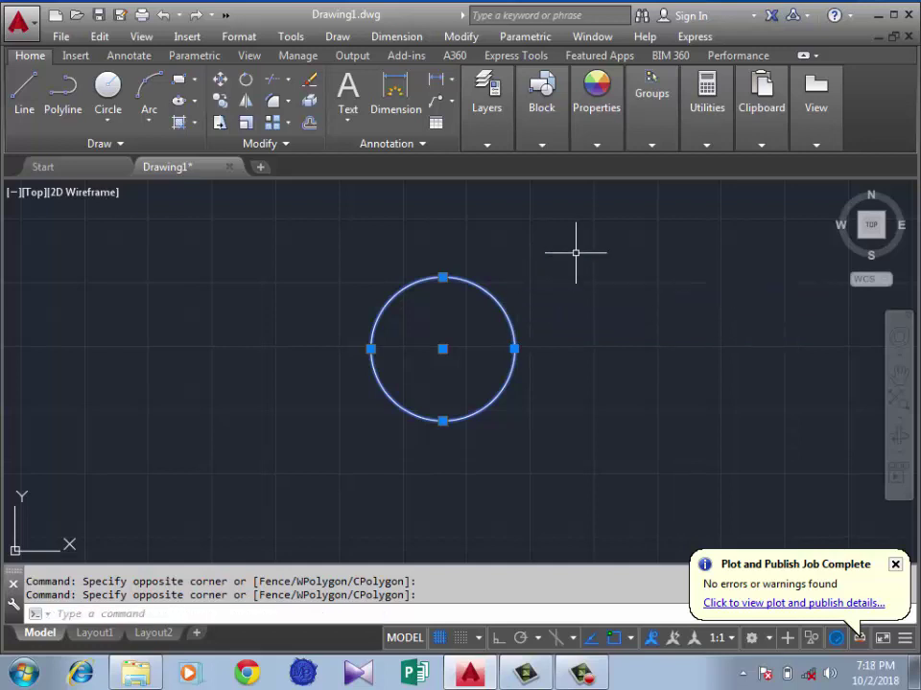
key("Escape")
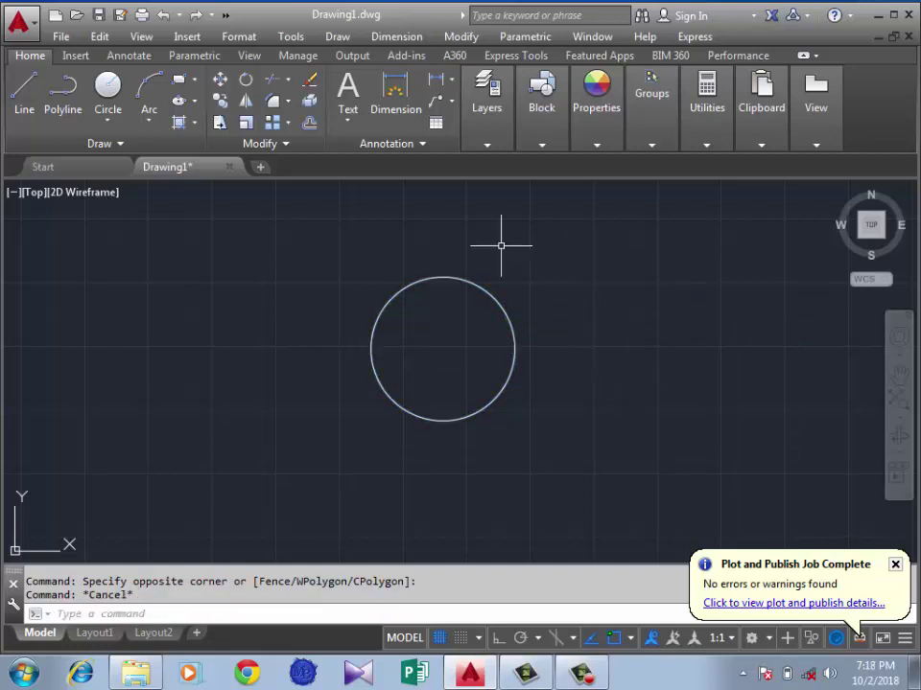
left_click(552, 232)
left_click(468, 261)
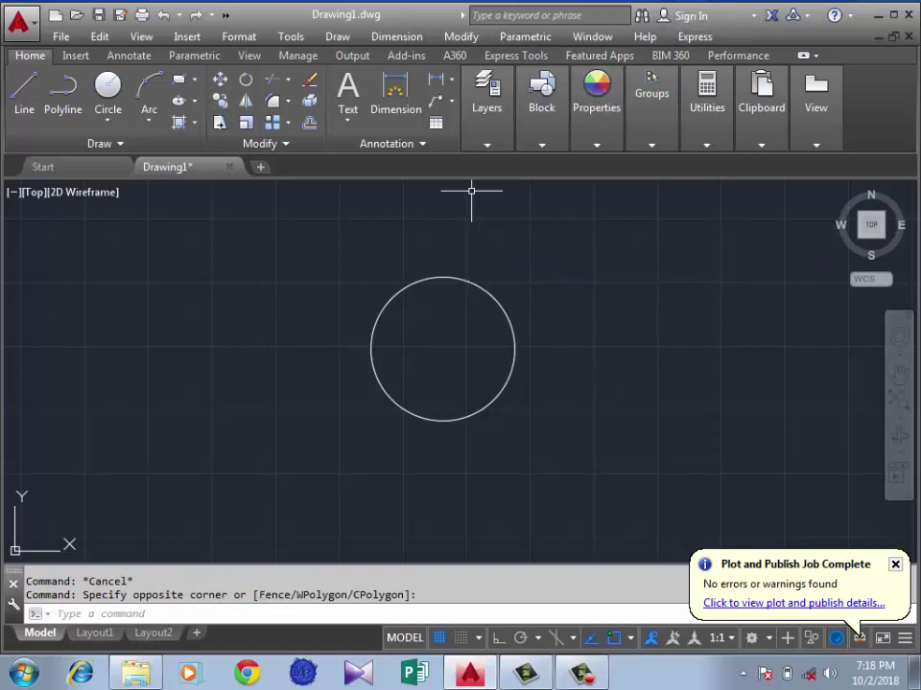
left_click(539, 241)
left_click(479, 255)
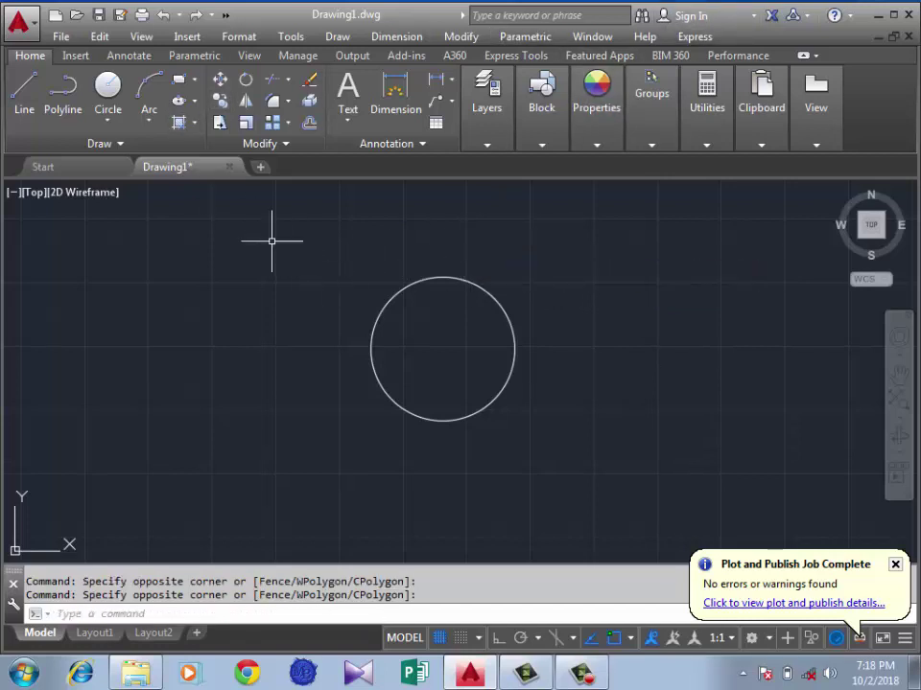
left_click(20, 19)
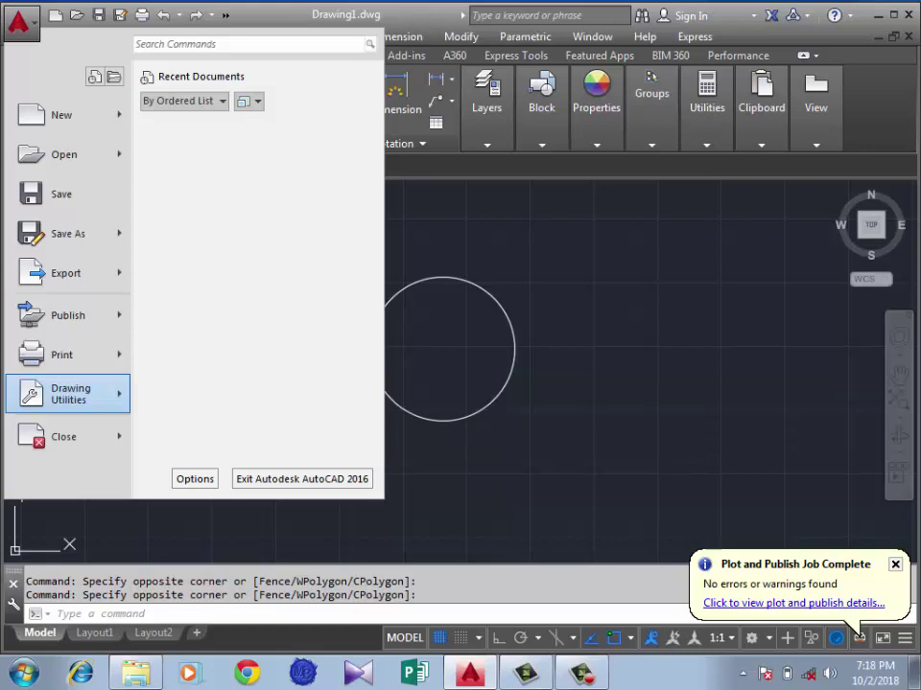
- Open the Drawing Recovery Manager, confirm there are no backup files, and close it
left_click(274, 403)
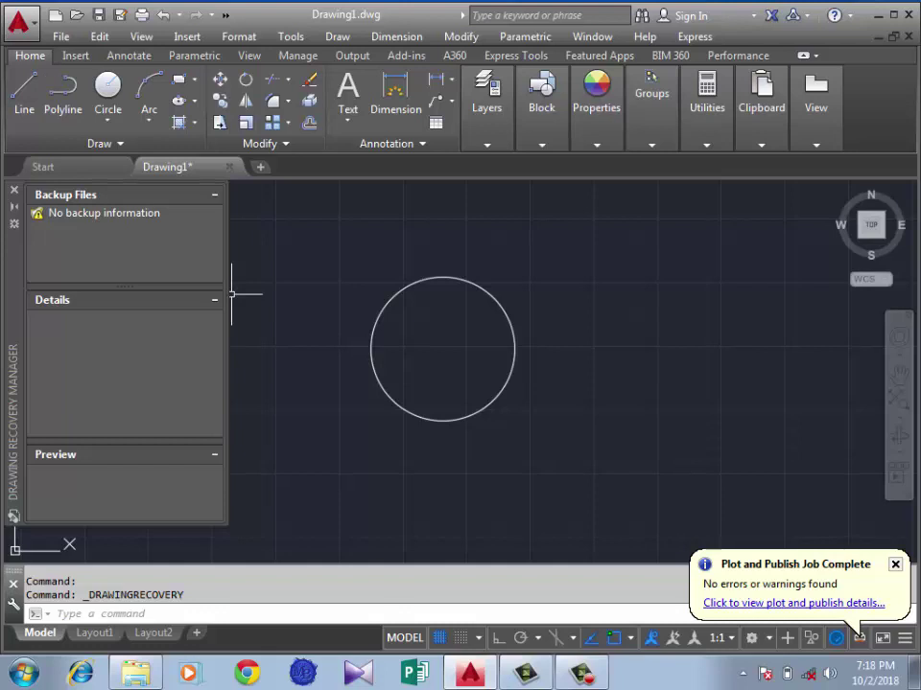
left_click(103, 213)
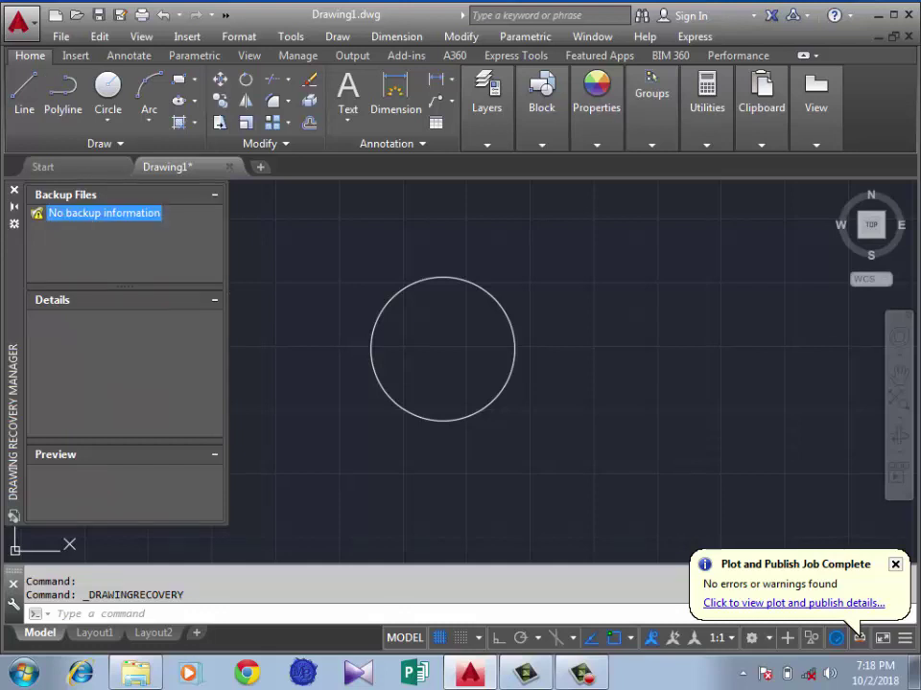
left_click(13, 190)
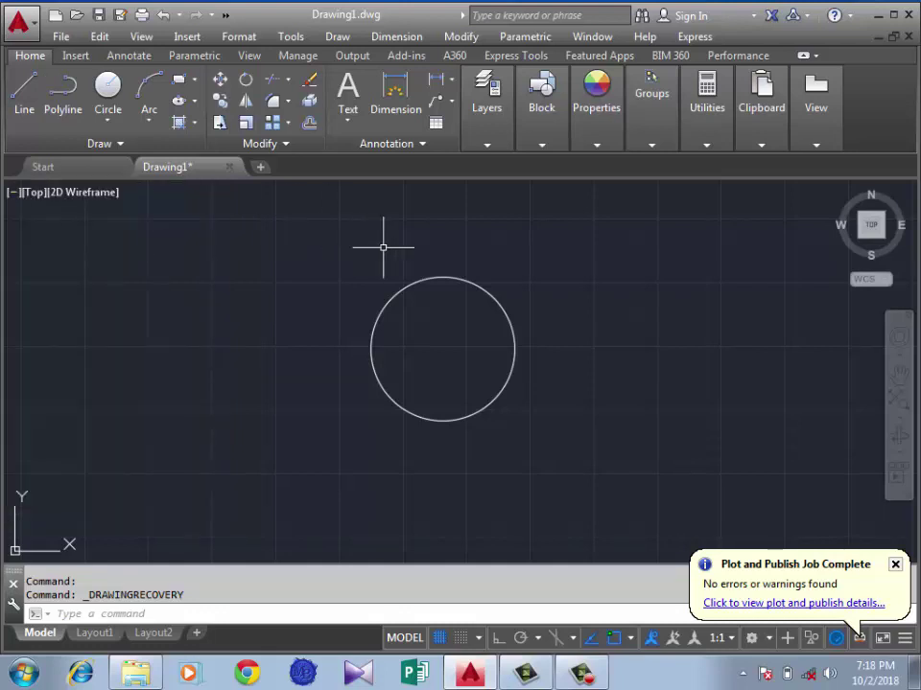
left_click(436, 247)
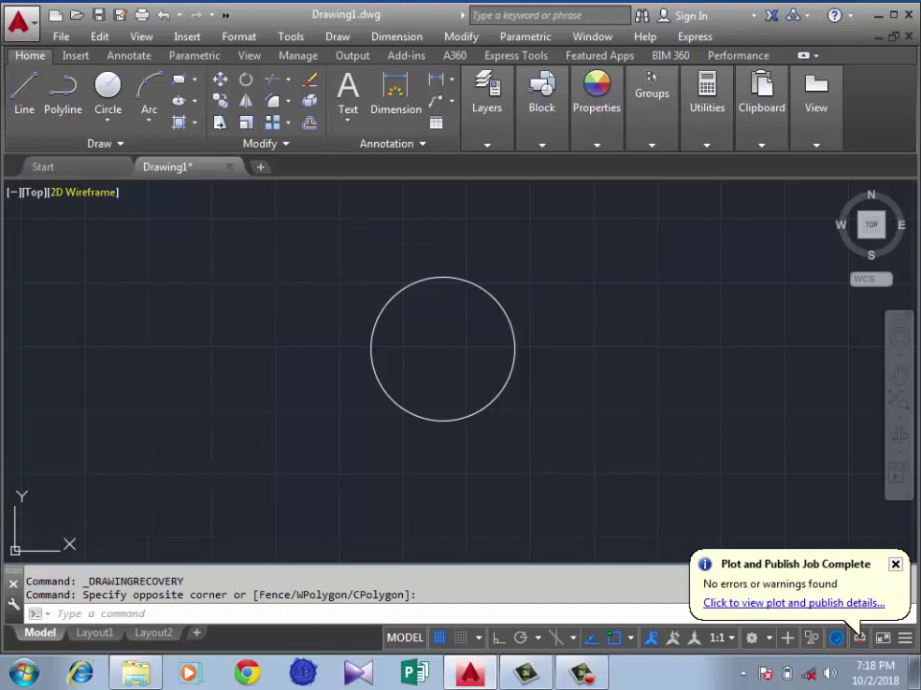
- Start Drawing Utilities > Recover, cancel the file selection, and close the menu
left_click(19, 21)
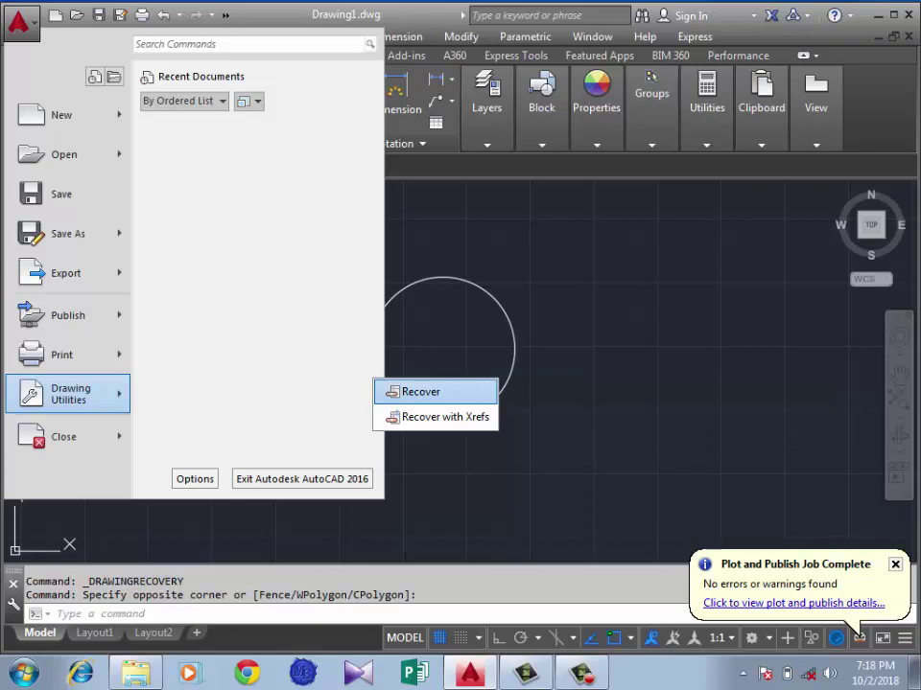
left_click(420, 391)
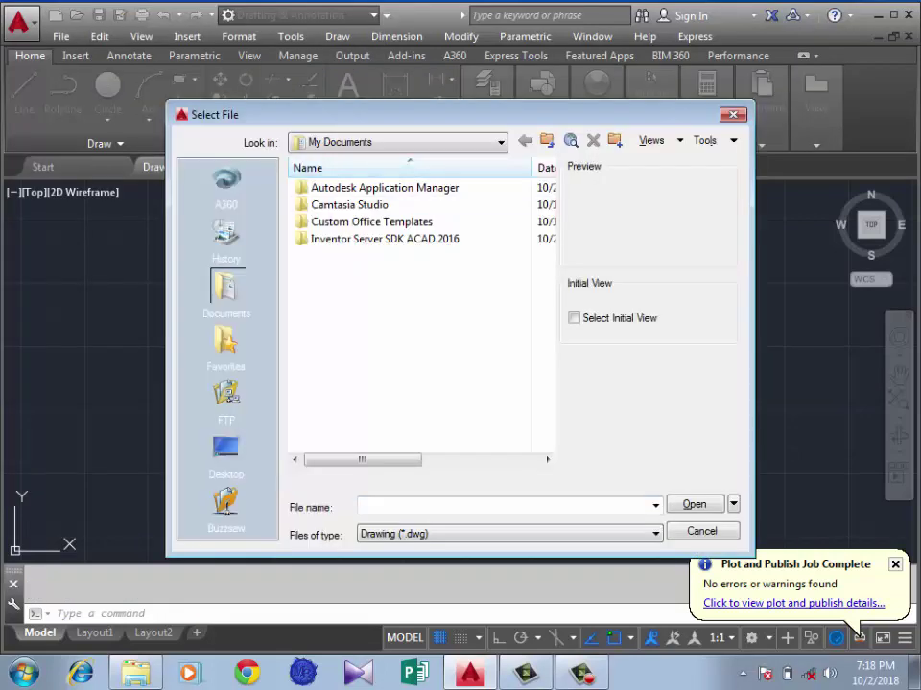
left_click(701, 532)
left_click(19, 19)
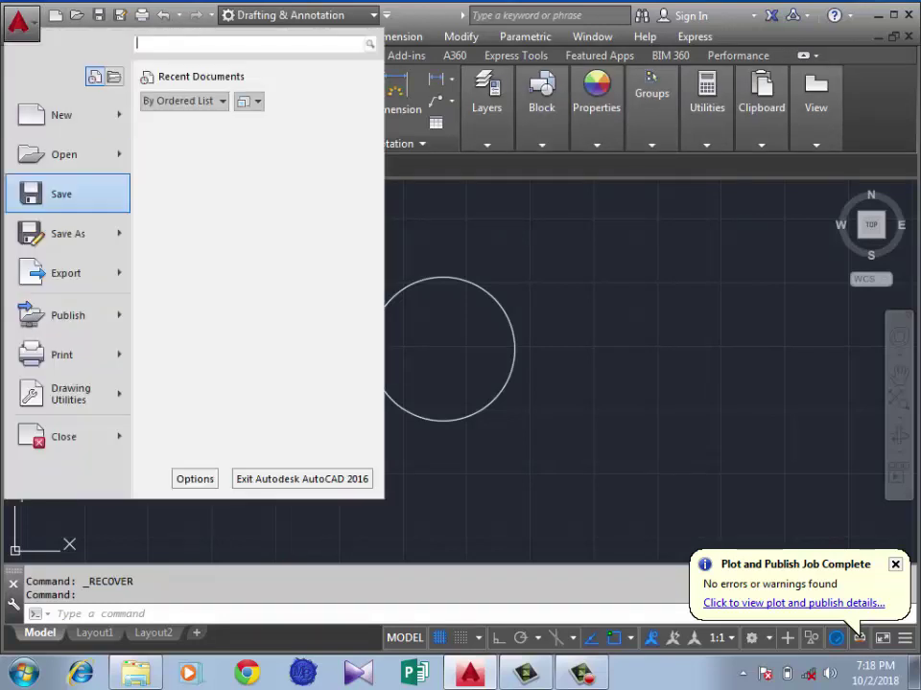
key("Escape")
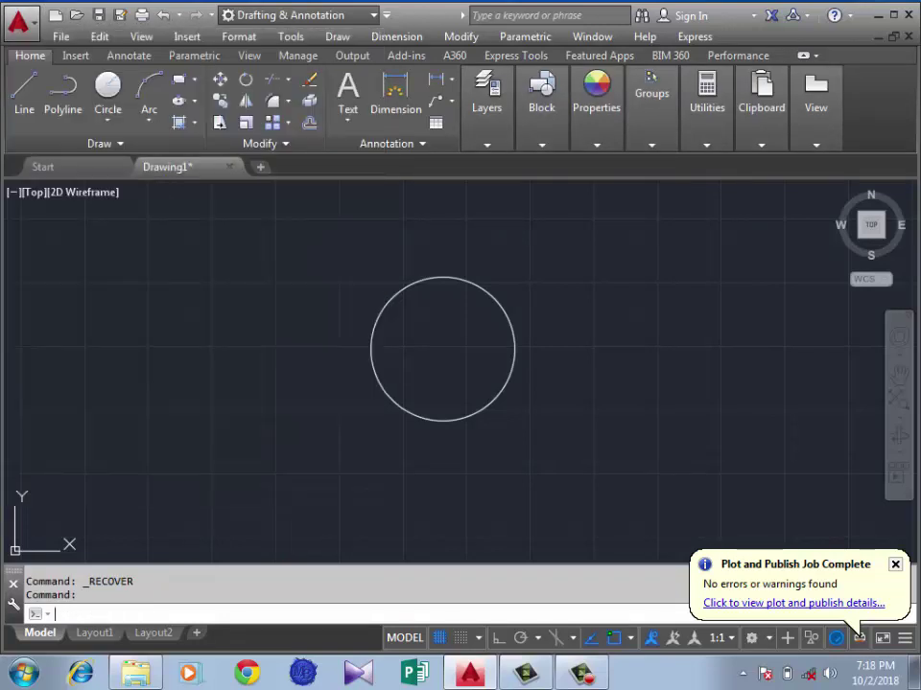
- In the Open and Save options, enter 2 as the automatic save interval
key("ctrl+Tab")
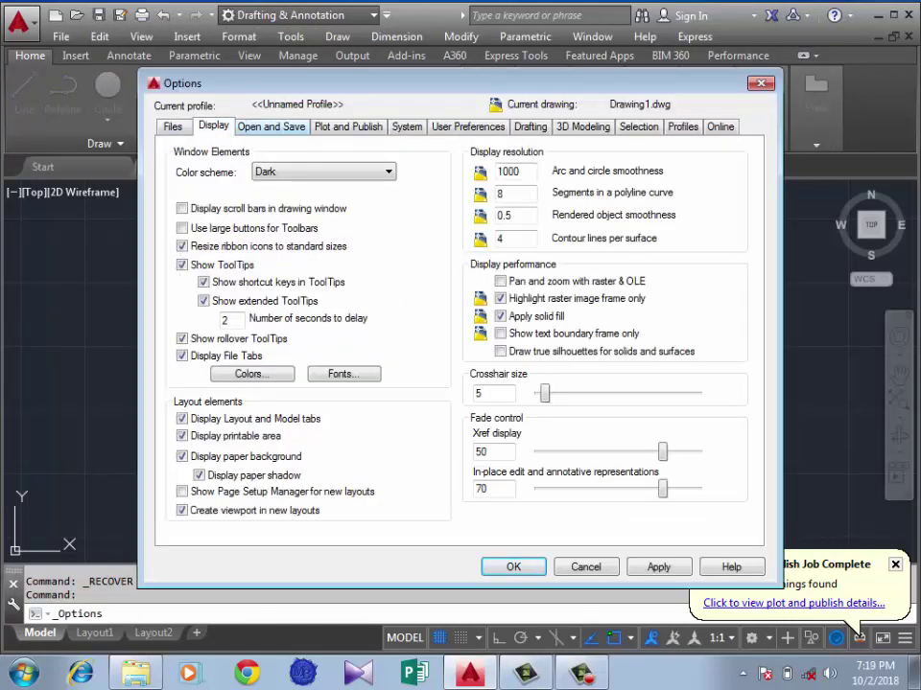
key("ctrl+Tab")
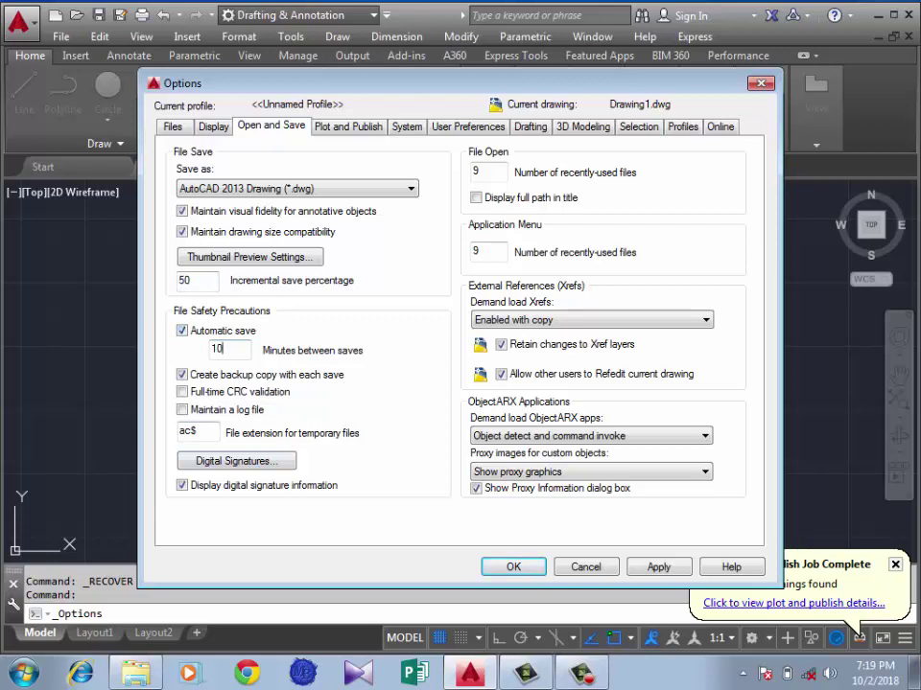
double_click(218, 349)
mouse_move(288, 83)
left_mouse_down()
mouse_move(247, 87)
mouse_move(258, 68)
left_mouse_up()
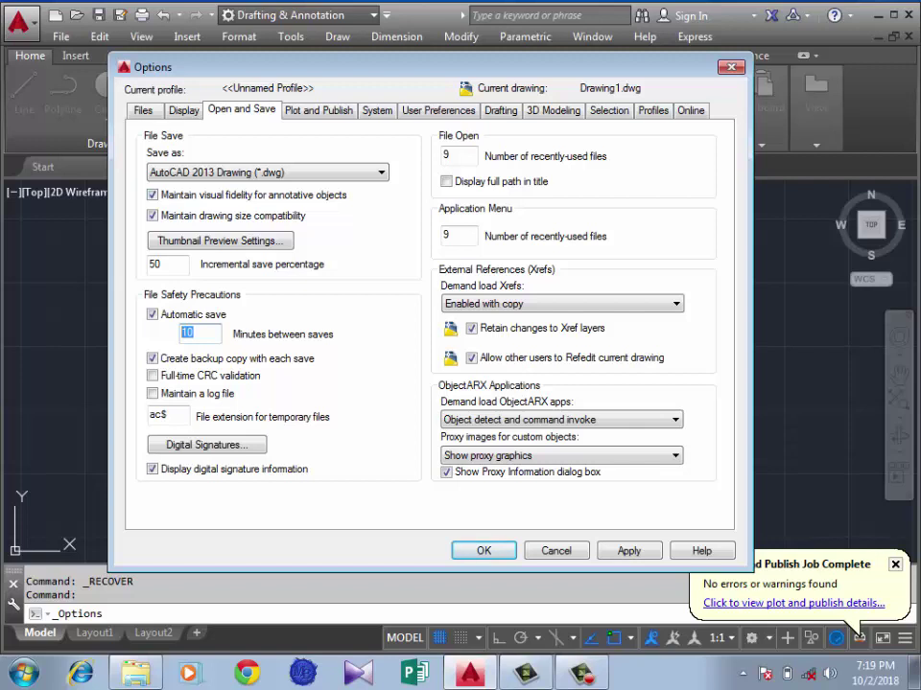
type("2")
- On the Drafting/Selection settings, shrink the pickbox to its minimum size
key("ctrl+Tab")
key("ctrl+Tab")
key("ctrl+Tab")
key("ctrl+Tab")
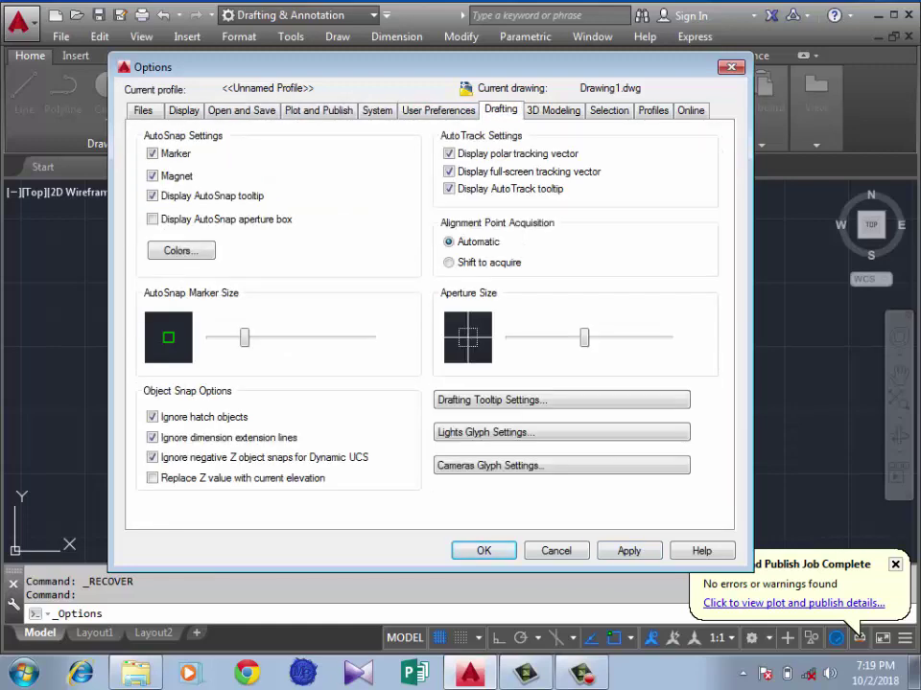
key("ctrl+Tab")
key("ctrl+shift+Tab")
key("ctrl+Tab")
key("ctrl+Tab")
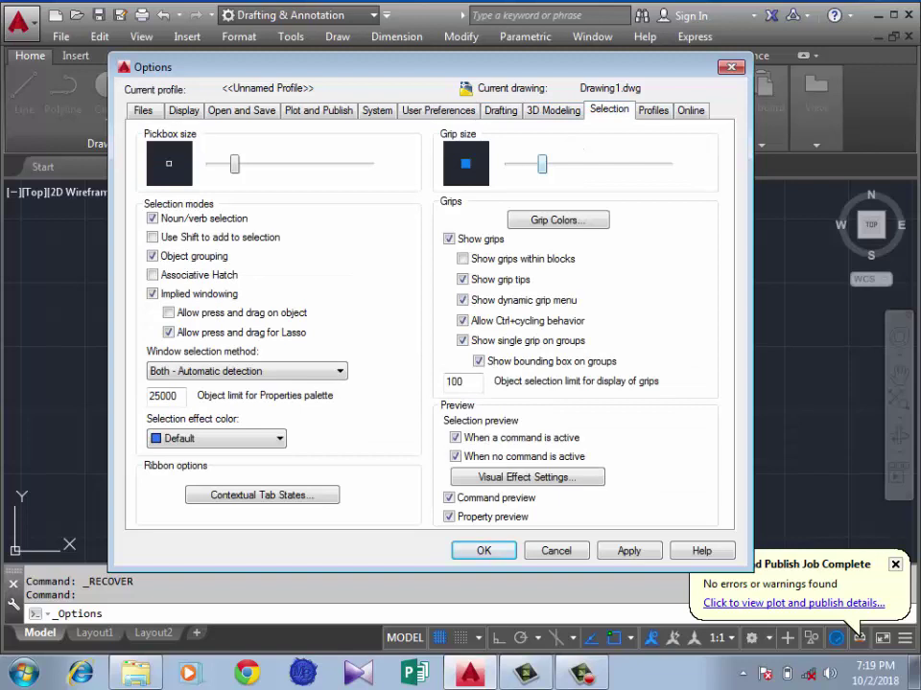
key("Left")
key("Left")
key("Left")
key("Page_Up")
key("Page_Up")
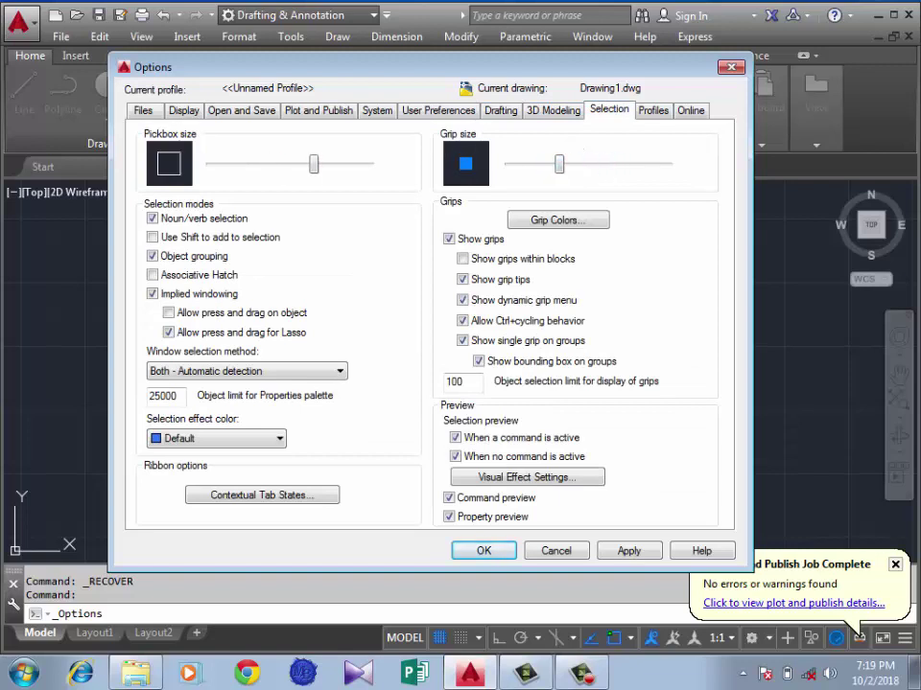
key("Page_Down")
key("Page_Down")
key("Page_Down")
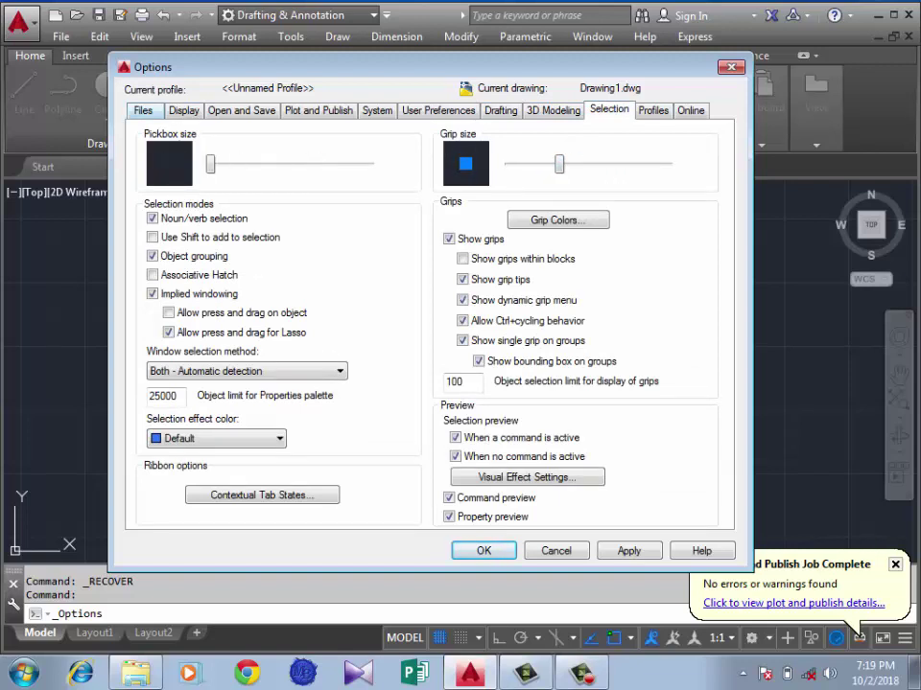
- Enlarge the crosshair size on the Display settings and apply the changes
key("ctrl+Tab")
key("ctrl+Tab")
key("ctrl+Tab")
key("Right")
key("Right")
key("Right")
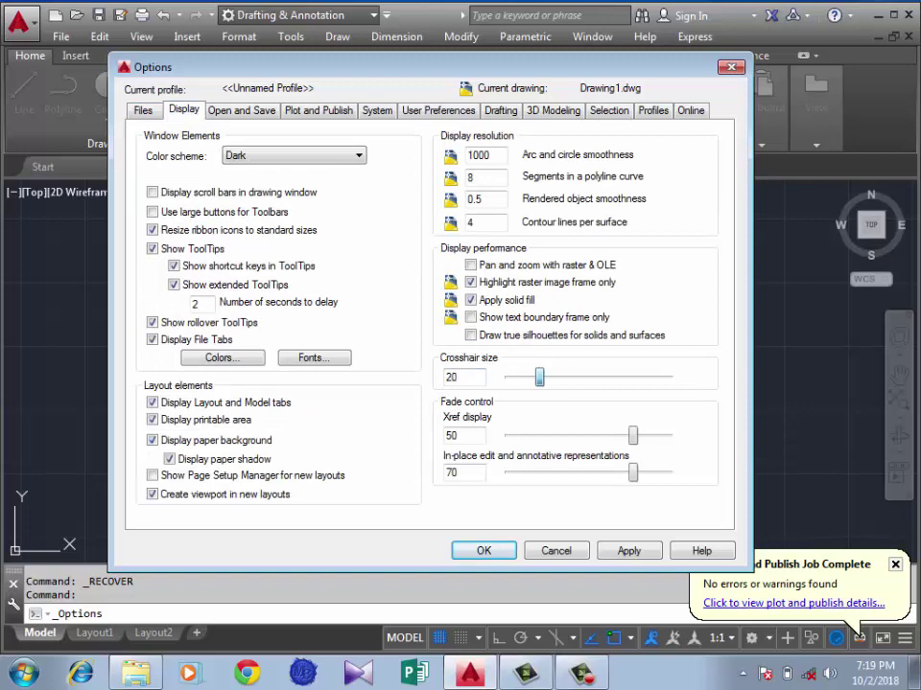
key("Right")
key("Right")
key("Right")
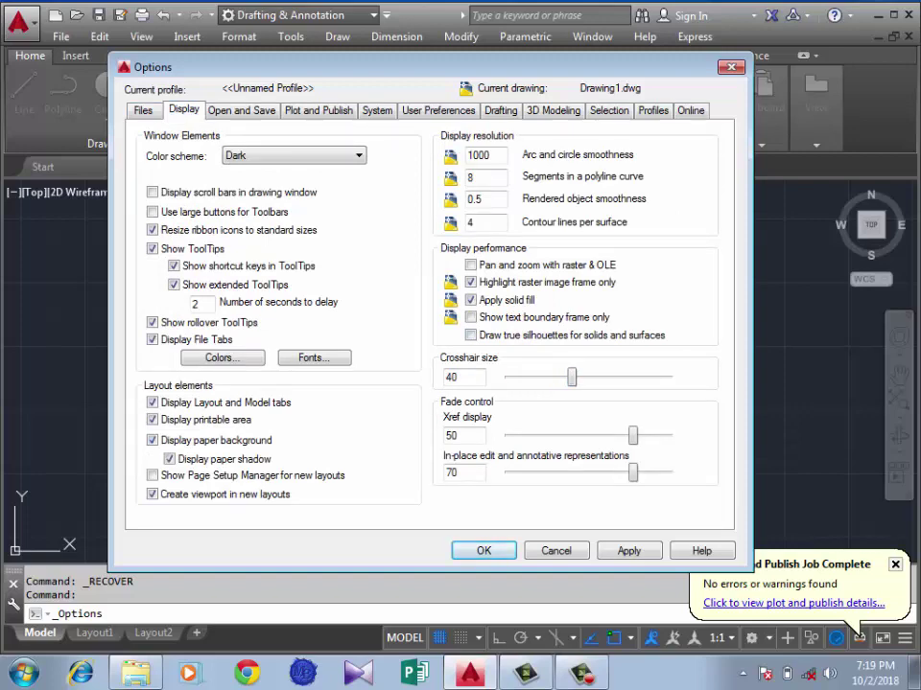
key("alt+a")
key("Return")
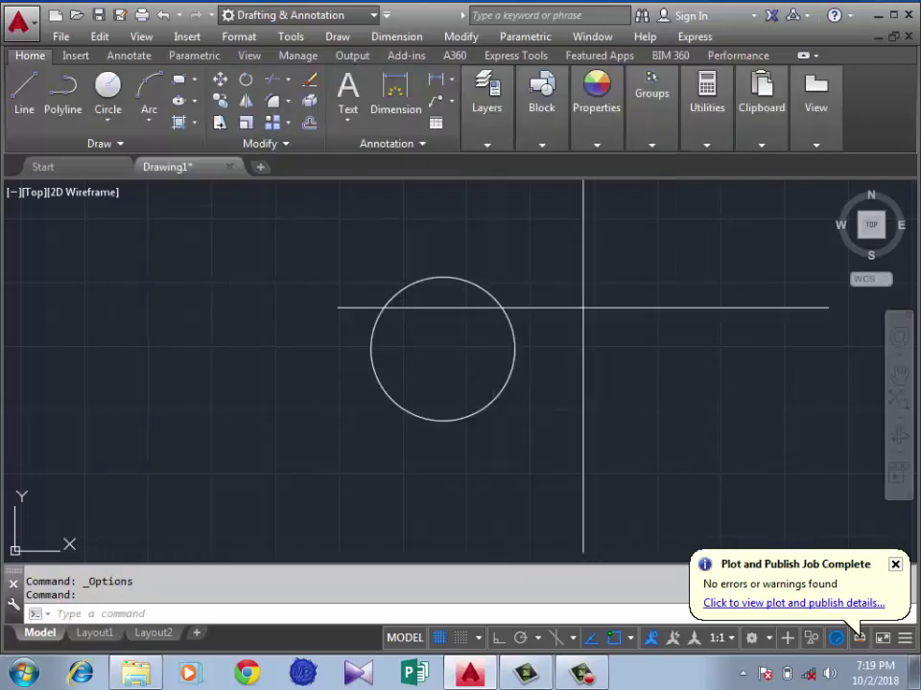
- Reopen Options and reduce the crosshair size to 10, applying and closing
right_click(235, 262)
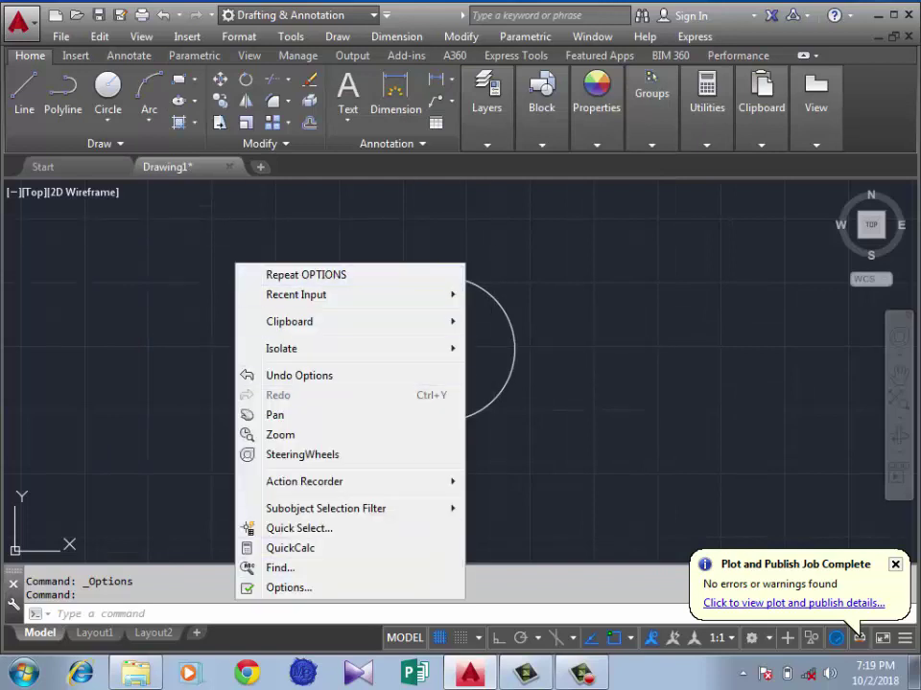
key("Escape")
key("Return")
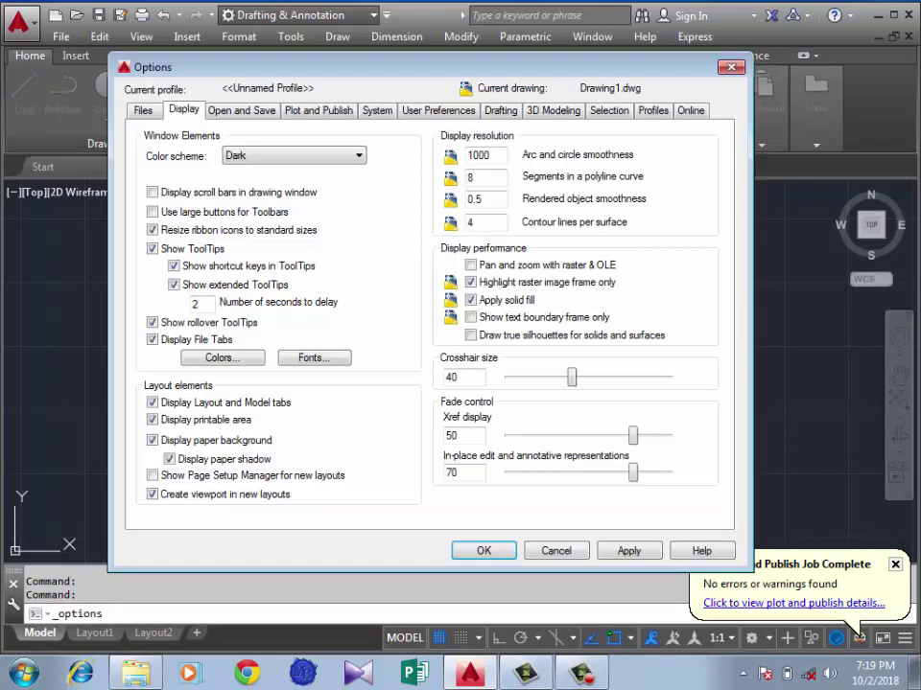
left_click_drag(572, 377, 522, 377)
left_click(628, 551)
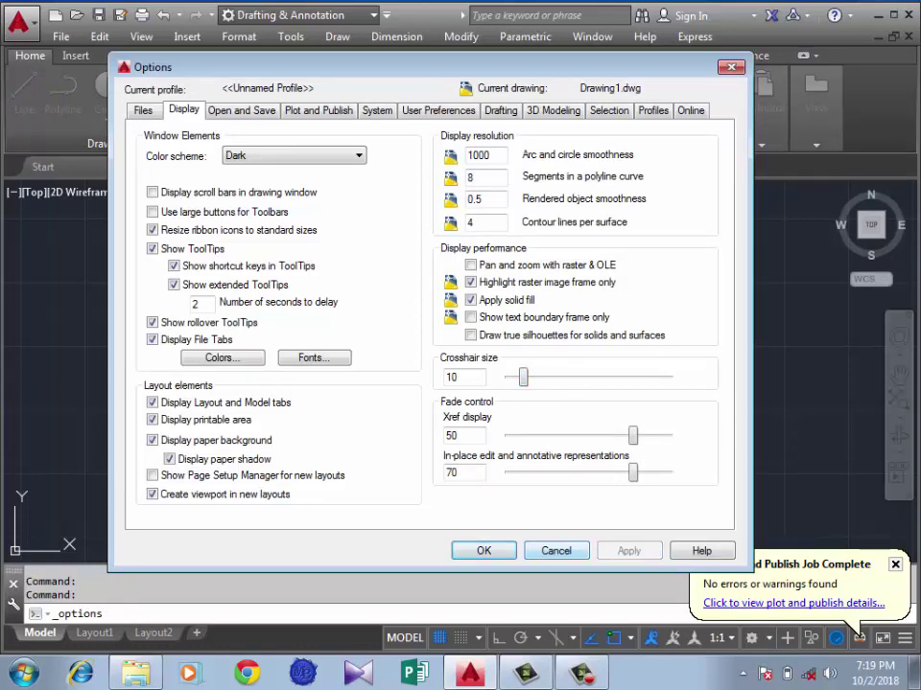
key("Return")
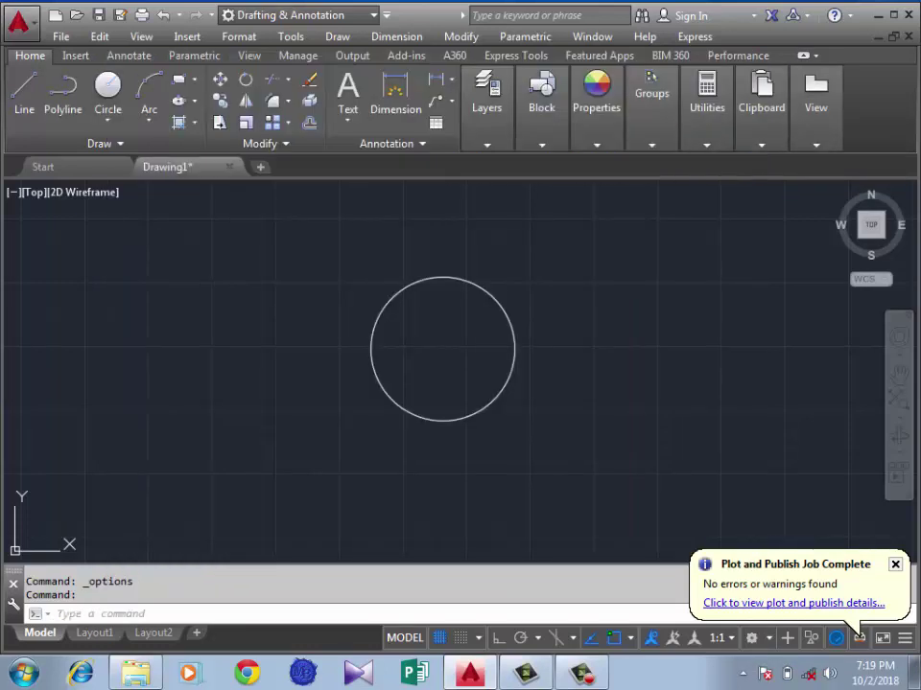
left_click(18, 19)
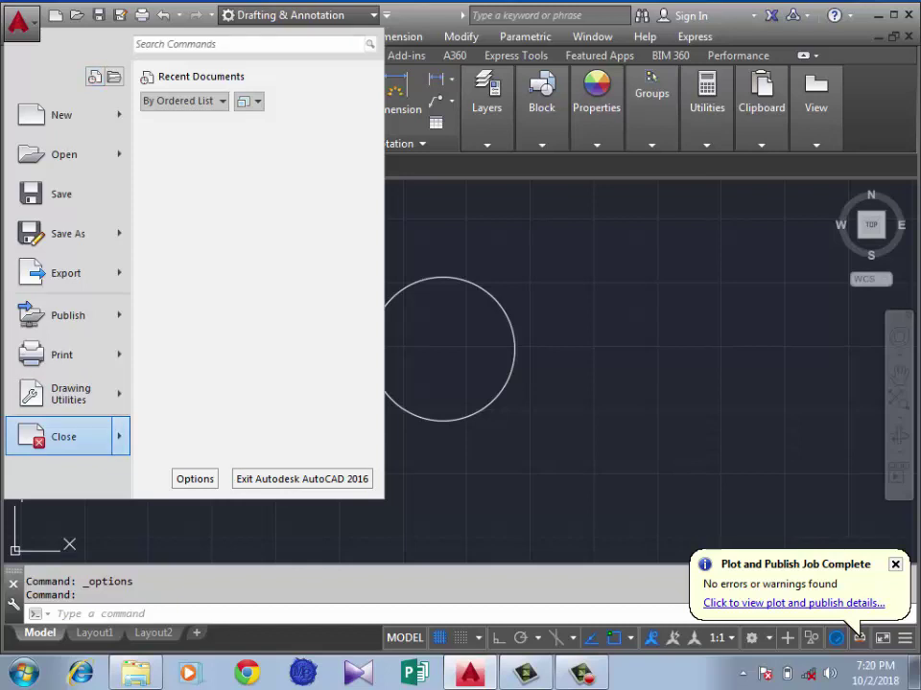
- Dismiss the application menu and select the circle with a crossing window
left_click(595, 318)
left_click(596, 334)
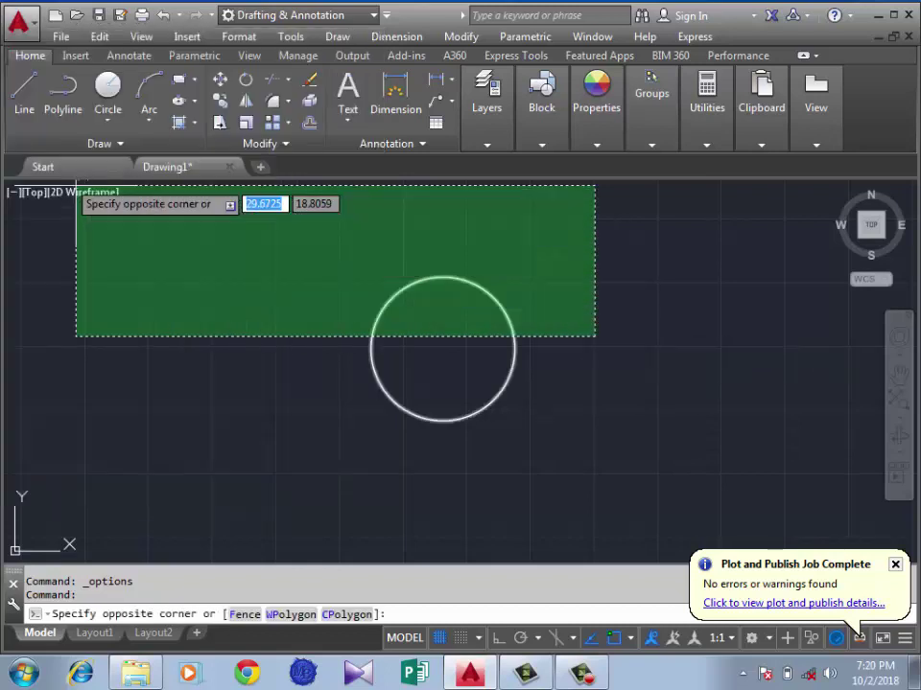
left_click(76, 187)
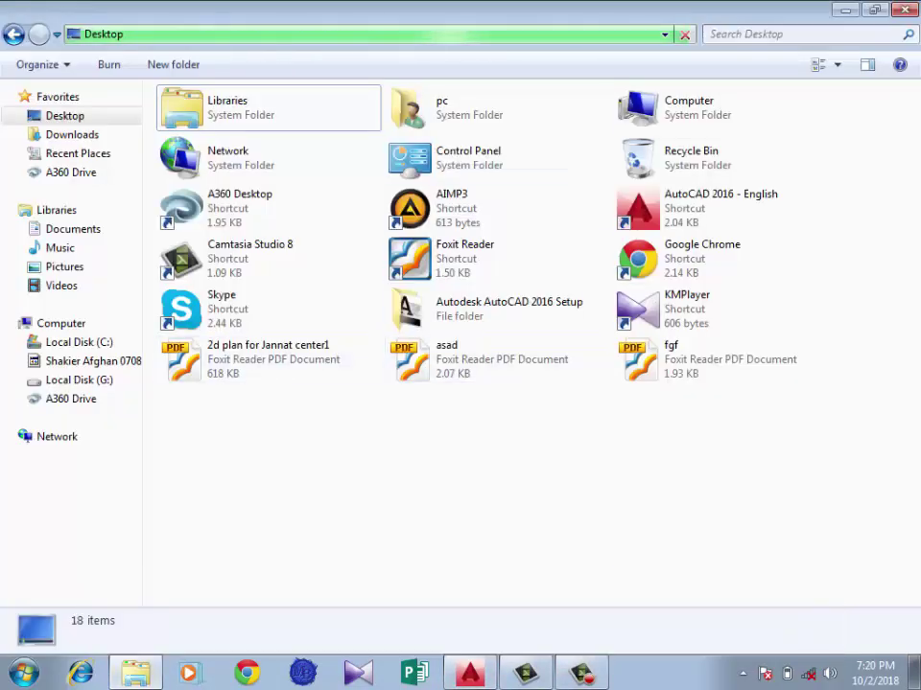
- Open the '2d plan for Jannat center1' PDF in Foxit Reader, scroll through it, then minimize Foxit
left_click(268, 359)
key("Return")
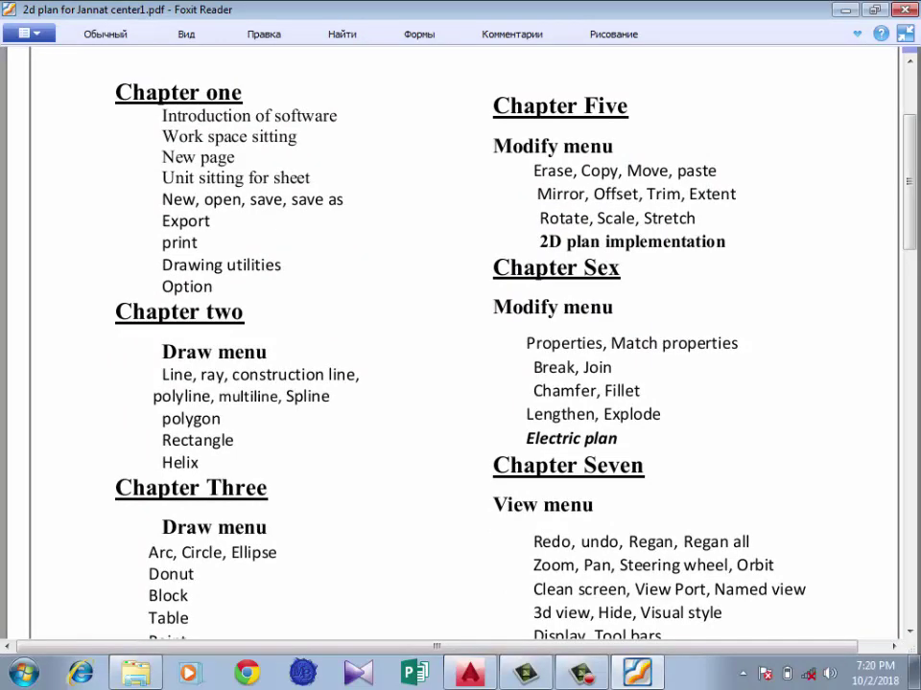
scroll(460, 345, "down", 1)
scroll(461, 346, "down", 1)
scroll(461, 345, "up", 2)
left_click(638, 673)
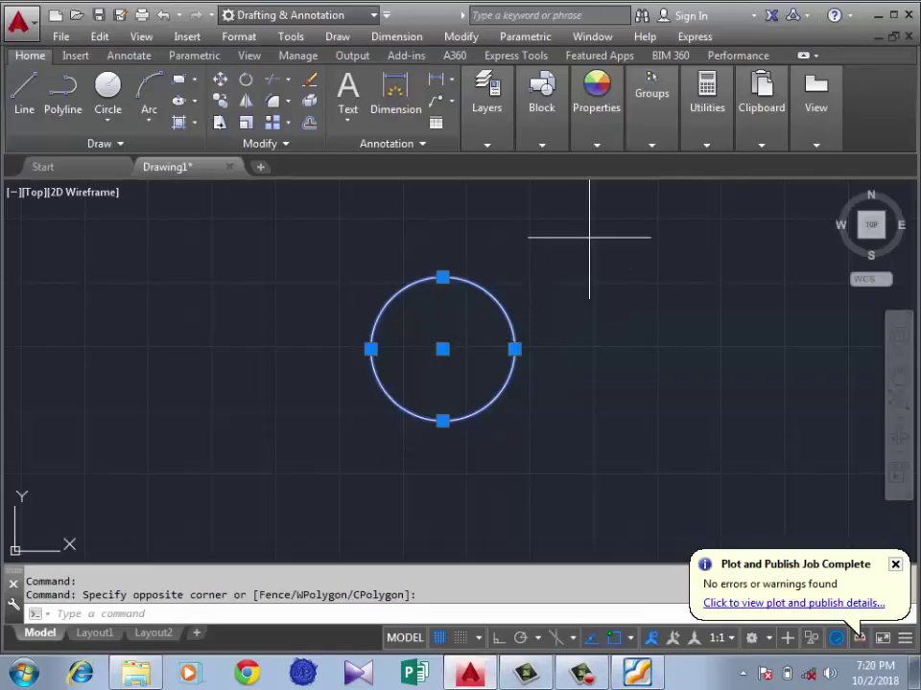
- Clear the circle selection and adjust the zoom of the drawing
key("Escape")
scroll(570, 293, "down", 2)
scroll(585, 309, "up", 2)
scroll(432, 278, "up", 2)
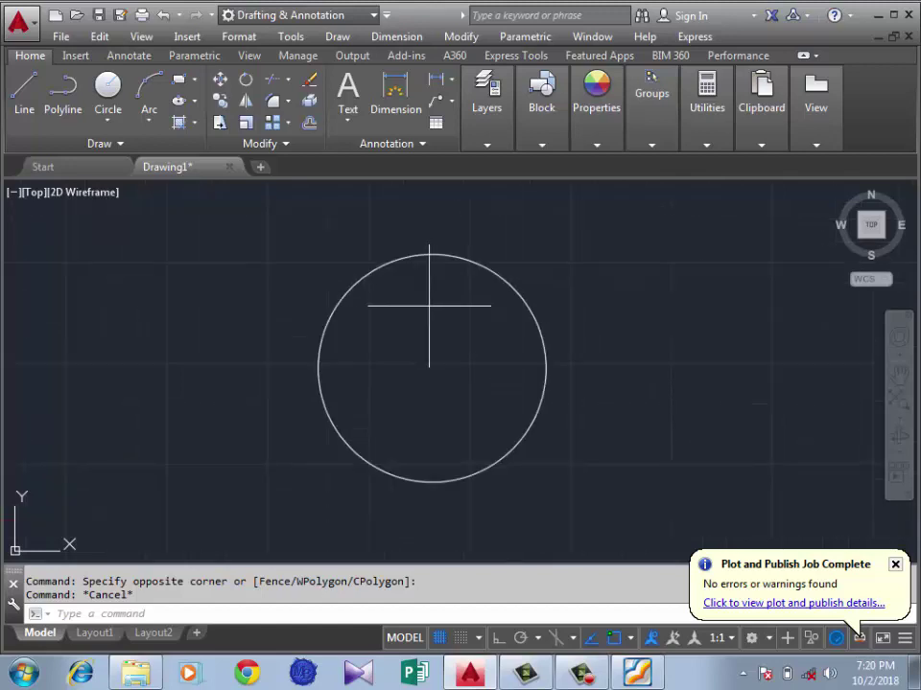
left_click(434, 370)
left_click(427, 376)
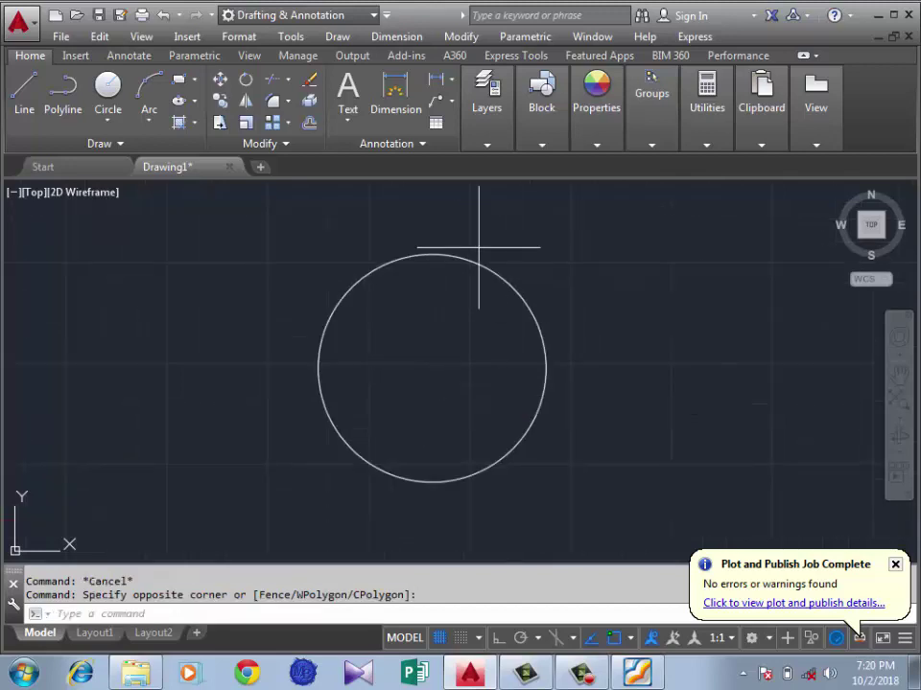
- Drag a few empty selection windows, then bring up the Tools menu's Workspaces list
left_click(643, 213)
left_click(555, 284)
left_click(636, 235)
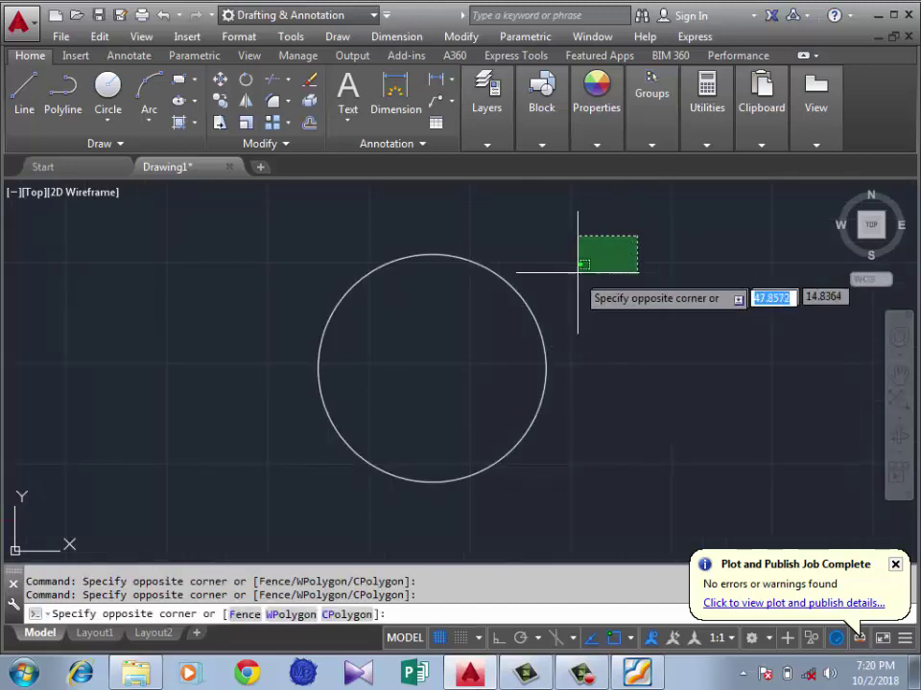
left_click(580, 276)
left_click(563, 250)
left_click(468, 240)
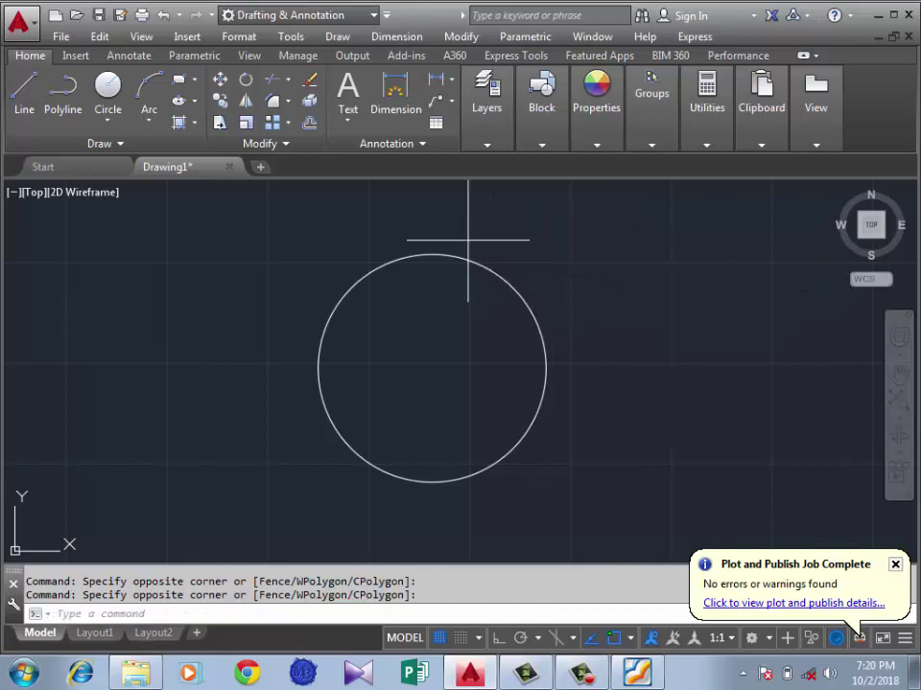
left_click(583, 212)
left_click(536, 256)
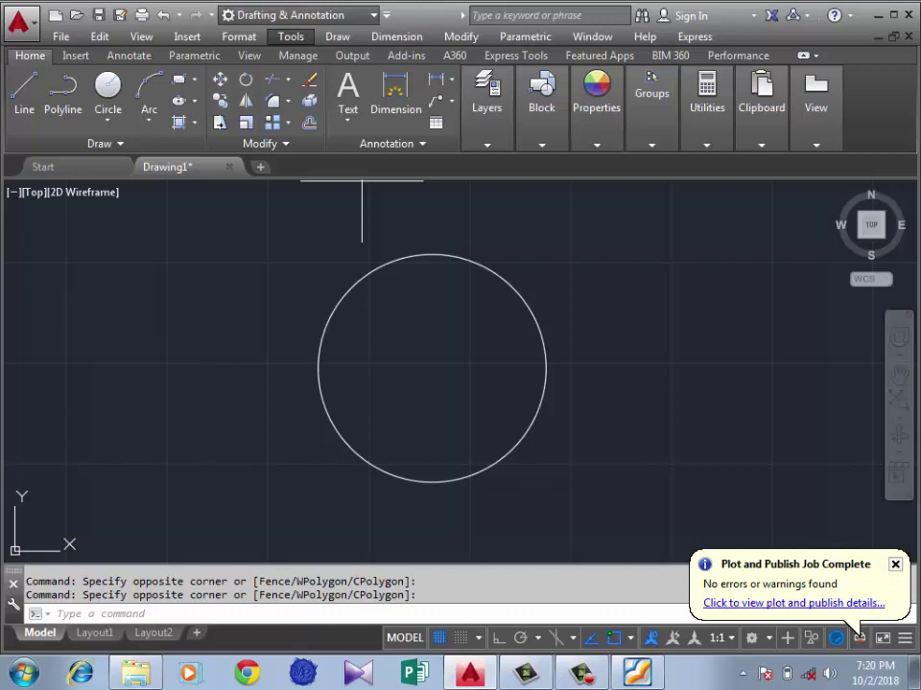
double_click(290, 37)
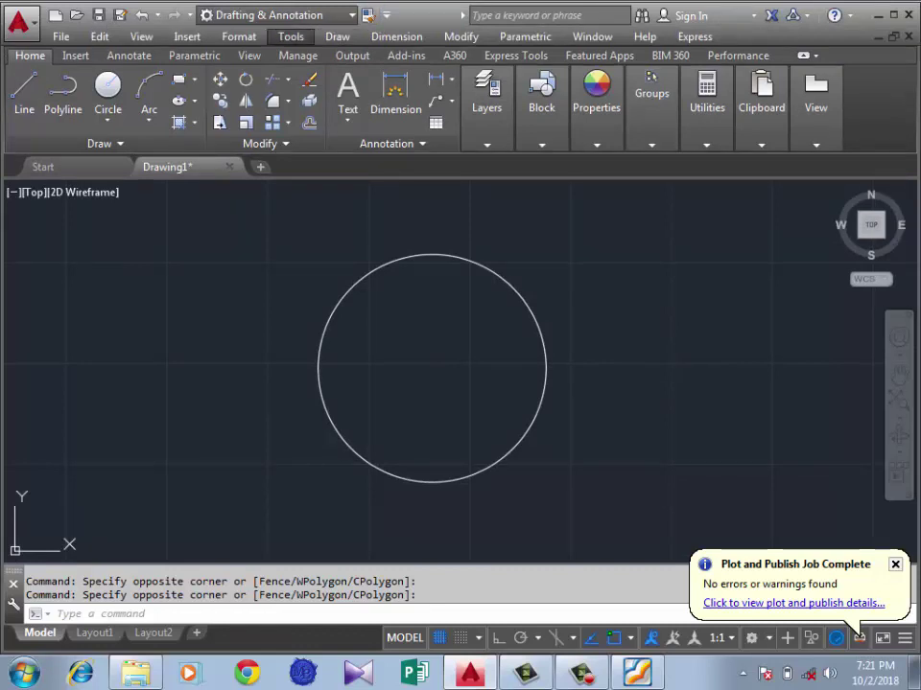
left_click(290, 37)
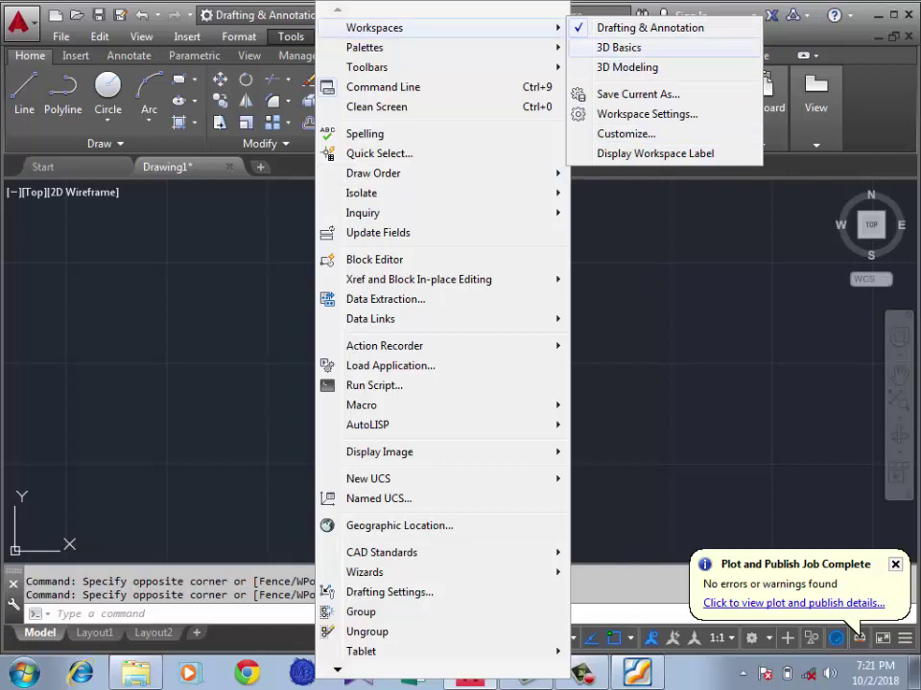
- Switch the workspace to 3D Basics and turn the menu bar back on
left_click(619, 47)
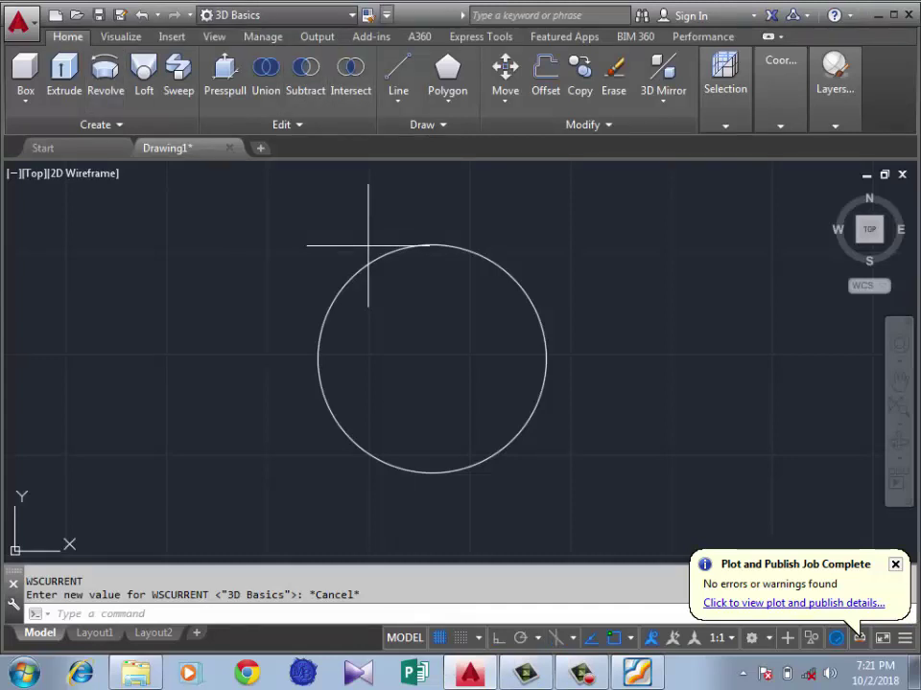
left_click(387, 15)
left_click(419, 376)
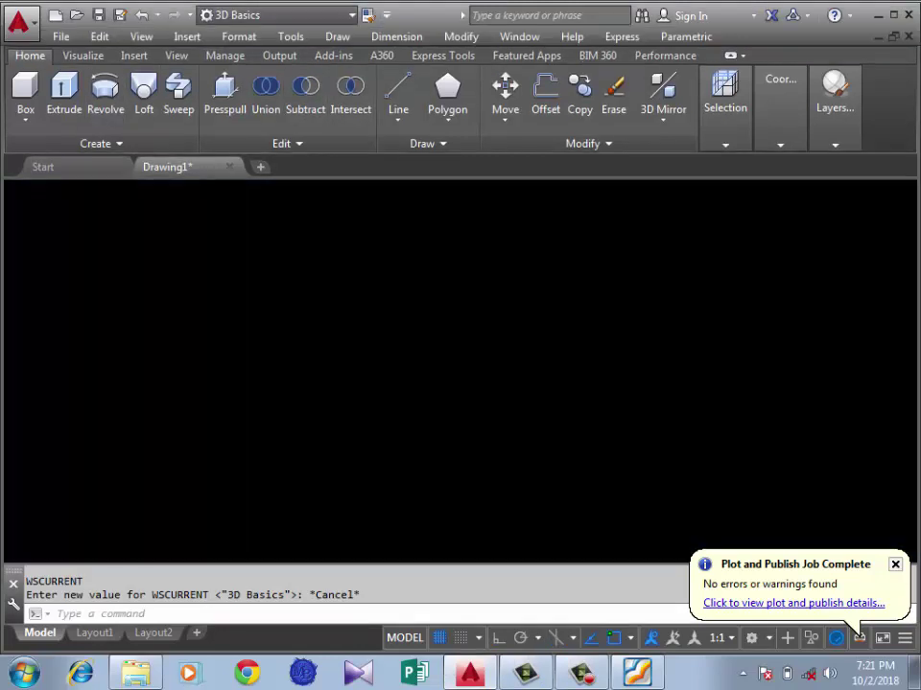
left_click(291, 37)
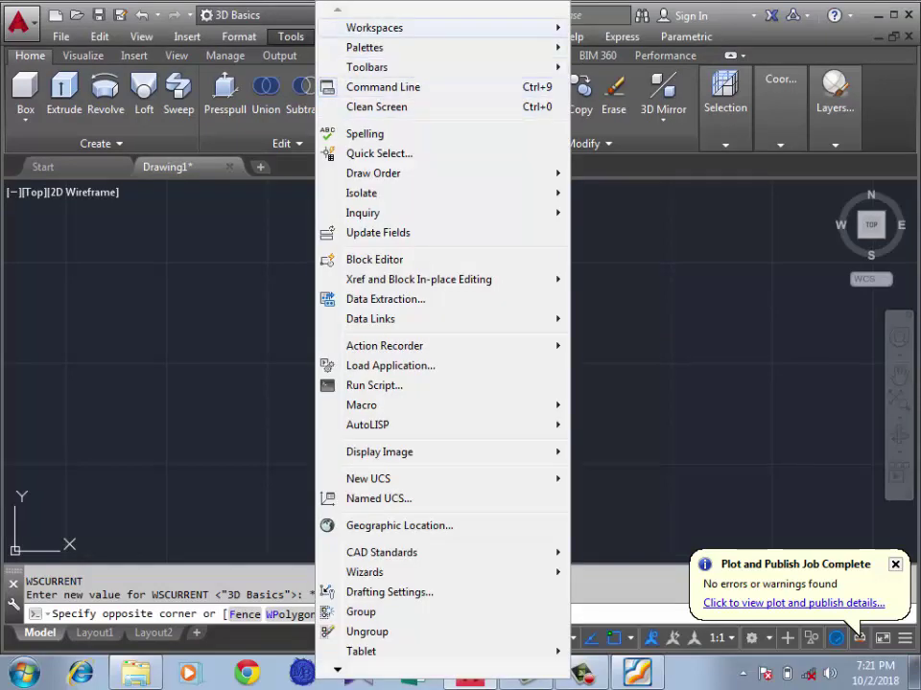
mouse_move(374, 28)
left_click(628, 67)
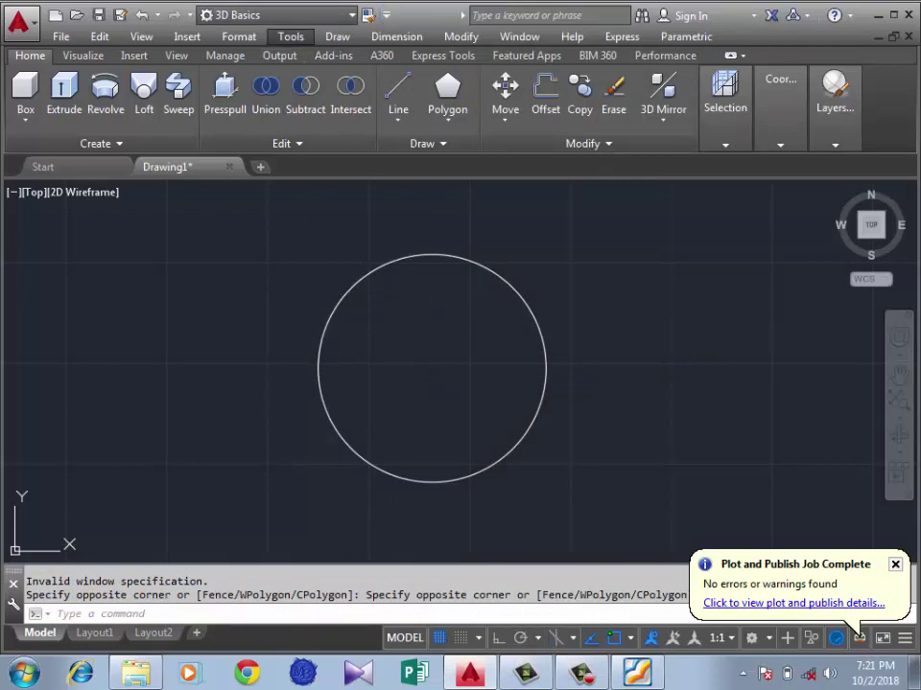
- Switch to the 3D Modeling workspace and re-enable the classic menu bar
left_click(291, 37)
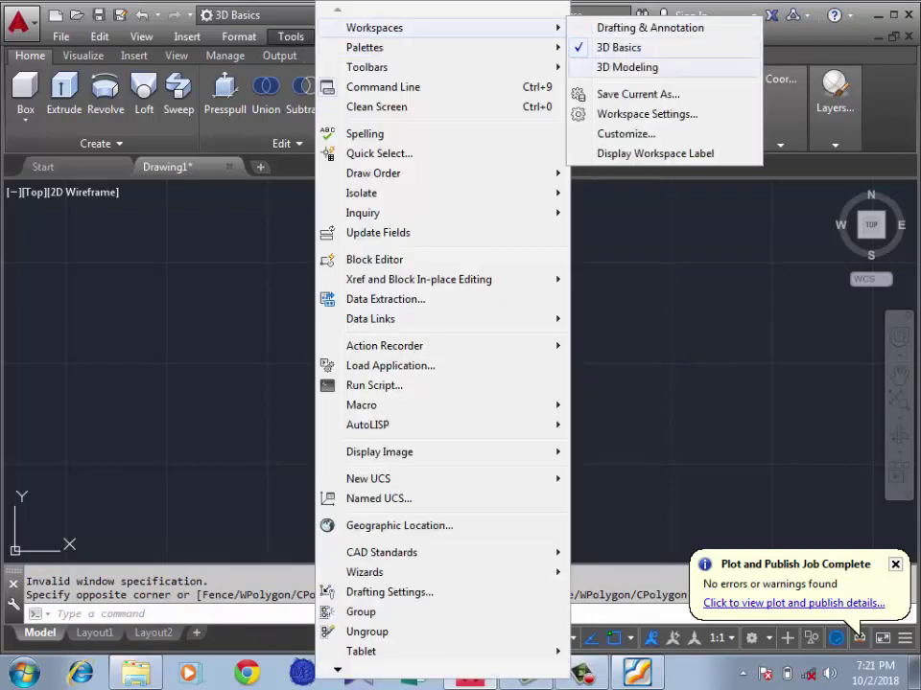
left_click(627, 66)
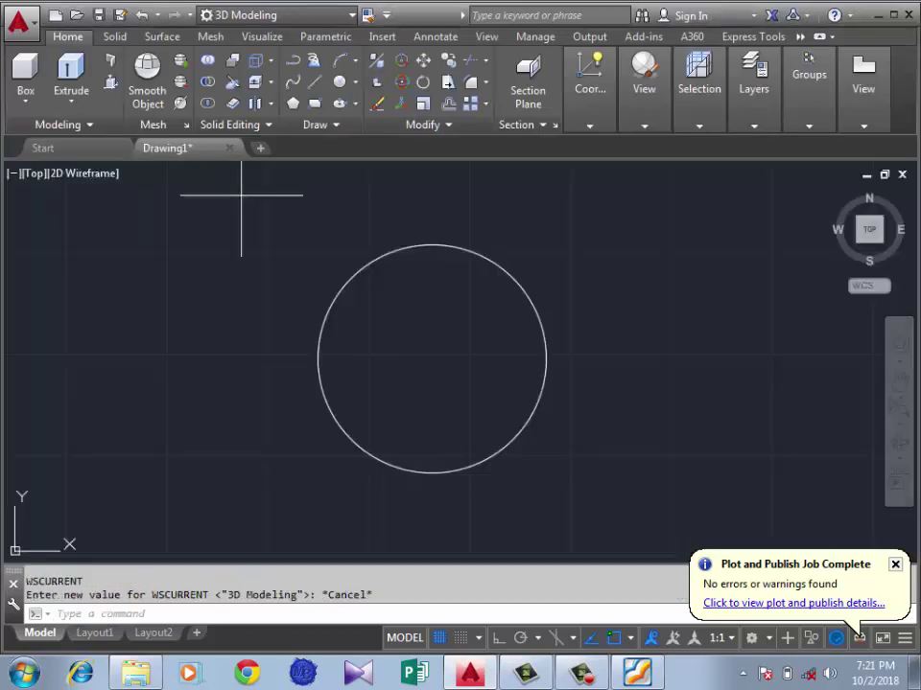
left_click(587, 199)
left_click(523, 235)
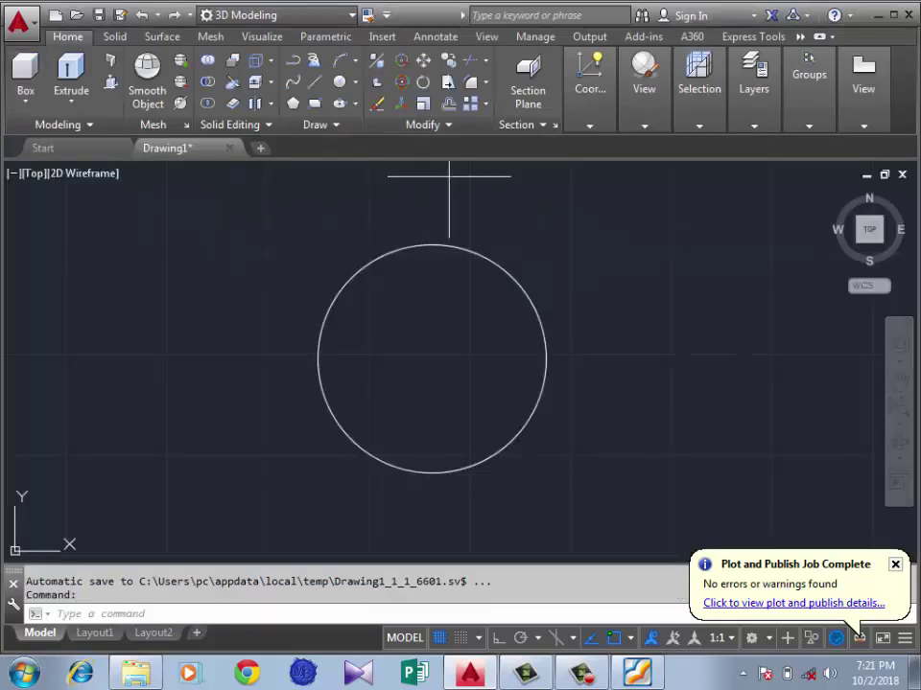
left_click(183, 242)
left_click(185, 288)
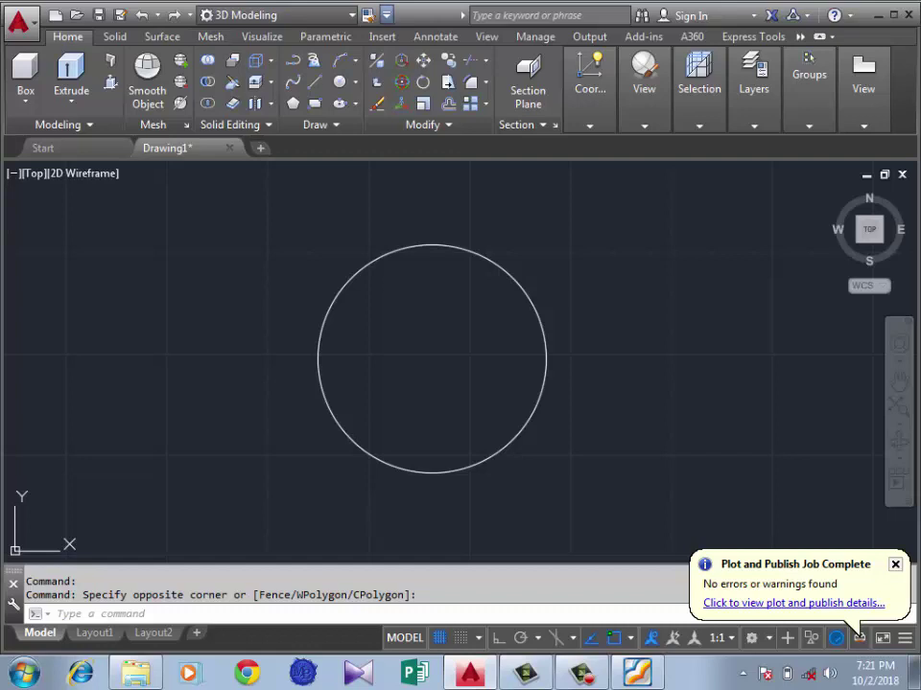
left_click(387, 14)
left_click(432, 350)
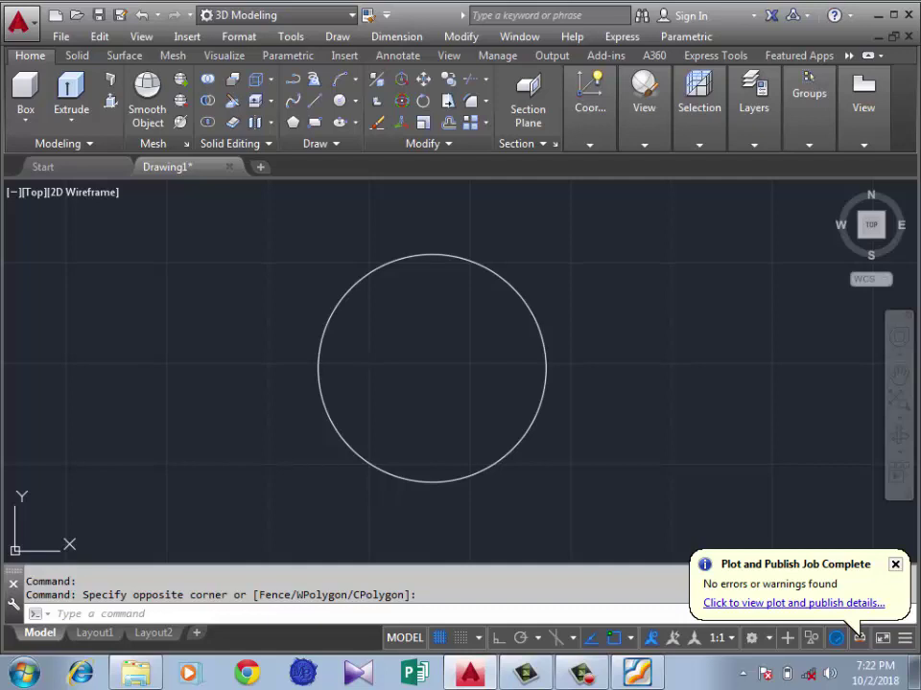
- Open Workspace Settings and pick 3D Basics in the workspace order list
left_click(352, 14)
left_click(278, 116)
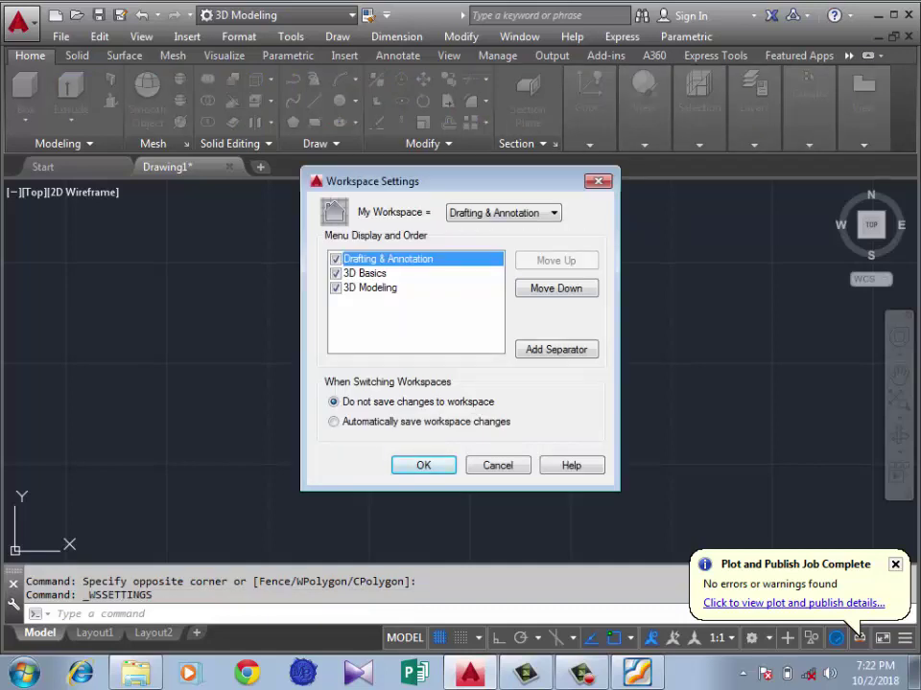
left_click(369, 288)
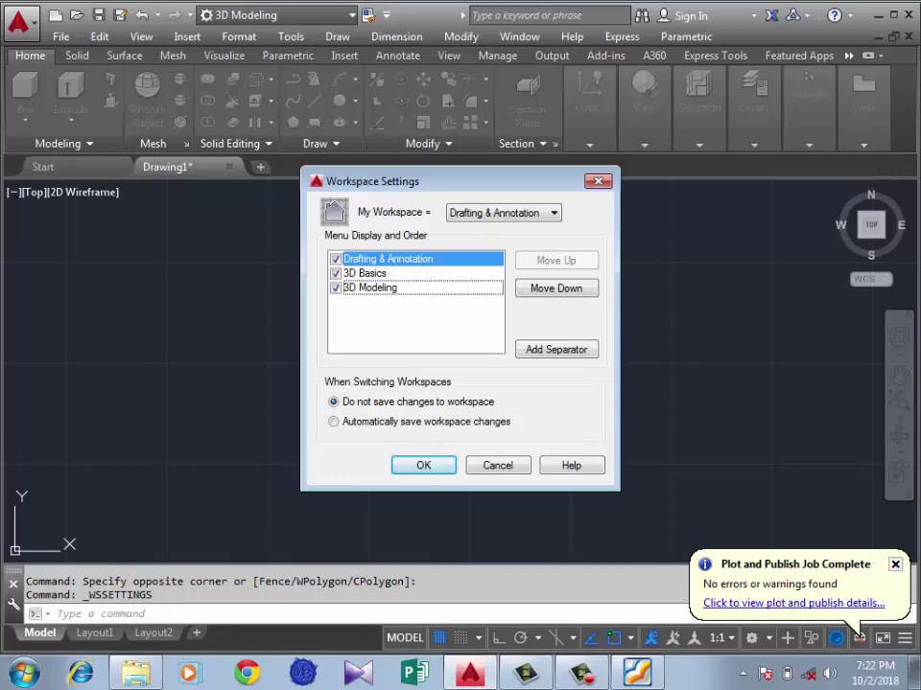
left_click(364, 273)
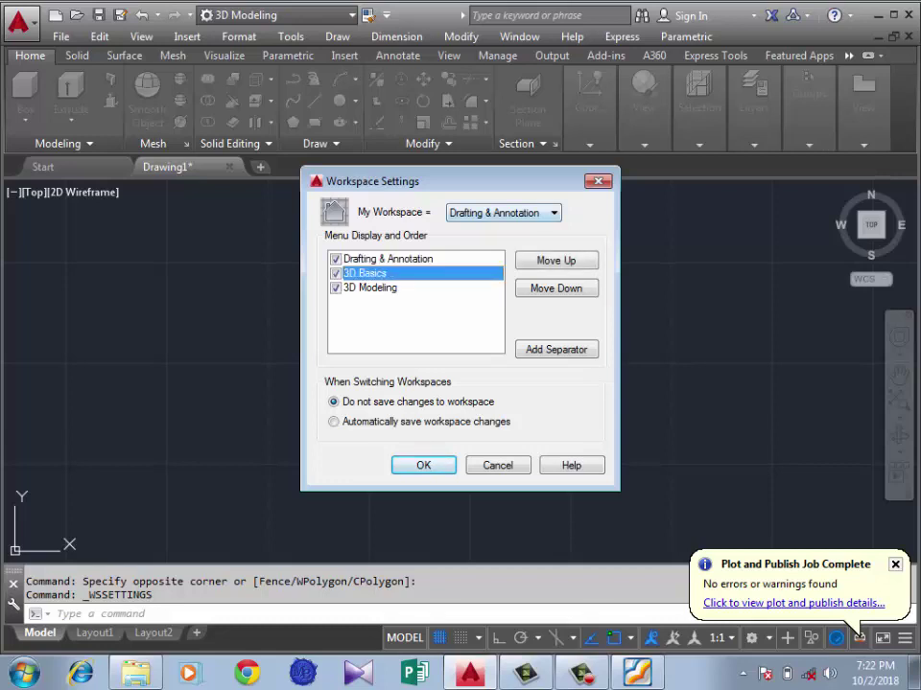
left_click(504, 212)
key("Escape")
- Toggle the workspace checkboxes to tick 3D Basics and 3D Modeling, then close
key("Down")
key("space")
key("Up")
key("space")
key("Up")
key("space")
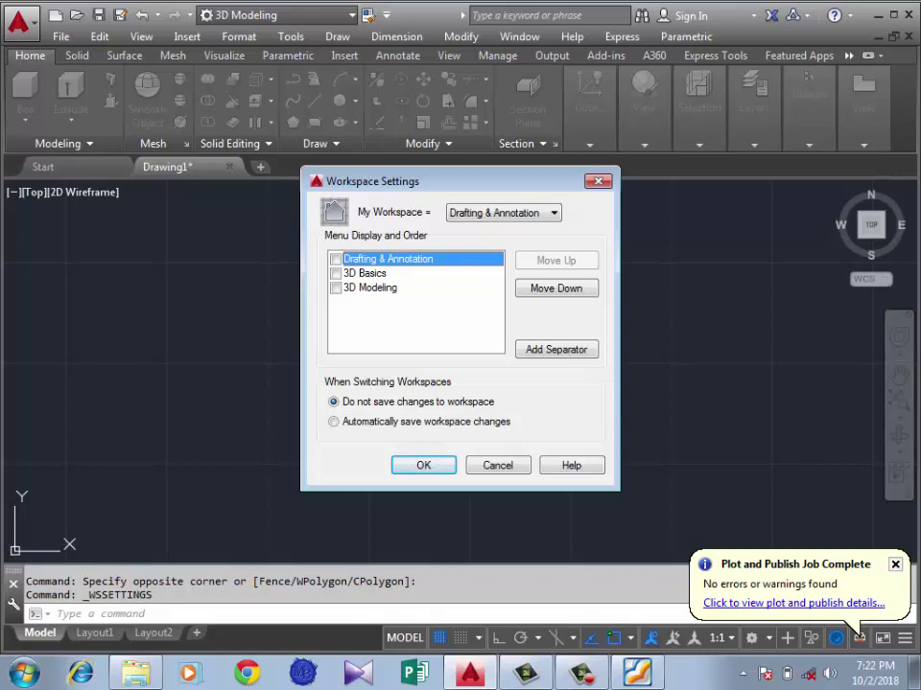
key("Down")
key("Down")
key("space")
key("Up")
key("space")
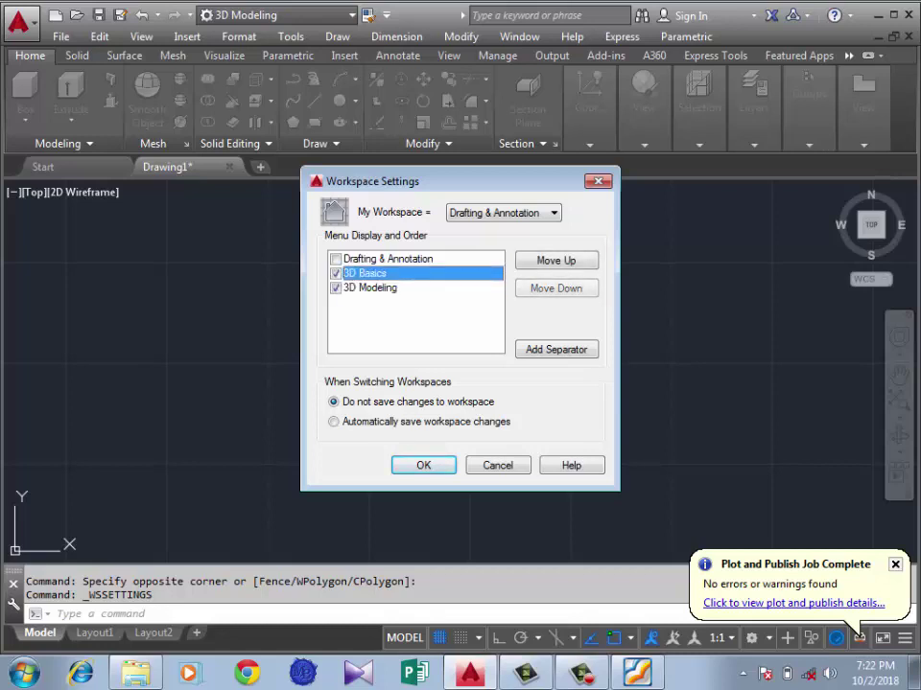
key("Up")
key("space")
key("space")
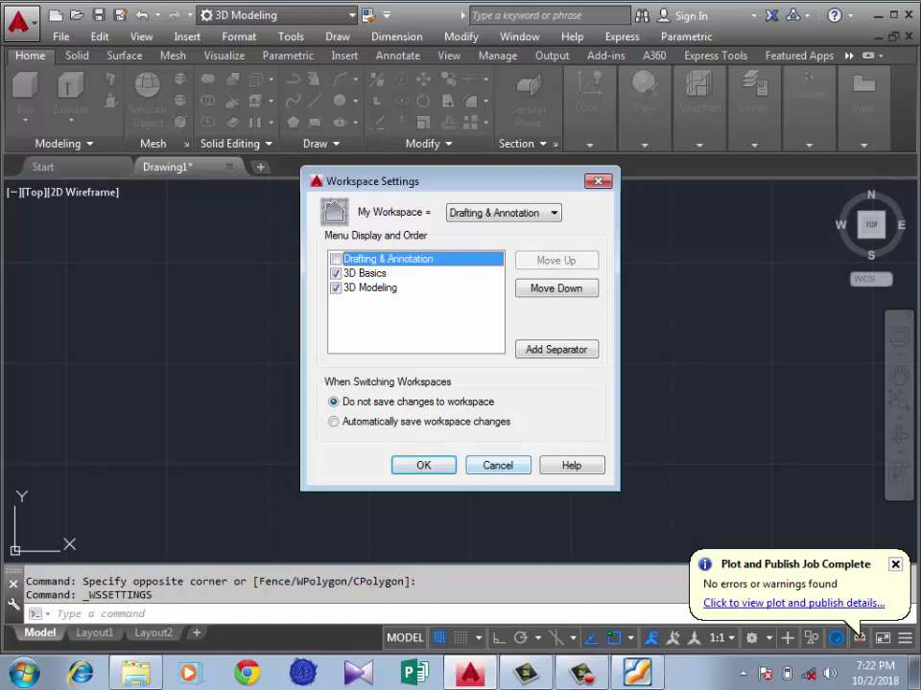
key("Return")
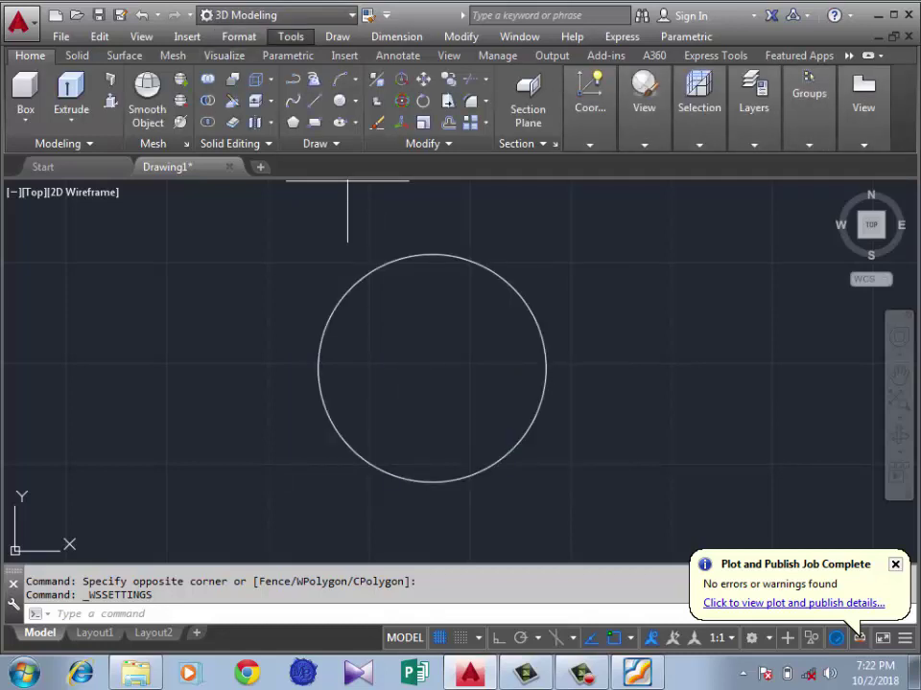
- Set My Workspace to 3D Basics and untick 3D Basics and 3D Modeling
left_click(290, 36)
mouse_move(374, 28)
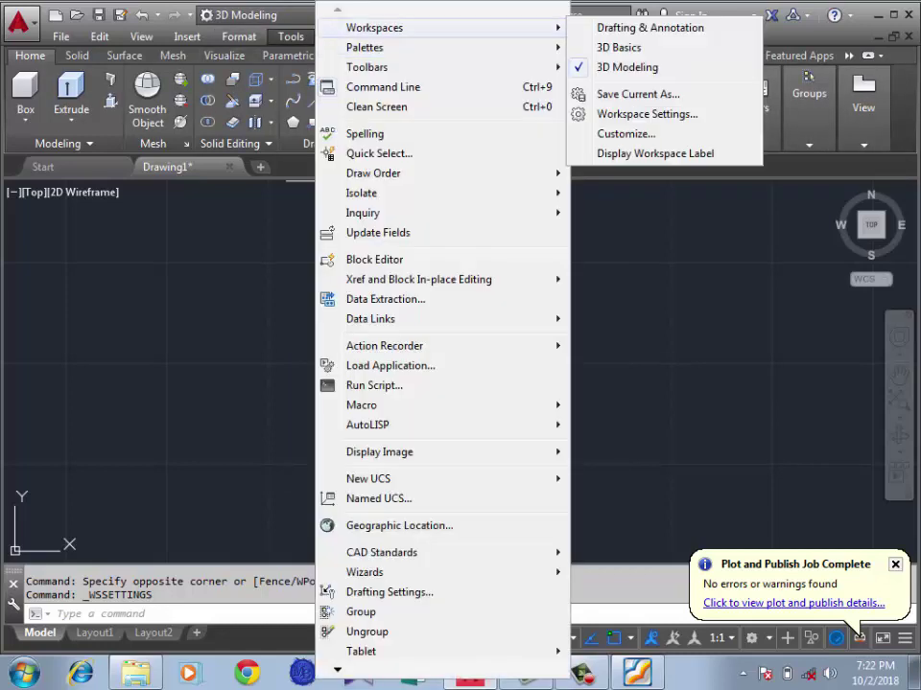
key("Down")
key("Down")
key("Down")
key("Down")
key("Return")
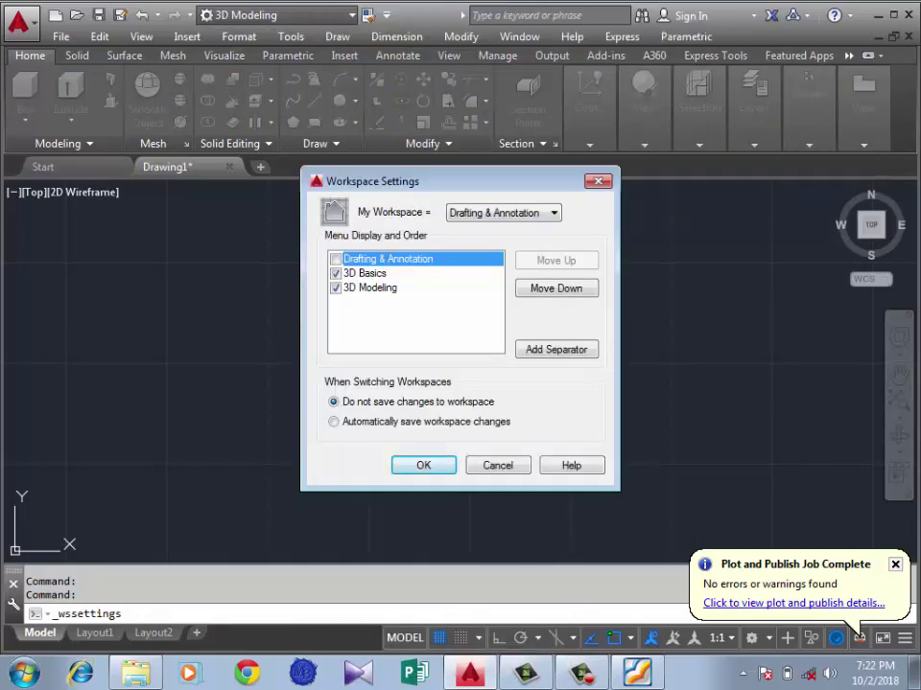
key("alt+Down")
key("Up")
key("Up")
key("Return")
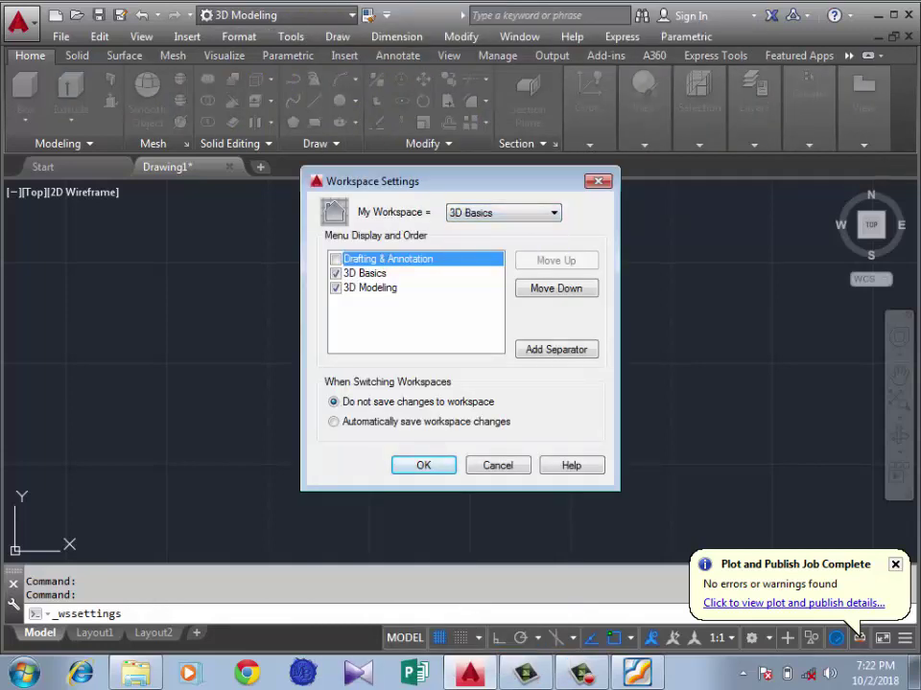
key("Down")
key("space")
key("Down")
key("space")
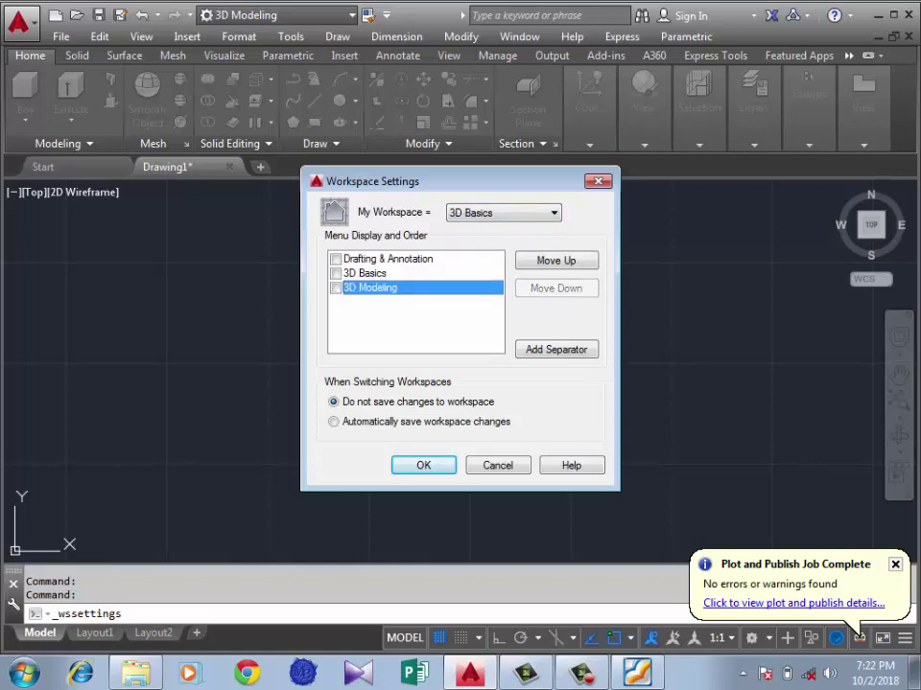
key("Return")
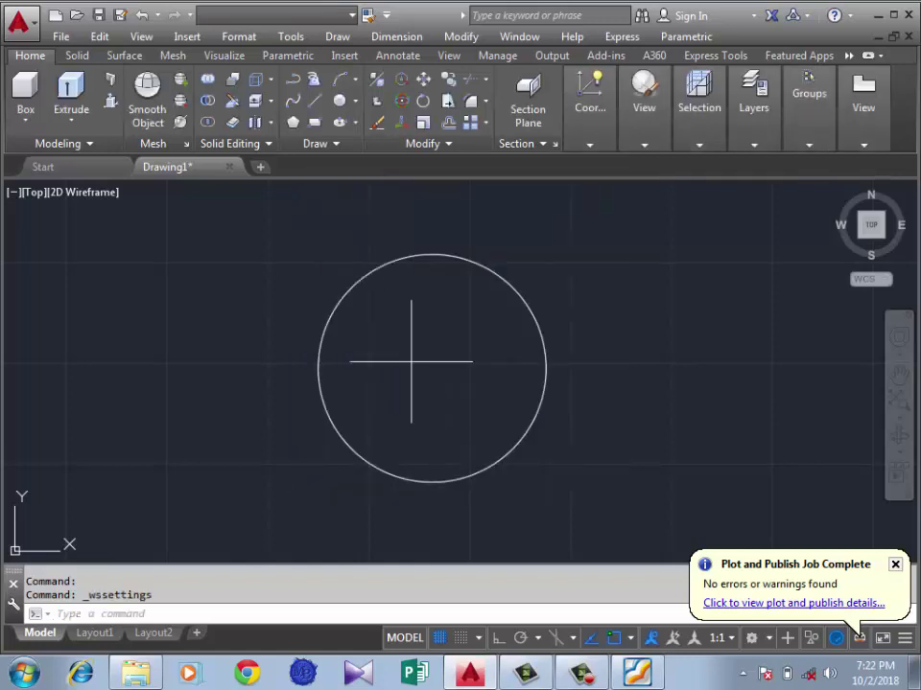
- Reopen Workspace Settings and tick Drafting & Annotation and 3D Basics
key("alt+t")
key("Down")
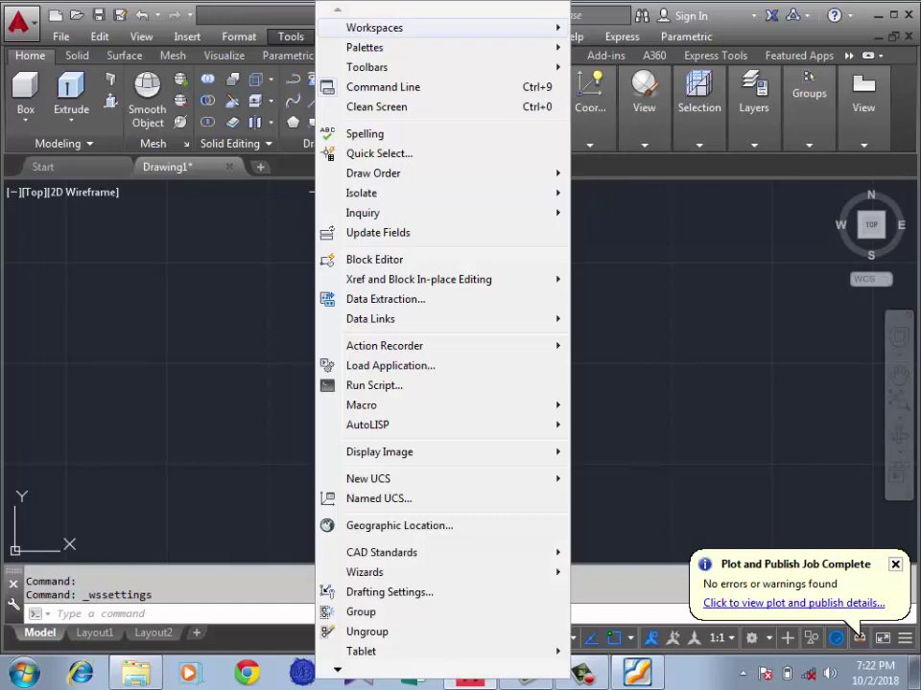
key("Right")
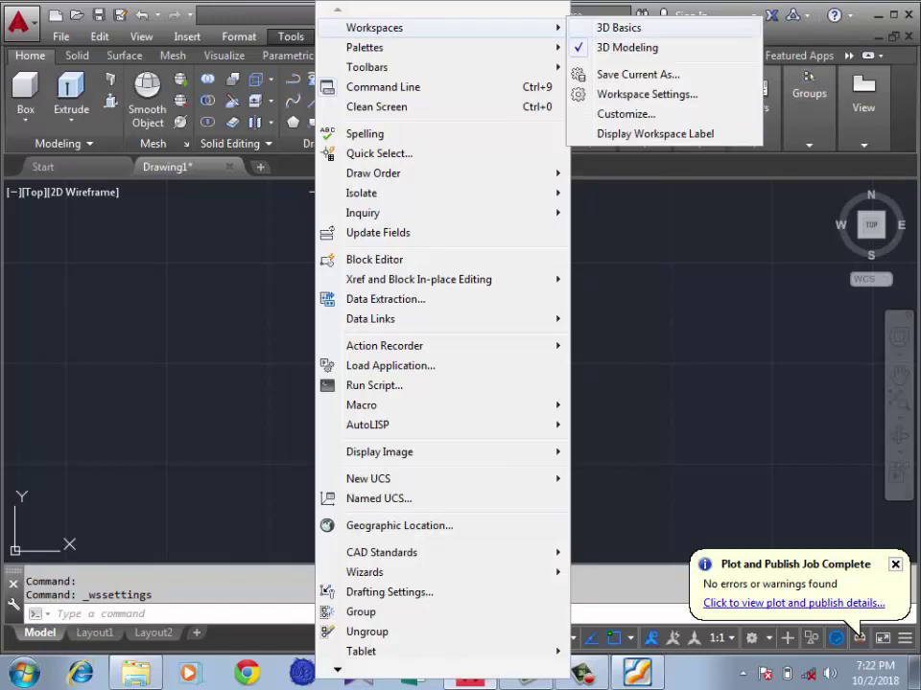
key("Down")
key("Down")
key("Down")
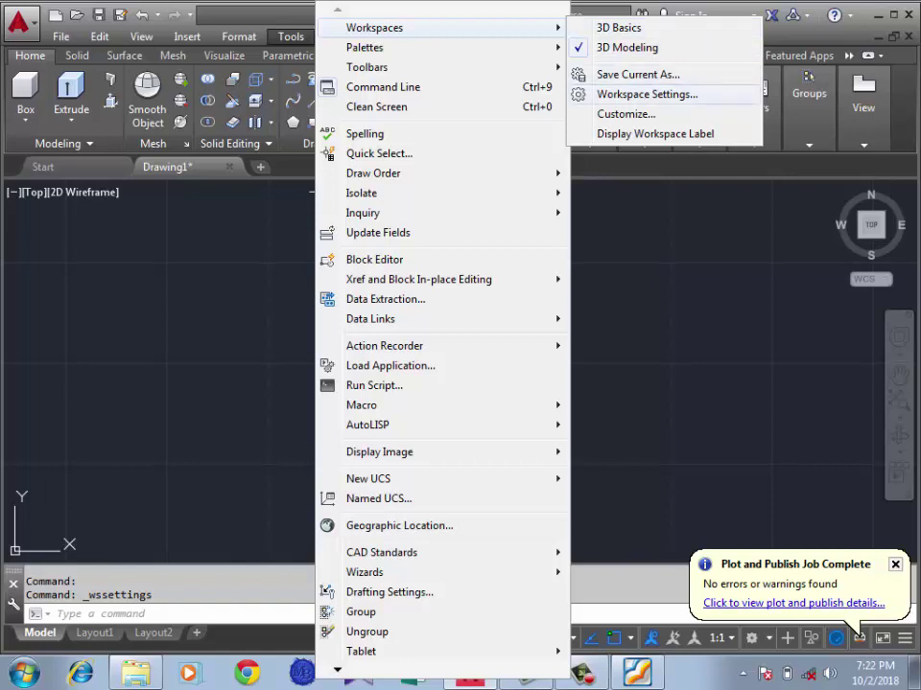
key("Return")
key("Down")
key("Down")
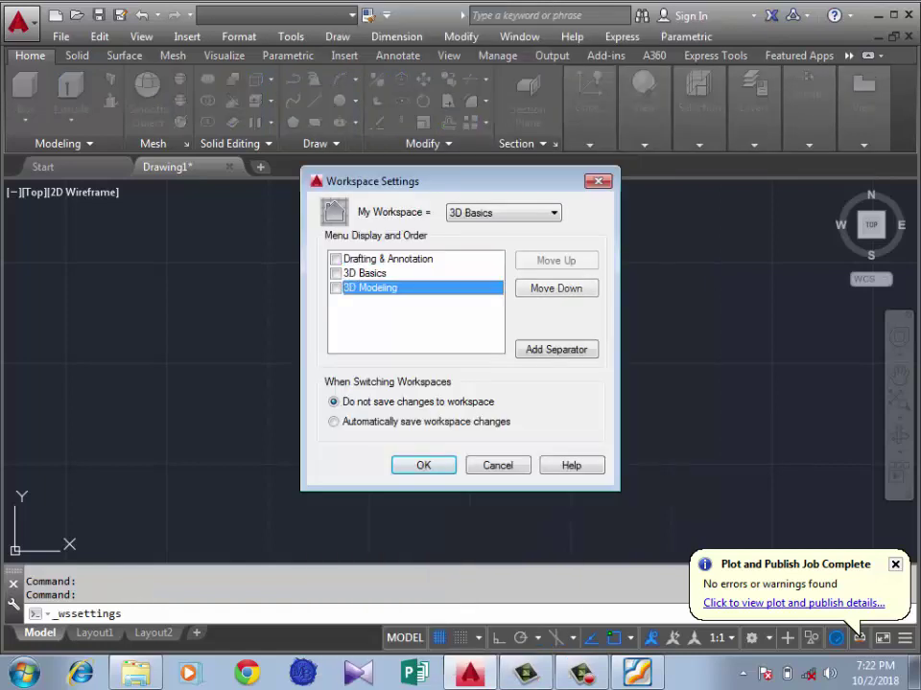
key("Up")
key("space")
key("Up")
key("space")
key("Down")
key("Down")
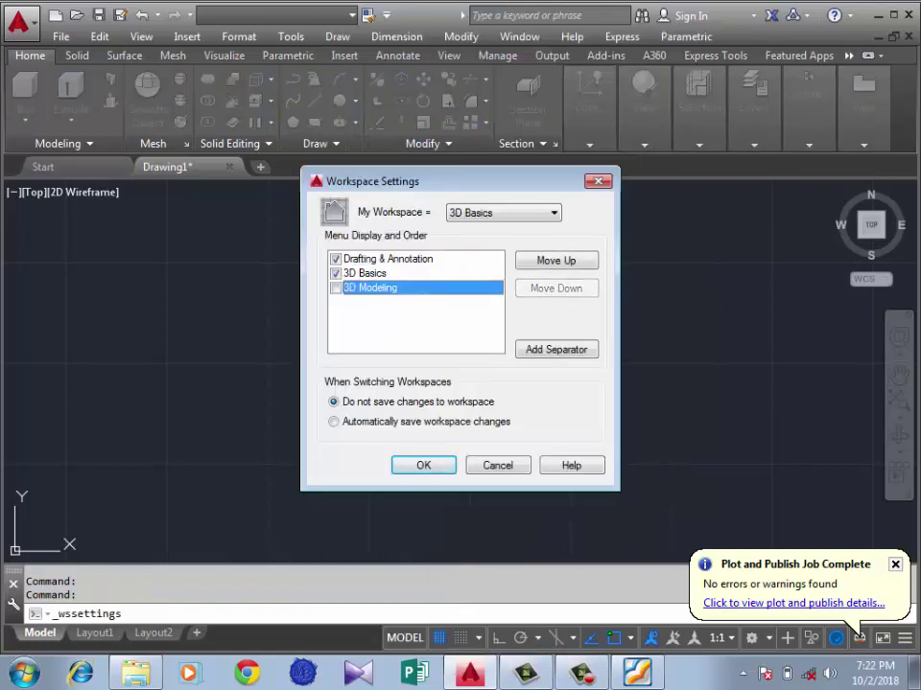
- Confirm Workspace Settings, browse the CUI Command List to 3D Array, then close it
key("Return")
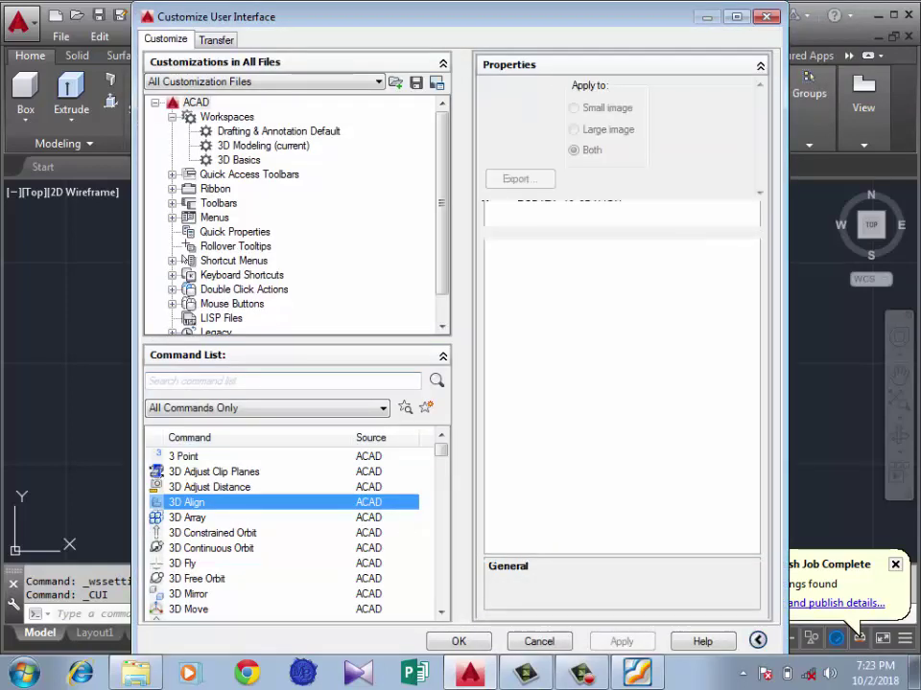
key("Down")
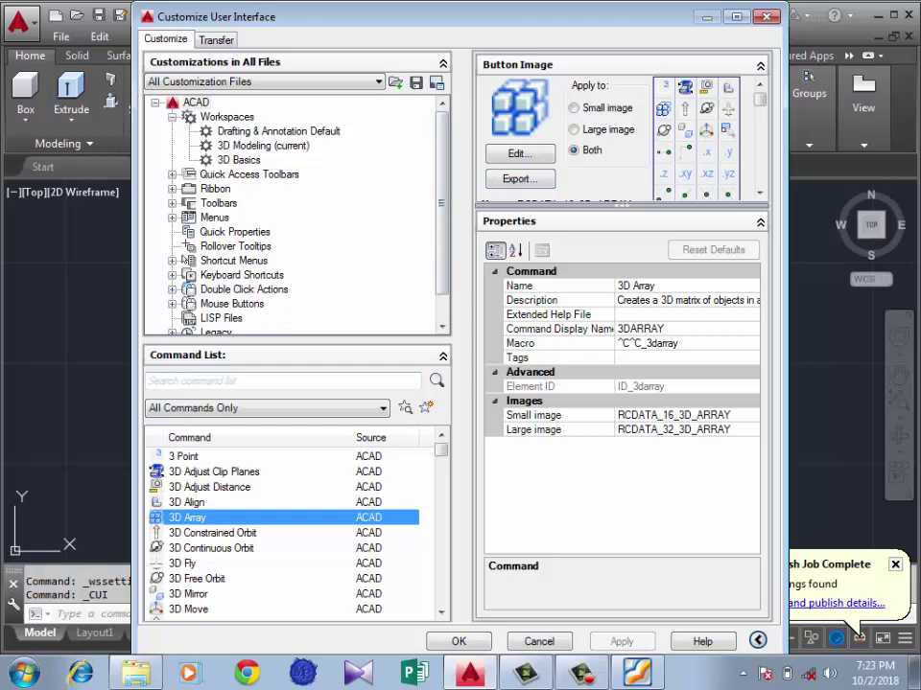
key("Escape")
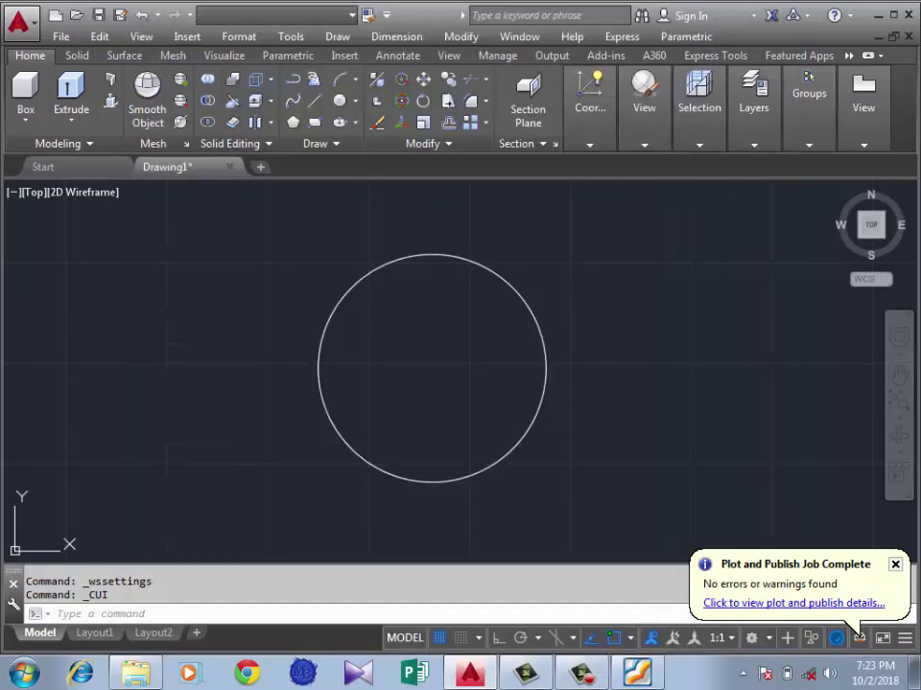
left_click(401, 403)
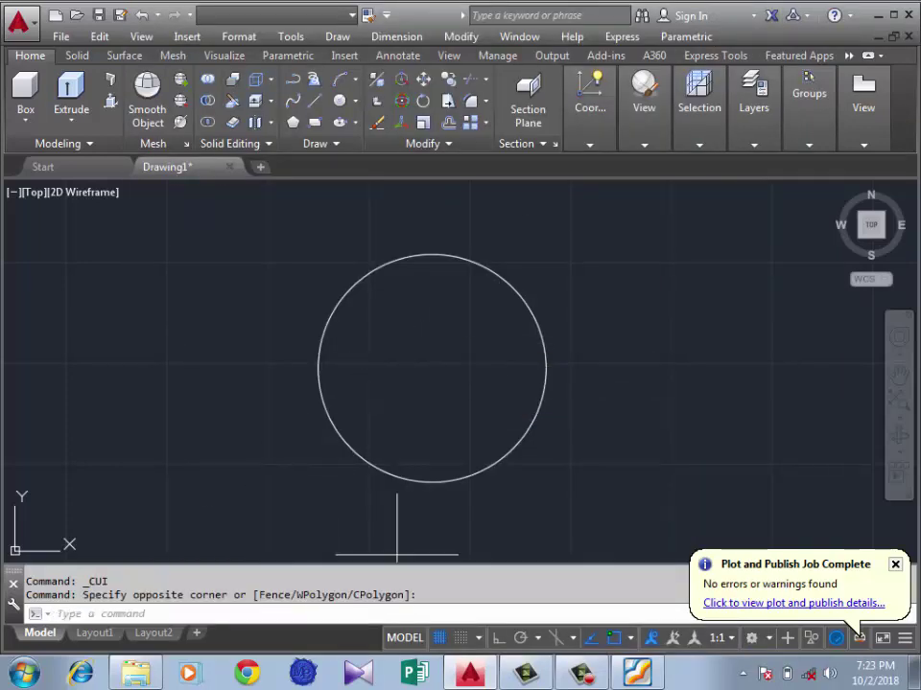
key("alt+Tab")
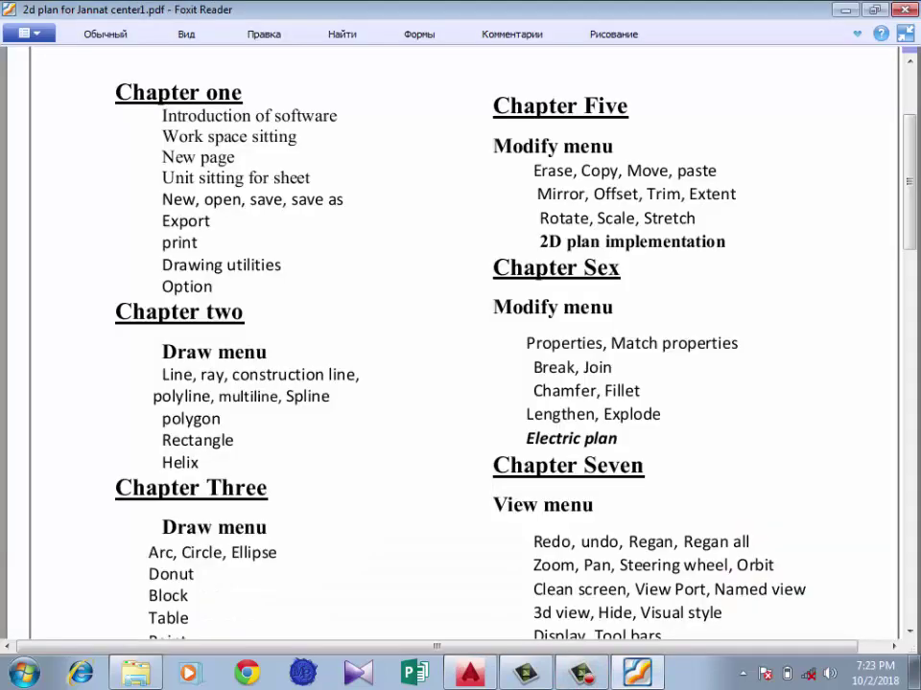
scroll(460, 345, "down", 2)
scroll(461, 345, "down", 1)
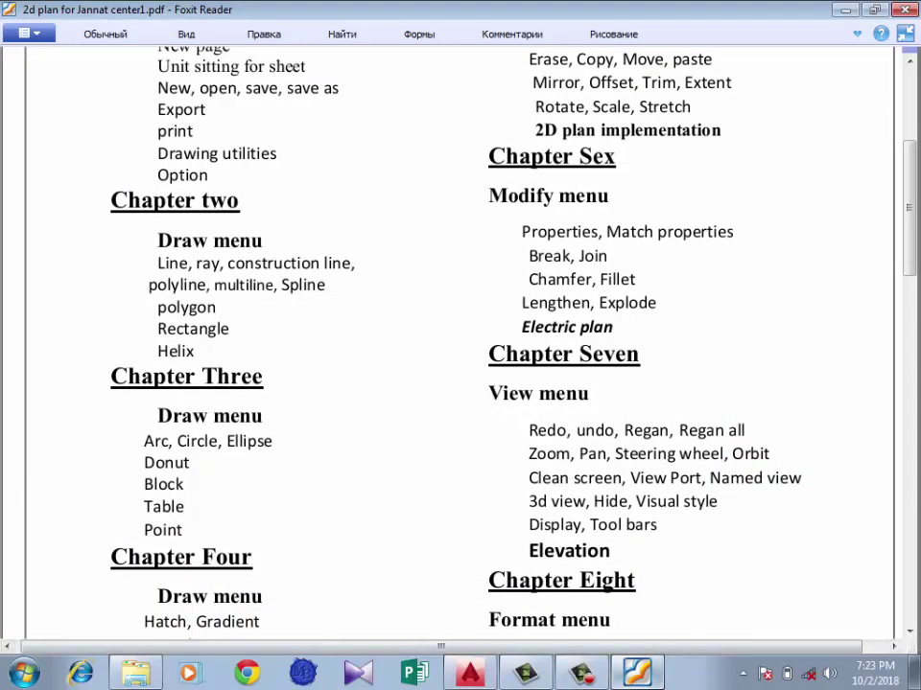
key("alt+Tab")
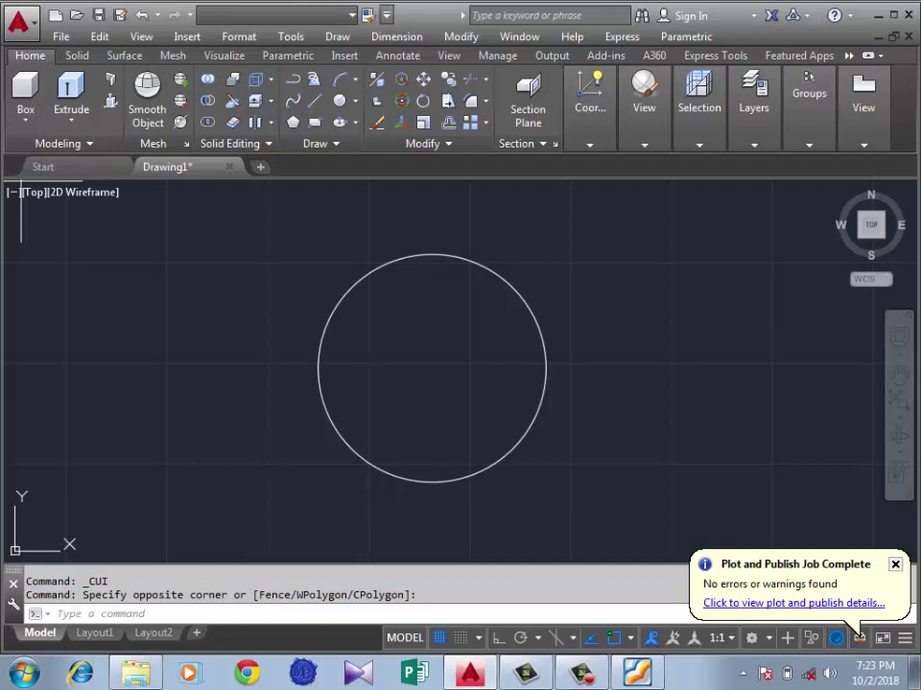
- Switch the workspace to Drafting & Annotation
left_click(290, 36)
mouse_move(374, 27)
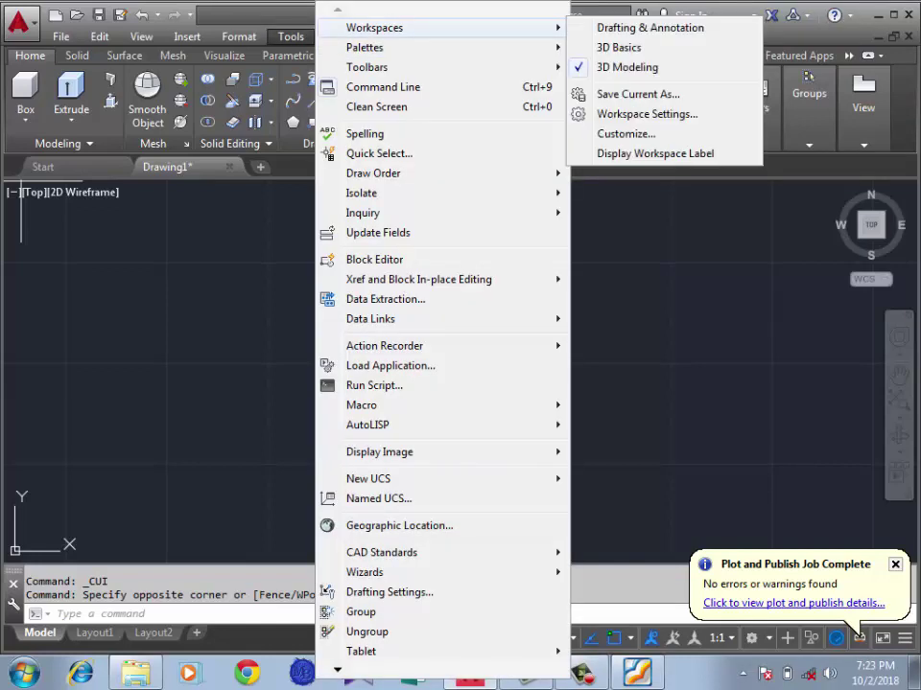
left_click(651, 28)
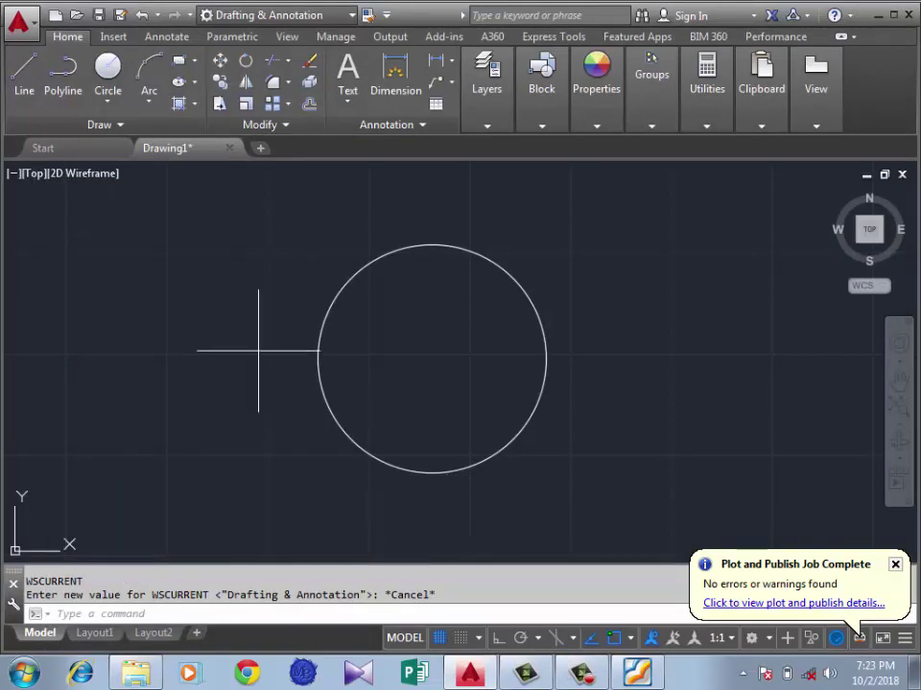
left_click(167, 379)
left_click(255, 246)
left_click(171, 325)
left_click(255, 246)
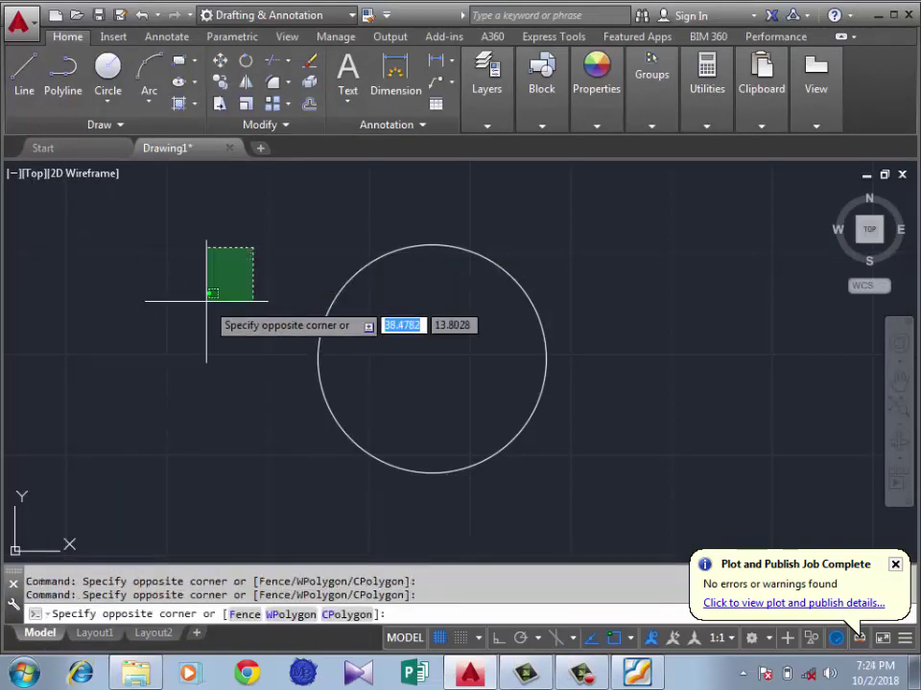
left_click(231, 257)
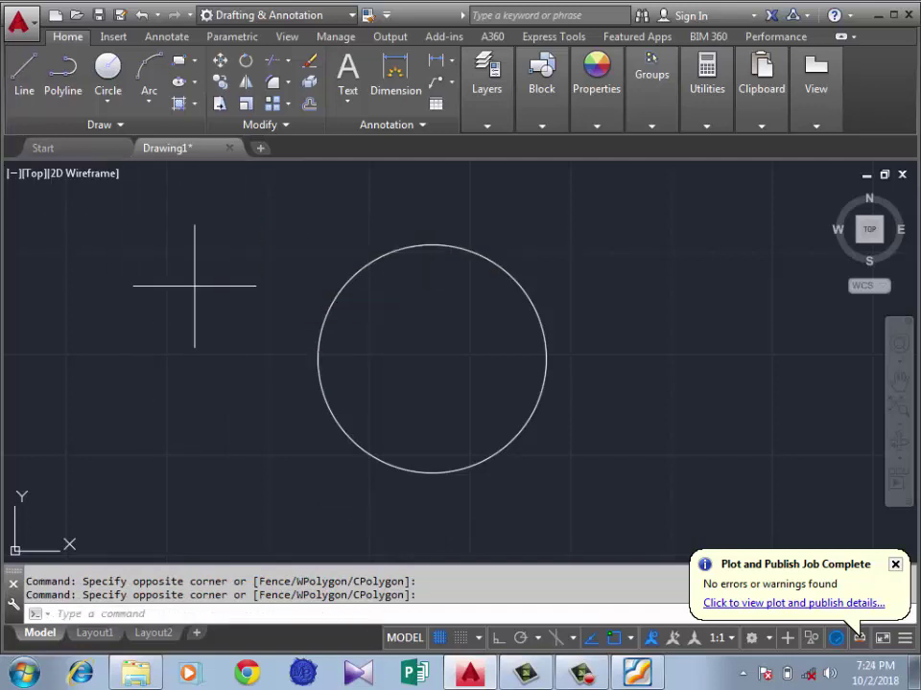
left_click(257, 206)
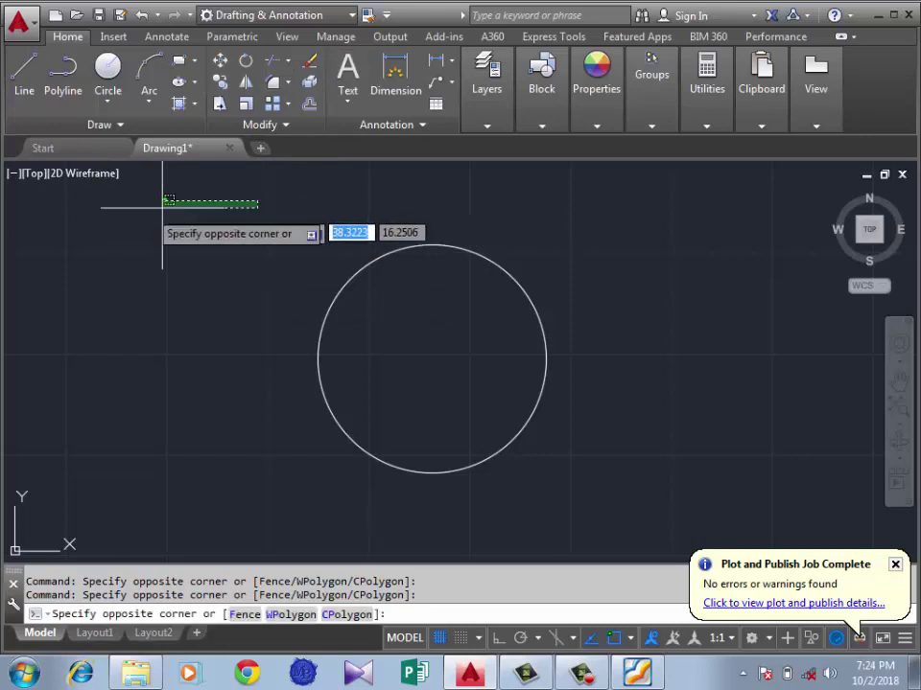
left_click(153, 175)
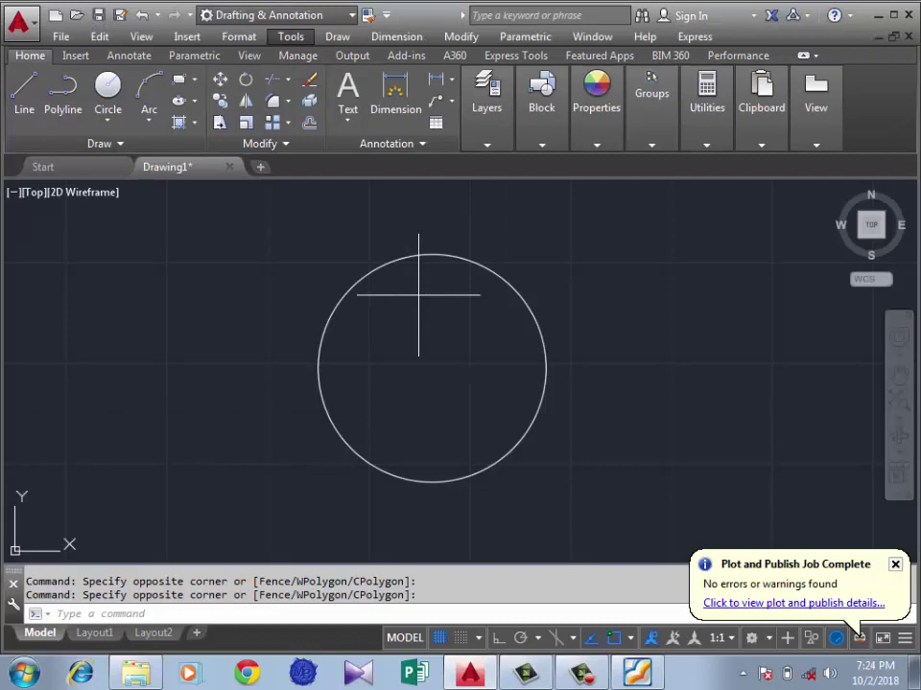
- Show the AutoCAD Draw toolbar from the Tools menu, float it, then close it
left_click(290, 36)
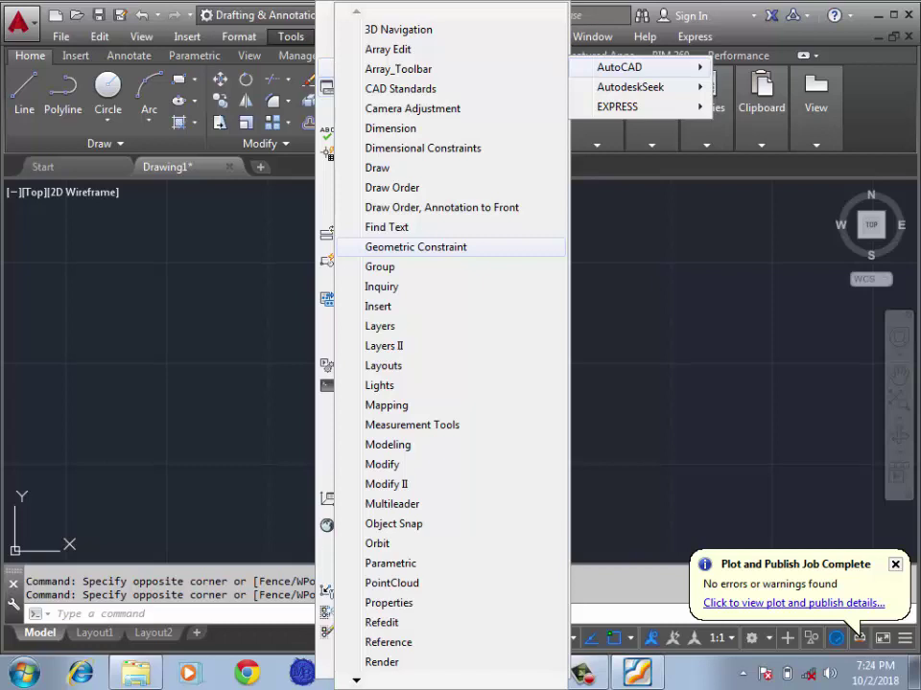
left_click(377, 168)
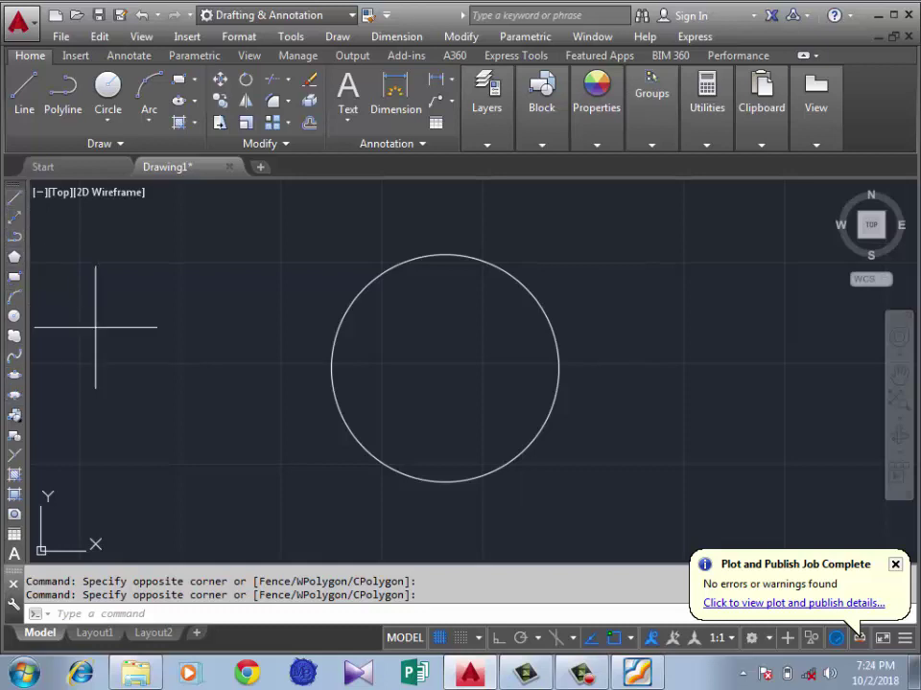
left_click_drag(14, 190, 104, 209)
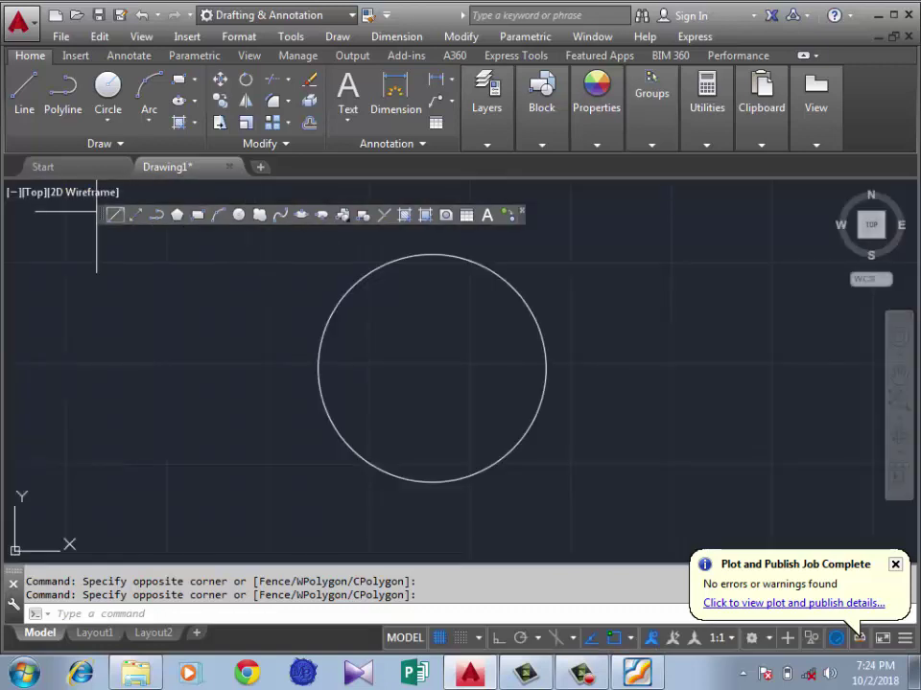
left_click(521, 210)
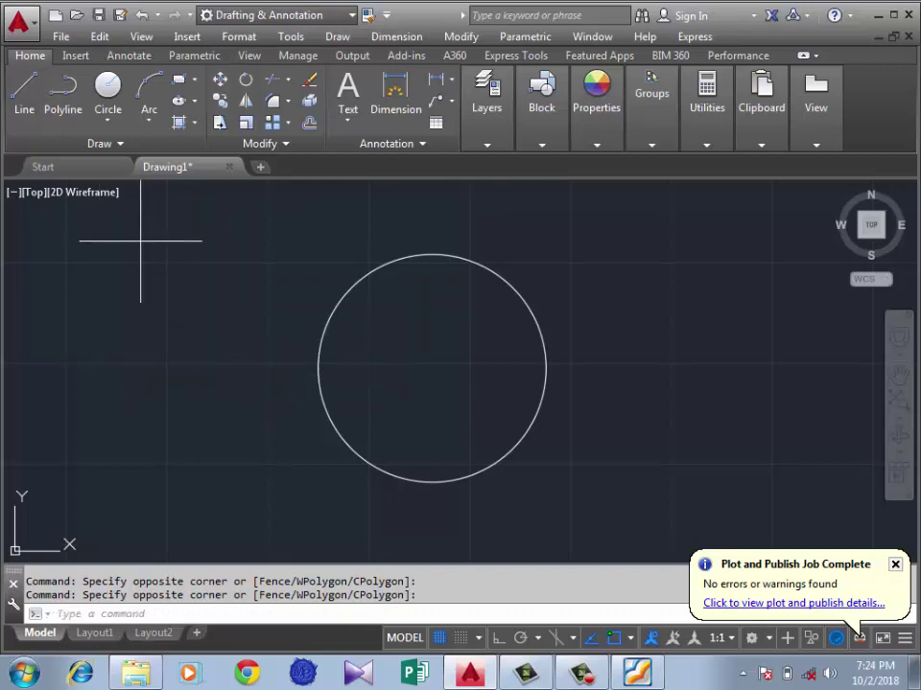
- Draw a six-segment line shape zigzagging around and across the circle
key("Return")
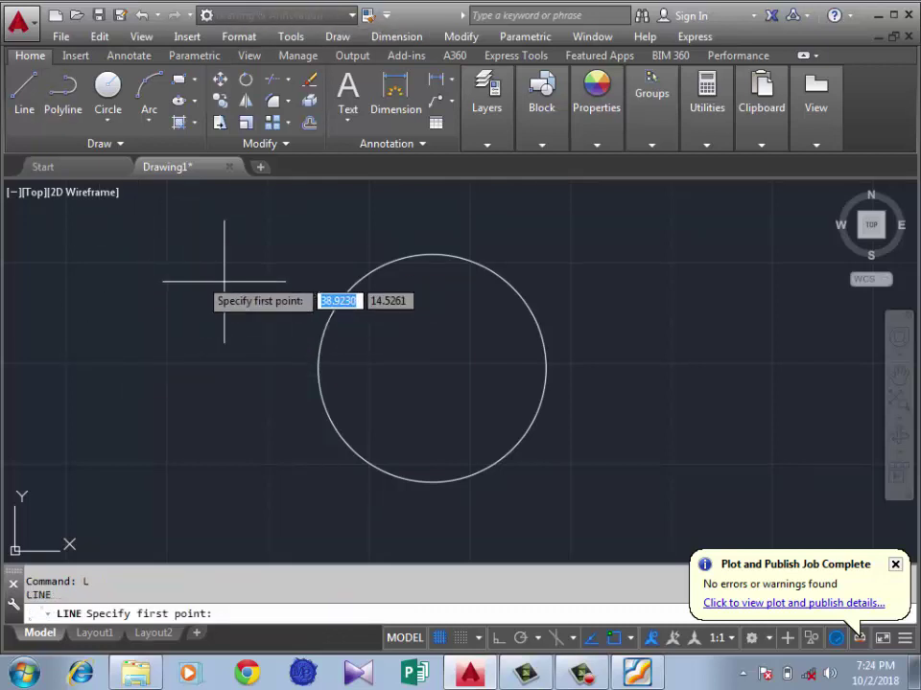
left_click(130, 276)
left_click(298, 255)
left_click(630, 233)
left_click(659, 402)
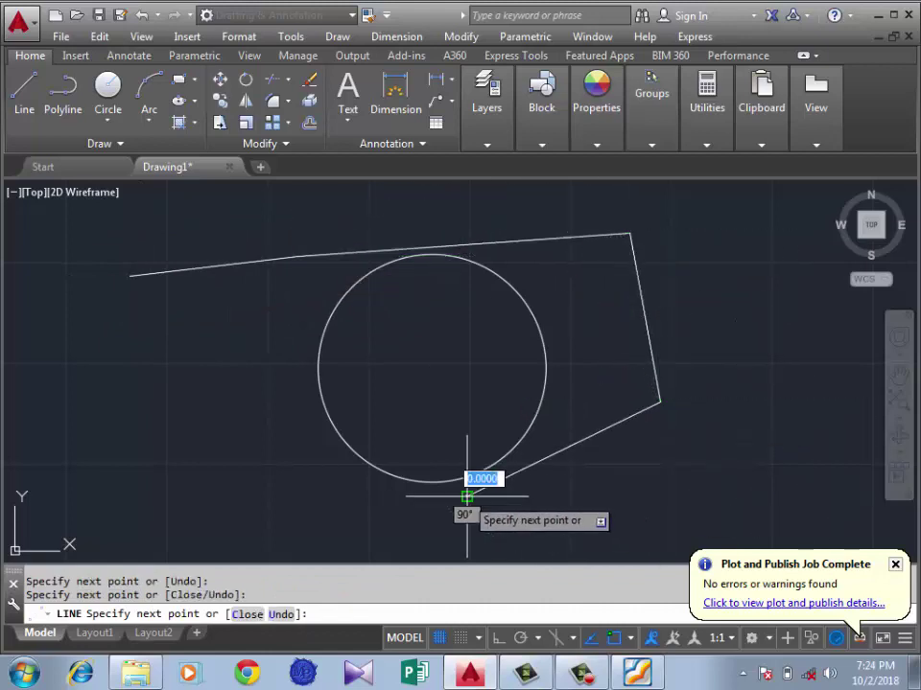
left_click(467, 496)
left_click(210, 374)
left_click(310, 317)
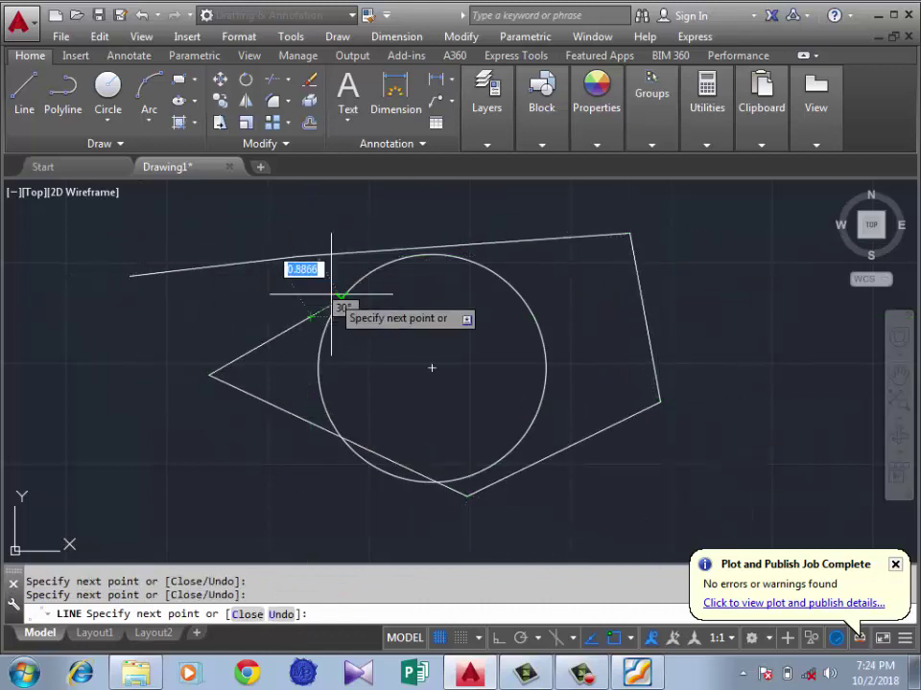
key("Return")
- Draw a polyline with corners at the left, upper right, lower right, bottom and lower left
left_click(62, 91)
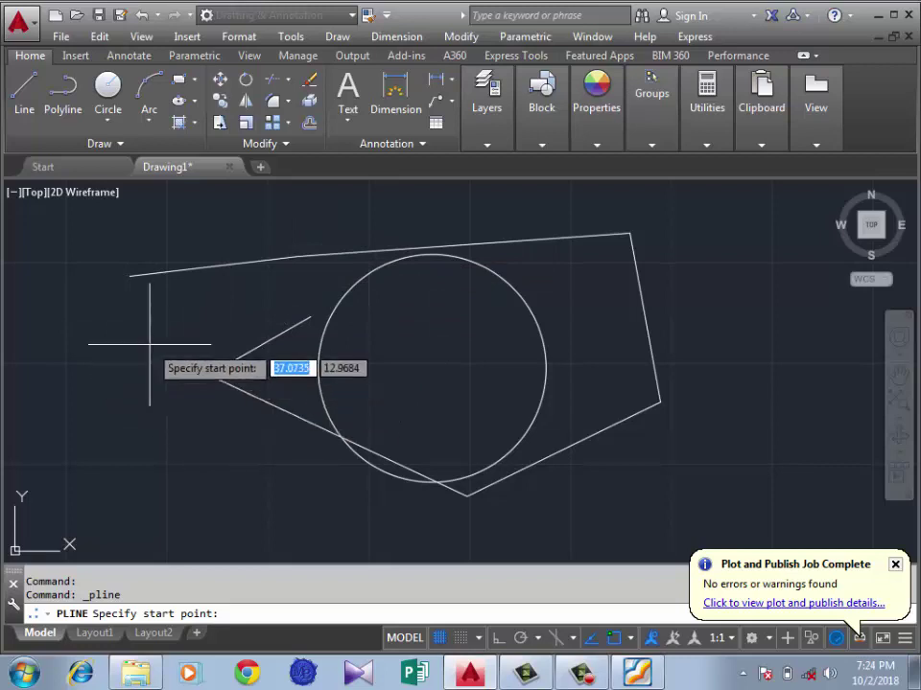
left_click(149, 343)
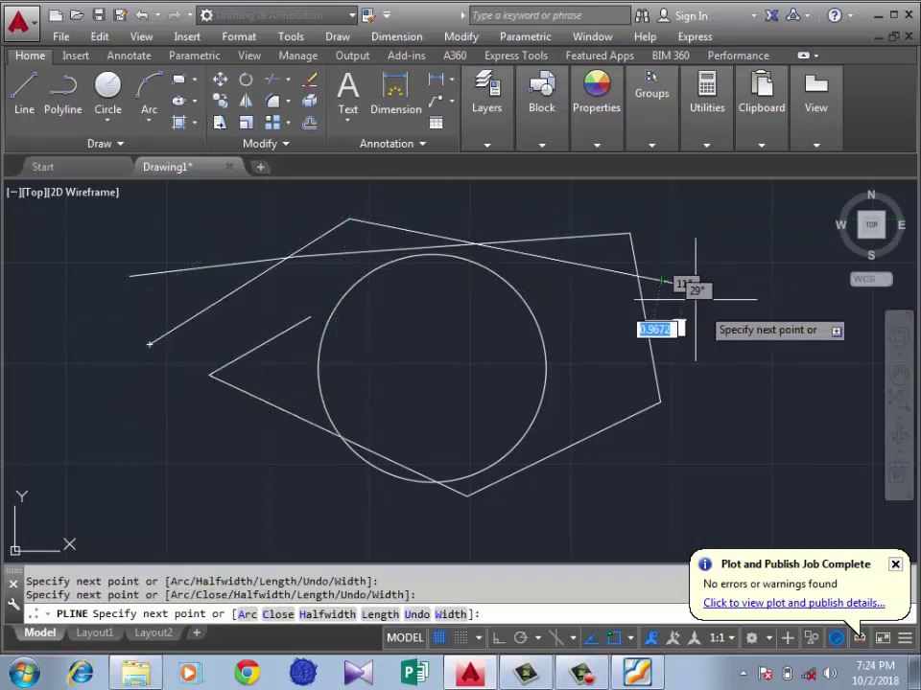
left_click(662, 281)
left_click(662, 466)
left_click(348, 518)
left_click(139, 477)
key("Return")
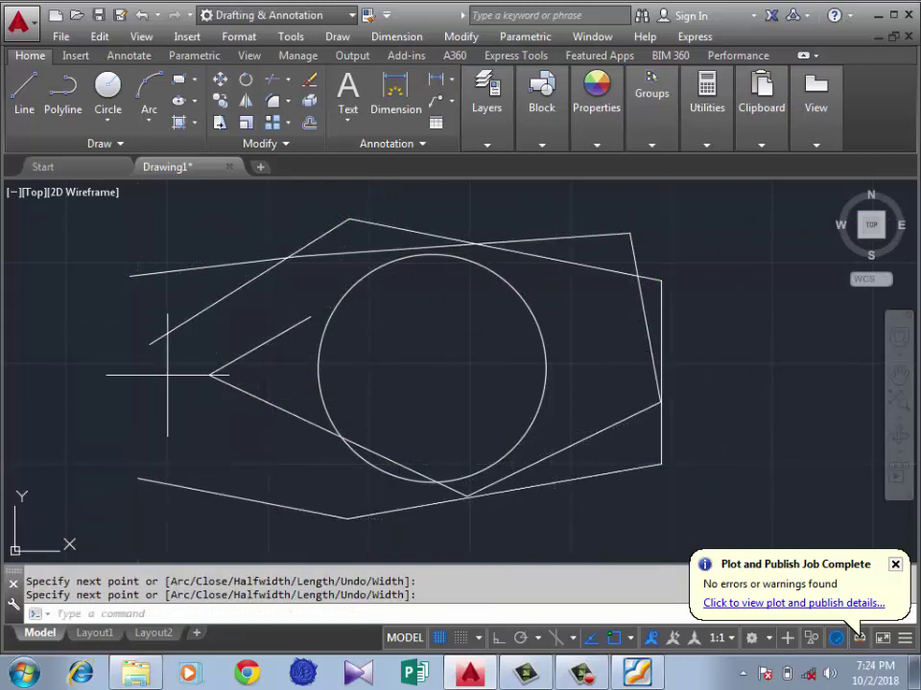
- Select the new polyline and then the short top-left line to inspect them, clearing each selection
key("Return")
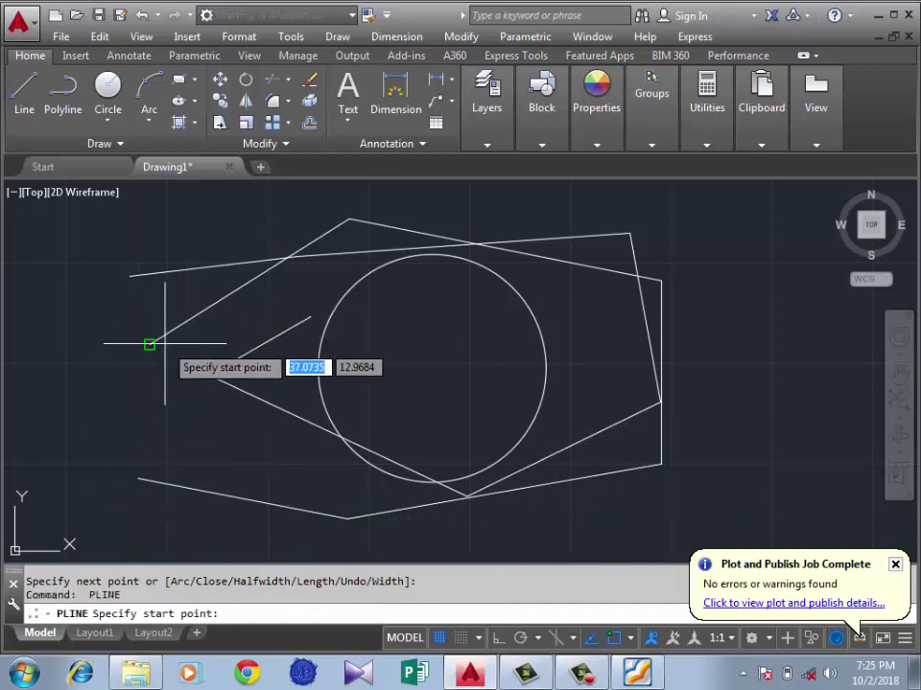
key("Escape")
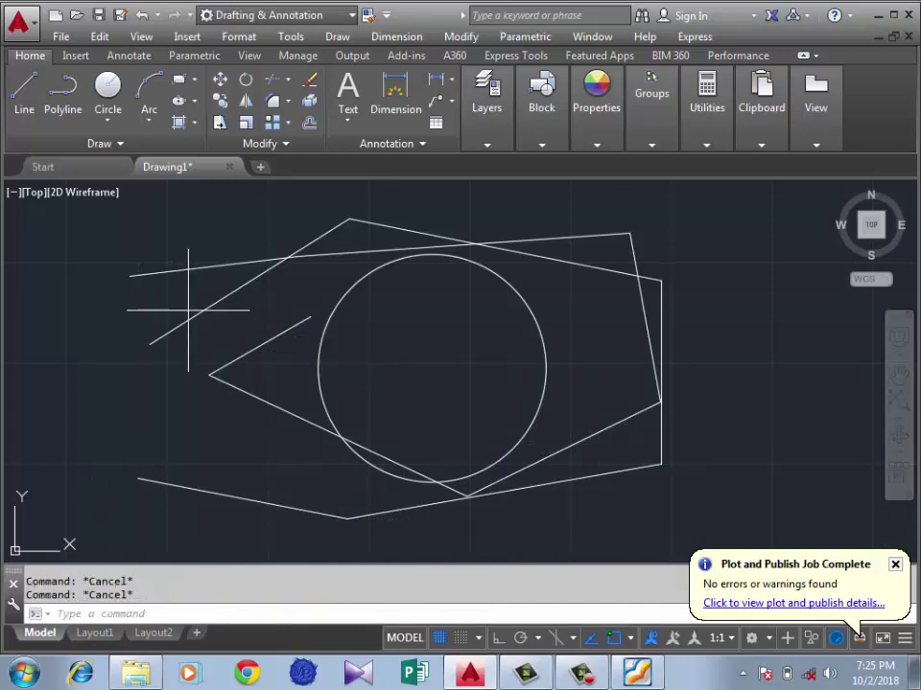
left_click(195, 313)
left_click(160, 365)
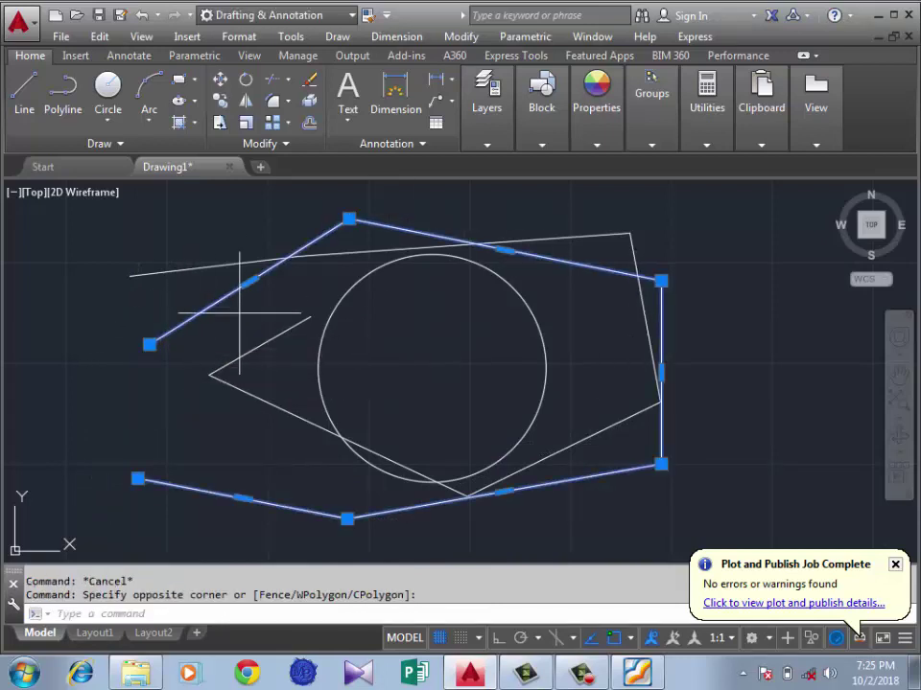
key("Escape")
left_click(199, 227)
left_click(178, 278)
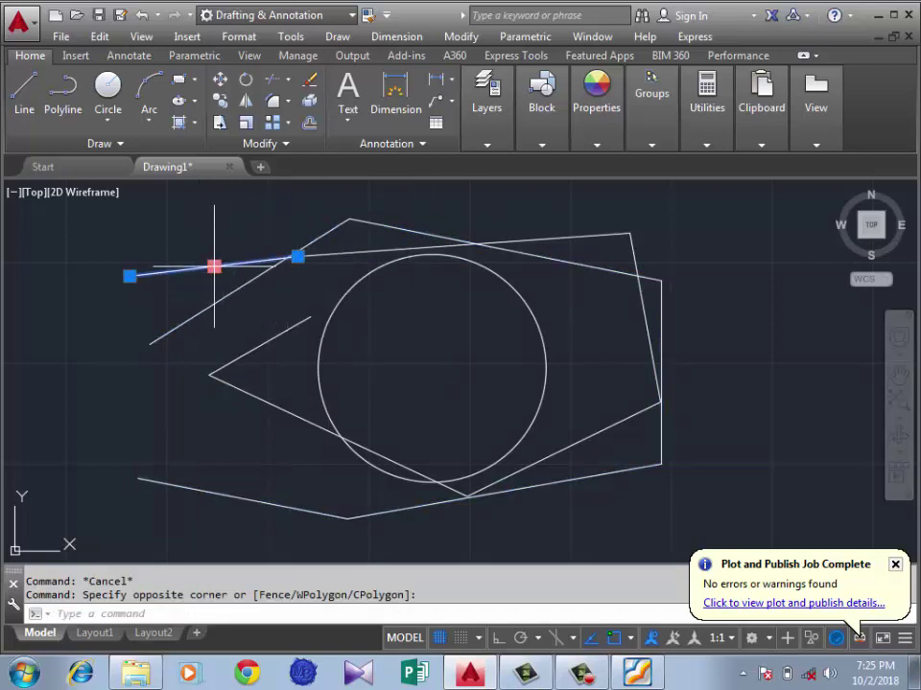
key("Escape")
type("PL")
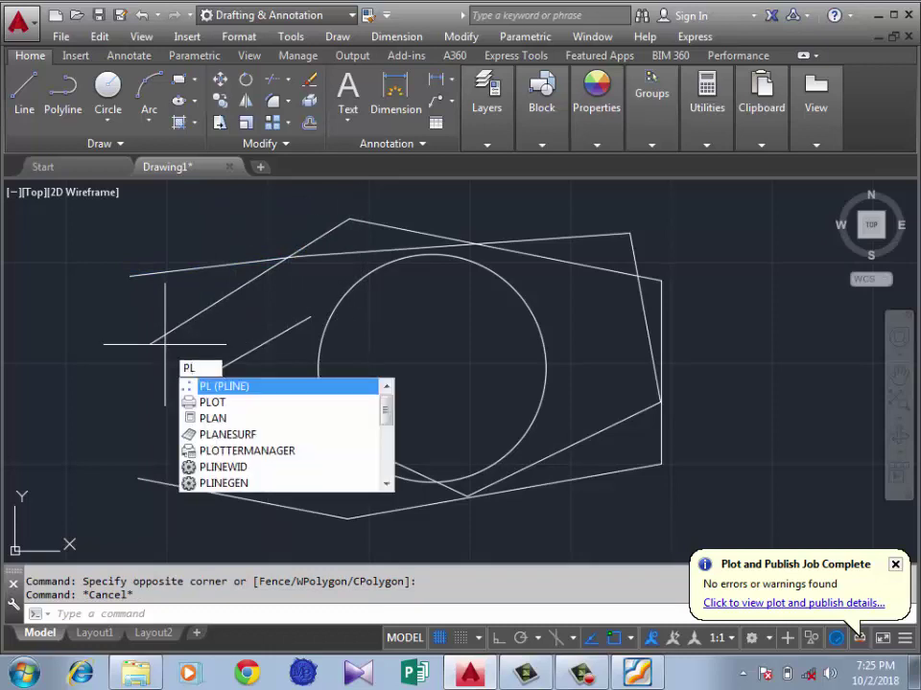
- Draw a polyline through four corners that switches to Arc mode and ends in a loop at the right
key("Return")
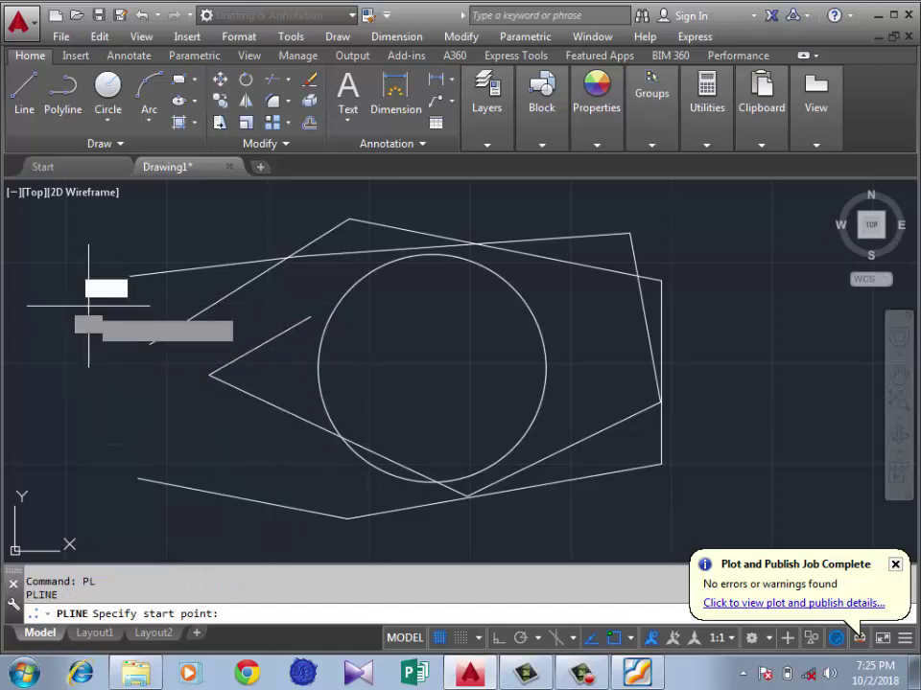
left_click(88, 306)
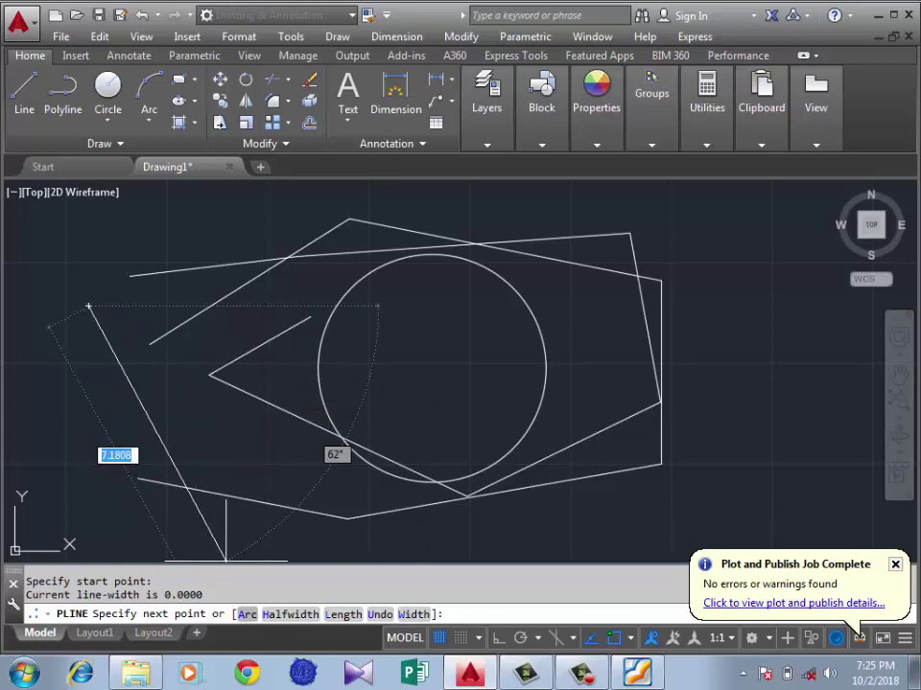
left_click(170, 415)
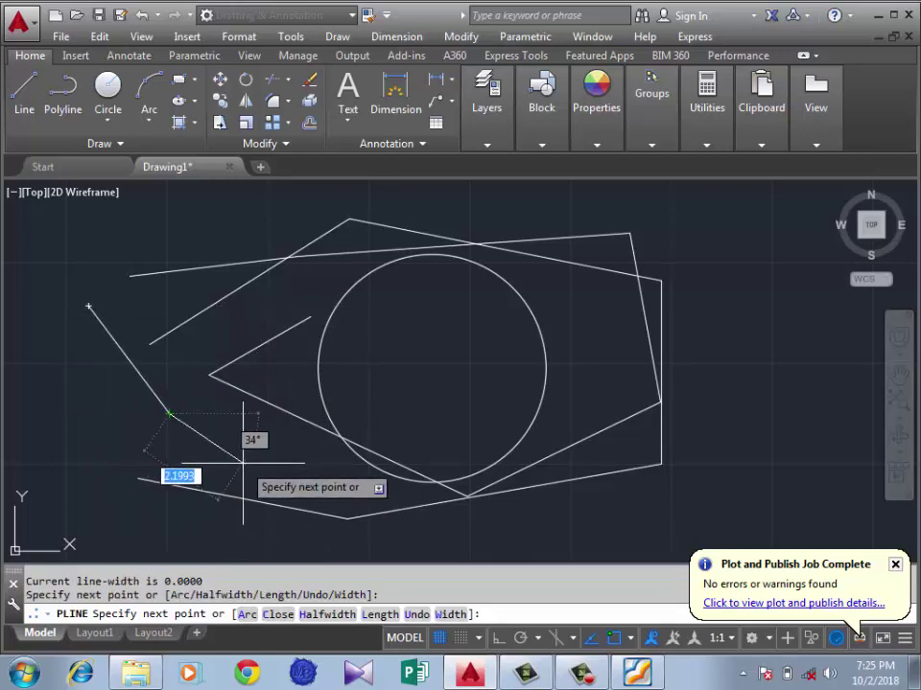
left_click(276, 469)
left_click(443, 375)
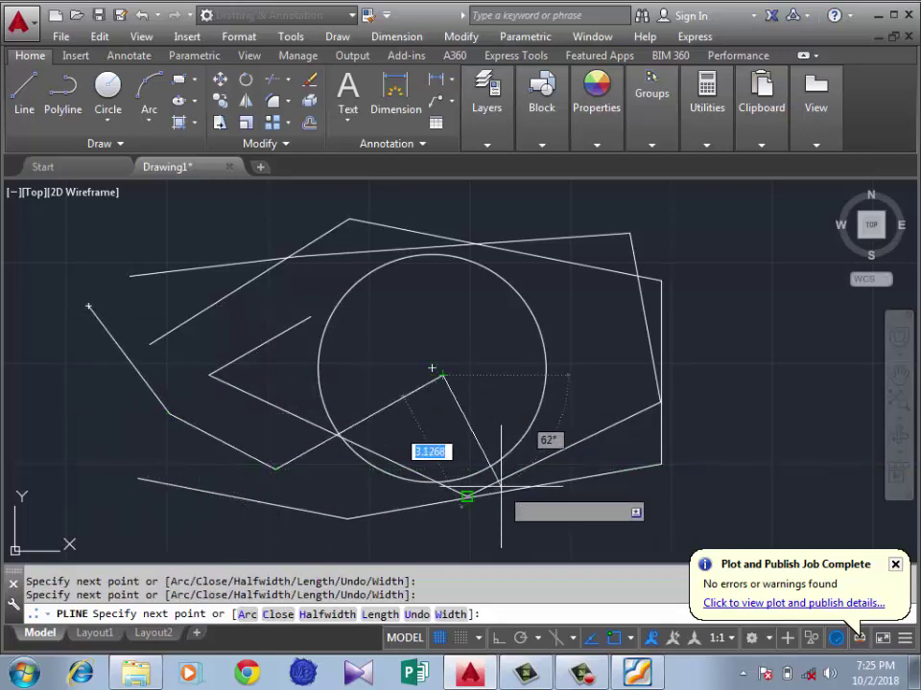
type("A")
key("Return")
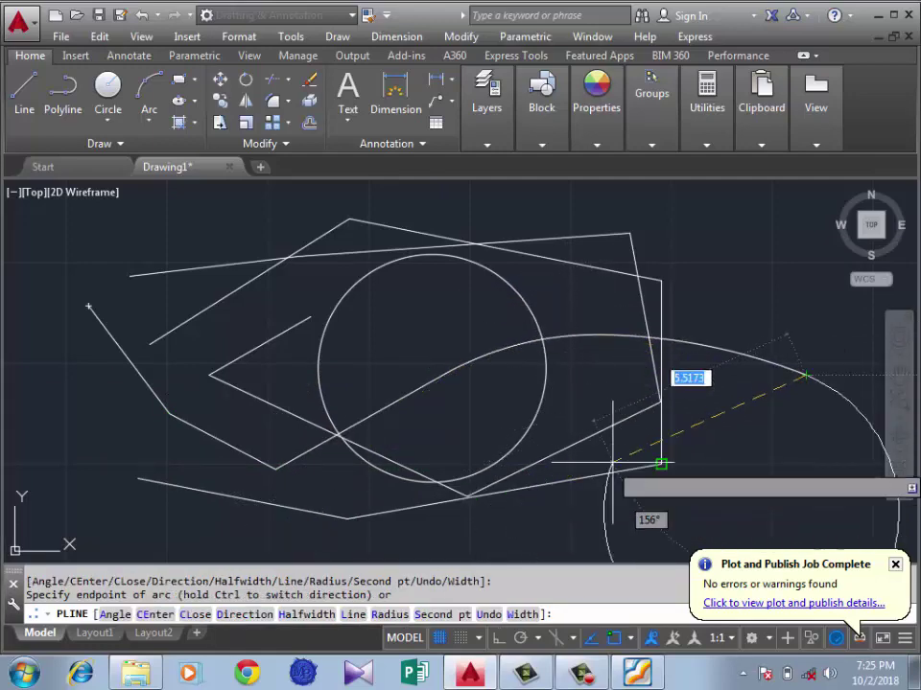
left_click(767, 470)
key("Return")
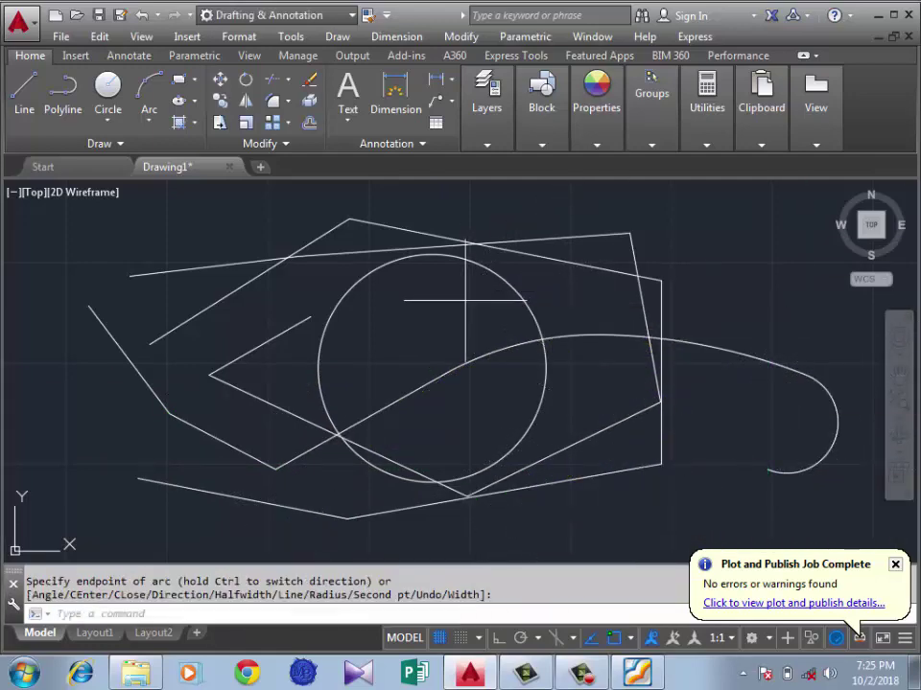
scroll(263, 335, "down", 2)
scroll(264, 336, "down", 2)
- Crossing-select all nine objects and delete them
left_click(487, 237)
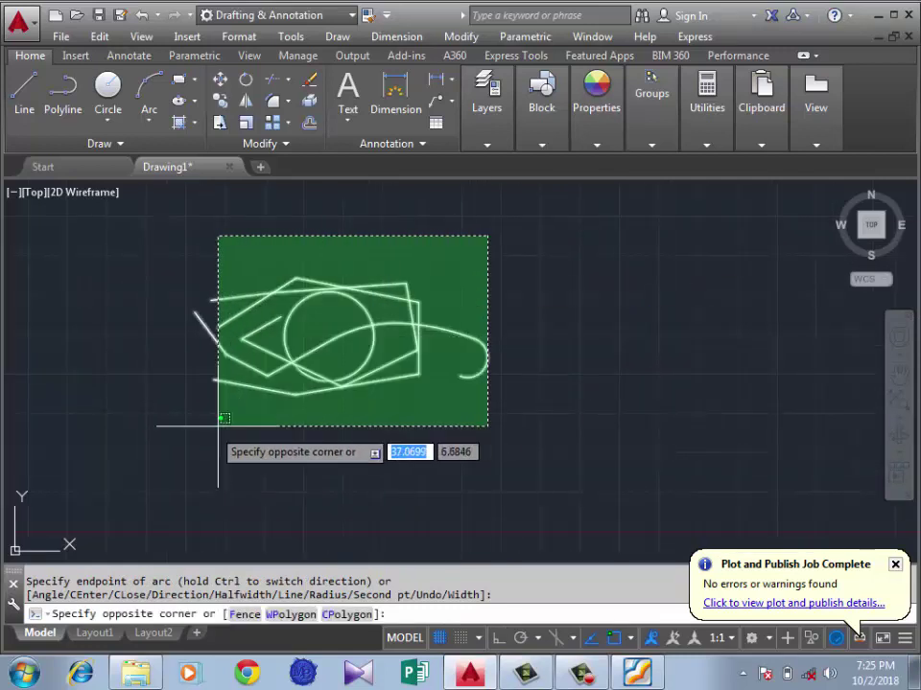
left_click(186, 445)
key("Delete")
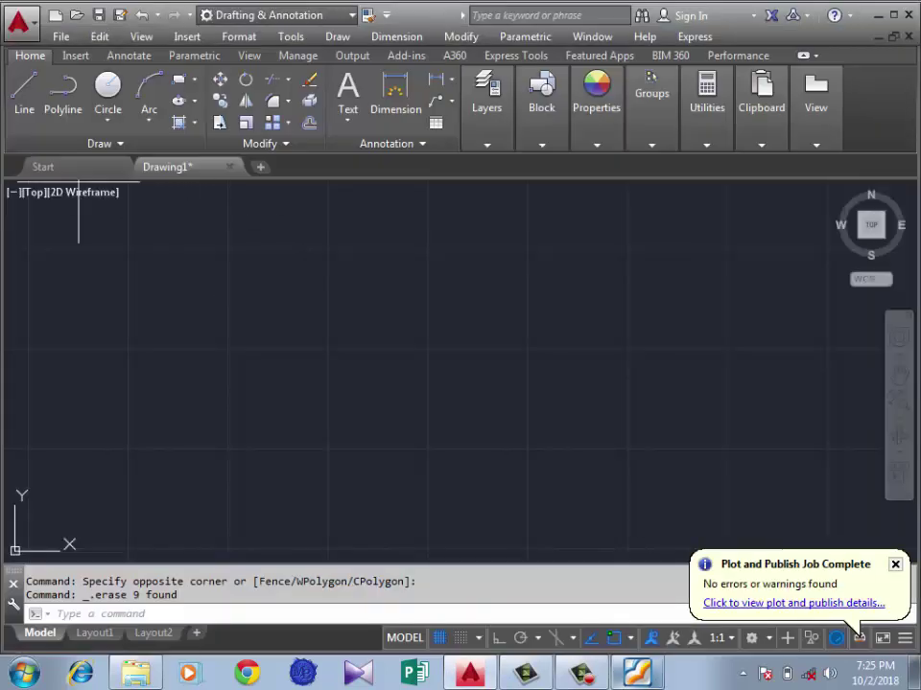
- Drag empty selection windows over the blank canvas, then expand and collapse the Draw panel slide-out
left_click(284, 337)
left_click(199, 397)
left_click(528, 259)
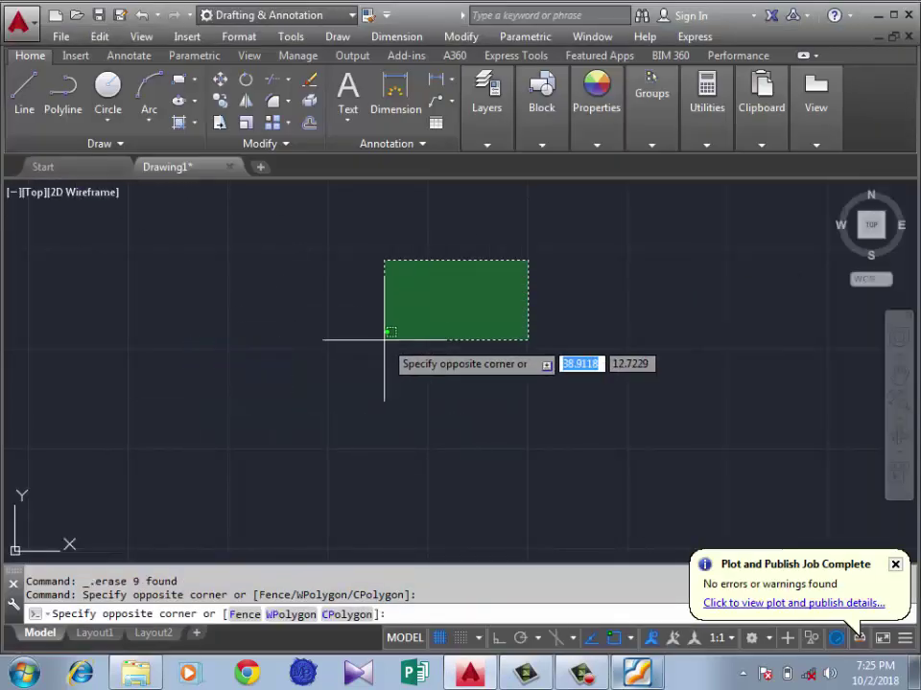
left_click(374, 344)
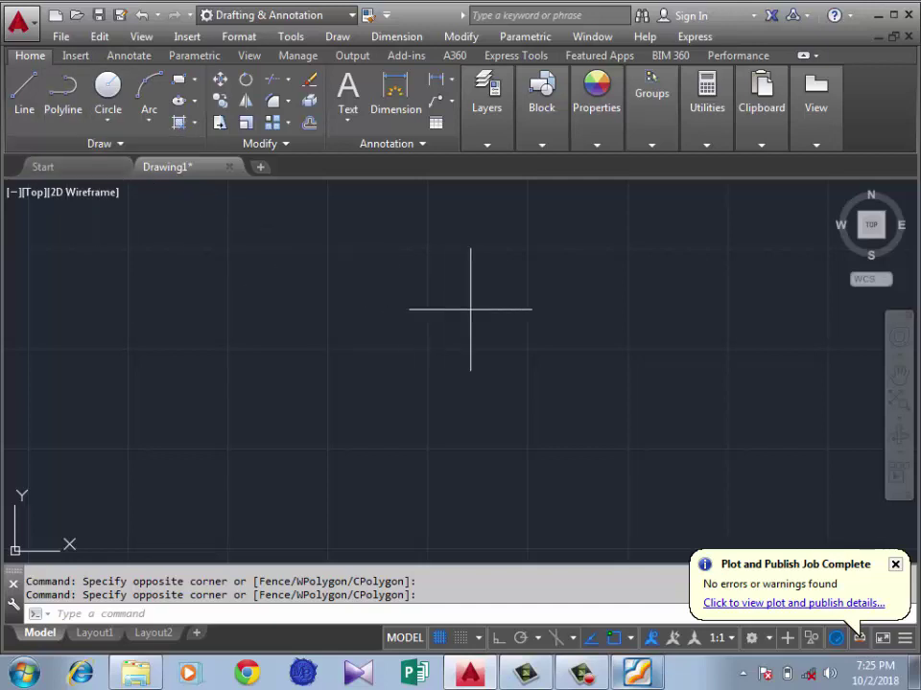
left_click(541, 314)
left_click(258, 390)
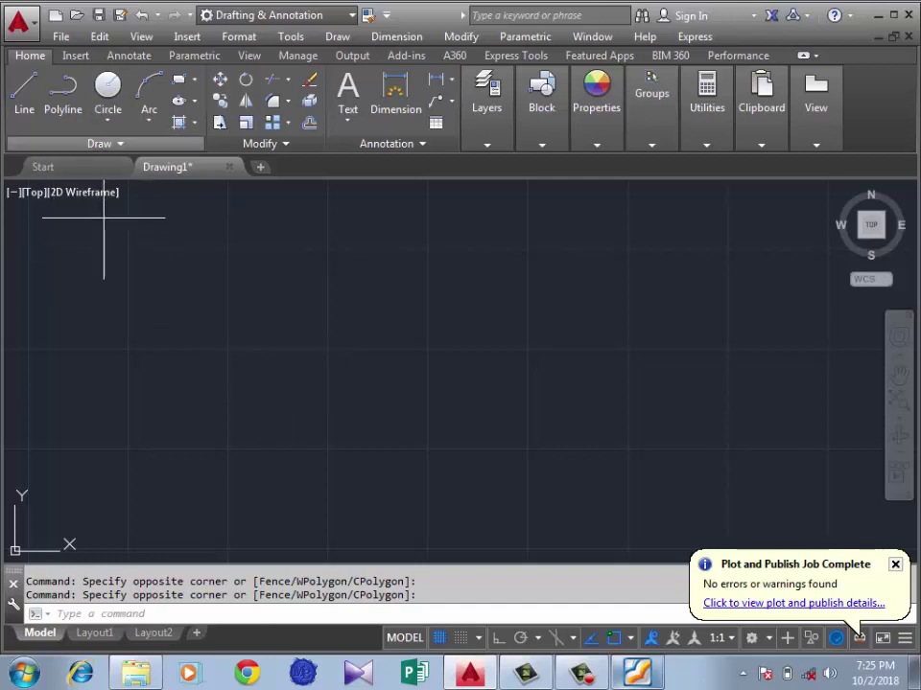
left_click(105, 143)
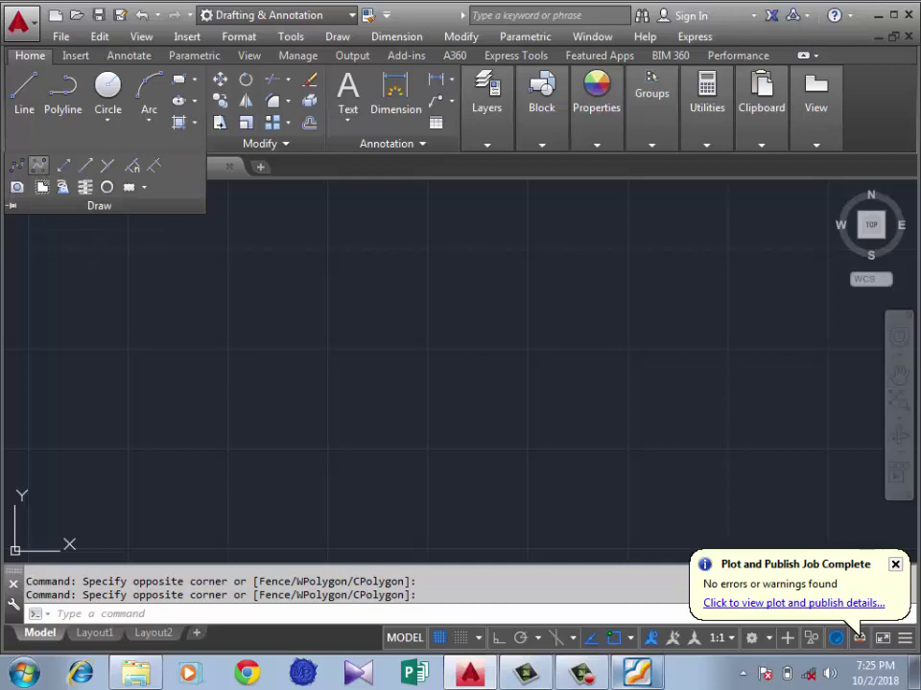
left_click(241, 261)
left_click(113, 255)
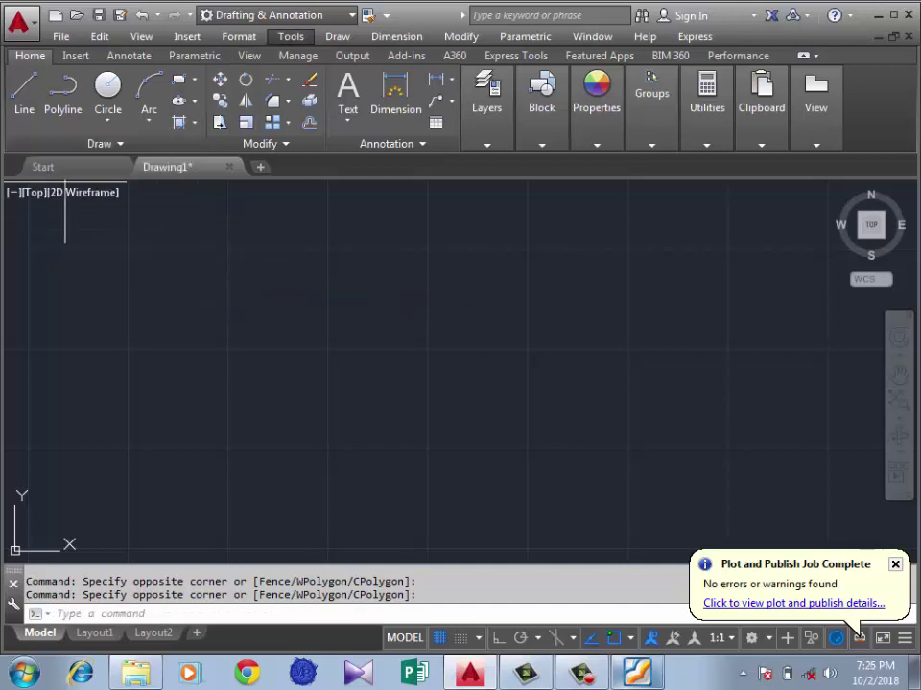
- Draw a ray from Draw > Ray, pointing straight up from its start point
left_click(337, 36)
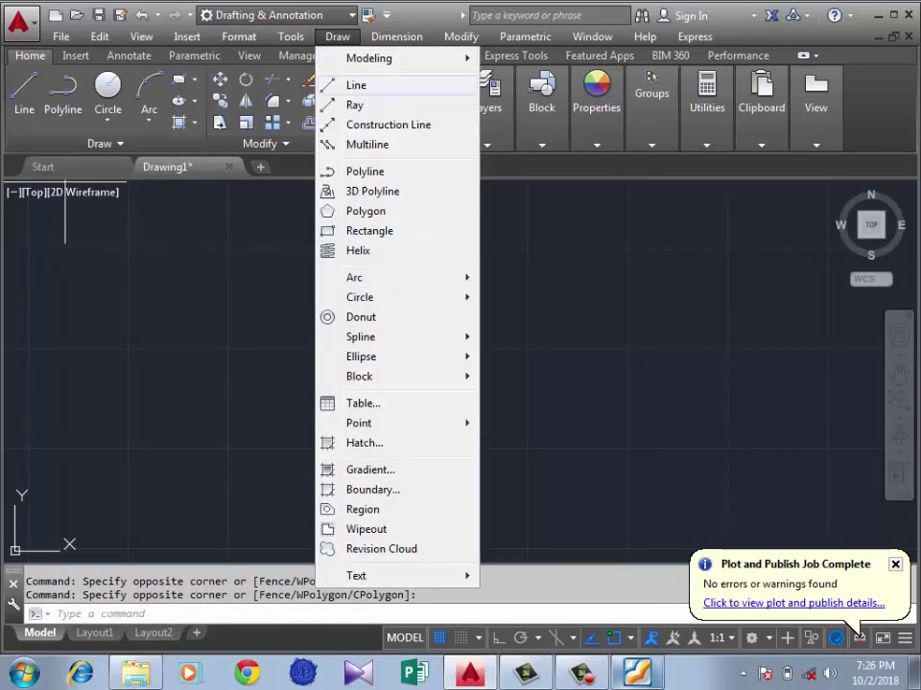
left_click(355, 104)
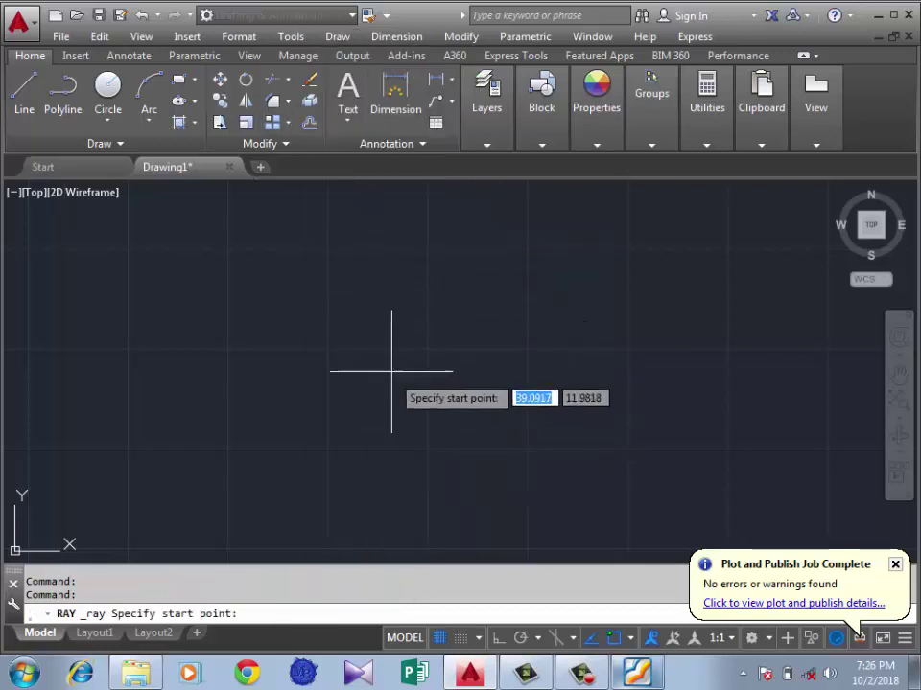
left_click(397, 416)
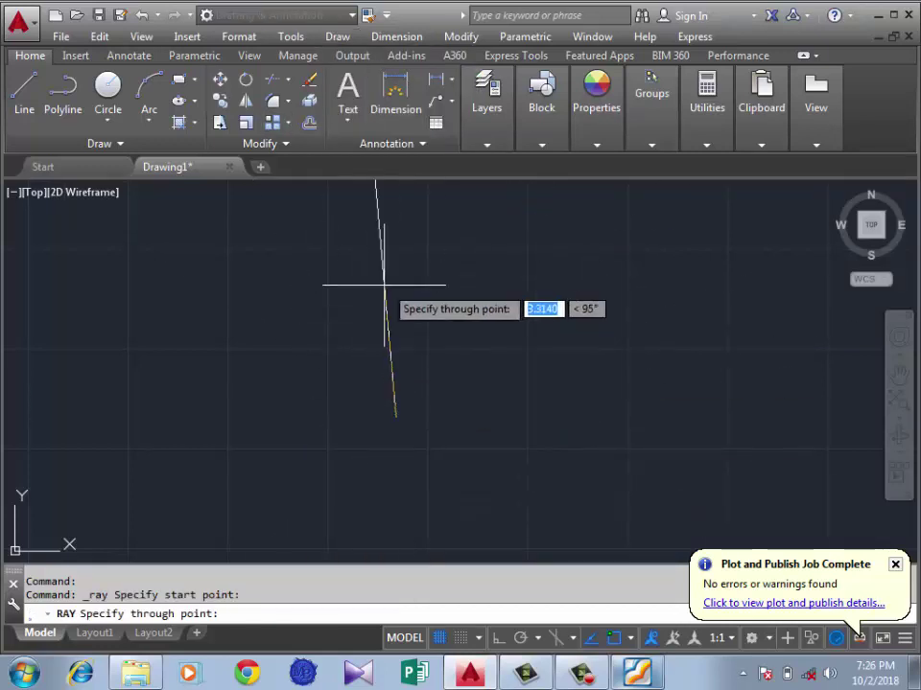
scroll(407, 380, "down", 5)
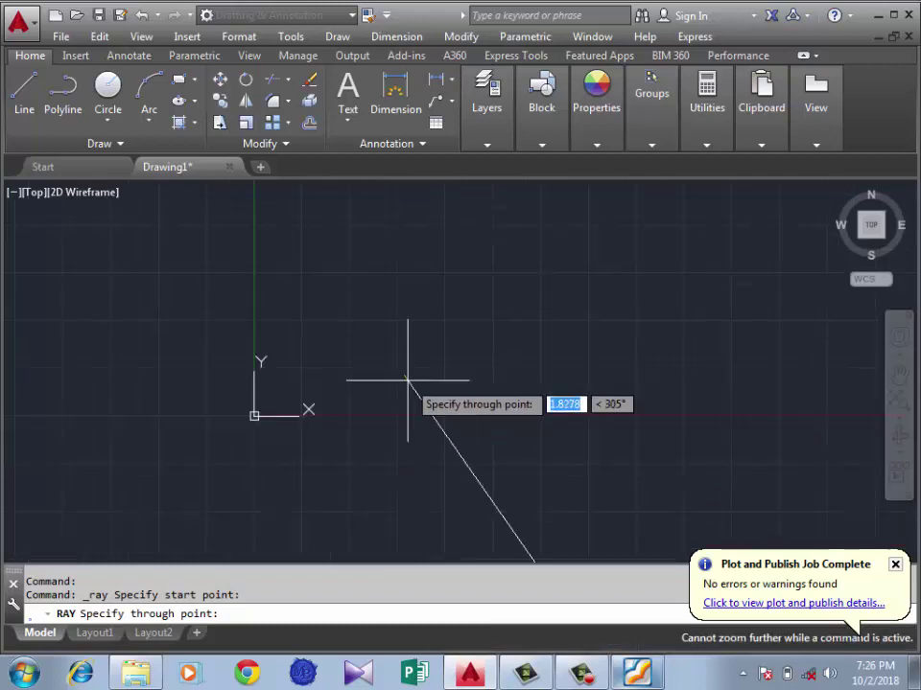
scroll(412, 273, "down", 2)
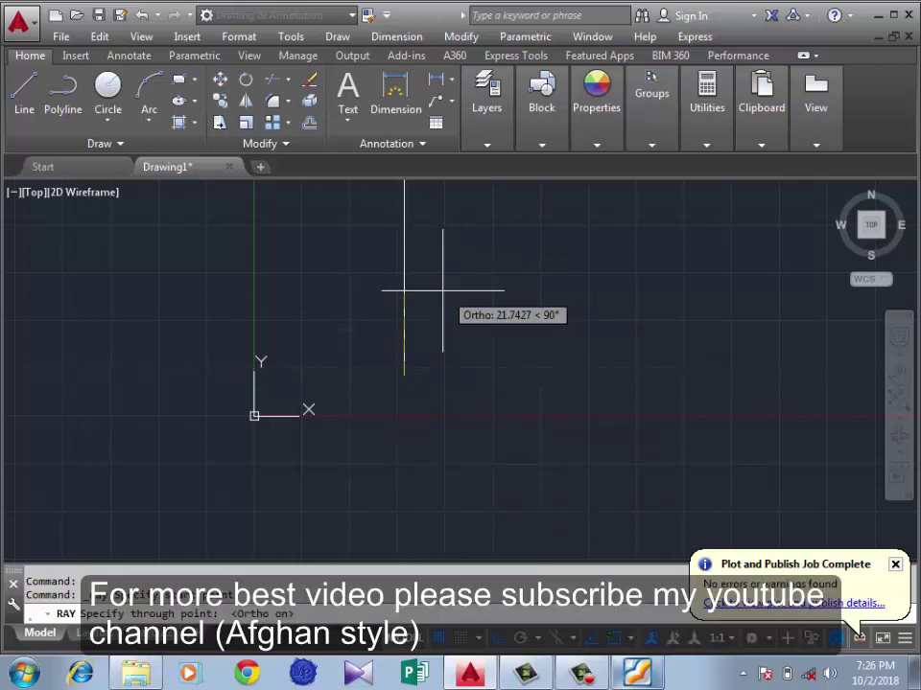
left_click(384, 340)
key("Return")
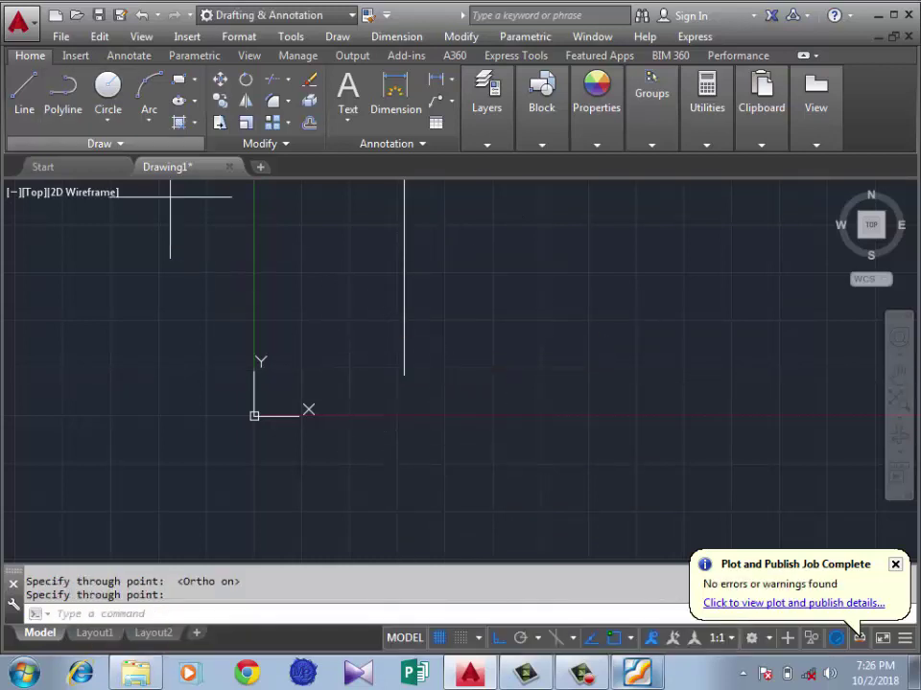
- Expand the Draw panel and start a construction line from the Draw menu
left_click(99, 143)
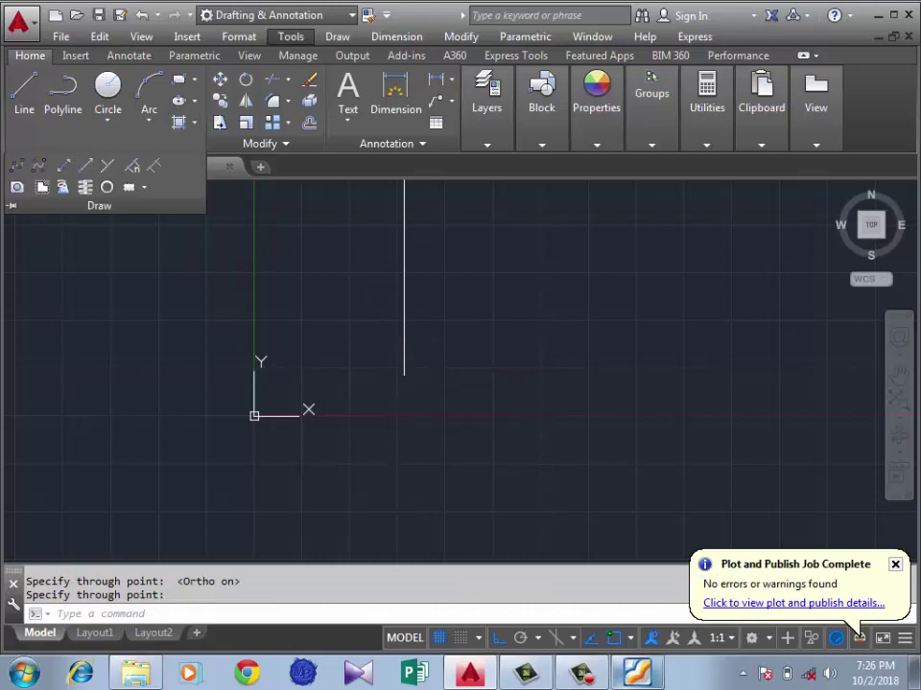
left_click(336, 36)
left_click(388, 124)
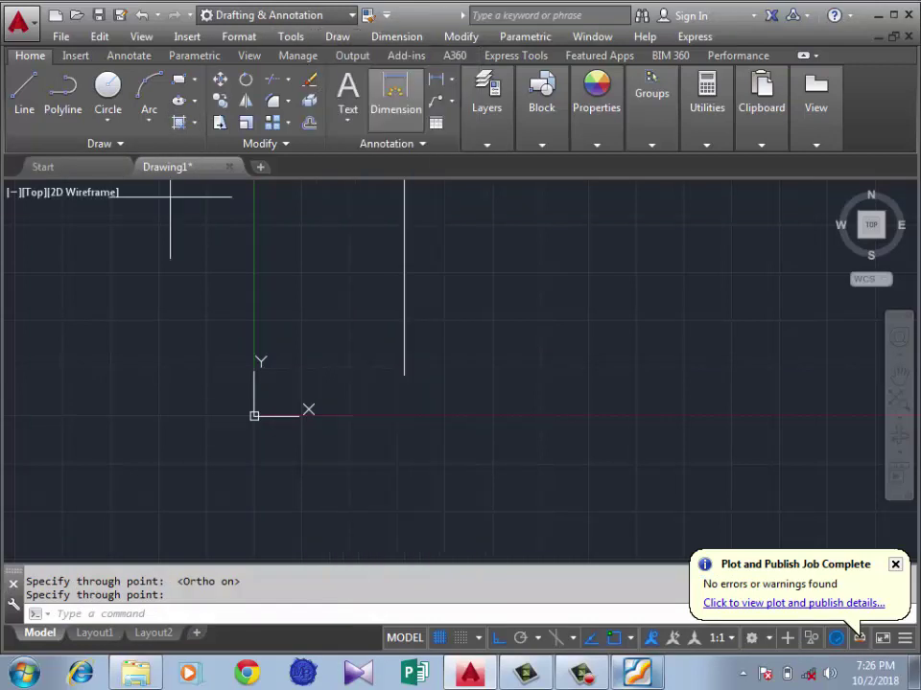
- Place two construction lines through a common point
left_click(487, 302)
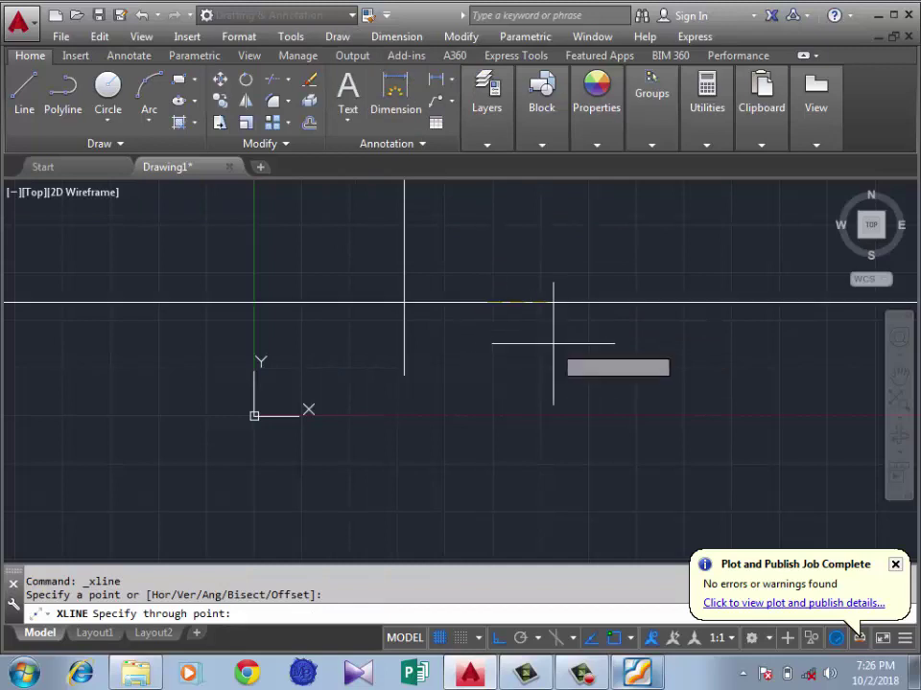
left_click(458, 399)
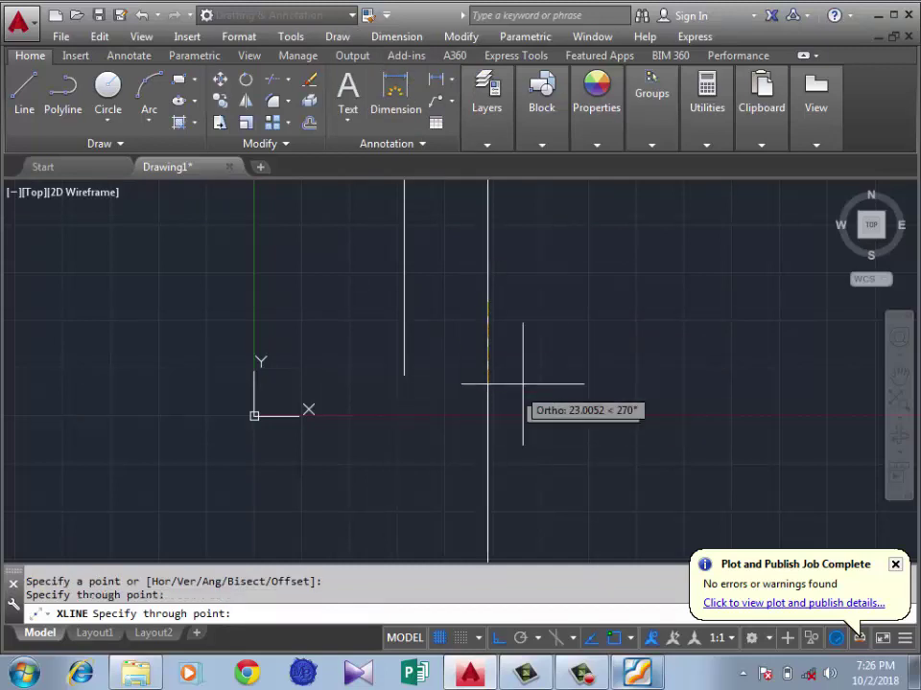
left_click(275, 387)
key("Return")
scroll(274, 389, "down", 2)
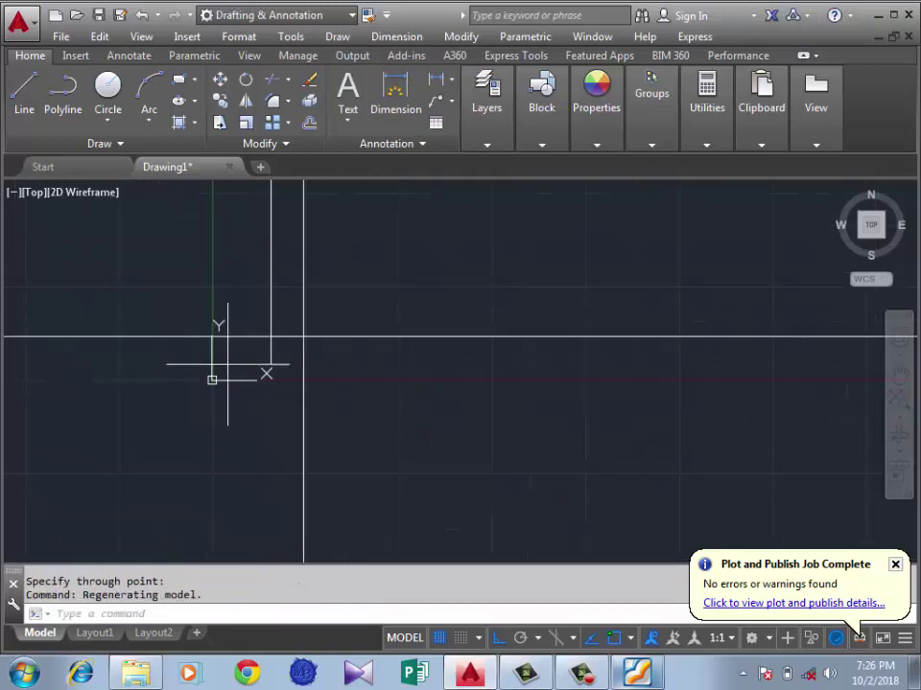
- Draw a small rectangle, then cancel a second rectangle started at its corner
left_click(179, 80)
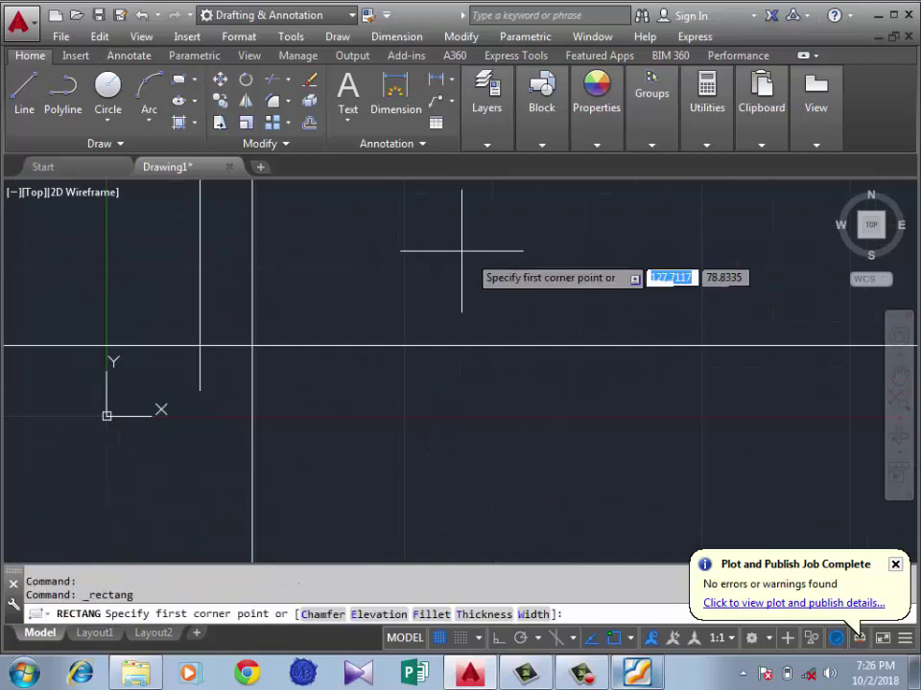
left_click(541, 249)
left_click(397, 319)
key("Return")
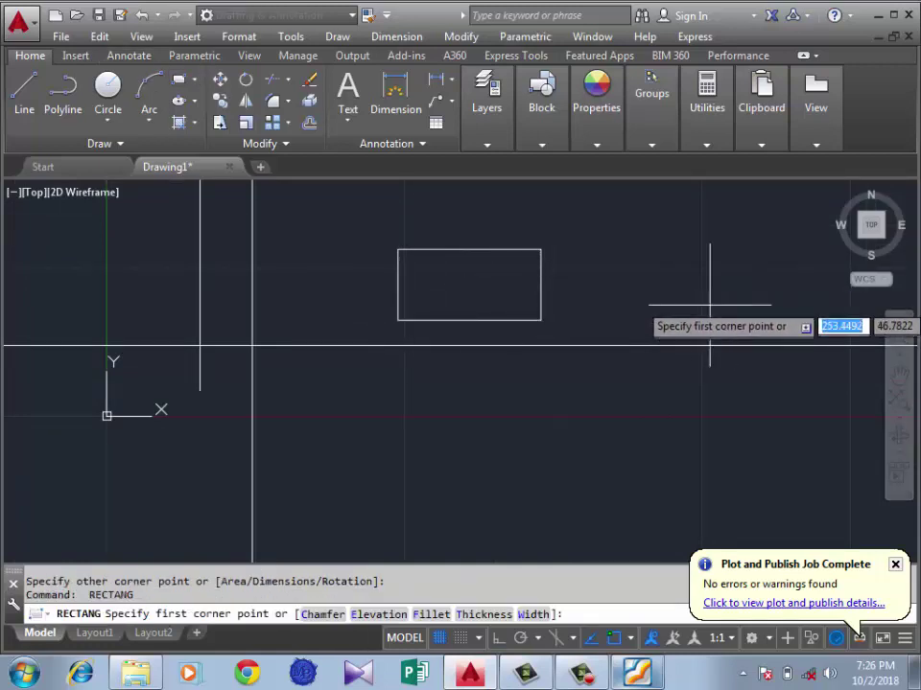
scroll(536, 310, "up", 2)
scroll(518, 316, "down", 2)
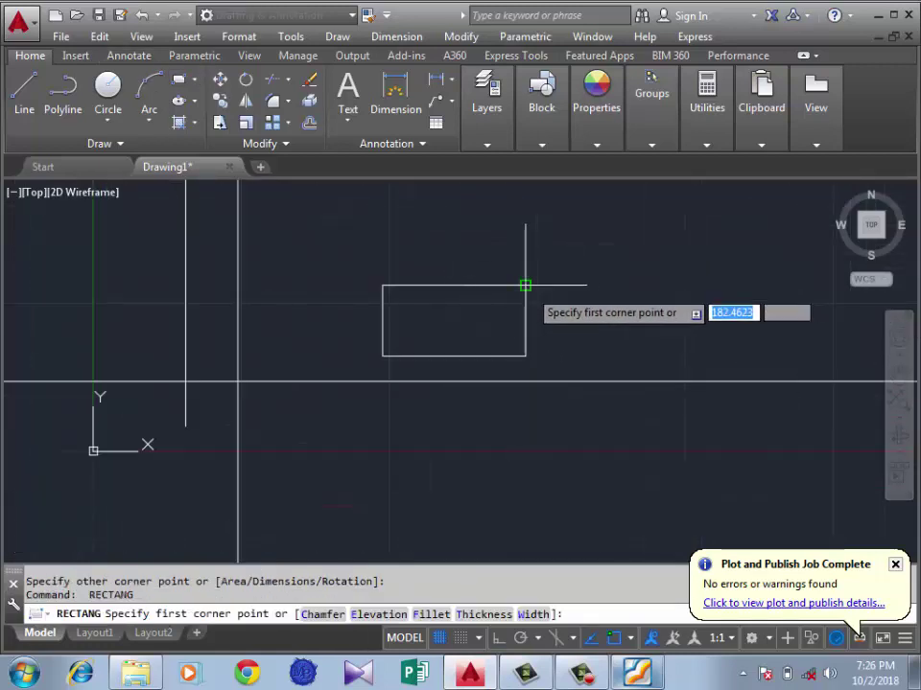
scroll(526, 286, "up", 2)
left_click(520, 280)
scroll(523, 279, "down", 3)
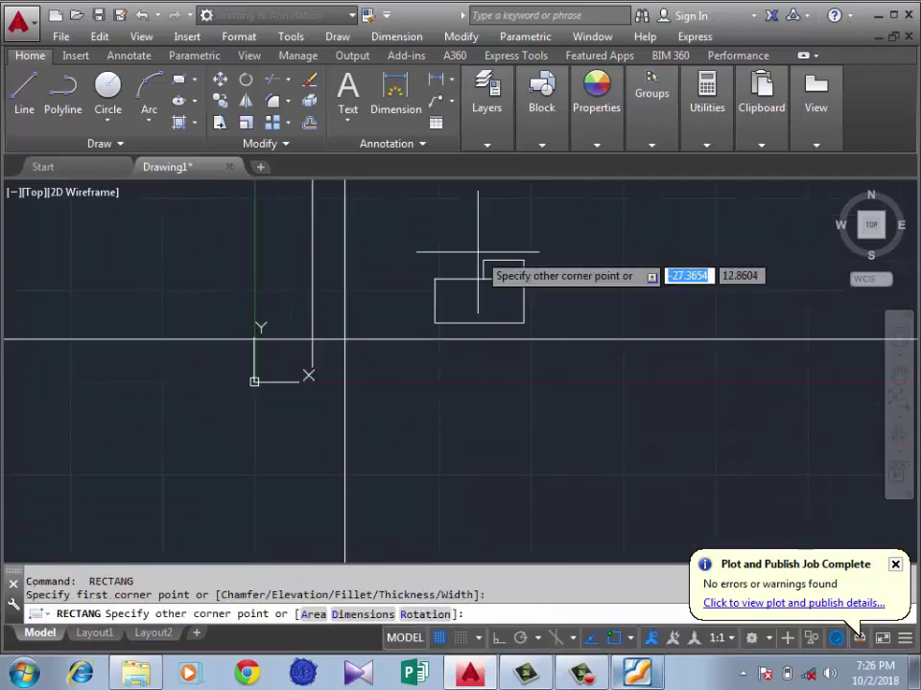
key("Escape")
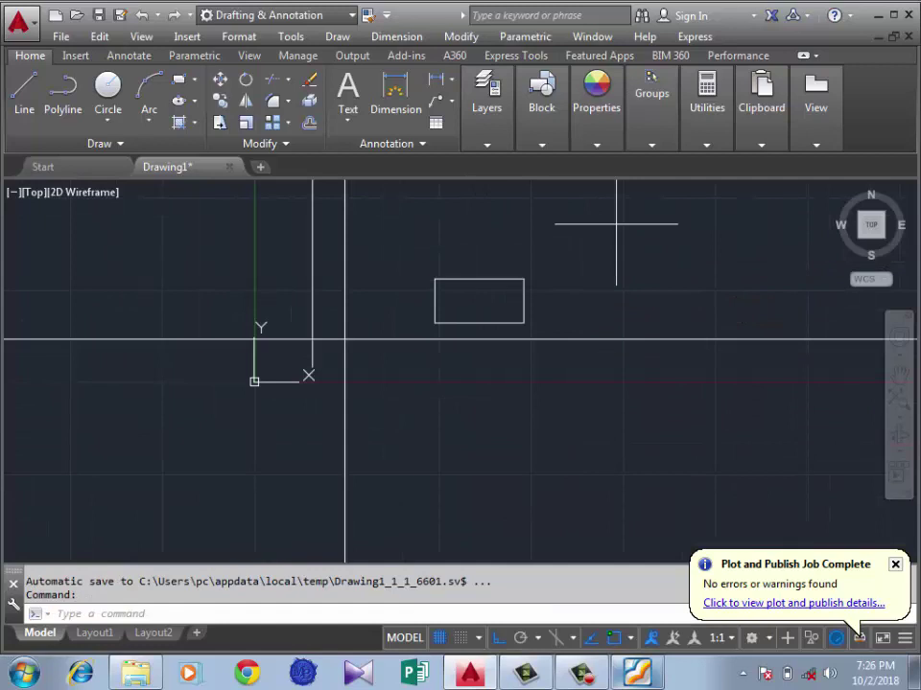
- Run vertical construction lines through the rectangle's top corners with Ortho on
type("Xl")
key("Return")
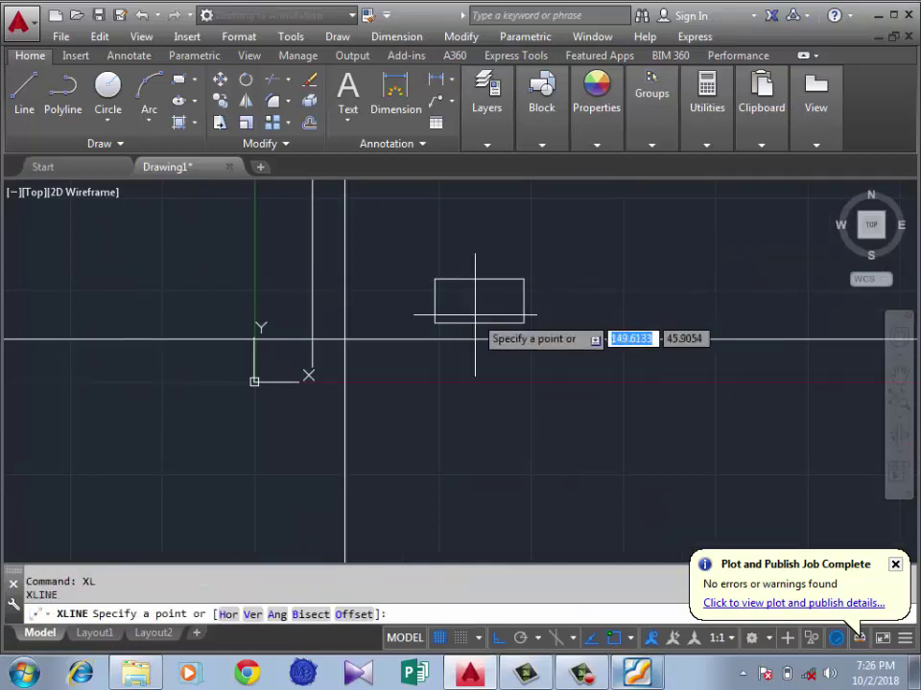
left_click(524, 279)
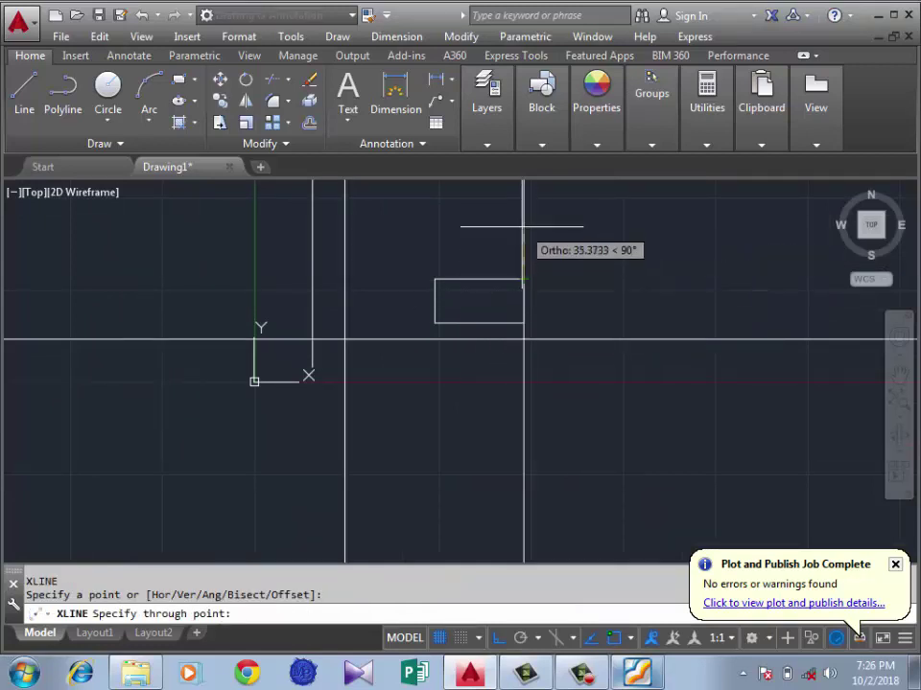
key("Return")
key("Return")
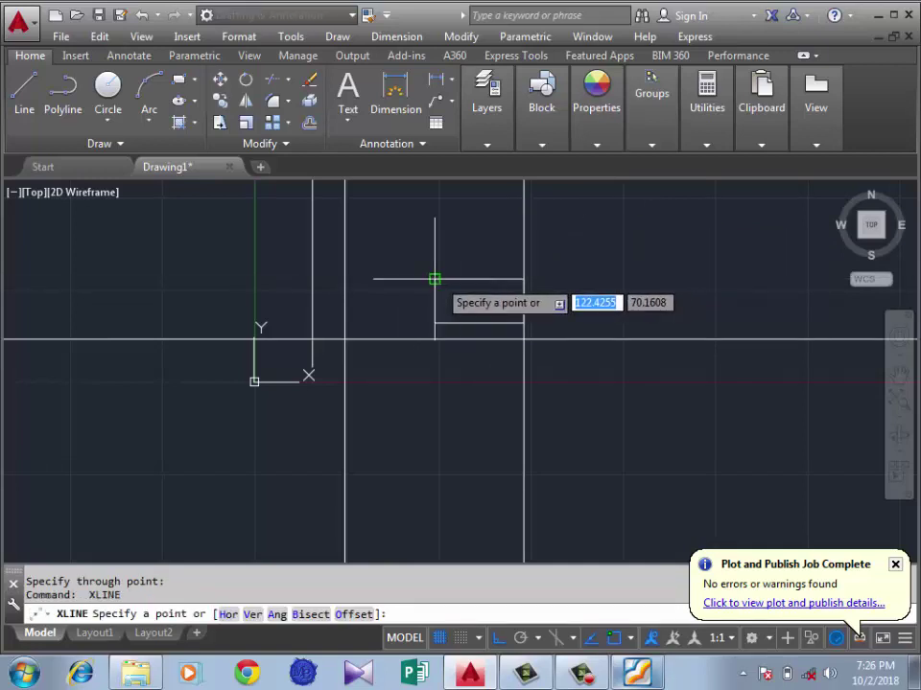
left_click(434, 279)
left_click(435, 246)
key("Return")
scroll(637, 349, "down", 2)
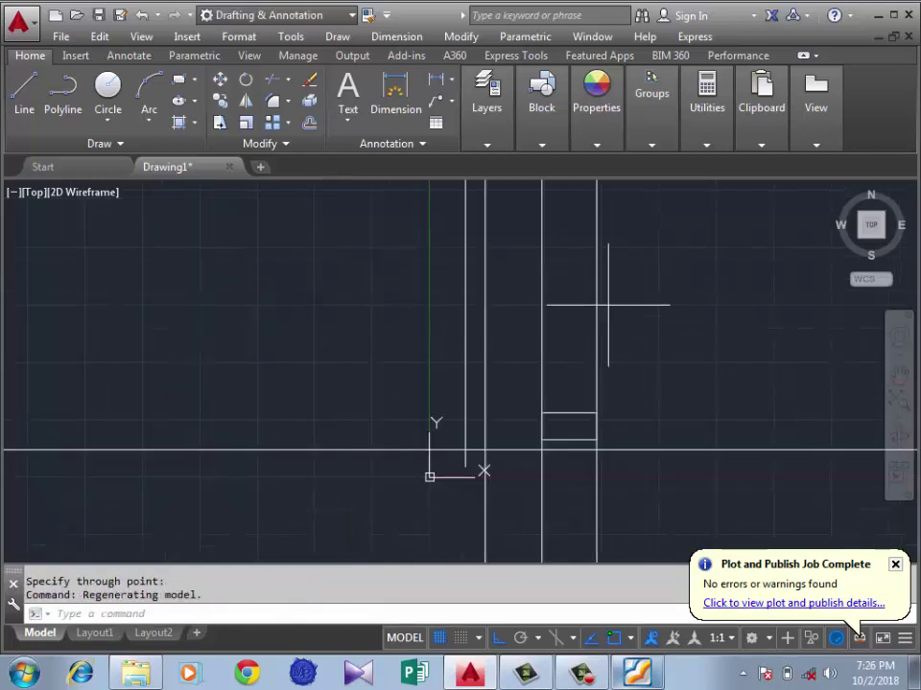
scroll(573, 387, "up", 2)
scroll(544, 433, "up", 2)
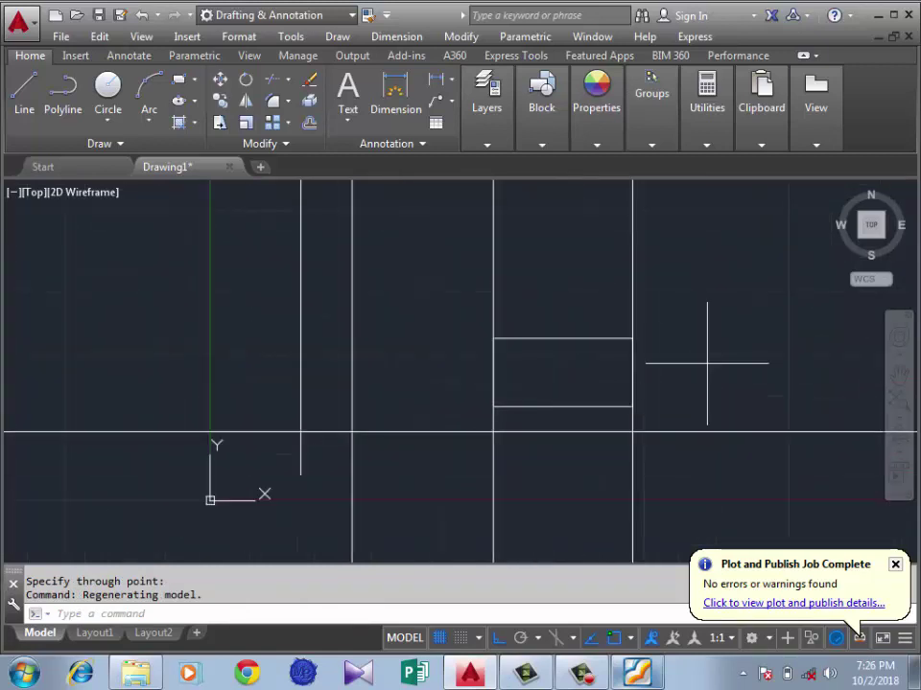
scroll(526, 367, "down", 4)
- Crossing-select the rectangle and construction lines, delete them, and switch to Foxit Reader
left_click(650, 314)
left_click(426, 440)
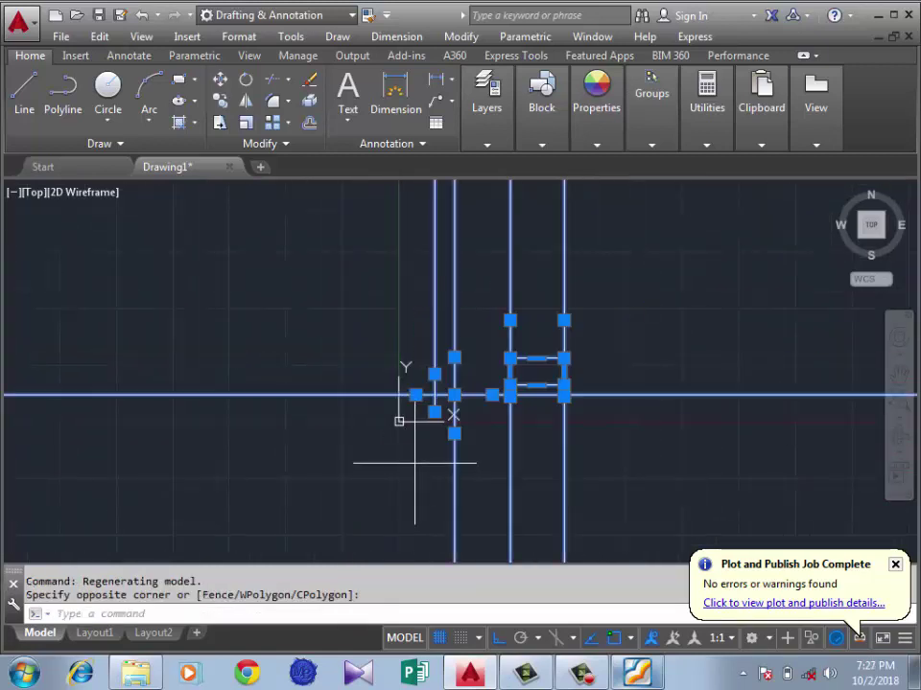
key("Delete")
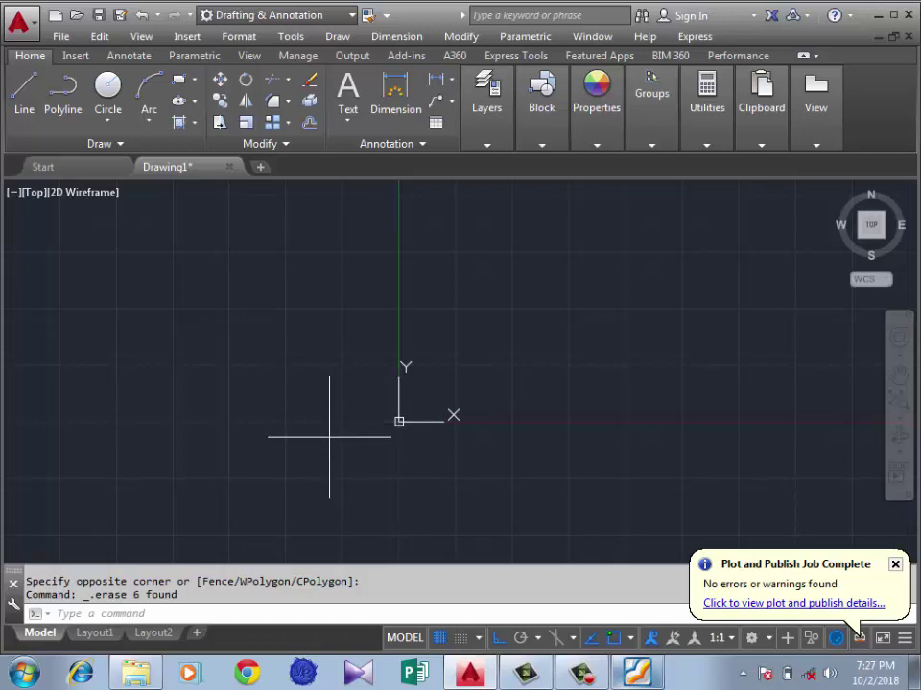
scroll(478, 387, "up", 2)
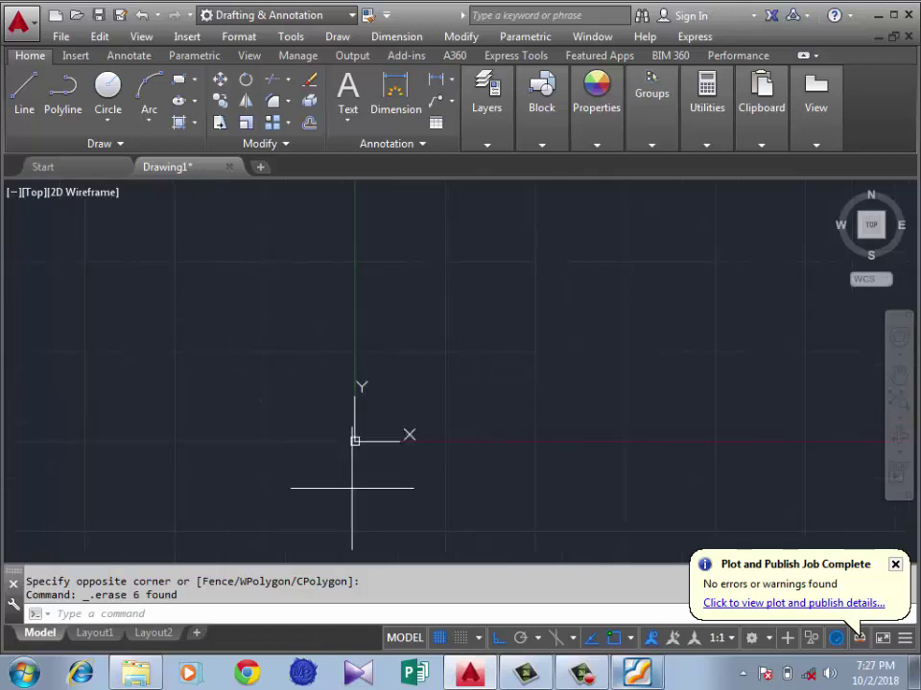
key("alt+Tab")
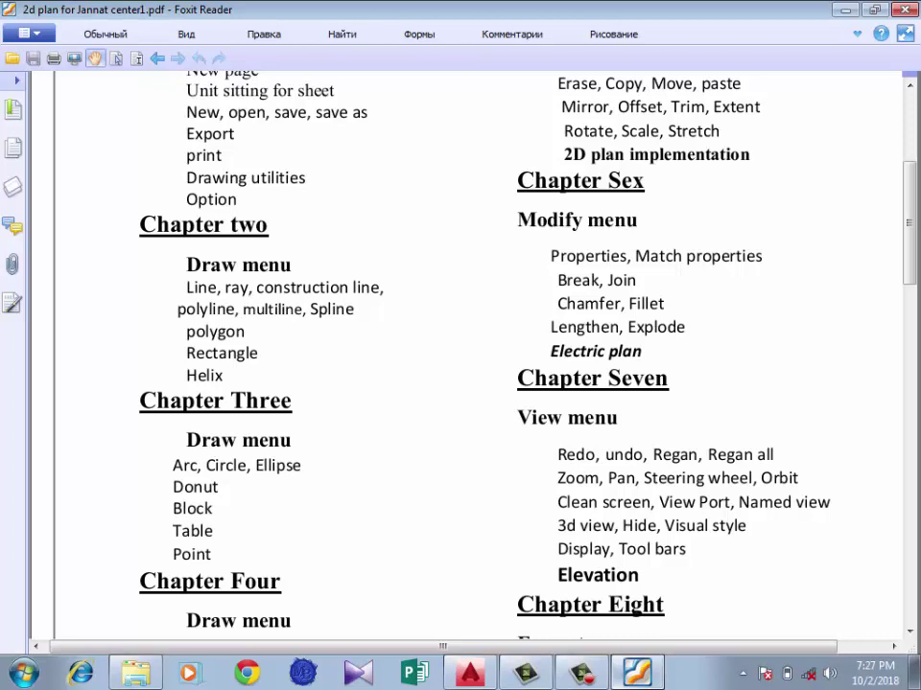
- Highlight the Chapter two Draw menu topics from Spline to Helix, then return to AutoCAD
left_click_drag(207, 376, 246, 403)
left_click_drag(187, 353, 304, 309)
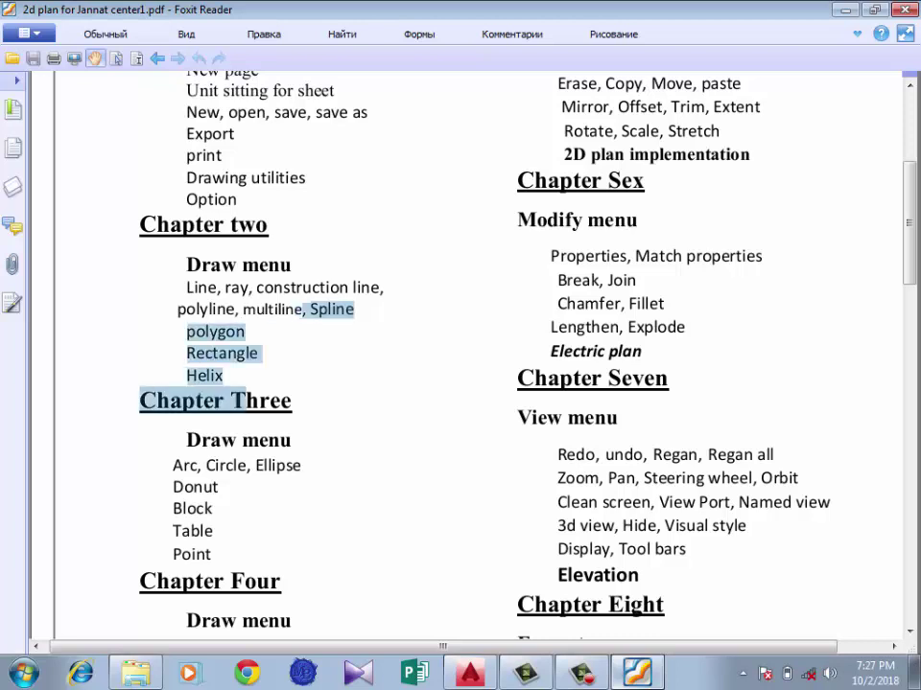
left_click(144, 292)
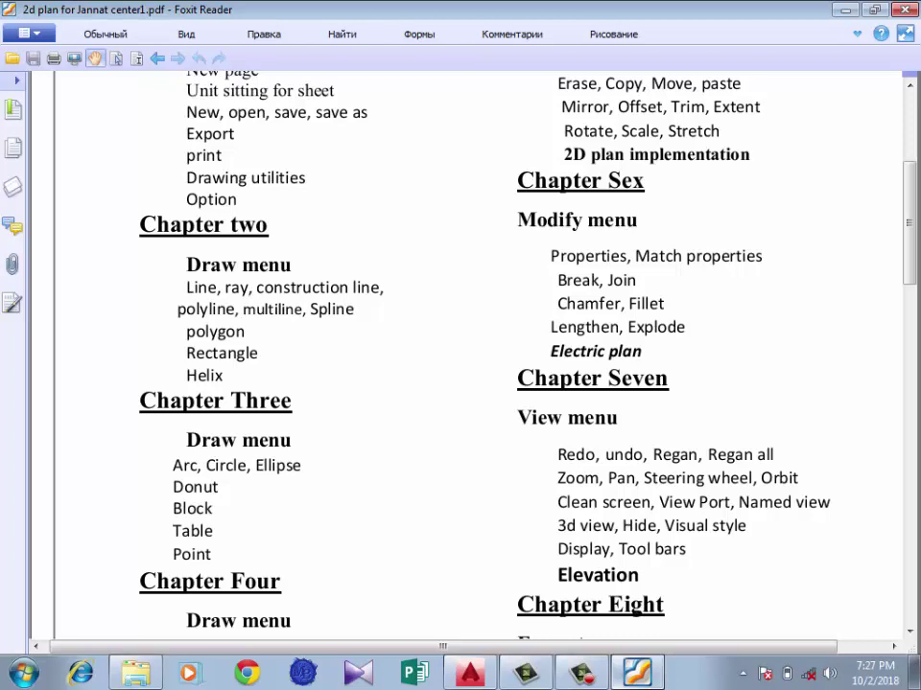
left_click(582, 674)
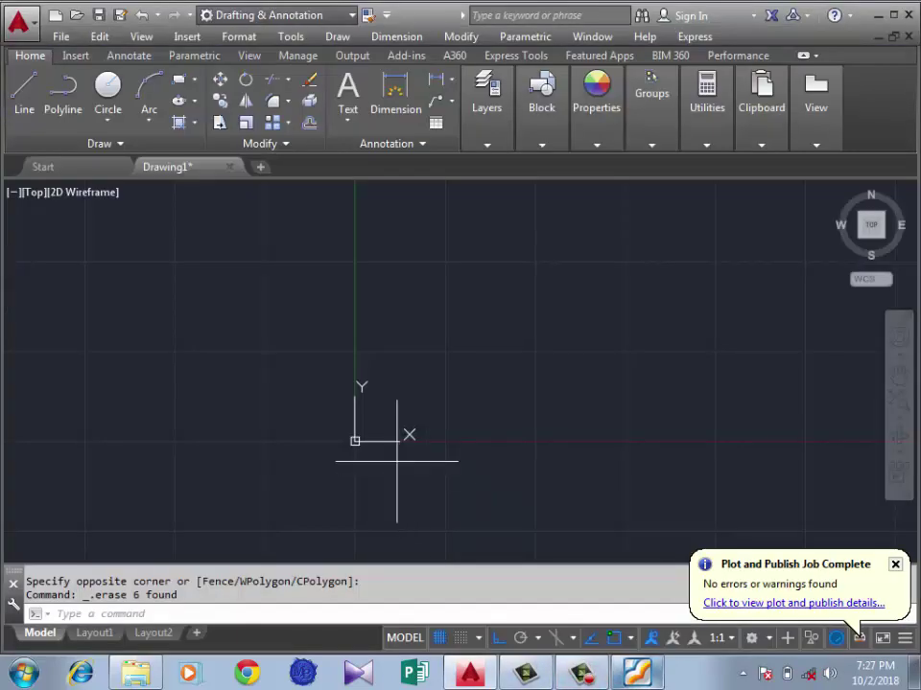
- Draw a three-segment line chain (left, bottom, right sides) and start the OFFSET command
scroll(488, 384, "up", 2)
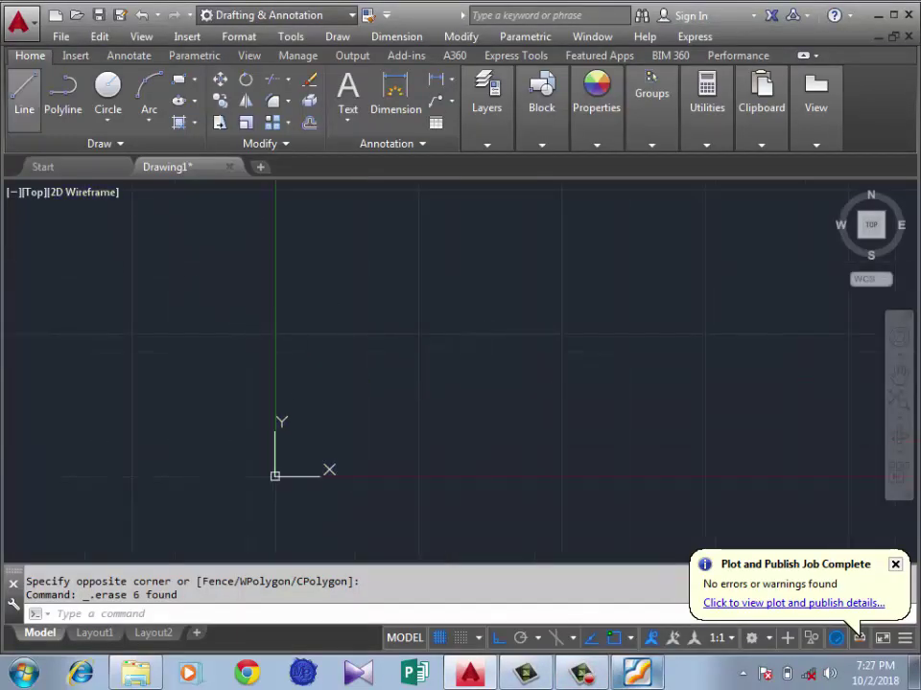
left_click(24, 91)
left_click(419, 322)
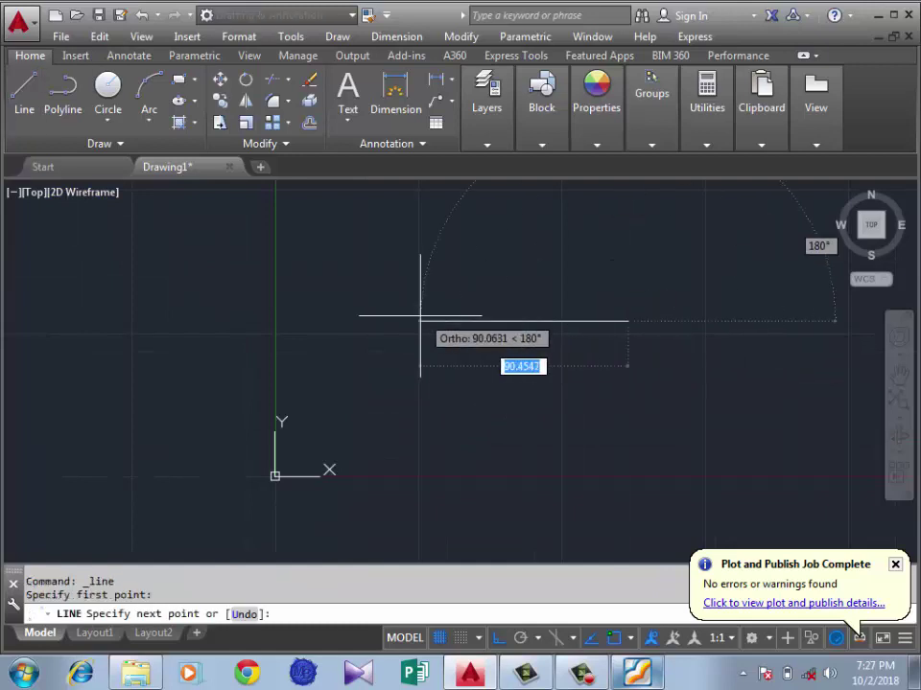
left_click(420, 434)
left_click(598, 433)
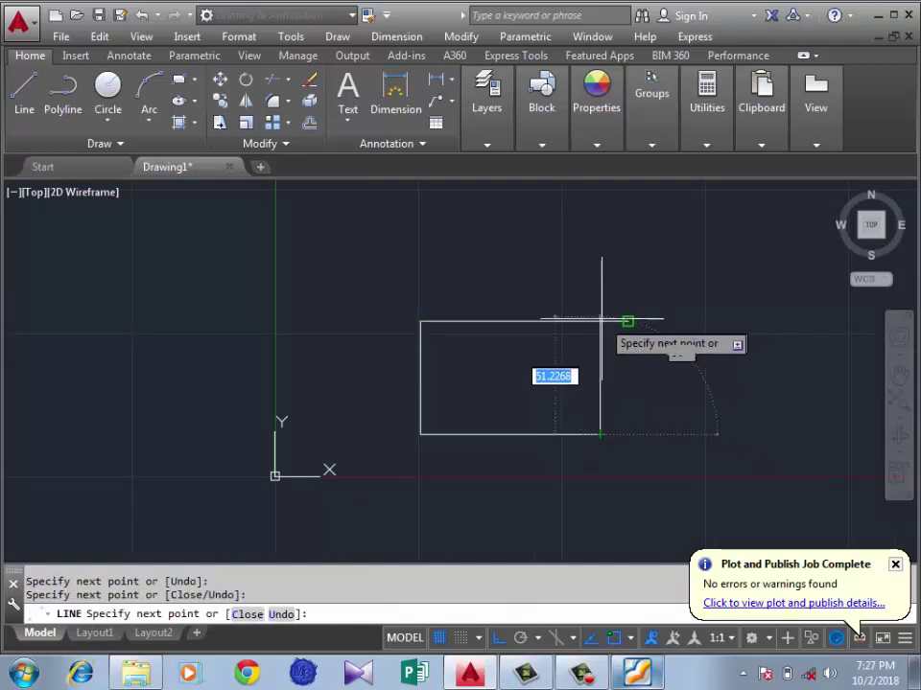
scroll(599, 314, "up", 5)
left_click(595, 291)
key("Escape")
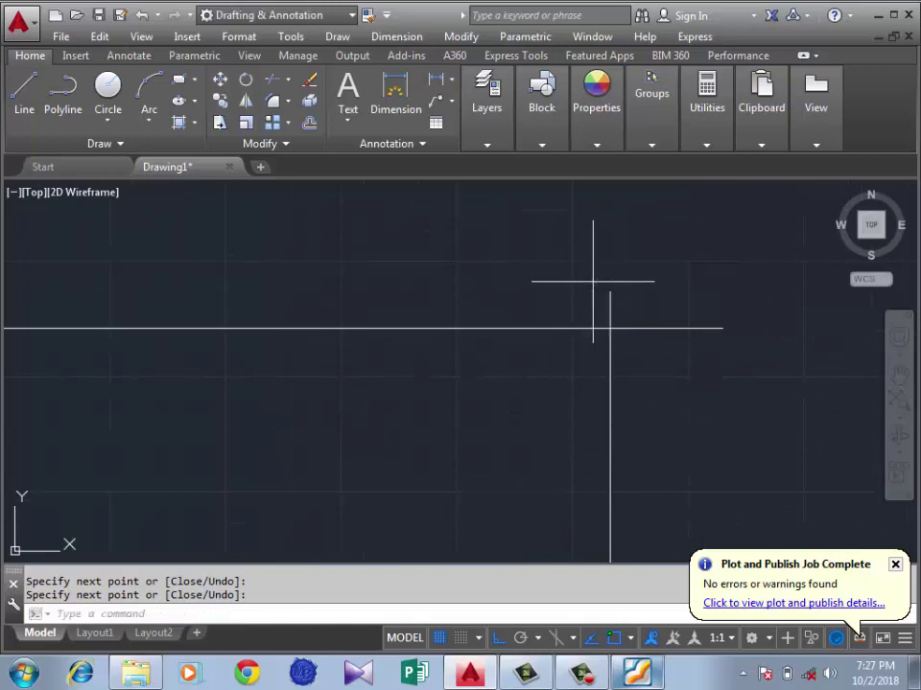
type("o")
key("Return")
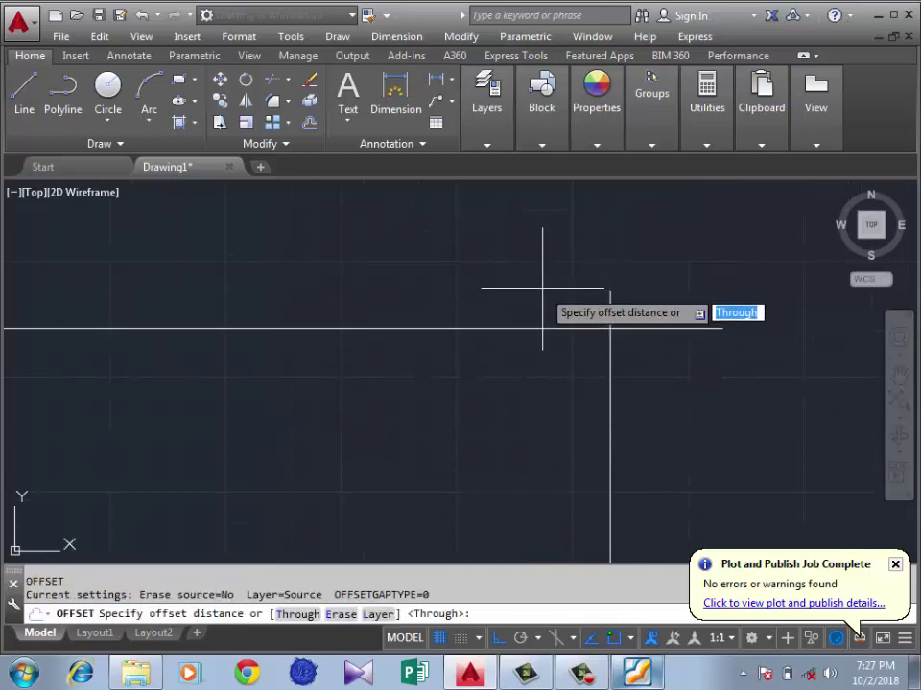
- Enter an offset distance of 25, cancel the offset, and open Options from the canvas shortcut menu
type("5")
key("Return")
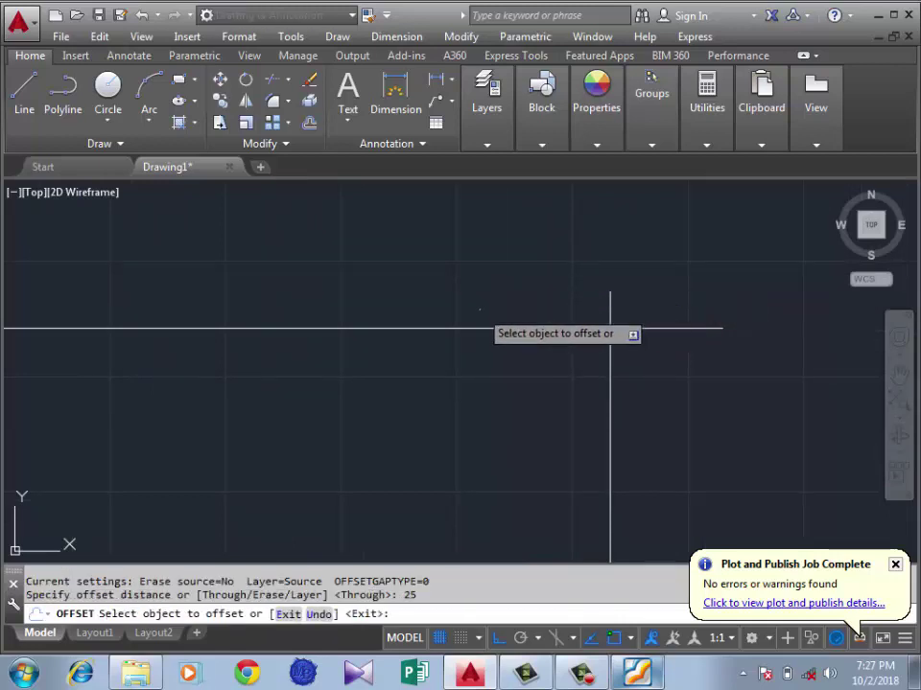
key("Return")
key("Return")
key("Return")
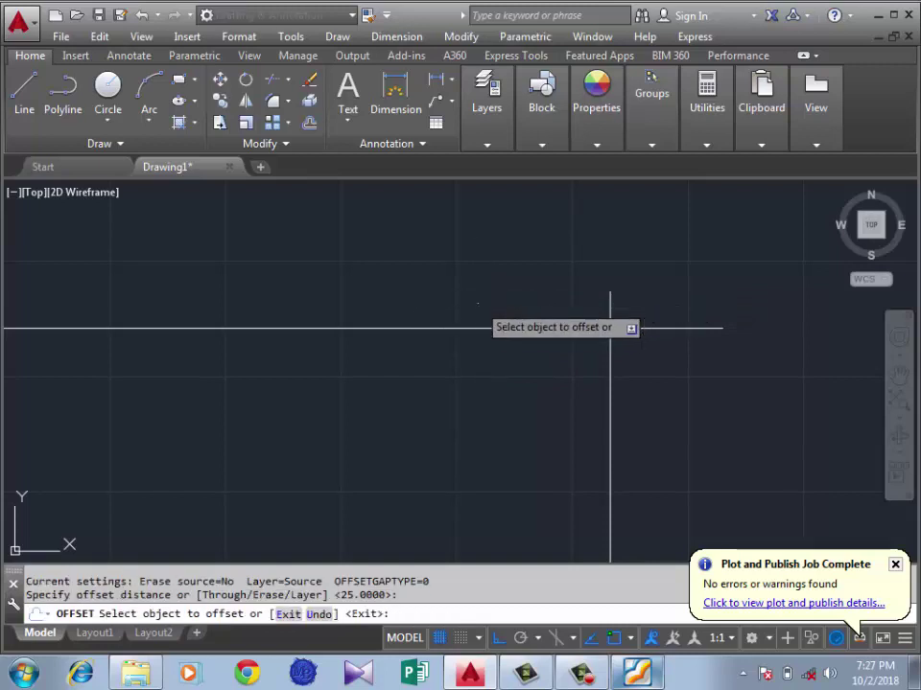
left_click(476, 314)
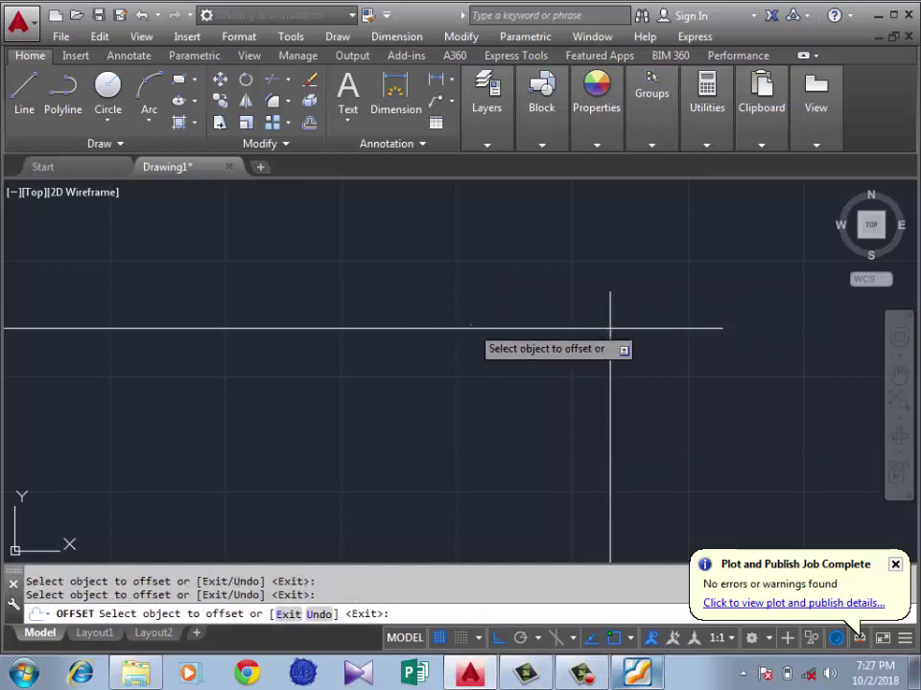
right_click(406, 279)
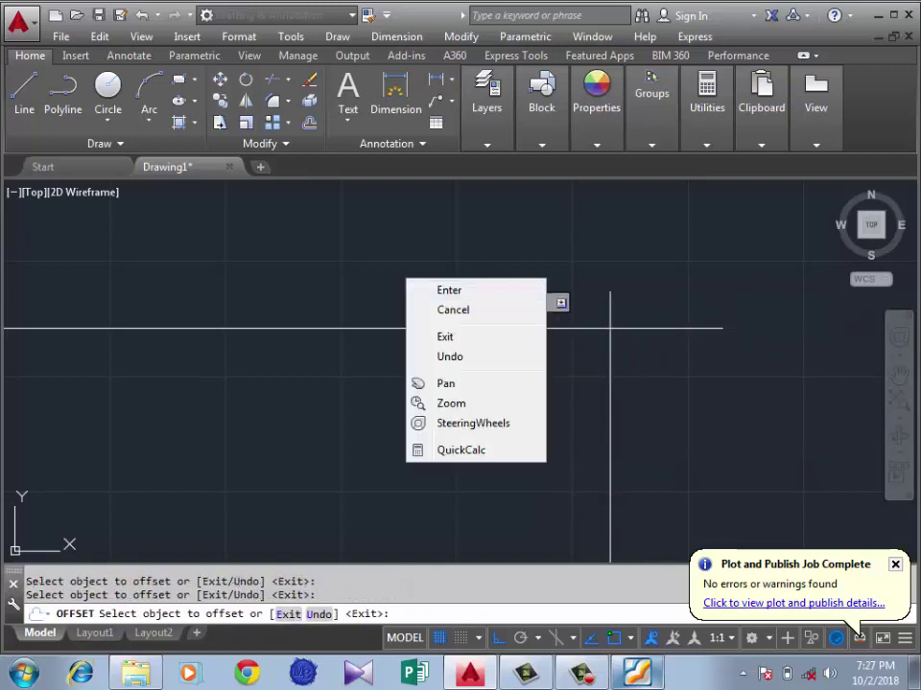
key("Escape")
key("Escape")
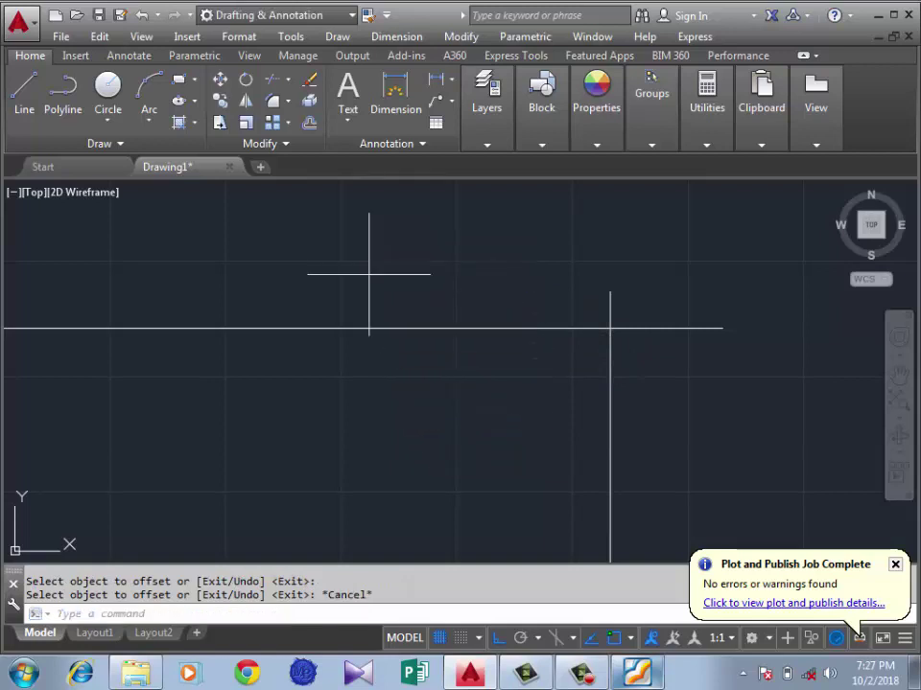
right_click(368, 274)
left_click(421, 589)
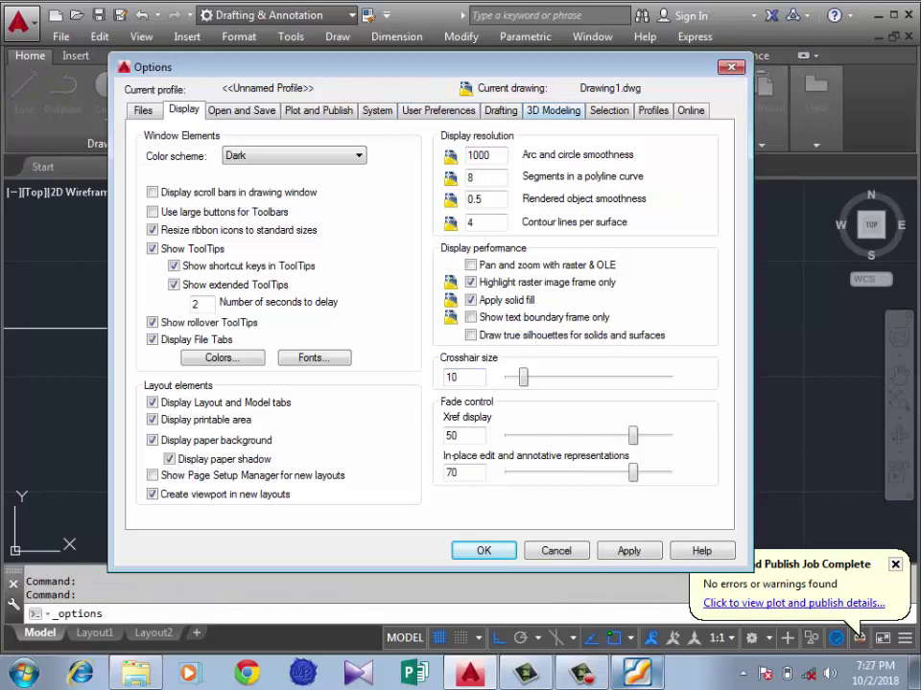
- Enlarge the AutoSnap marker on Drafting and the pickbox on Selection, then apply with OK
left_click(553, 110)
left_click(500, 110)
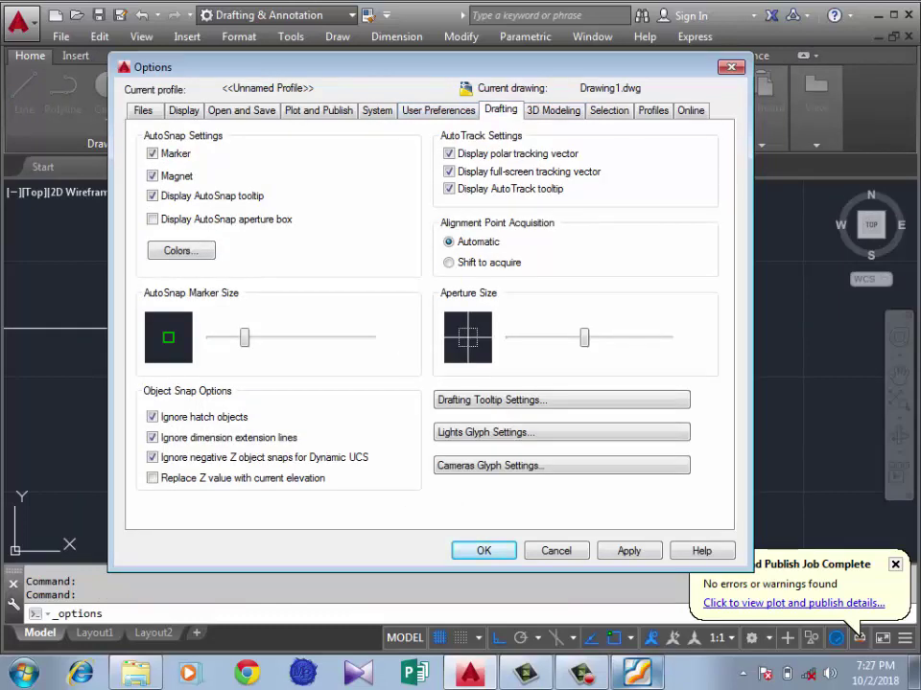
left_click_drag(244, 337, 262, 337)
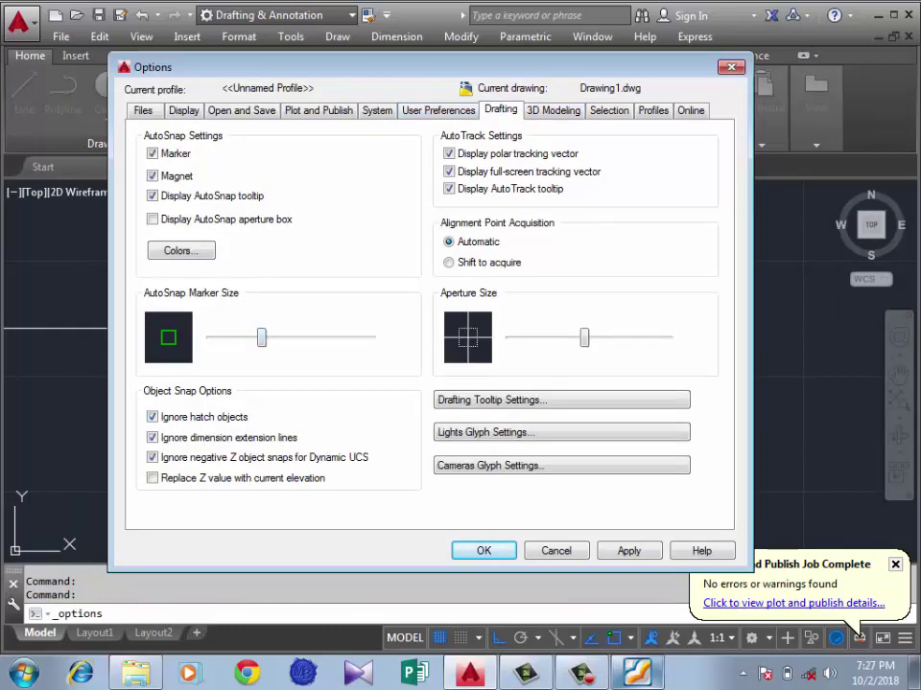
key("ctrl+Tab")
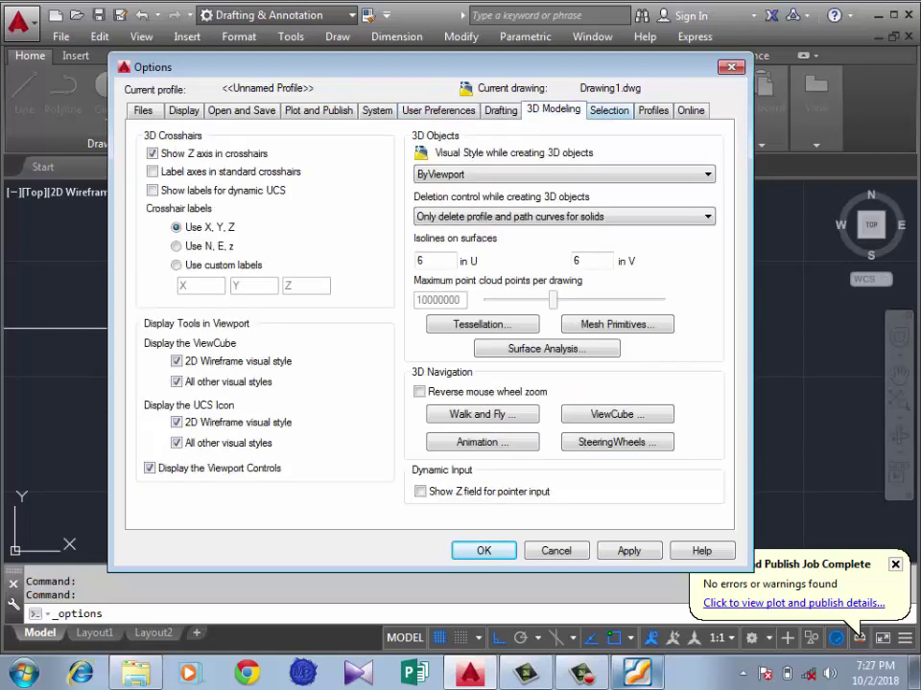
key("ctrl+Tab")
left_click_drag(210, 164, 266, 164)
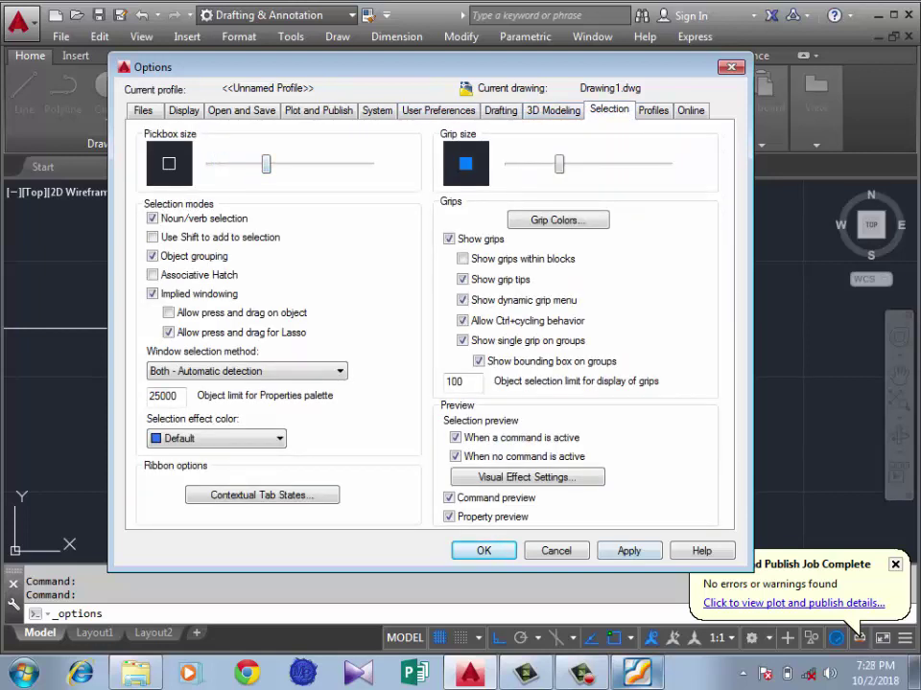
left_click(483, 551)
- Start an Offset with a distance of 5
left_click(525, 381)
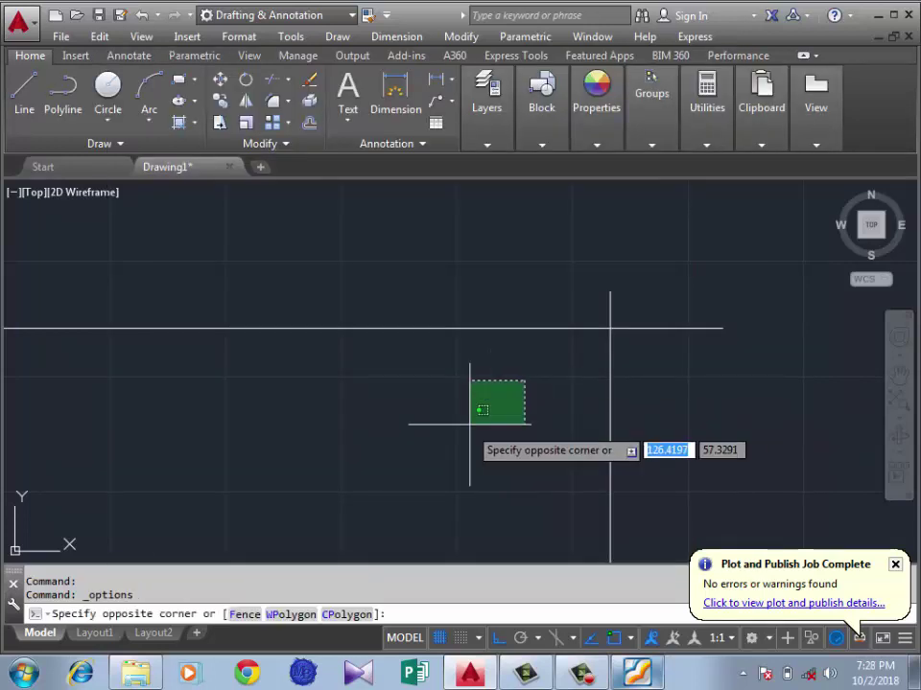
left_click(470, 423)
scroll(590, 326, "down", 3)
type("o")
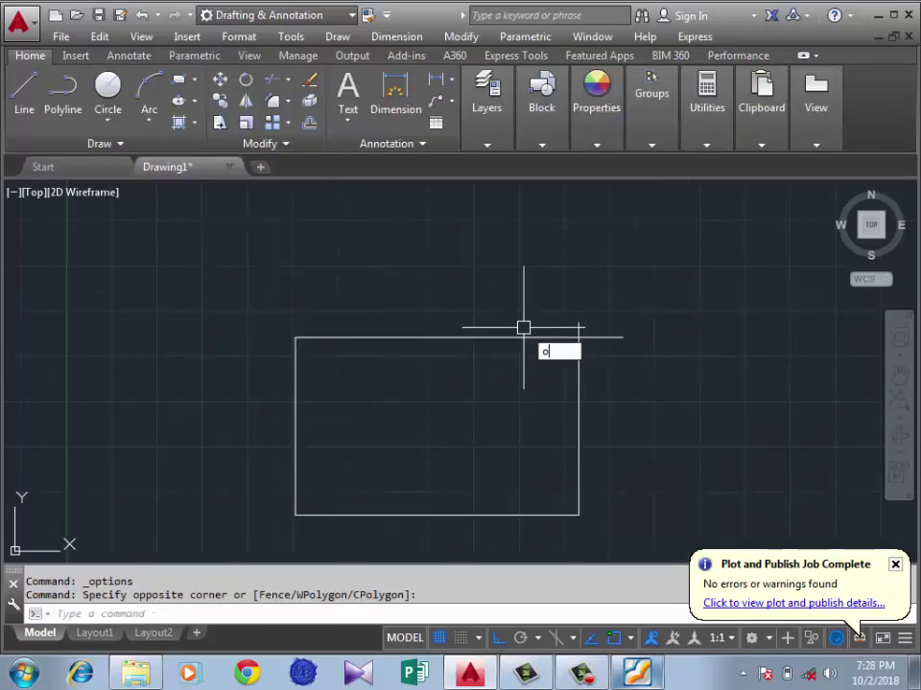
key("Return")
key("Return")
left_click(498, 337)
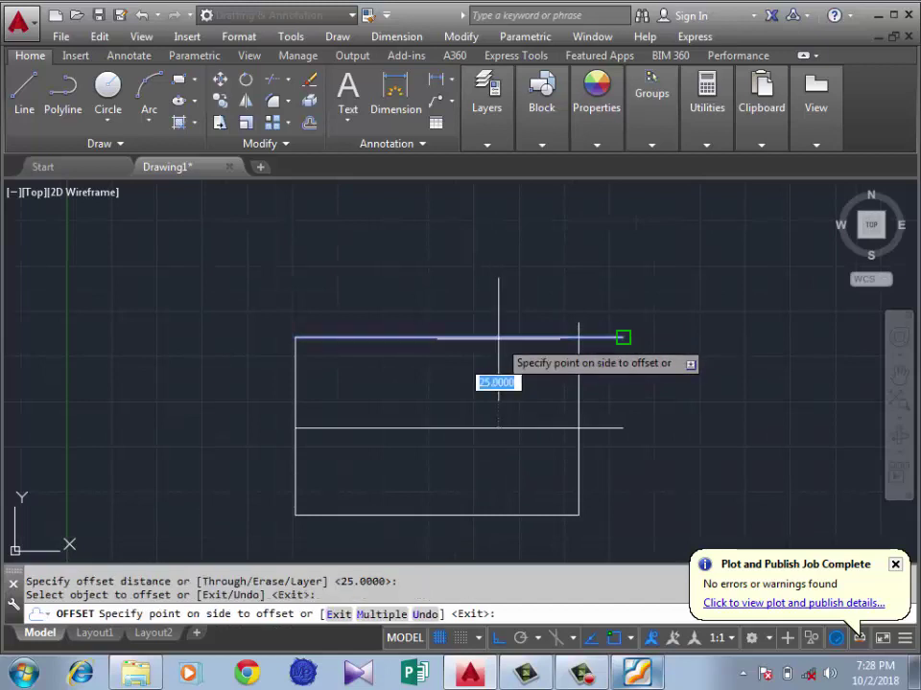
key("Escape")
key("Return")
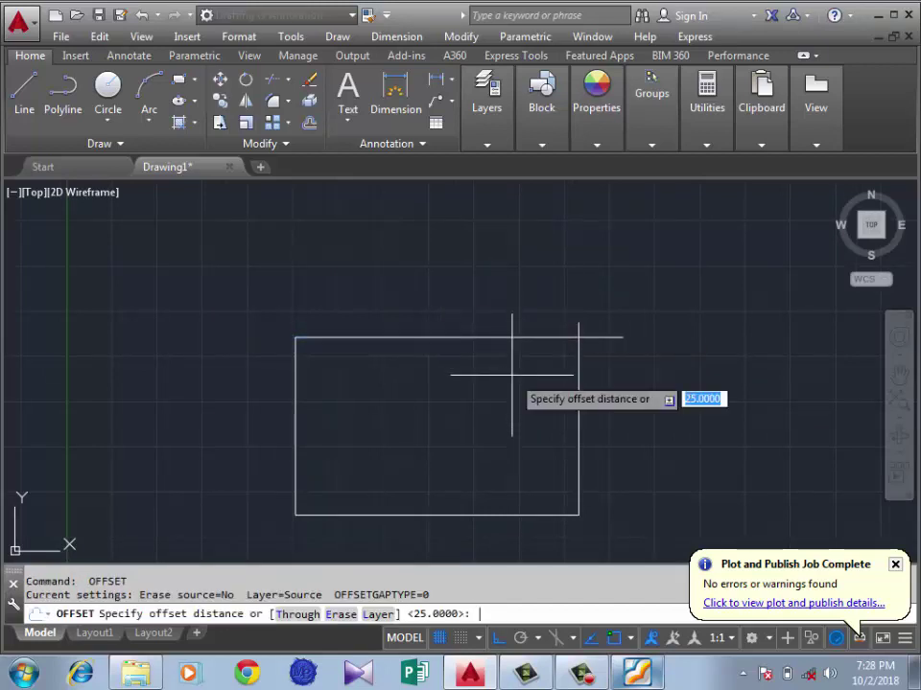
type("5")
key("Return")
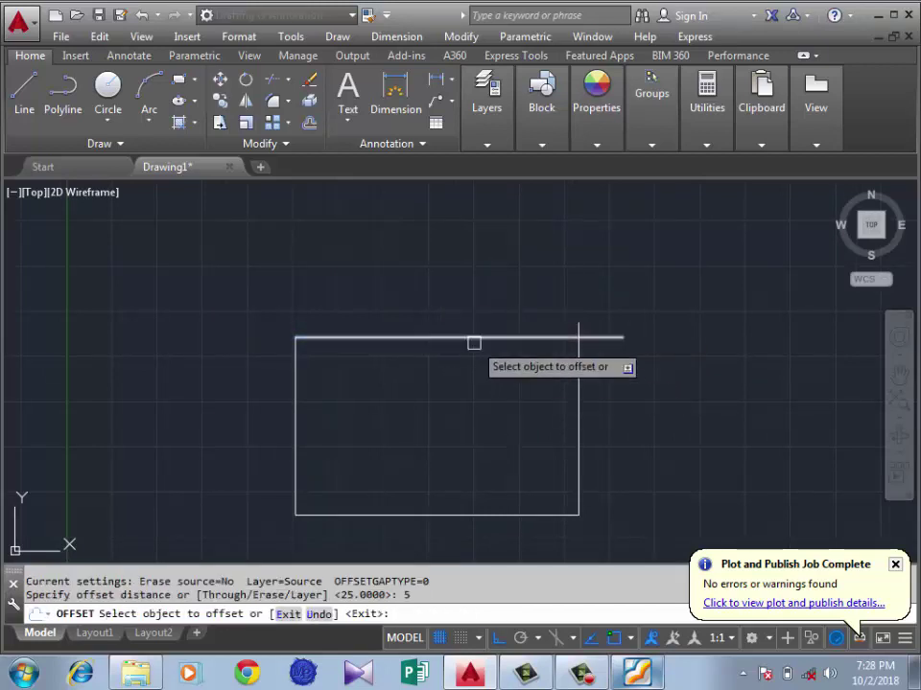
- Offset the rectangle's top, left, bottom and right edges outward by 5
left_click(476, 338)
left_click(477, 298)
left_click(296, 446)
left_click(242, 487)
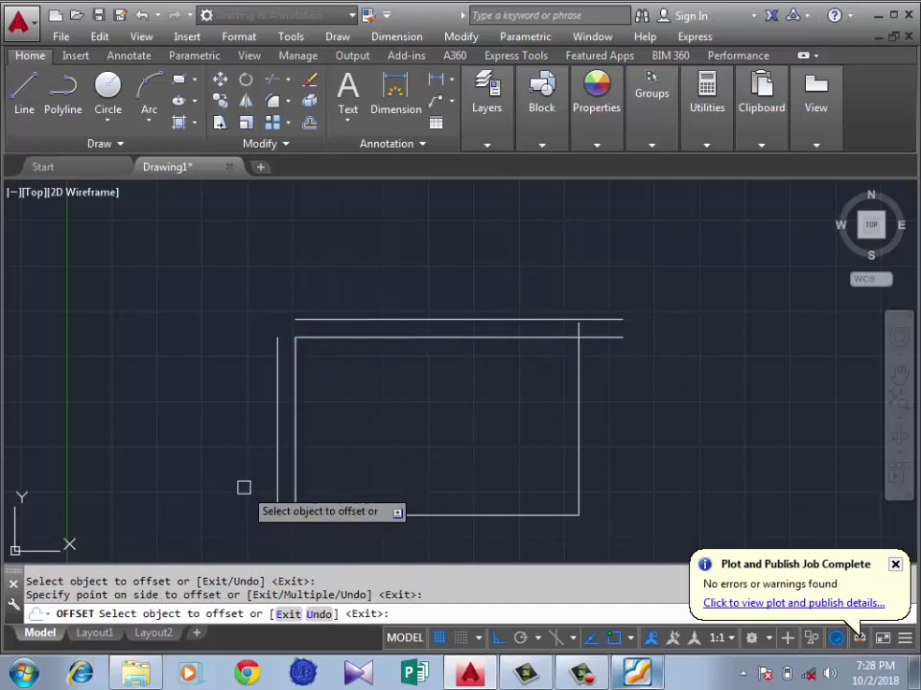
left_click(389, 515)
left_click(385, 525)
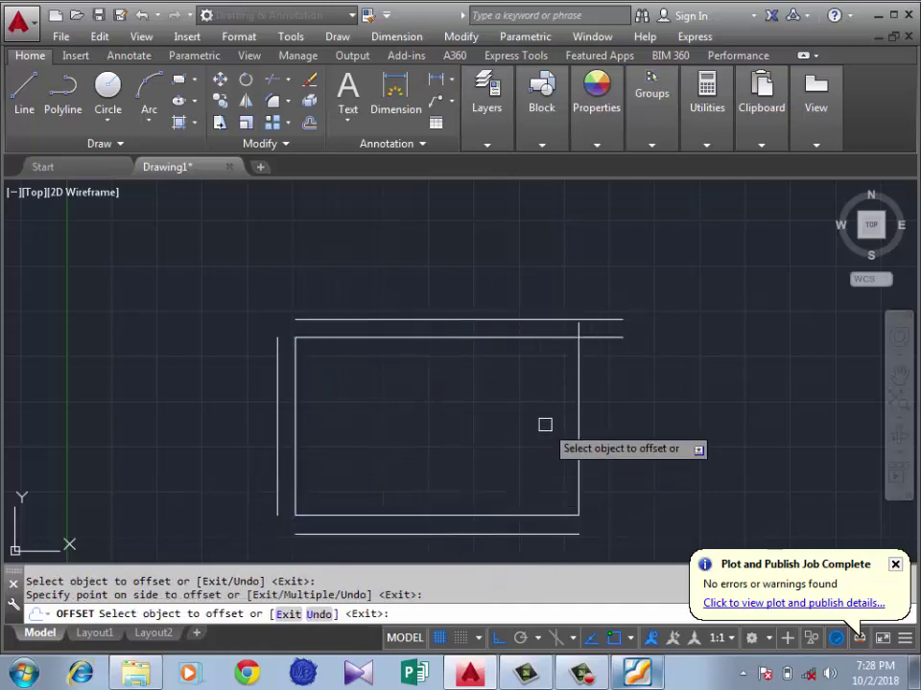
left_click(579, 325)
left_click(650, 371)
key("Return")
- Window-select the rectangle and its four offset lines and erase them
scroll(600, 283, "down", 2)
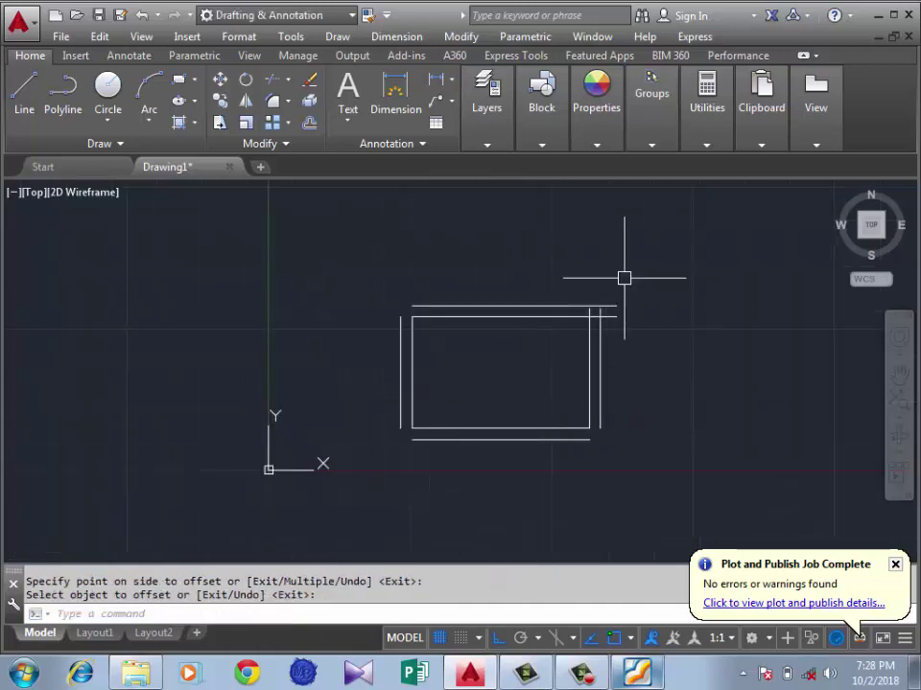
scroll(612, 290, "up", 2)
scroll(573, 277, "down", 2)
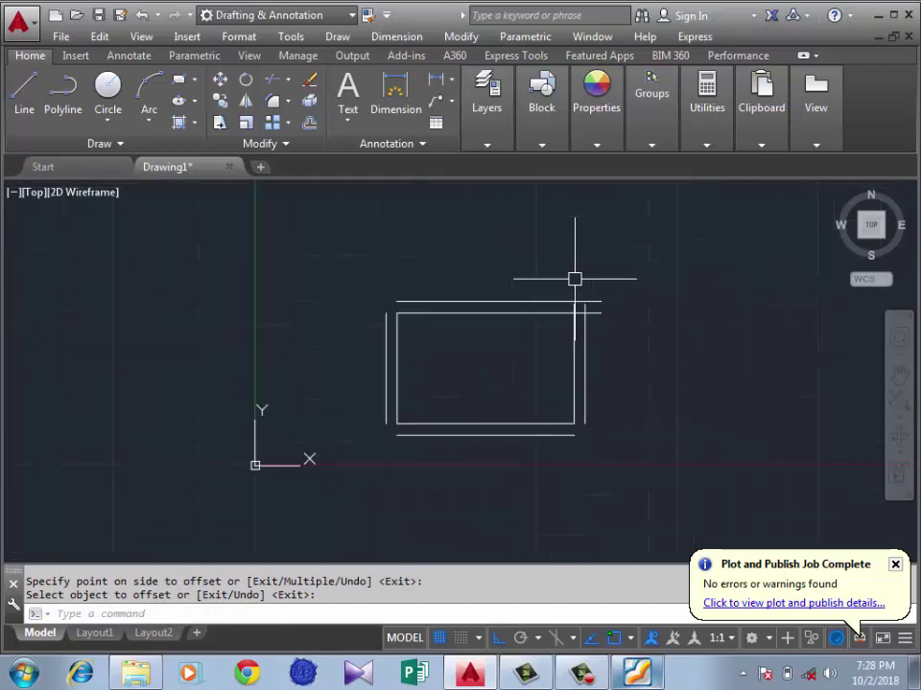
scroll(587, 296, "up", 2)
scroll(580, 309, "up", 2)
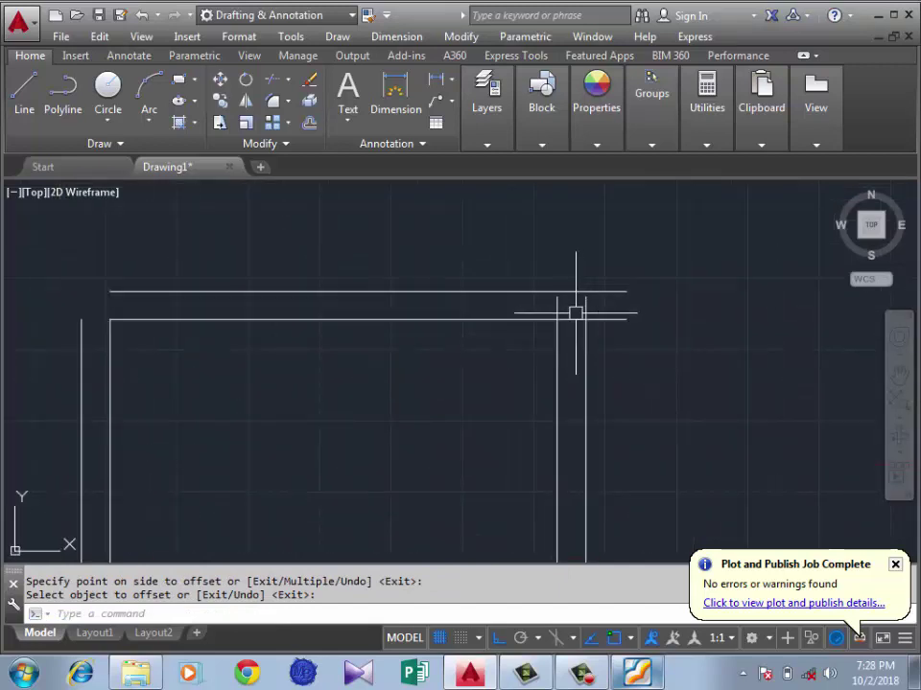
scroll(381, 305, "down", 3)
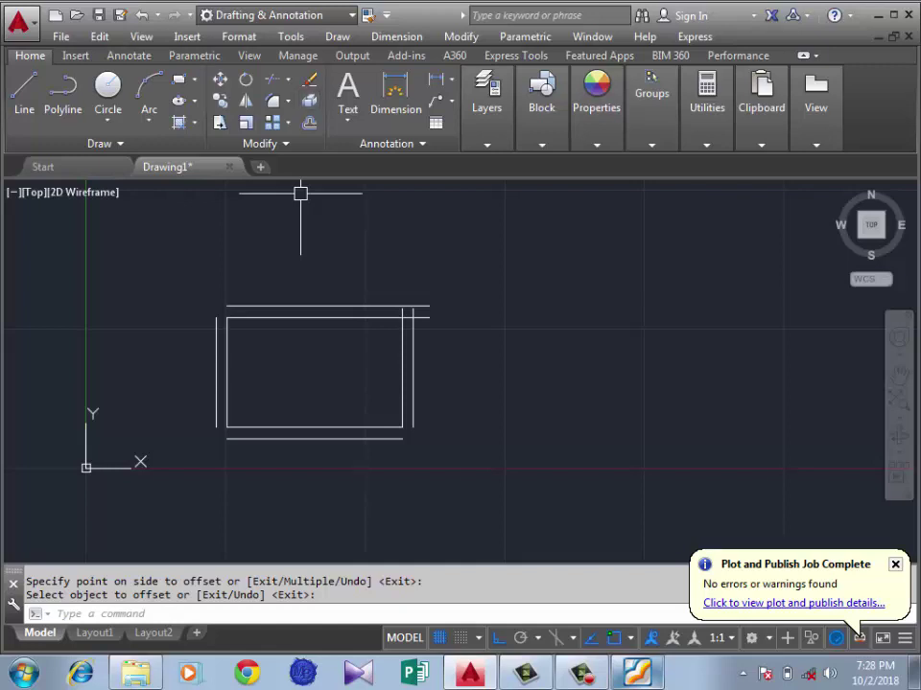
scroll(331, 359, "up", 2)
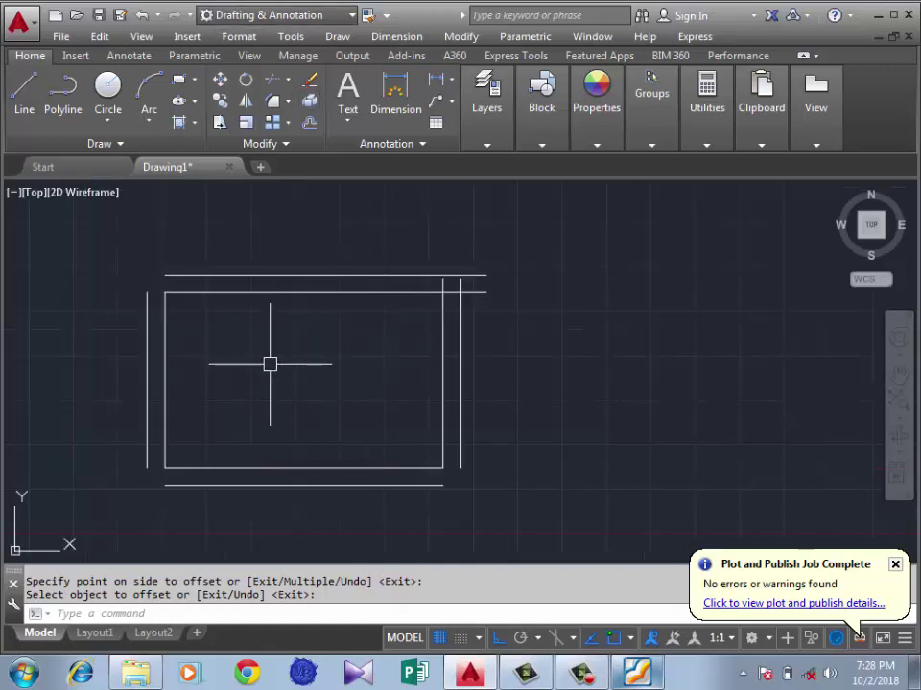
scroll(261, 362, "down", 2)
left_click(440, 256)
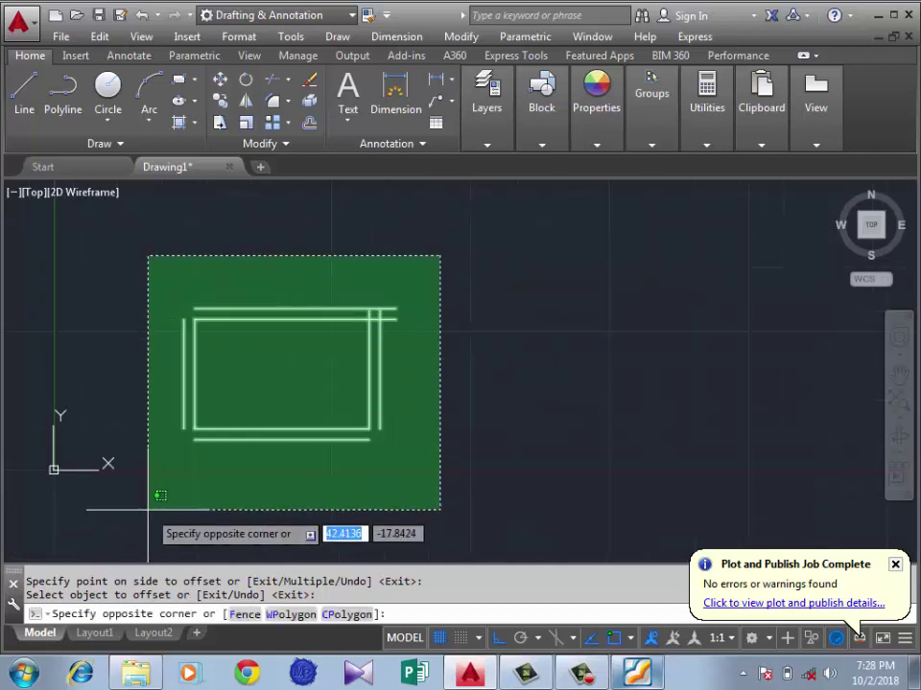
left_click(148, 509)
key("Delete")
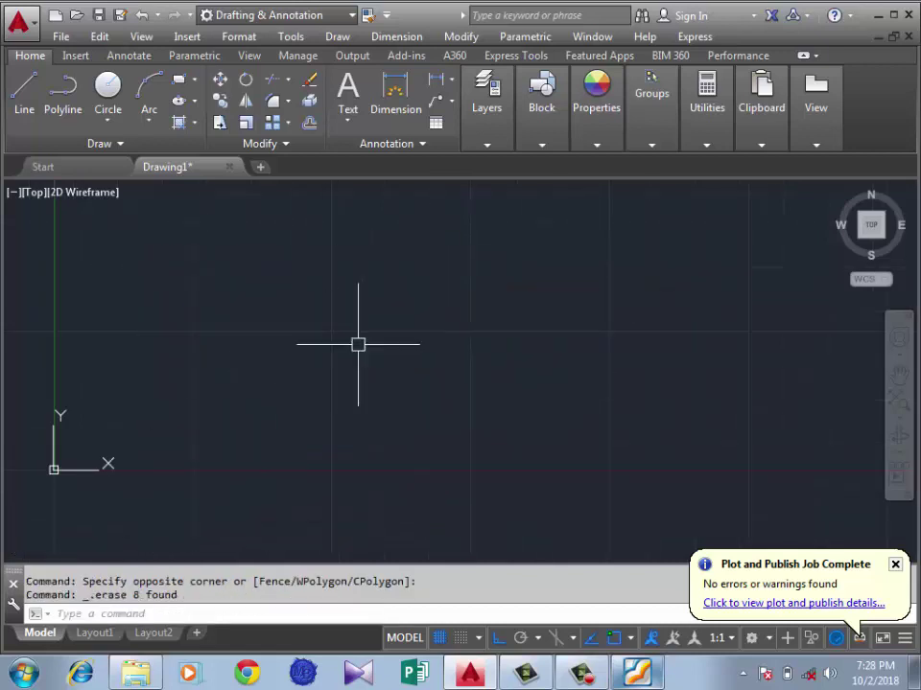
- Draw a stepped STANDARD multiline zigzagging through seven points across the canvas
scroll(378, 318, "down", 2)
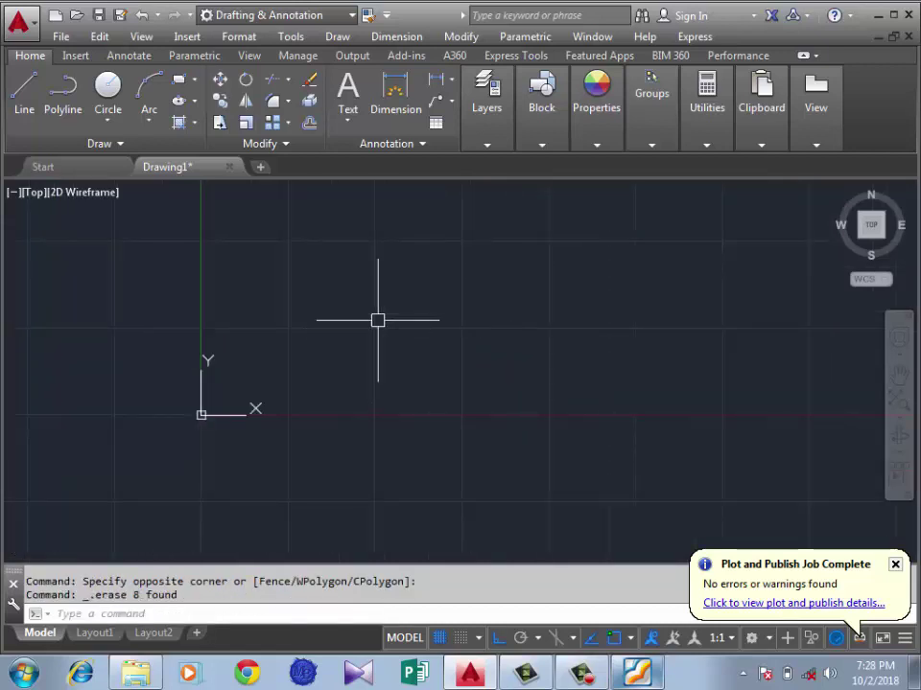
scroll(426, 282, "up", 2)
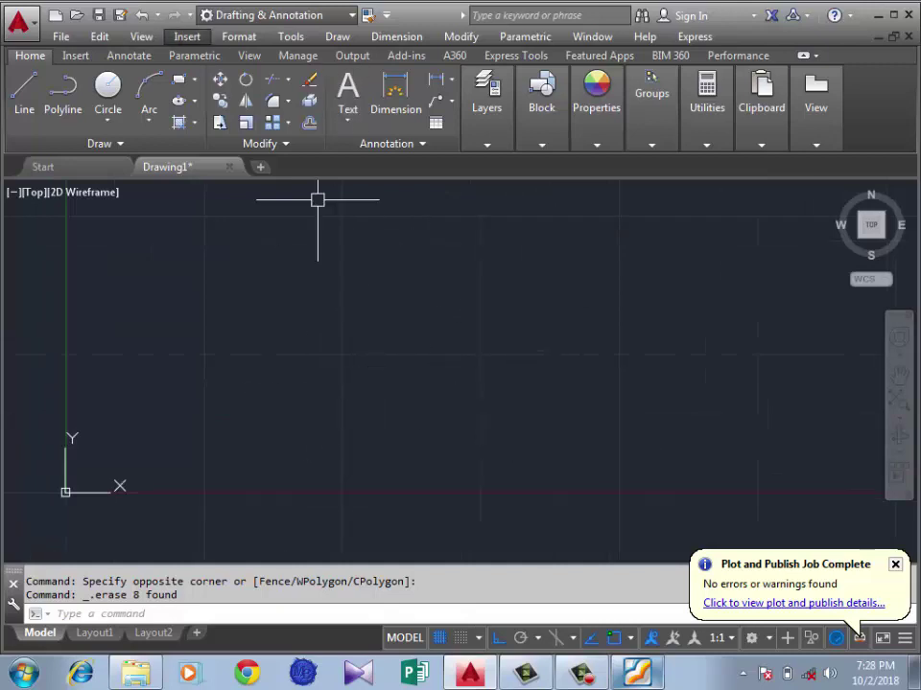
left_click(529, 280)
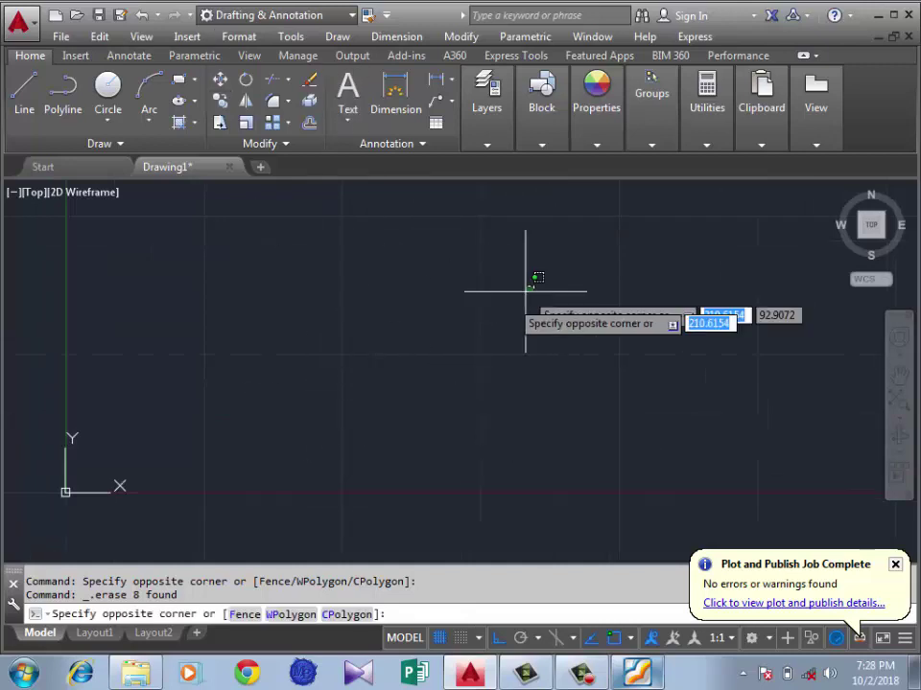
left_click(403, 363)
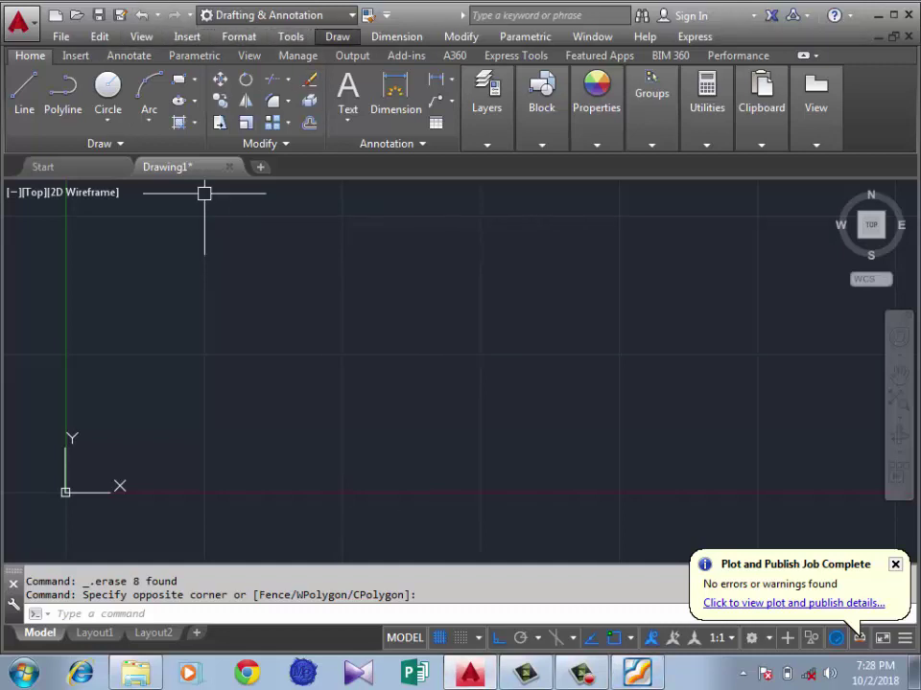
left_click(336, 36)
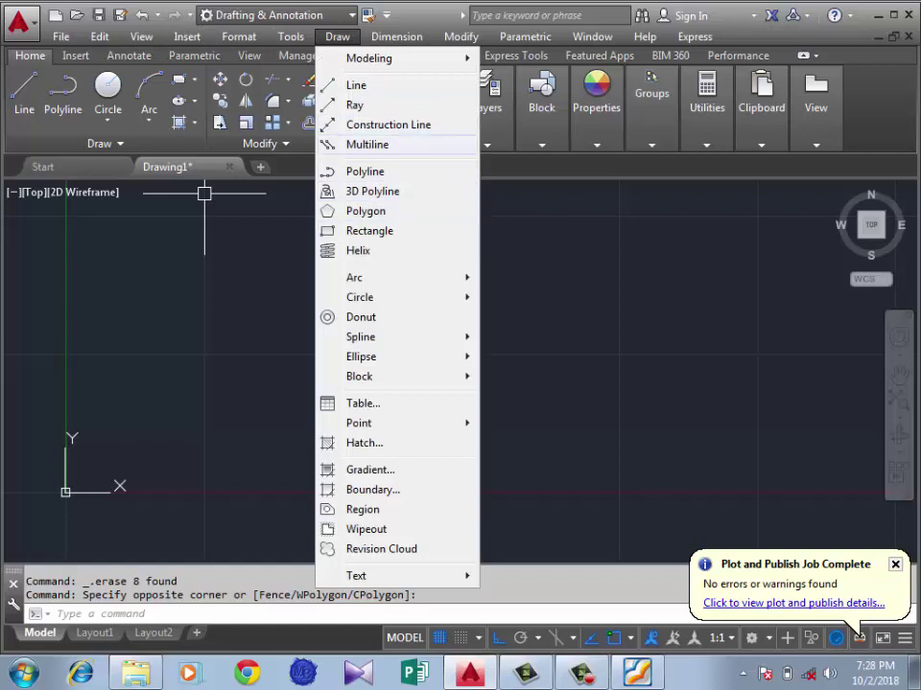
left_click(368, 144)
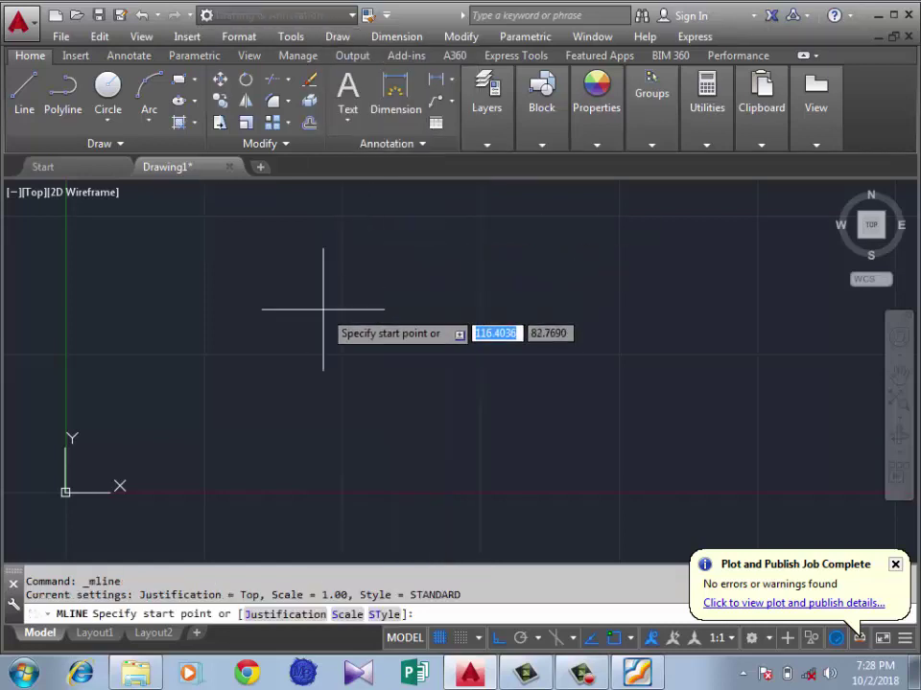
left_click(224, 317)
left_click(412, 317)
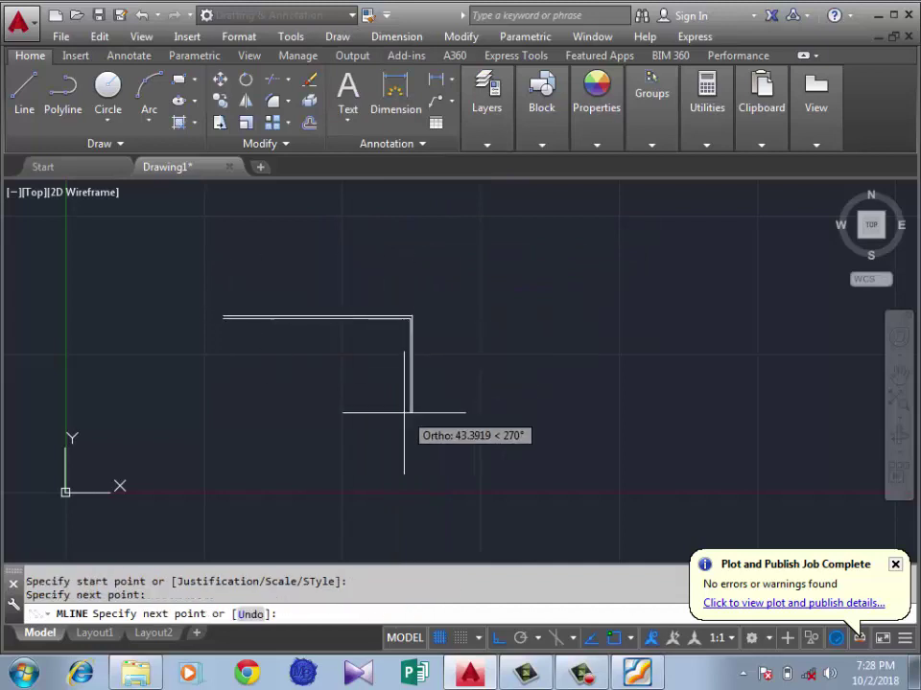
left_click(412, 418)
left_click(564, 418)
left_click(564, 272)
left_click(706, 272)
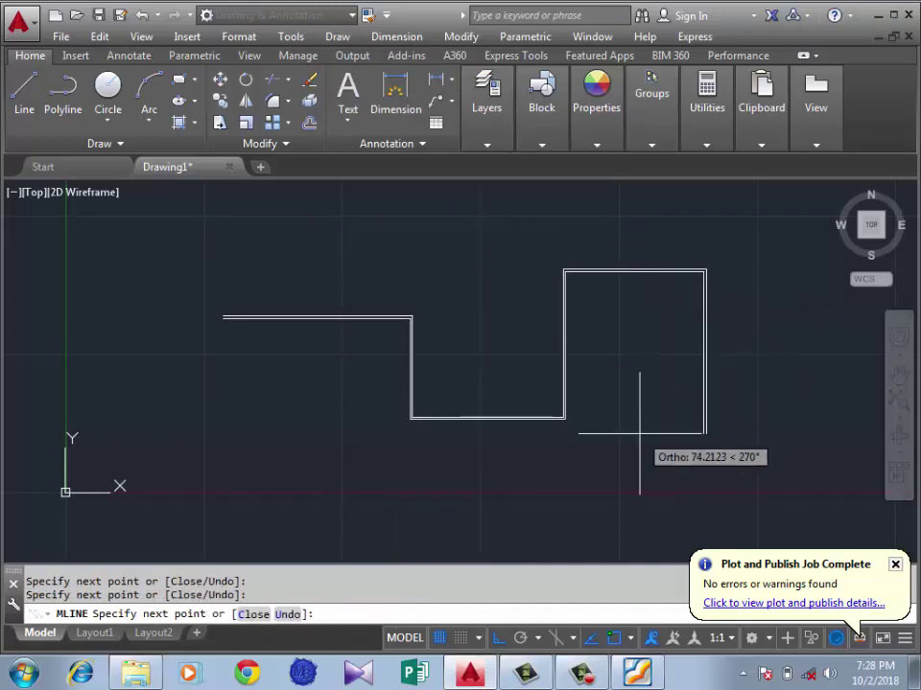
left_click(638, 419)
key("Return")
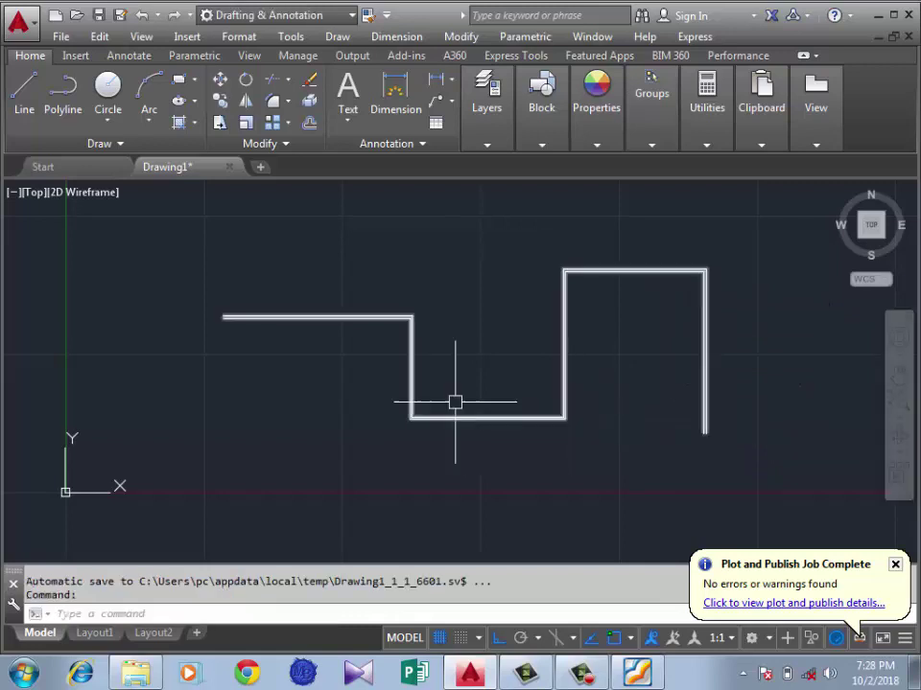
- Select the whole multiline with a selection window
scroll(473, 416, "up", 4)
scroll(474, 414, "up", 2)
scroll(419, 459, "down", 4)
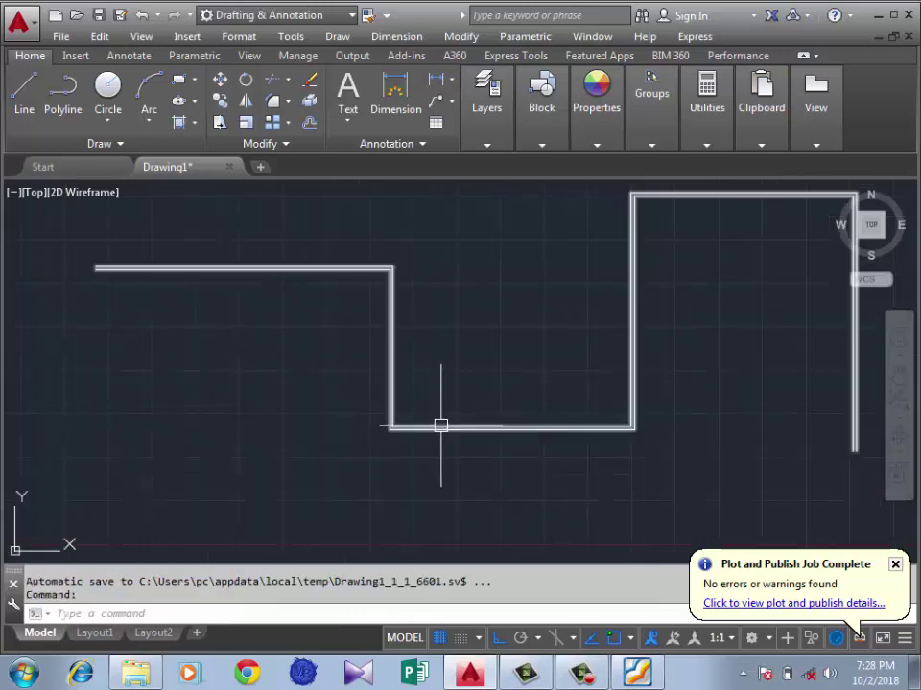
scroll(447, 429, "down", 4)
scroll(510, 384, "up", 2)
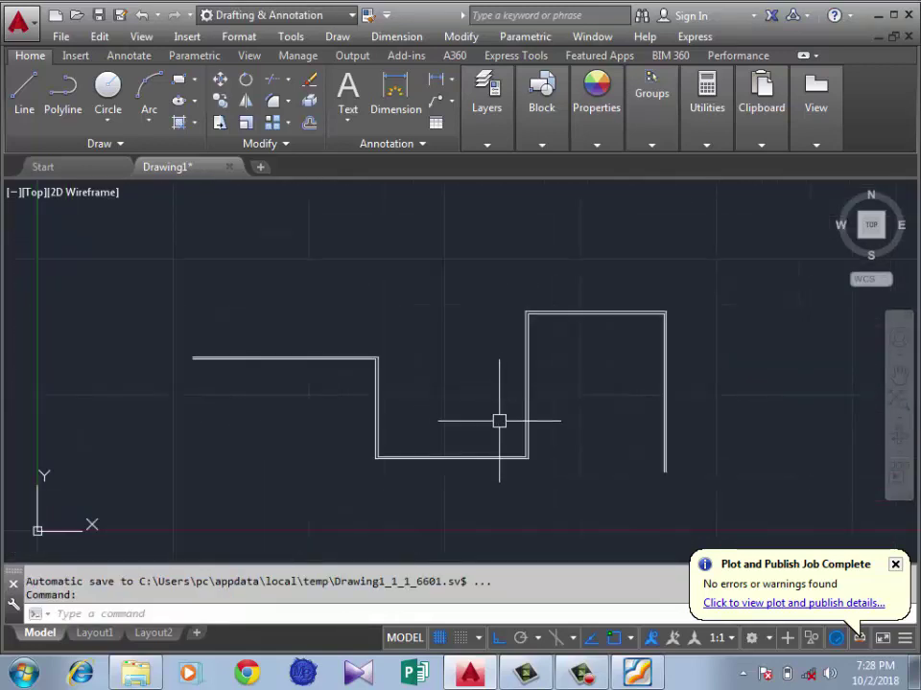
scroll(496, 402, "down", 2)
scroll(494, 392, "up", 2)
left_click_drag(486, 406, 390, 497)
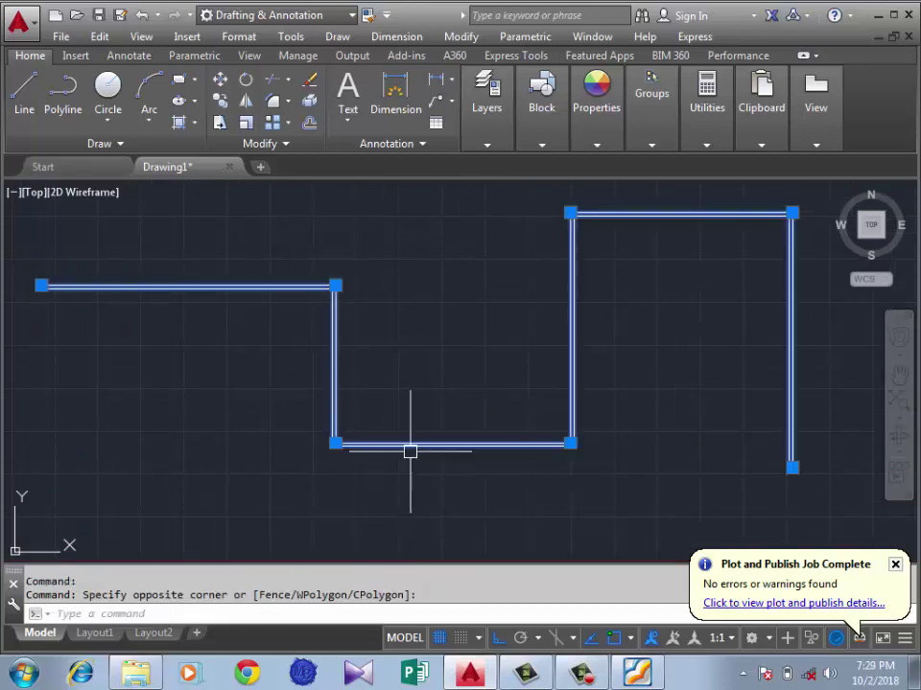
- Erase the multiline and open Format > Multiline Style showing the STANDARD style
key("Delete")
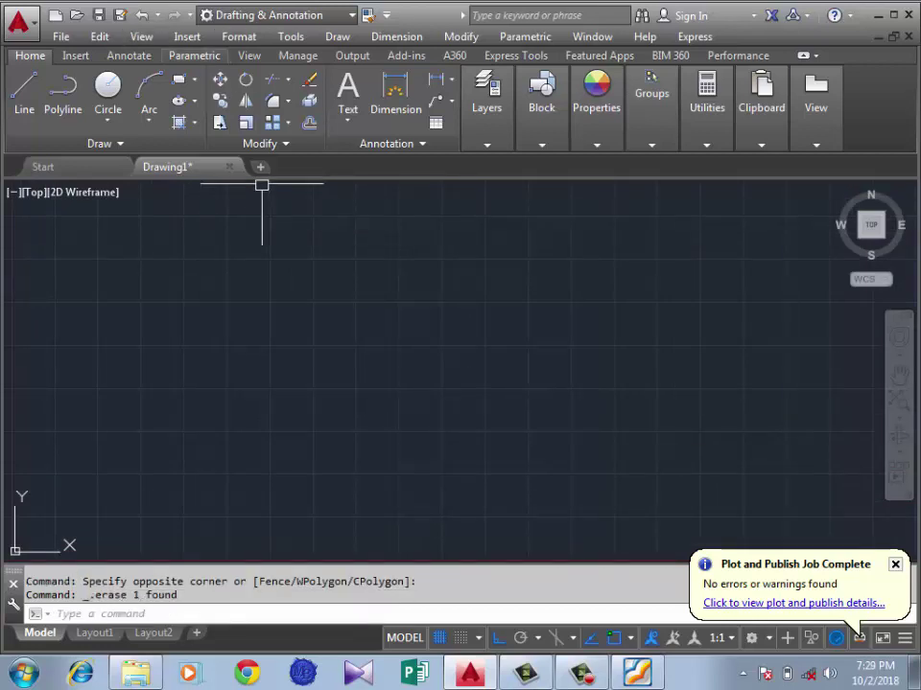
left_click(239, 36)
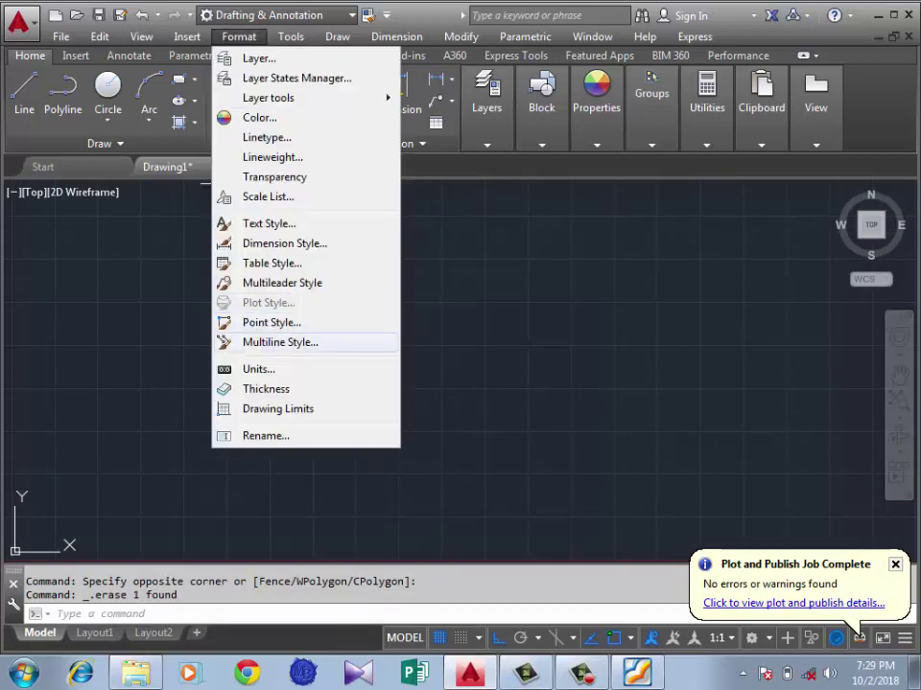
left_click(280, 343)
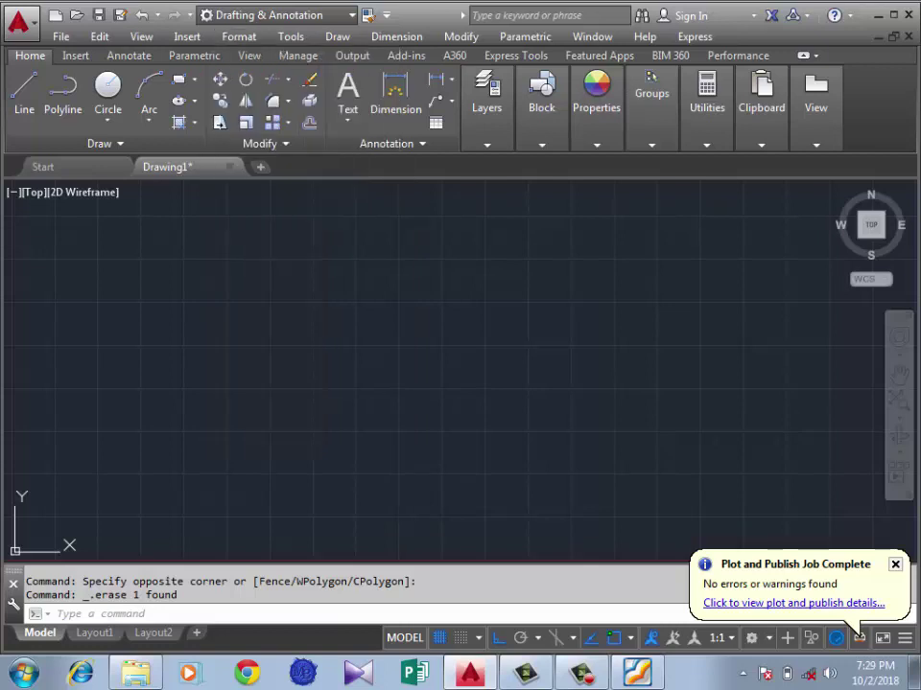
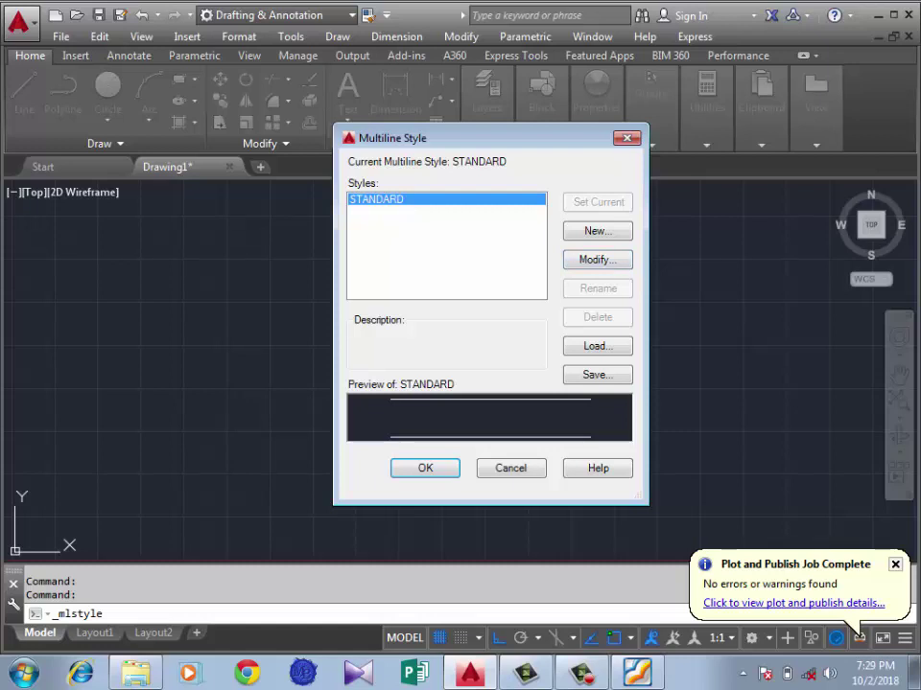
- Leave STANDARD unchanged and create a new multiline style named 'asad'
left_click(597, 260)
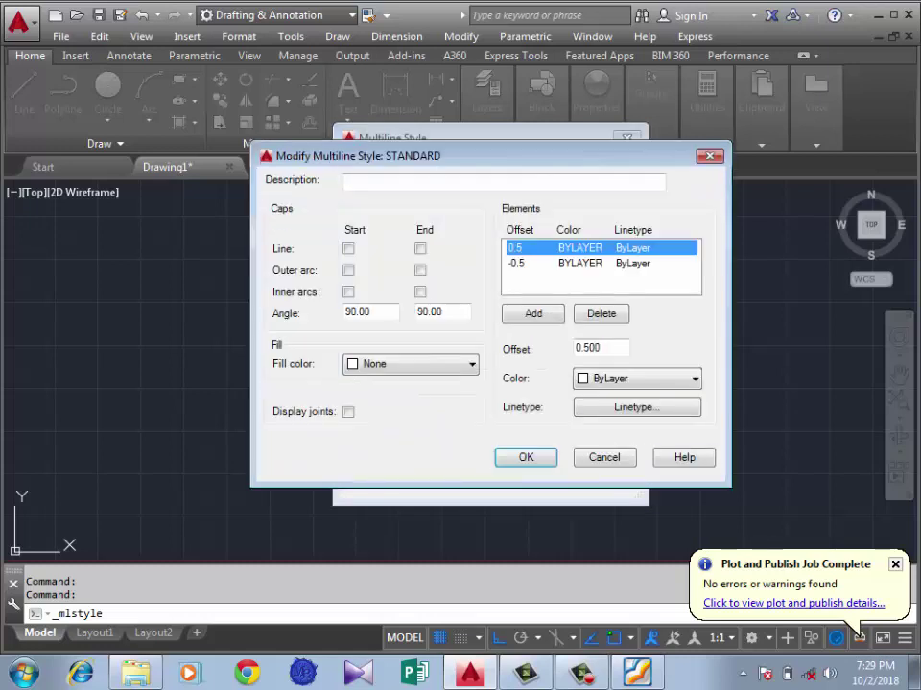
key("Escape")
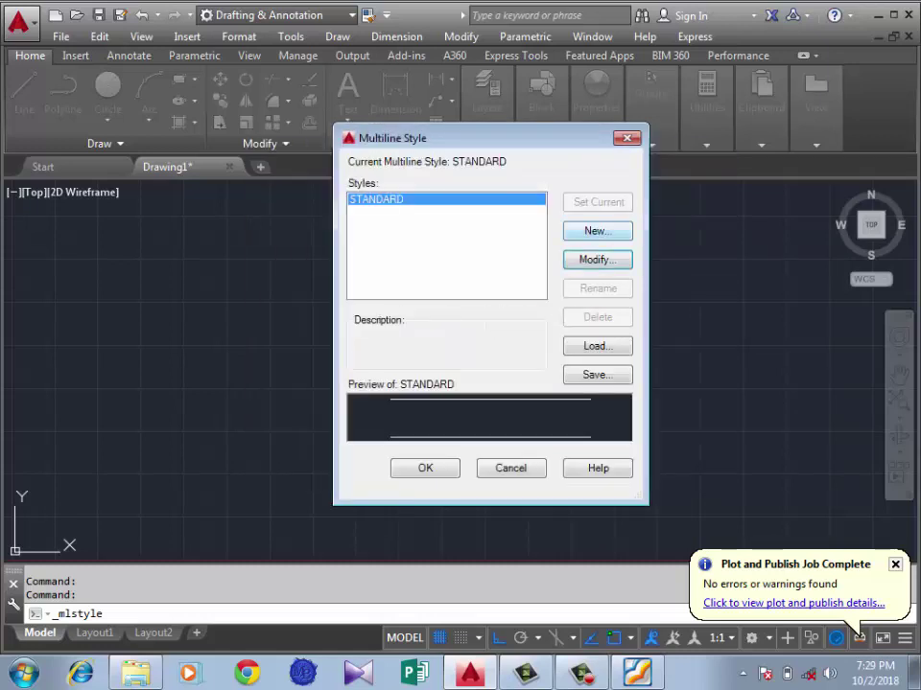
left_click(597, 232)
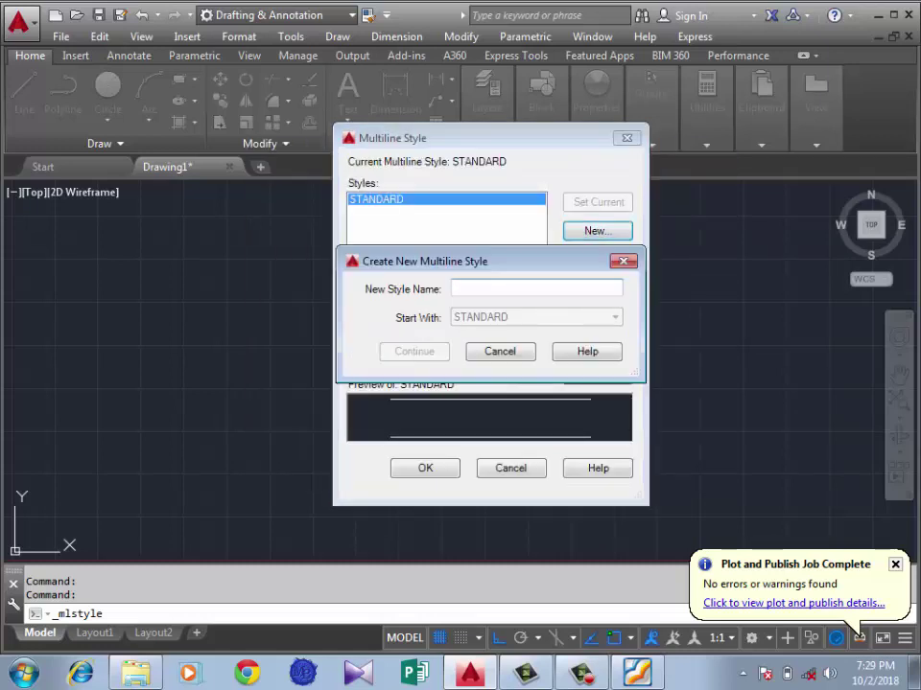
type("asad")
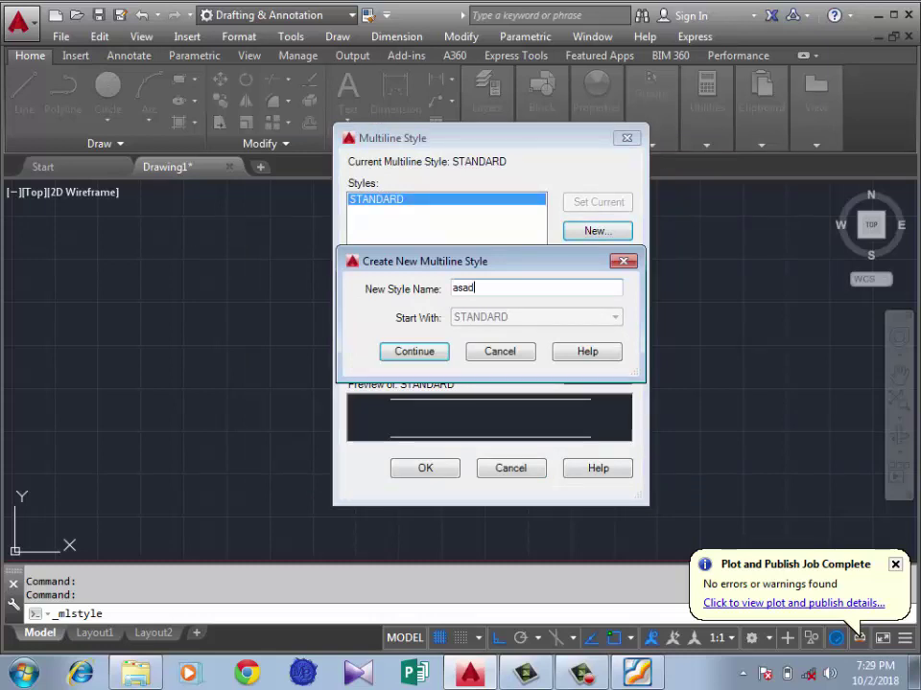
key("Return")
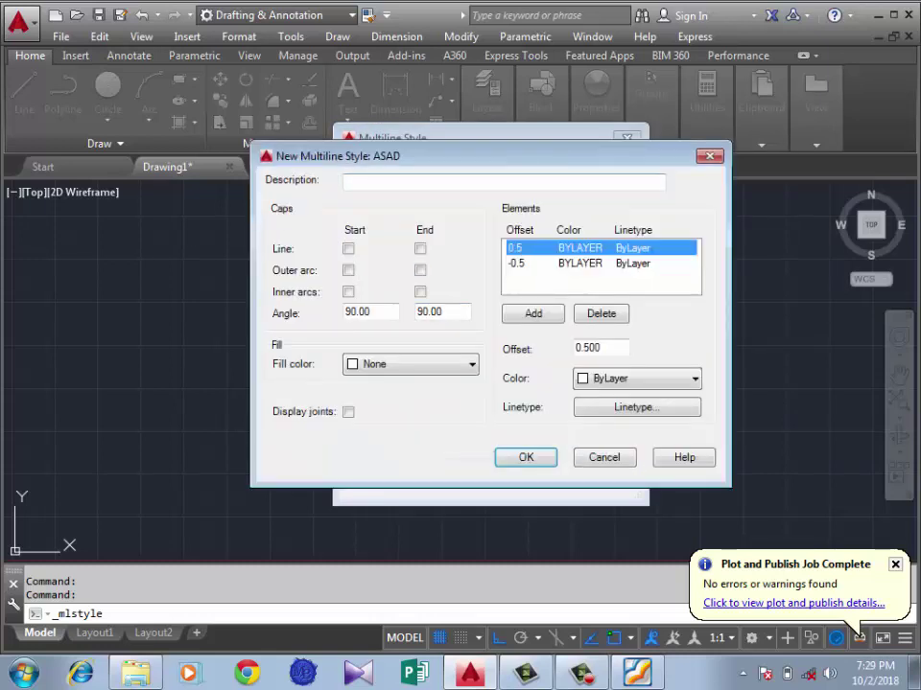
mouse_move(431, 155)
left_mouse_down()
mouse_move(250, 164)
mouse_move(125, 190)
mouse_move(566, 56)
mouse_move(722, 55)
mouse_move(144, 83)
mouse_move(424, 46)
left_mouse_up()
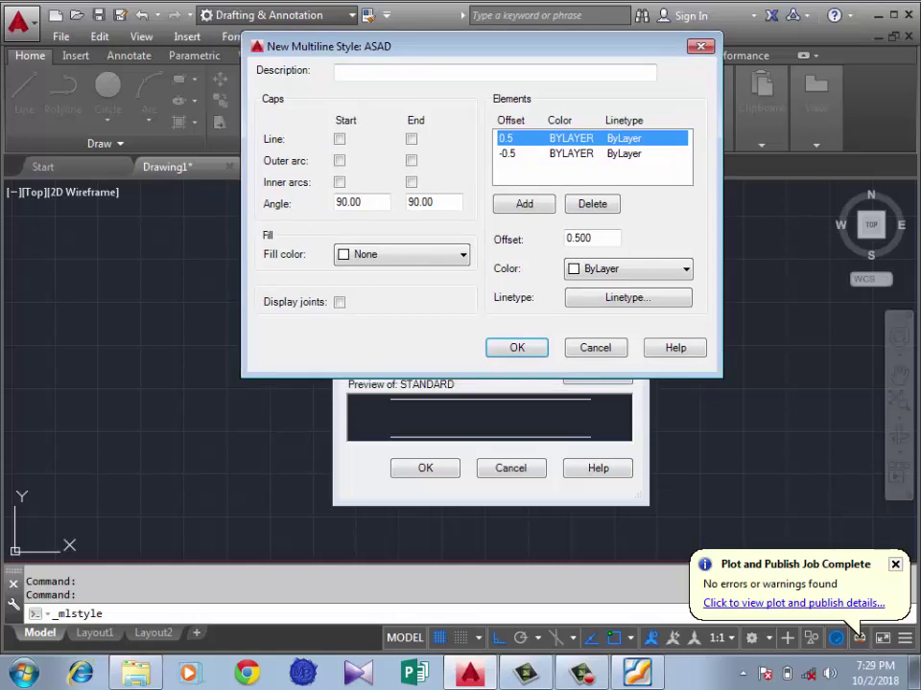
left_click(340, 139)
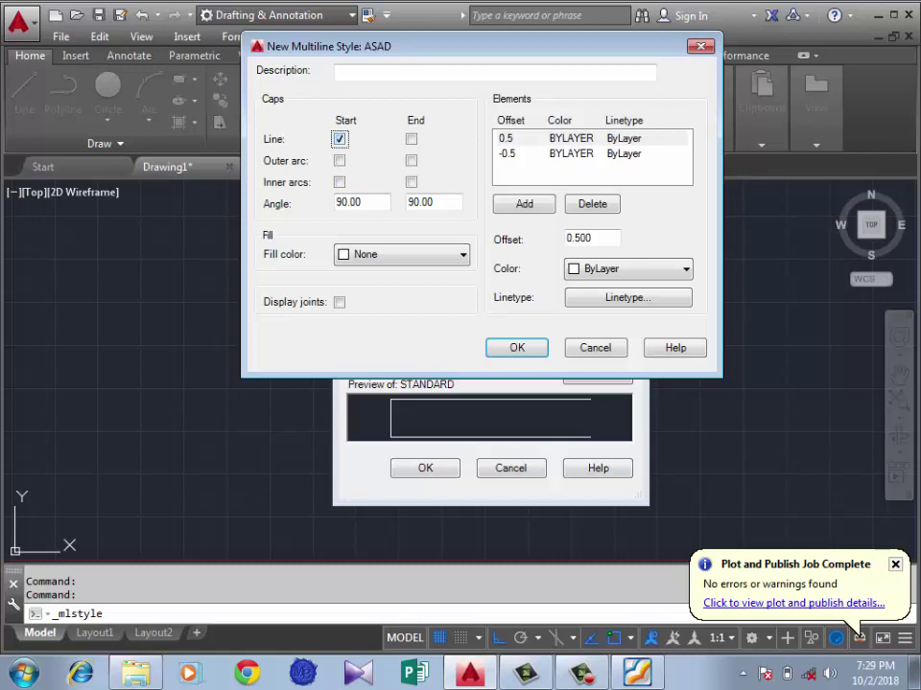
left_click(411, 139)
left_click(340, 139)
left_click(411, 139)
left_click(339, 161)
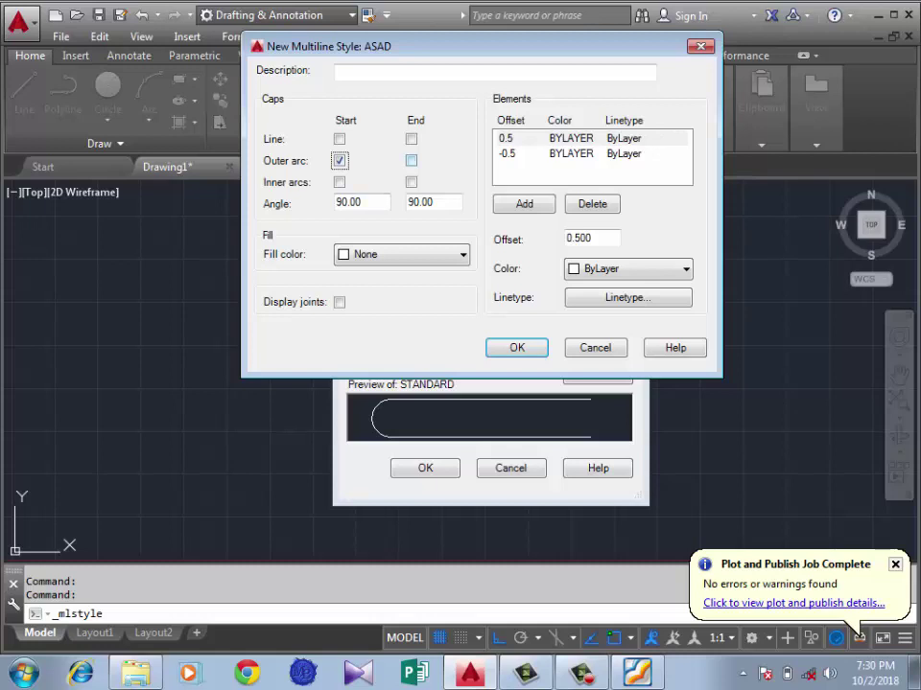
left_click(411, 160)
left_click(340, 160)
left_click(410, 160)
left_click(339, 181)
left_click(410, 181)
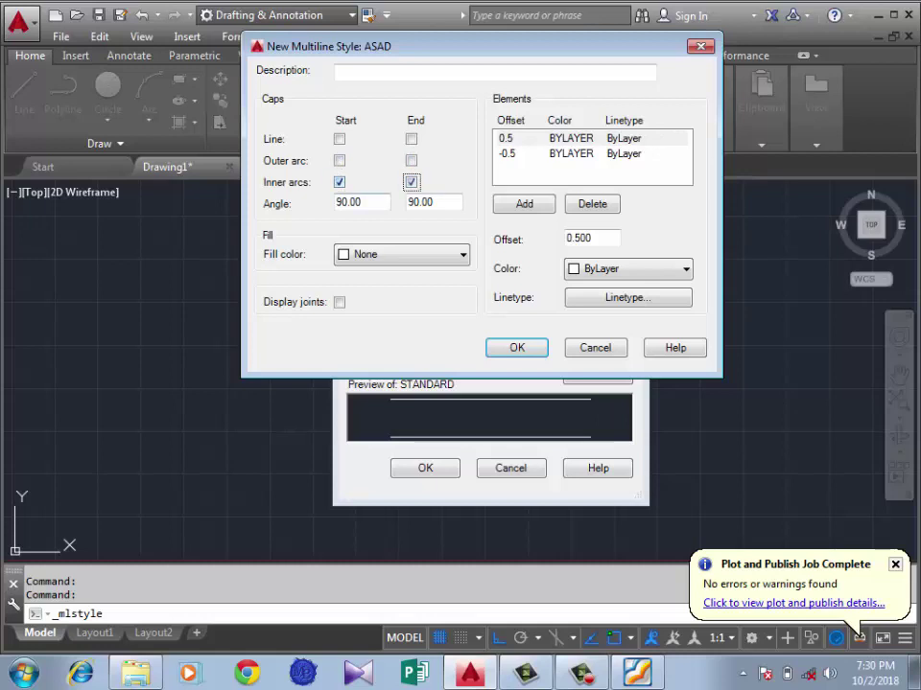
left_click(410, 181)
left_click(340, 181)
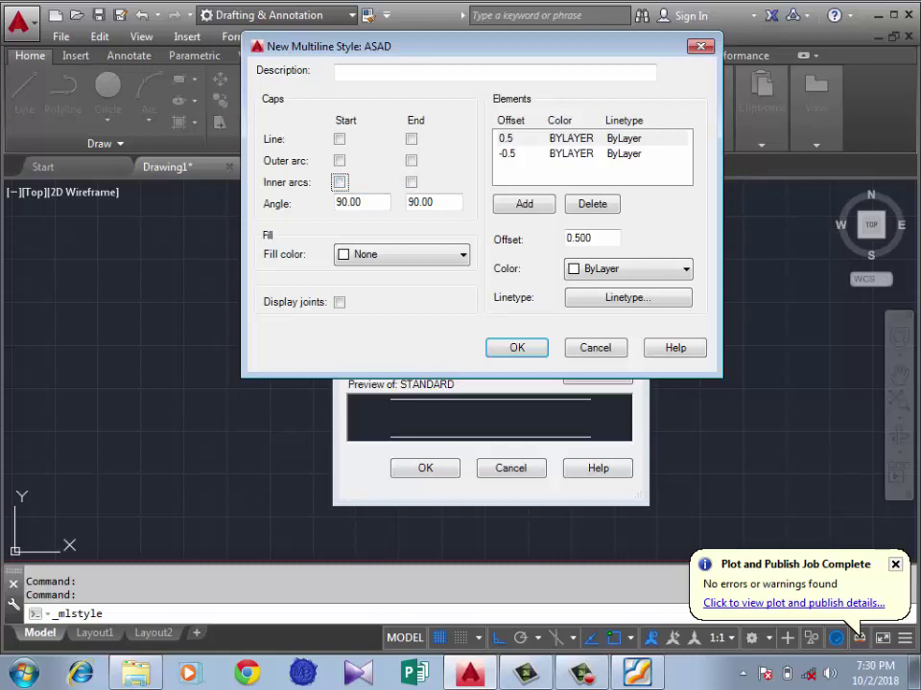
key("Tab")
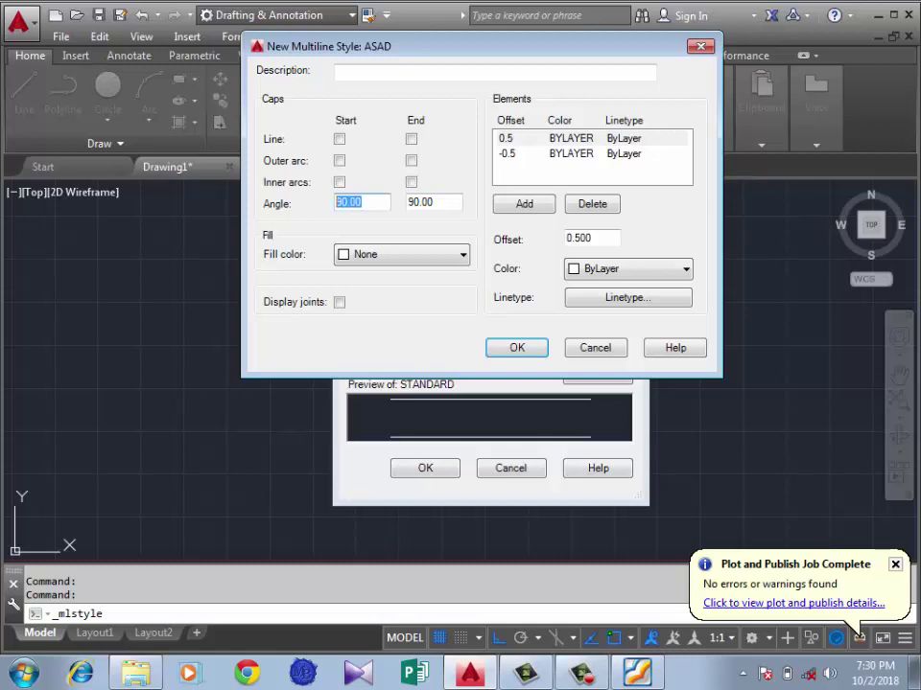
- Try start angle values 180, 90 and 45 for the ASAD style
type("180")
key("Tab")
type("9")
type("0")
key("shift+Home")
type("45")
key("Tab")
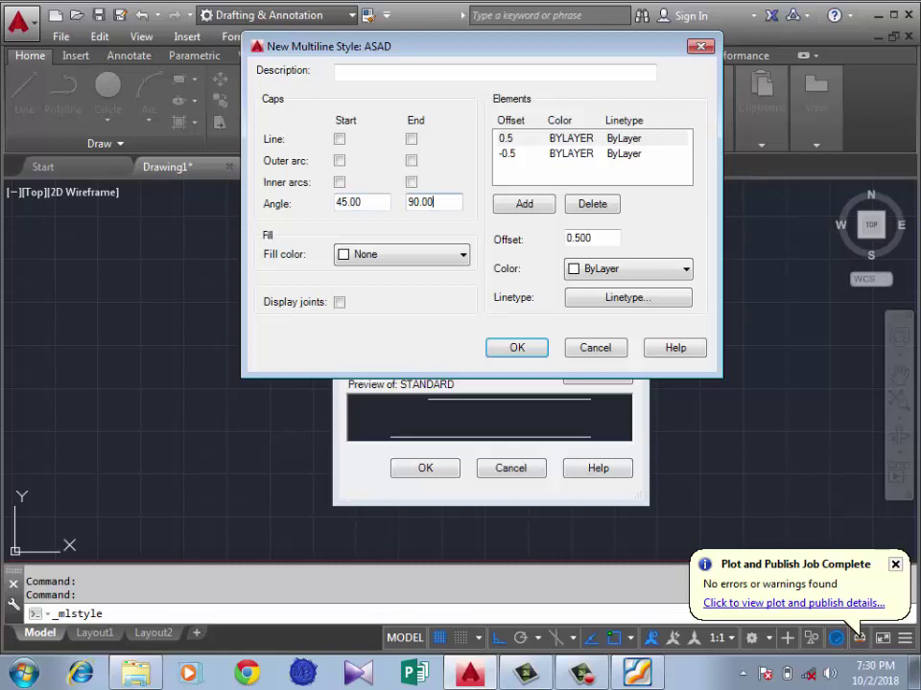
- Toggle line caps and outer arc caps at both ends, ending with no caps
left_click(339, 139)
left_click(410, 139)
left_click(338, 139)
left_click(411, 139)
left_click(339, 160)
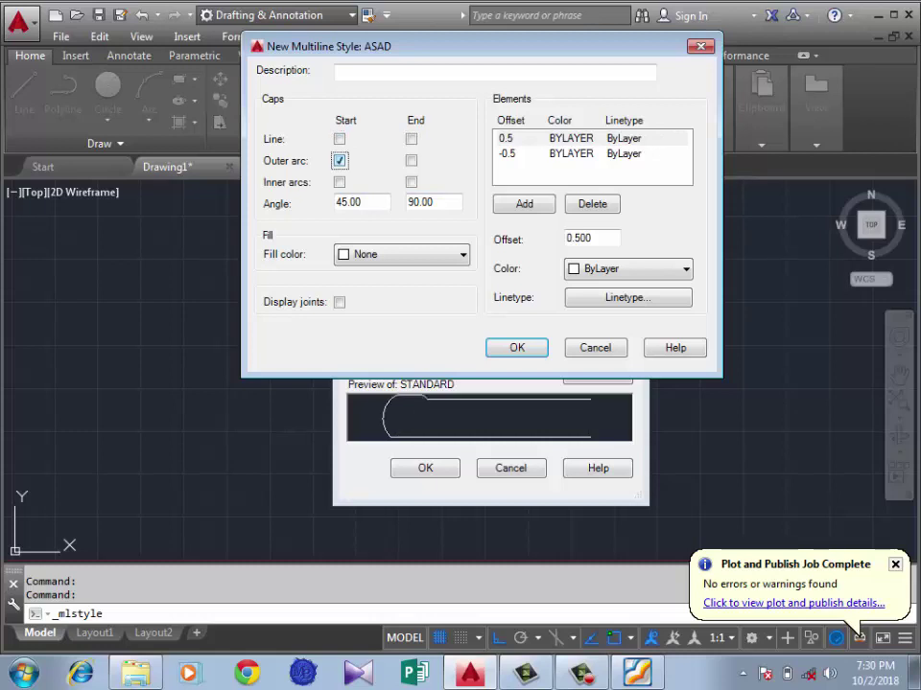
left_click(411, 160)
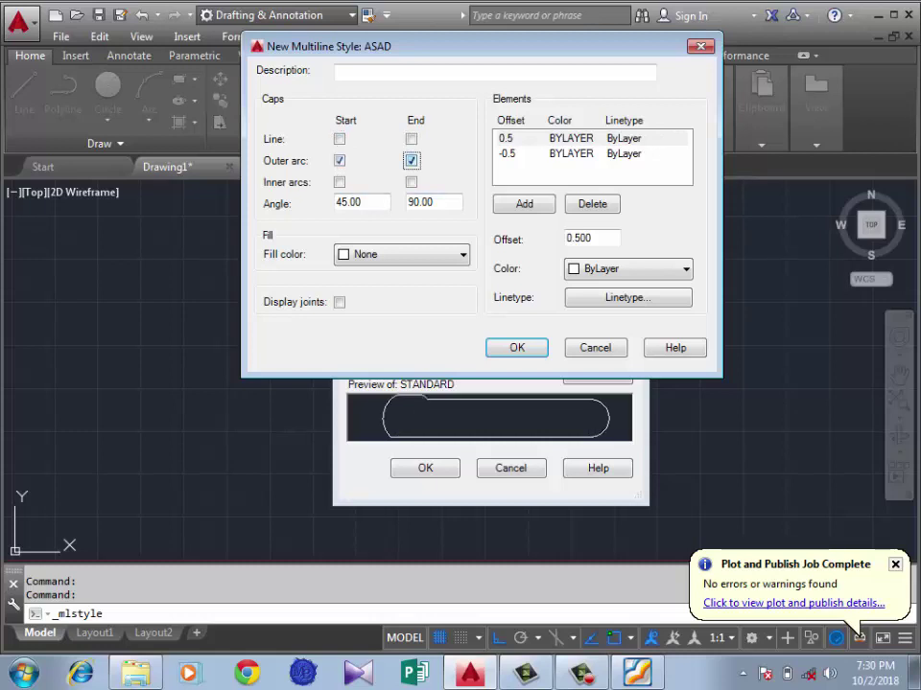
left_click(411, 160)
left_click(339, 160)
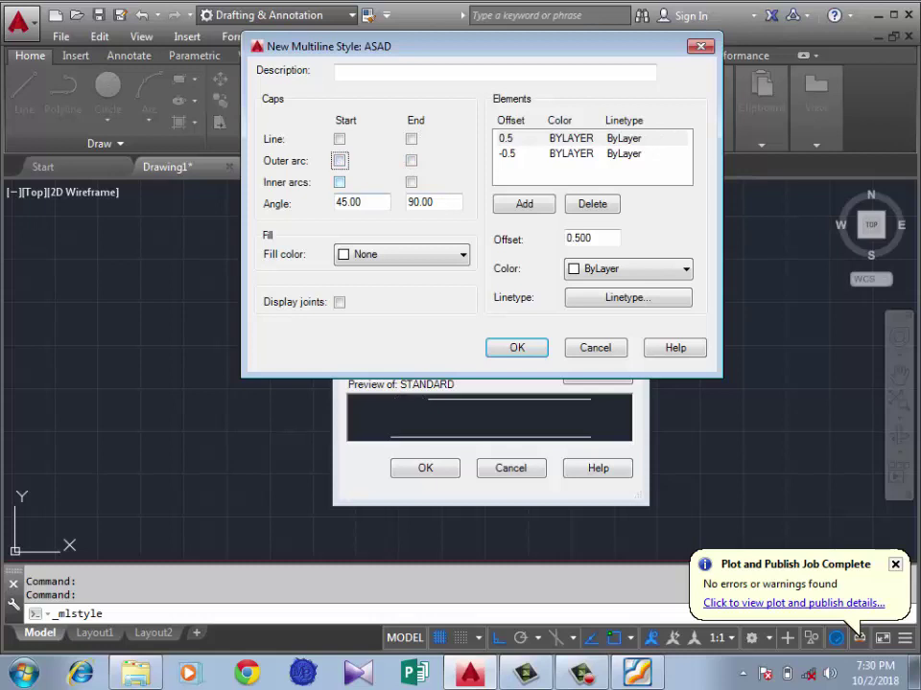
- Reset the start angle to 90 and try Red and Green fill colours
double_click(348, 201)
type("90")
left_click(402, 254)
left_click(401, 314)
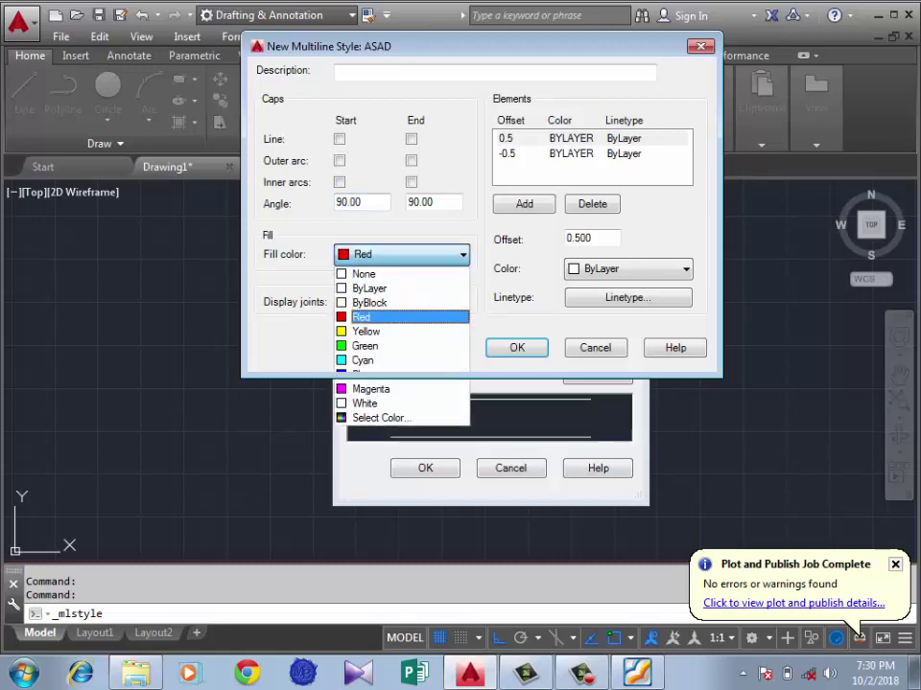
left_click(402, 254)
left_click(370, 345)
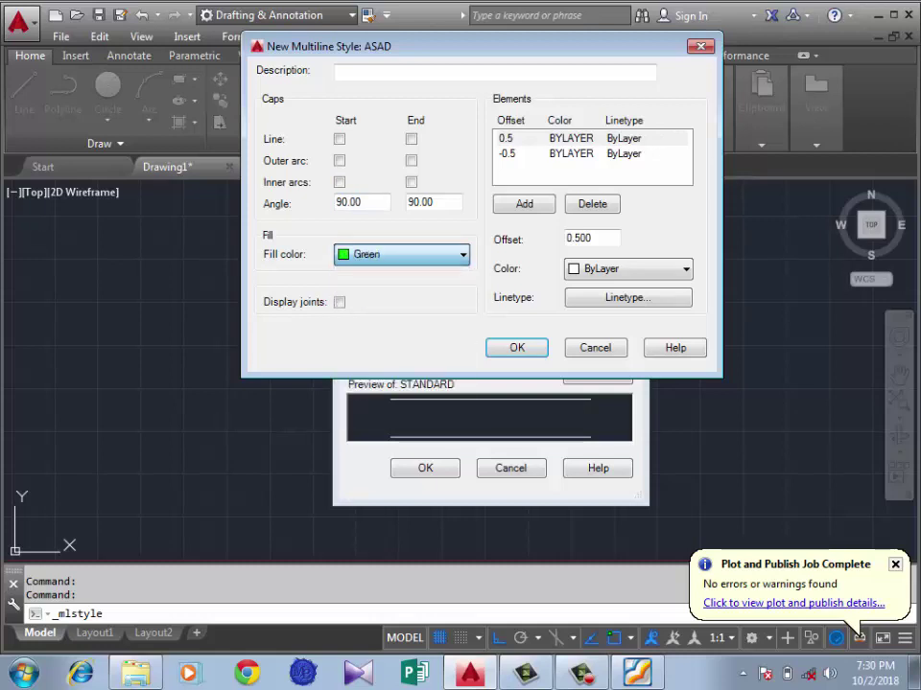
left_click(402, 254)
left_click(365, 273)
left_click(402, 254)
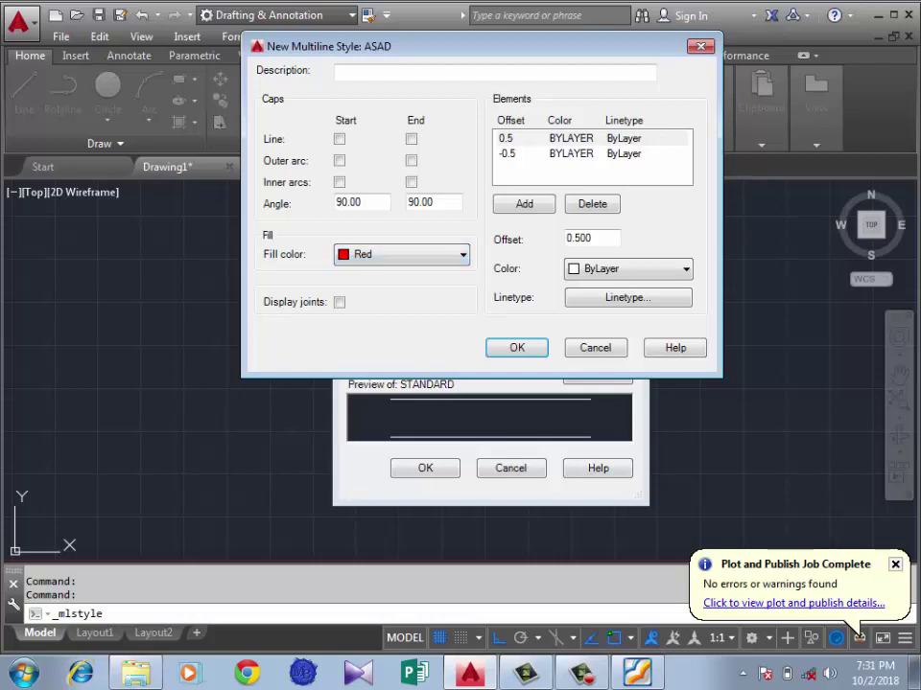
- Accept the ASAD settings and close the Multiline Style dialog
left_click(517, 348)
left_click(425, 468)
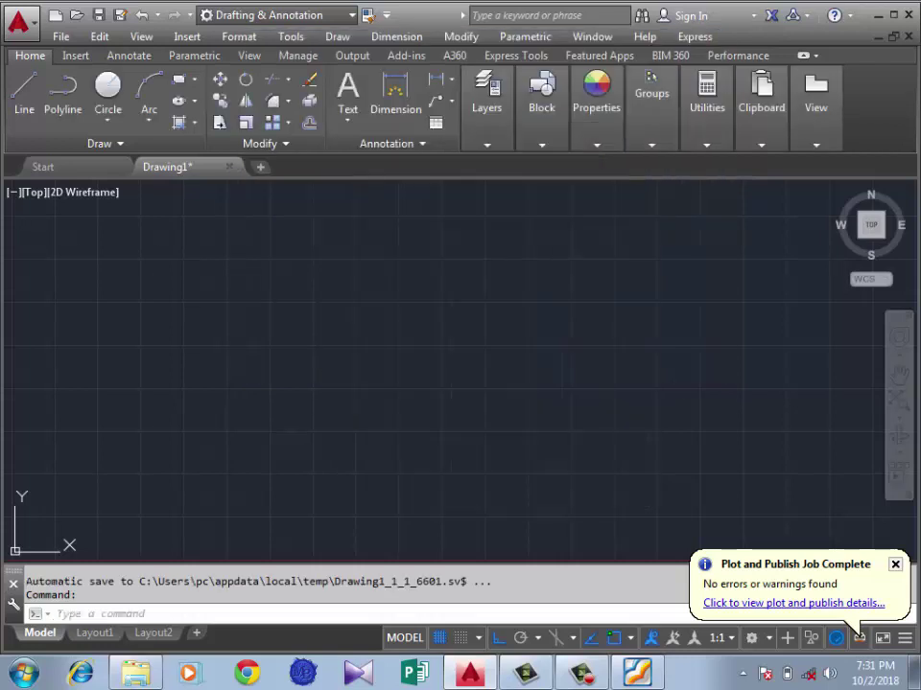
left_click(367, 295)
- Select ASAD in the Multiline Style list and set it current
left_click(368, 295)
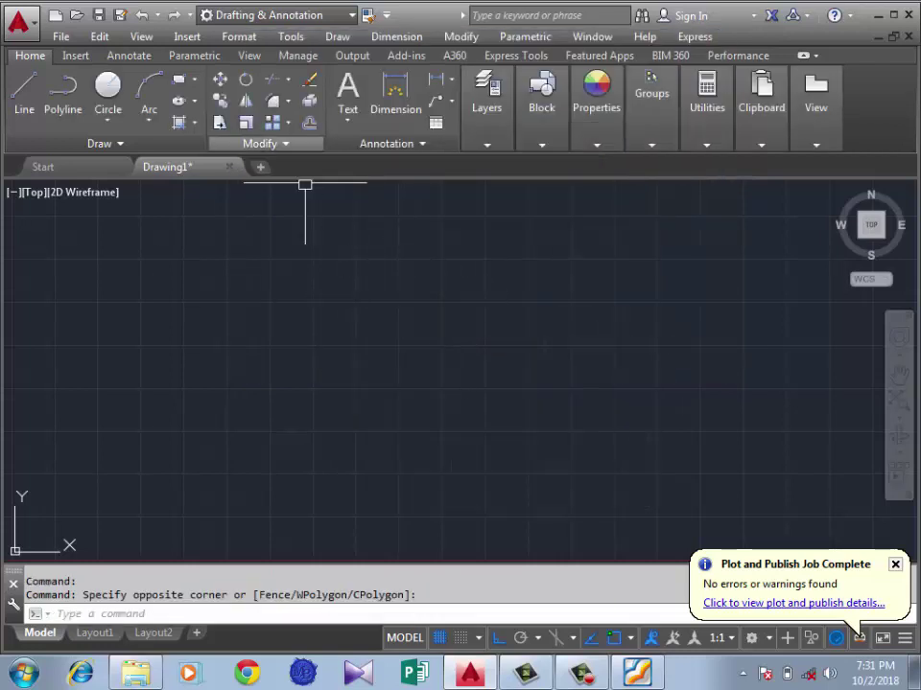
left_click(239, 37)
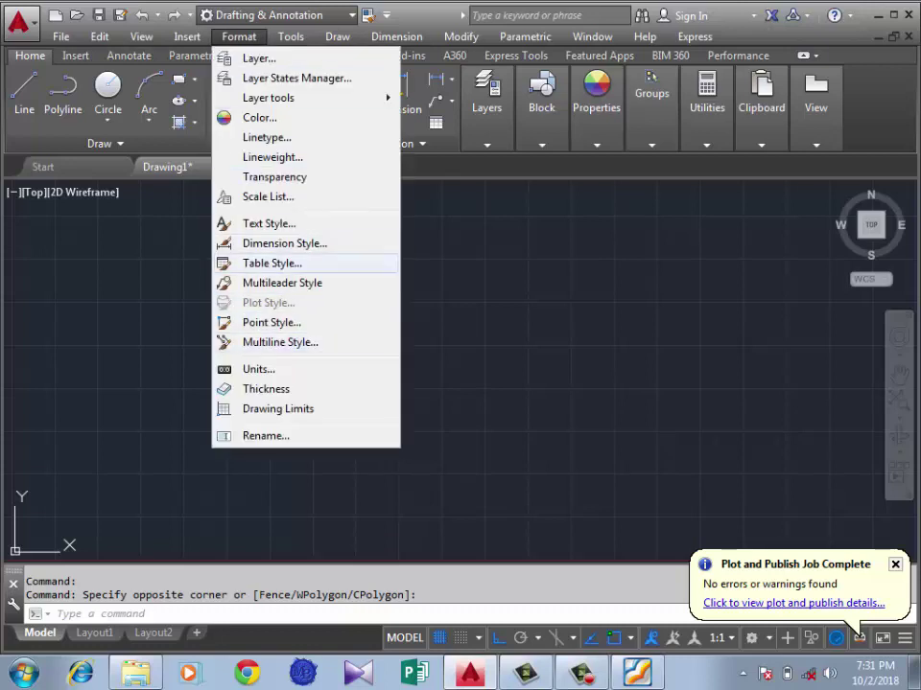
left_click(278, 342)
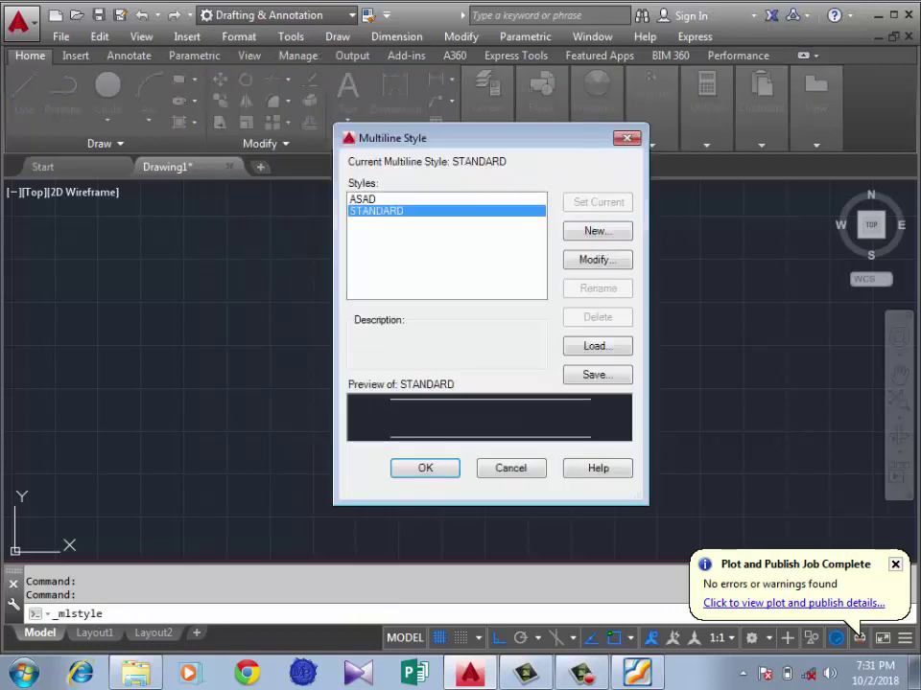
left_click(362, 199)
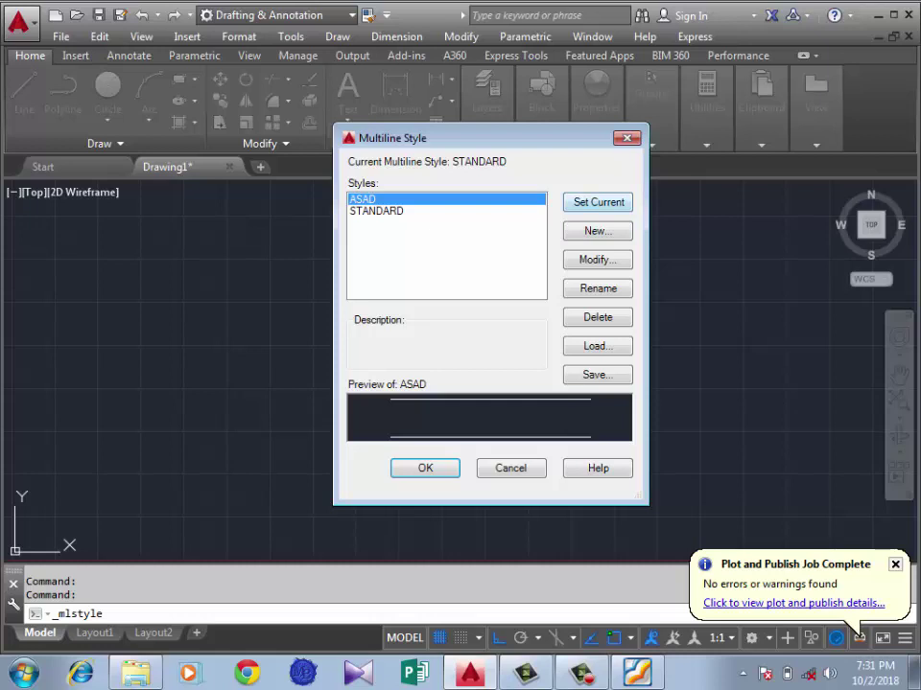
left_click(598, 202)
left_click(425, 468)
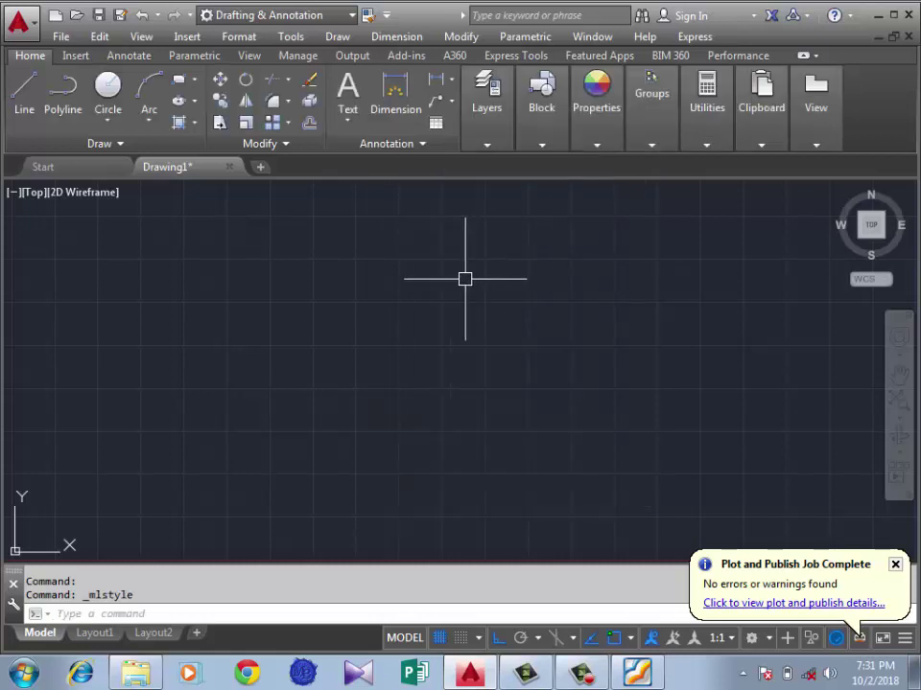
- Draw an L-shaped multiline through three points with ML
type("ml")
key("Return")
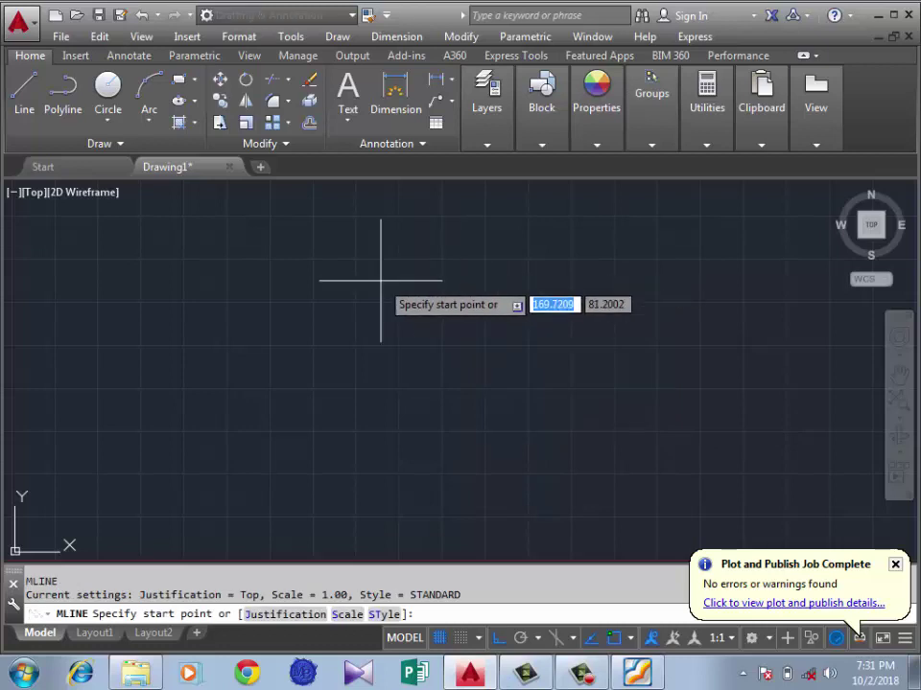
left_click(309, 291)
left_click(534, 288)
left_click(522, 407)
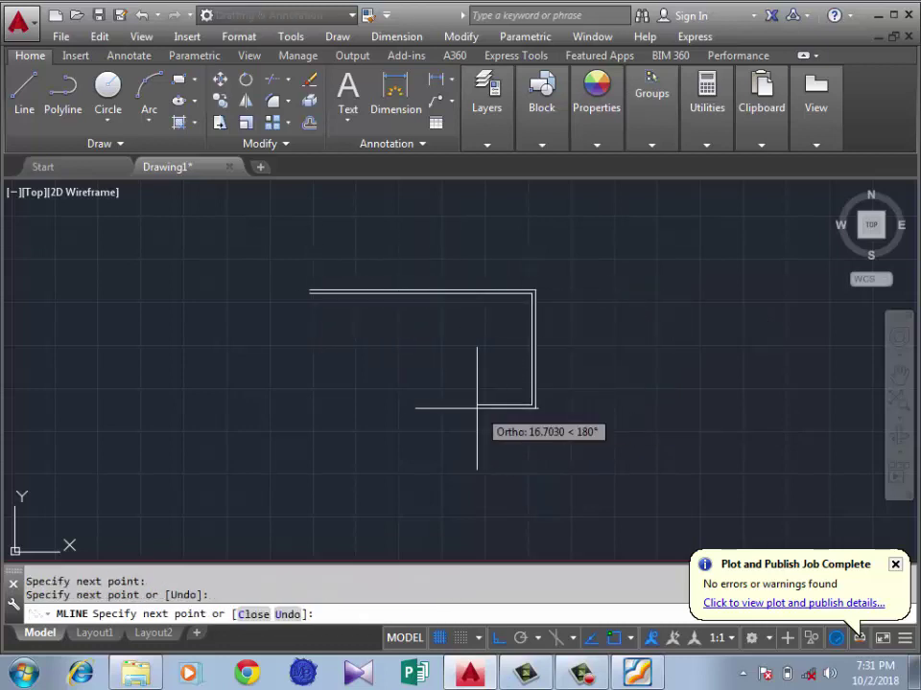
key("Return")
scroll(414, 303, "up", 4)
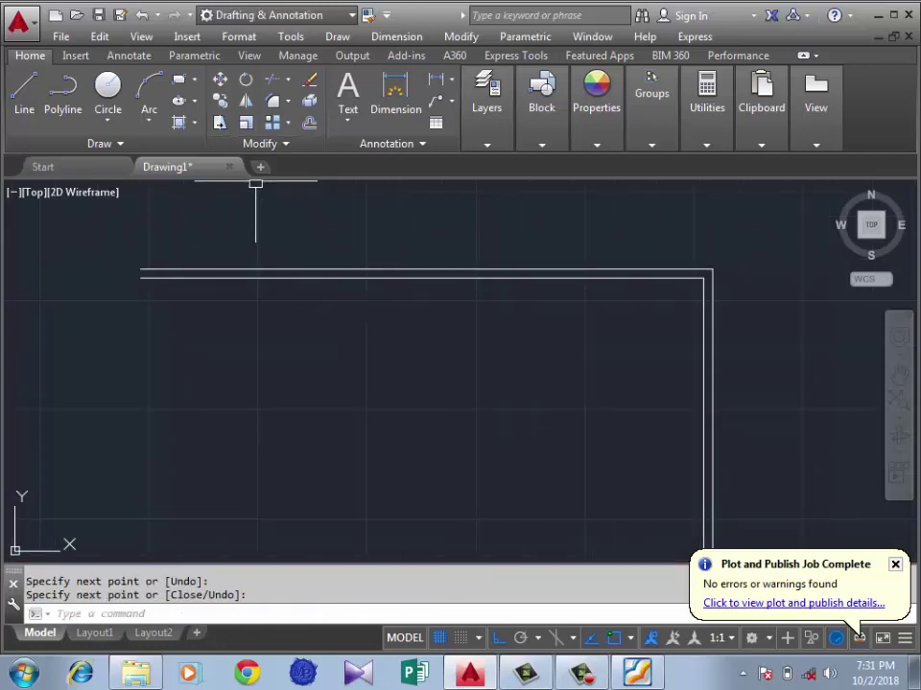
- Select ASAD again in the Multiline Style list and set it current
left_click(239, 37)
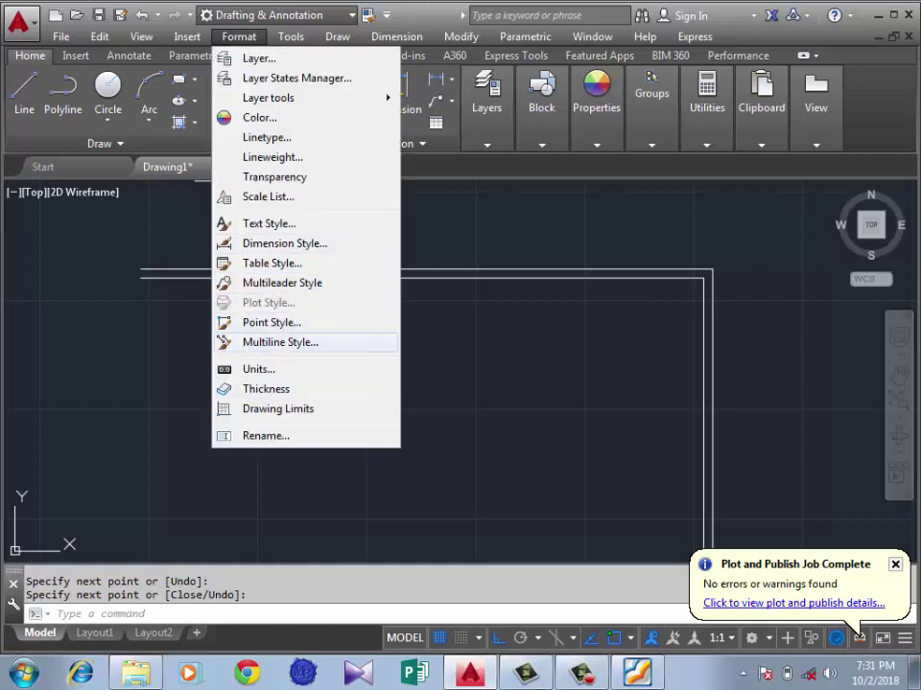
left_click(280, 342)
left_click(363, 199)
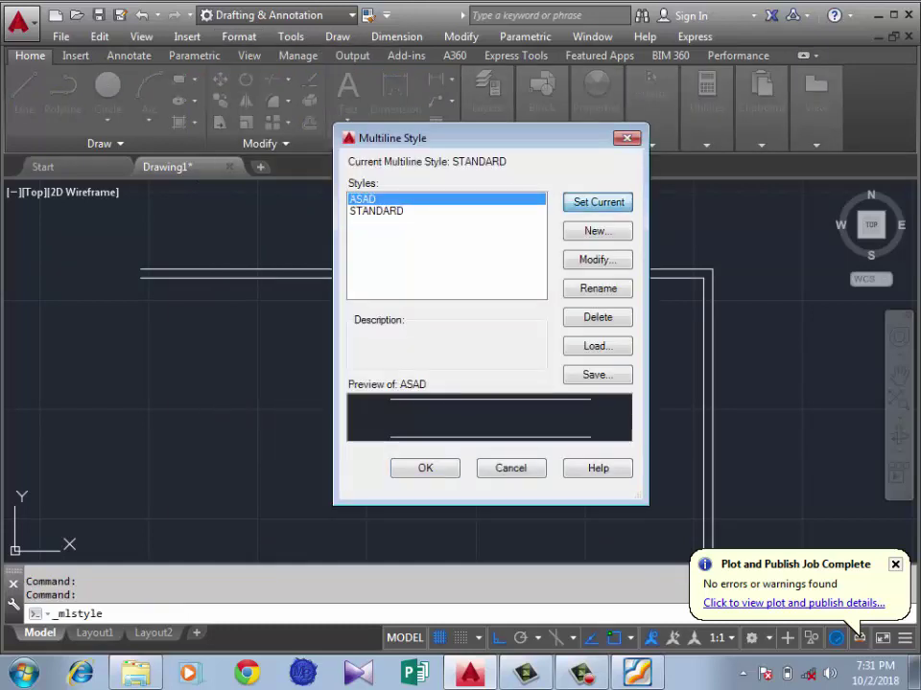
left_click(598, 202)
left_click(425, 468)
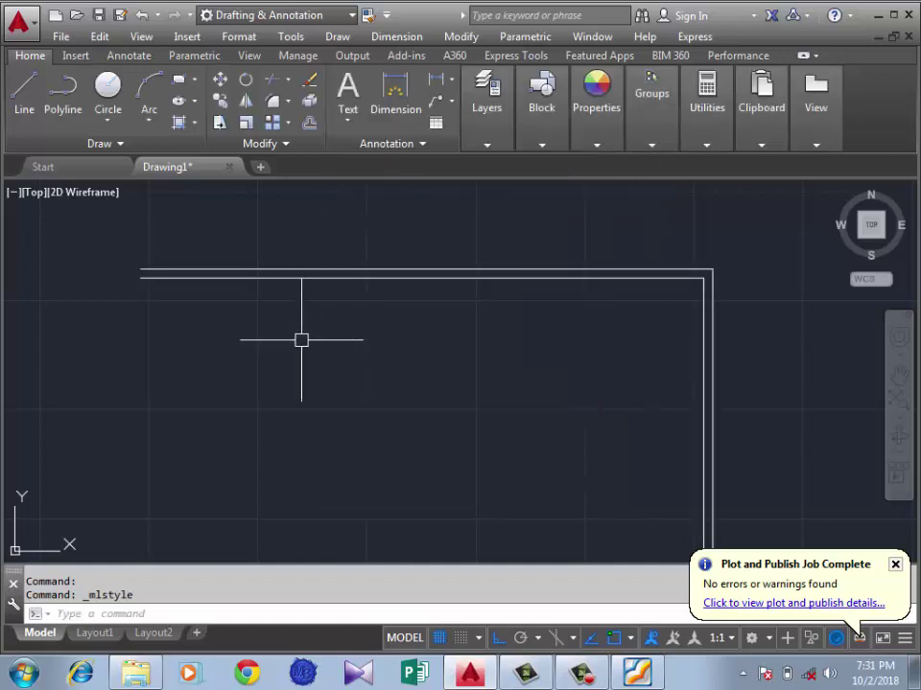
- Draw a second, smaller L-shaped multiline inside the first one
type("ml")
key("Return")
left_click(207, 339)
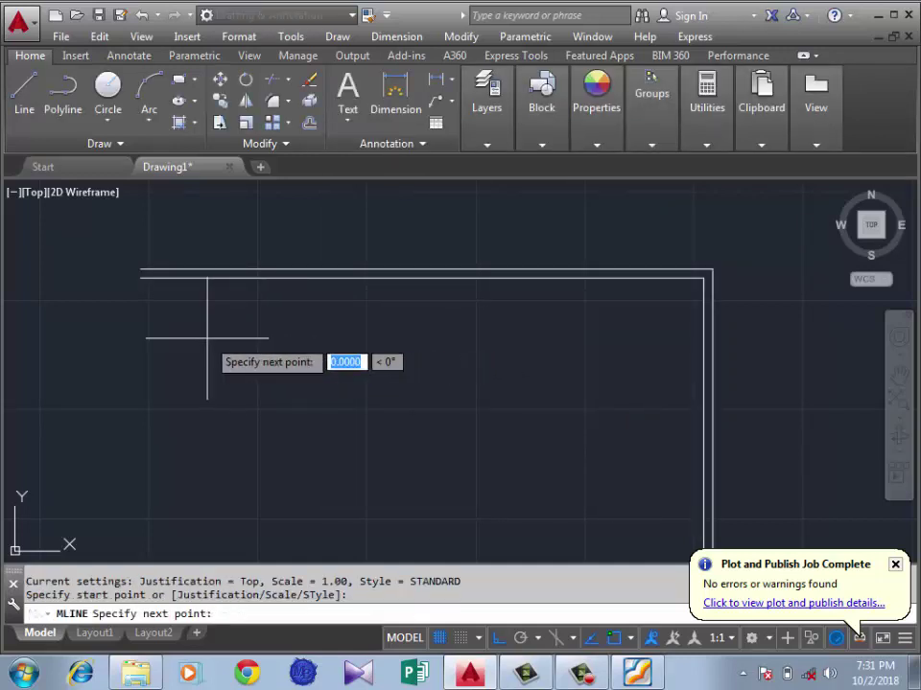
left_click(424, 339)
left_click(390, 459)
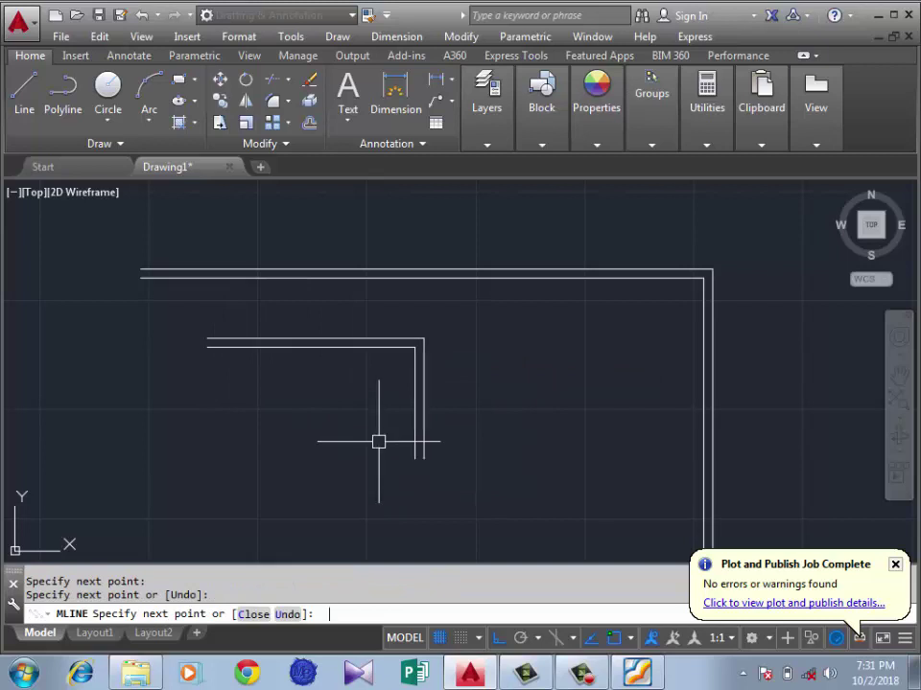
key("Return")
scroll(289, 372, "up", 2)
scroll(355, 329, "down", 2)
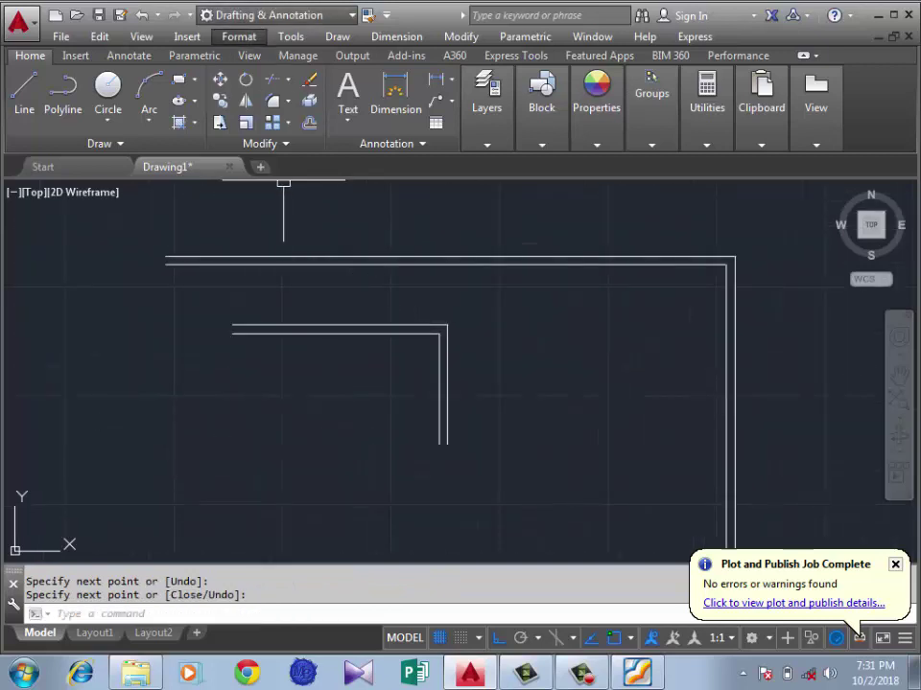
left_click(239, 37)
left_click(278, 341)
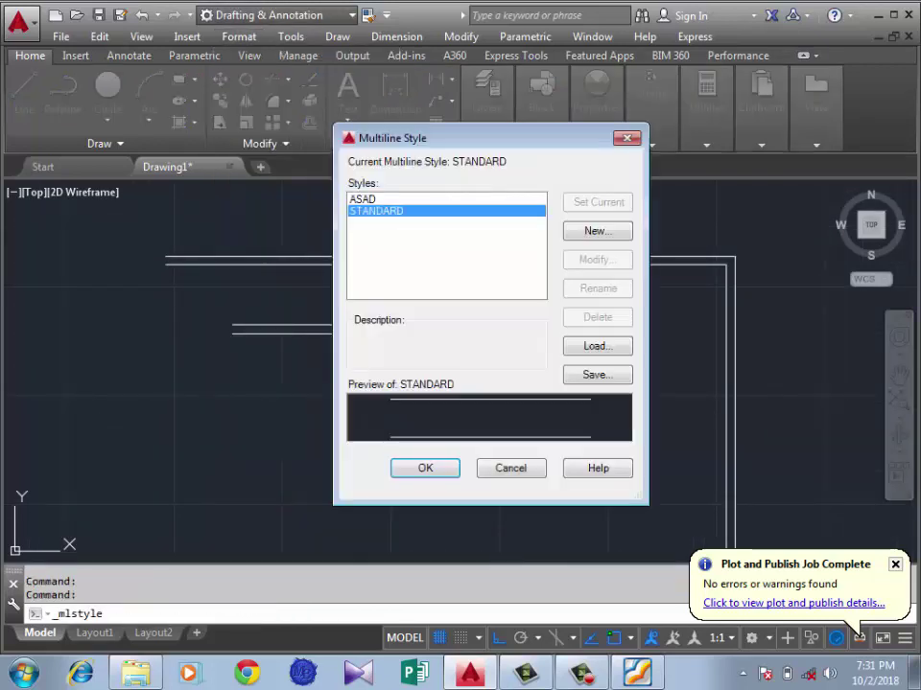
- Make ASAD current and draw a red-filled L-shaped multiline with it
left_click(363, 199)
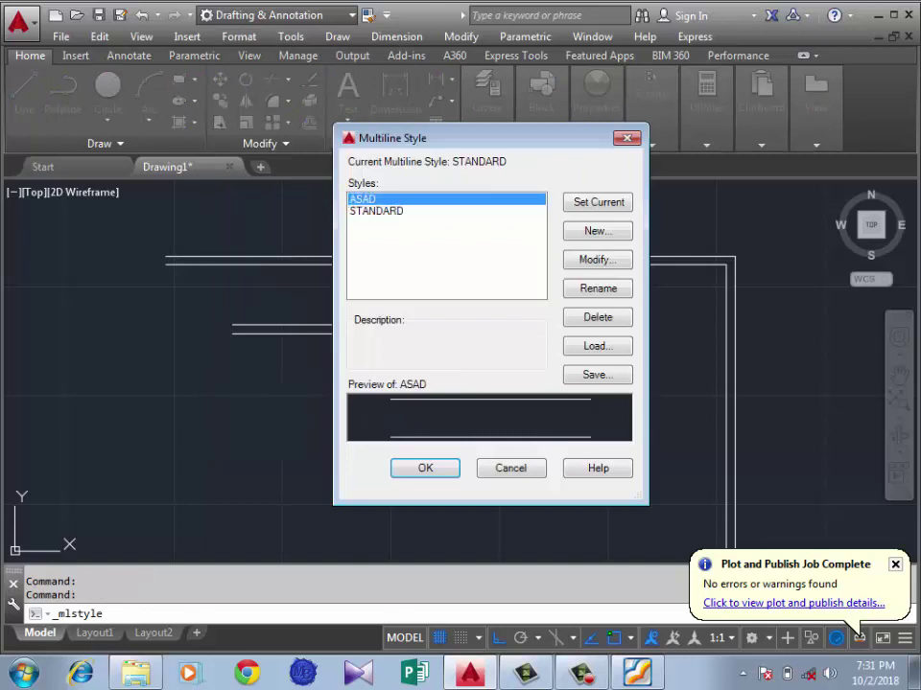
left_click(598, 202)
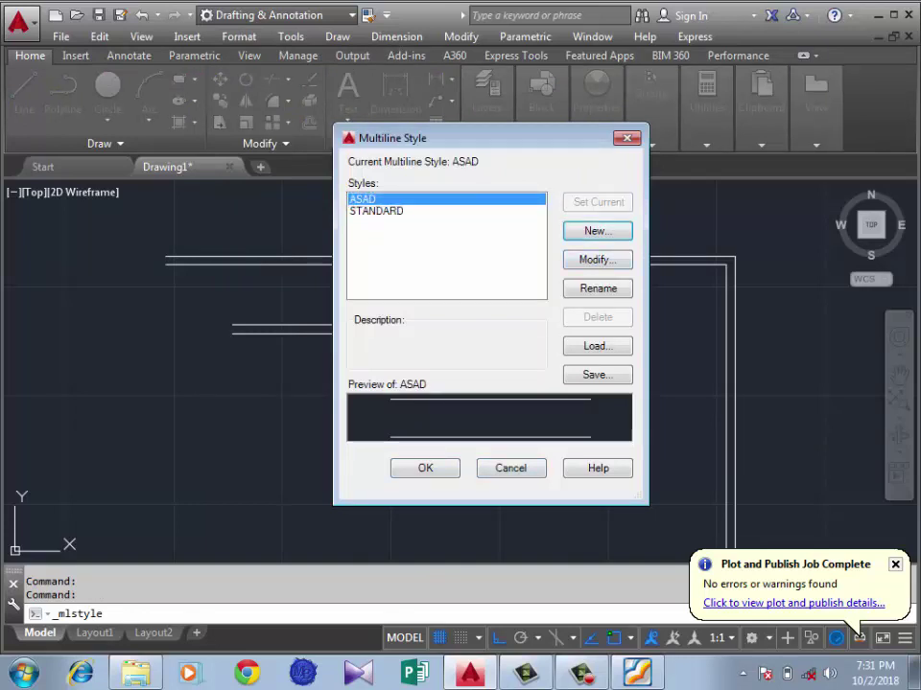
left_click(425, 468)
type("m")
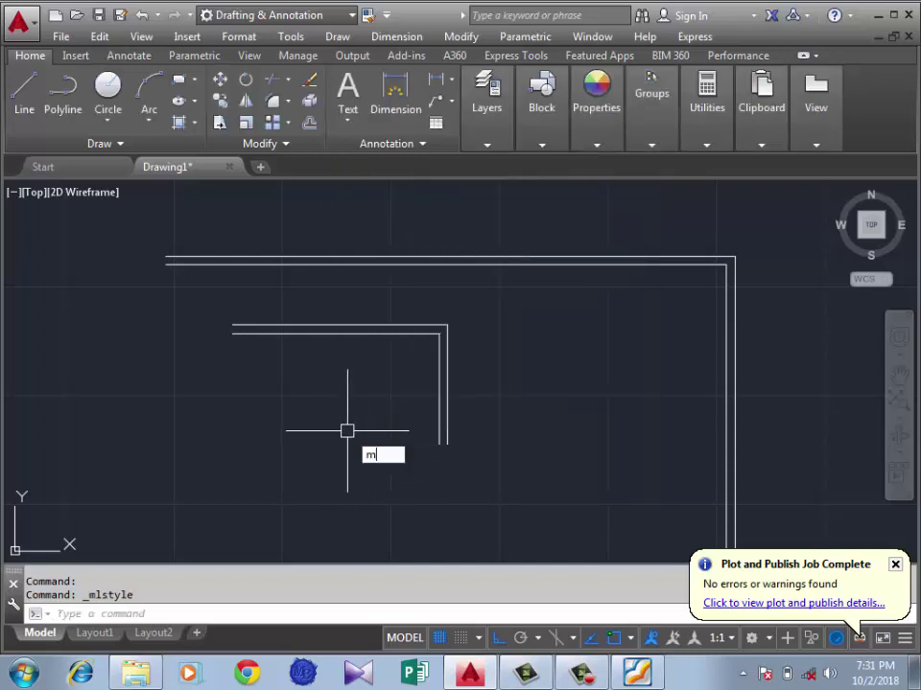
type("l")
key("Return")
left_click(158, 400)
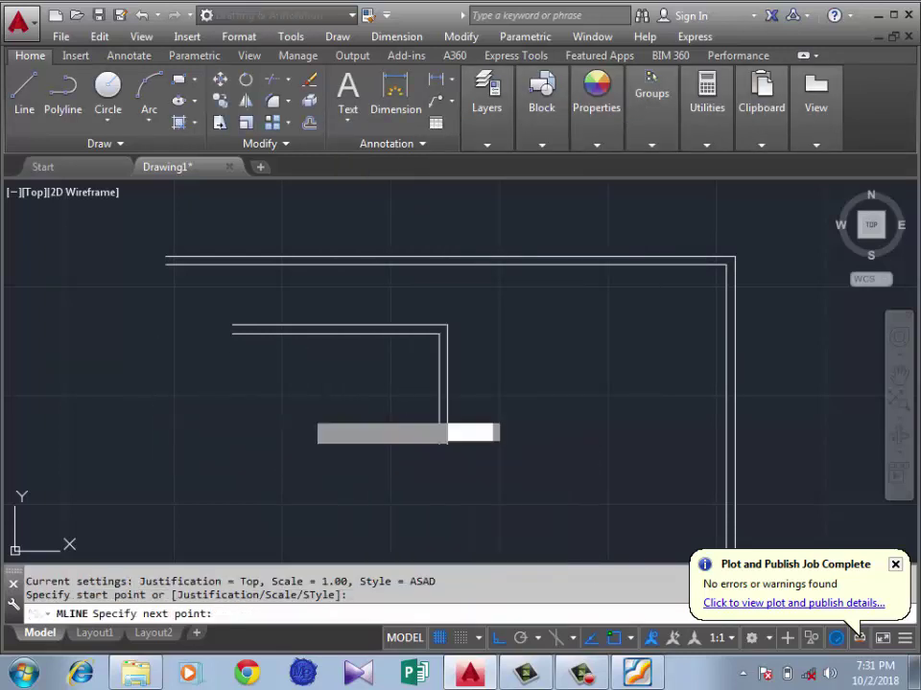
left_click(300, 403)
left_click(301, 491)
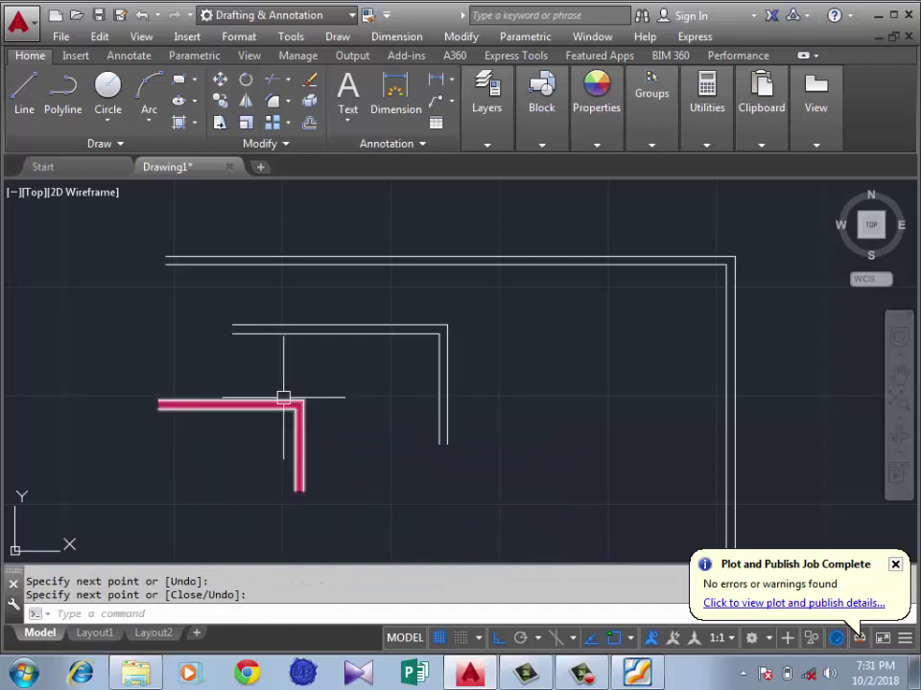
- Select all three multilines and erase them
scroll(282, 396, "down", 4)
mouse_move(527, 288)
left_mouse_down()
mouse_move(303, 422)
mouse_move(346, 386)
left_mouse_up()
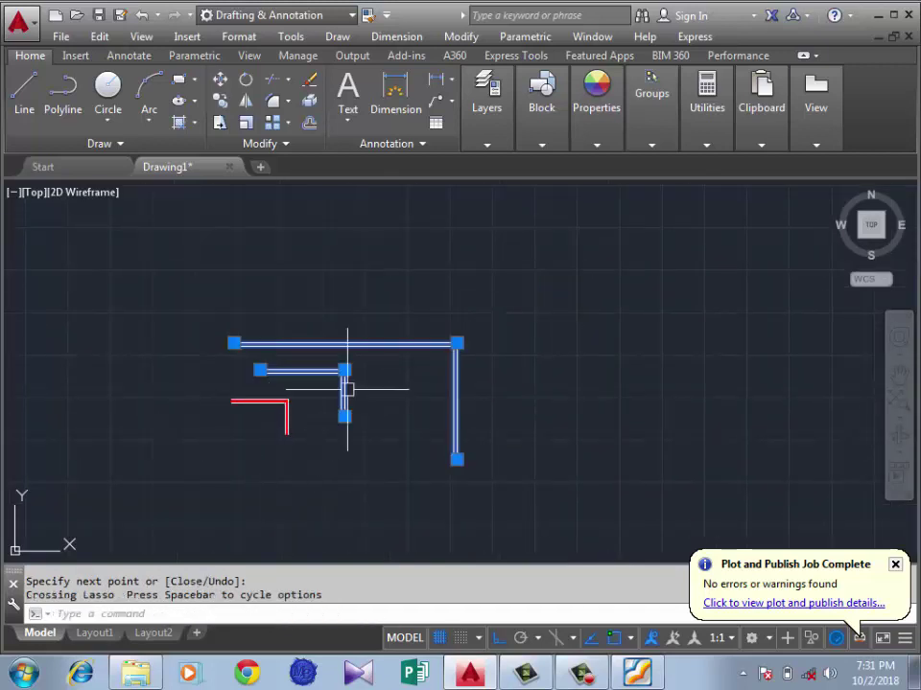
left_click(469, 272)
left_click(206, 486)
key("Delete")
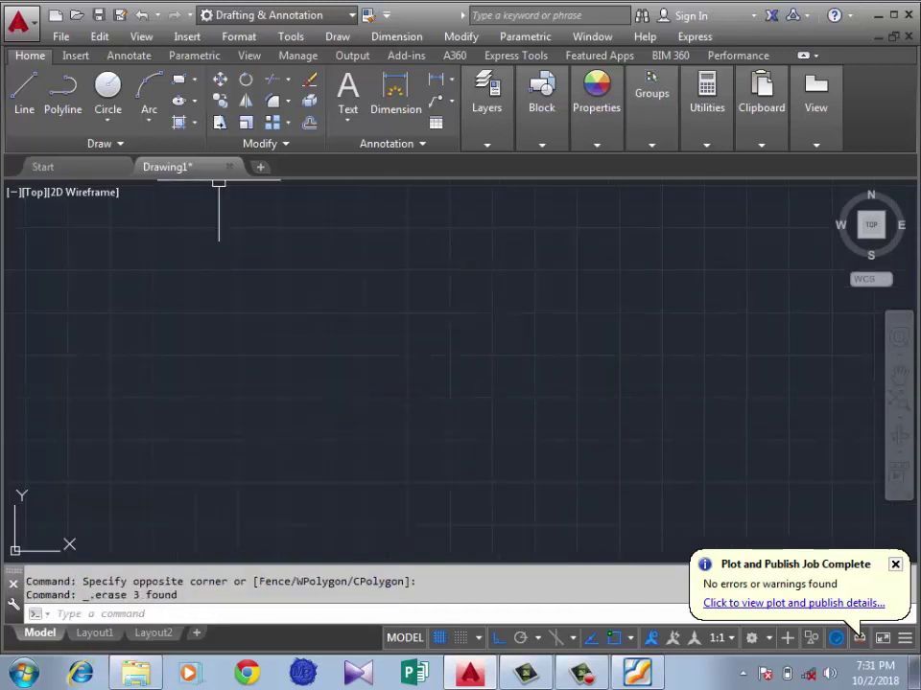
- Set the ASAD style's fill colour to None, leaving joints off
left_click(239, 37)
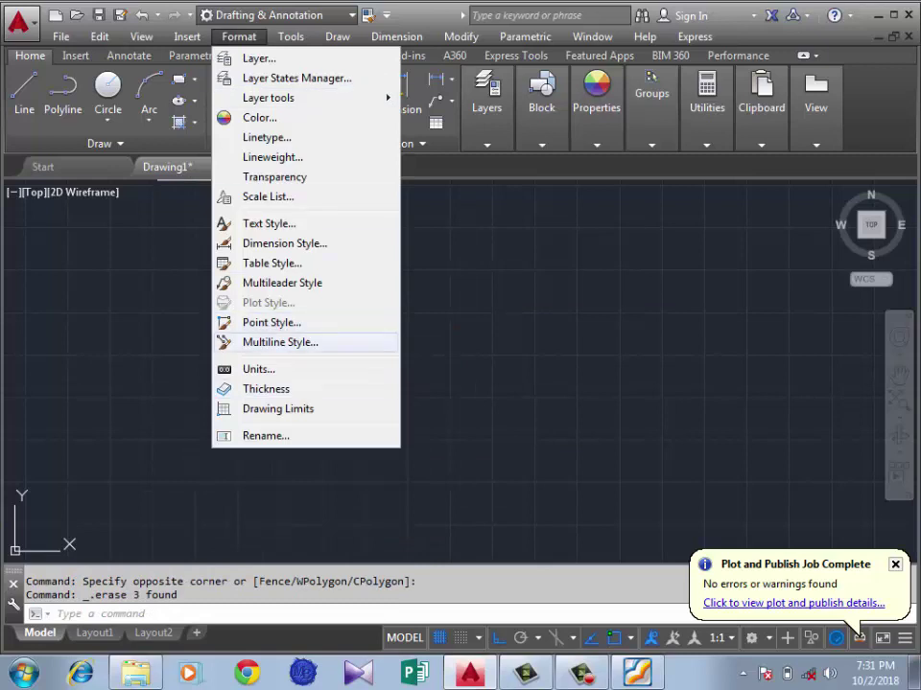
left_click(280, 342)
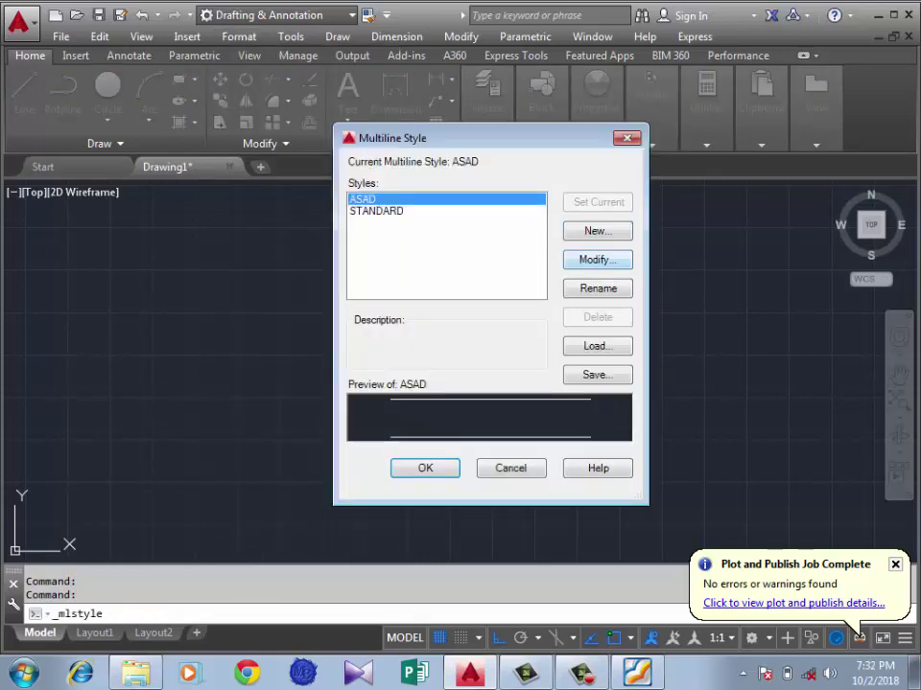
left_click(597, 259)
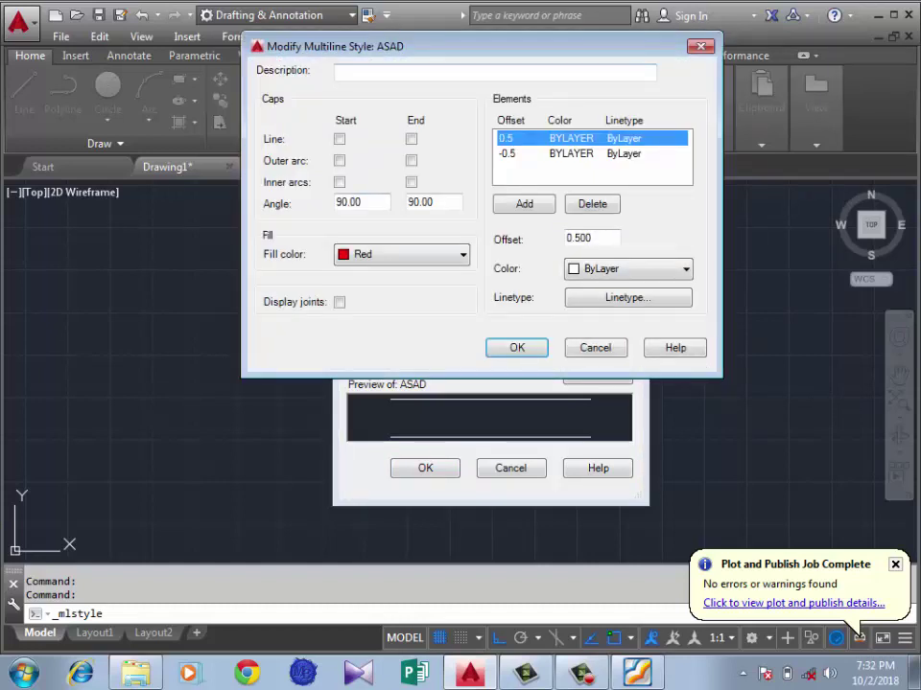
left_click(402, 254)
left_click(364, 270)
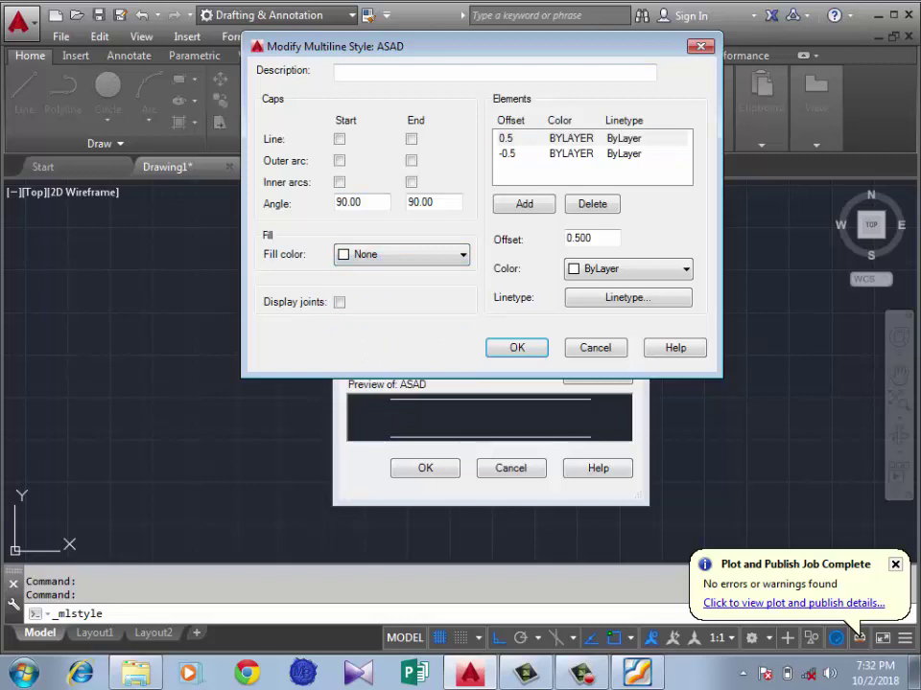
left_click(338, 302)
left_click(339, 302)
- Add two line elements to ASAD and change one offset to 0.25
left_click(524, 204)
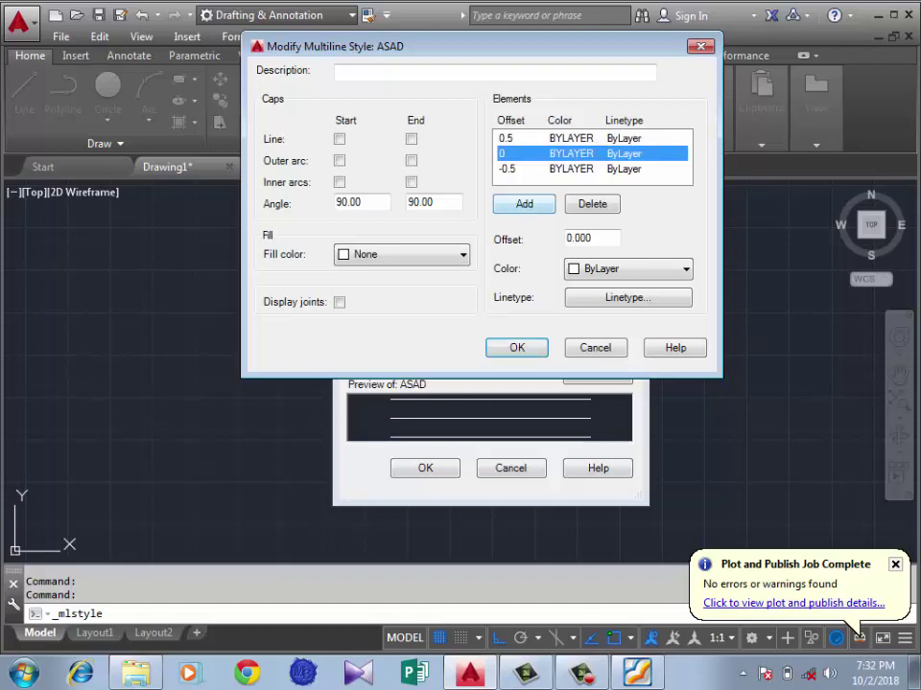
left_click(523, 203)
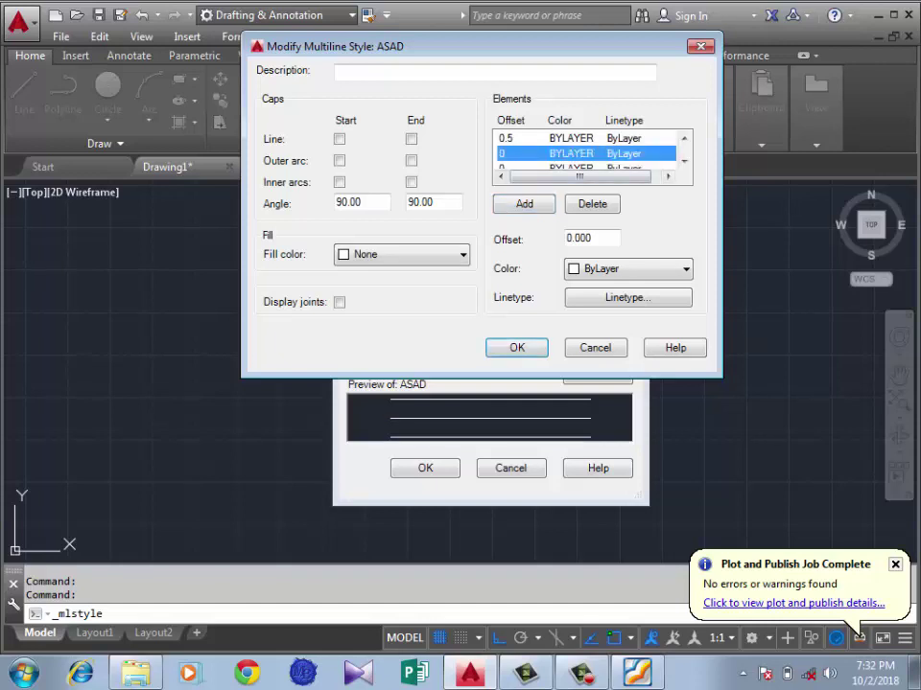
left_click(508, 138)
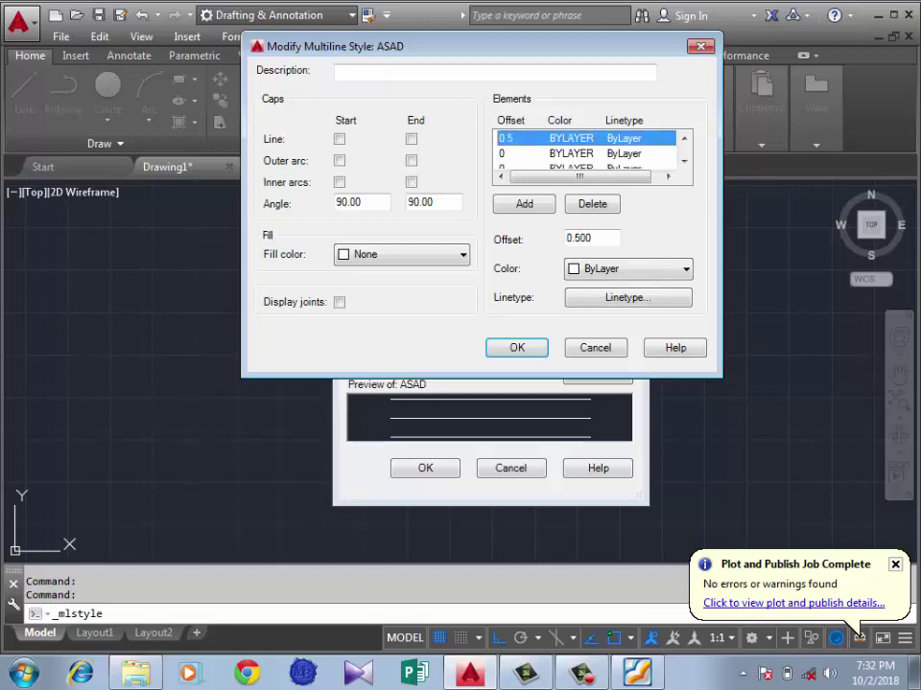
left_click(508, 154)
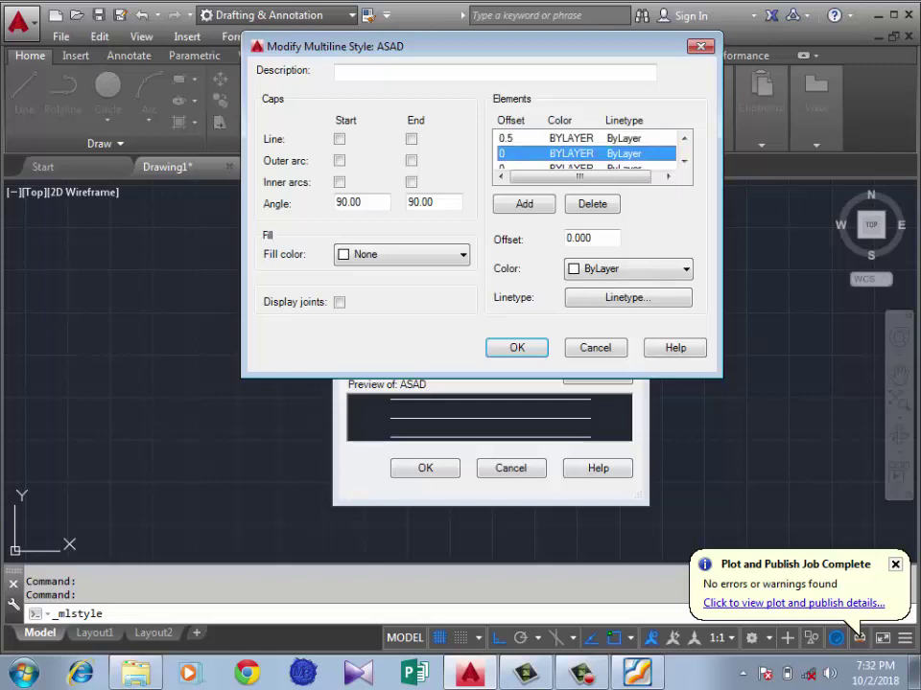
double_click(592, 238)
type("0.2")
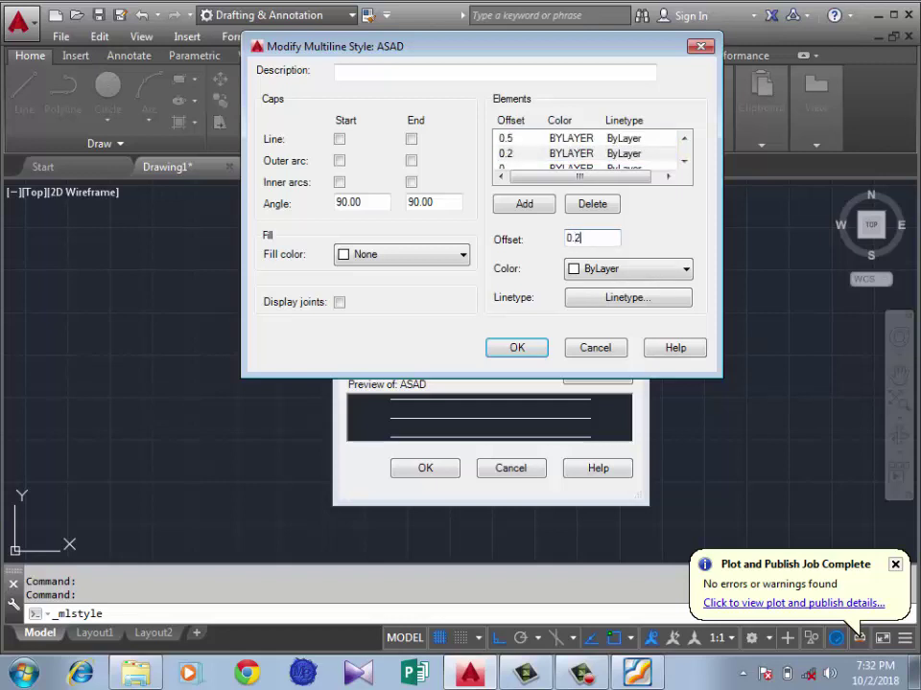
type("5")
key("Return")
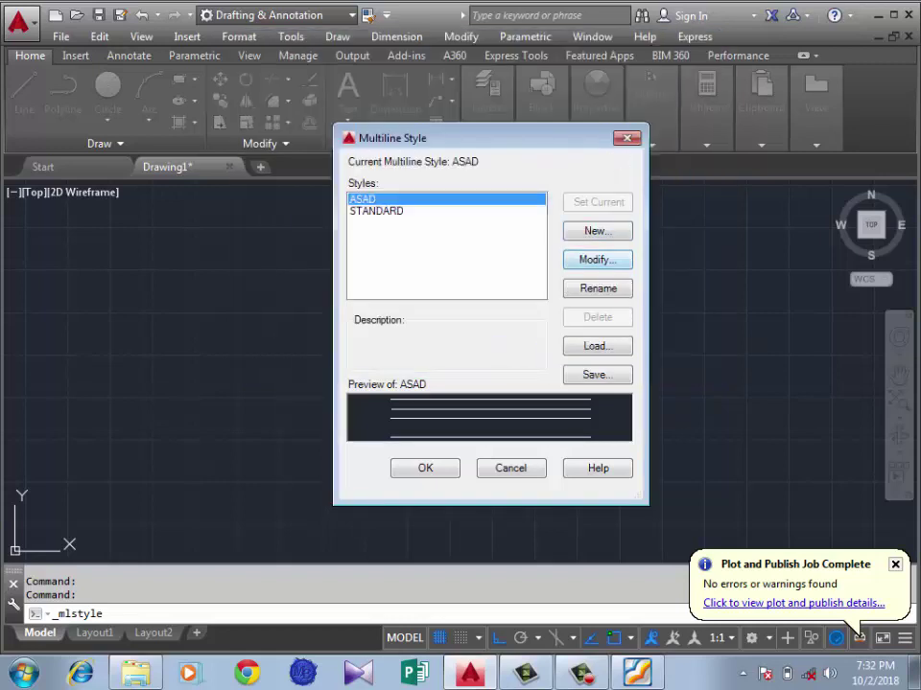
key("Return")
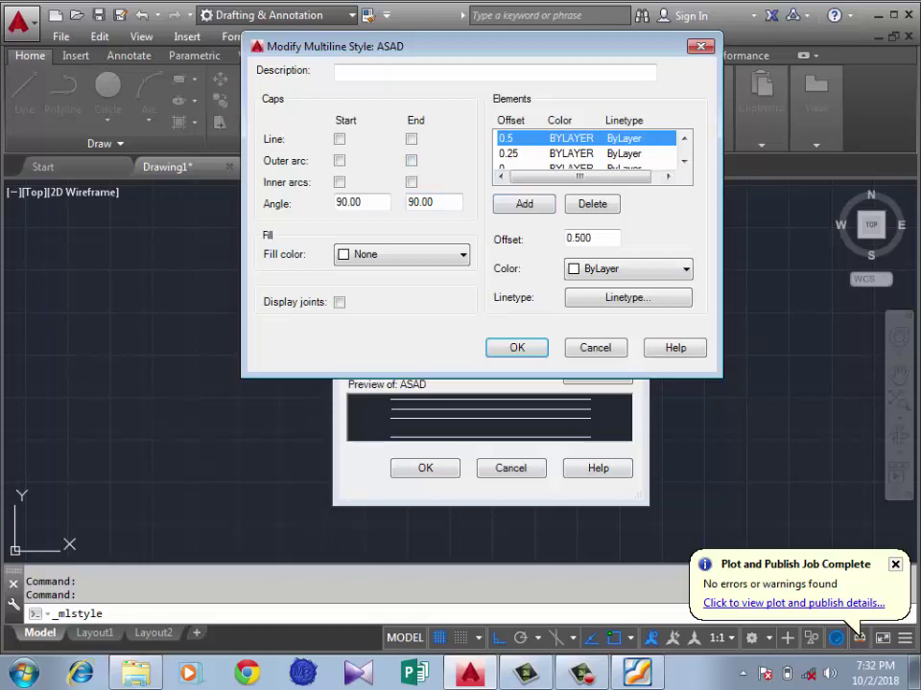
- Change the other new element's offset from 0 to -0.25
left_click(537, 166)
left_click(592, 238)
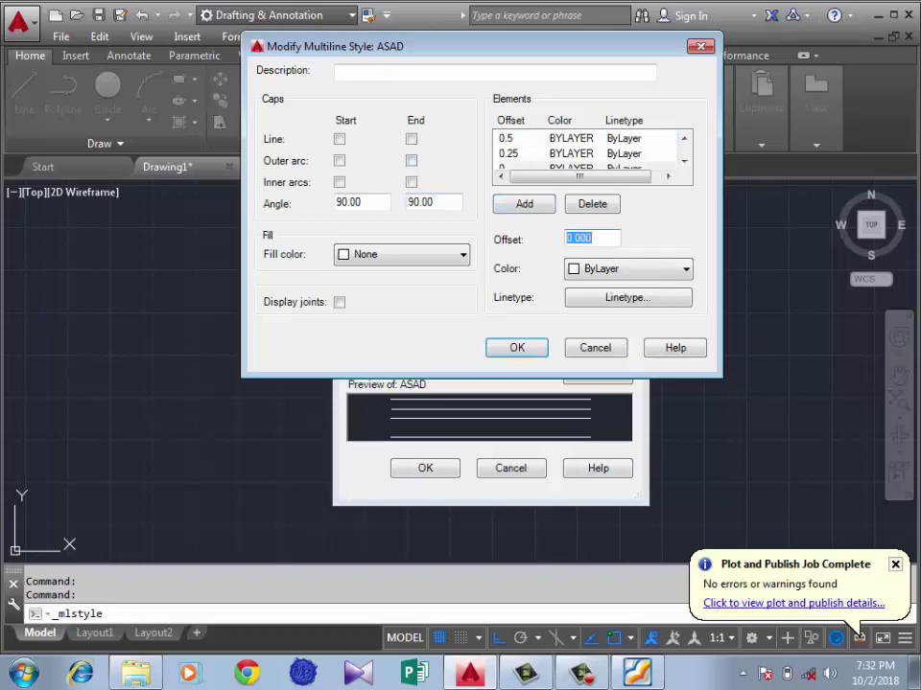
type("-")
type("0.25")
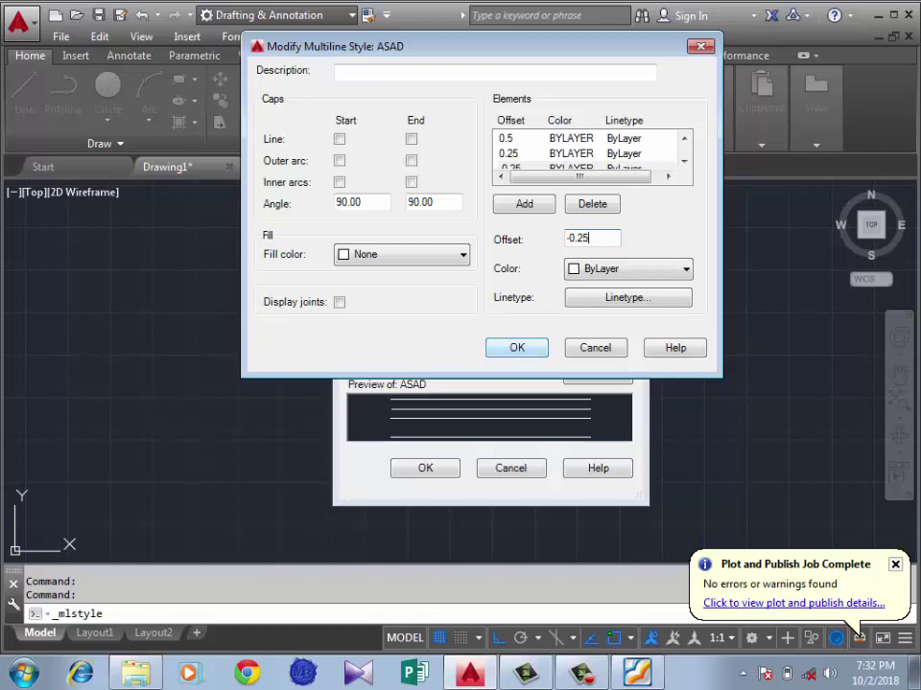
key("Return")
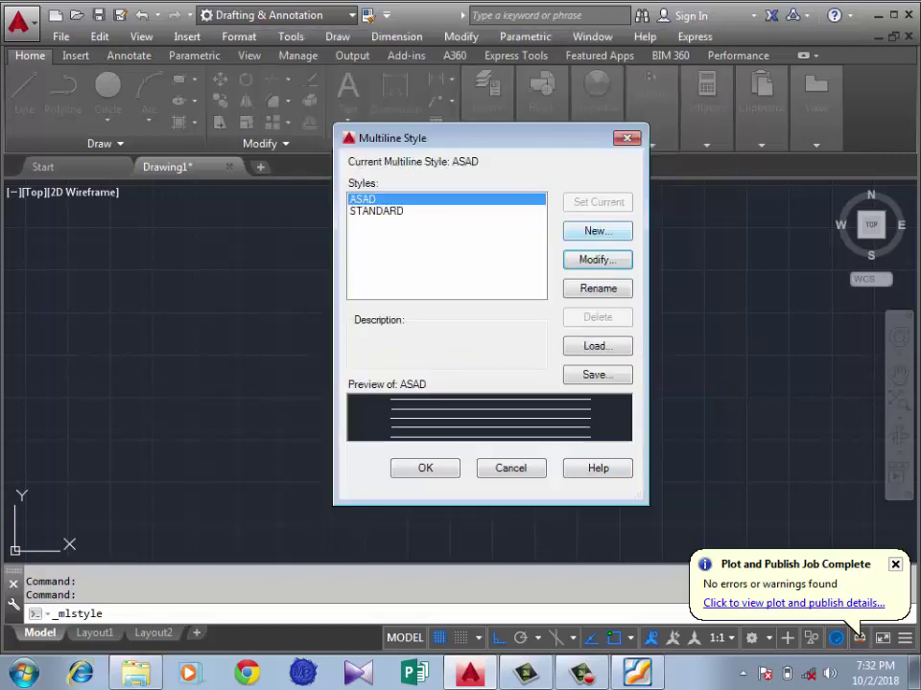
key("Return")
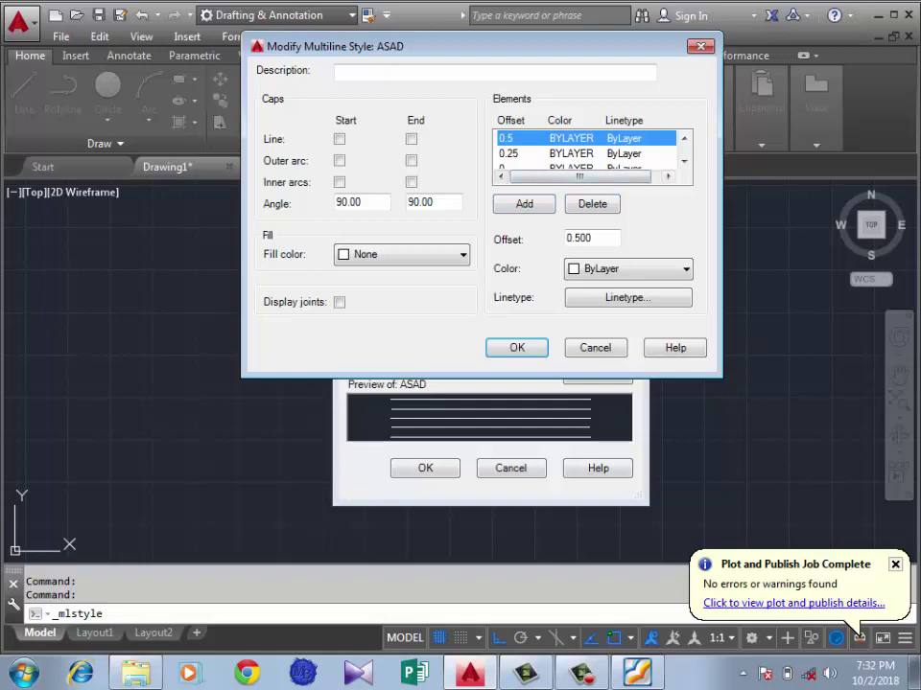
- Briefly make the -0.5 line red, then revert it to ByLayer
left_click(508, 154)
scroll(566, 149, "down", 1)
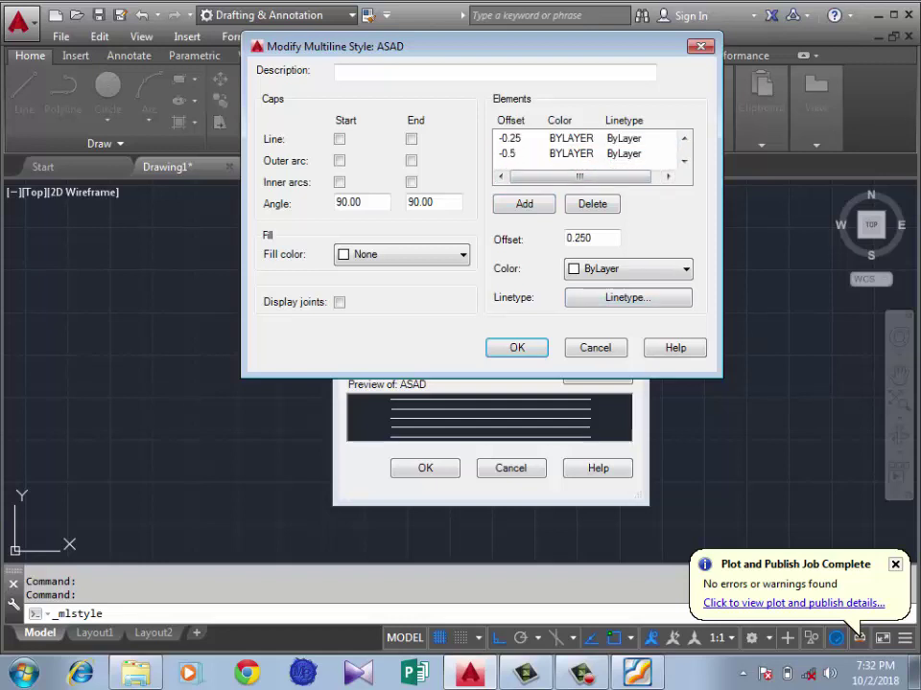
left_click(508, 154)
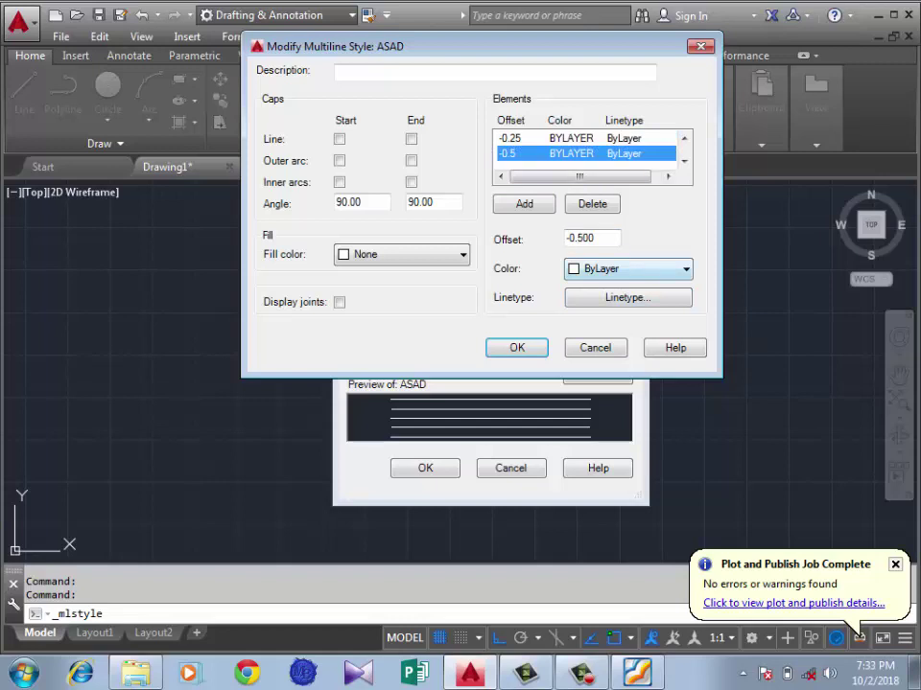
left_click(628, 269)
left_click(617, 317)
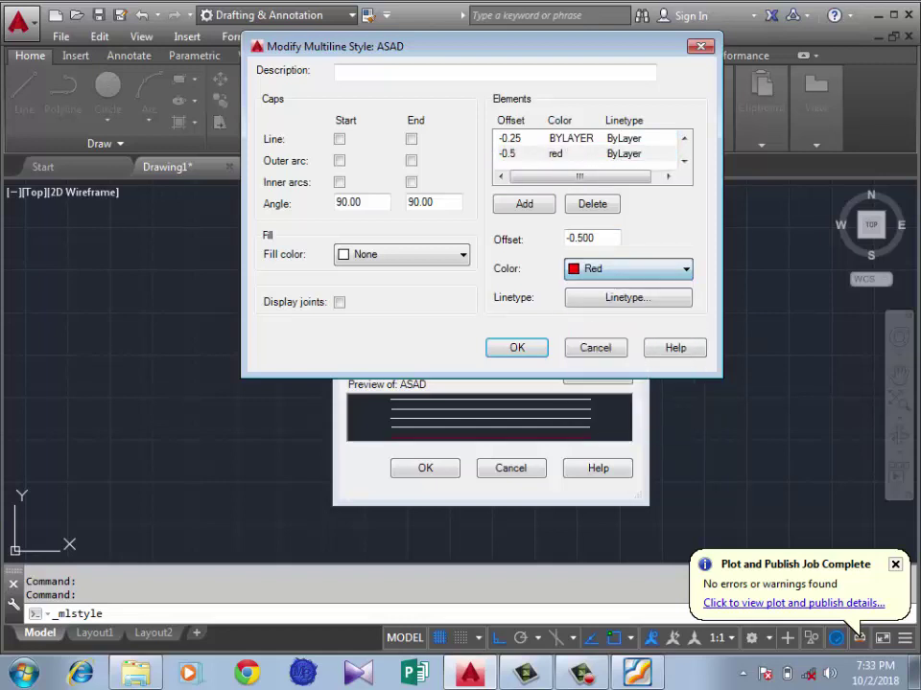
key("Up")
key("Up")
- Set the -0.25 line's colour to Cyan
left_click(509, 138)
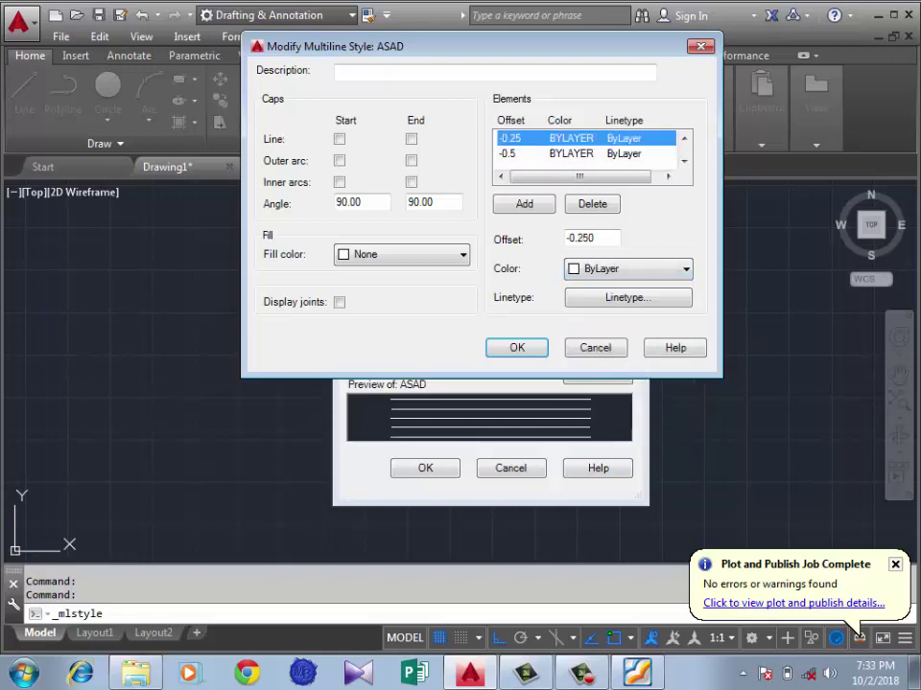
left_click(629, 268)
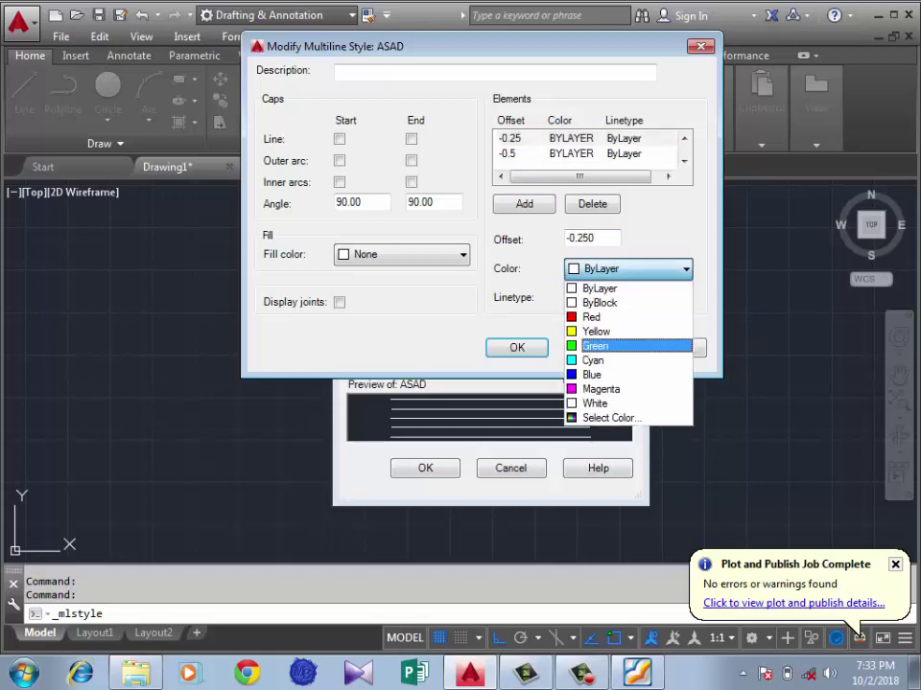
key("Down")
key("Return")
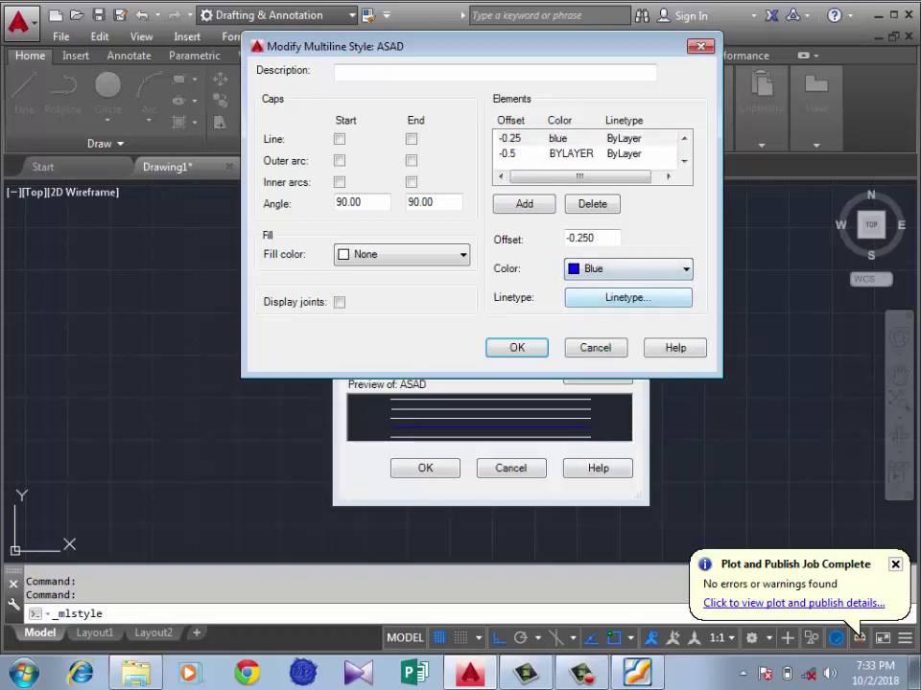
key("Up")
key("Up")
key("Down")
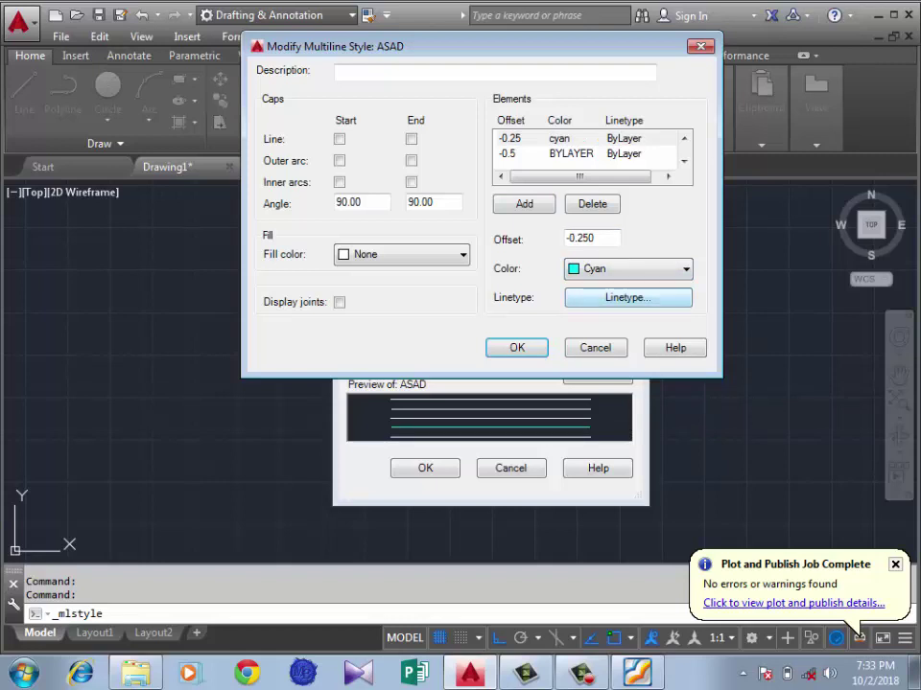
key("Return")
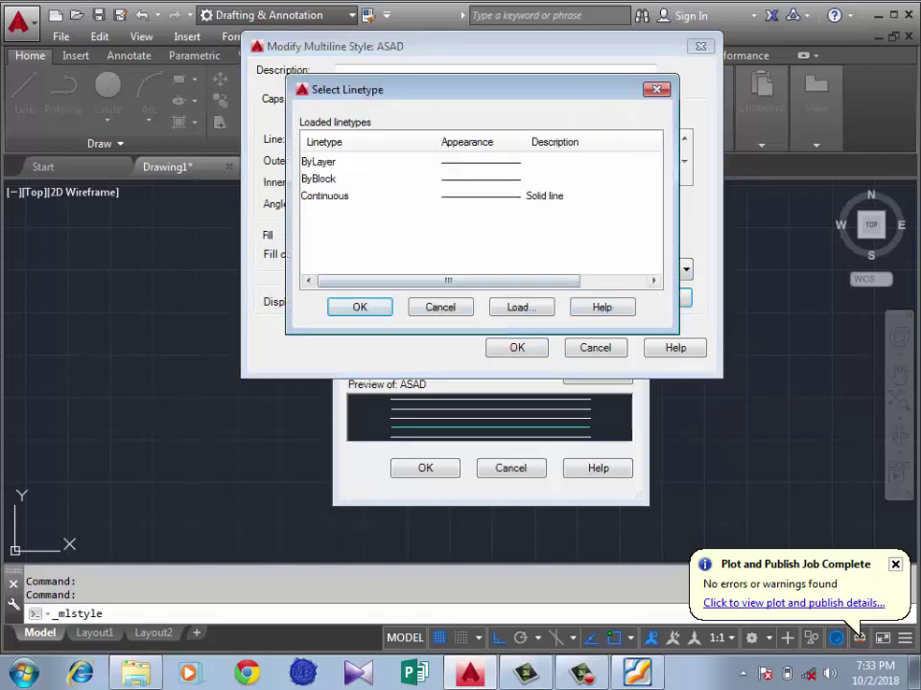
- Load ACAD_ISO02W100, assign it to the -0.25 line, and accept the ASAD style
left_click(518, 307)
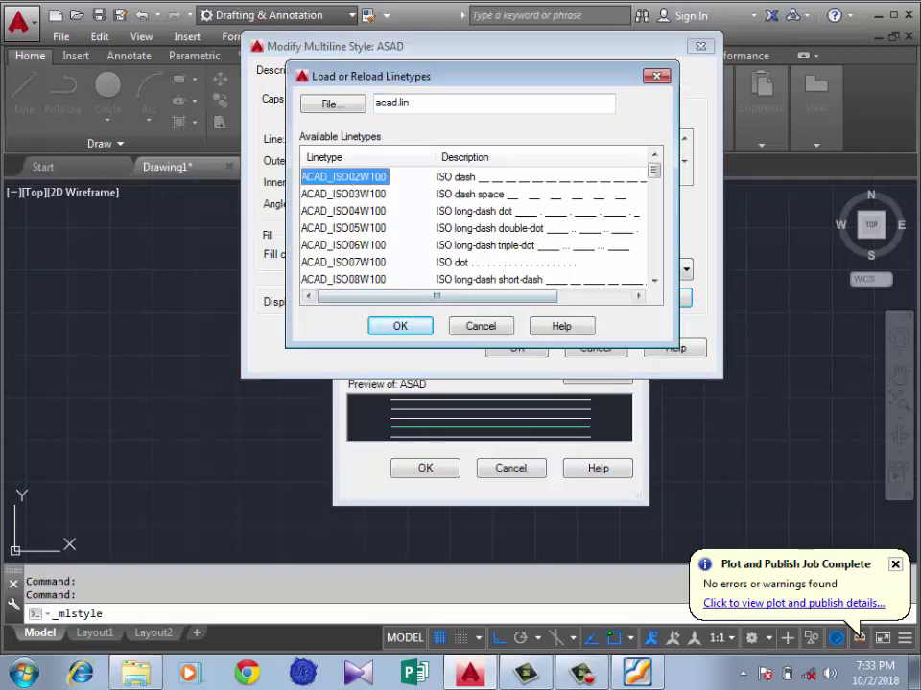
key("Return")
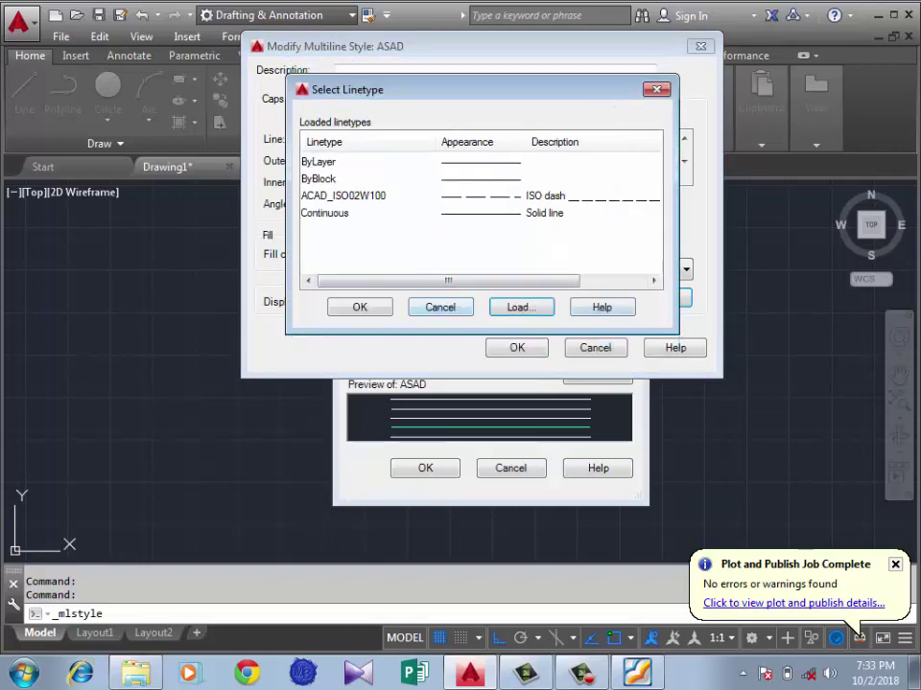
key("Return")
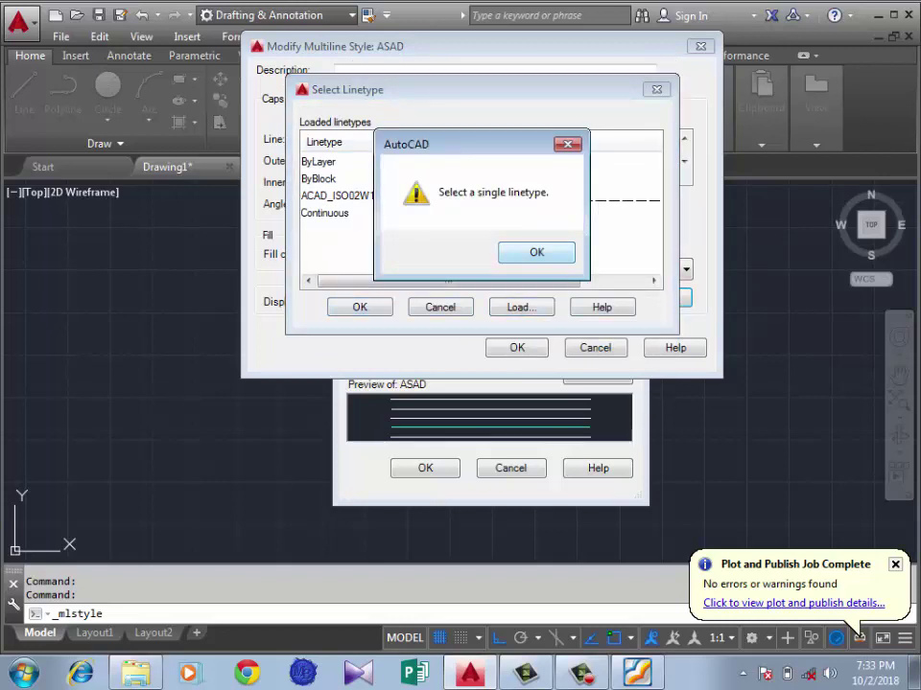
key("Return")
left_click(343, 196)
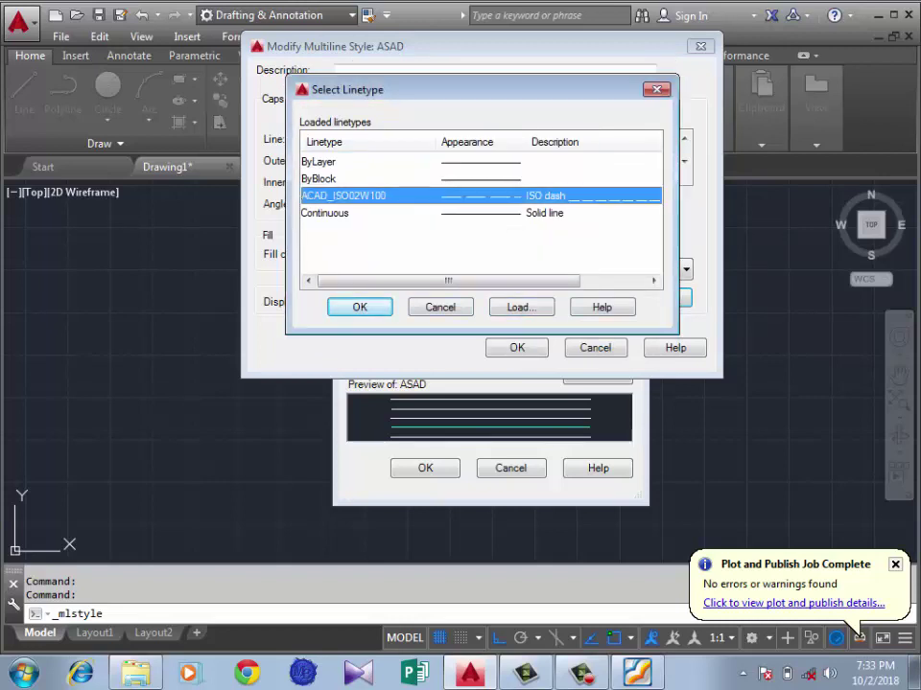
key("Return")
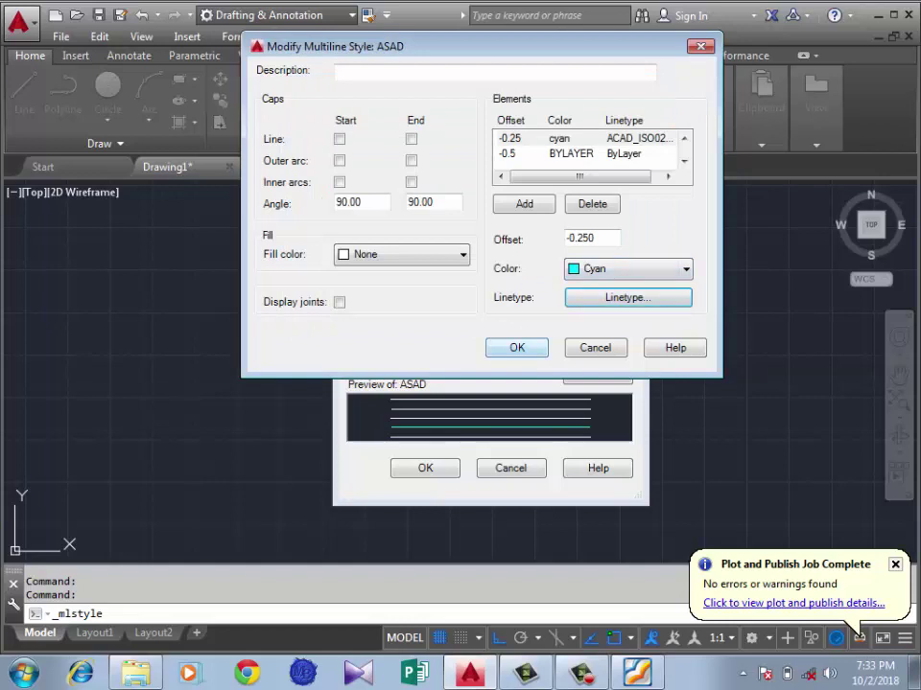
key("Return")
- Draw a six-point multiline outline in the ASAD style using ML
key("Return")
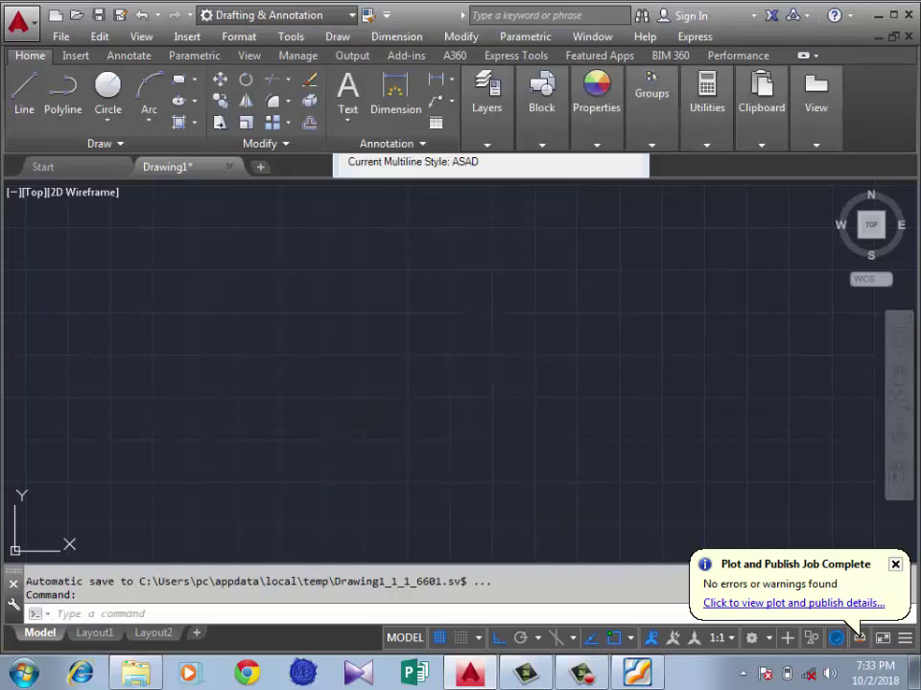
type("ml")
key("Return")
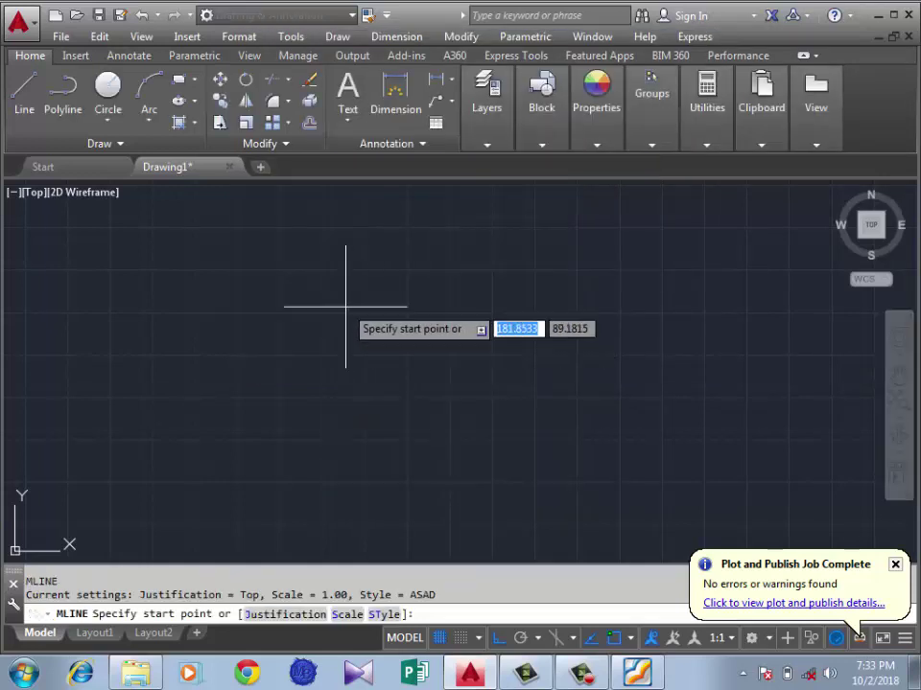
left_click(343, 302)
left_click(484, 302)
left_click(485, 431)
scroll(404, 429, "up", 5)
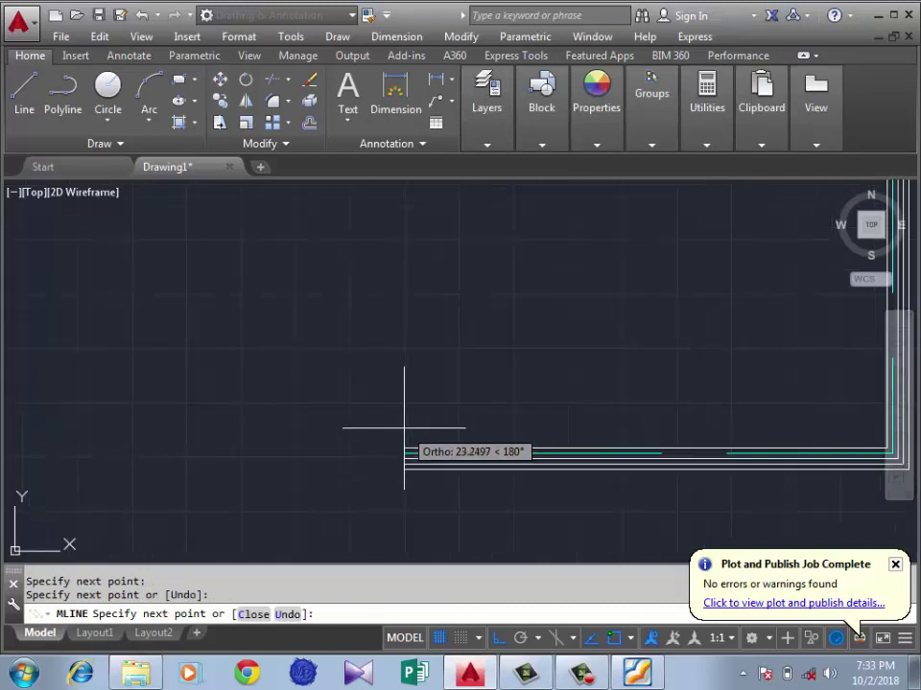
scroll(376, 428, "up", 2)
scroll(254, 338, "down", 2)
left_click(233, 326)
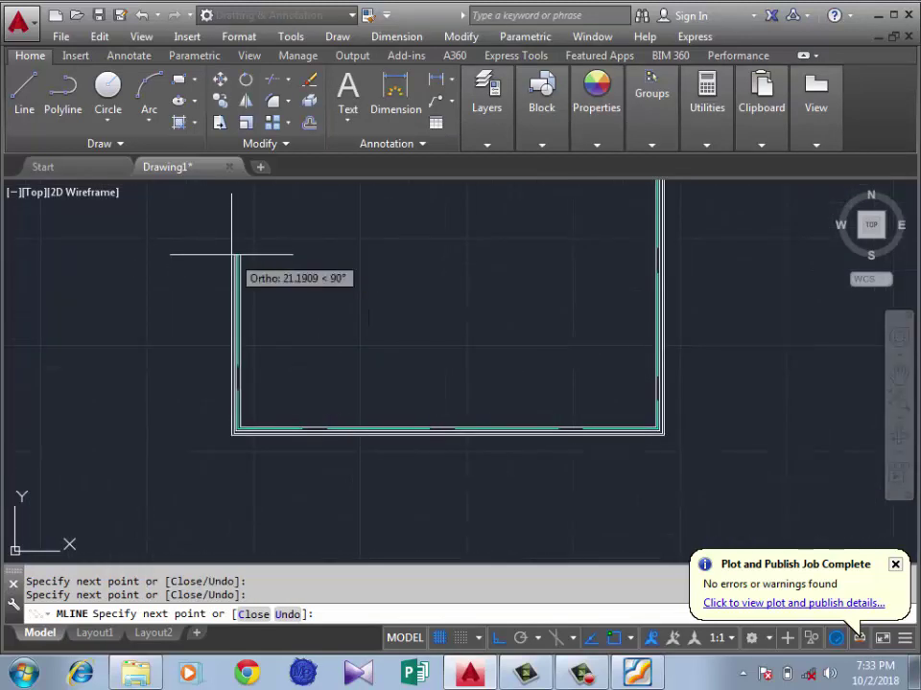
left_click(287, 259)
left_click(398, 264)
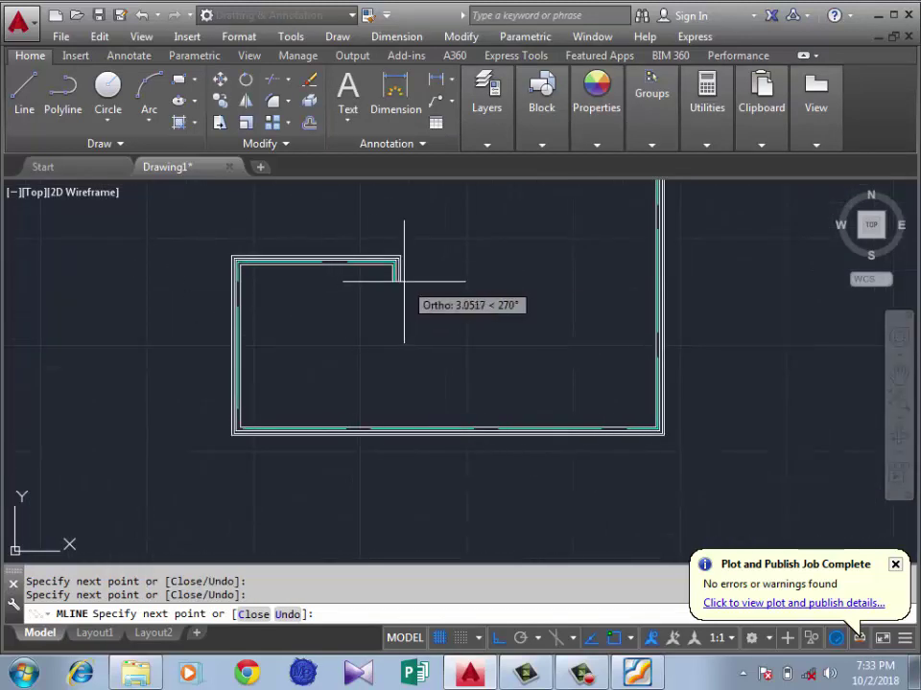
key("Return")
scroll(345, 221, "up", 3)
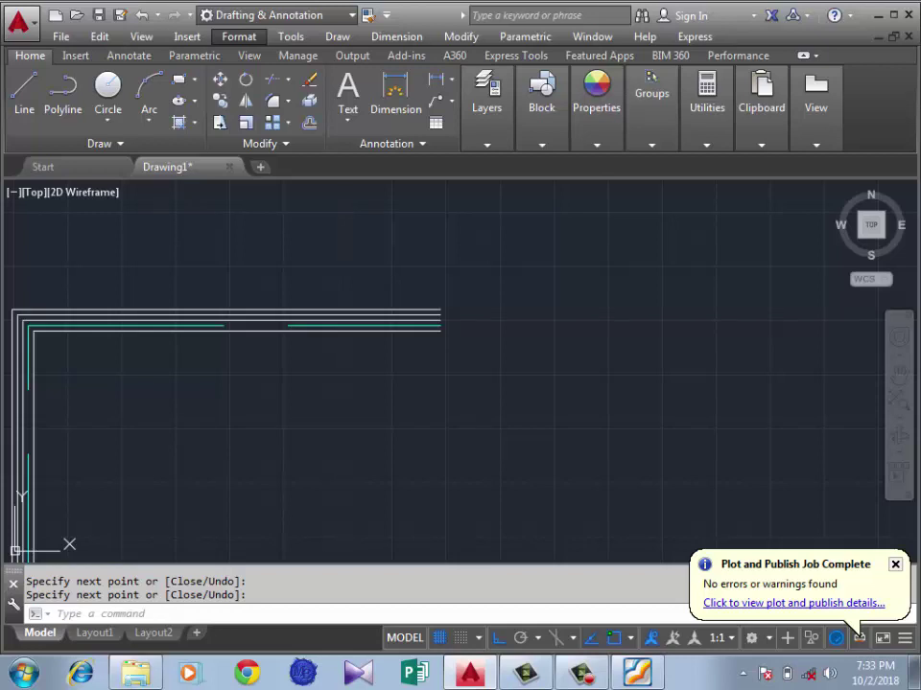
- Review STANDARD and ASAD in the Multiline Style dialog, then close it
left_click(239, 37)
left_click(280, 343)
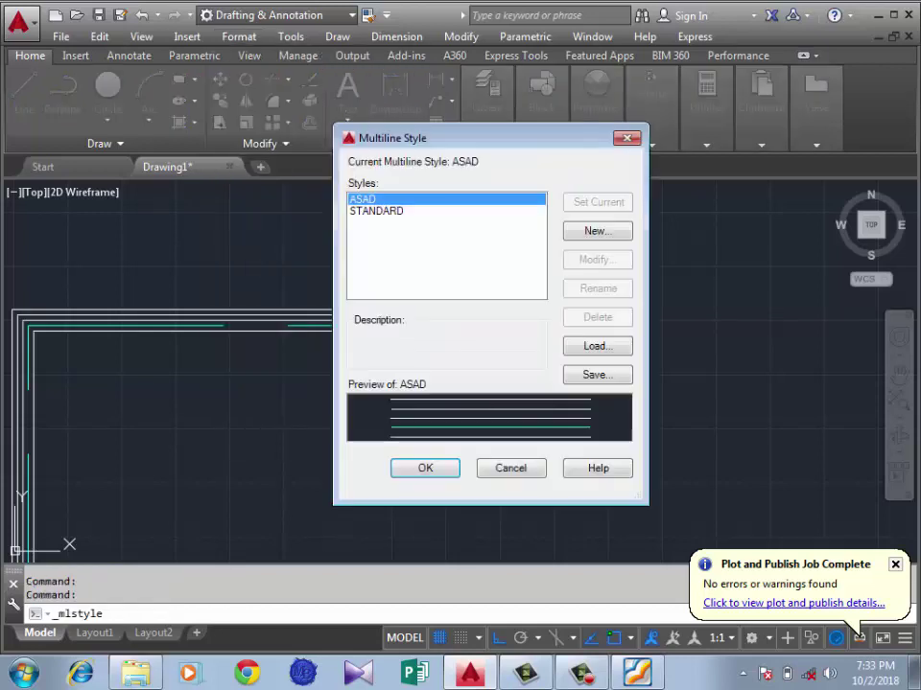
left_click(376, 210)
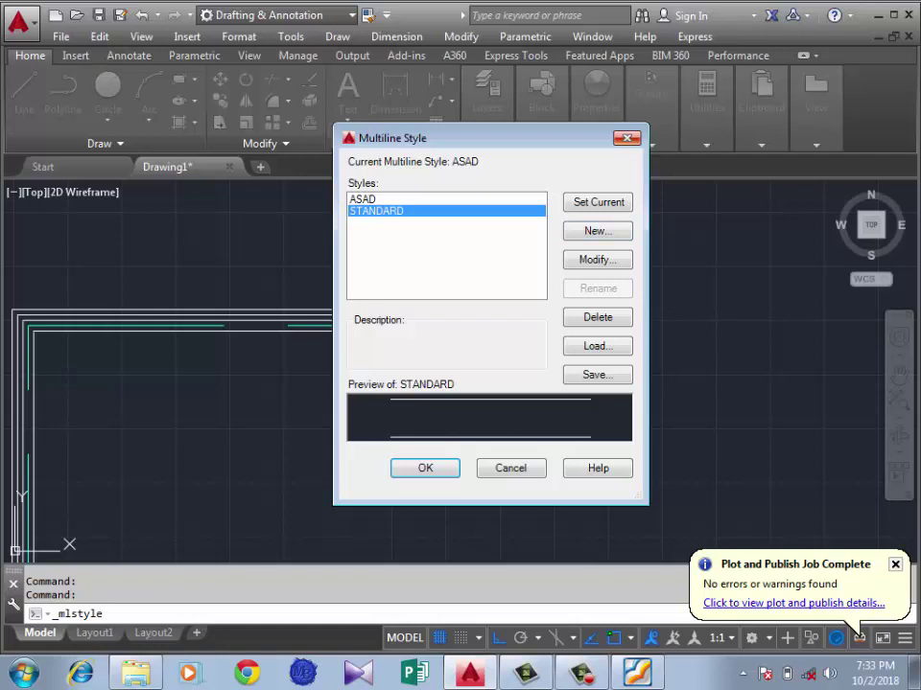
left_click(363, 198)
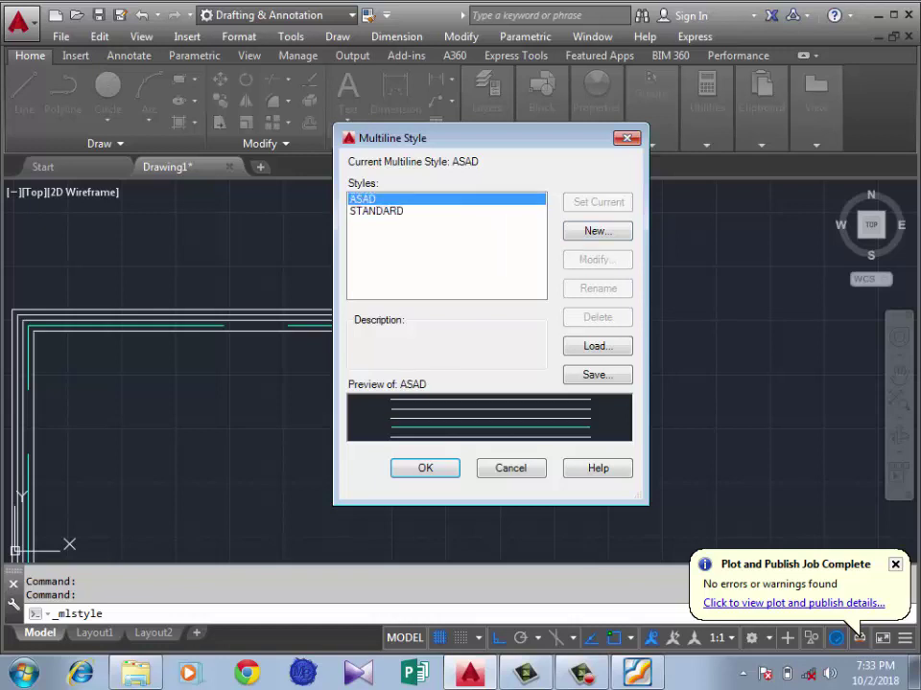
mouse_move(431, 137)
left_mouse_down()
mouse_move(693, 101)
mouse_move(471, 140)
left_mouse_up()
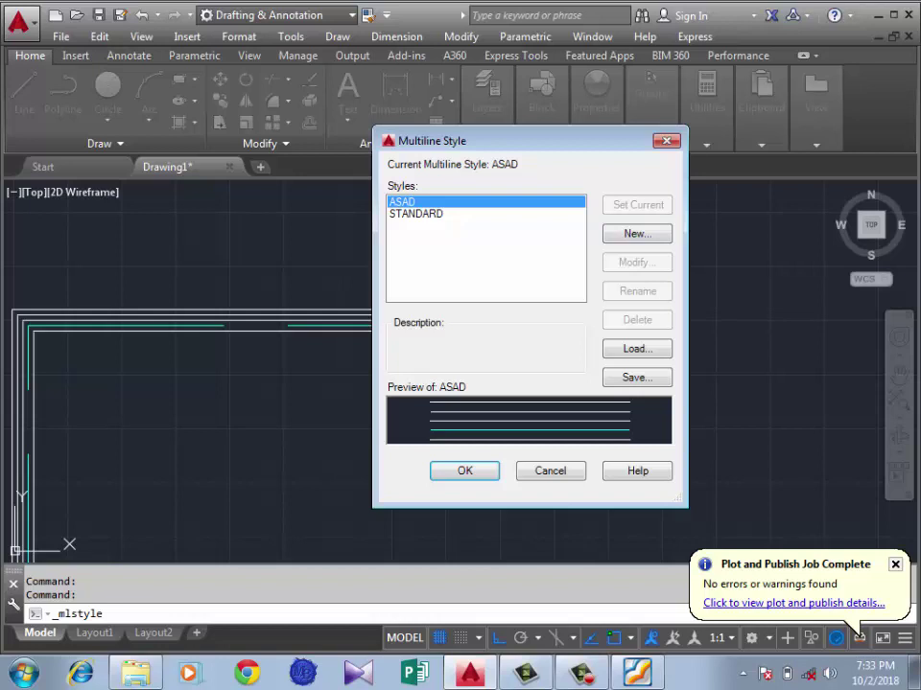
left_click(464, 471)
- Crossing-select the ASAD multiline outline and delete it
scroll(529, 308, "down", 3)
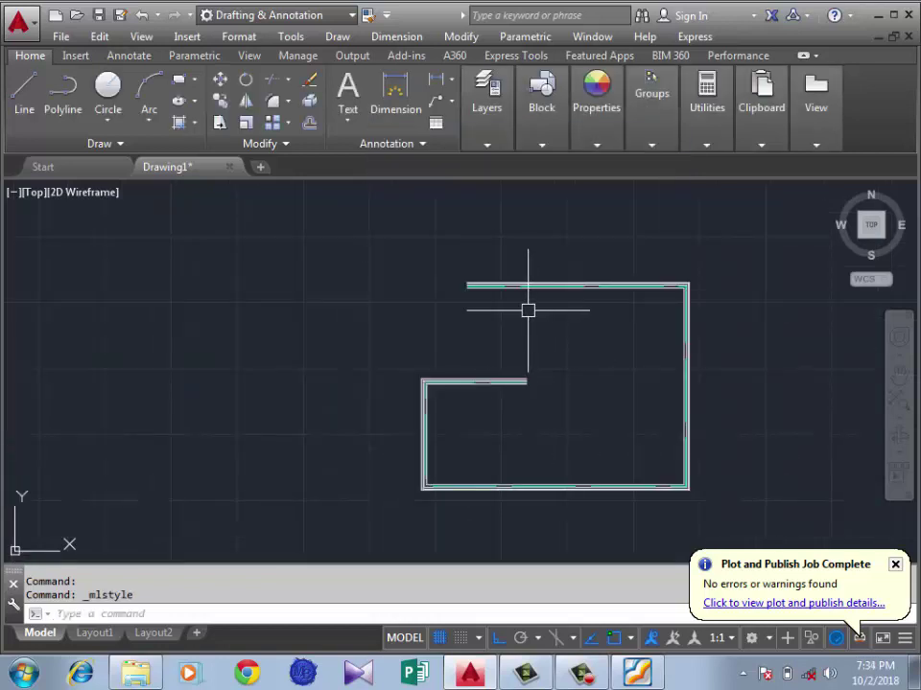
left_click(527, 310)
left_click(398, 470)
key("Delete")
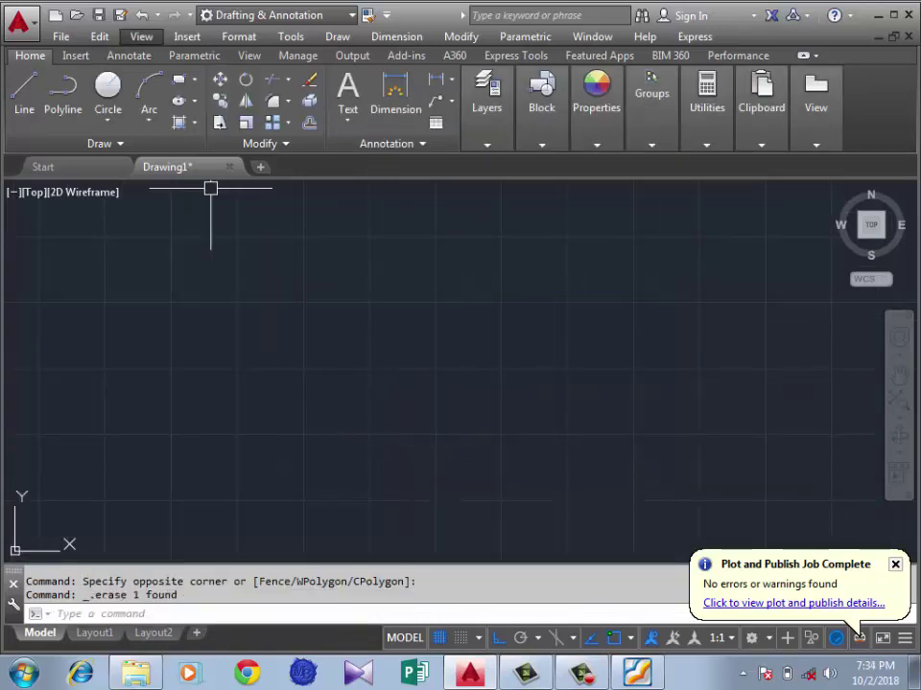
left_click(239, 37)
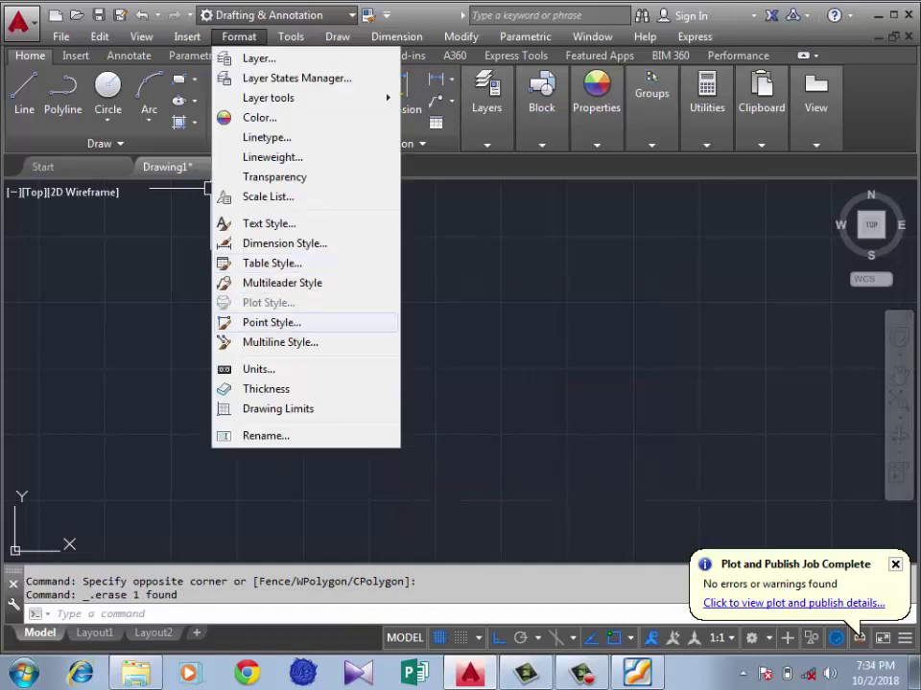
- Review ASAD's settings unchanged, then make STANDARD the current multiline style
left_click(280, 343)
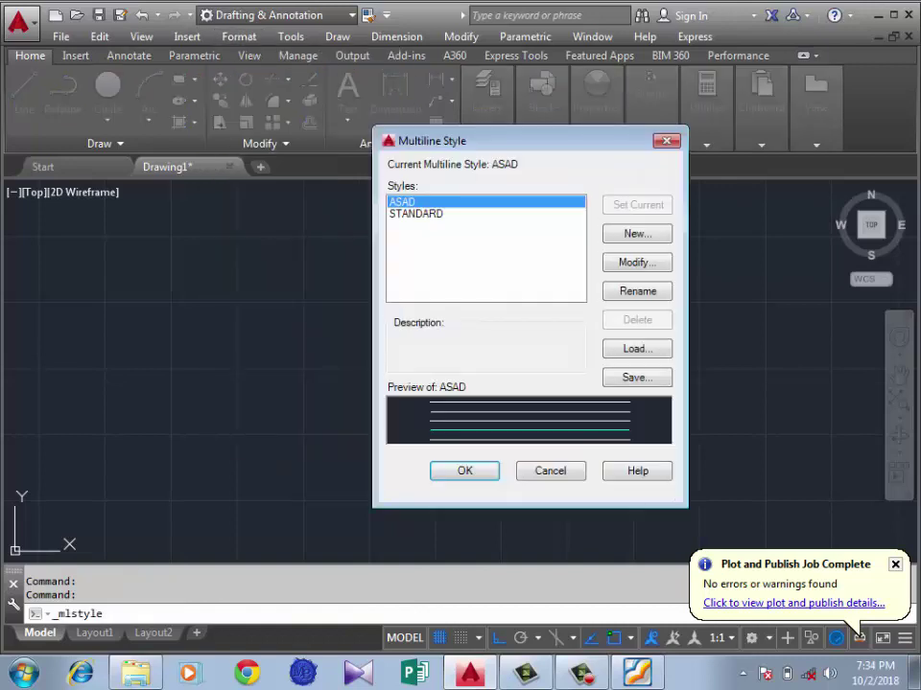
left_click(638, 262)
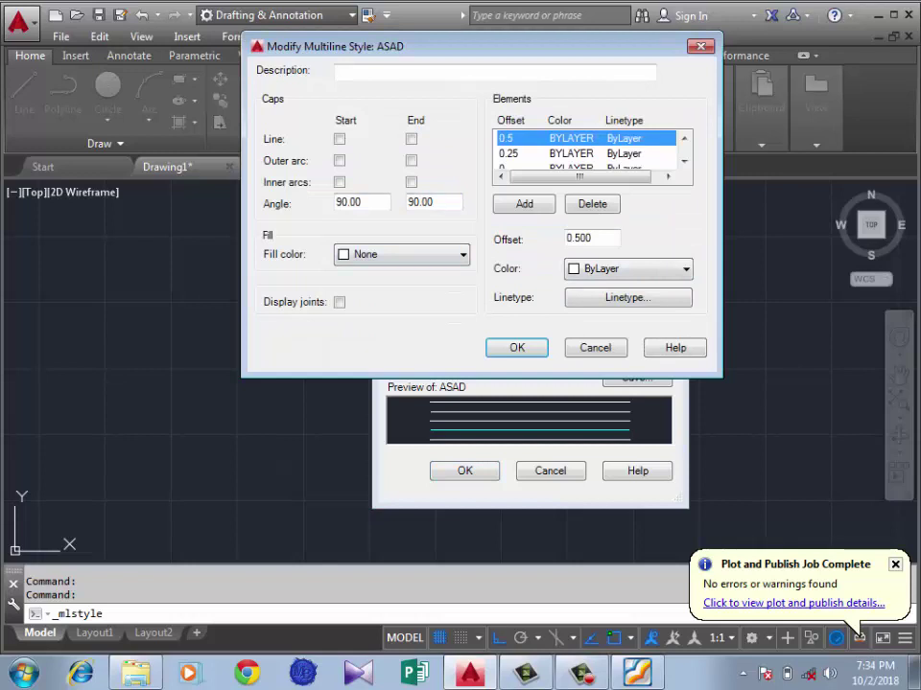
key("Return")
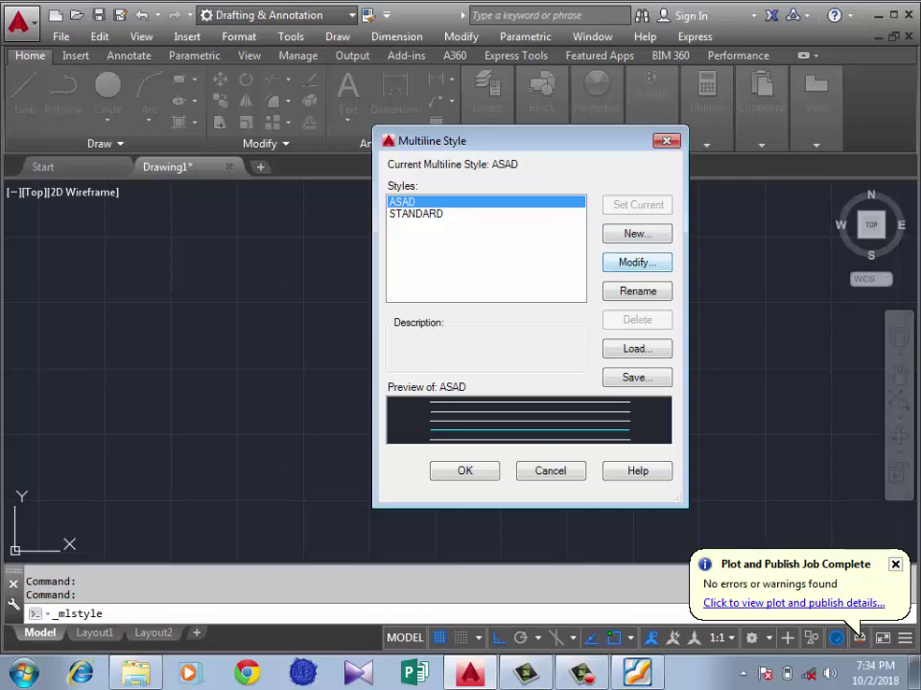
left_click(415, 214)
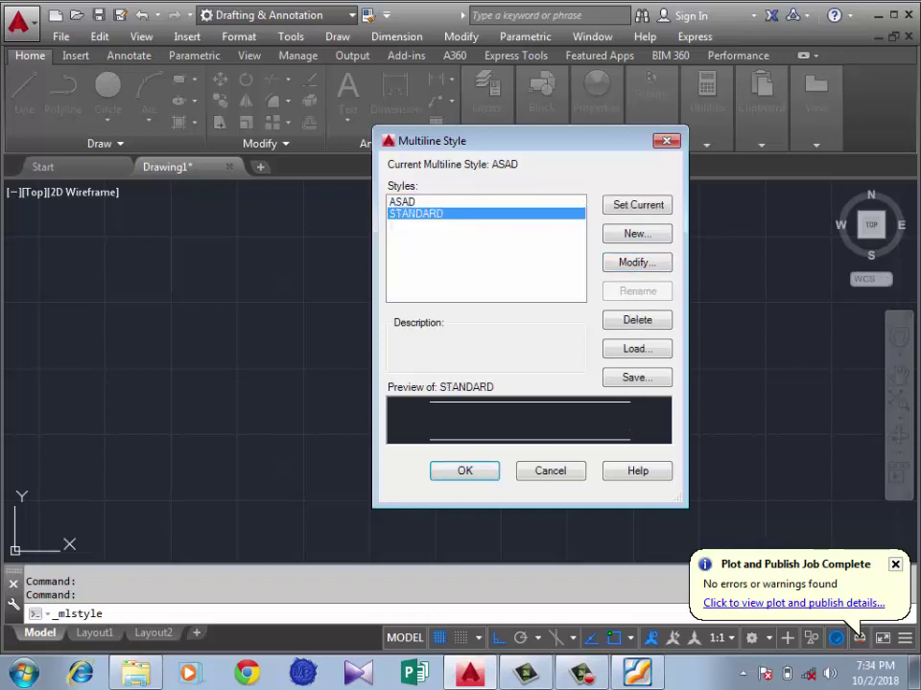
left_click(401, 201)
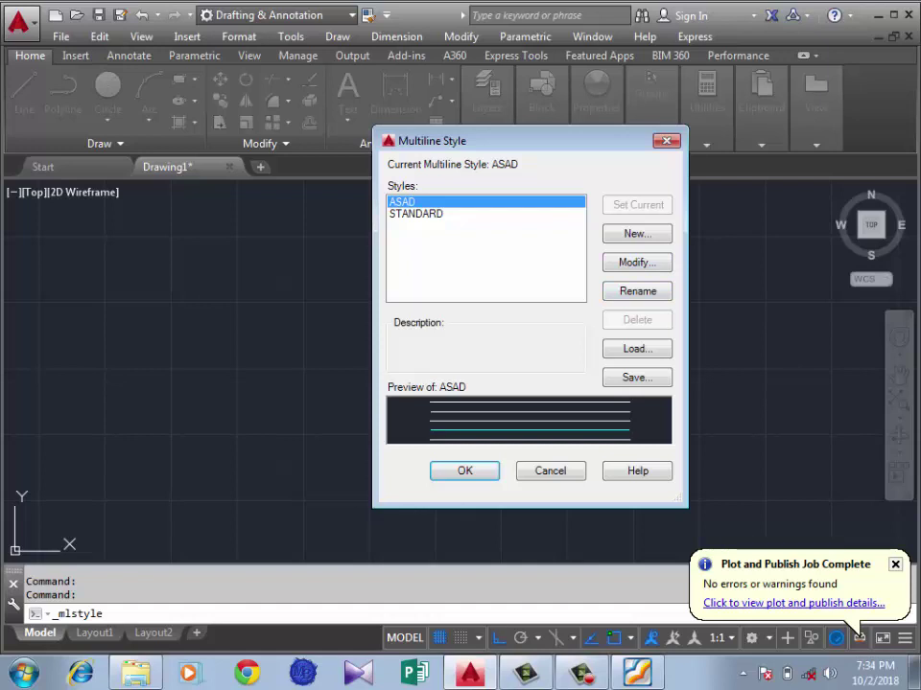
left_click(415, 213)
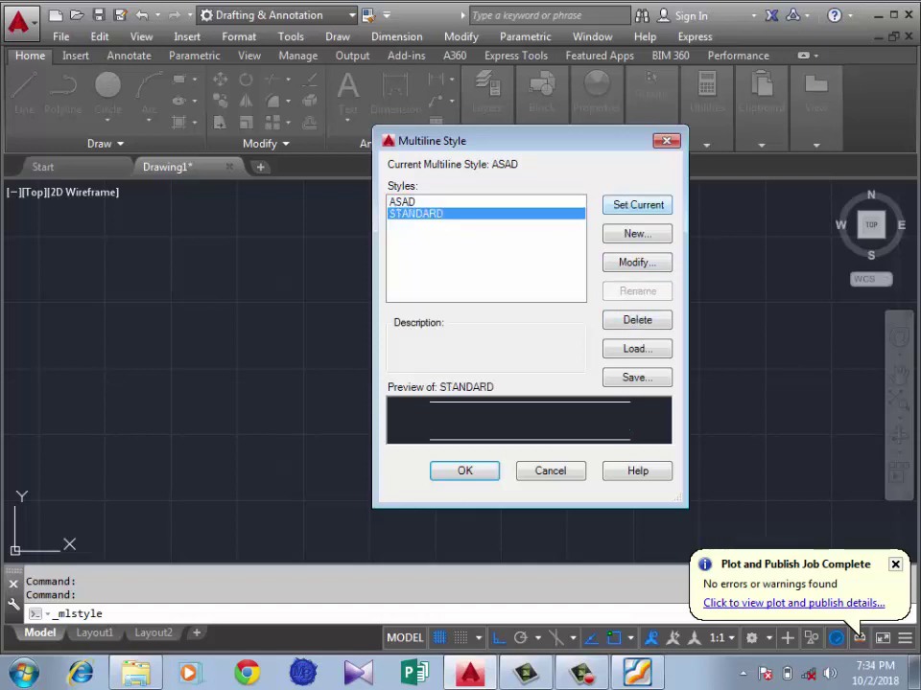
left_click(637, 204)
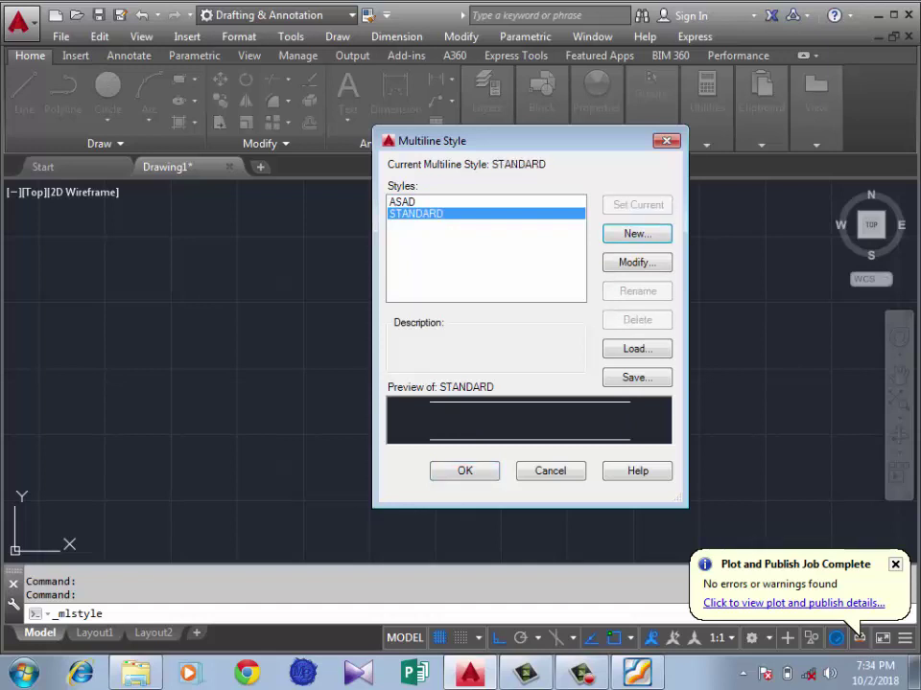
- Browse acad.mln without loading anything, then save the ASAD multiline style as asad.mln
left_click(403, 202)
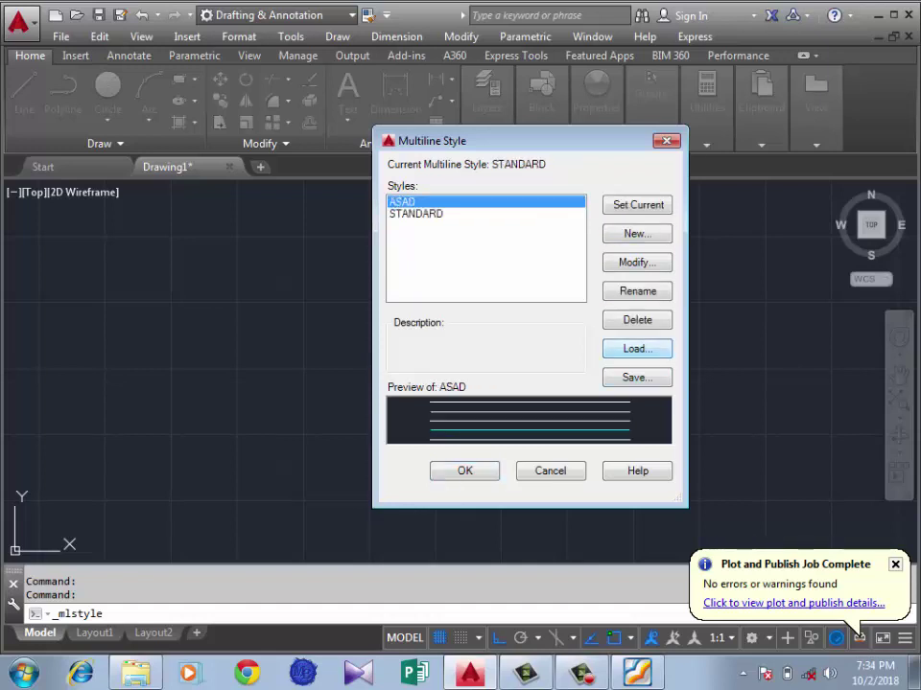
left_click(636, 348)
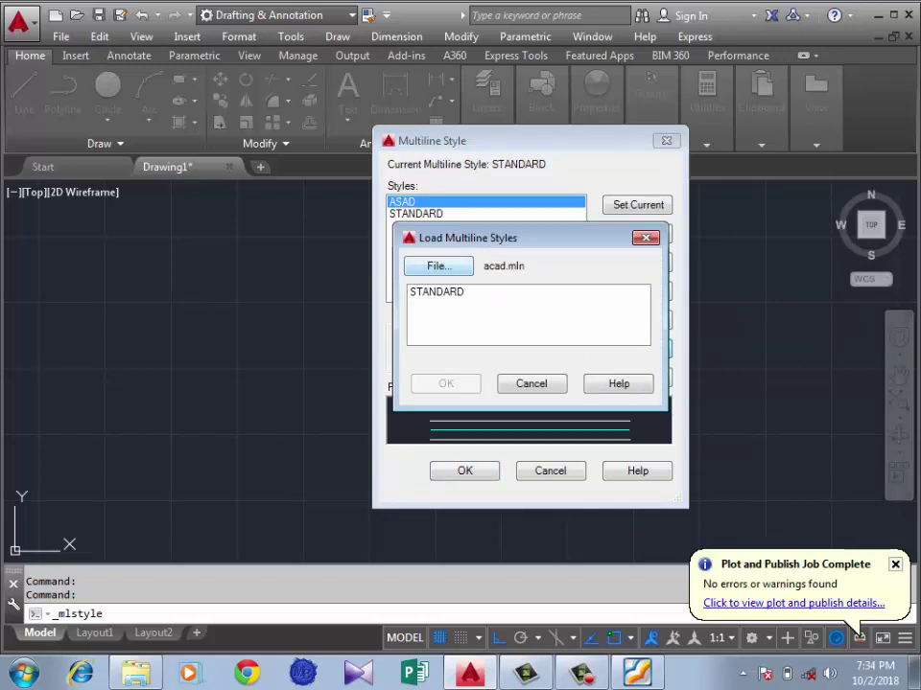
left_click(438, 266)
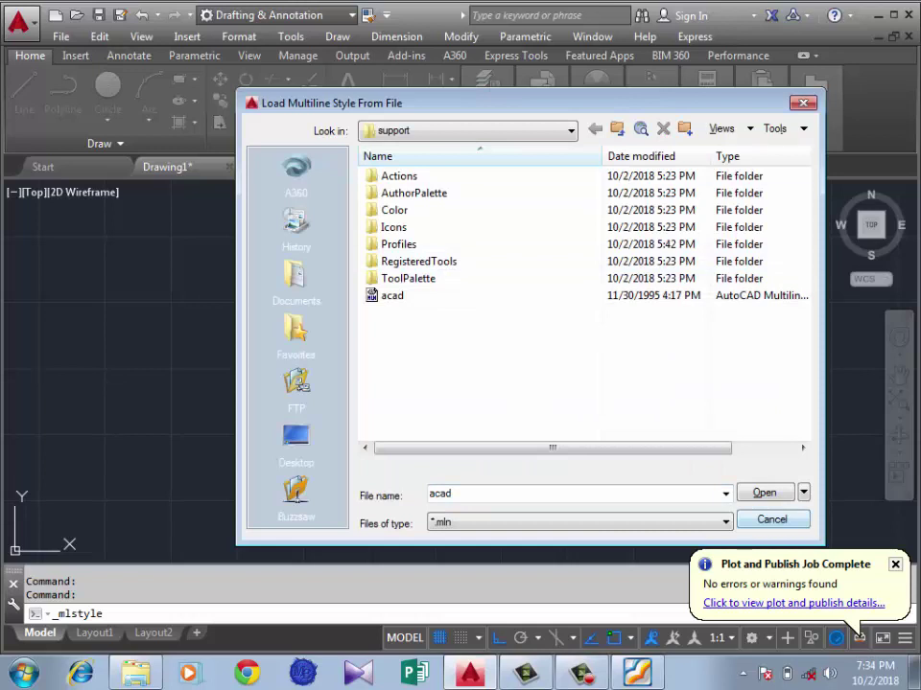
key("Return")
left_click(531, 383)
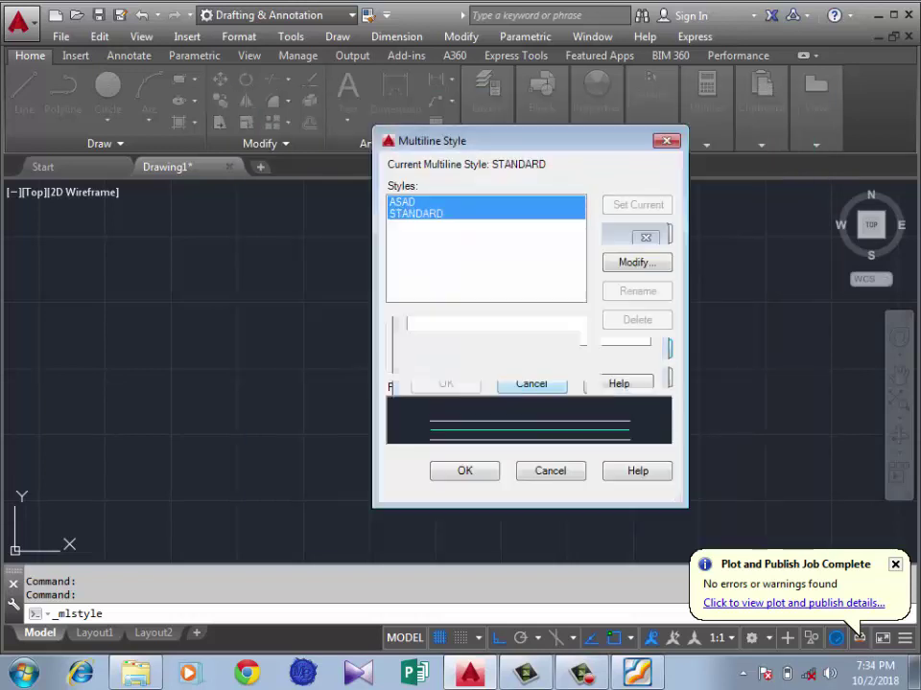
left_click(402, 201)
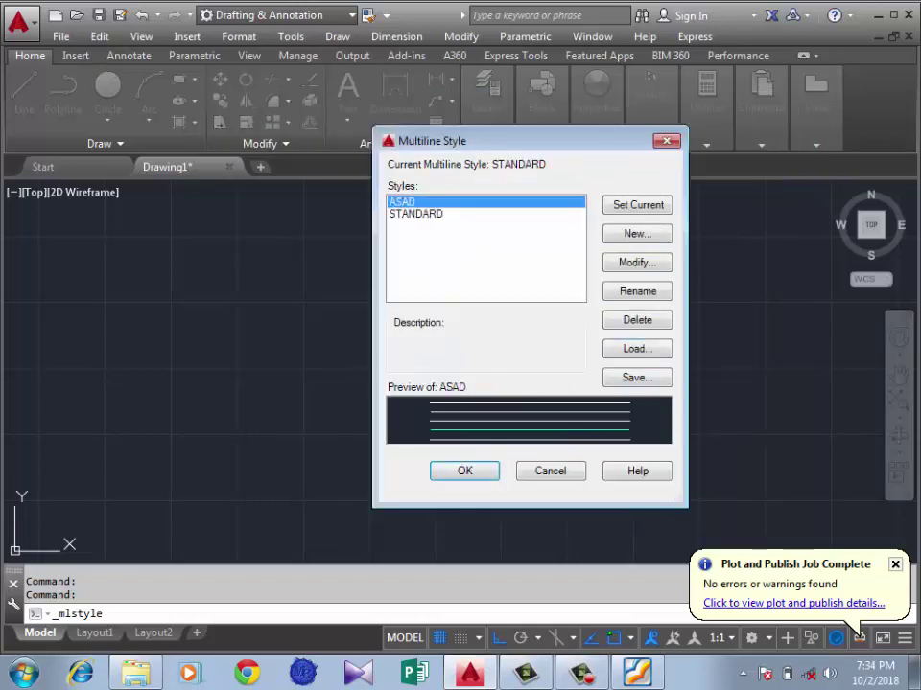
left_click(637, 377)
type("asad")
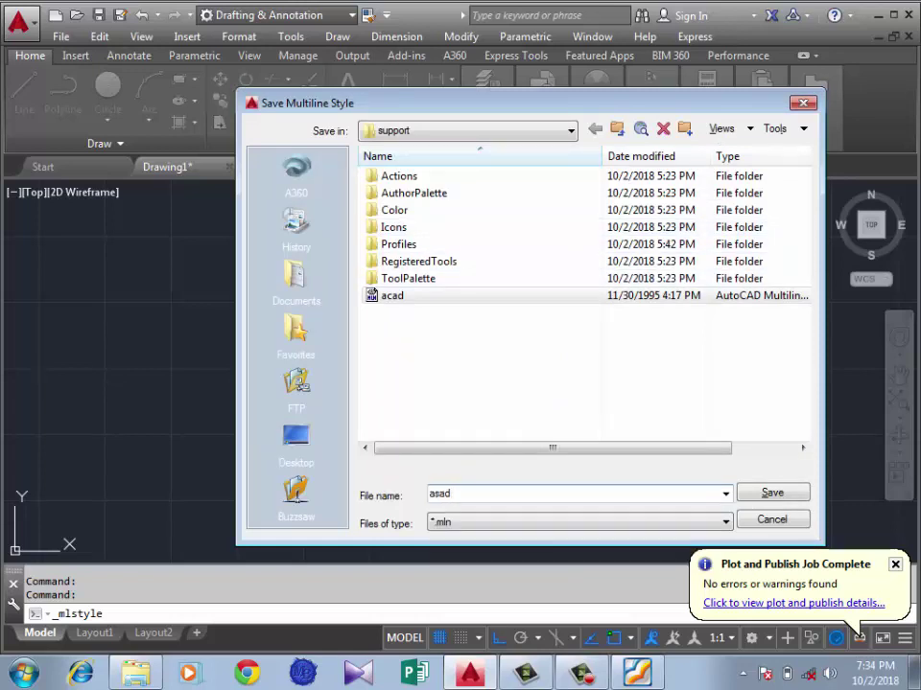
key("Return")
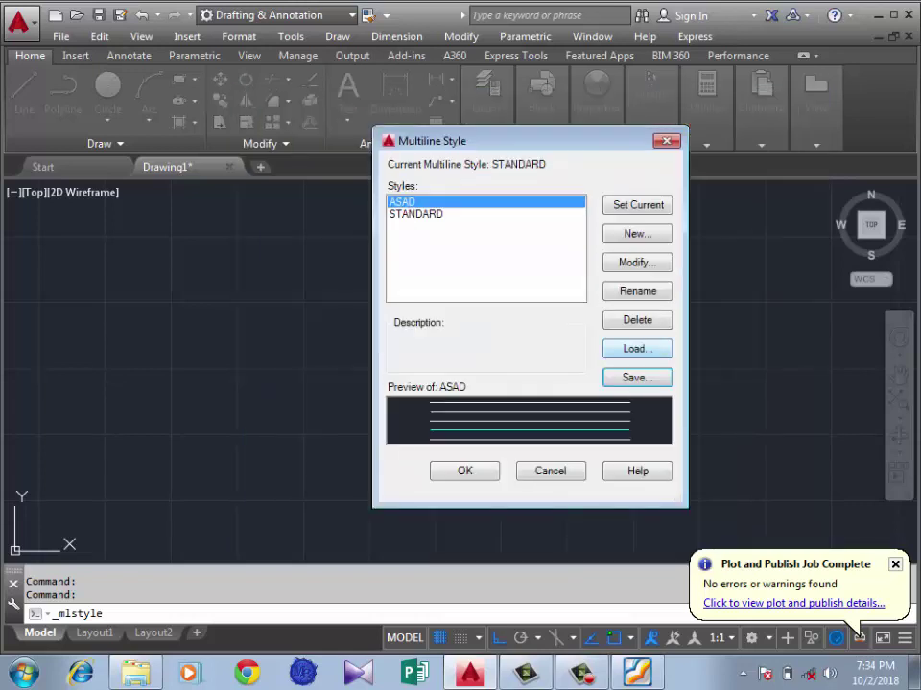
- Delete ASAD, reload it from the saved asad file, and close the Multiline Style dialog
left_click(636, 320)
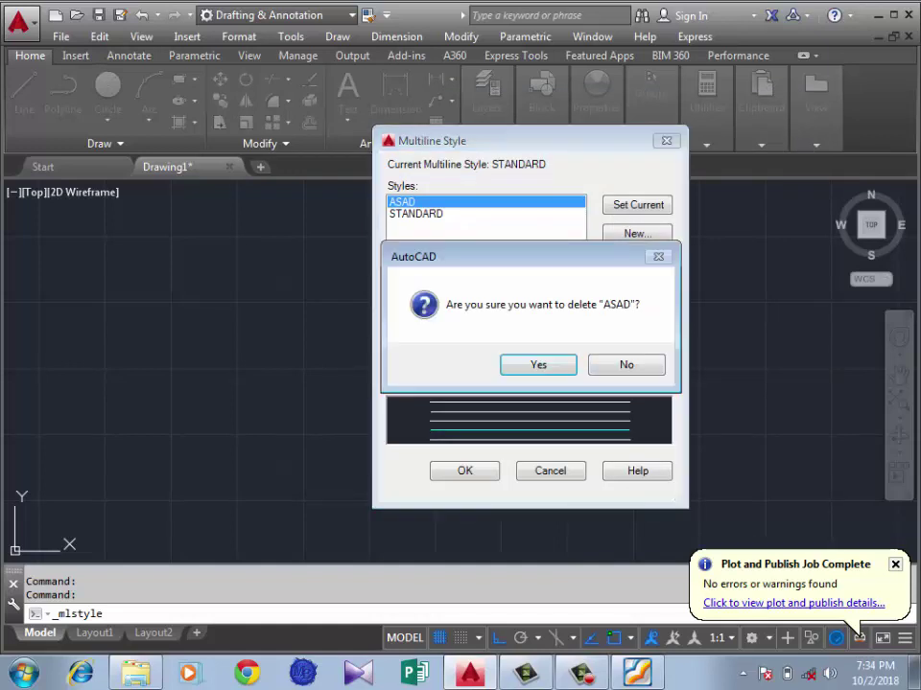
key("Return")
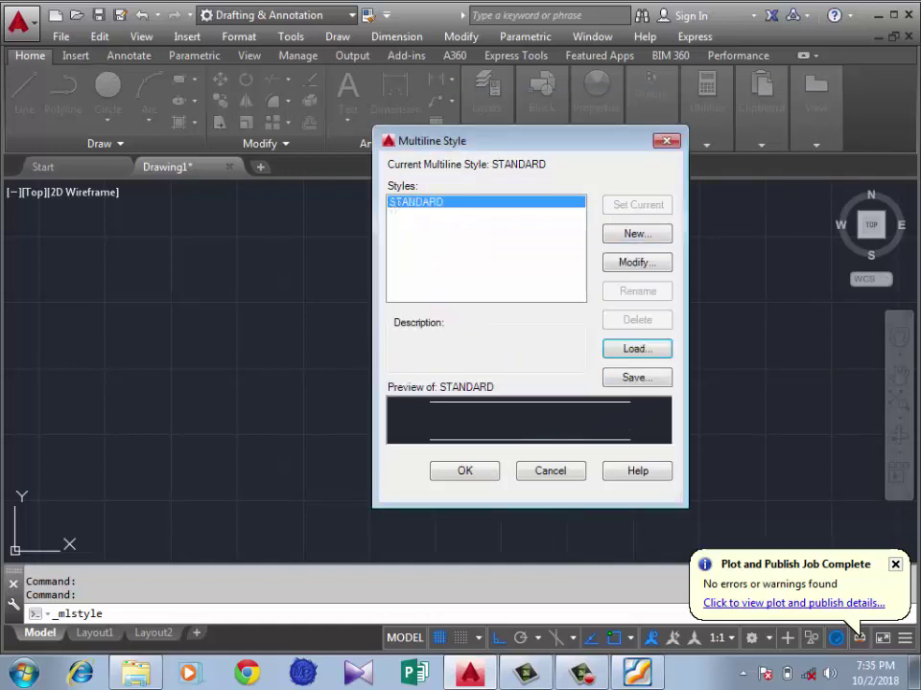
left_click(637, 348)
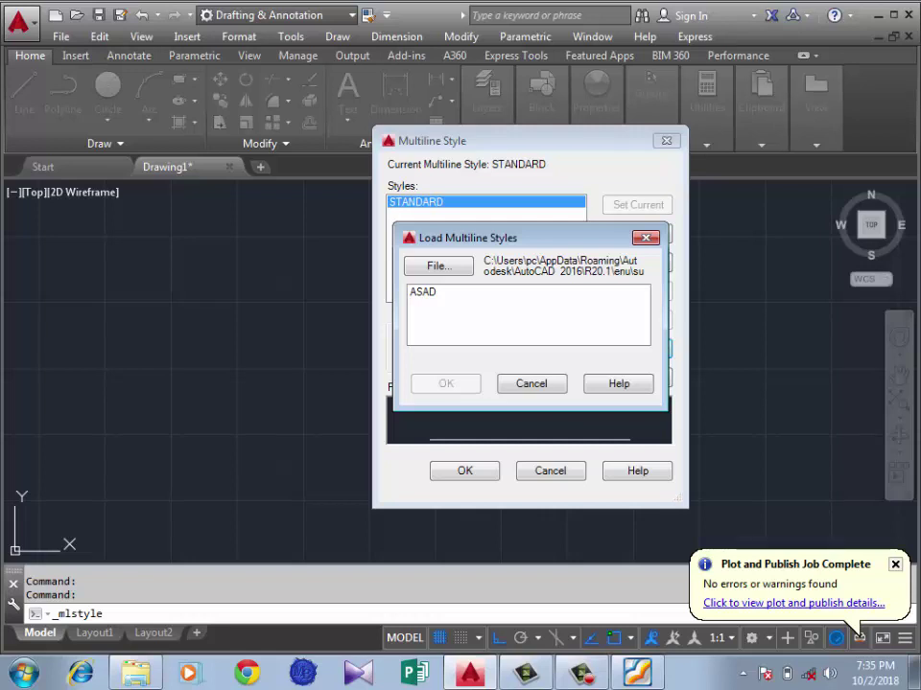
left_click(423, 292)
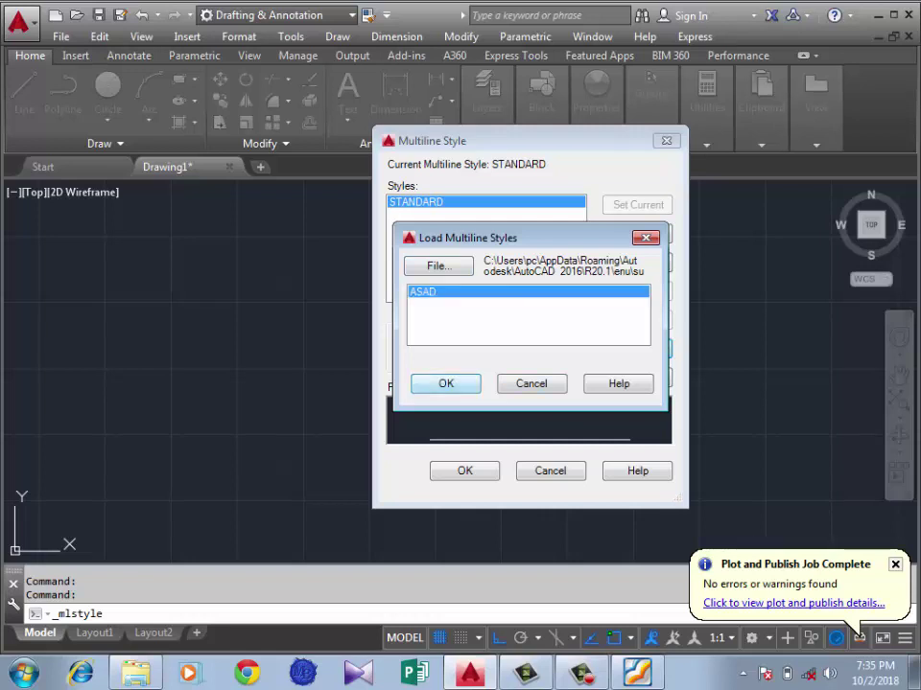
key("Return")
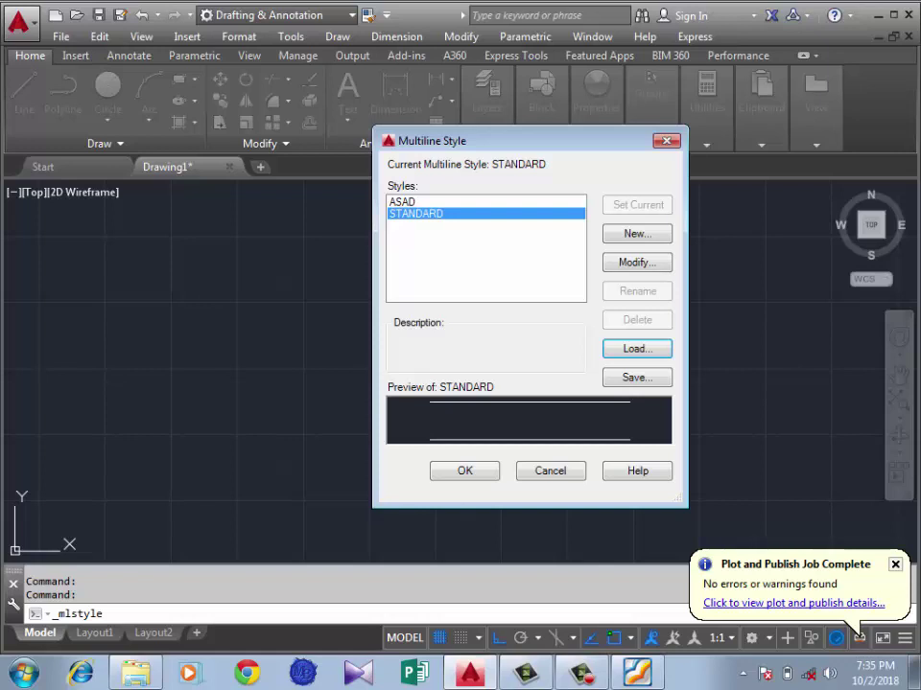
left_click(403, 202)
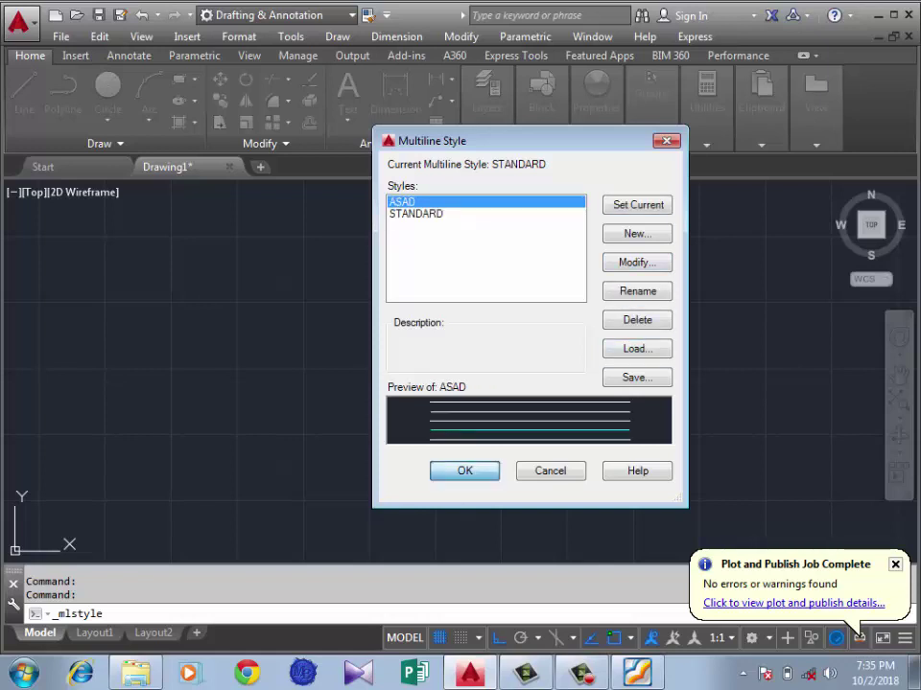
key("Return")
left_click(435, 426)
- Start a multiline with ML, place a start point, then cancel it with Esc
left_click(549, 282)
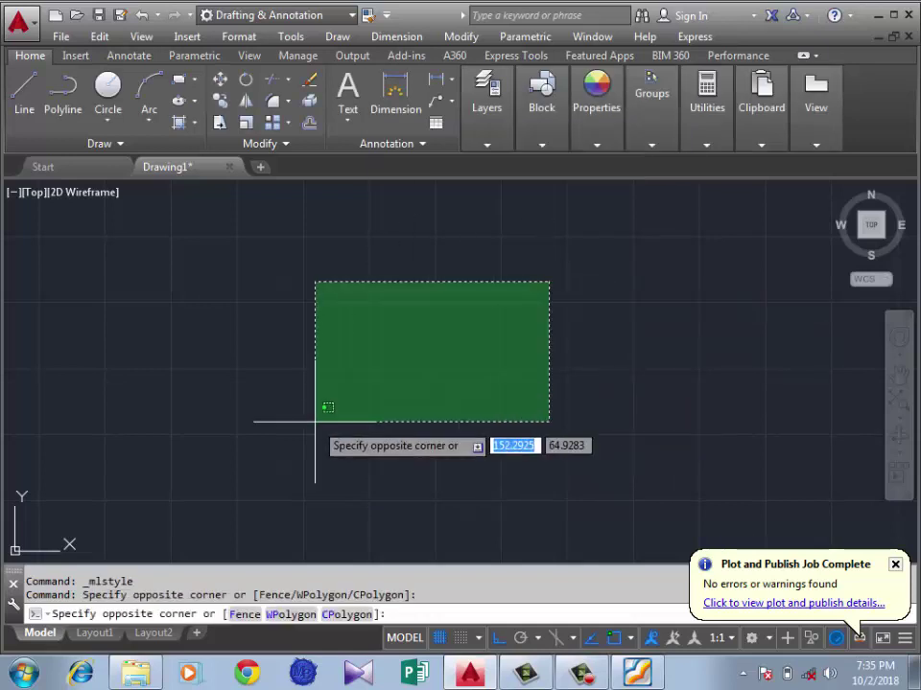
left_click(317, 422)
type("ml")
key("Return")
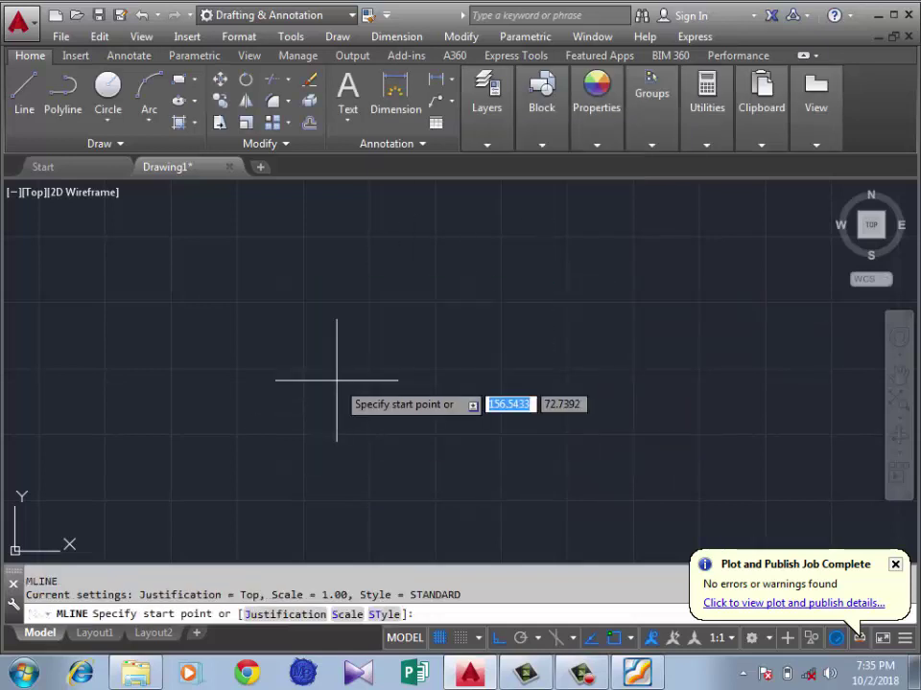
left_click(227, 247)
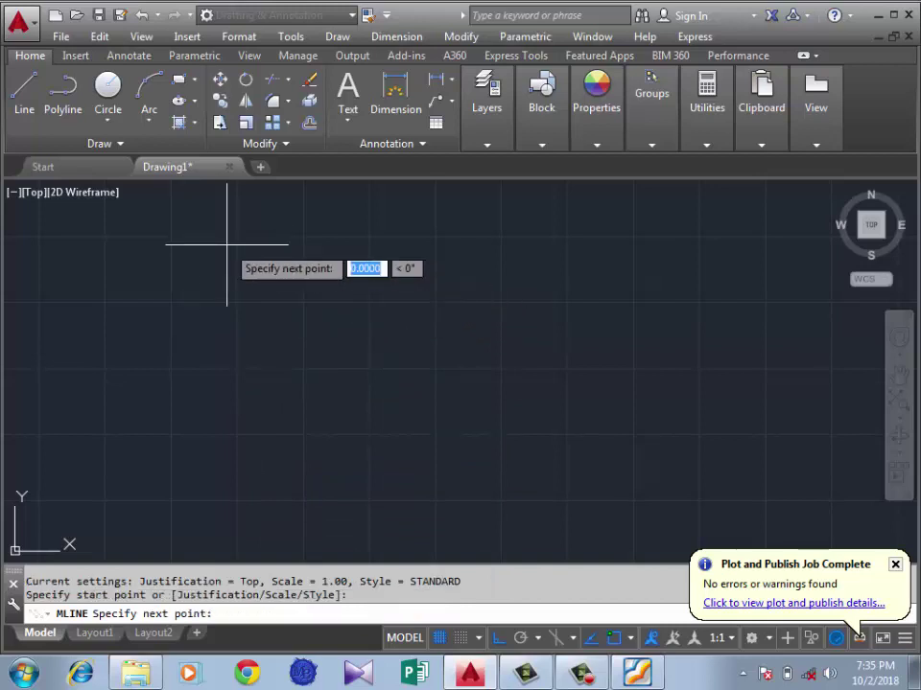
scroll(316, 207, "up", 5)
scroll(392, 261, "down", 6)
scroll(252, 305, "up", 6)
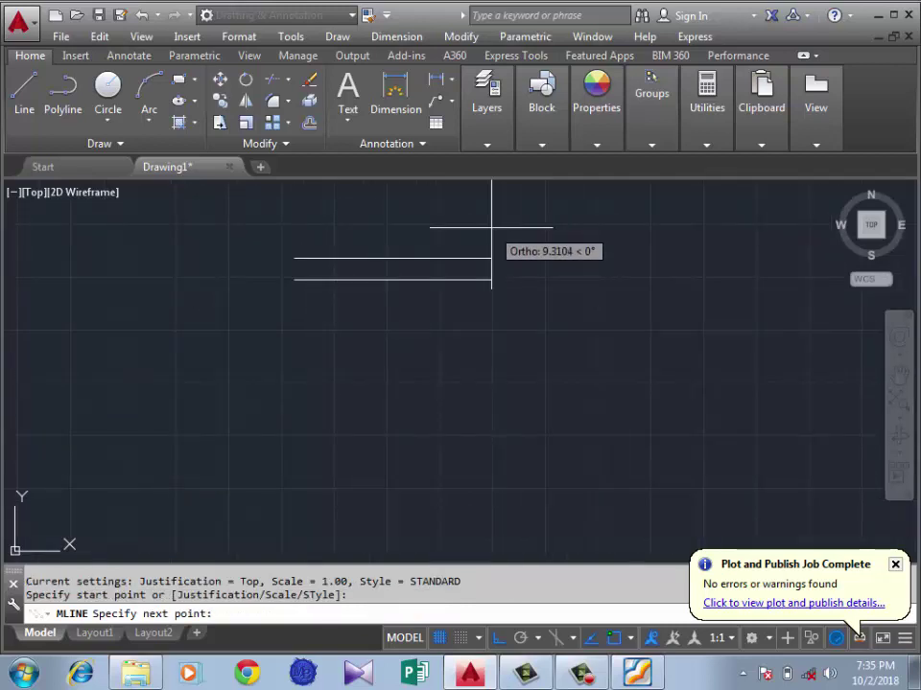
key("Escape")
scroll(239, 382, "up", 3)
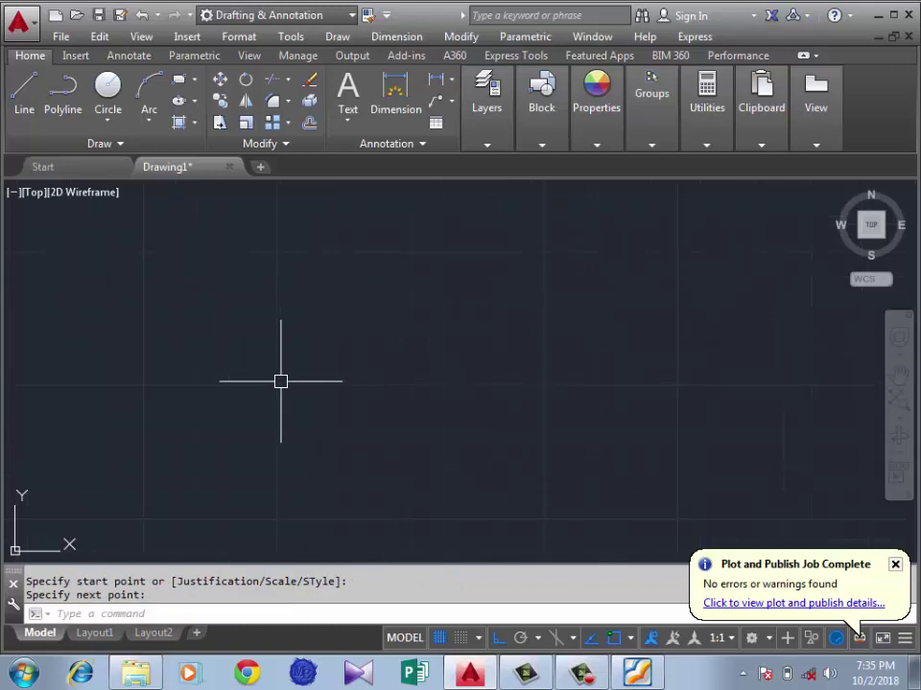
- Restart ML and set the multiline justification to Bottom
type("ml")
key("Return")
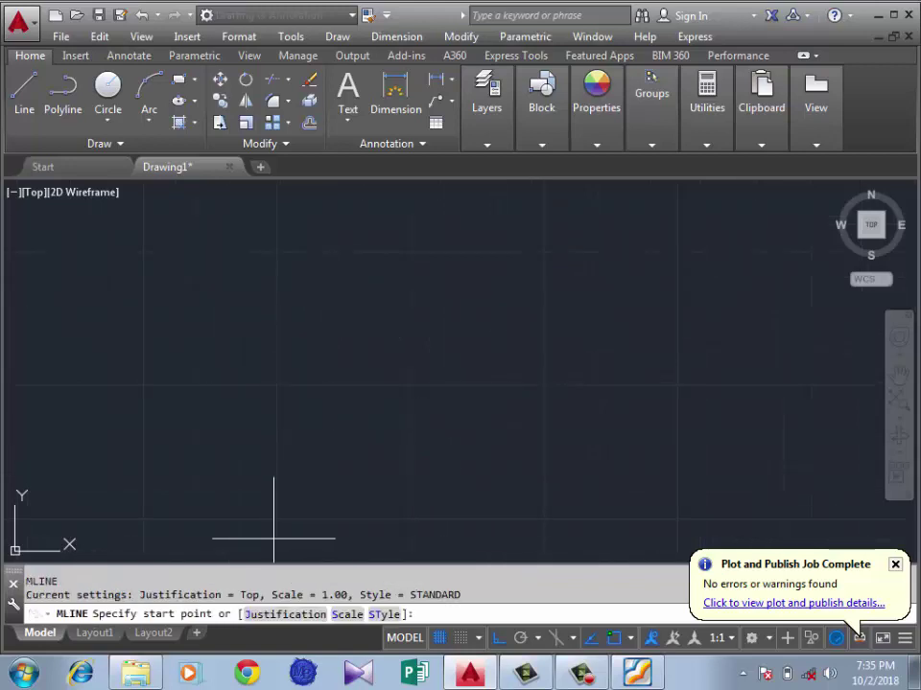
type("j")
key("Return")
key("Down")
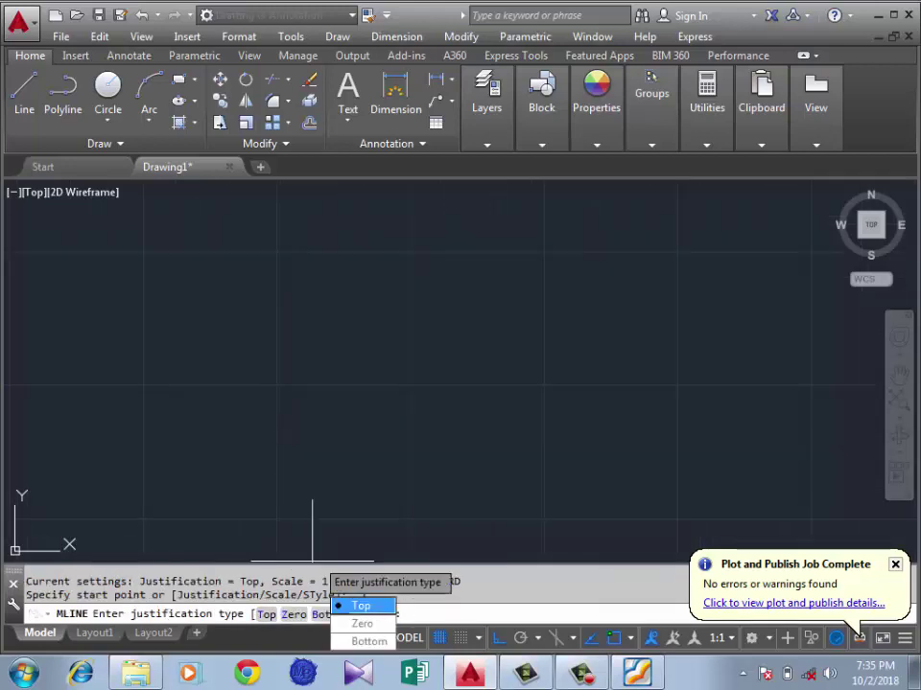
key("Down")
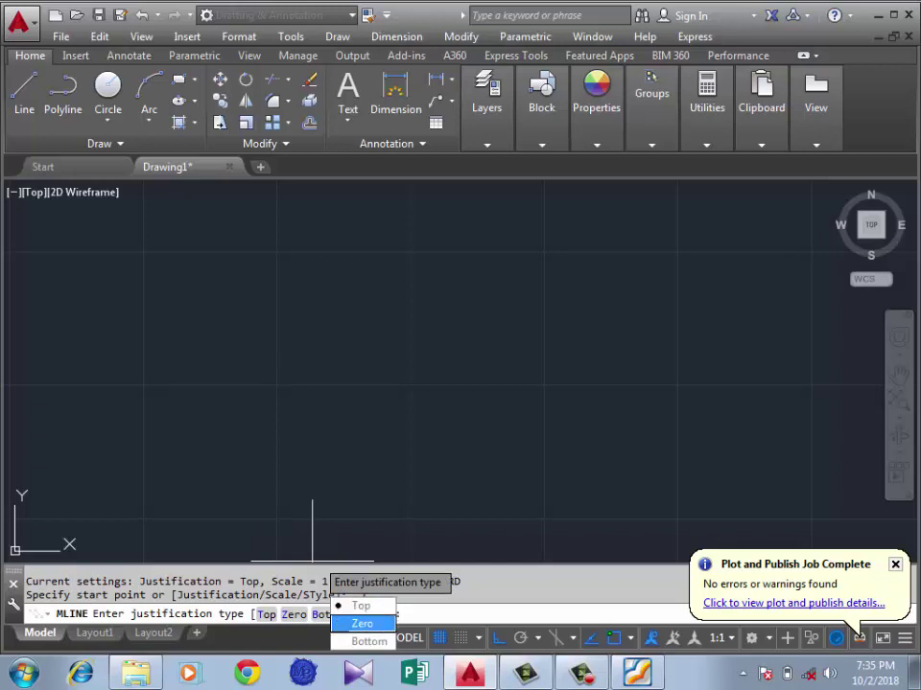
key("Down")
key("Down")
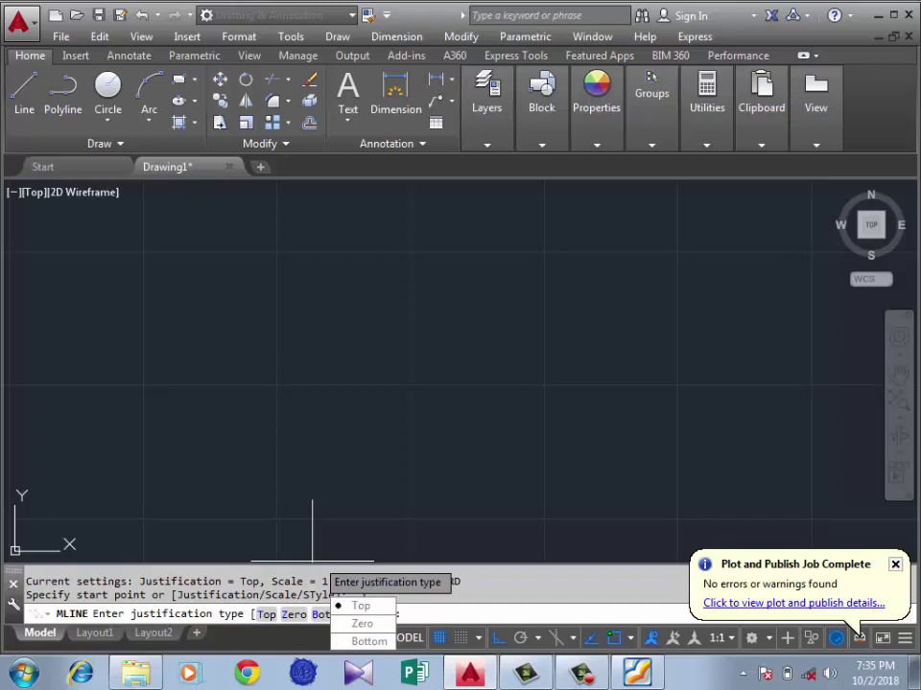
key("Down")
key("Up")
key("Up")
key("Return")
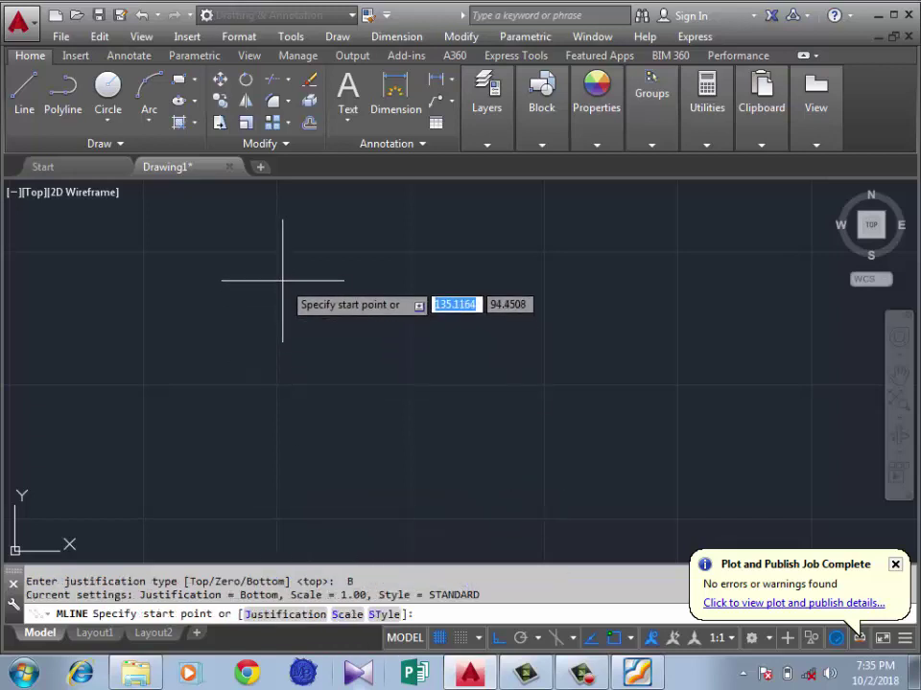
- Draw an L-shaped bottom-justified multiline from a start point through two corners
left_click(275, 283)
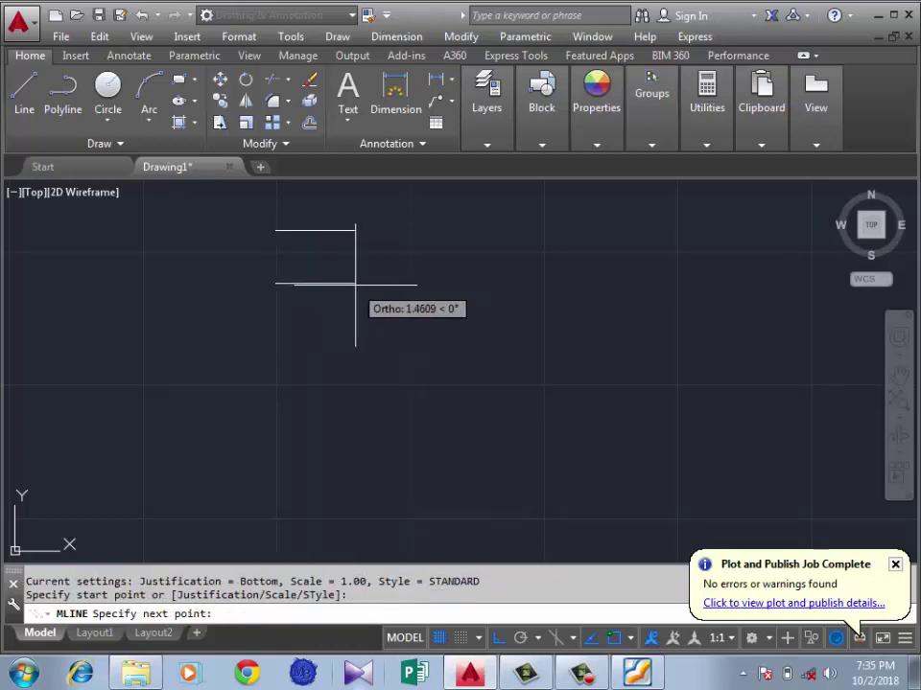
left_click(508, 292)
left_click(413, 422)
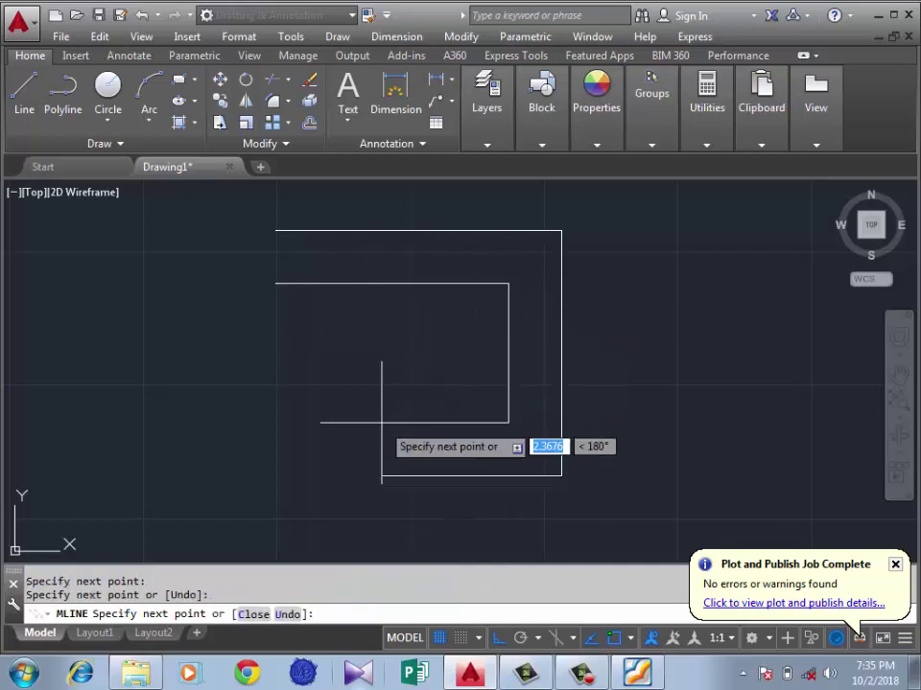
key("Return")
- Rerun the multiline with Zero justification, place a start point, then end it
key("Return")
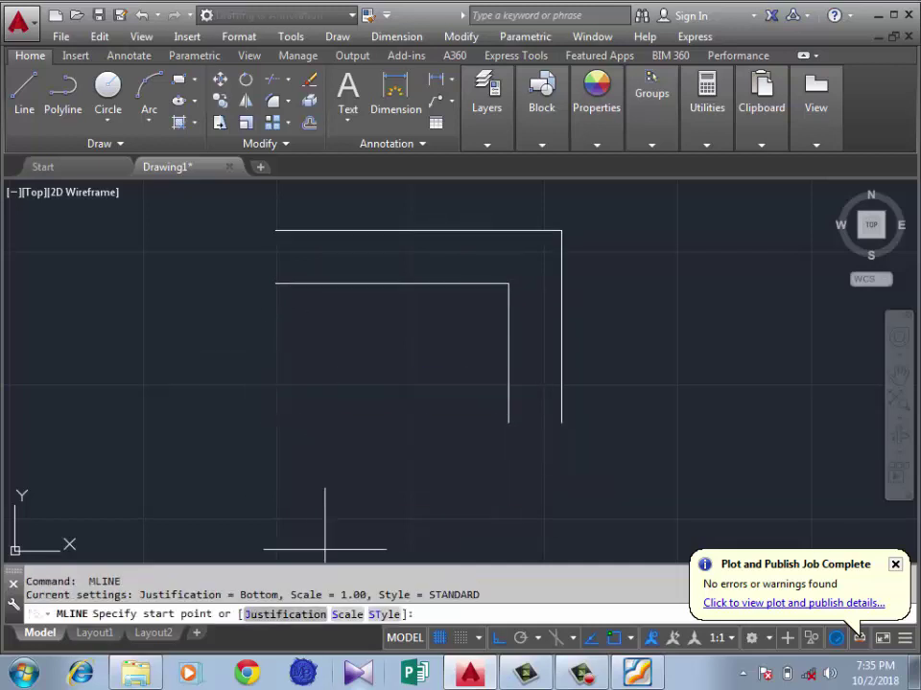
type("j")
key("Return")
key("Down")
key("Down")
key("Return")
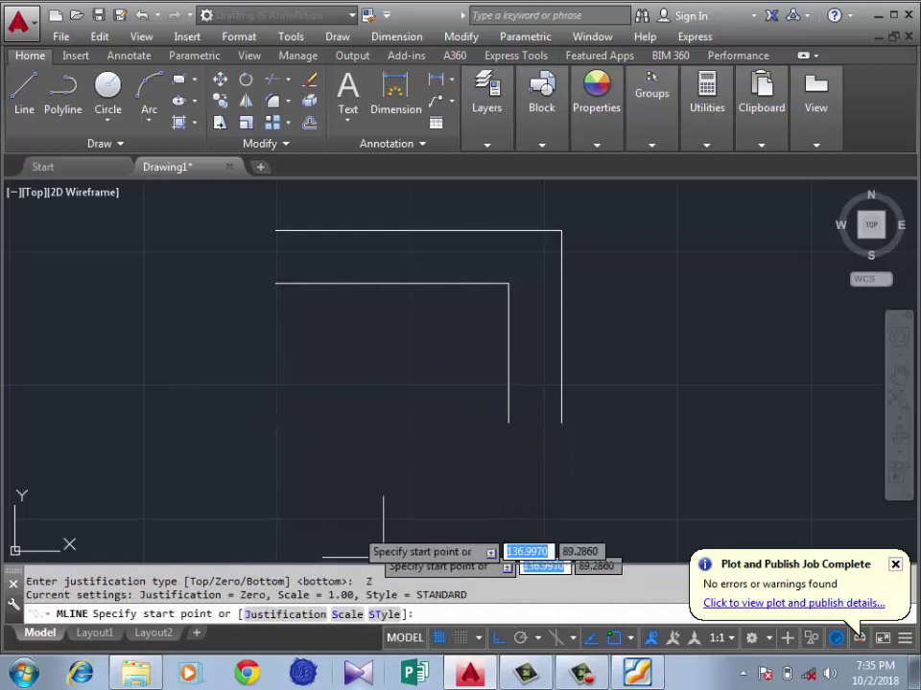
left_click(147, 377)
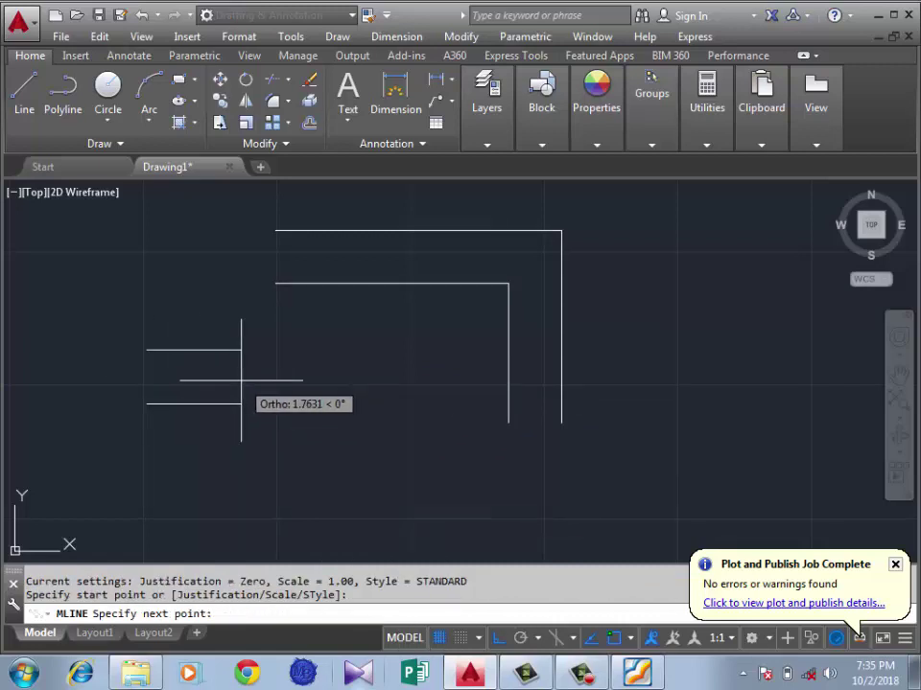
key("Return")
key("Return")
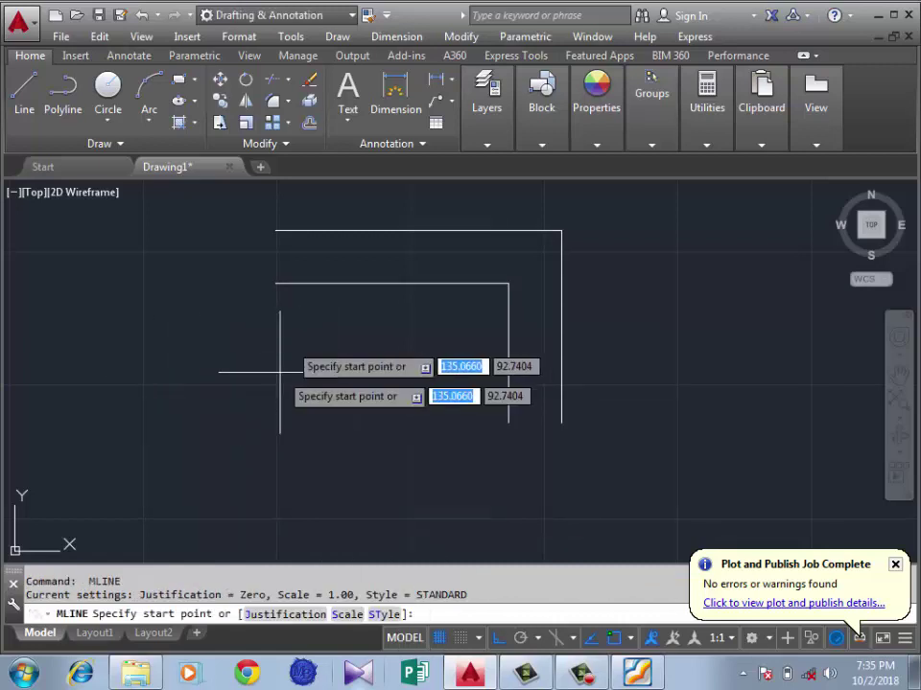
- Set the multiline scale to 3 and place the new multiline's start point
scroll(288, 364, "down", 4)
scroll(469, 294, "up", 2)
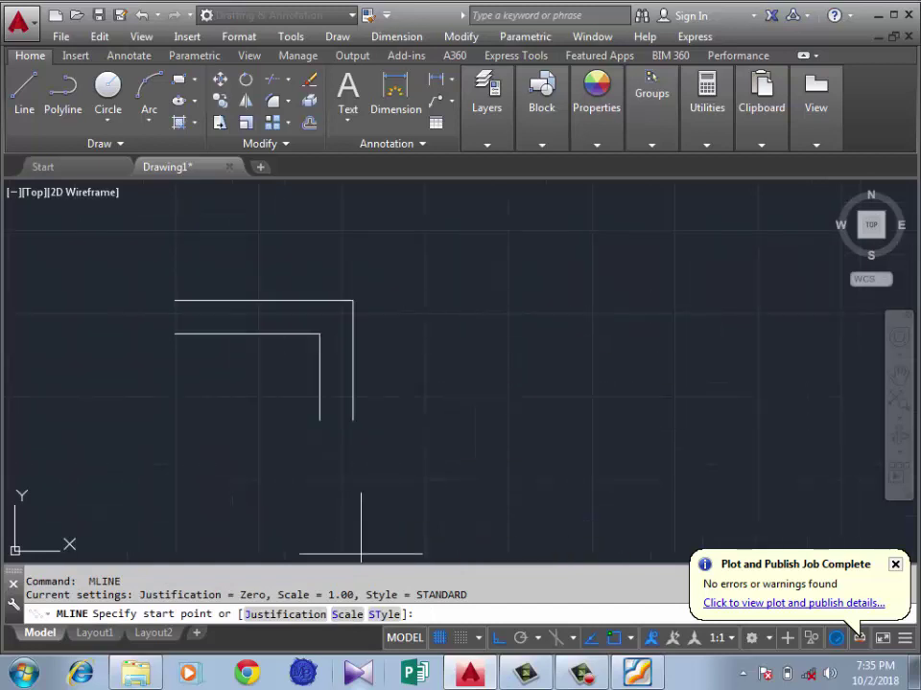
type("s")
key("Return")
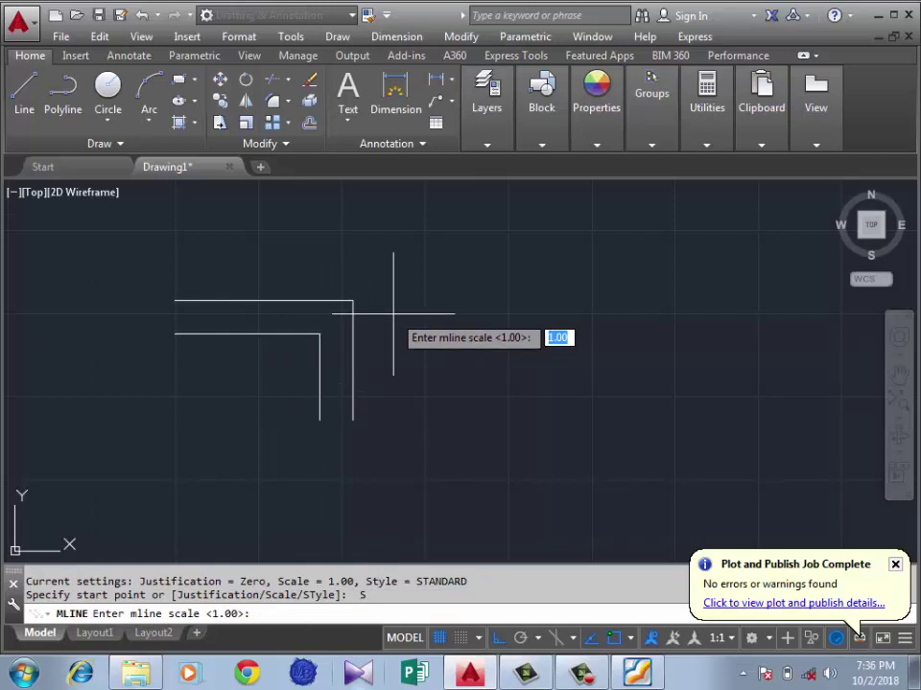
key("Return")
left_click(394, 312)
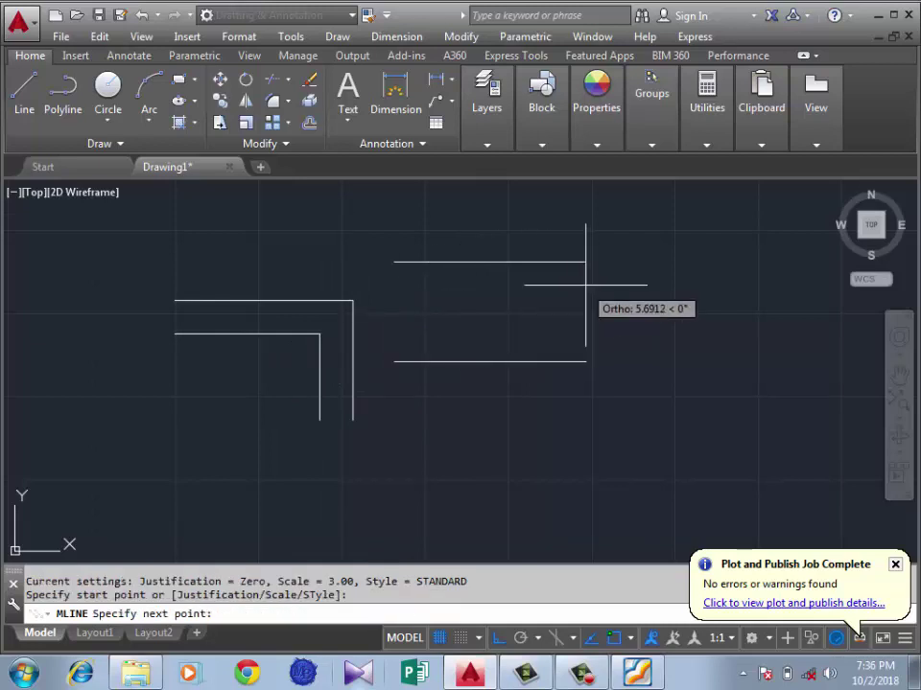
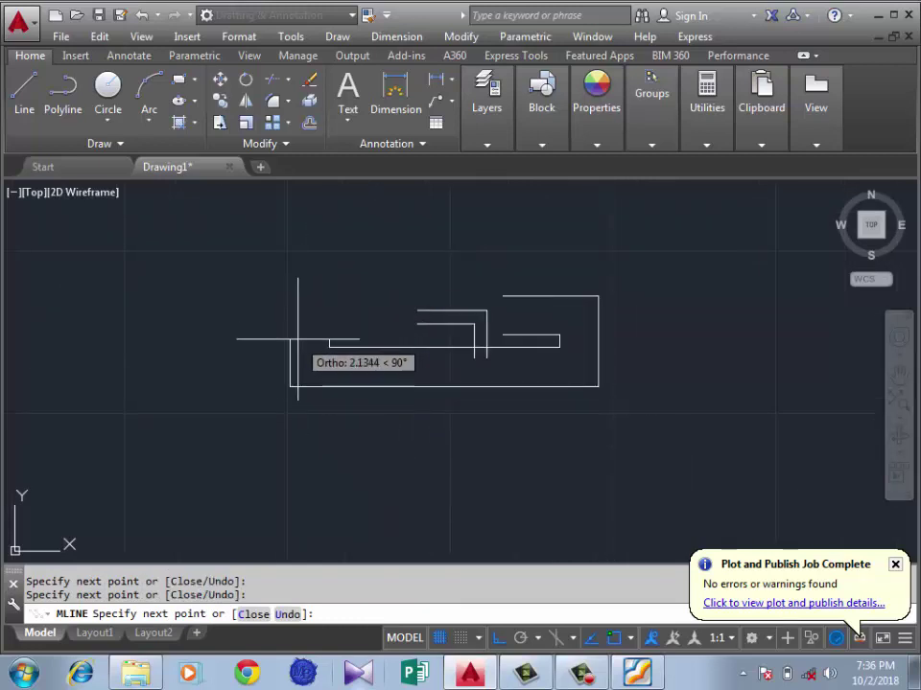
- Restart the multiline command using the ASAD multiline style
key("Return")
key("Return")
scroll(240, 370, "down", 2)
scroll(251, 411, "up", 2)
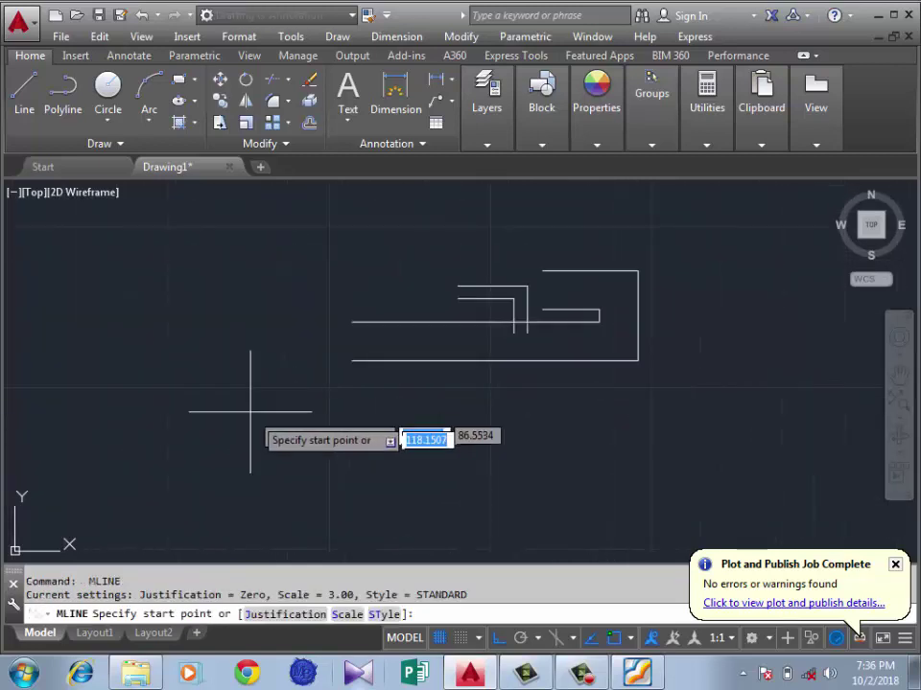
type("st")
key("Return")
type("asad")
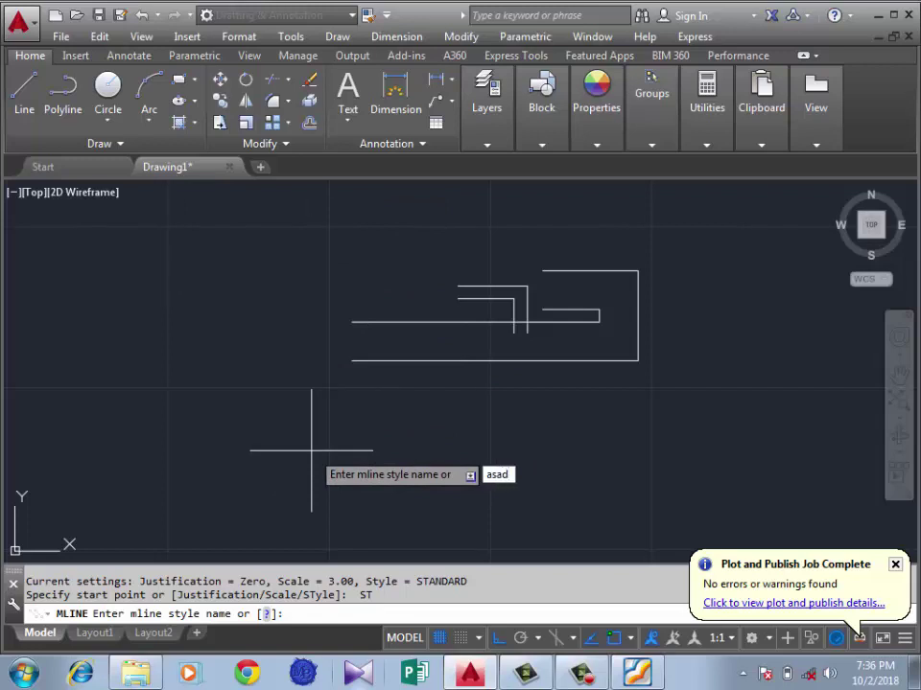
key("Return")
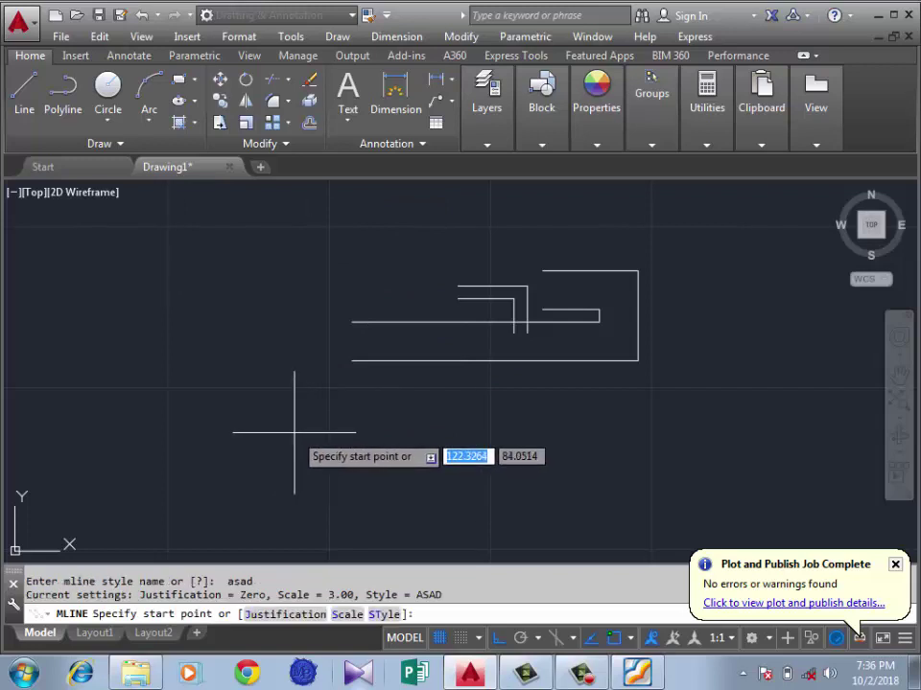
- Trace the multiline frame through its four corners around the sketches
left_click(296, 432)
left_click(734, 433)
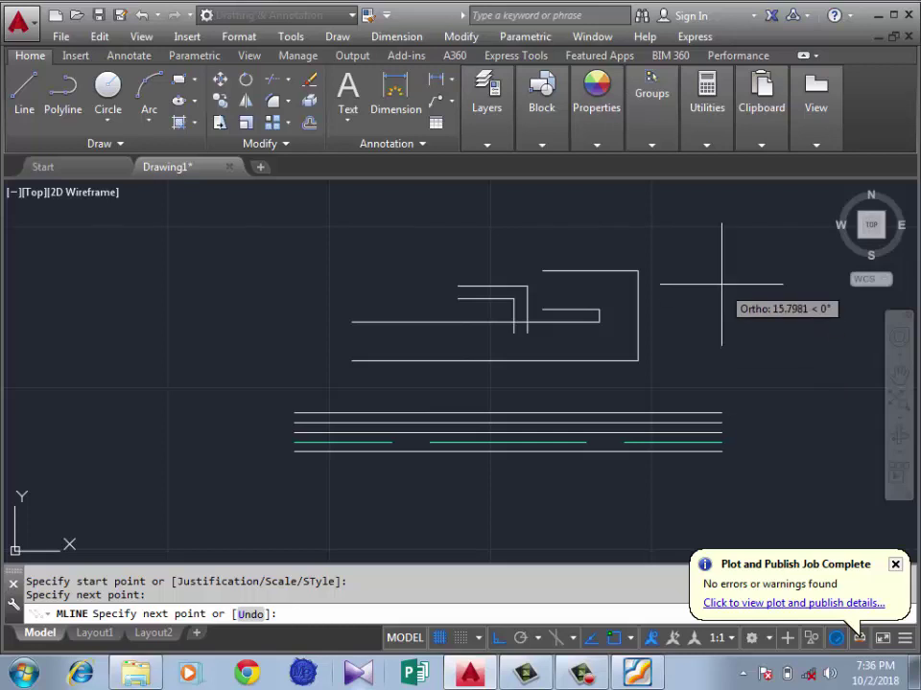
left_click(739, 372)
left_click(739, 235)
left_click(226, 242)
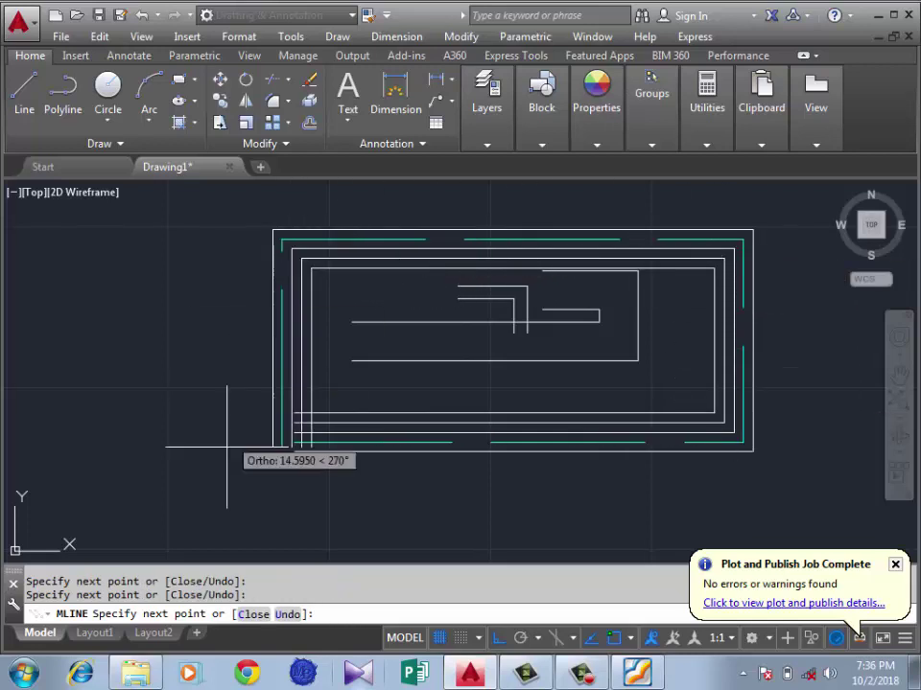
key("Return")
- Crossing-select all objects and delete them, leaving an empty drawing
scroll(230, 343, "down", 2)
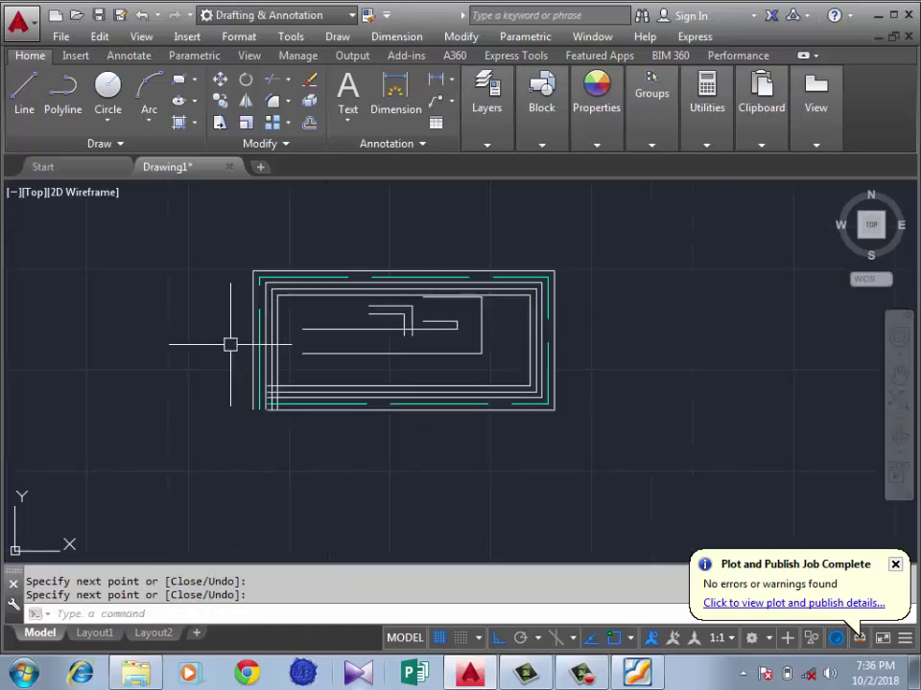
scroll(463, 239, "down", 2)
left_click(514, 221)
left_click(197, 442)
key("Delete")
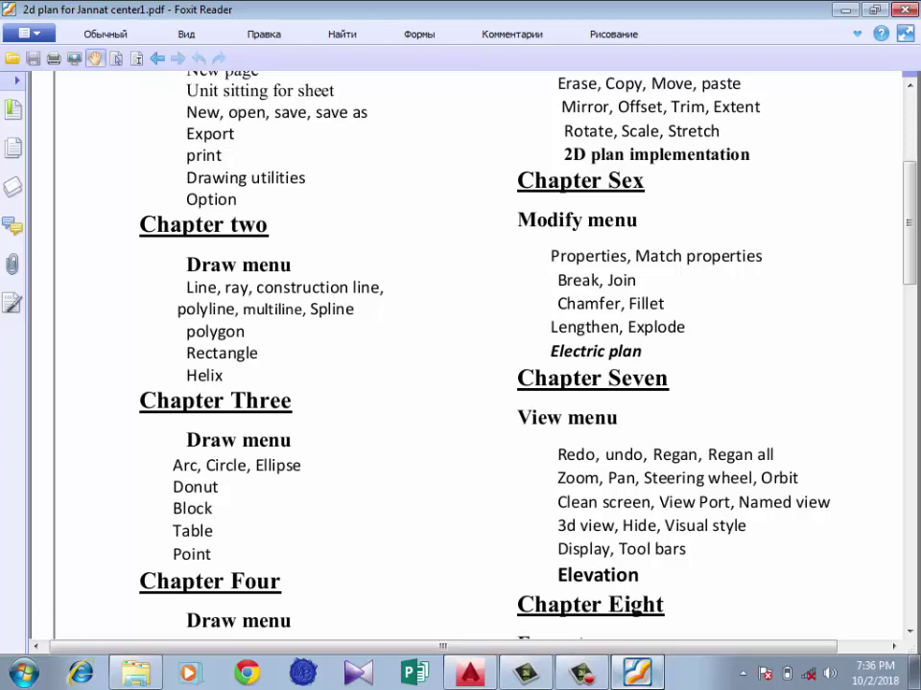
- Clear the leftover selection windows and pan so the origin sits near the middle
left_click(638, 674)
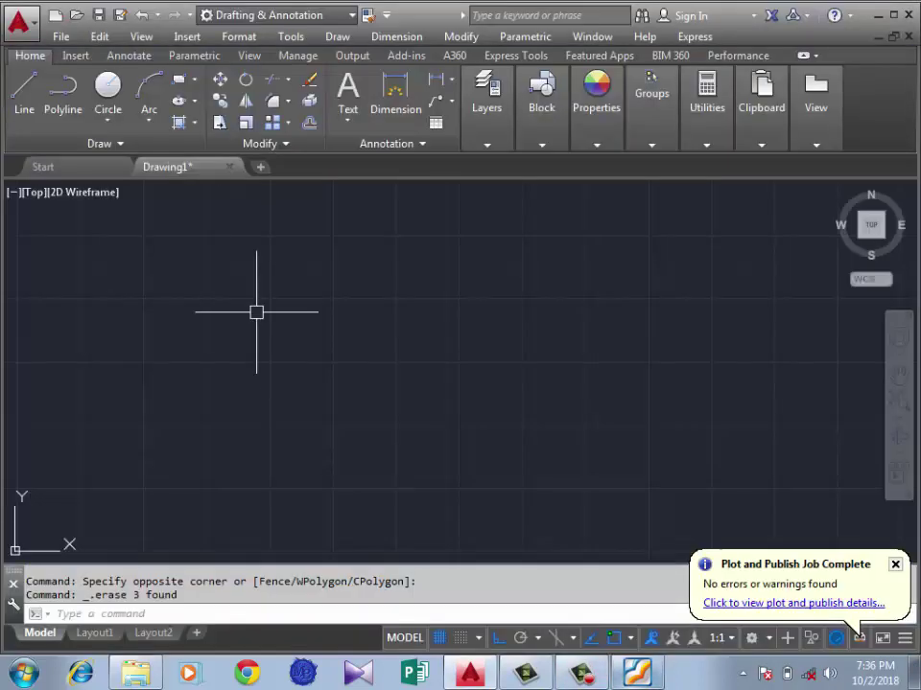
left_click(434, 277)
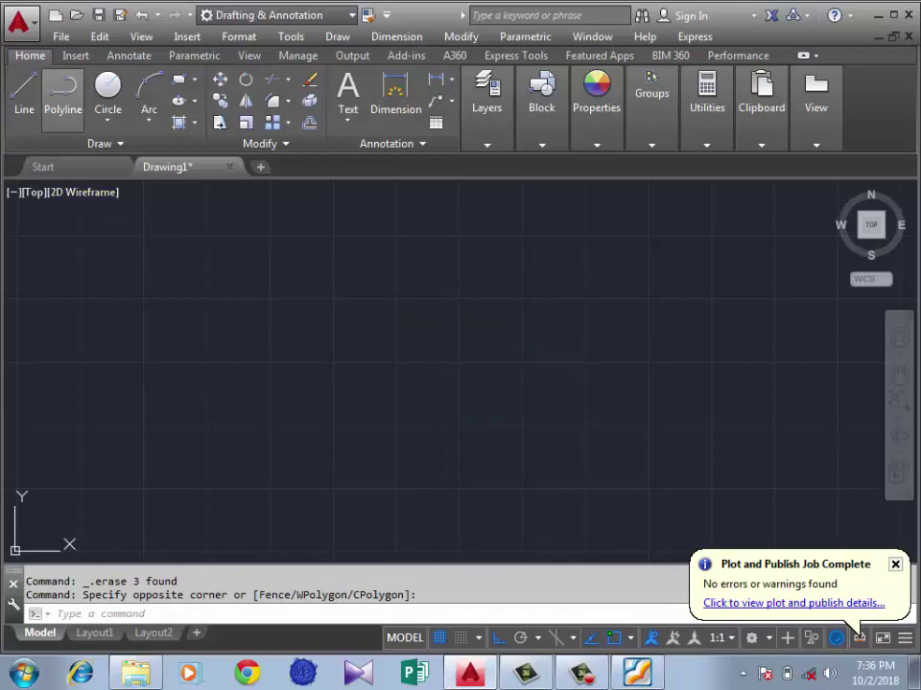
left_click(509, 301)
left_click(259, 343)
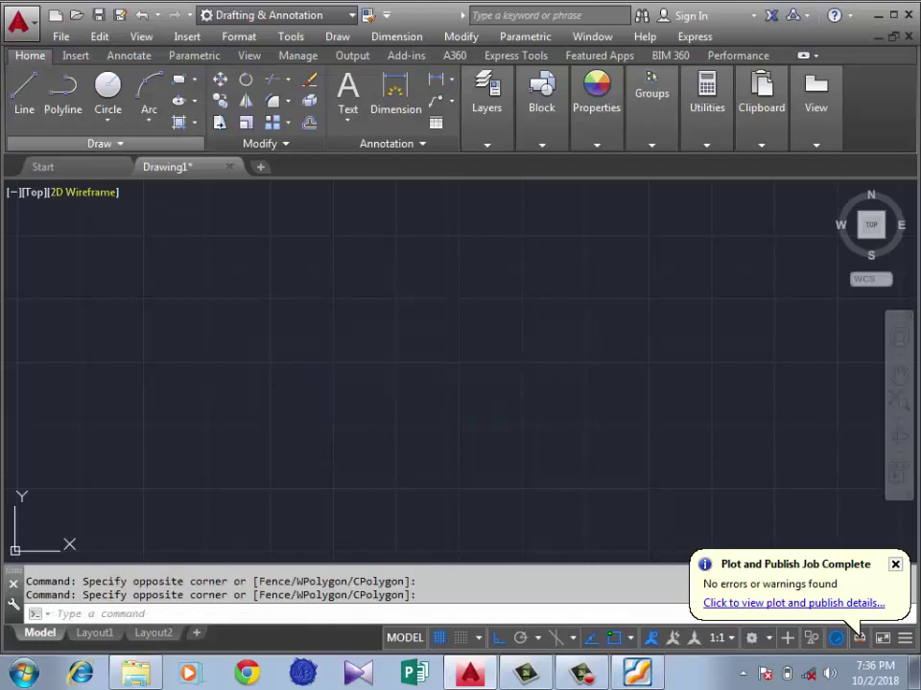
middle_click_drag(126, 265, 228, 182)
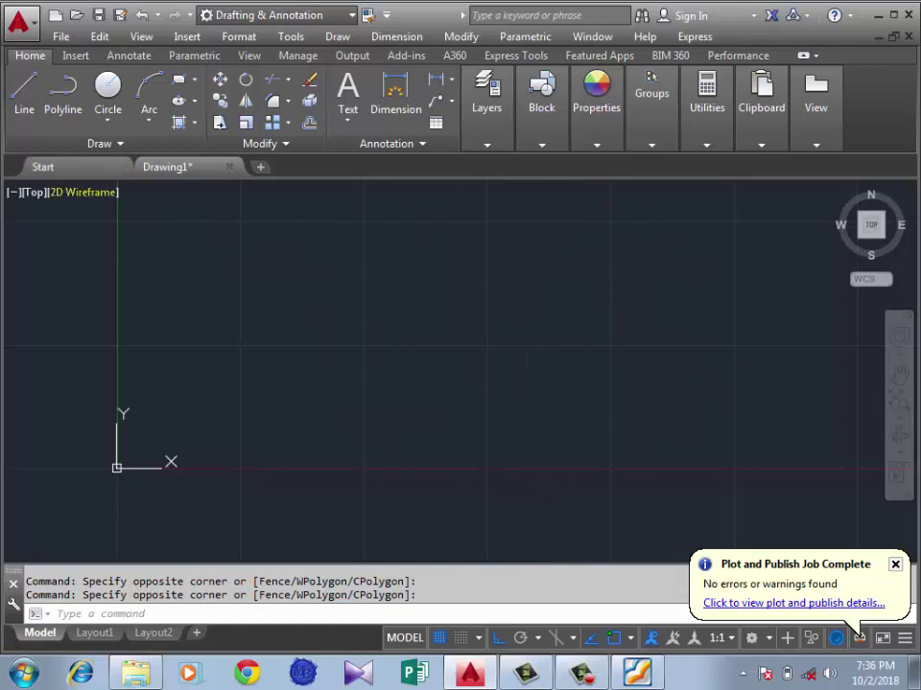
- Bring up the Draw menu's Spline choices, Fit Points and Control Vertices
left_click(99, 143)
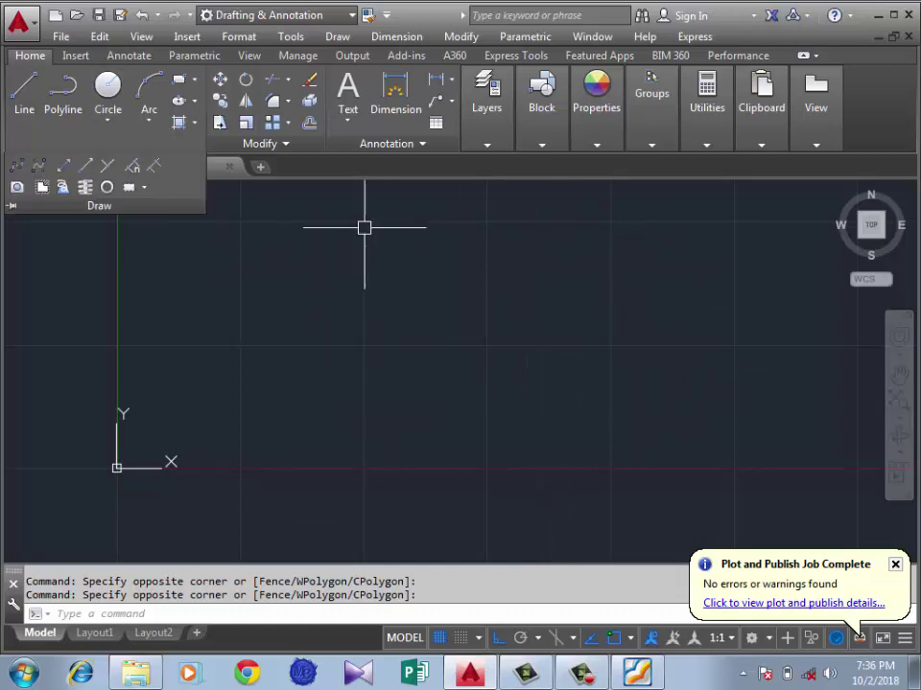
left_click(261, 303)
left_click(222, 316)
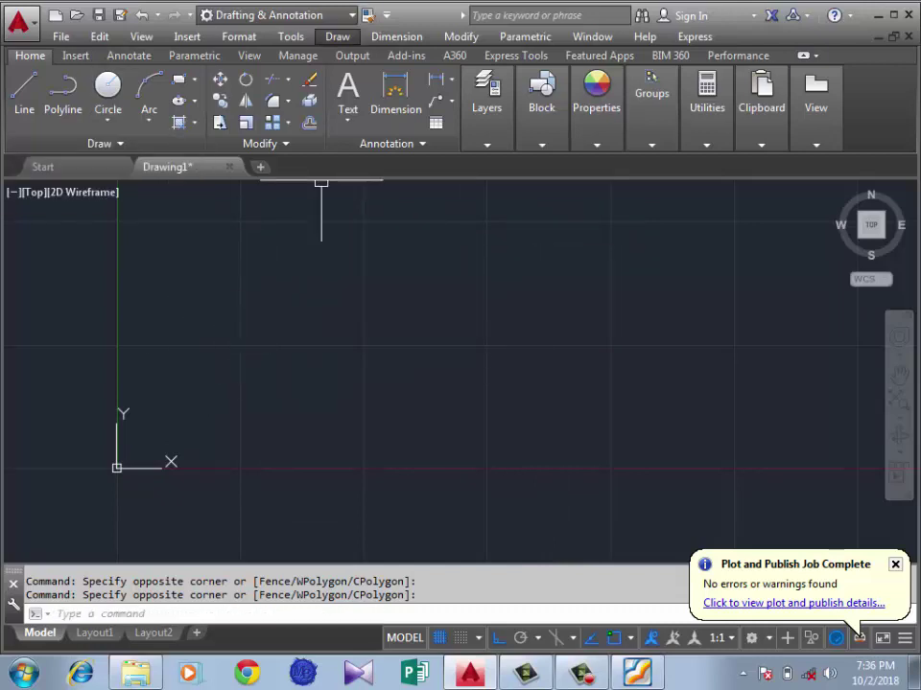
left_click(336, 36)
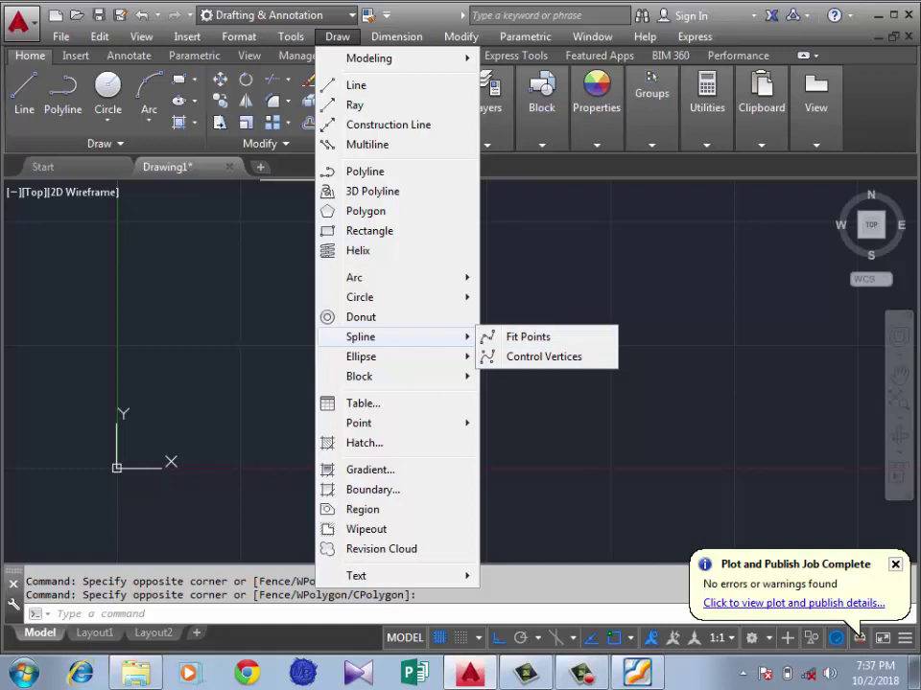
- Start a fit-point spline and place its first points, forming the left loop
left_click(100, 143)
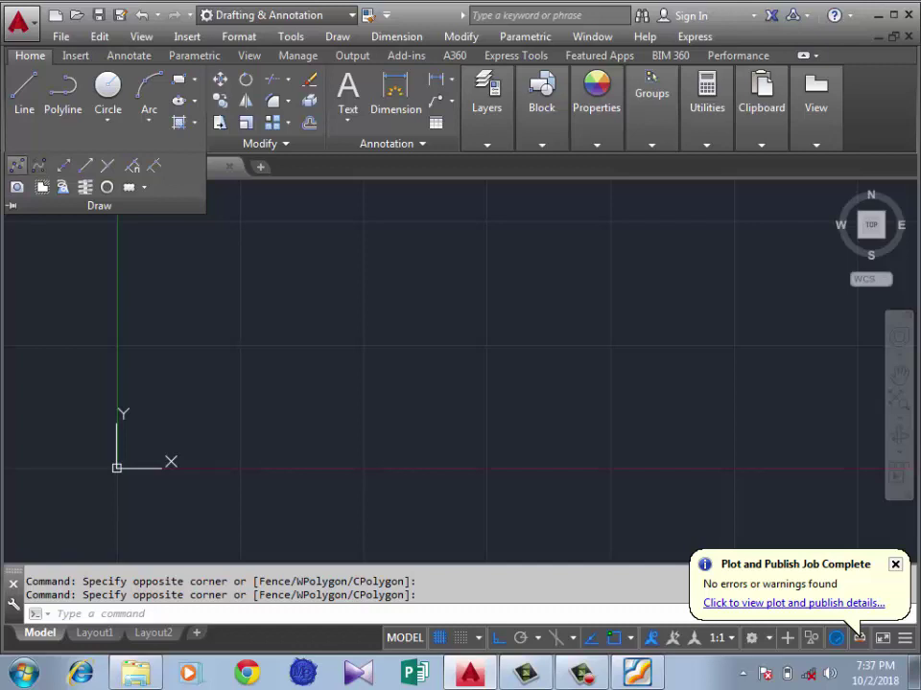
left_click(17, 165)
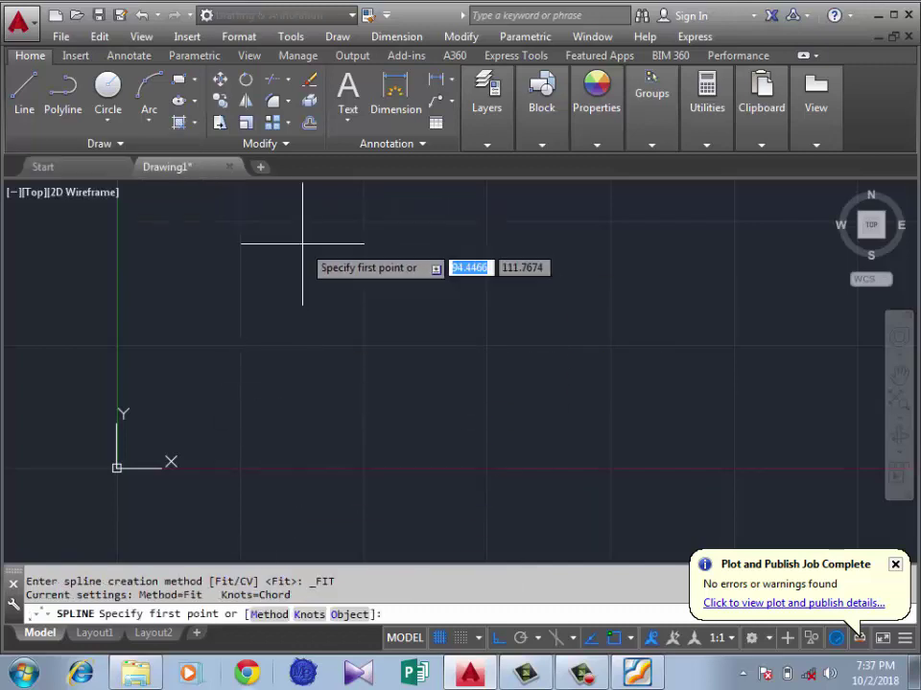
scroll(312, 286, "down", 3)
scroll(312, 287, "up", 3)
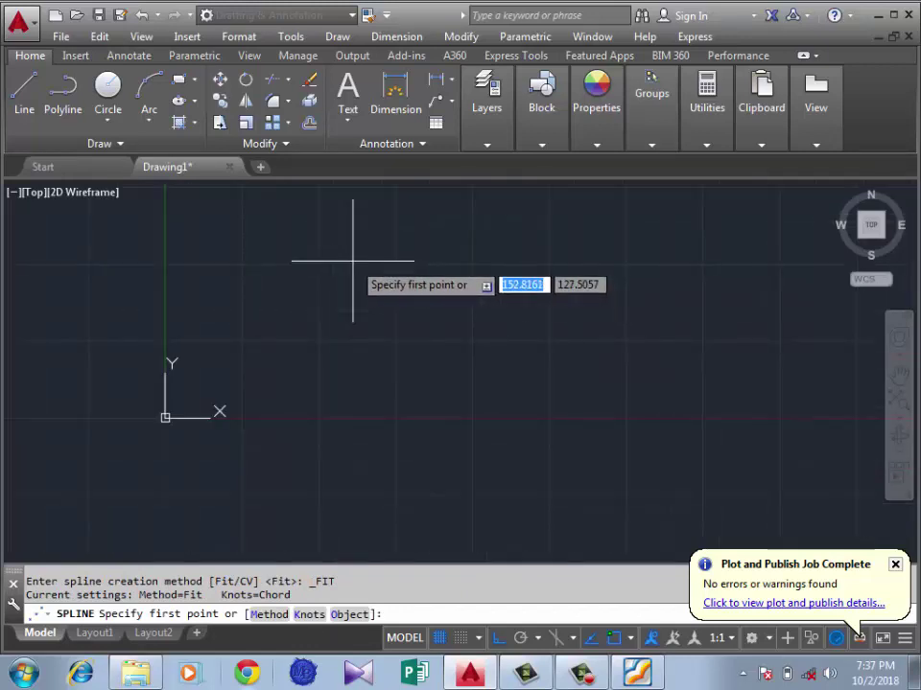
left_click(338, 263)
left_click(629, 263)
scroll(566, 369, "down", 2)
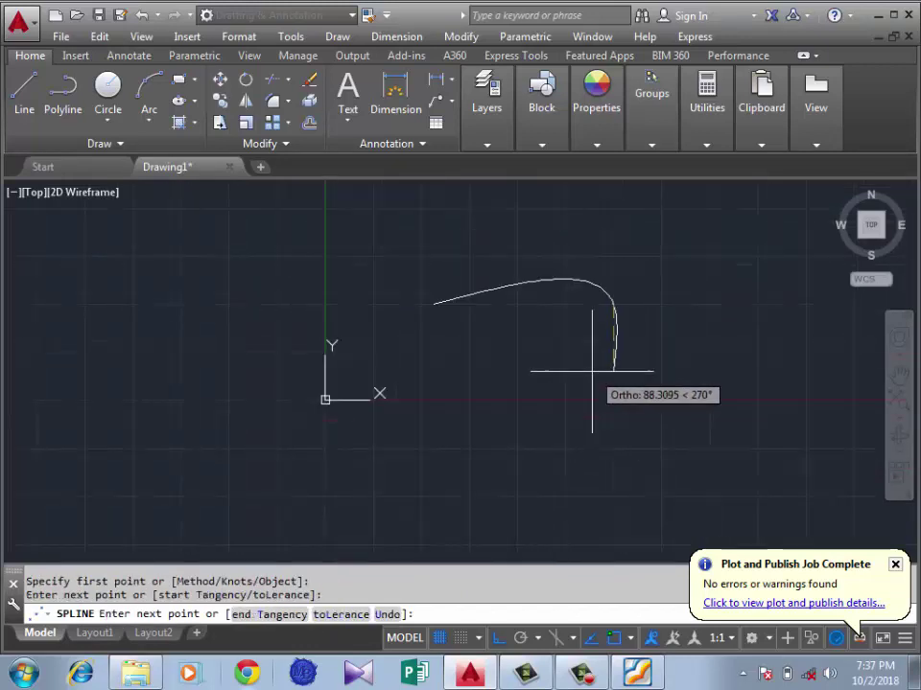
scroll(592, 370, "down", 2)
left_click(540, 406)
left_click(401, 431)
left_click(235, 349)
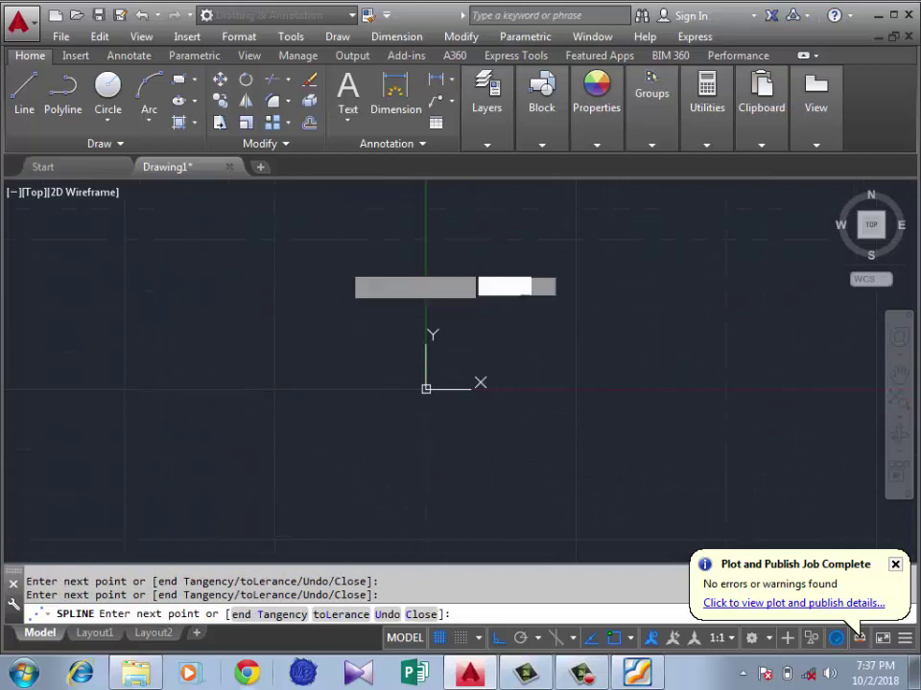
left_click(240, 261)
- Continue the spline through an upper-right loop and end it at the lower right
left_click(492, 329)
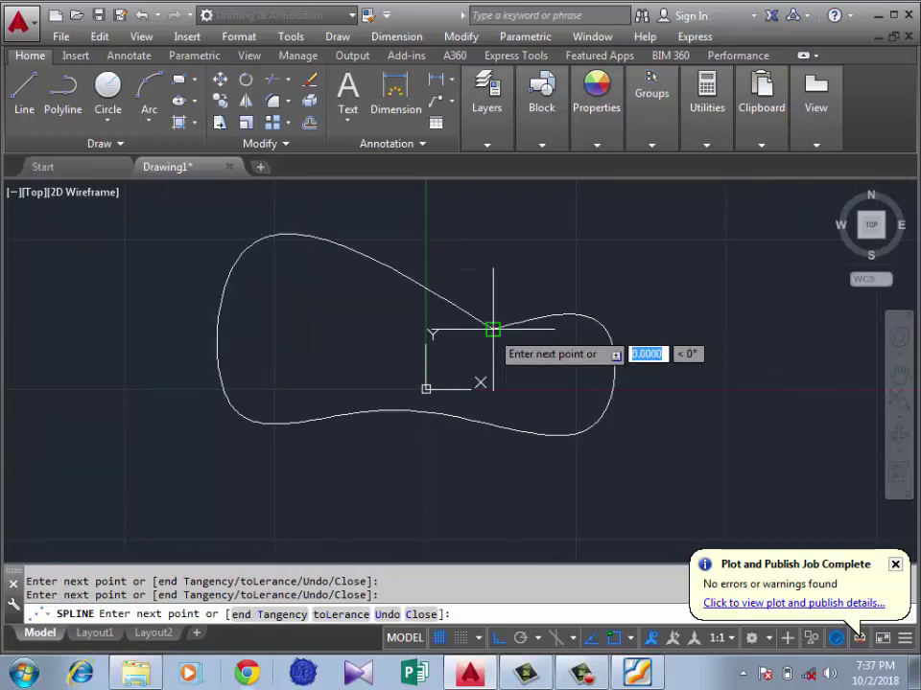
left_click(575, 211)
left_click(710, 223)
scroll(575, 355, "down", 1)
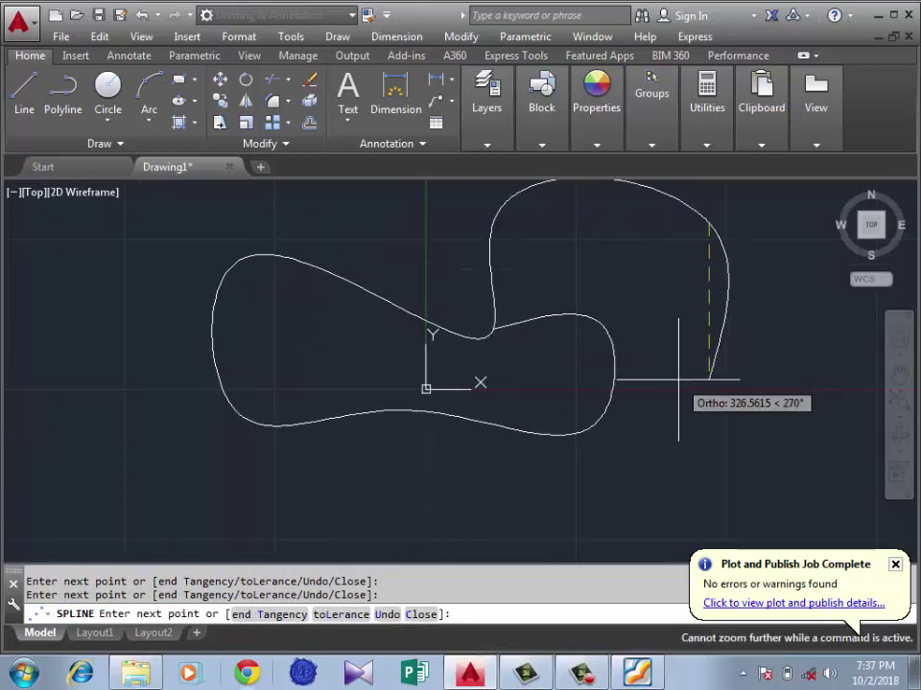
scroll(604, 324, "up", 2)
scroll(450, 392, "down", 2)
scroll(585, 351, "up", 2)
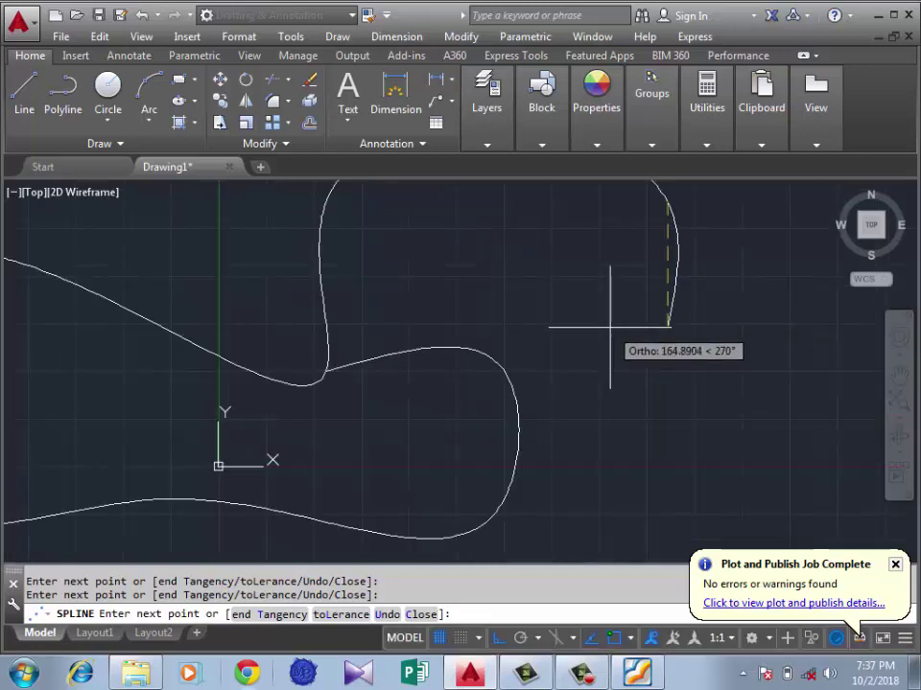
scroll(512, 428, "down", 2)
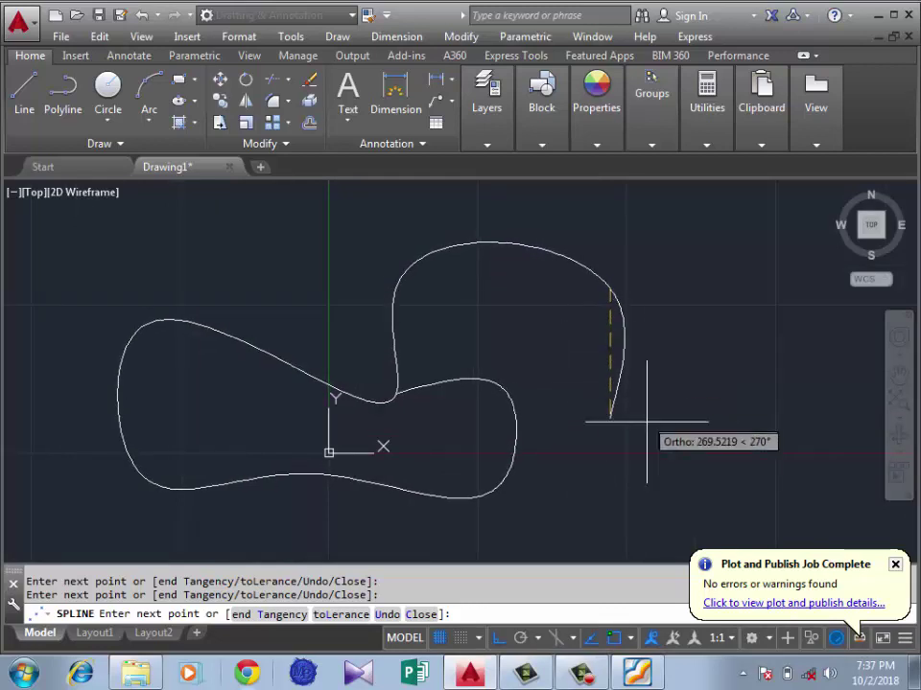
left_click(608, 415)
key("Return")
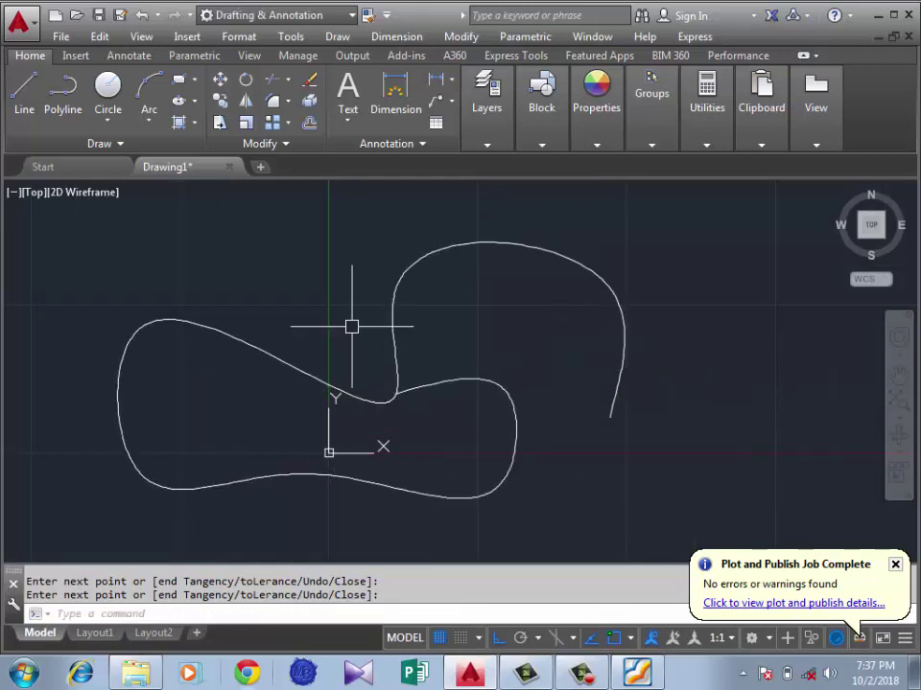
- Draw a second, rounded cup-shaped fit-point spline beside the first
scroll(297, 314, "down", 6)
scroll(479, 297, "up", 4)
left_click(99, 142)
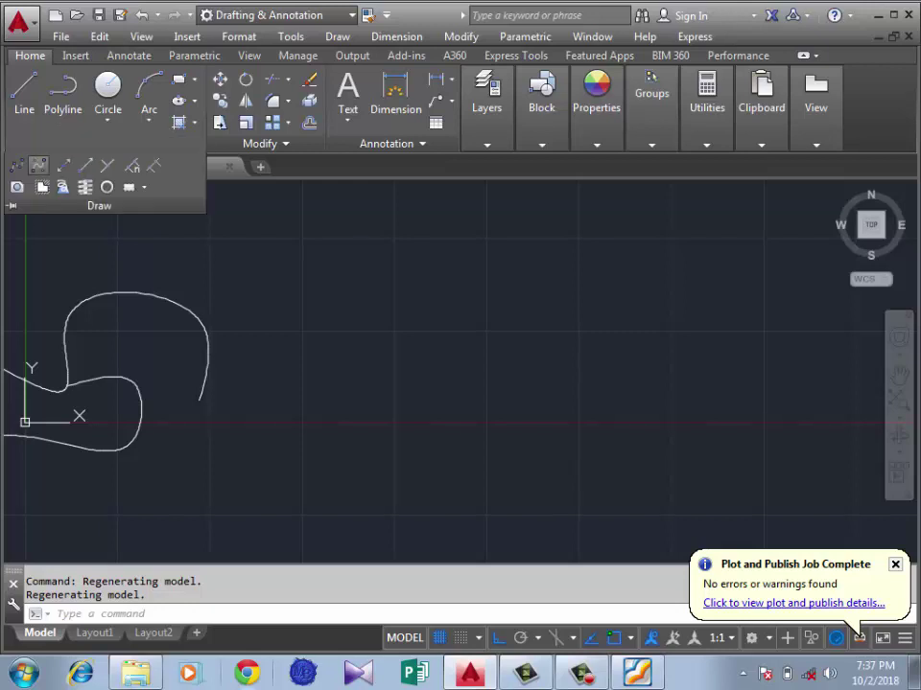
left_click(17, 165)
left_click(565, 313)
left_click(450, 313)
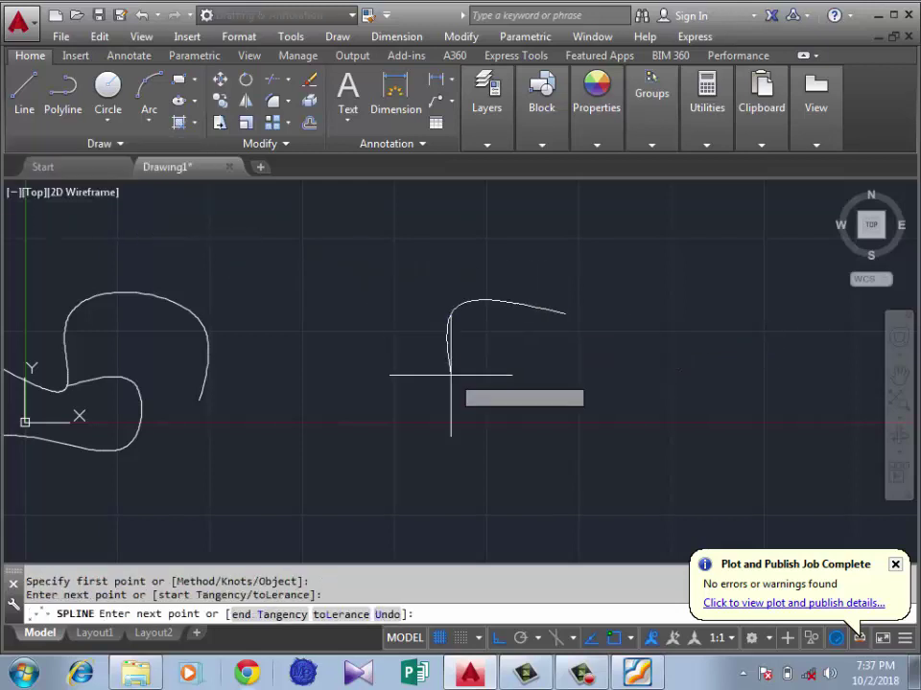
left_click(482, 419)
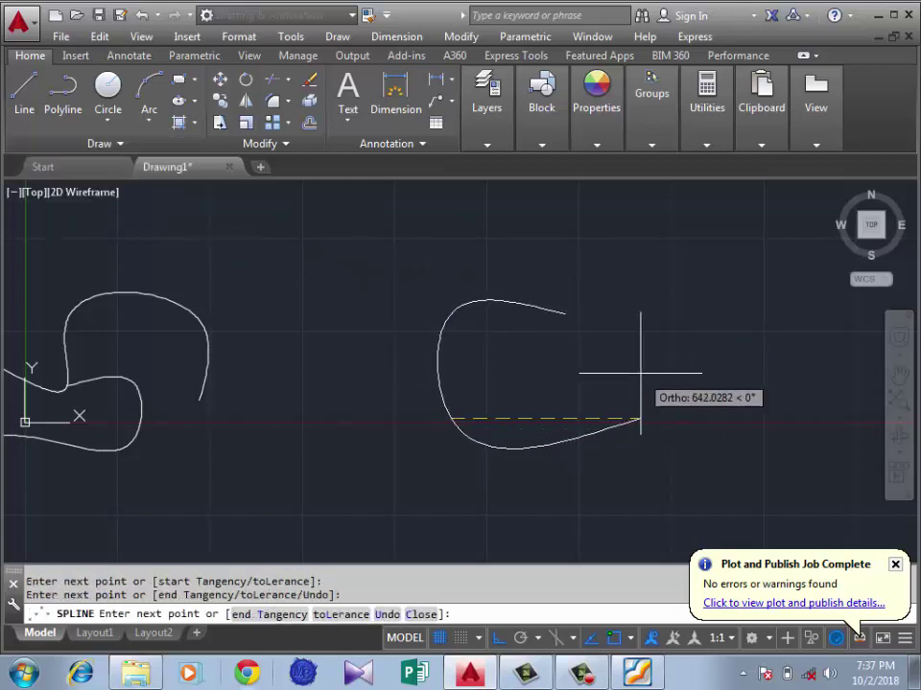
left_click(707, 415)
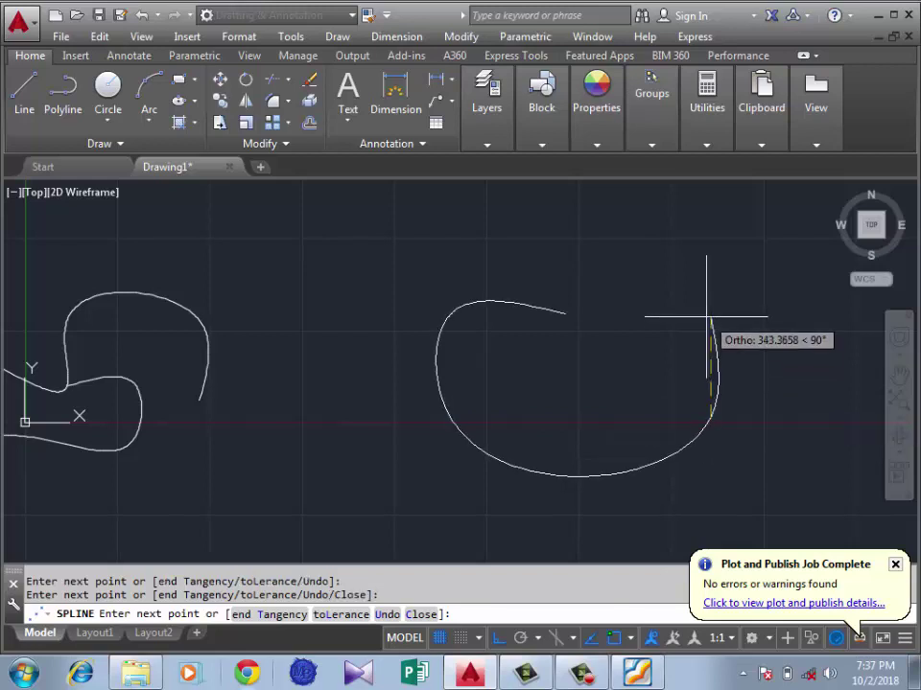
left_click(707, 317)
left_click(596, 313)
key("Return")
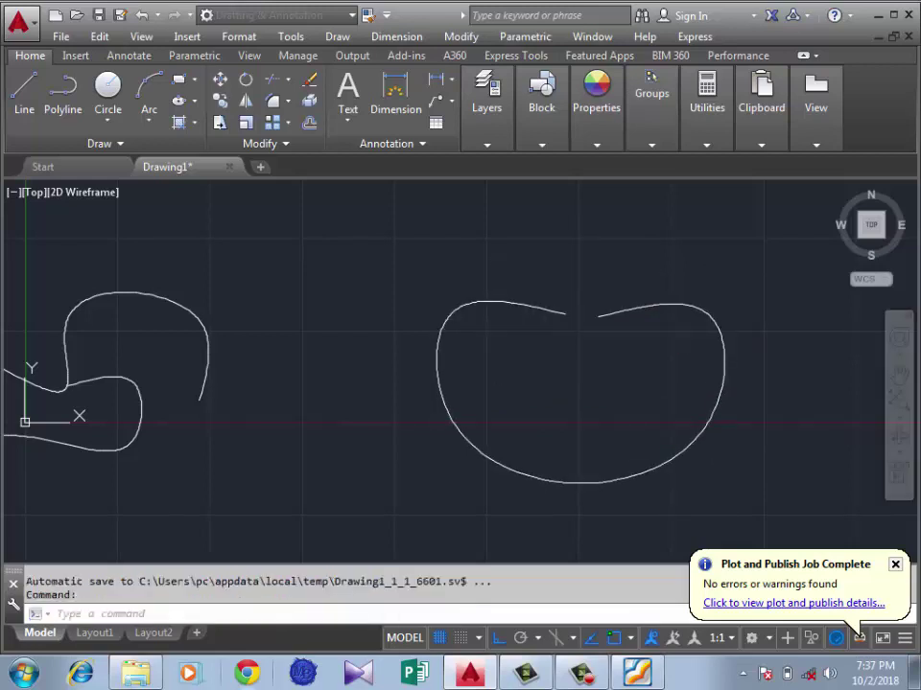
left_click(98, 143)
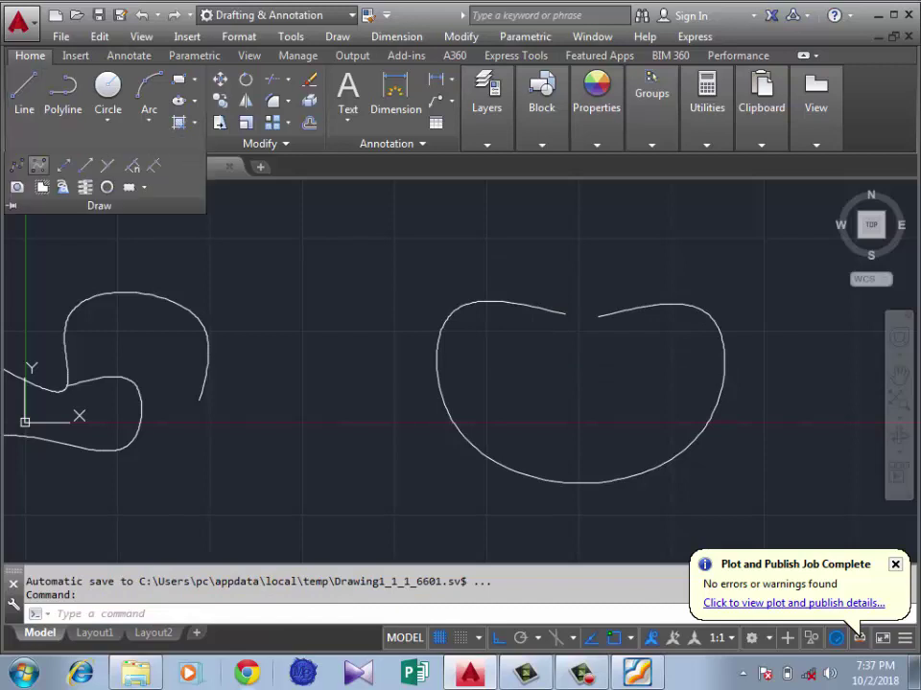
- Draw a control-vertex spline with five points that curls inward
left_click(38, 165)
scroll(206, 329, "down", 3)
scroll(206, 329, "up", 6)
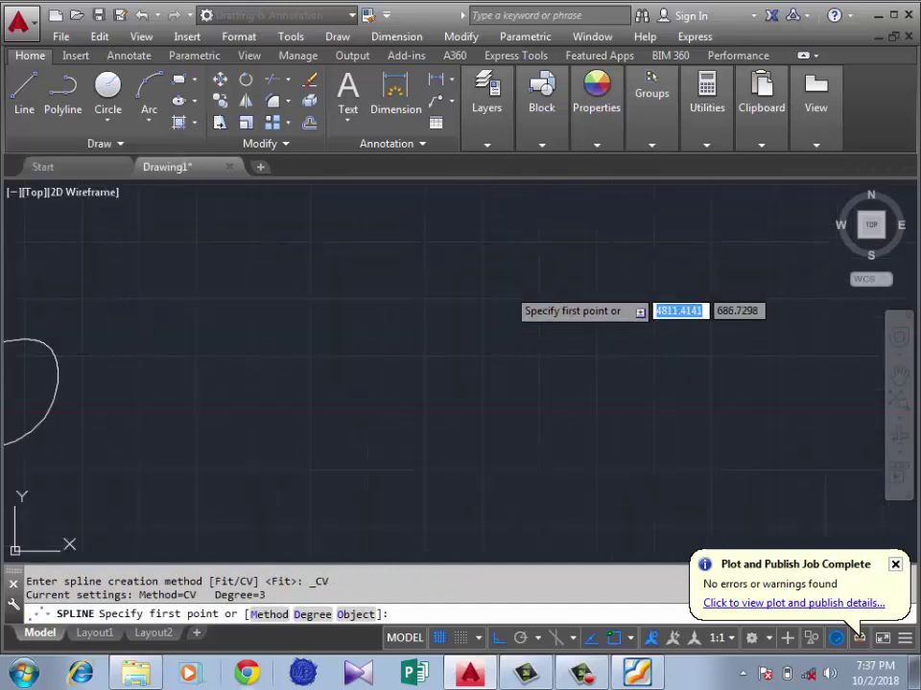
left_click(487, 308)
left_click(271, 326)
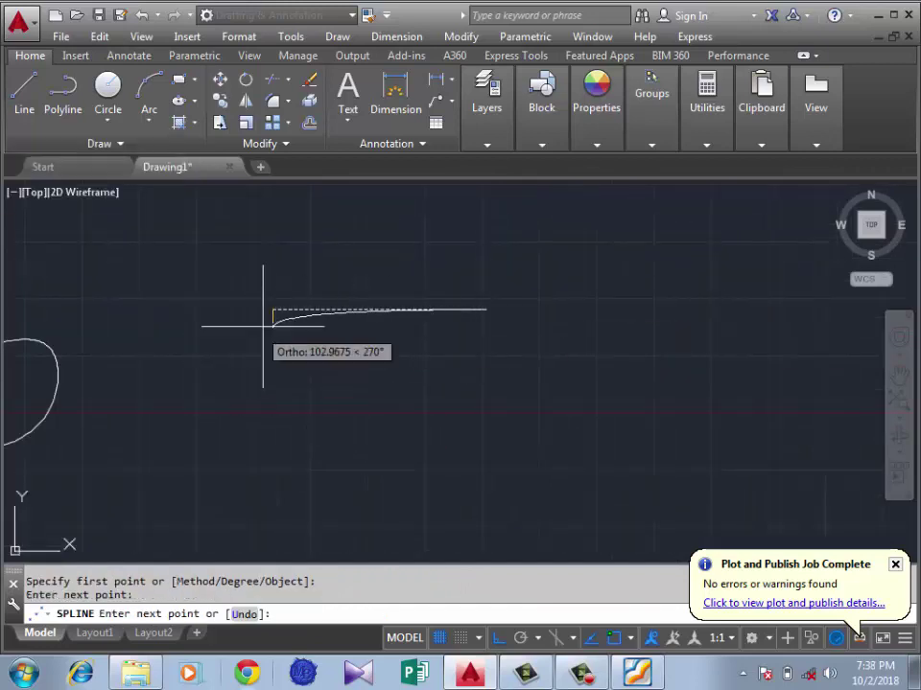
scroll(407, 271, "down", 4)
left_click(371, 368)
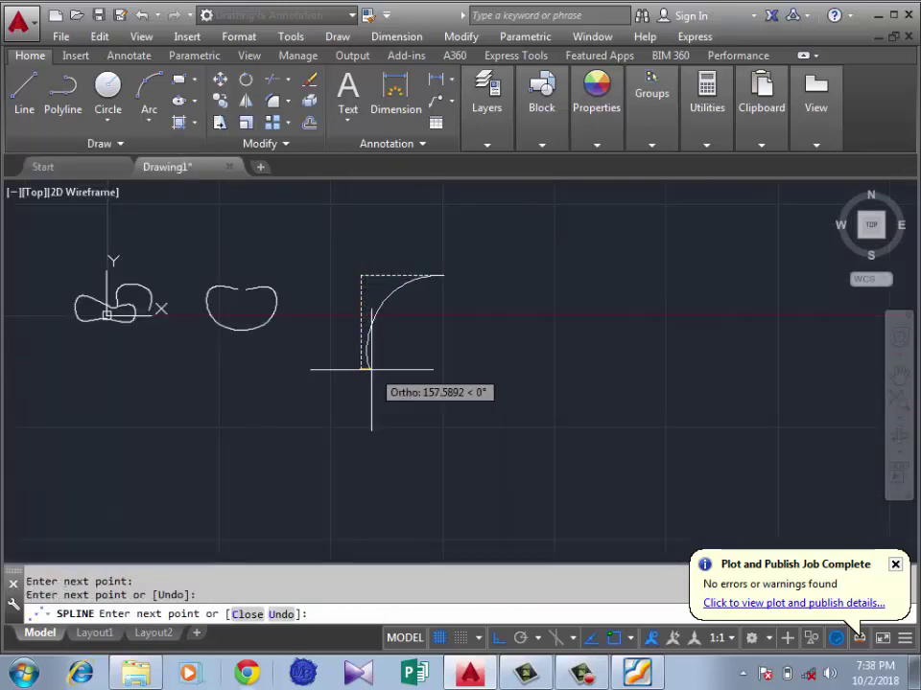
left_click(486, 369)
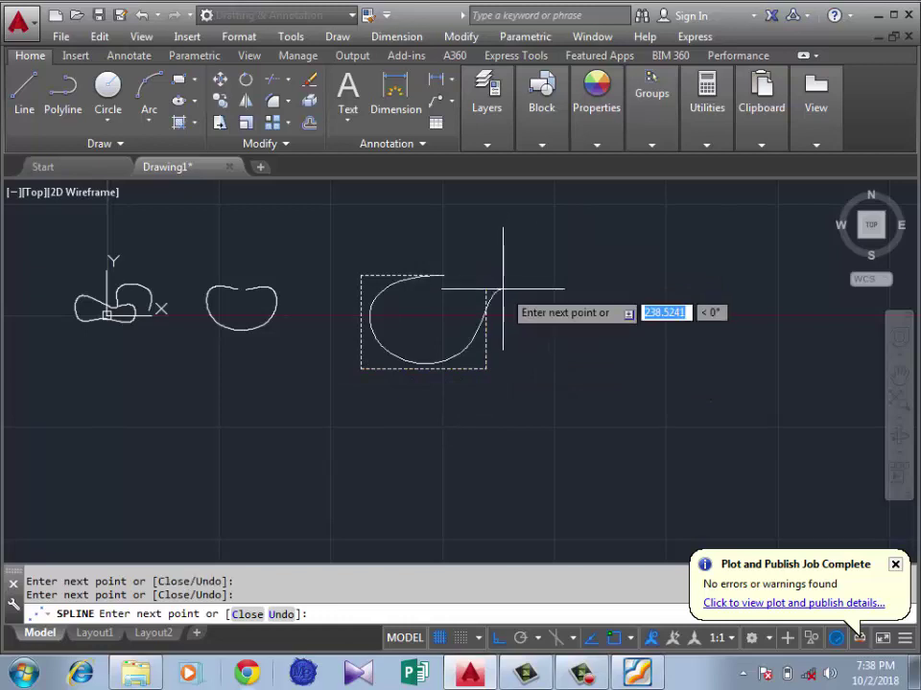
scroll(411, 283, "up", 4)
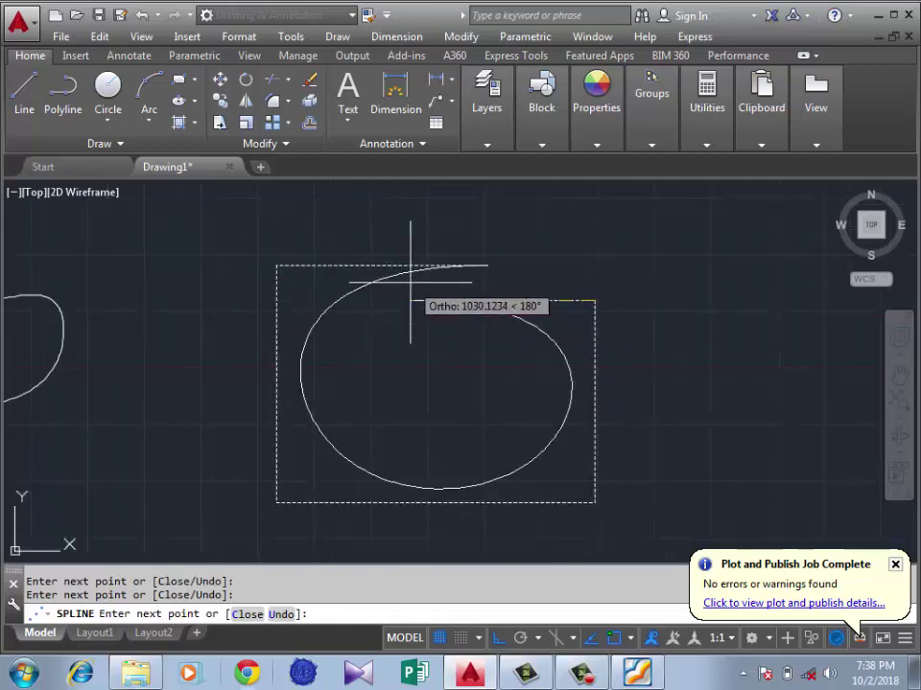
scroll(410, 283, "up", 2)
scroll(575, 288, "down", 4)
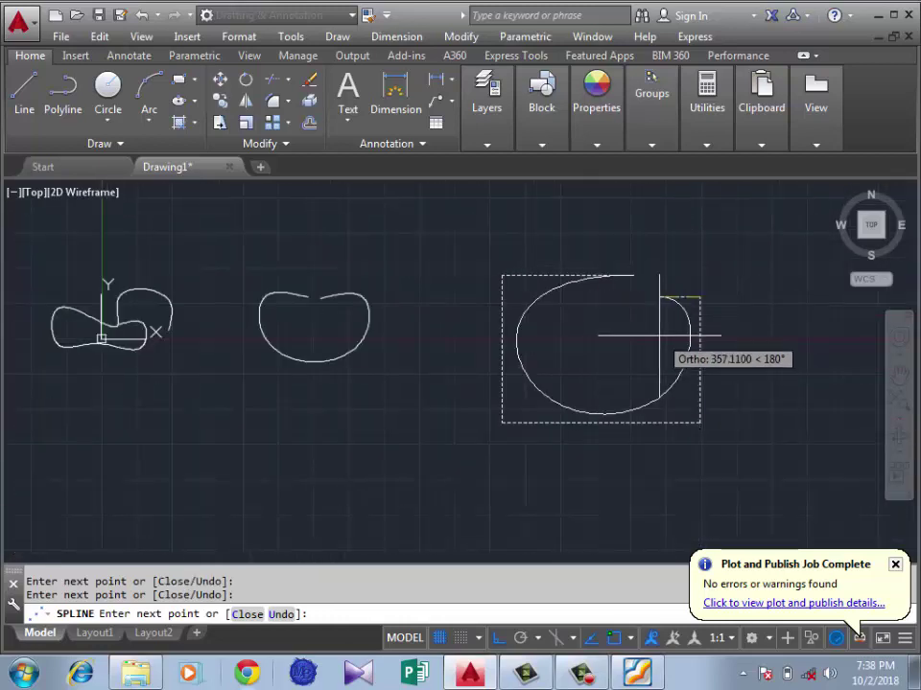
left_click(611, 303)
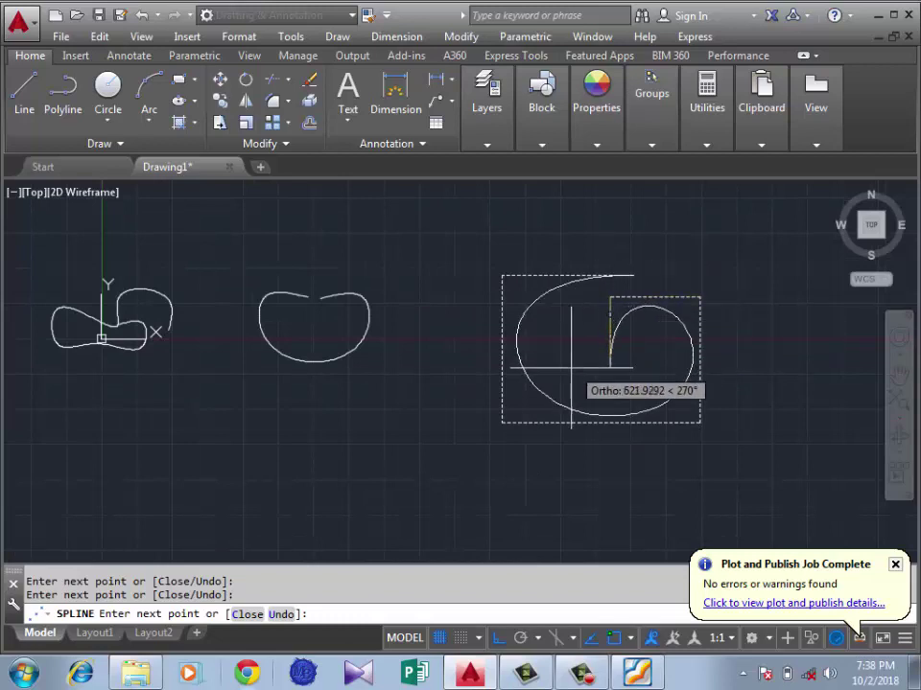
key("Return")
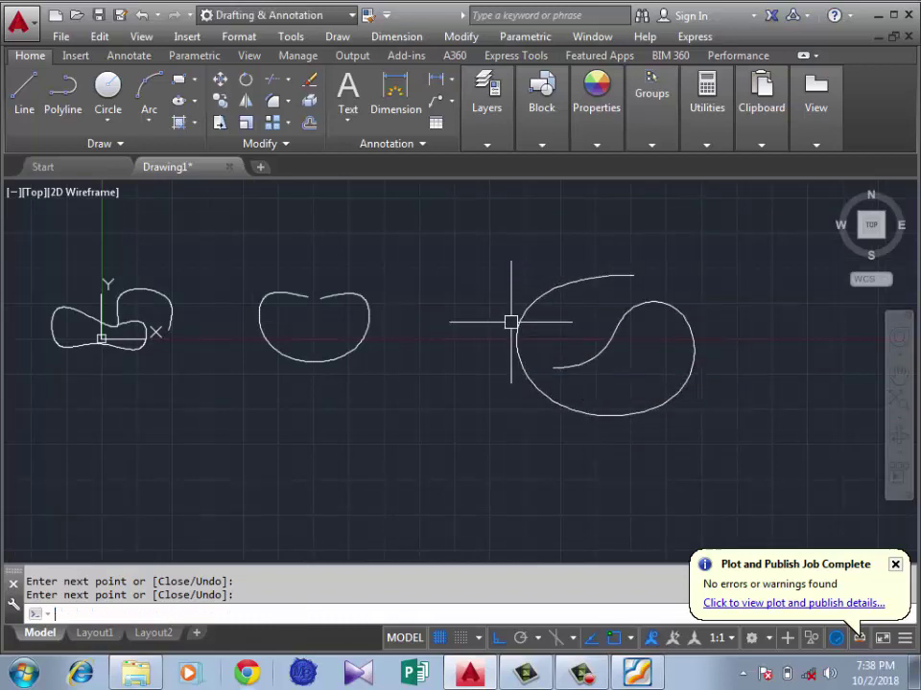
- Draw a C-shaped spline using the CV method with four control points
scroll(493, 325, "down", 5)
scroll(497, 346, "up", 4)
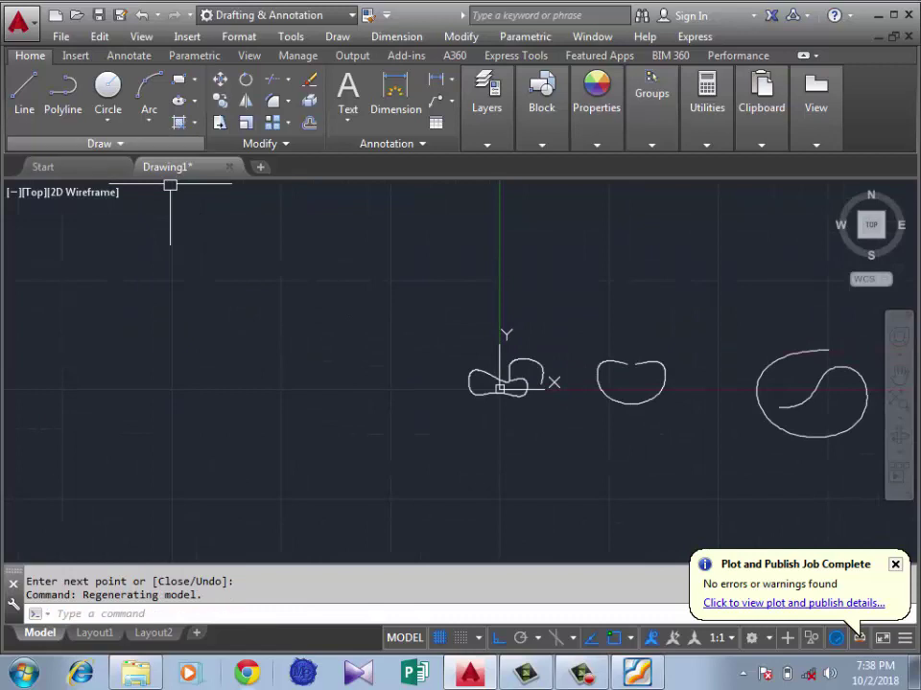
left_click(103, 143)
left_click(16, 165)
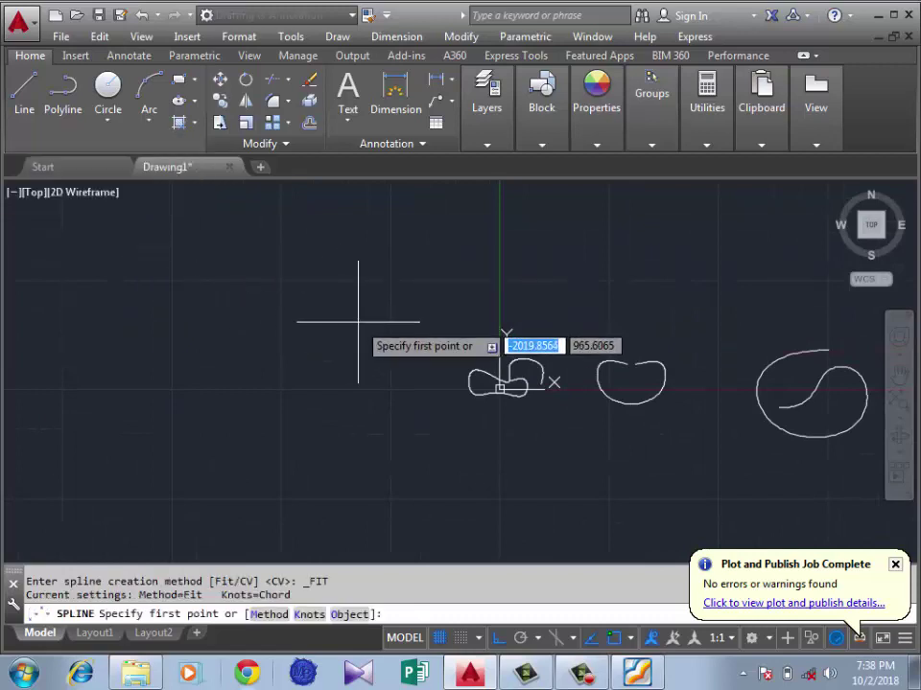
type("M")
key("Return")
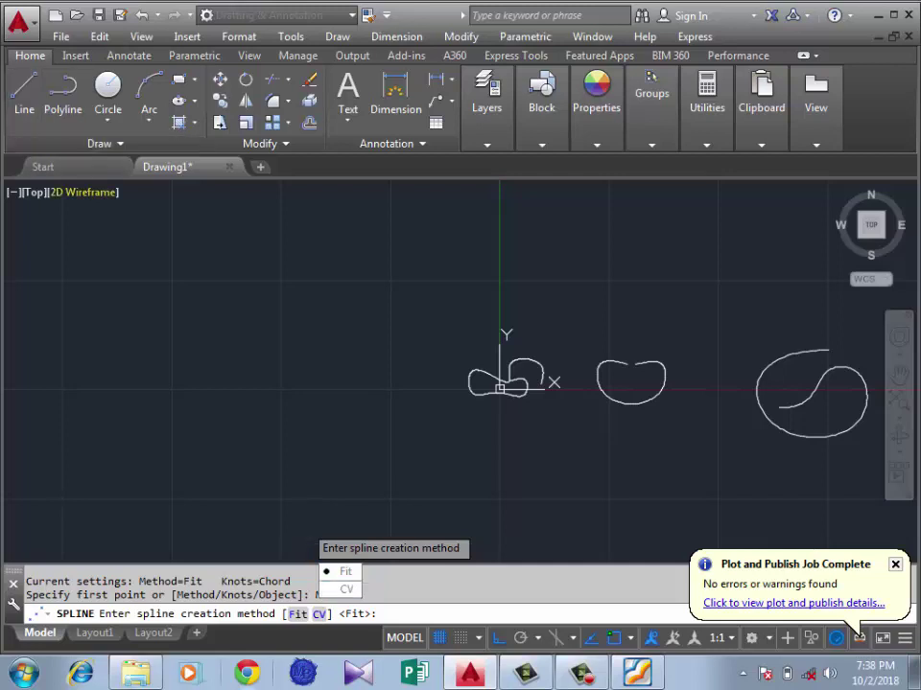
left_click(346, 589)
left_click(327, 291)
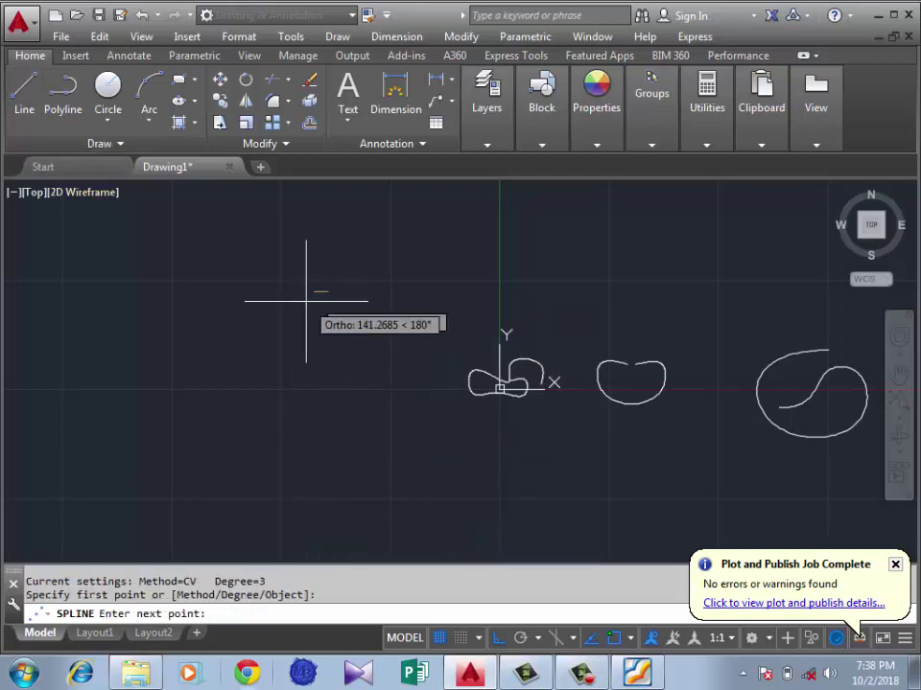
left_click(200, 292)
left_click(201, 453)
left_click(414, 309)
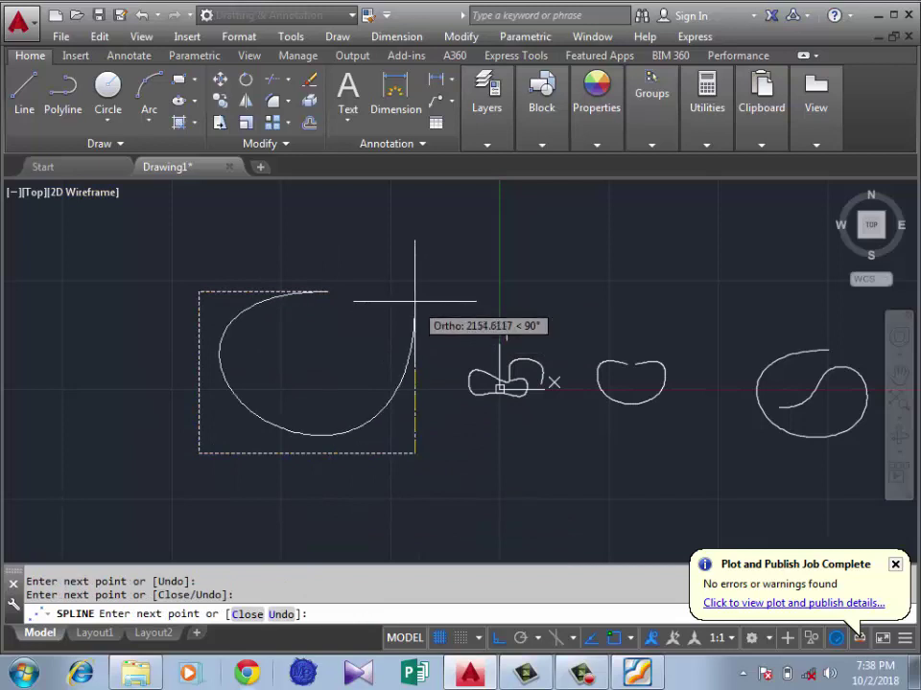
key("Return")
- Switch the spline method to Fit and draw a five-point looping curve
key("Return")
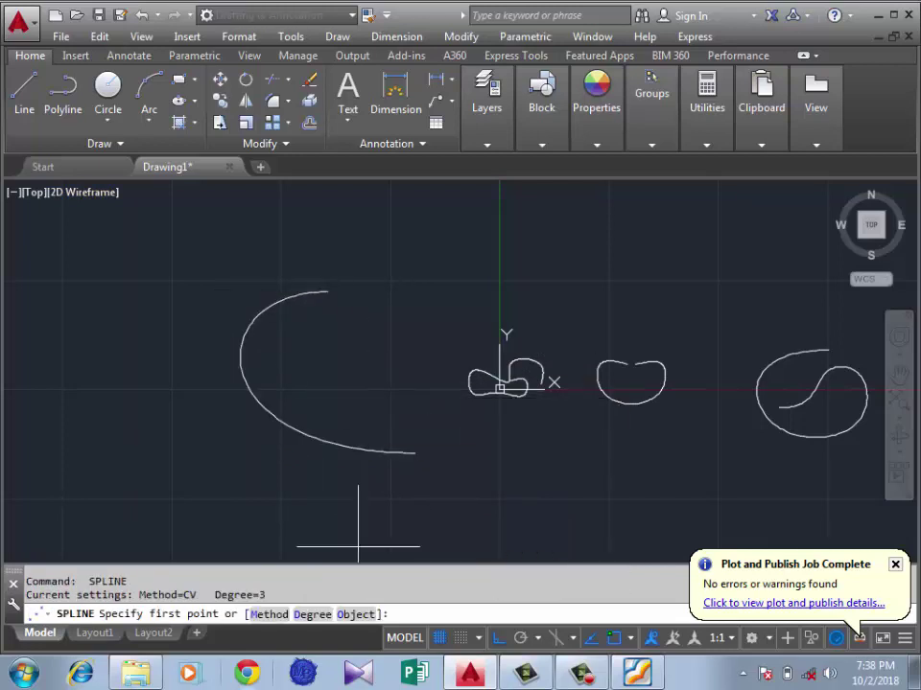
type("M")
key("Return")
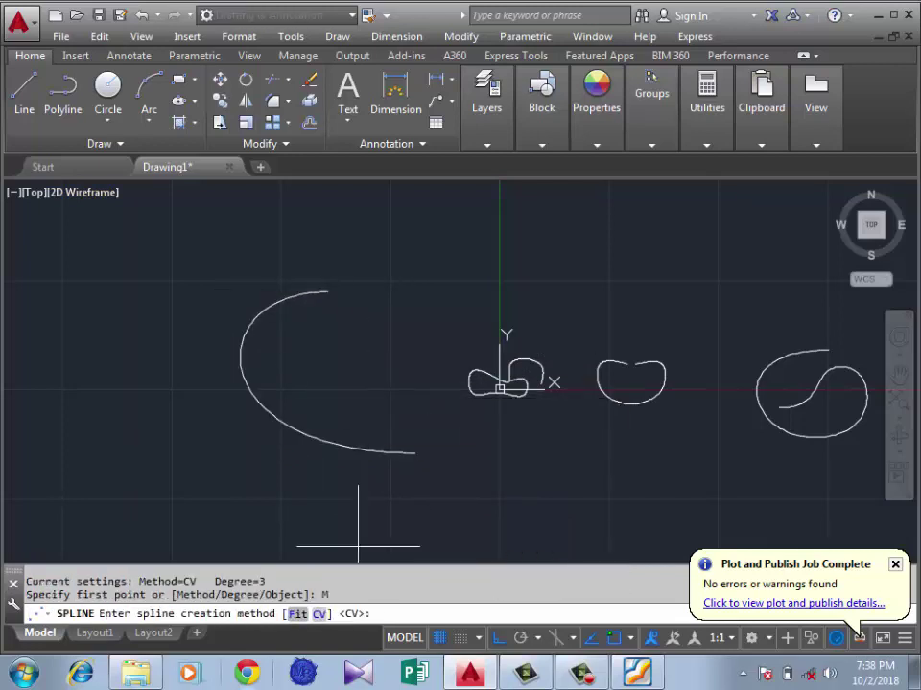
type("F")
key("Return")
left_click(412, 307)
left_click(412, 364)
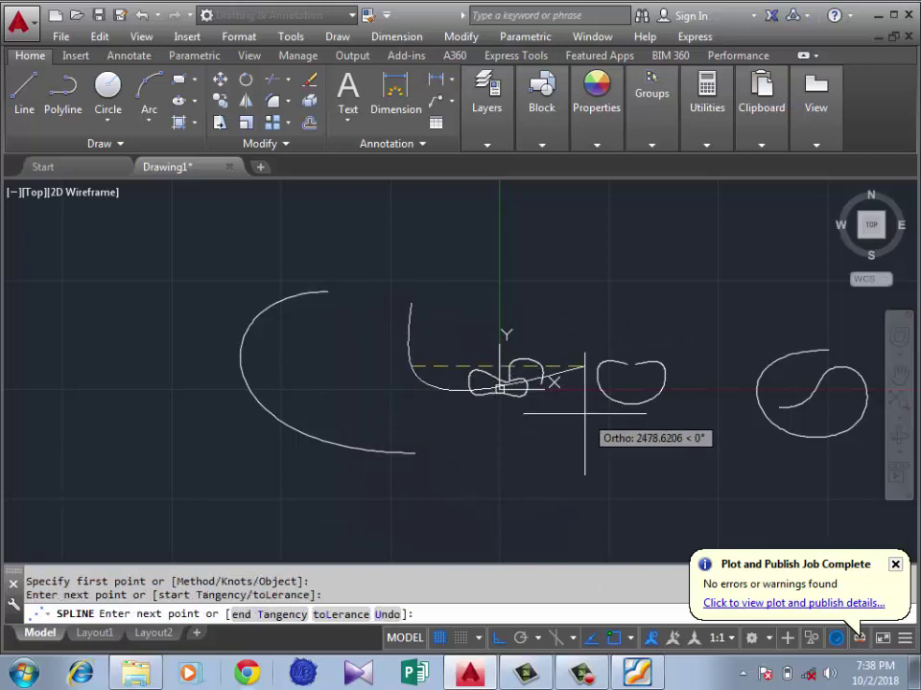
left_click(571, 365)
left_click(557, 238)
left_click(433, 238)
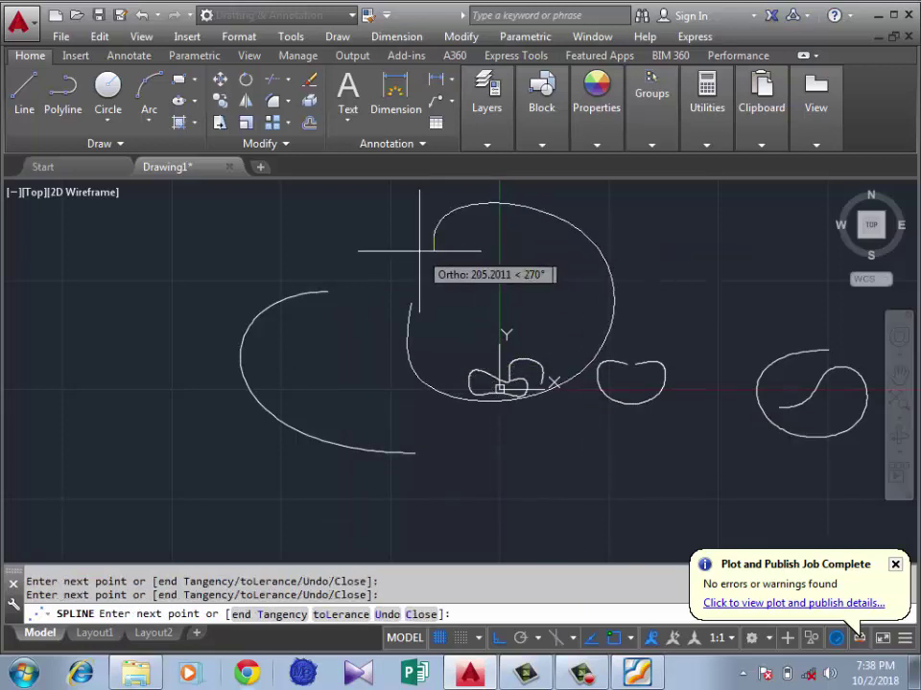
key("Return")
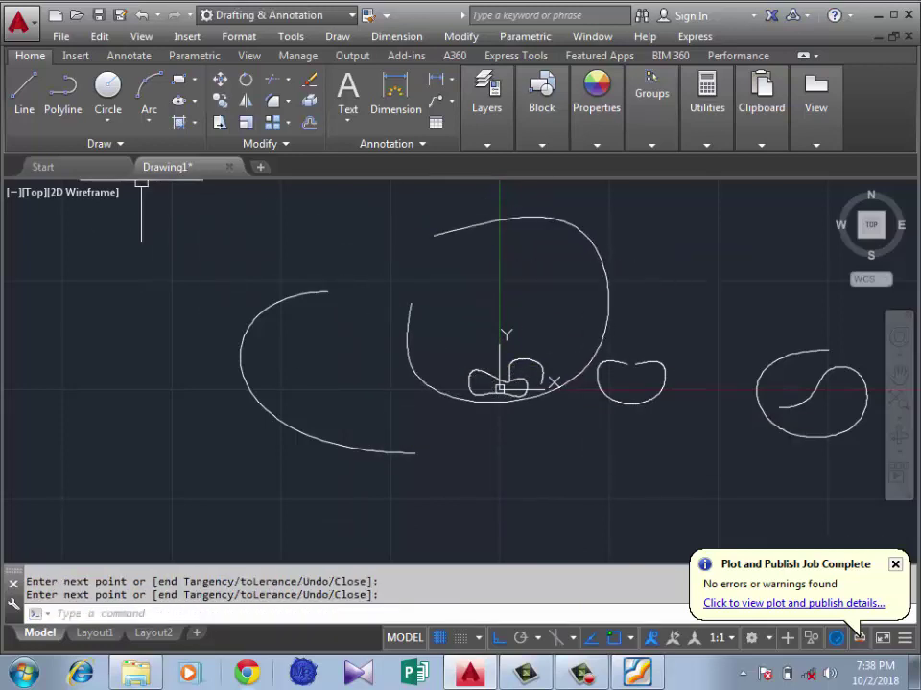
- Expand and close the extra drawing tools, then repeat the spline command
left_click(100, 143)
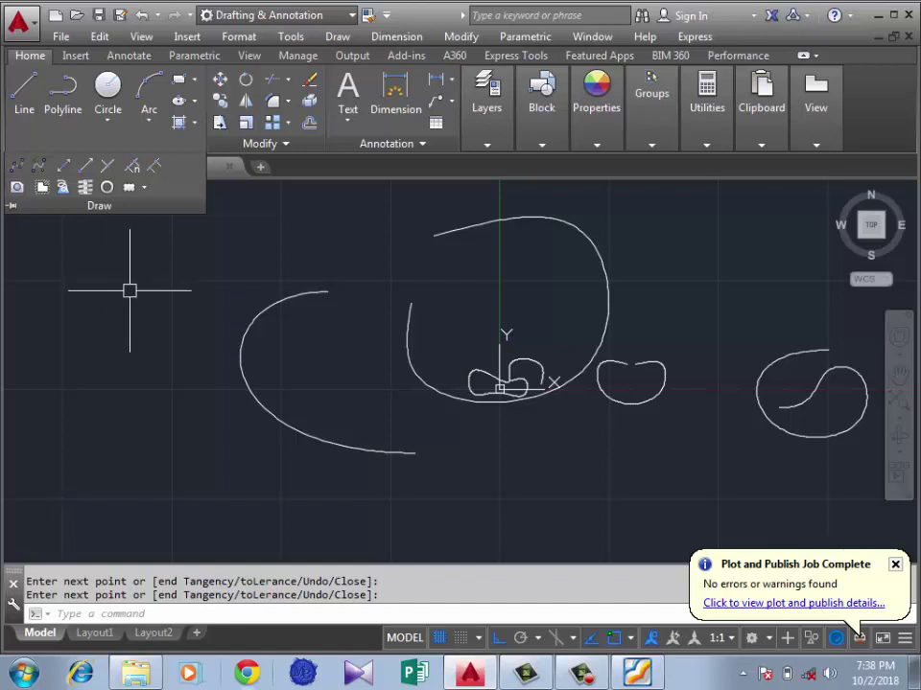
left_click(93, 336)
scroll(140, 343, "down", 2)
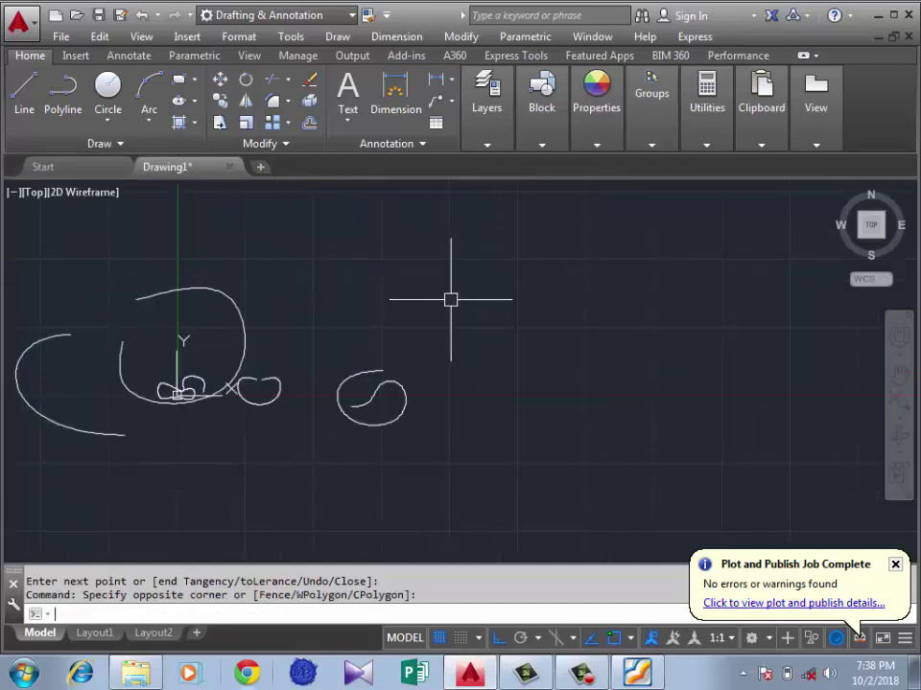
key("Return")
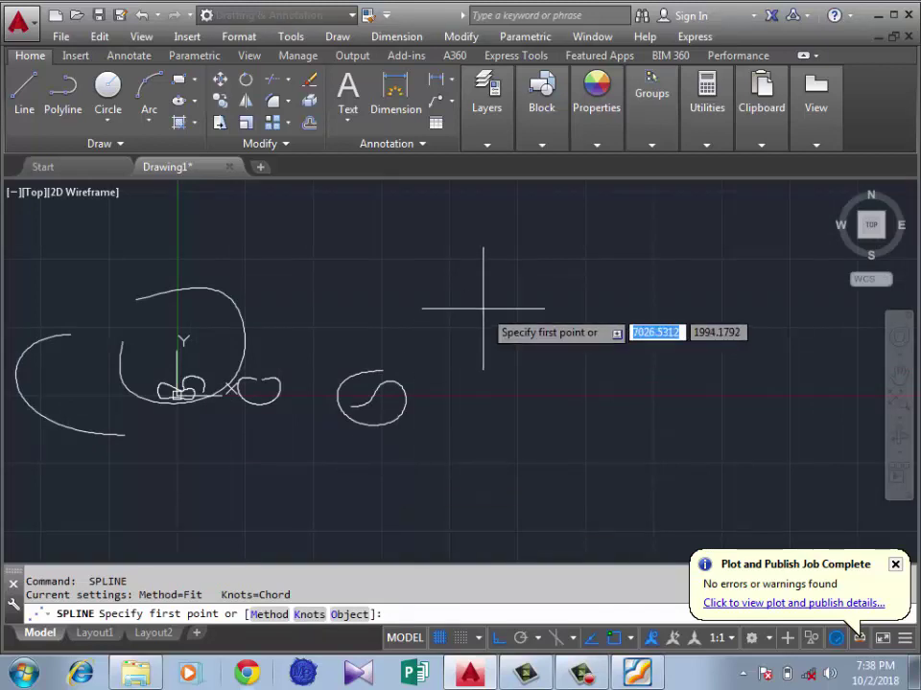
- Draw a five-point fit spline with Chord knot parameterization, turning ortho off midway
left_click(454, 332)
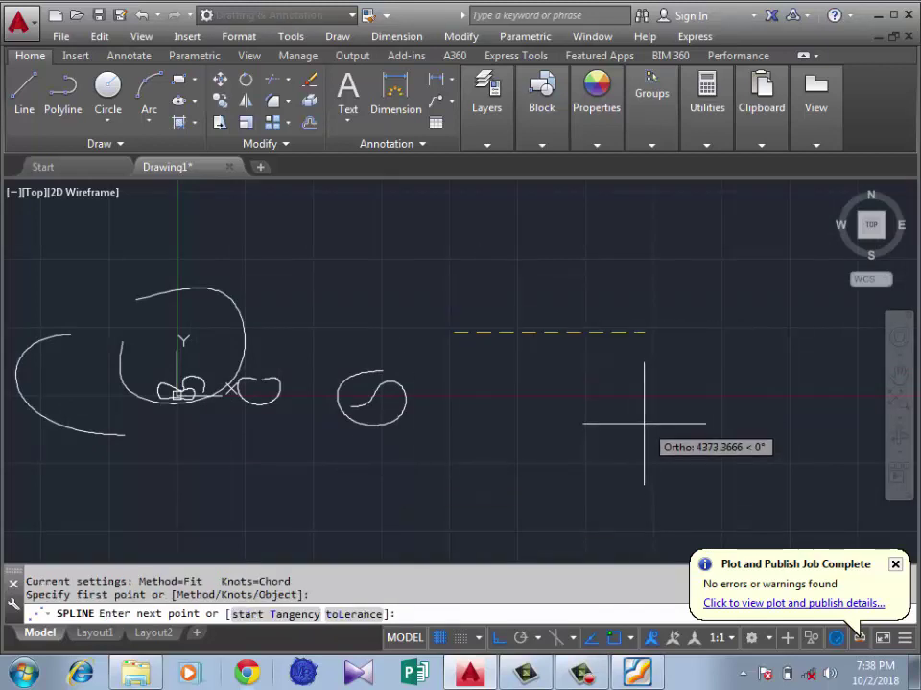
key("Return")
key("Return")
type("k")
key("Return")
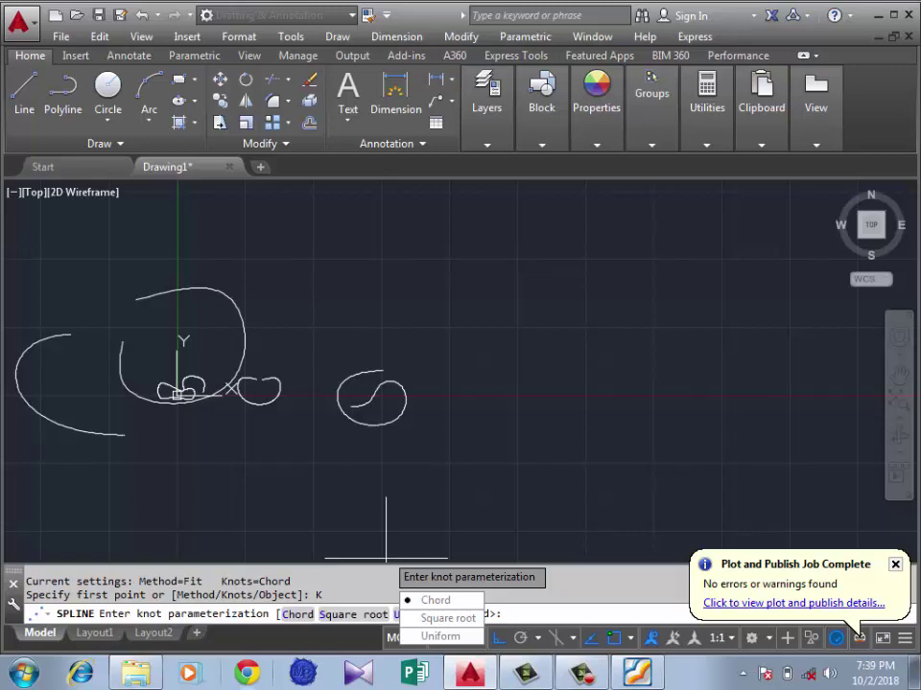
type("c")
key("Return")
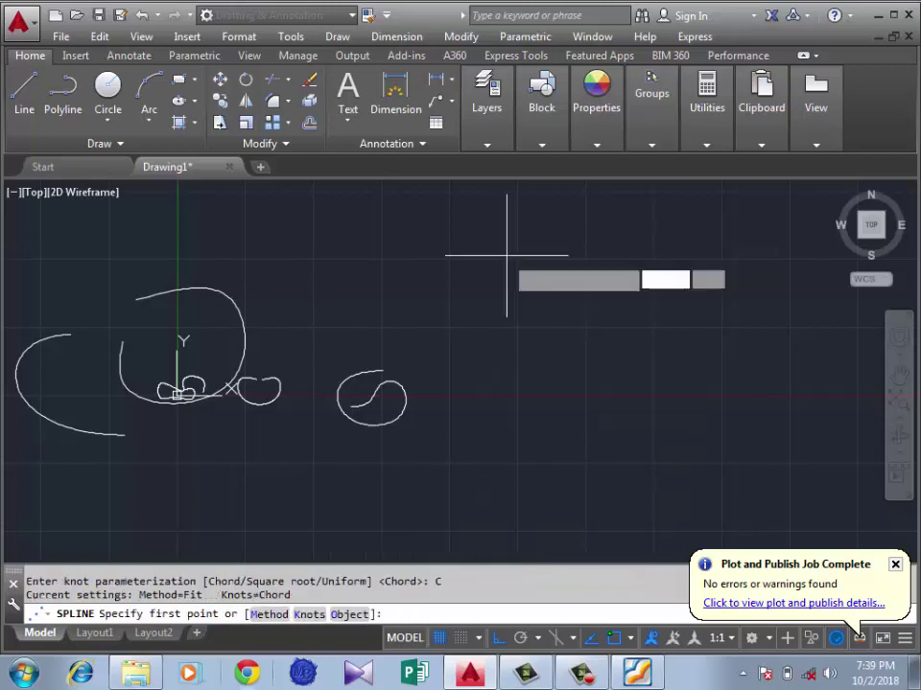
left_click(504, 257)
left_click(586, 340)
left_click(641, 346)
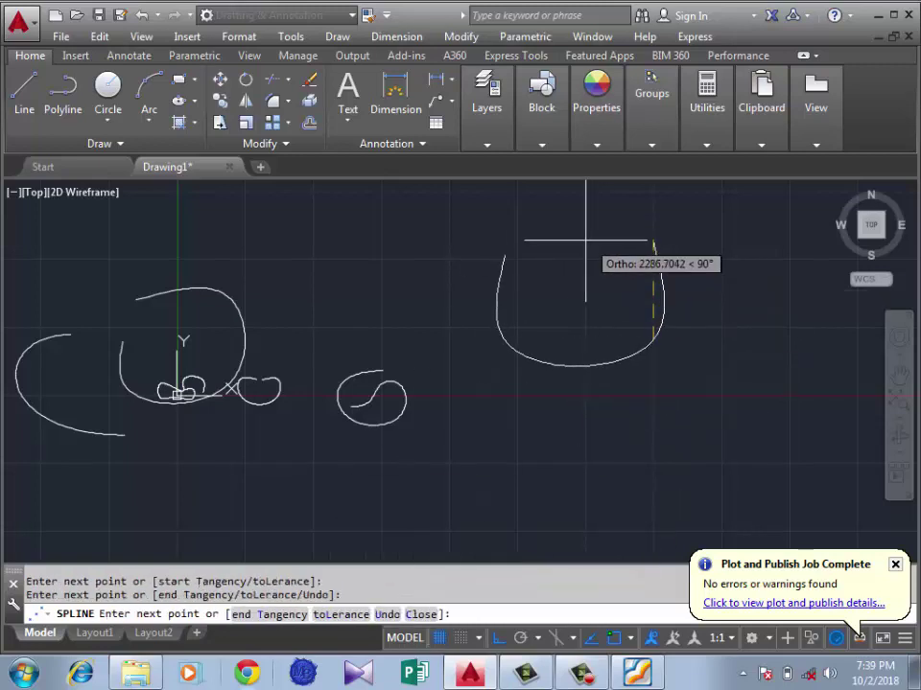
left_click(552, 239)
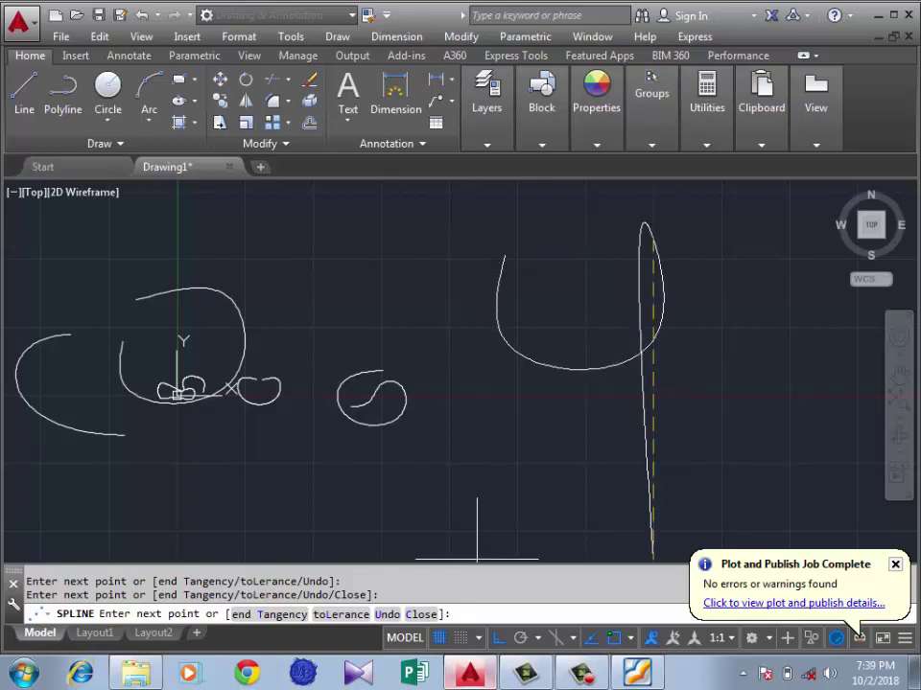
key("F8")
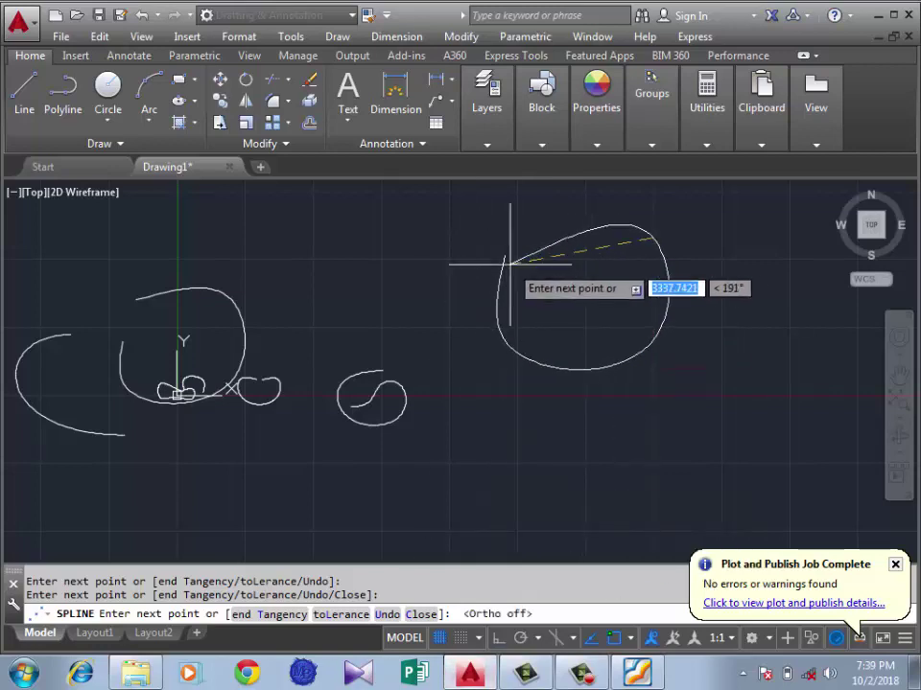
left_click(519, 431)
key("Return")
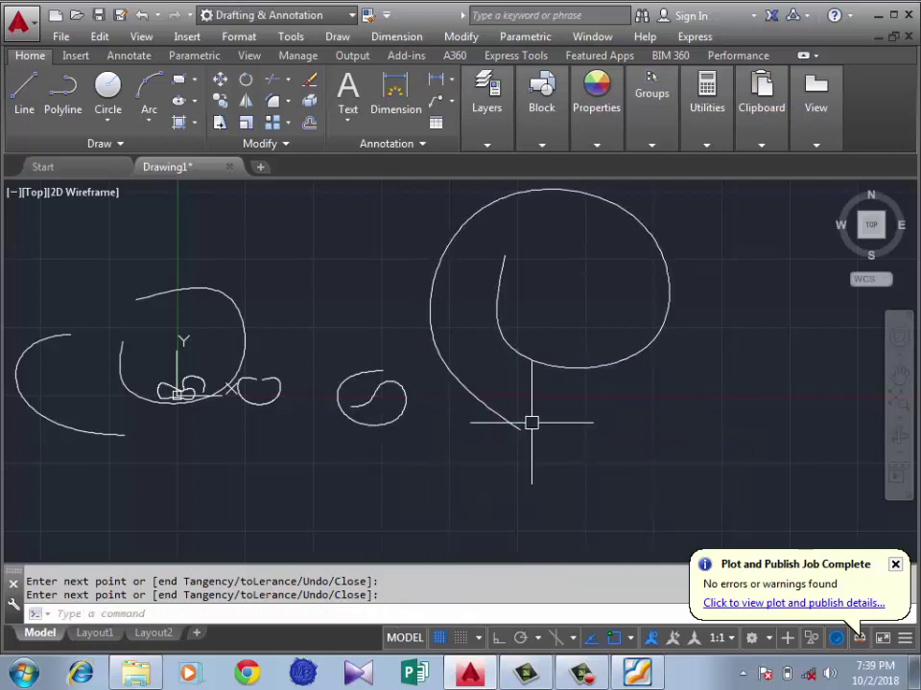
- Draw a seven-point curling spline with Square root knot parameterization
key("Return")
scroll(379, 427, "down", 3)
scroll(554, 435, "up", 3)
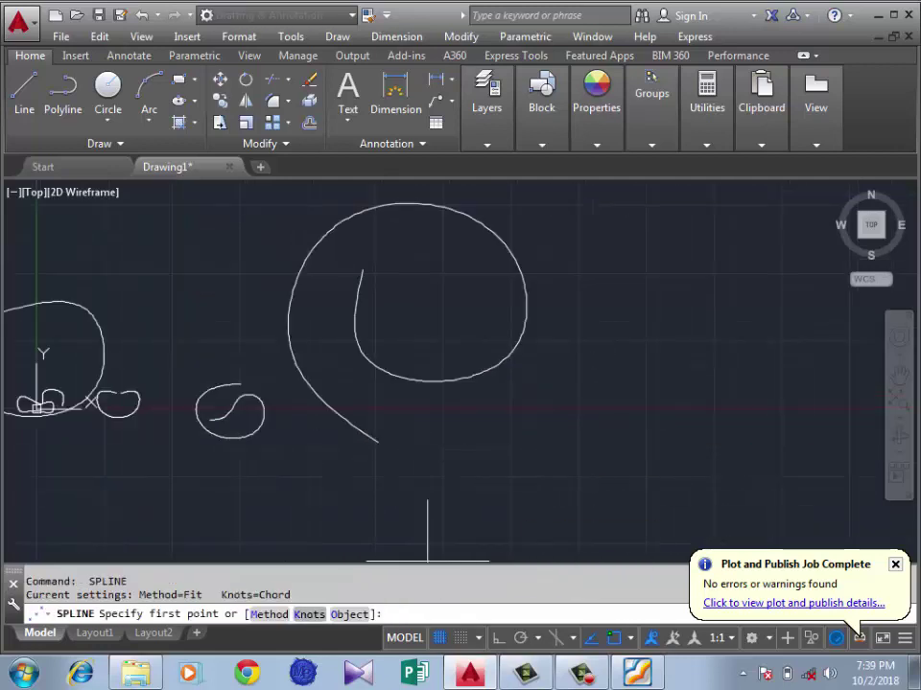
type("K")
key("Return")
type("S")
key("Return")
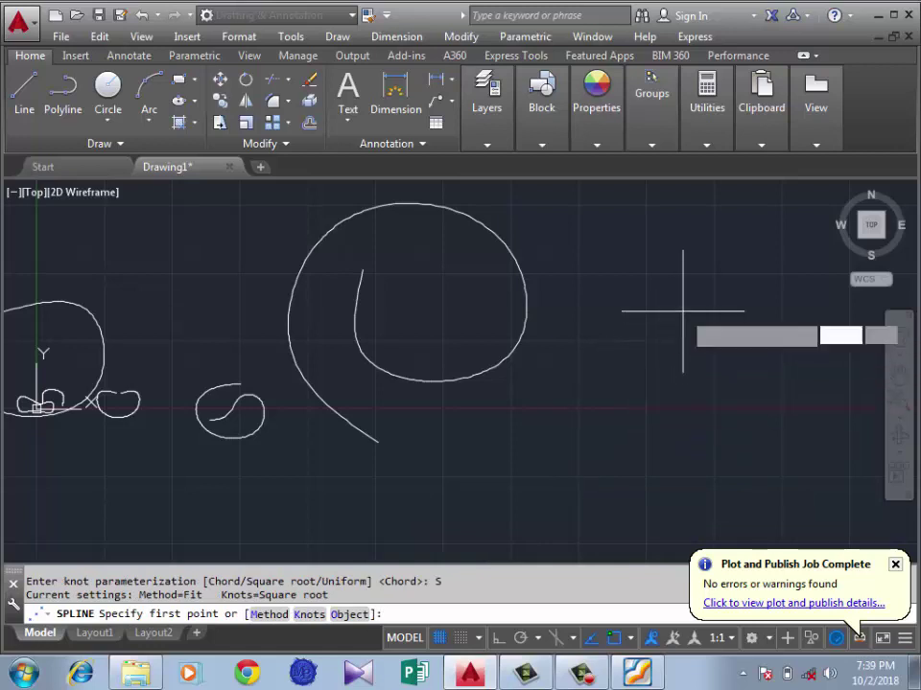
left_click(681, 312)
left_click(574, 373)
left_click(645, 476)
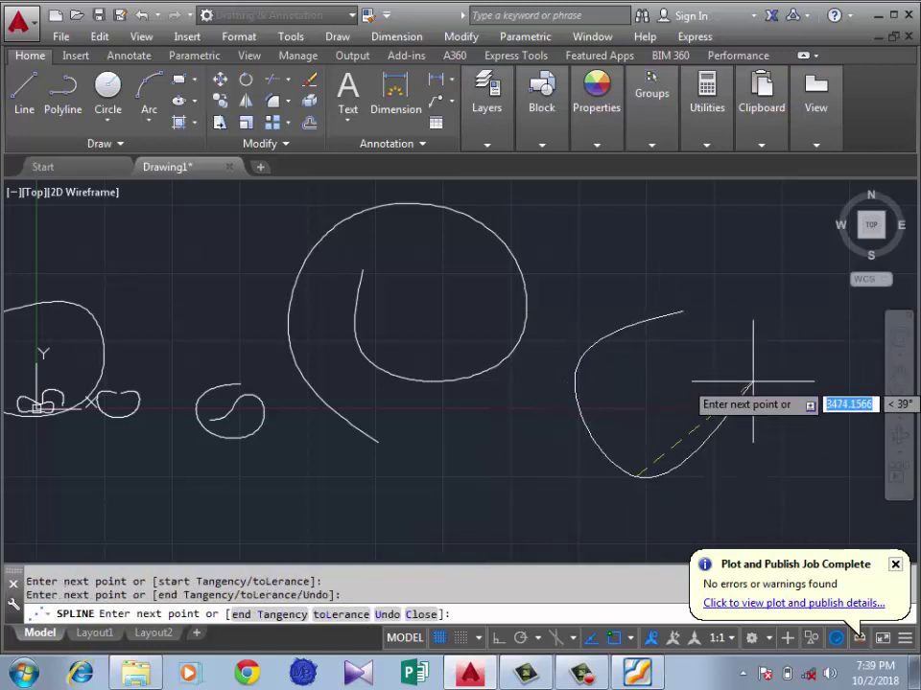
left_click(756, 383)
left_click(725, 243)
left_click(632, 222)
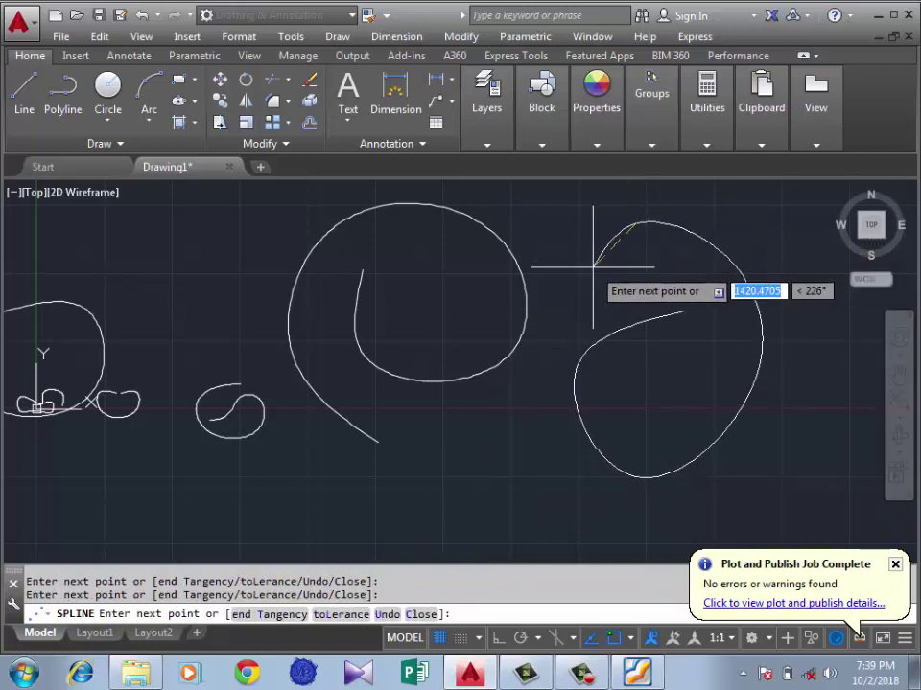
left_click(563, 244)
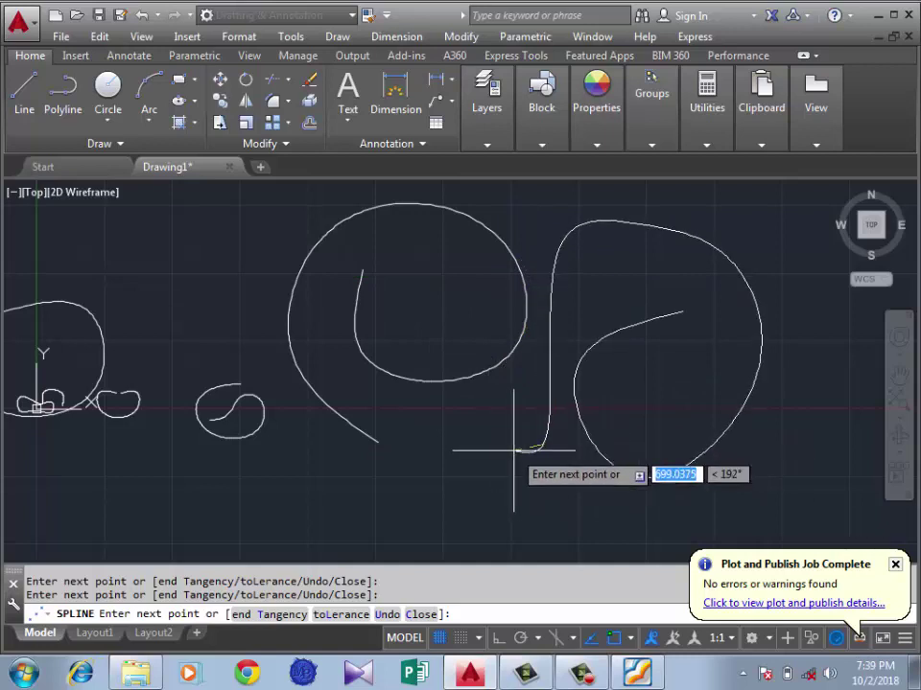
key("Return")
key("Return")
- Draw a six-point Uniform-knot spline forming a large loop over the earlier sketches
scroll(413, 437, "down", 3)
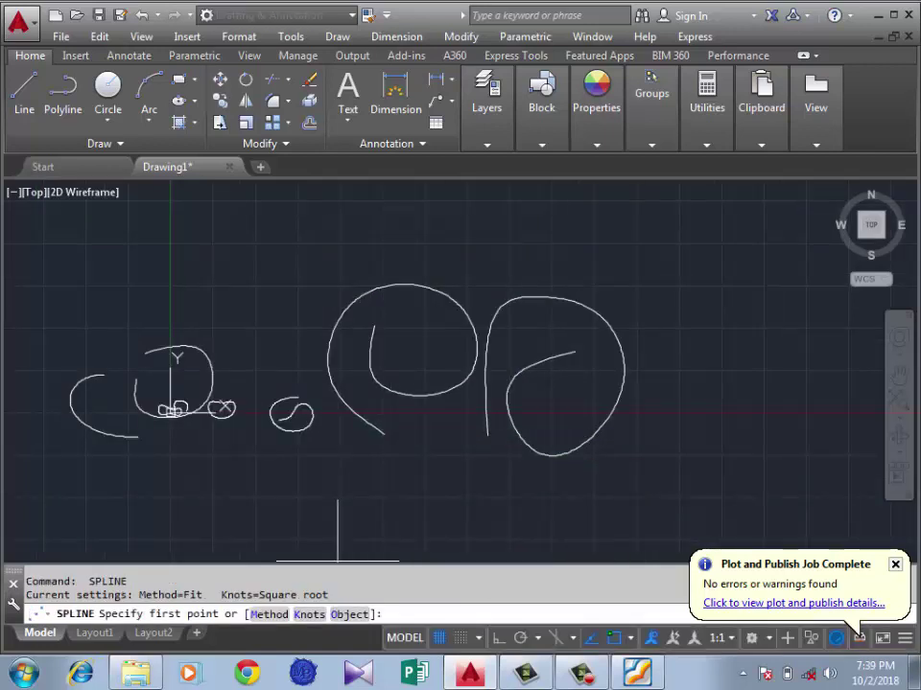
left_click(309, 614)
left_click(415, 613)
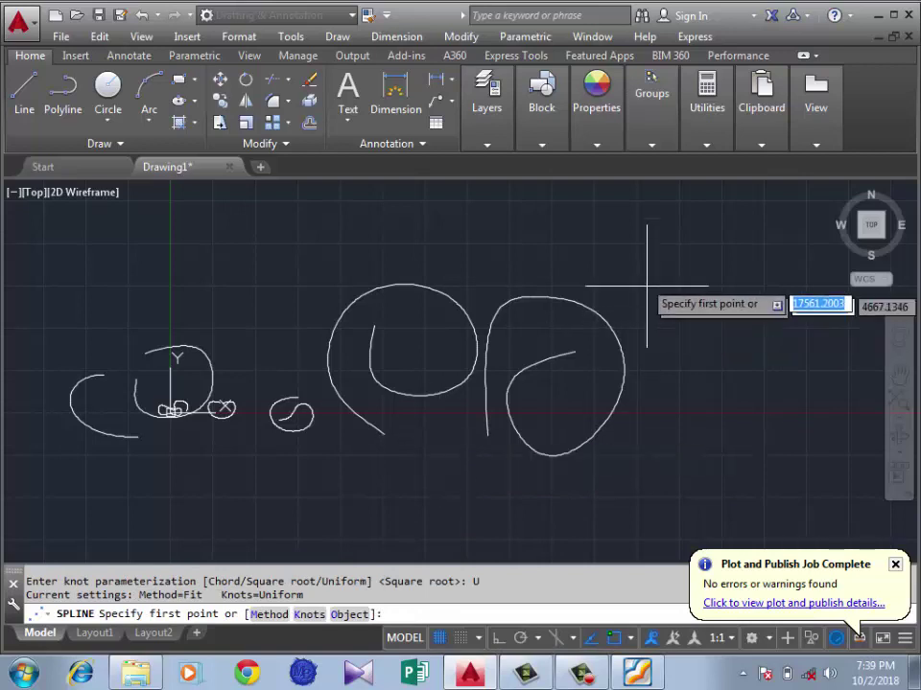
scroll(652, 230, "up", 2)
left_click(484, 247)
left_click(652, 257)
left_click(422, 383)
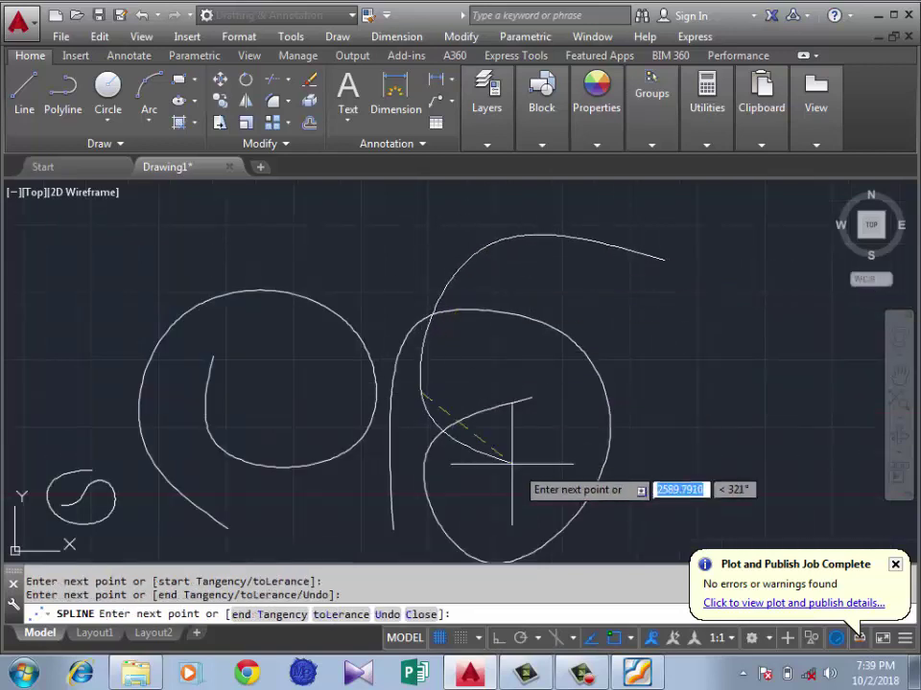
left_click(508, 474)
left_click(770, 302)
left_click(651, 257)
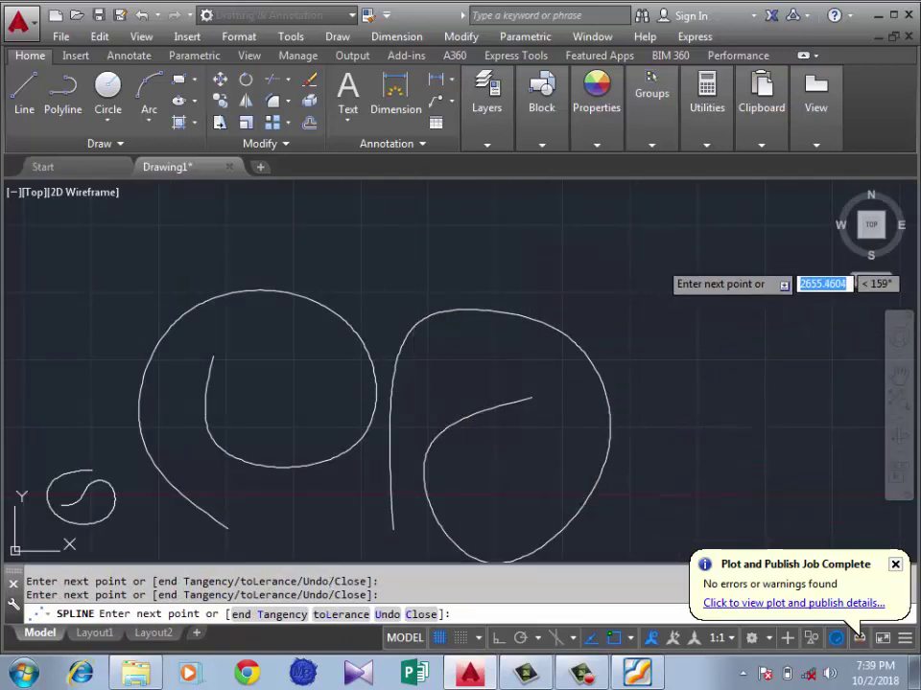
key("Return")
- Pan to bring open space above the sketches into view, cancelling a new spline
scroll(360, 332, "down", 4)
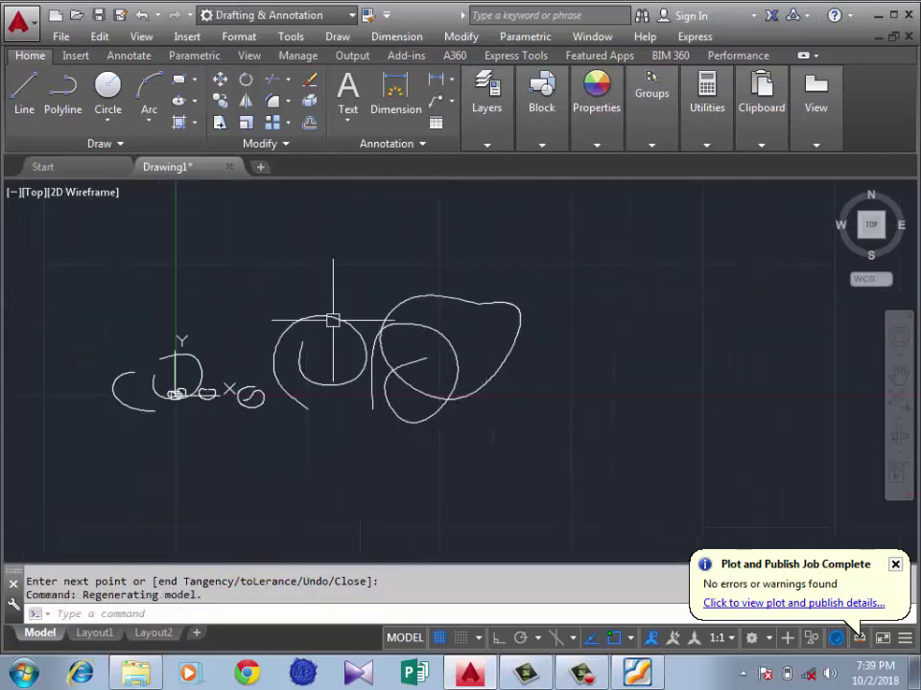
middle_click_drag(333, 320, 342, 422)
scroll(350, 296, "up", 3)
key("Return")
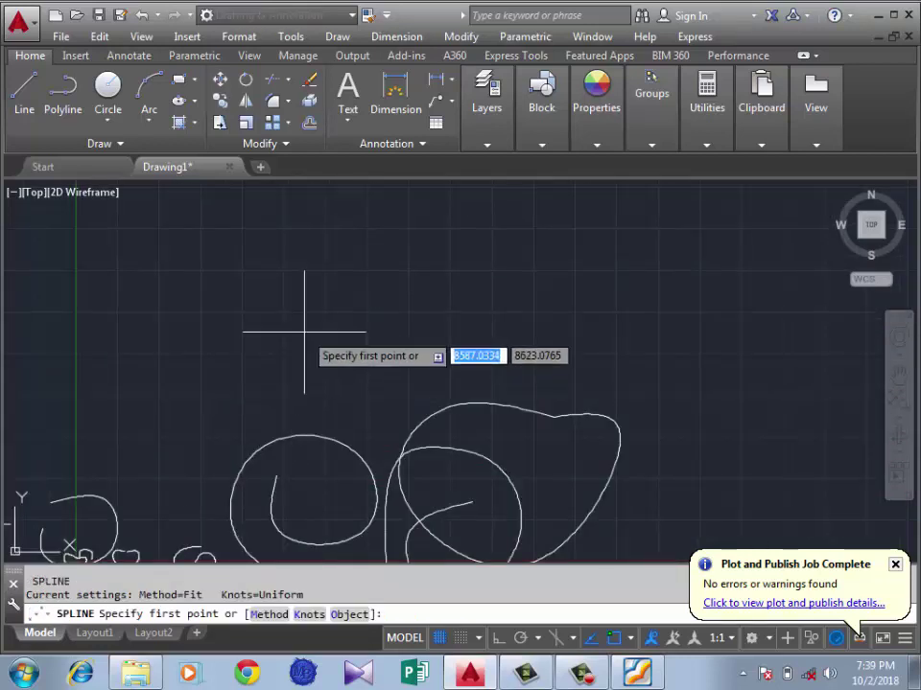
key("Escape")
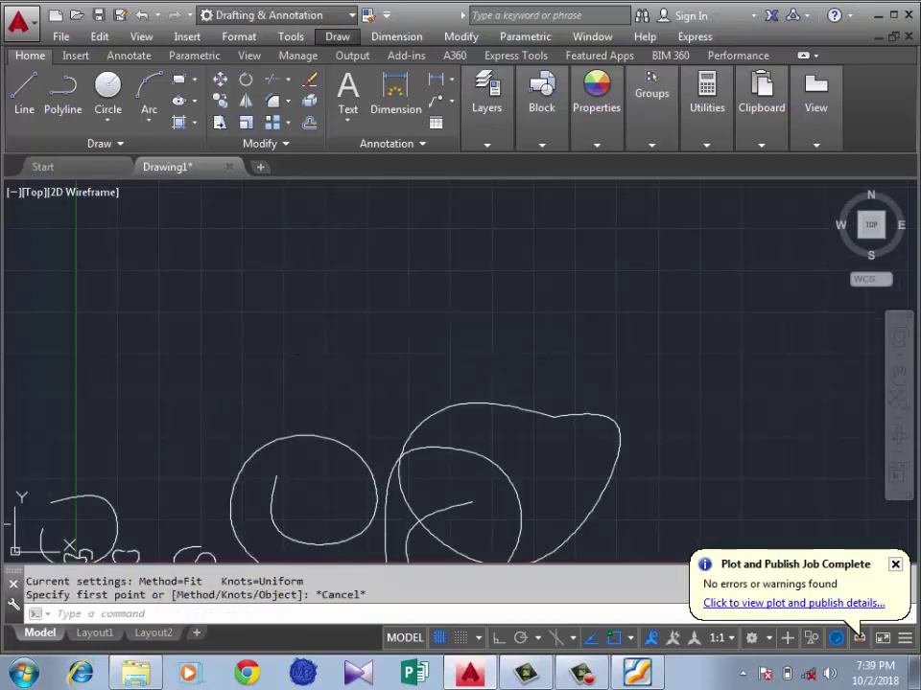
- Draw a rectangle by two opposite corners in the open area above the sketches
left_click(179, 79)
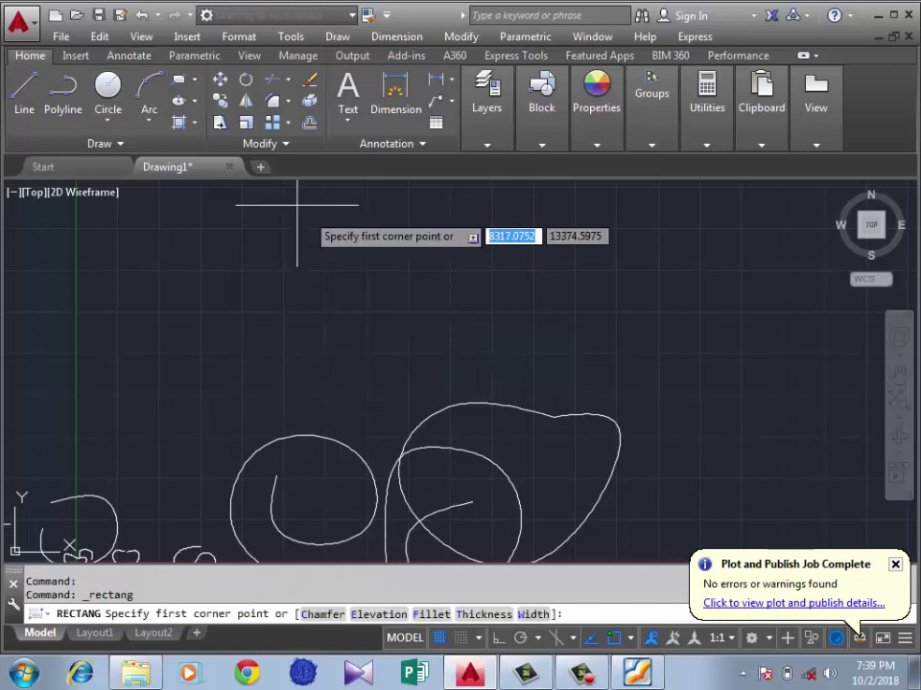
scroll(345, 465, "down", 2)
scroll(452, 308, "up", 2)
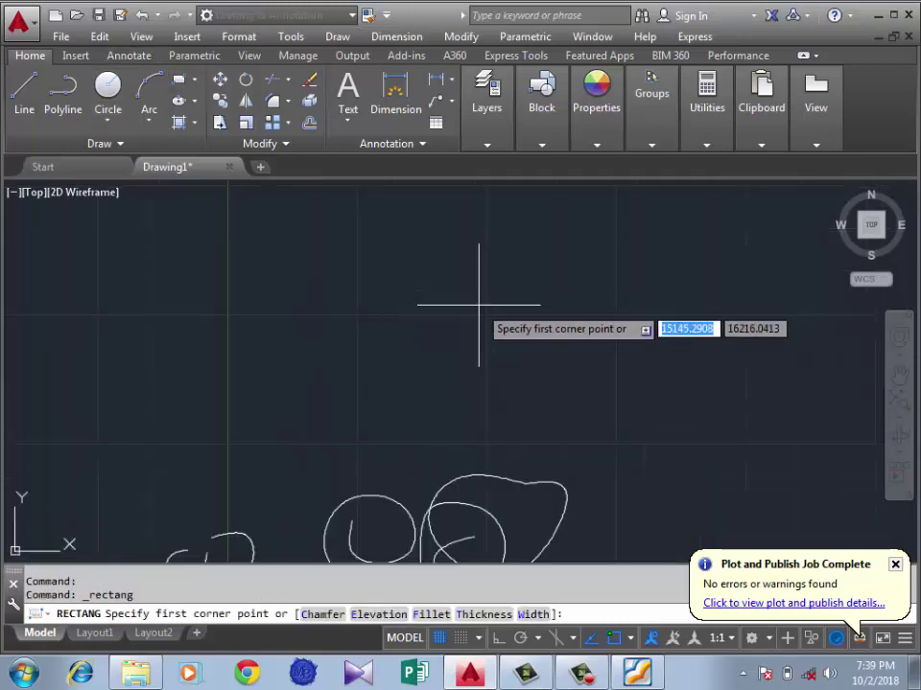
left_click(487, 286)
left_click(285, 403)
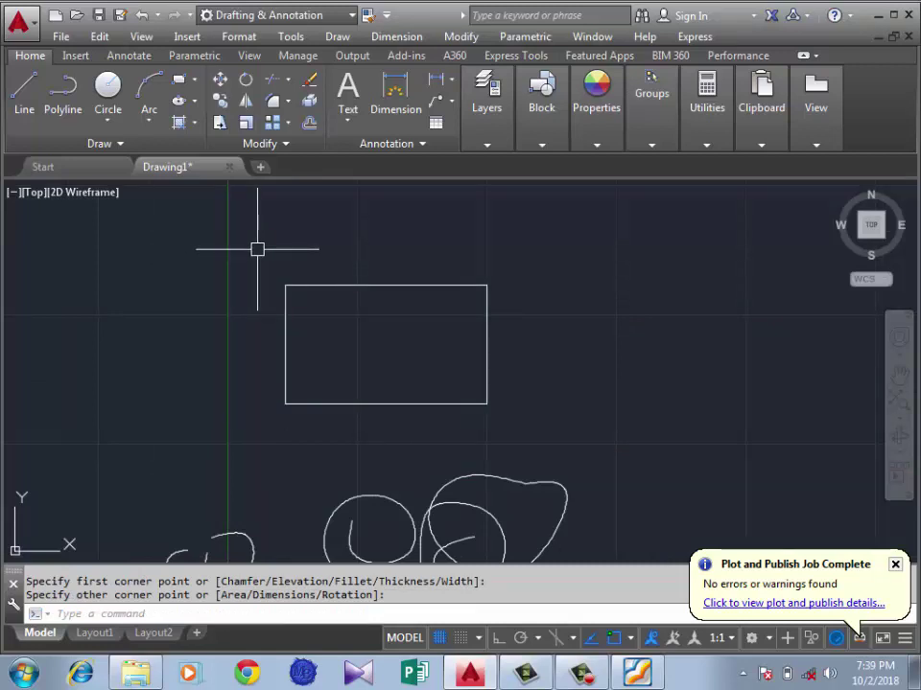
- Convert the rectangle to a spline with the Object option, then restart the spline command
type("spl")
key("Return")
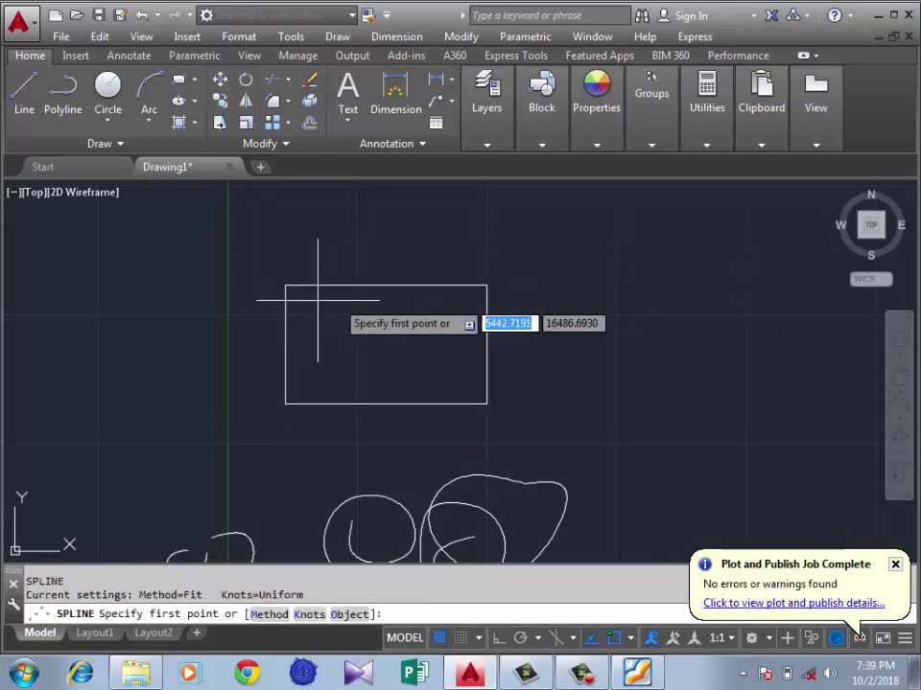
type("o")
key("Return")
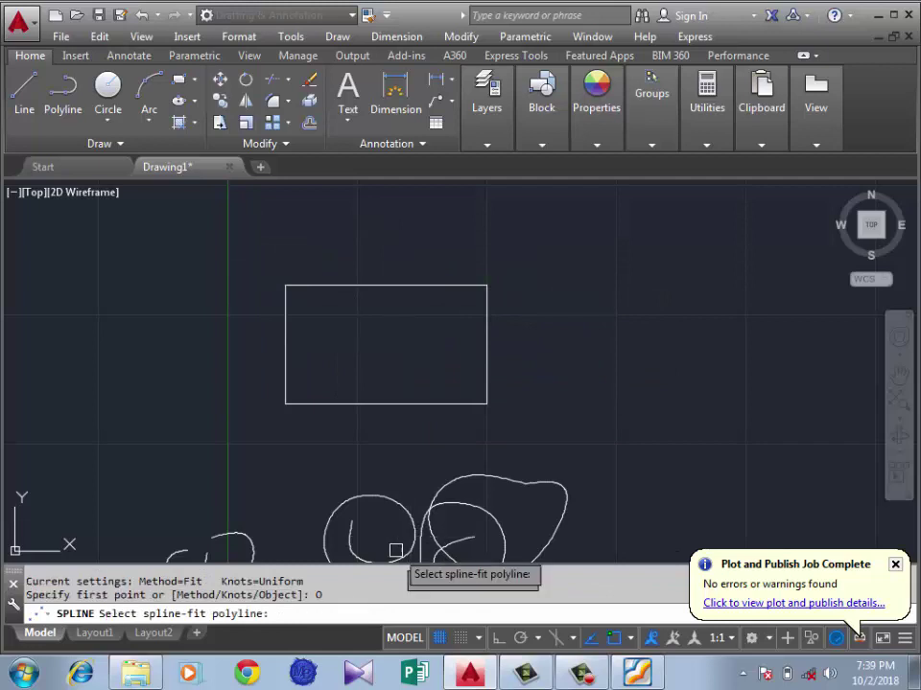
left_click(429, 285)
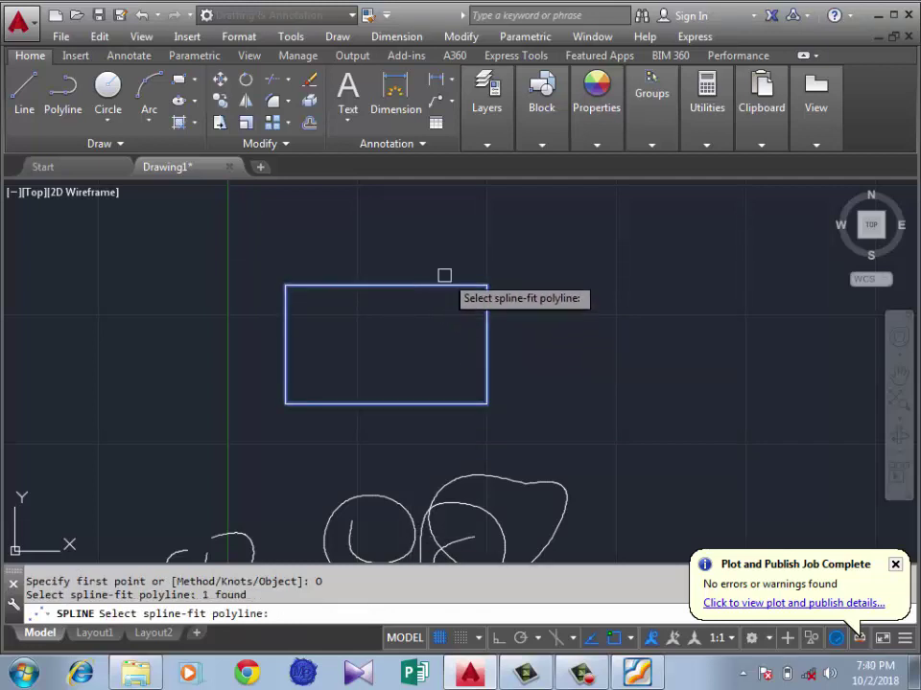
key("Return")
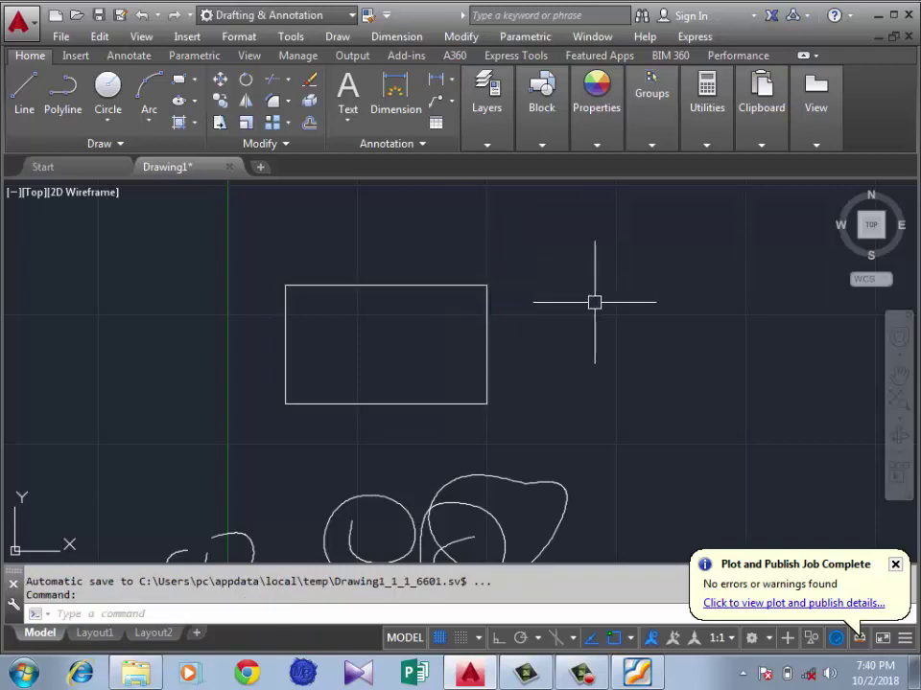
key("Return")
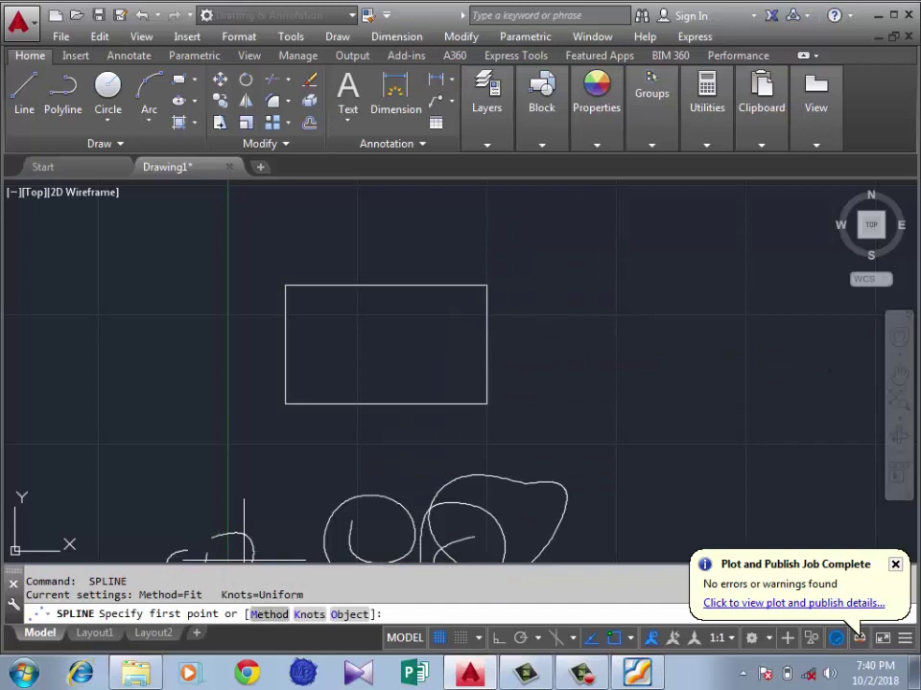
- Convert the rectangle into a CV-method, degree-10 spline so it becomes a smooth oval
key("Escape")
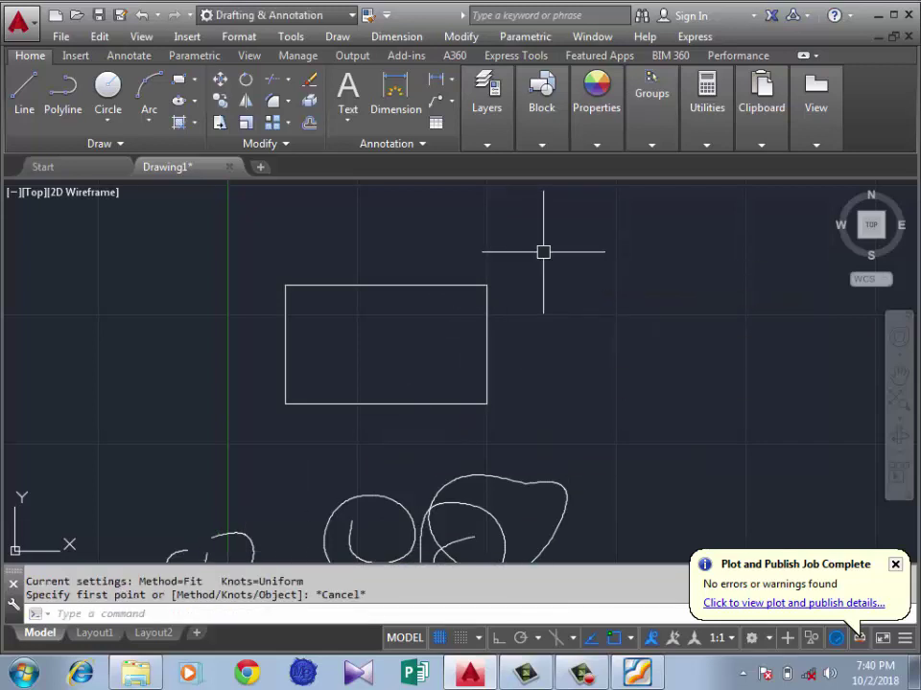
key("Return")
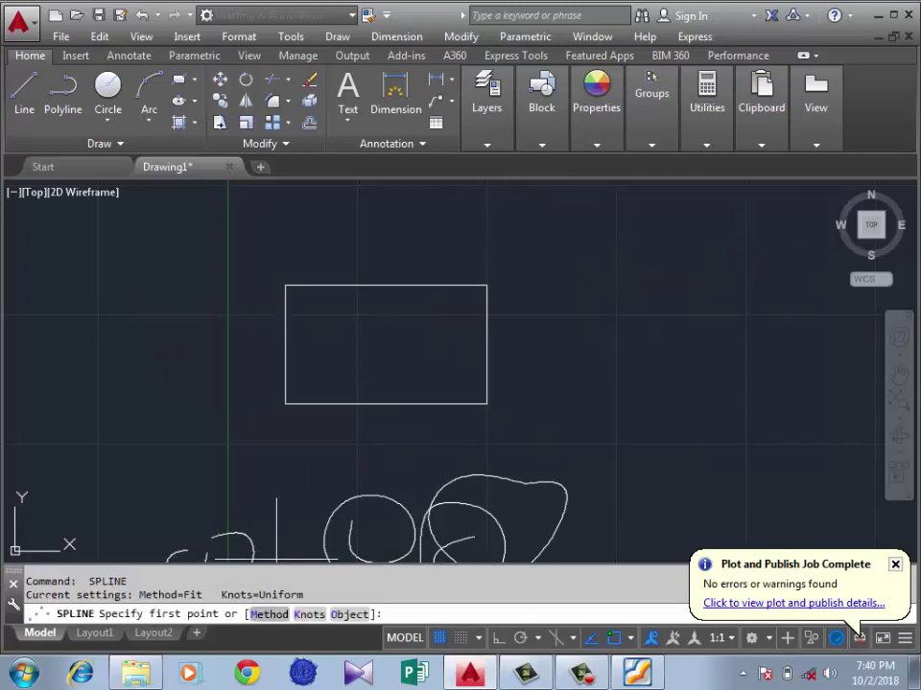
type("m")
key("Return")
type("cv")
key("Return")
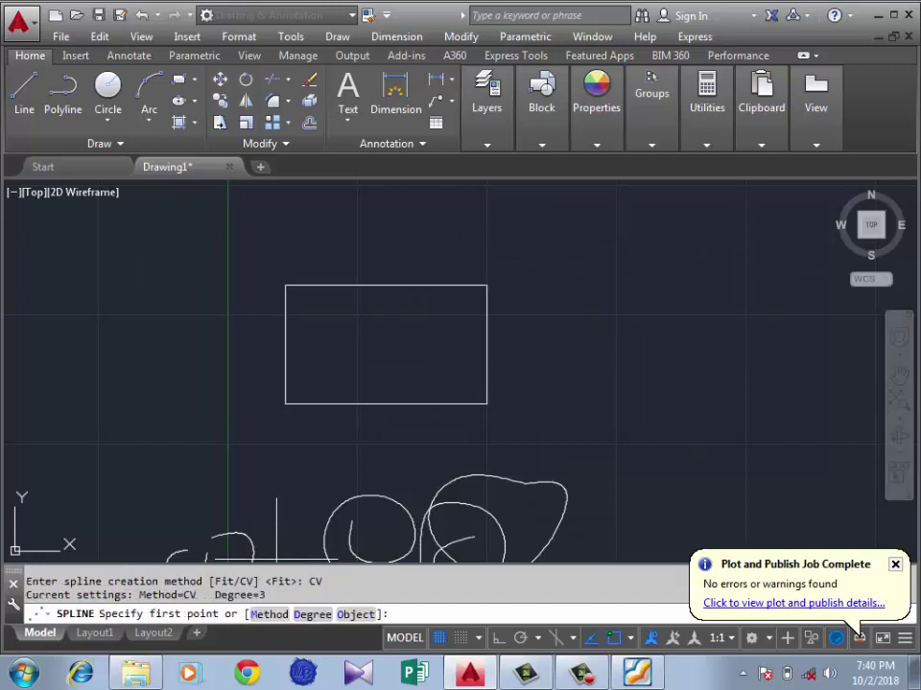
type("d")
key("Return")
type("10")
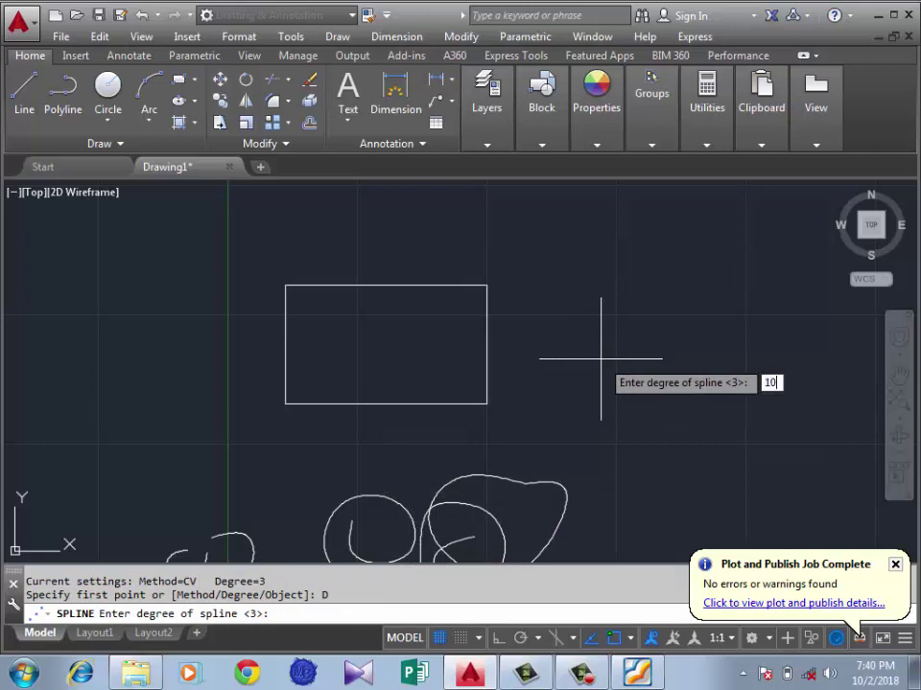
key("Return")
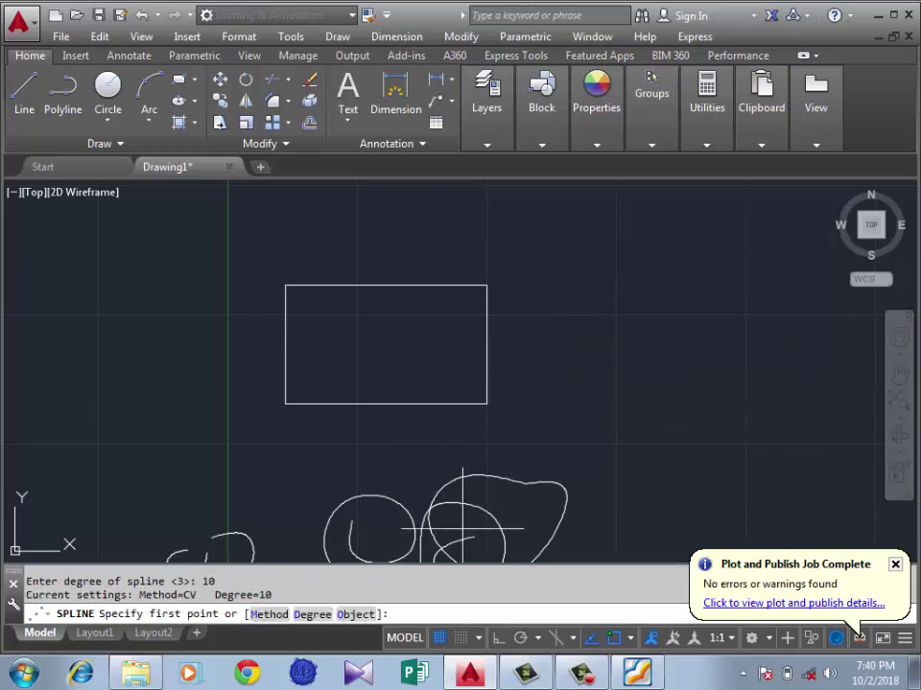
type("o")
key("Return")
left_click(448, 401)
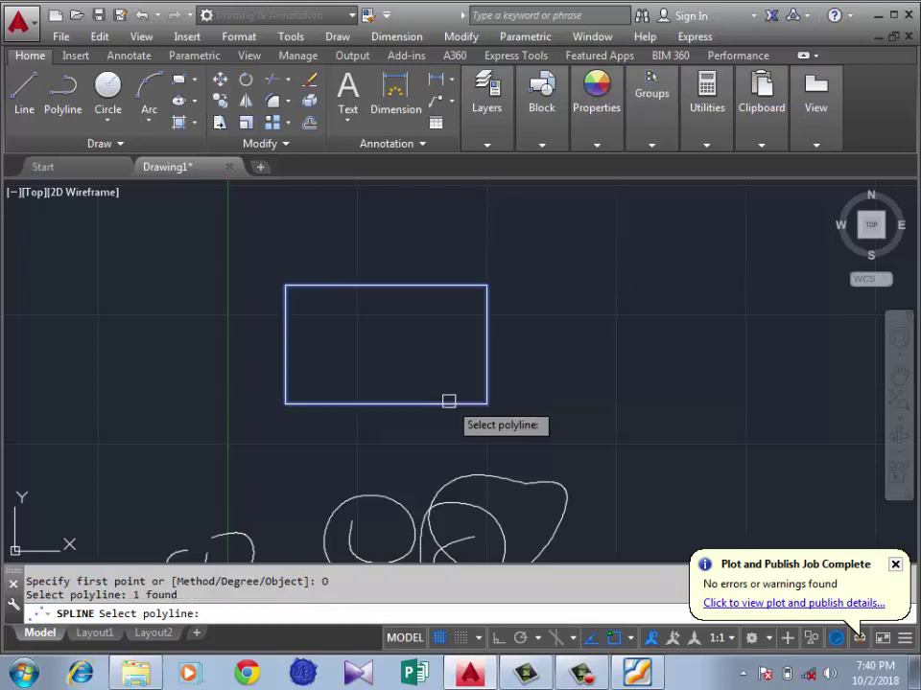
key("Return")
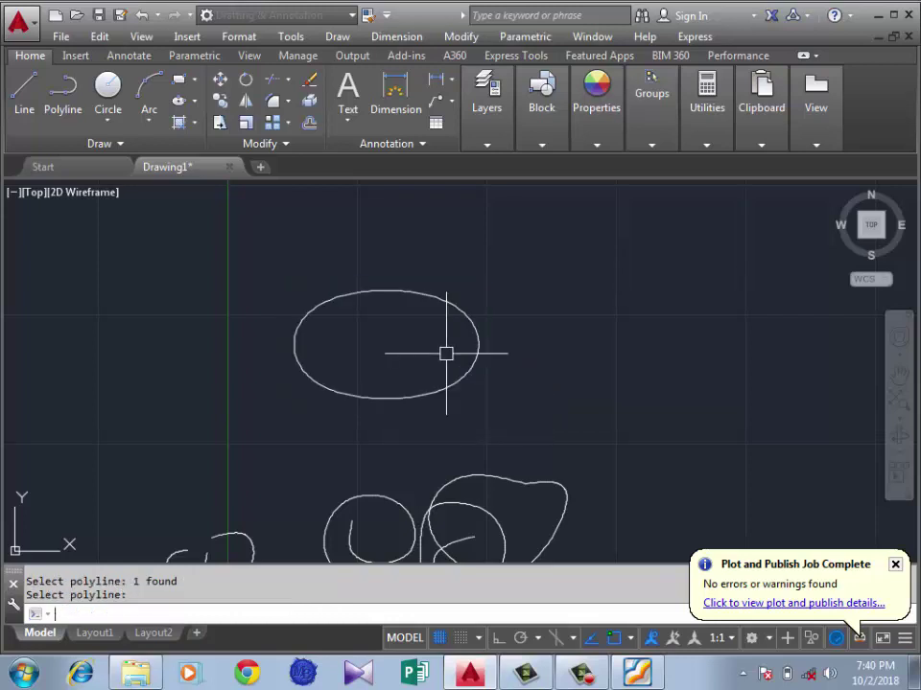
scroll(361, 310, "down", 2)
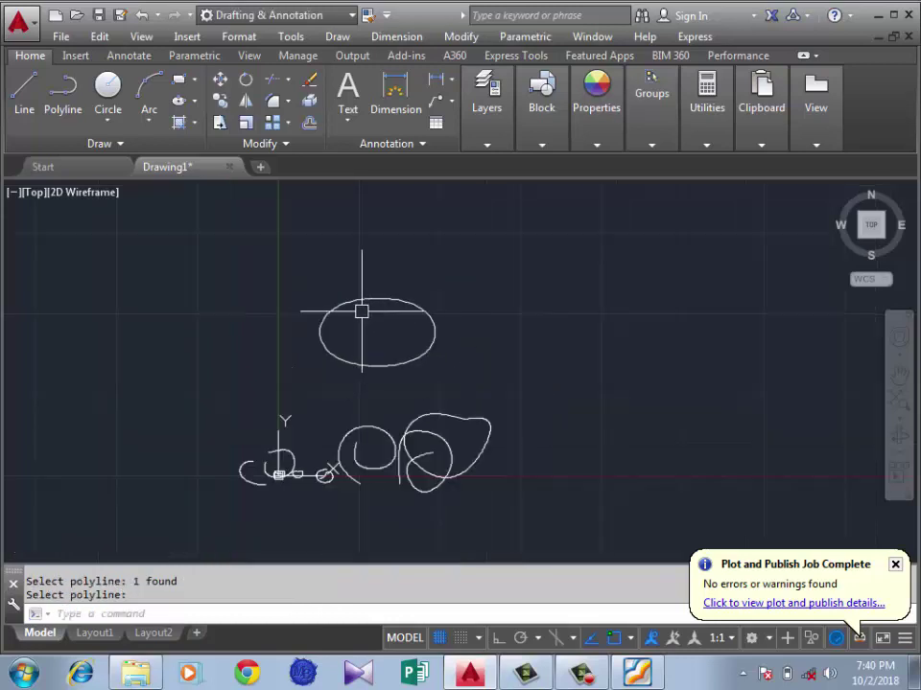
scroll(477, 300, "up", 2)
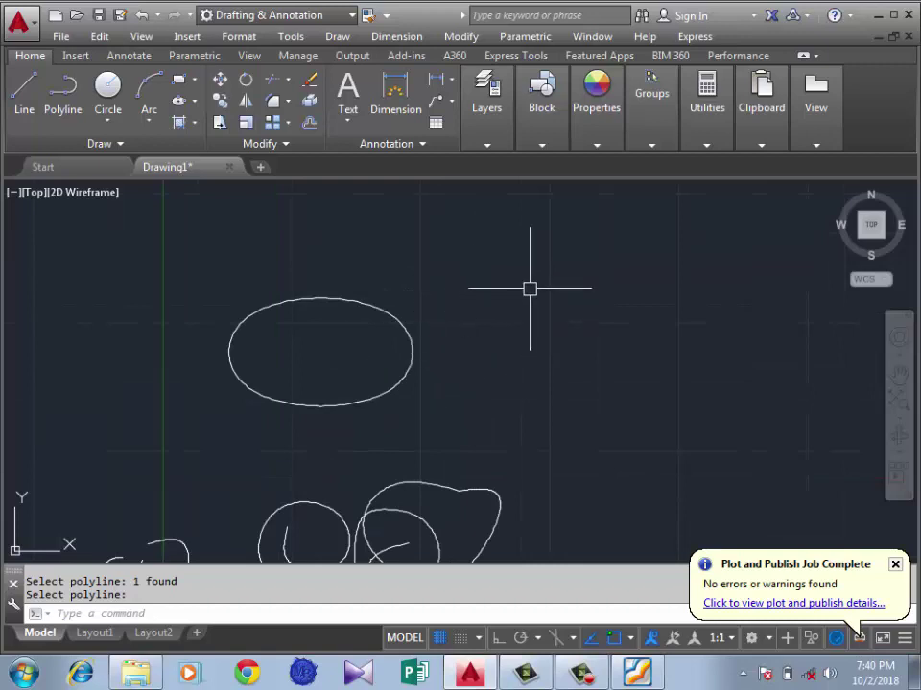
- Draw a degree-1 spline through ten points as a jagged open outline around the oval
key("Return")
type("SPLINE")
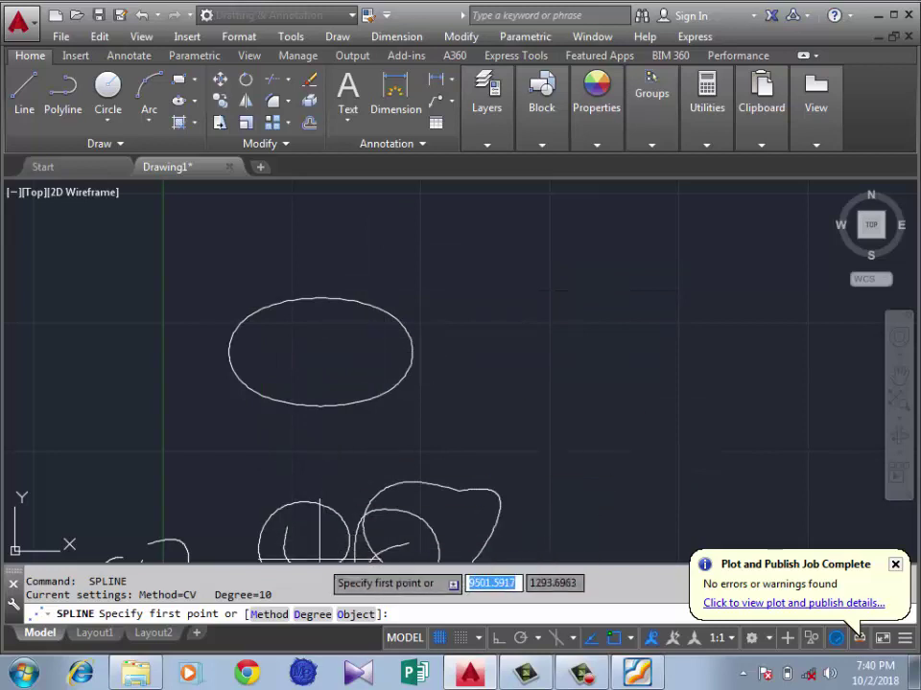
type("D")
key("Return")
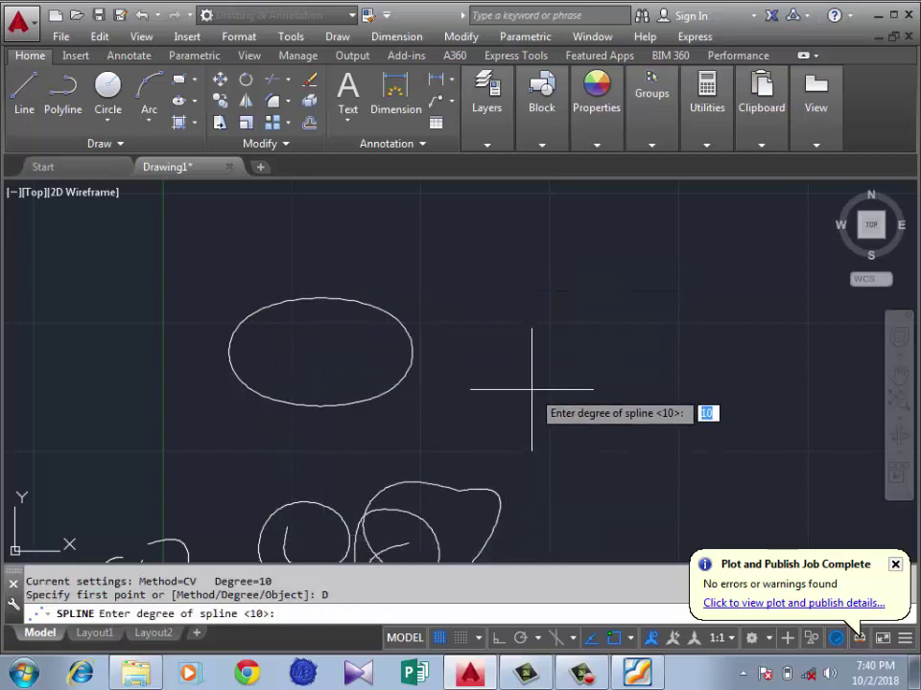
type("1")
key("Return")
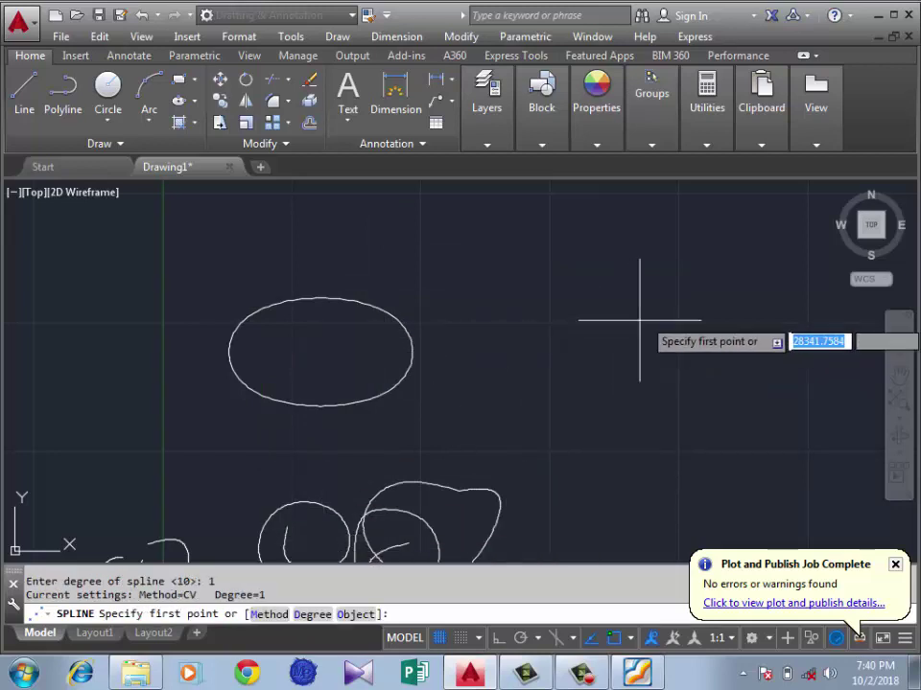
left_click(589, 296)
left_click(482, 326)
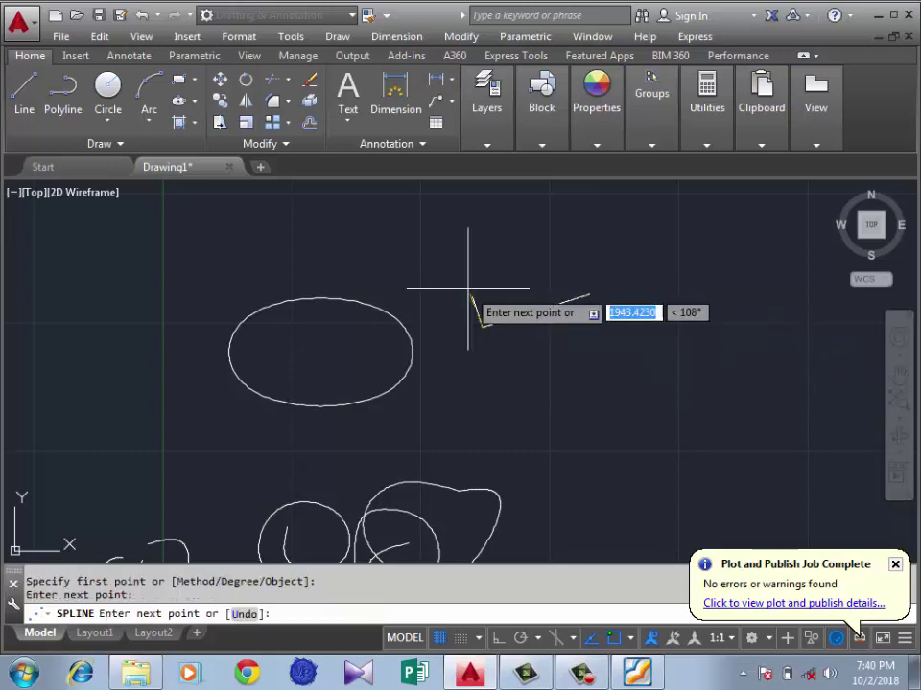
left_click(406, 247)
left_click(208, 260)
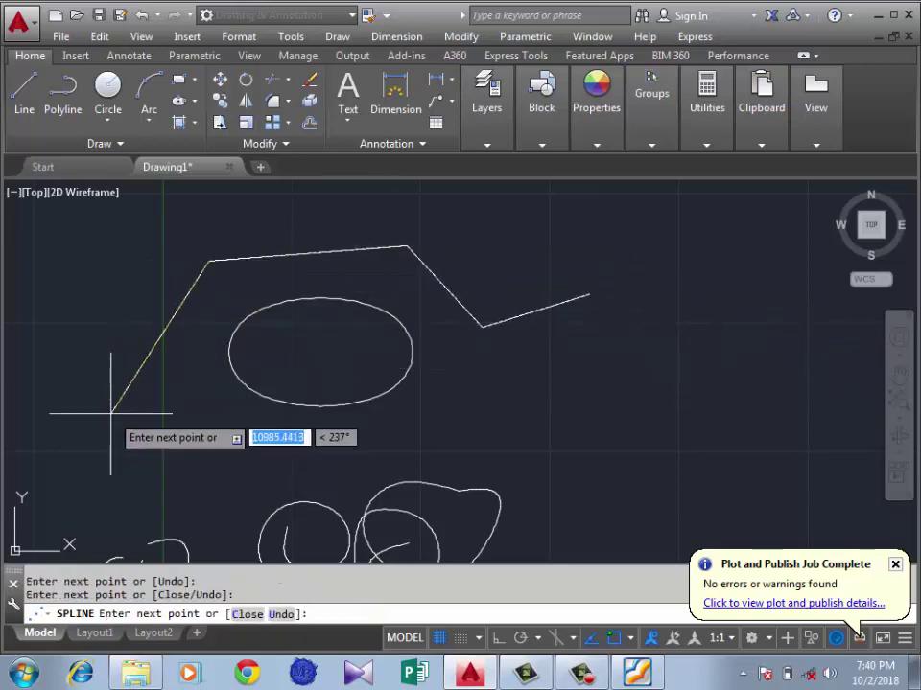
left_click(112, 414)
left_click(316, 466)
left_click(514, 418)
left_click(712, 337)
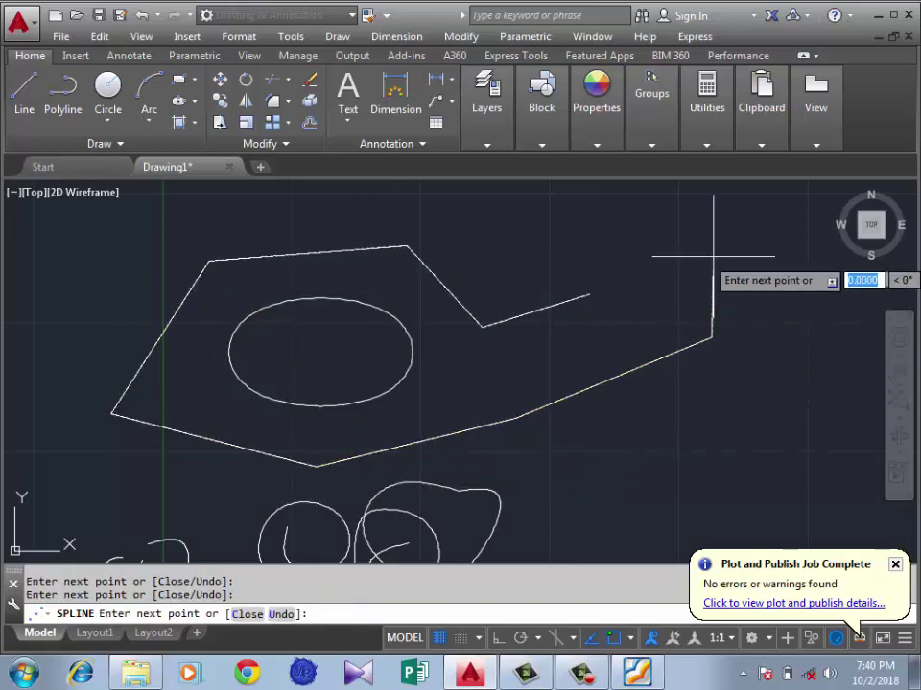
left_click(713, 257)
left_click(668, 212)
- Finish the outline spline, then sketch a degree-8 spline around it and cancel it
key("Return")
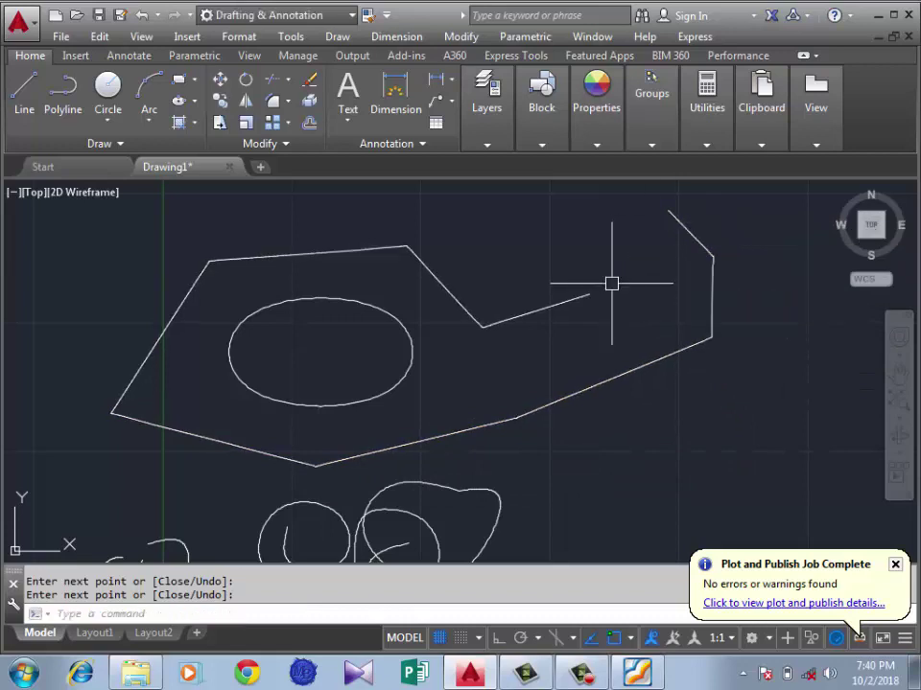
key("Return")
type("D")
key("Return")
type("8")
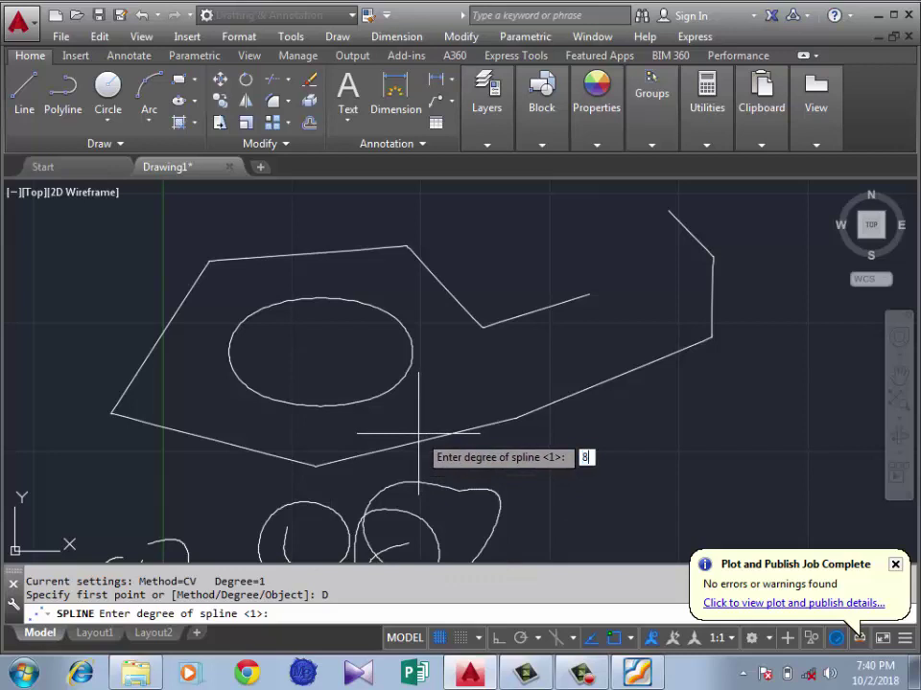
key("Return")
left_click(662, 431)
left_click(566, 491)
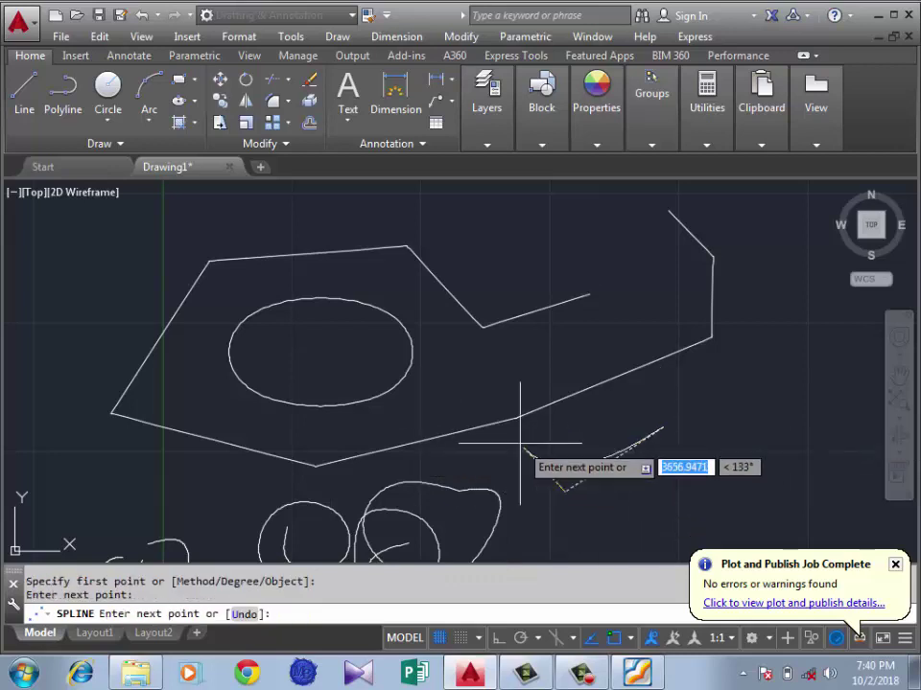
left_click(457, 391)
left_click(490, 213)
left_click(629, 247)
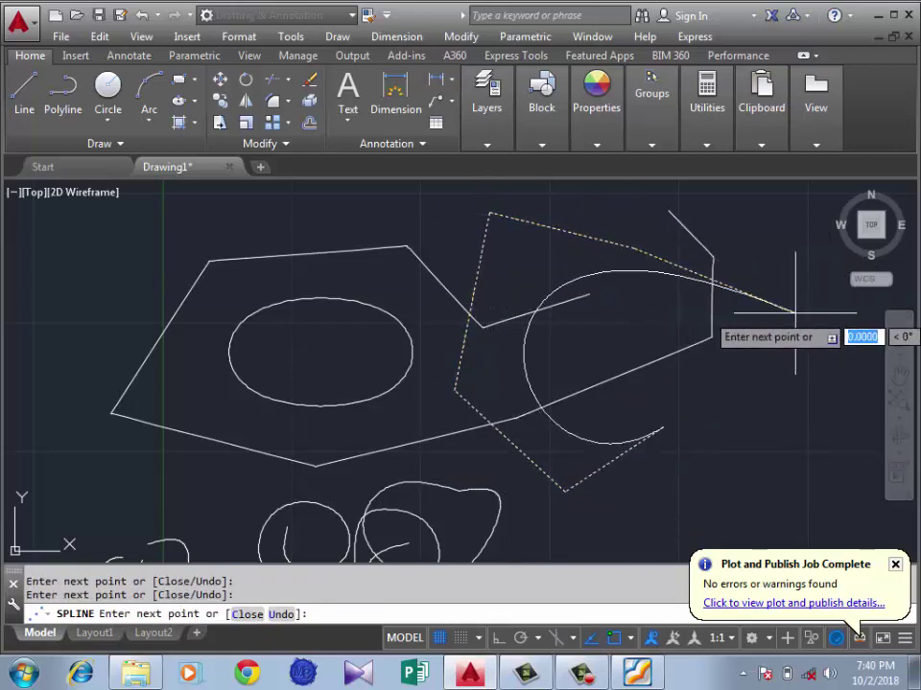
left_click(794, 312)
left_click(751, 407)
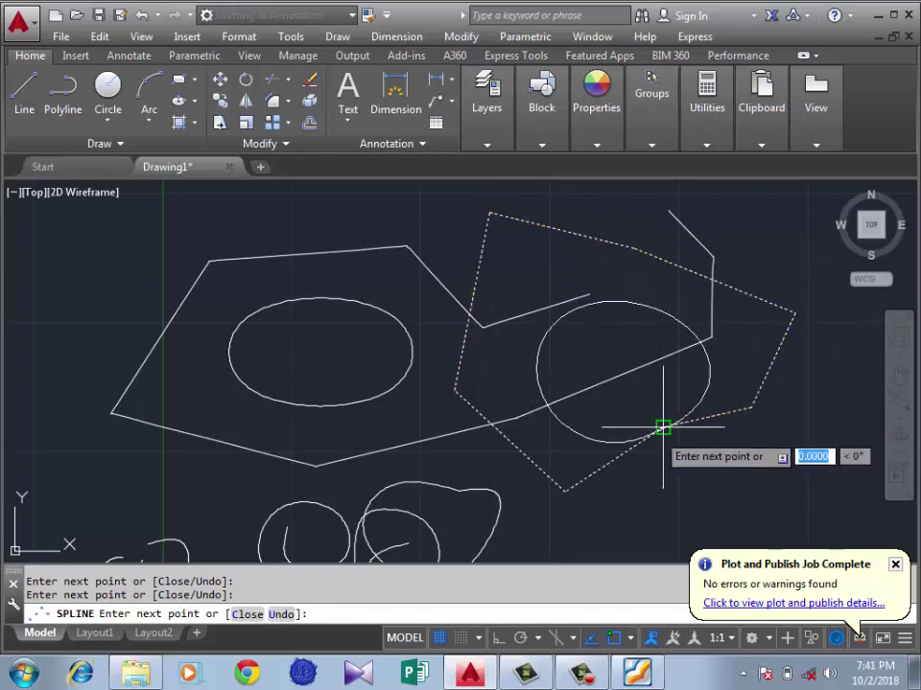
key("Escape")
- Crossing-select all 11 sketch objects and delete them, briefly checking the course outline PDF
scroll(358, 307, "down", 4)
left_click(574, 234)
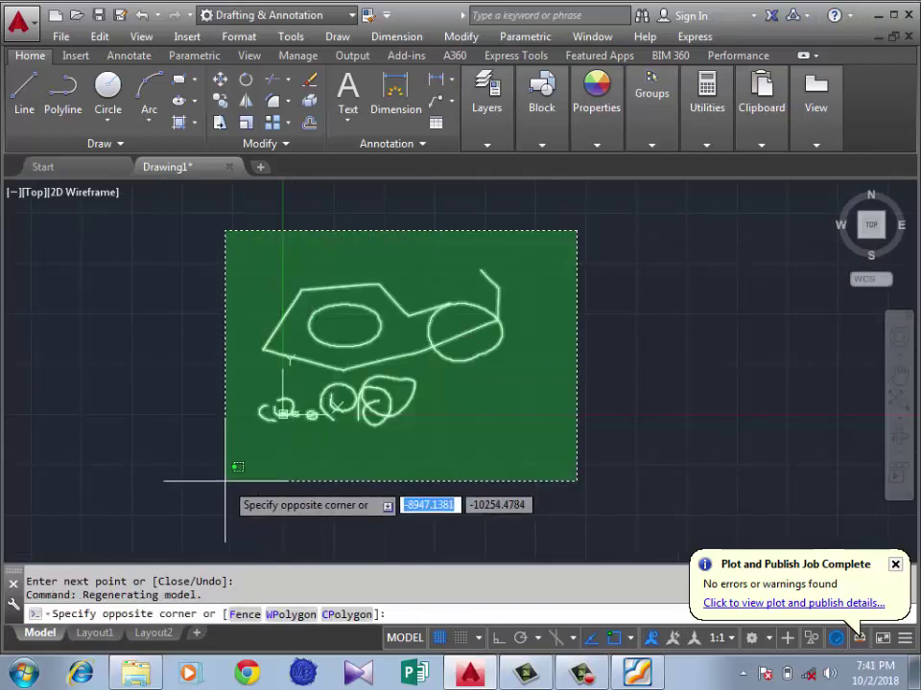
left_click(221, 483)
key("Delete")
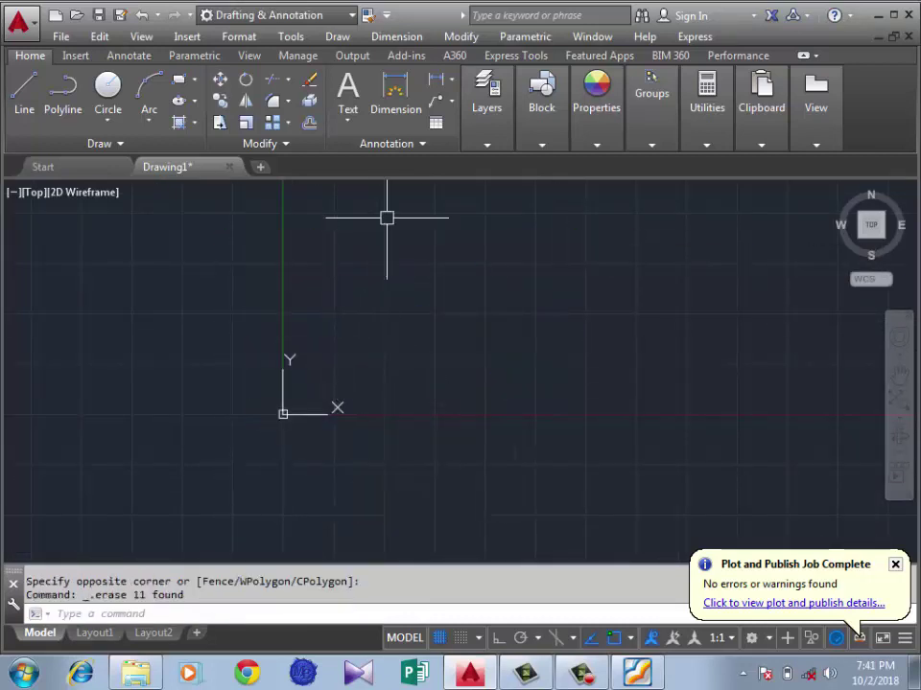
key("alt+Tab")
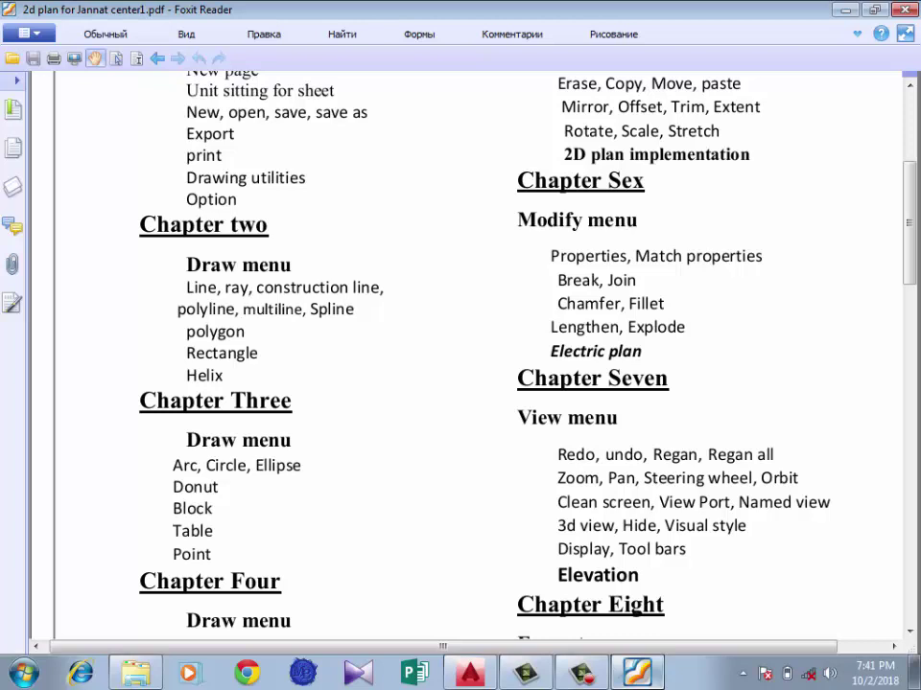
key("alt+Tab")
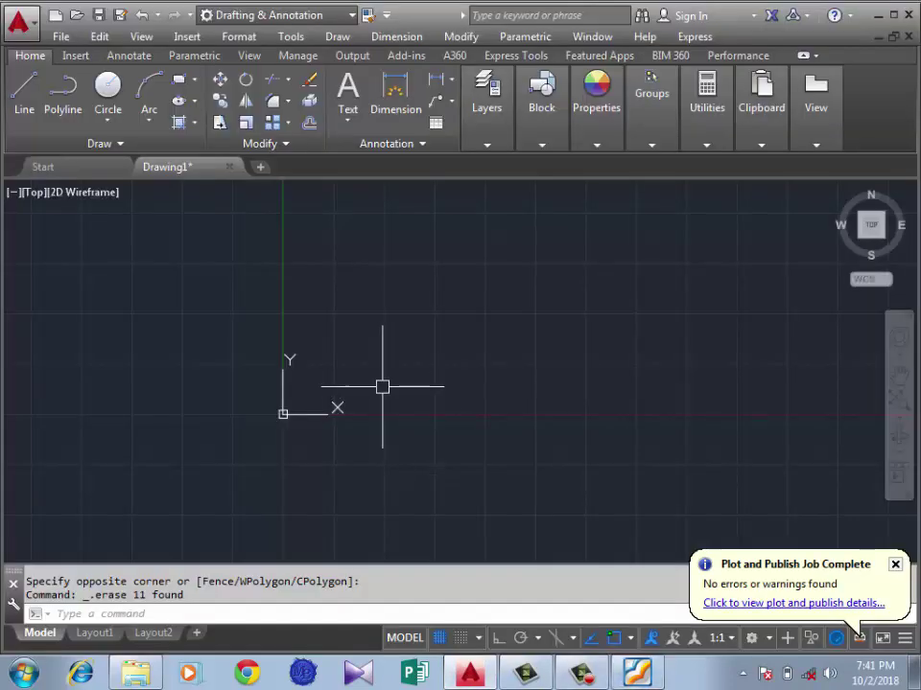
- Pan toward the origin and draw an 8-sided polygon inscribed in a circle there
middle_click_drag(381, 387, 409, 358)
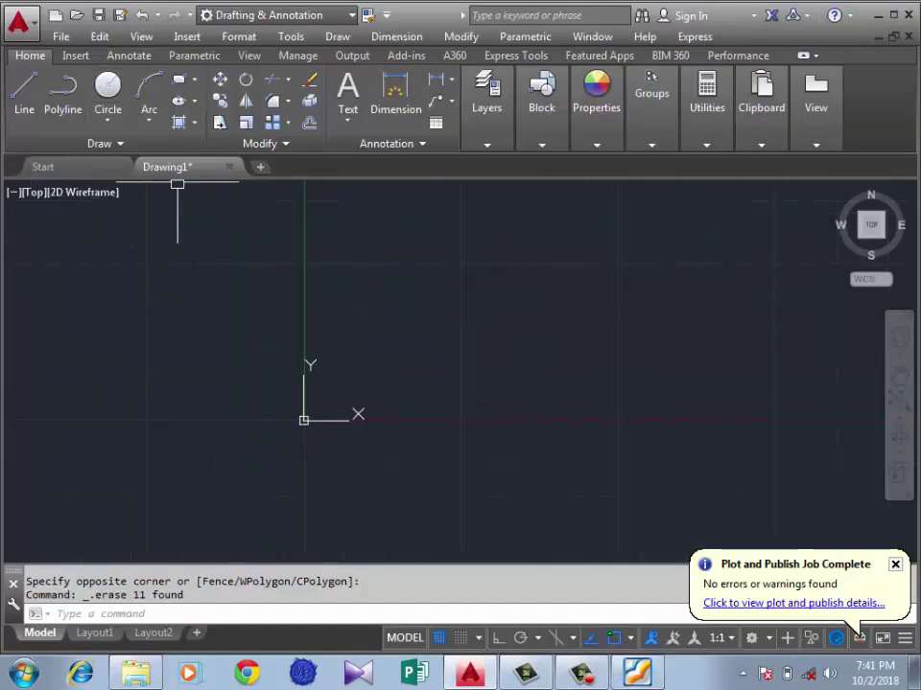
left_click(194, 80)
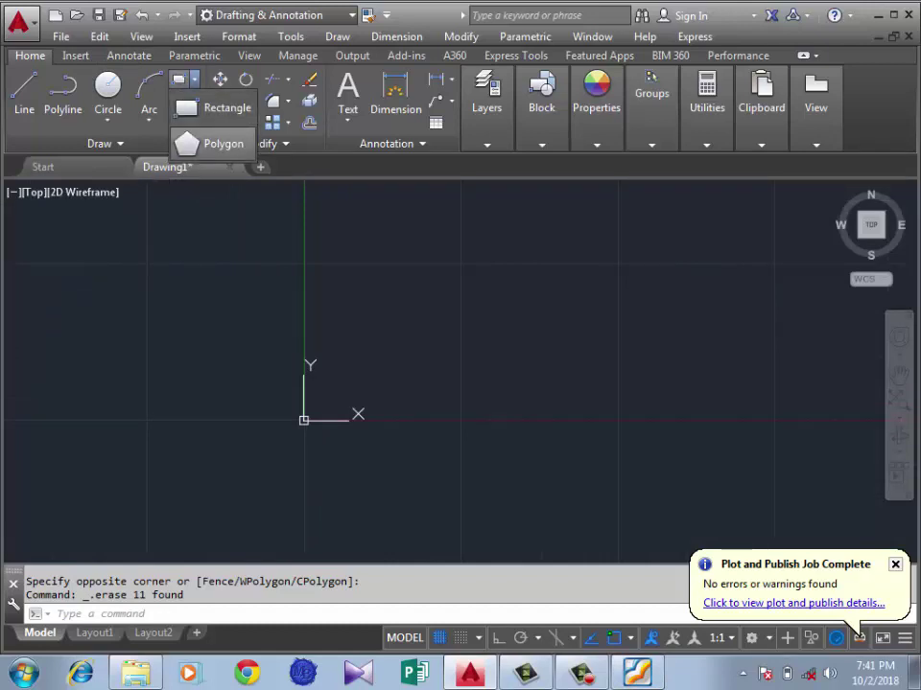
left_click(215, 144)
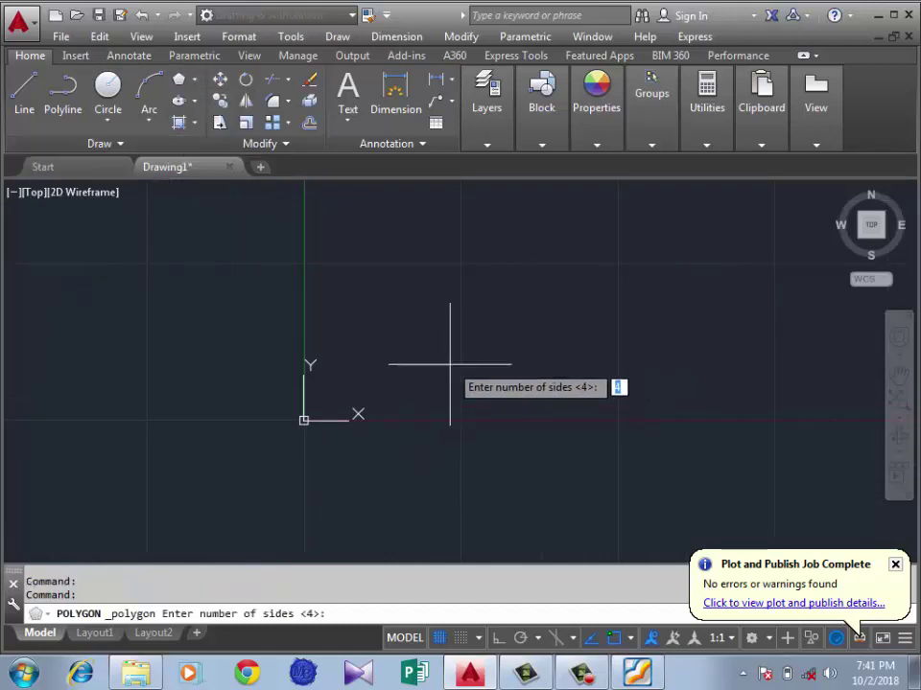
type("8")
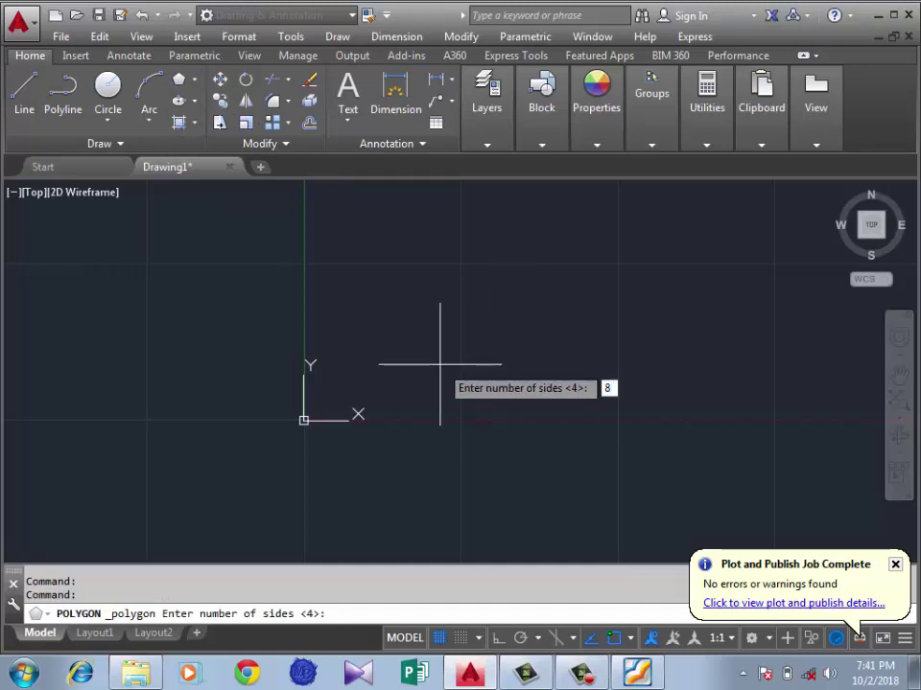
key("Return")
left_click(445, 325)
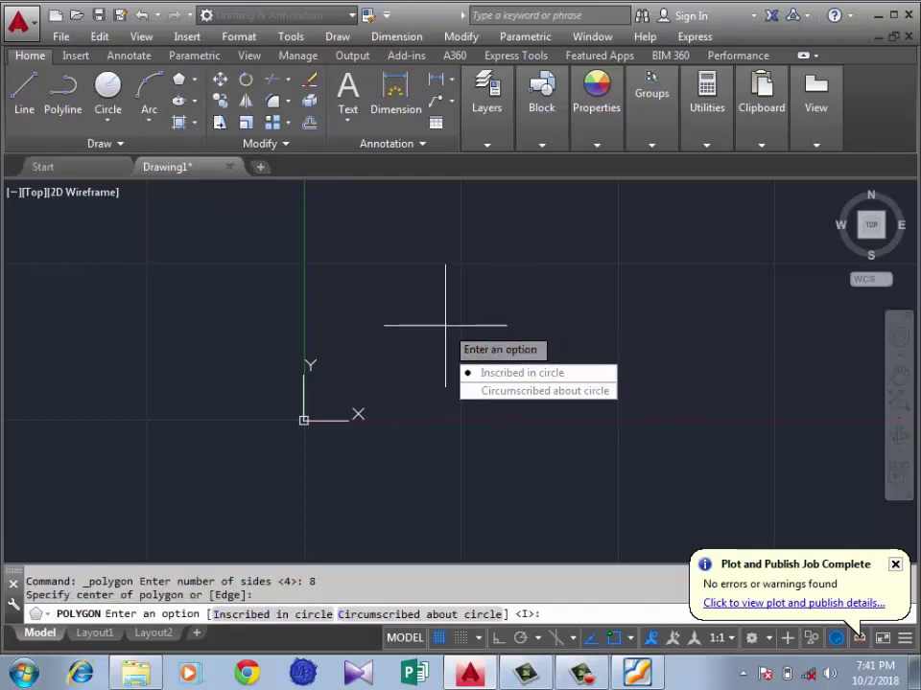
key("Down")
key("Down")
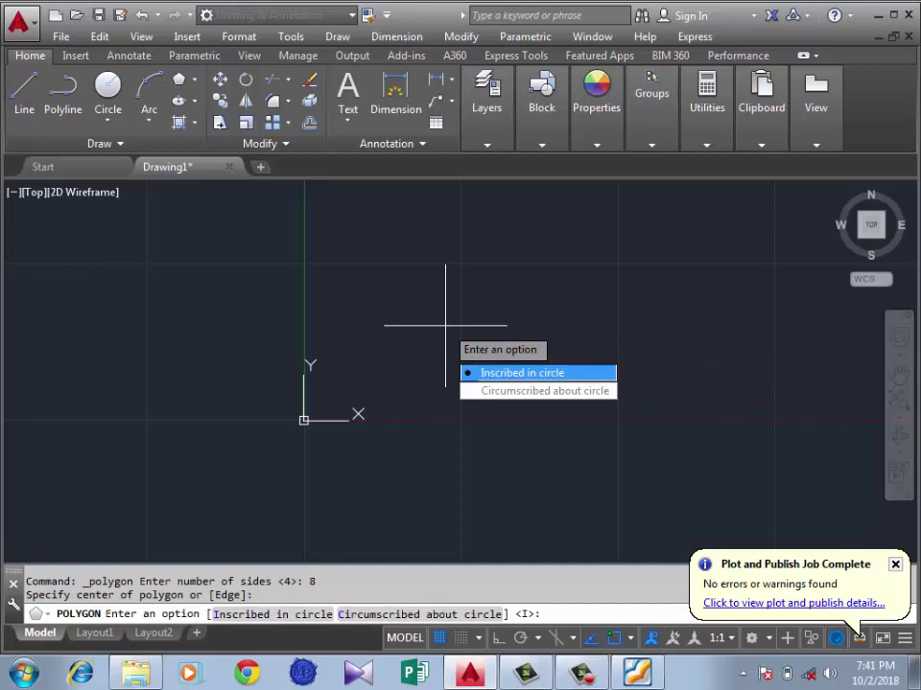
key("Down")
key("Up")
key("Return")
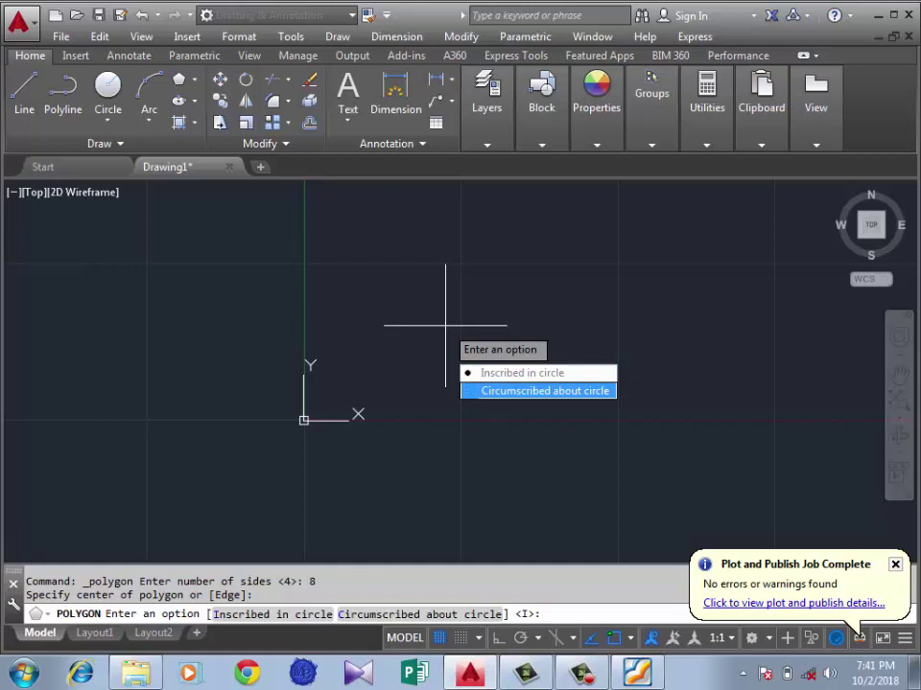
key("Up")
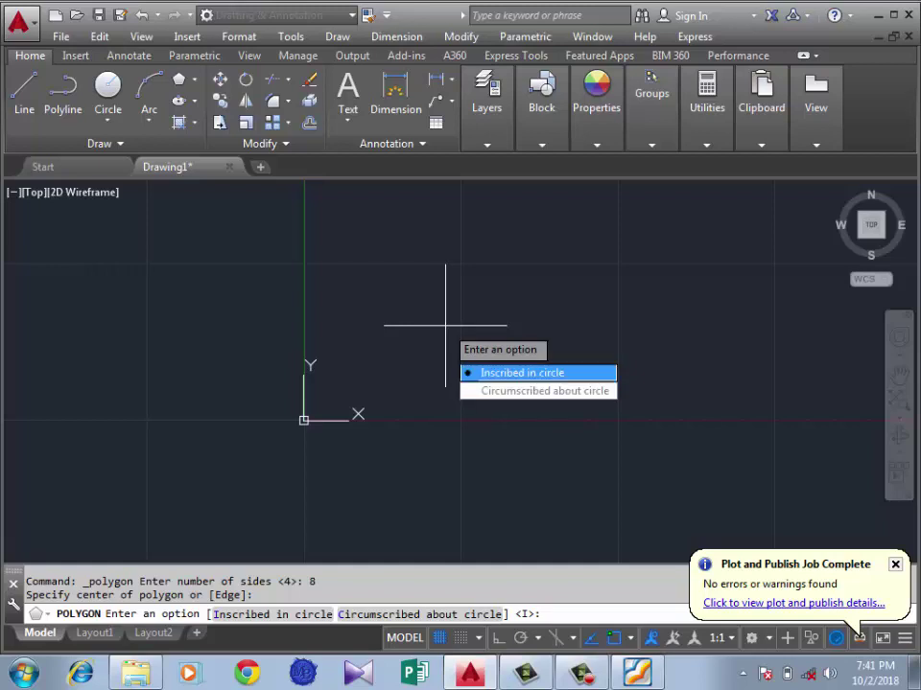
key("Return")
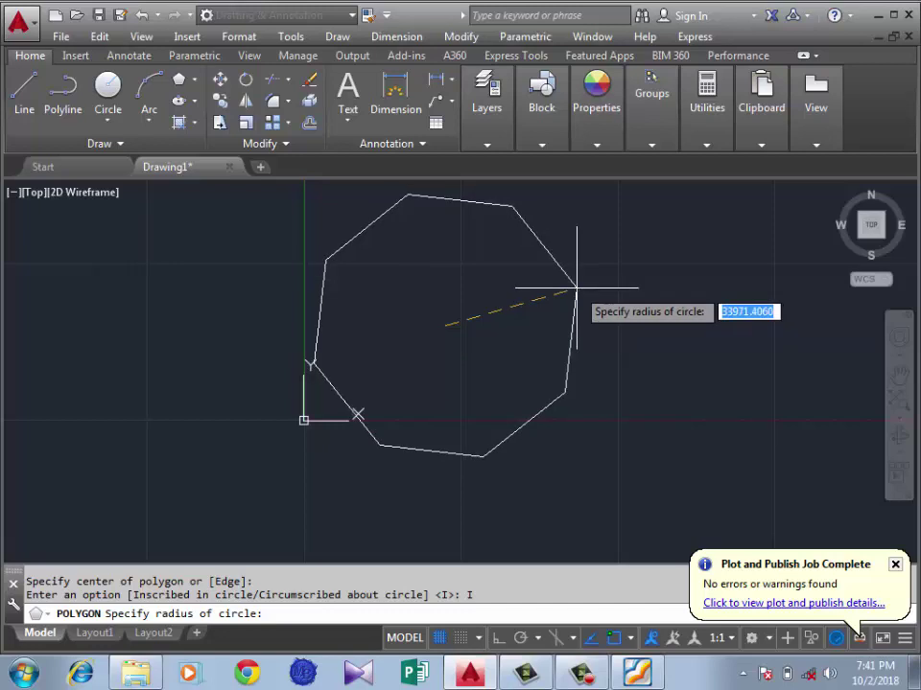
left_click(600, 296)
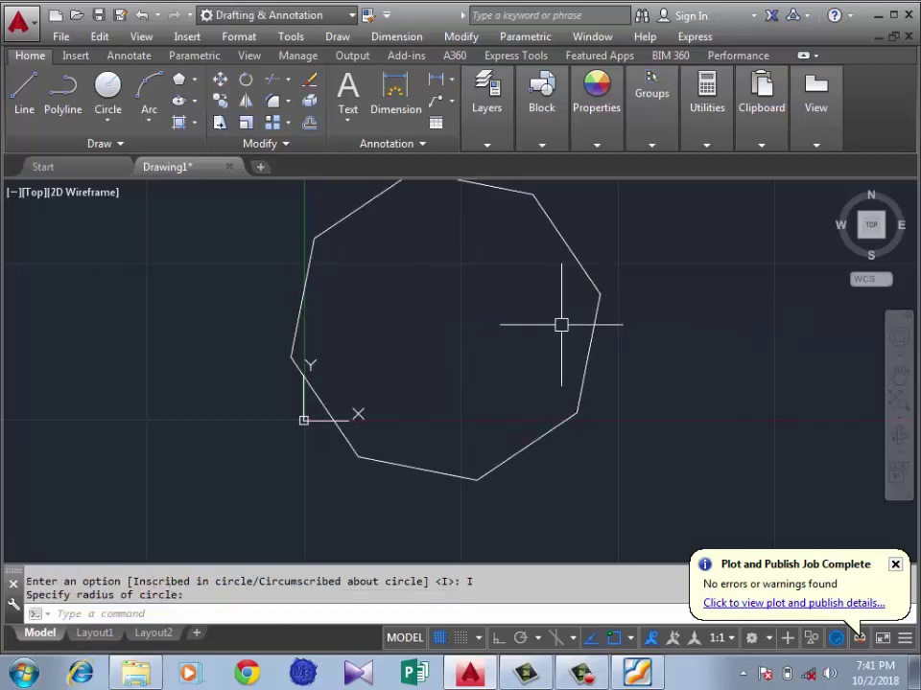
scroll(561, 322, "down", 4)
scroll(537, 318, "up", 2)
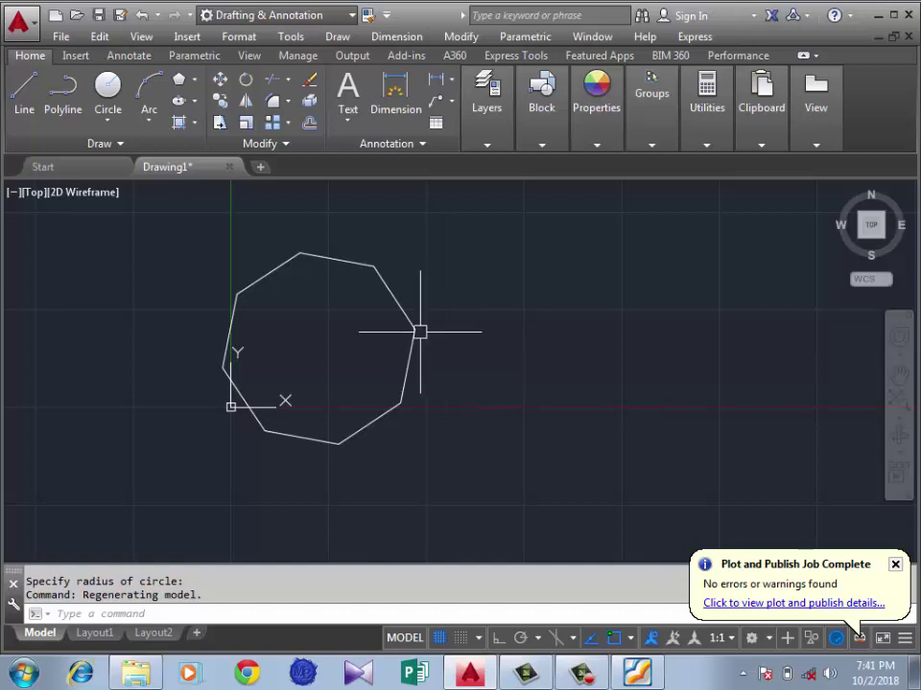
- Repeat POLYGON with 8 sides, drawing a circumscribed octagon to the right of the first
key("Return")
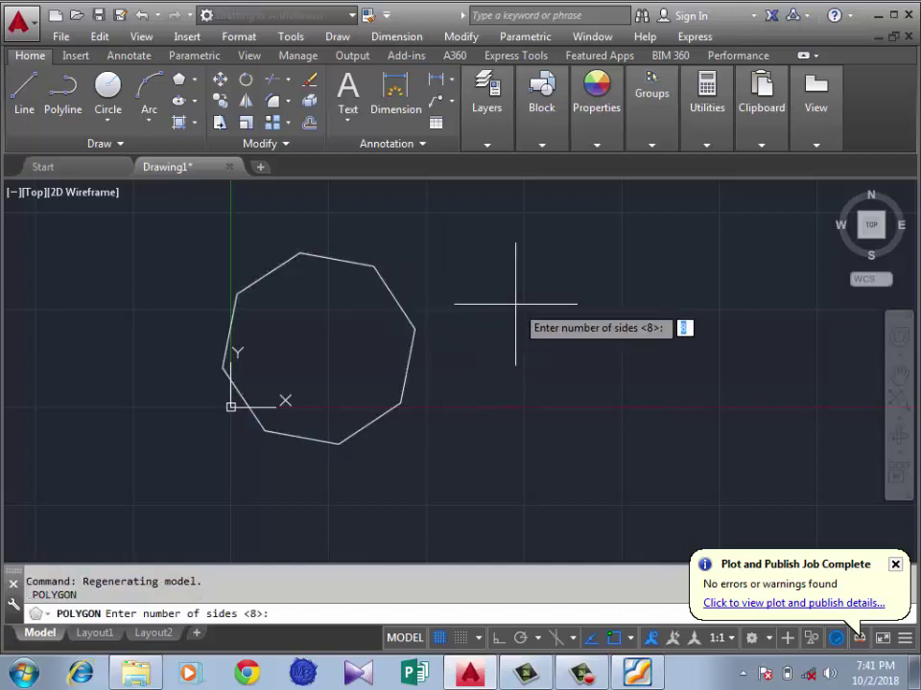
key("Return")
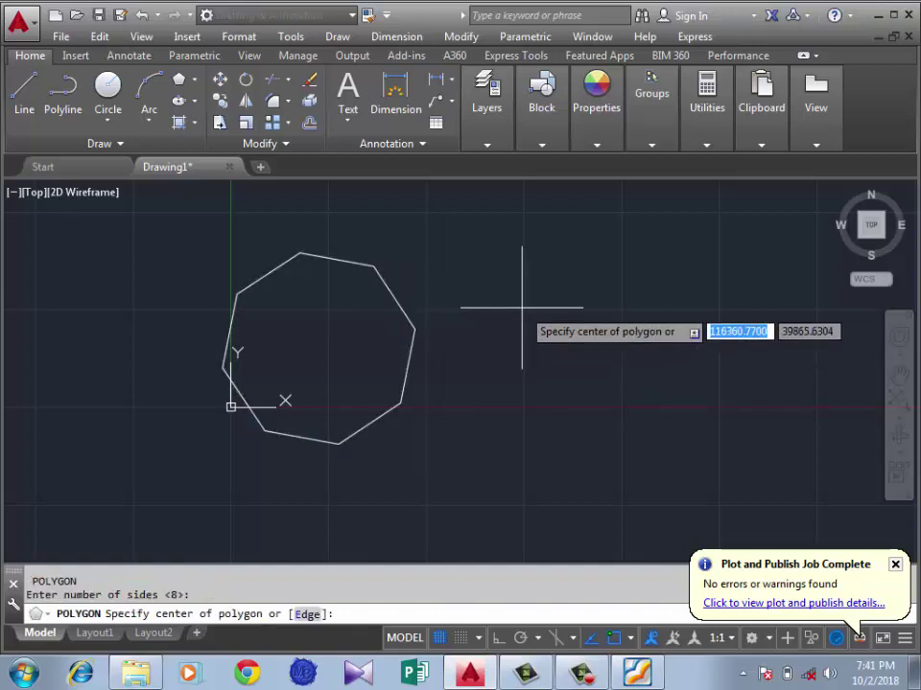
left_click(522, 308)
key("Down")
key("Return")
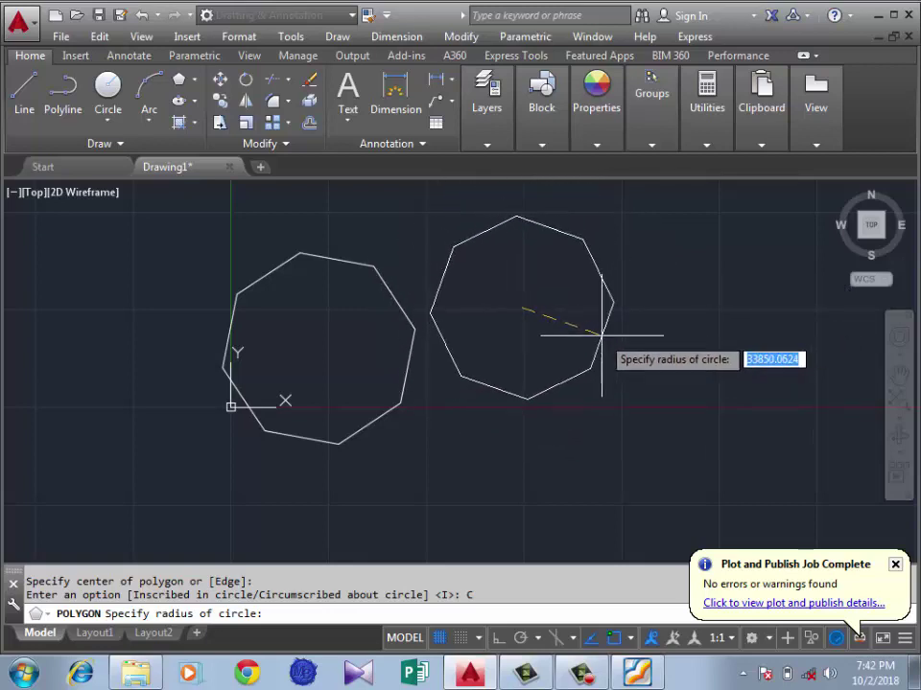
left_click(604, 331)
scroll(507, 355, "down", 3)
scroll(508, 355, "up", 1)
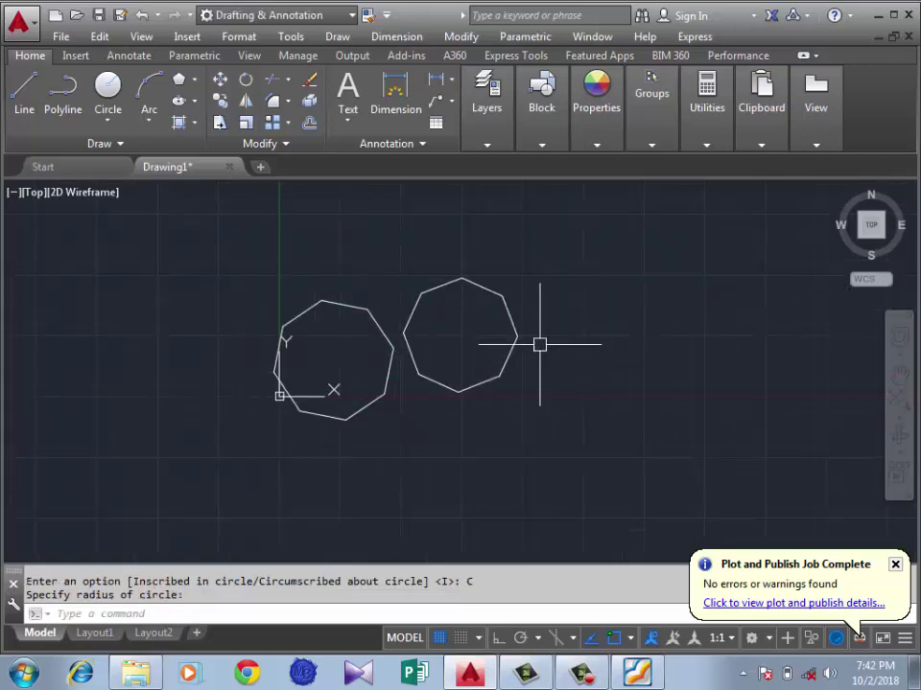
scroll(538, 343, "up", 3)
key("Return")
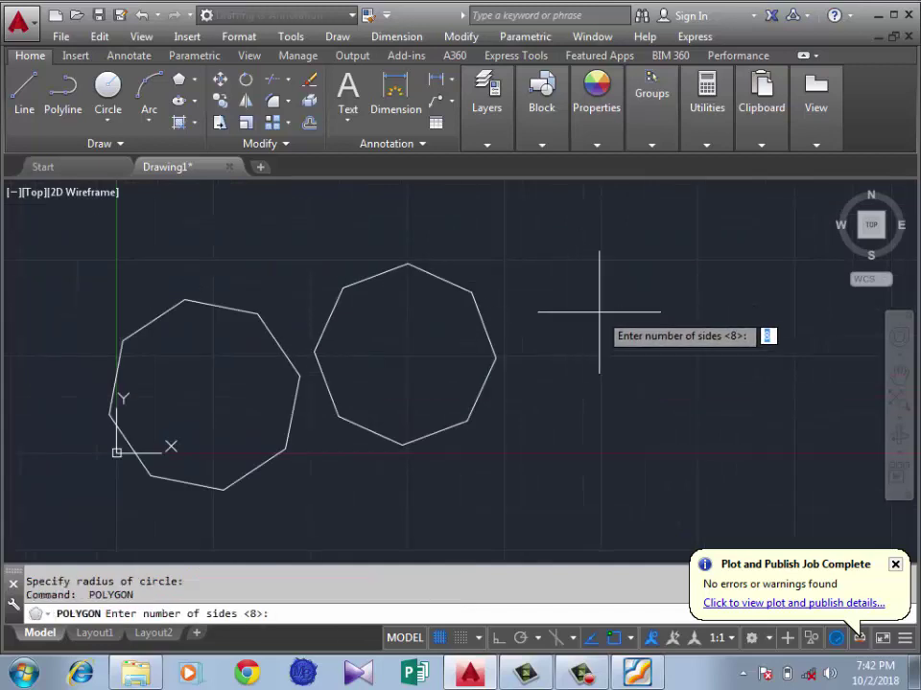
- Draw a third octagon defined by two edge endpoints
key("Return")
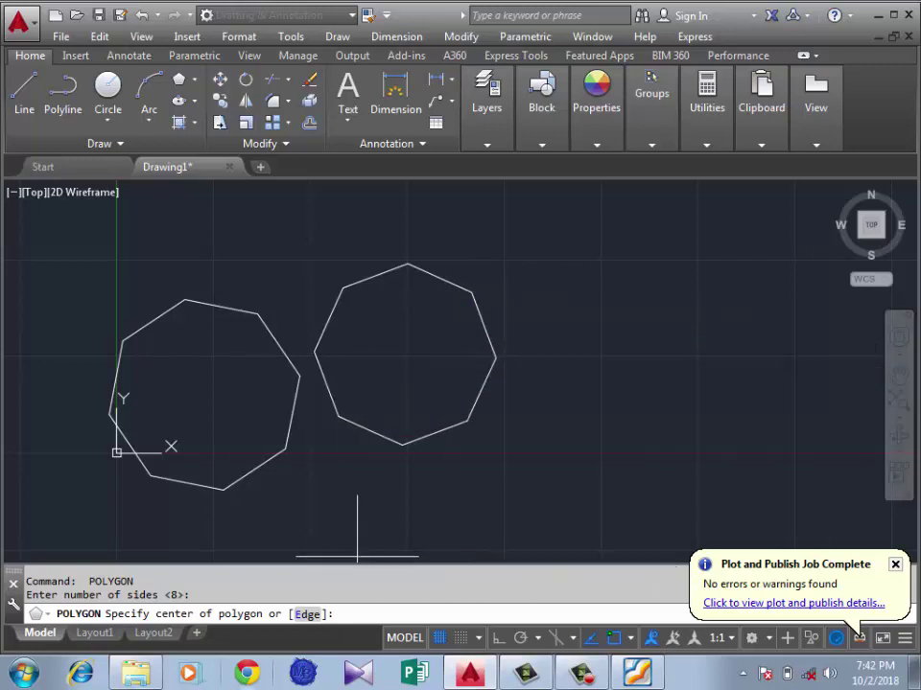
type("E")
key("Return")
left_click(608, 379)
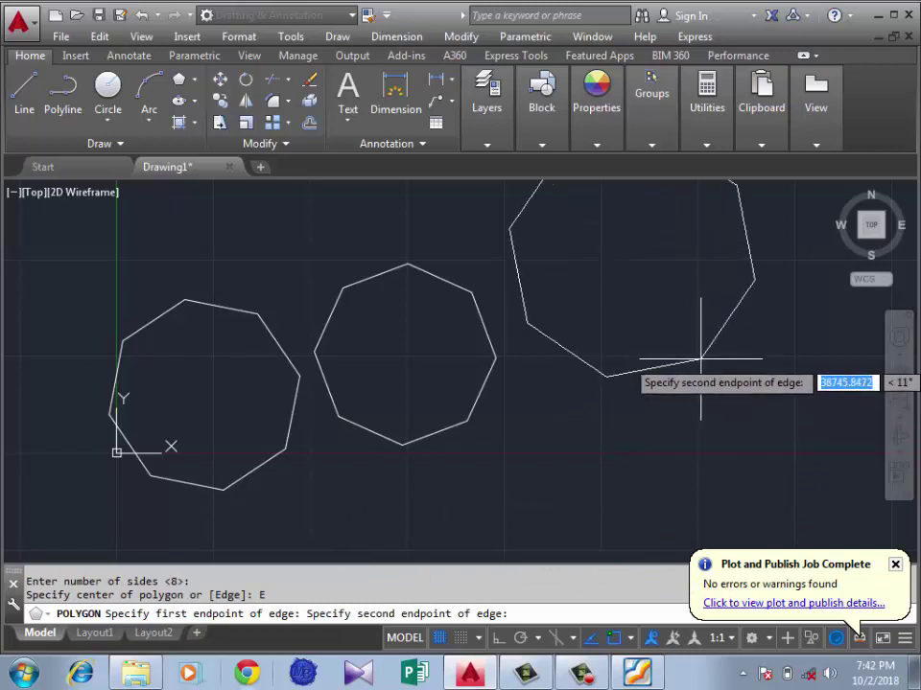
scroll(619, 432, "down", 2)
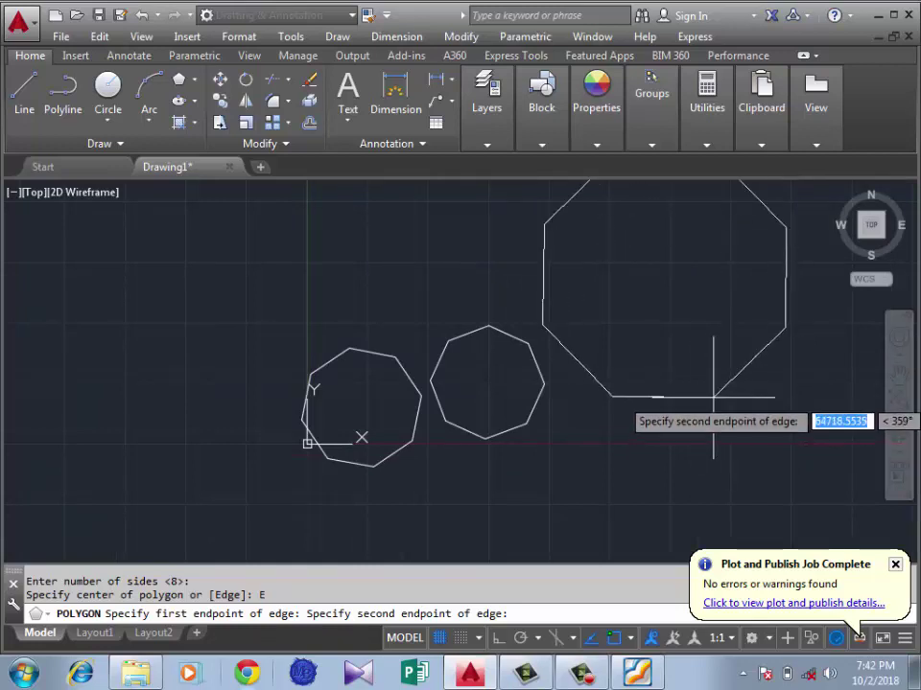
left_click(698, 404)
- Window-select all three octagons and delete them
scroll(372, 419, "down", 2)
scroll(433, 404, "up", 1)
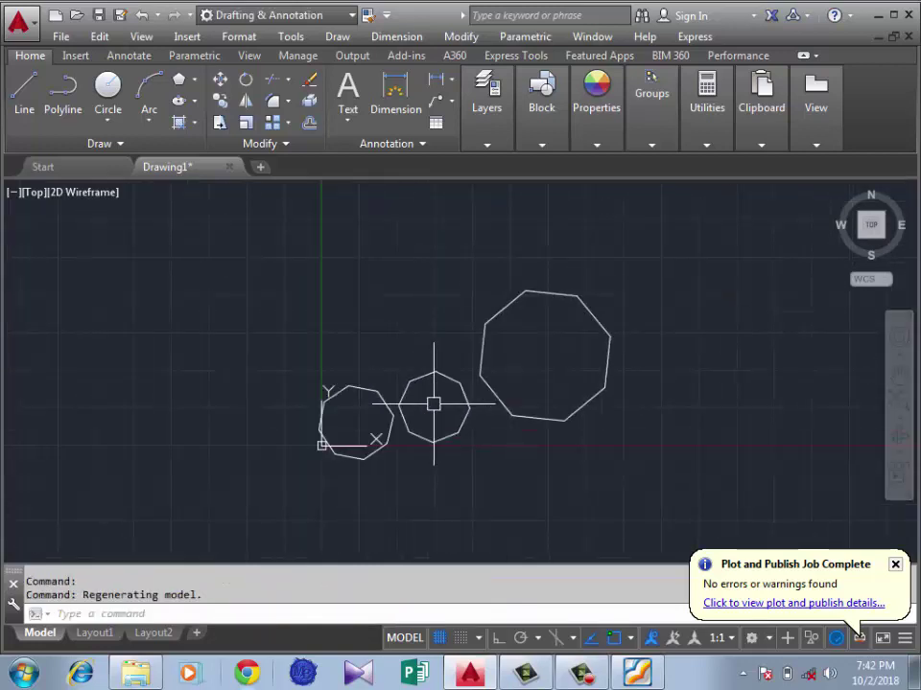
left_click(494, 218)
left_click(238, 493)
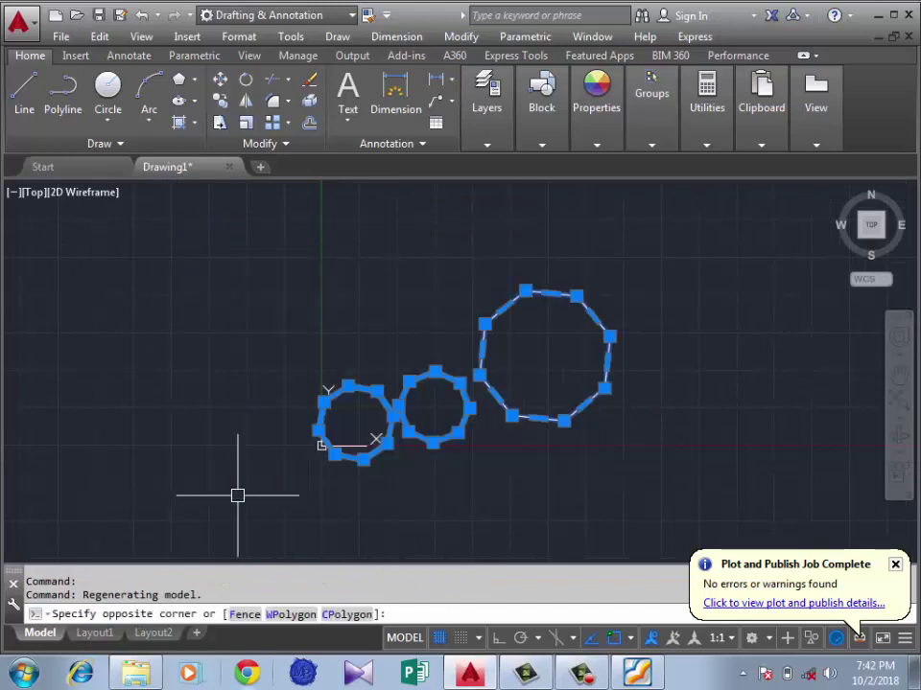
key("Delete")
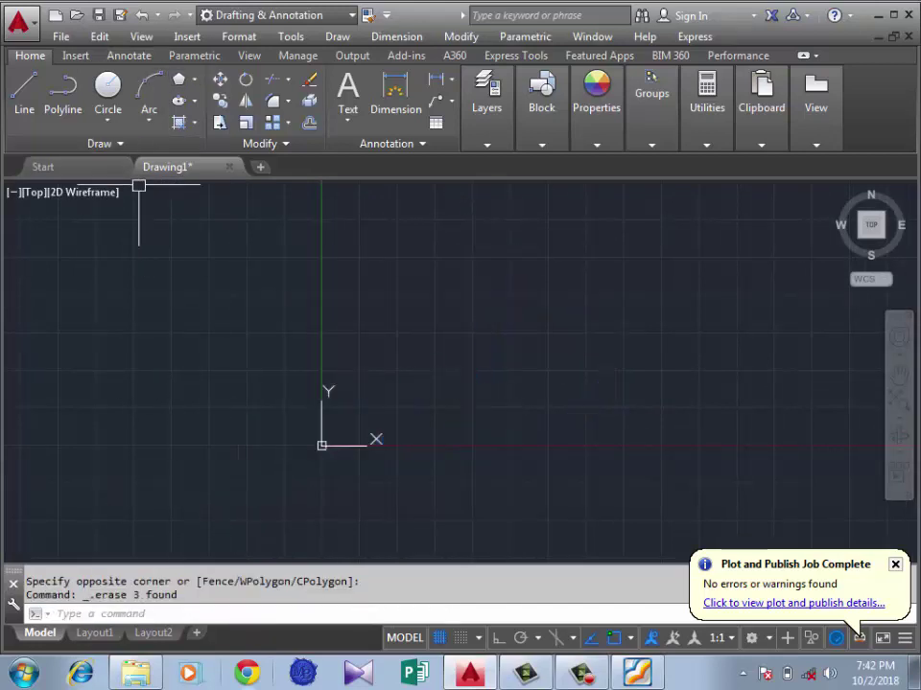
- Draw a rectangle from two corner points using Rectangle on the Draw panel
left_click(194, 79)
left_click(216, 105)
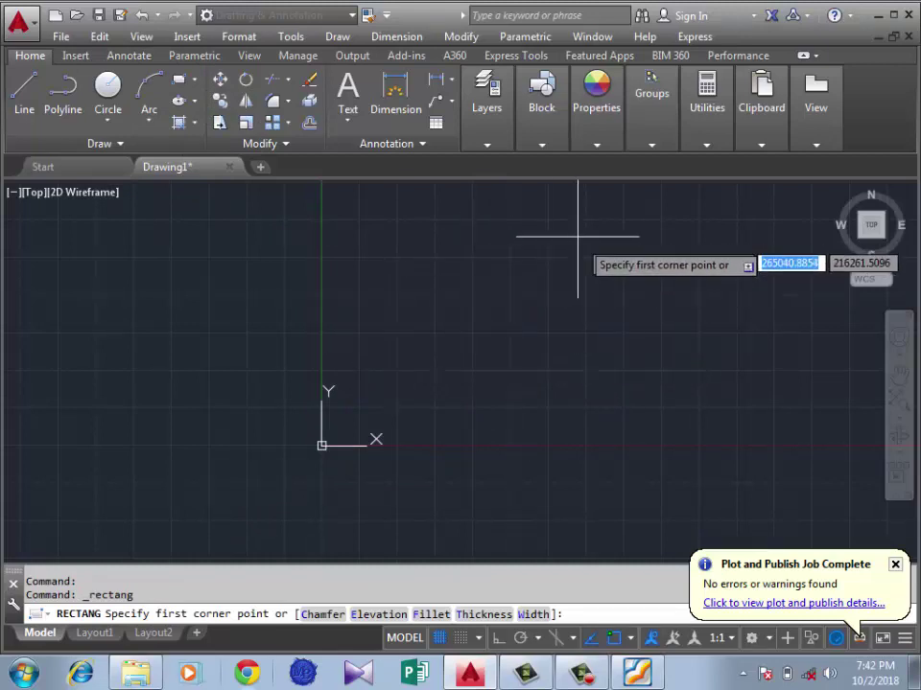
left_click(586, 273)
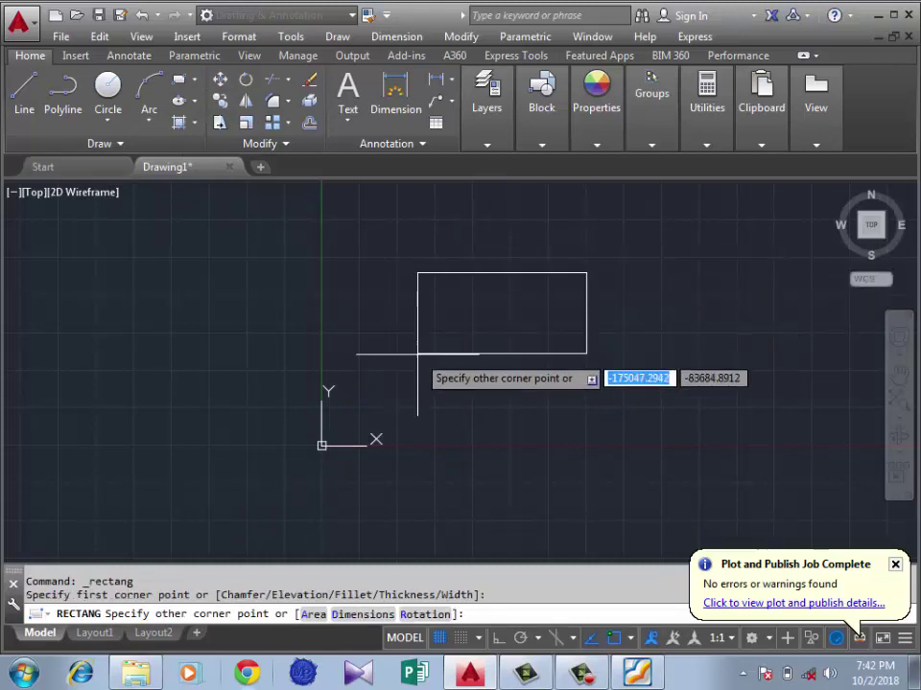
left_click(384, 397)
scroll(385, 364, "down", 4)
scroll(505, 319, "up", 2)
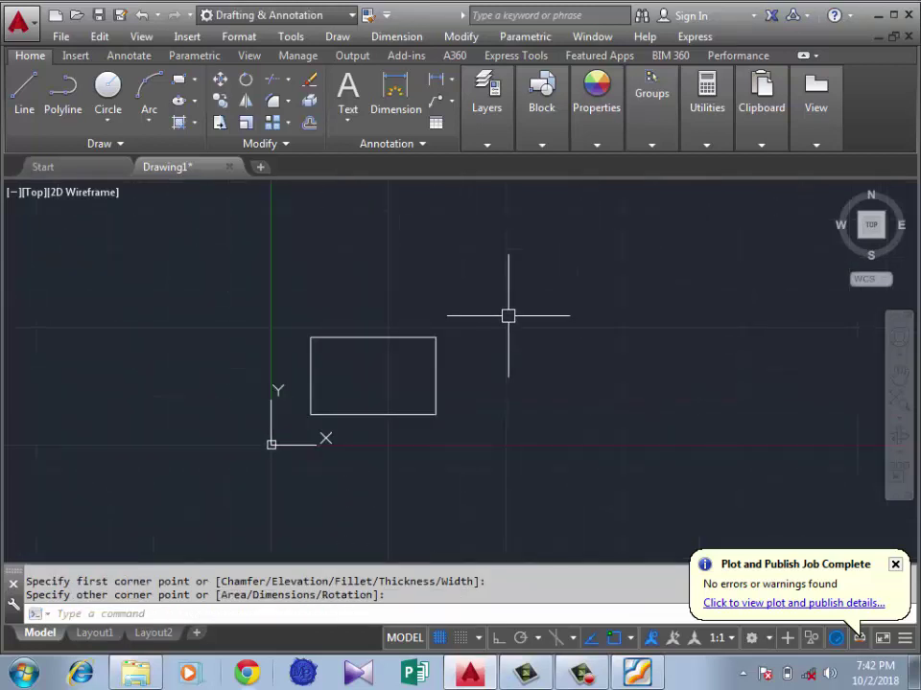
- Start a new rectangle from a first corner and choose the Area option
key("Return")
left_click(681, 291)
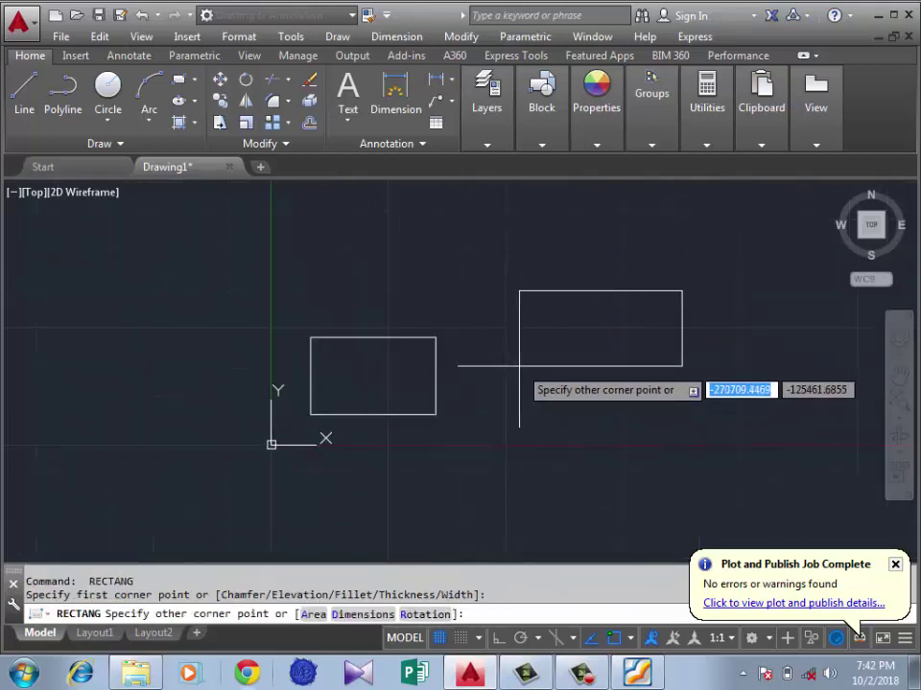
key("Return")
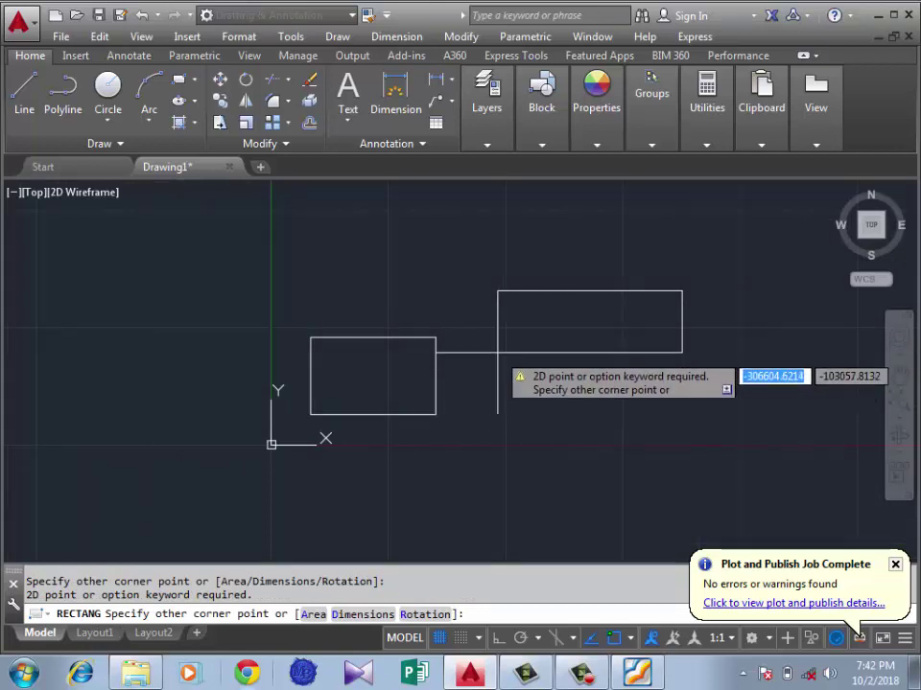
key("Escape")
key("Return")
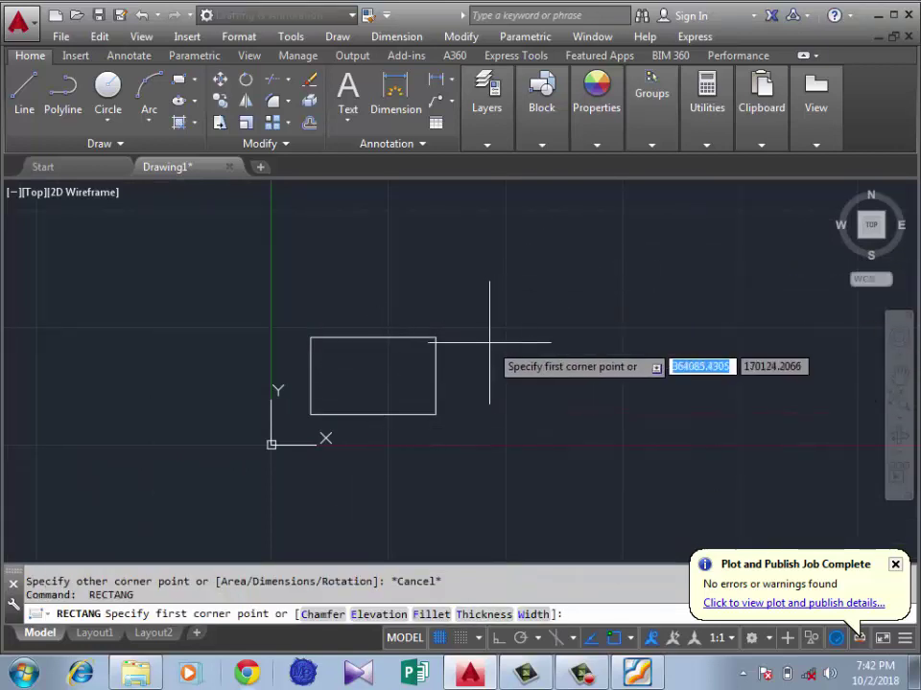
left_click(684, 262)
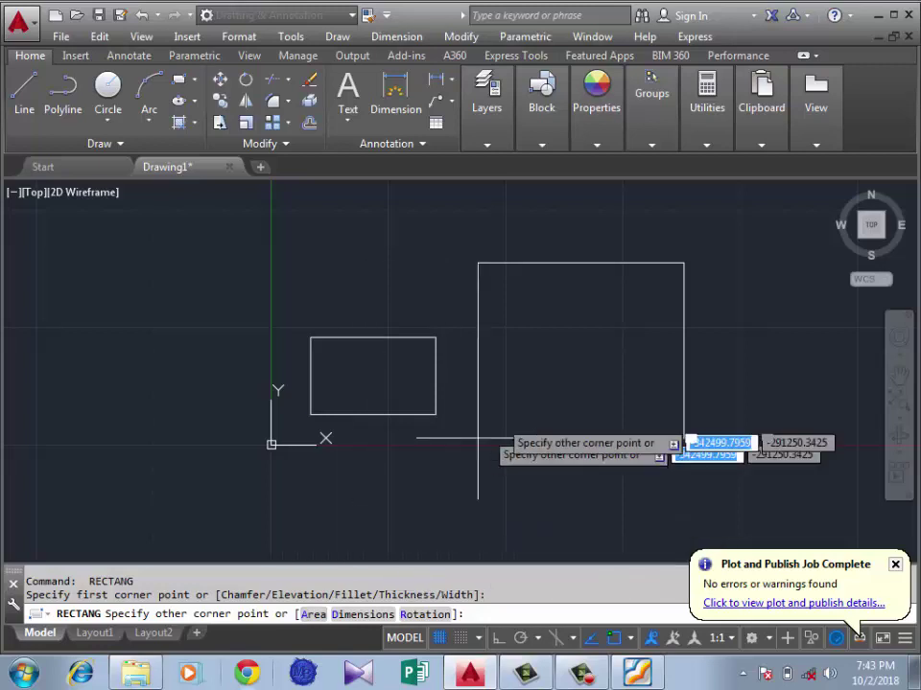
scroll(494, 346, "up", 2)
scroll(482, 386, "down", 2)
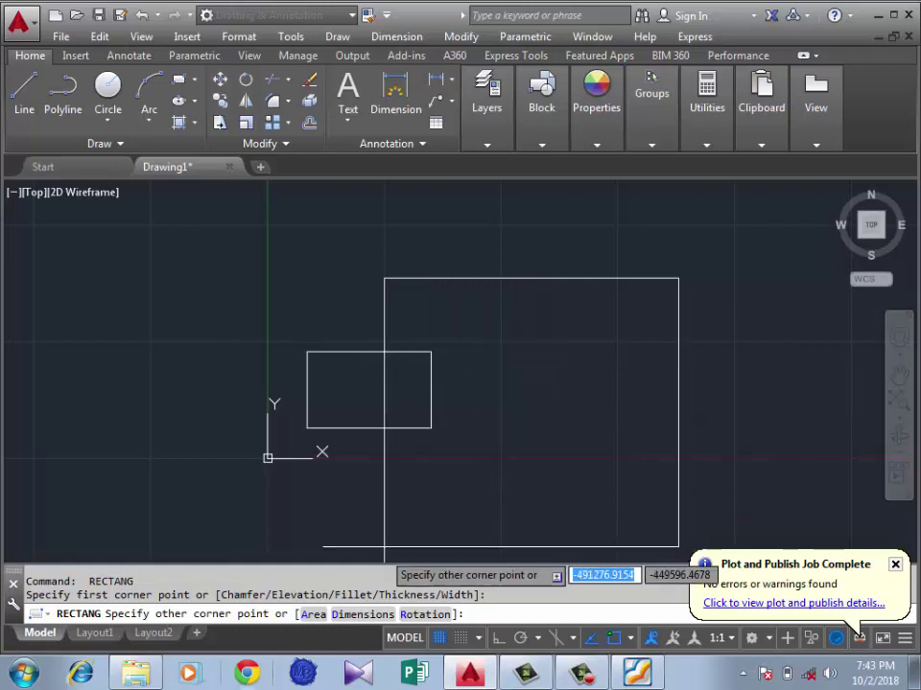
type("A")
key("Return")
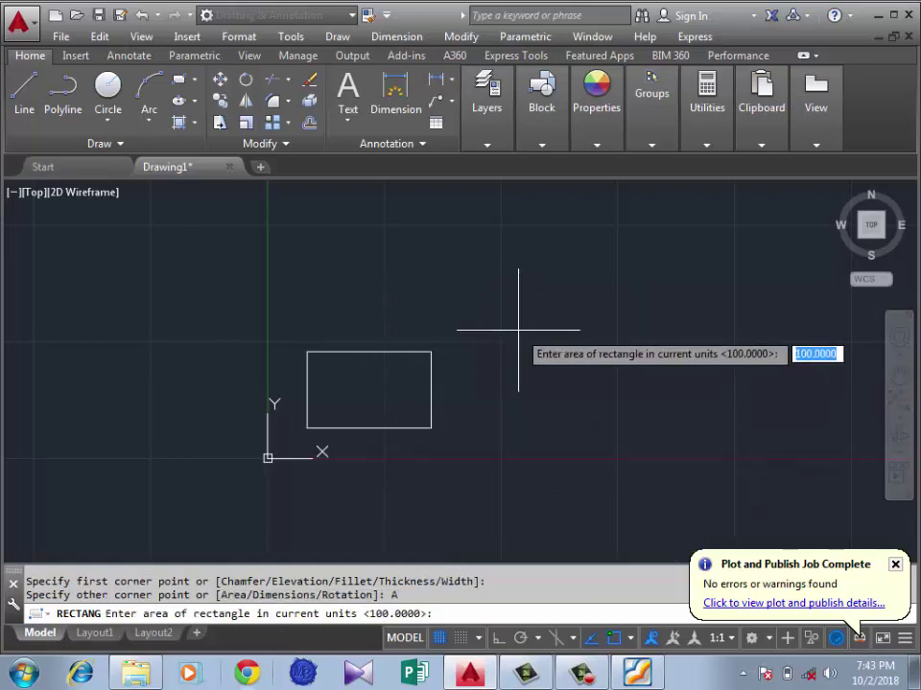
- Finish the rectangle with area 200 and length 15, then zoom to view it
type("2")
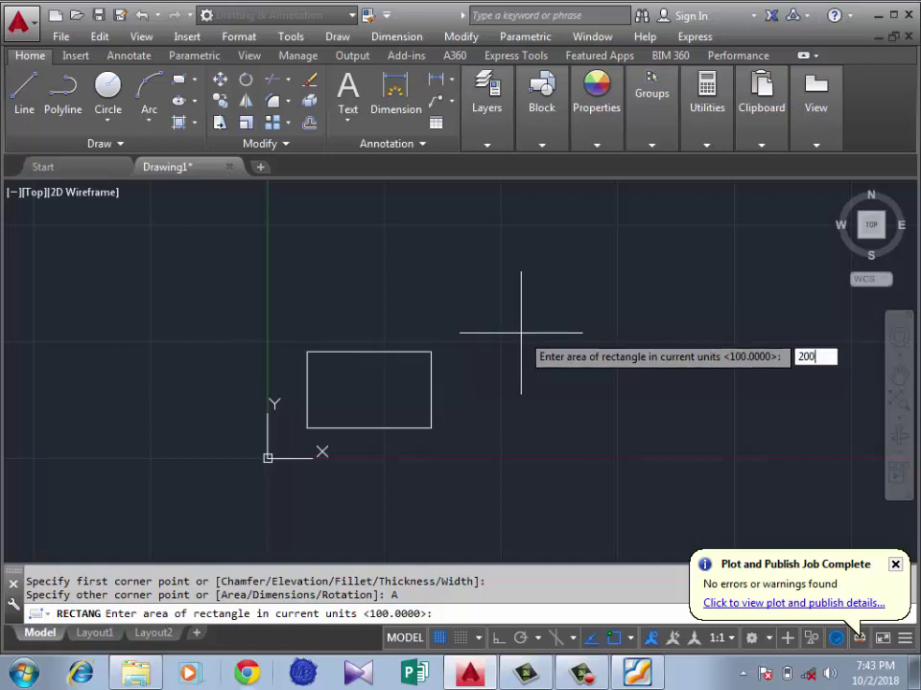
key("Return")
type("l")
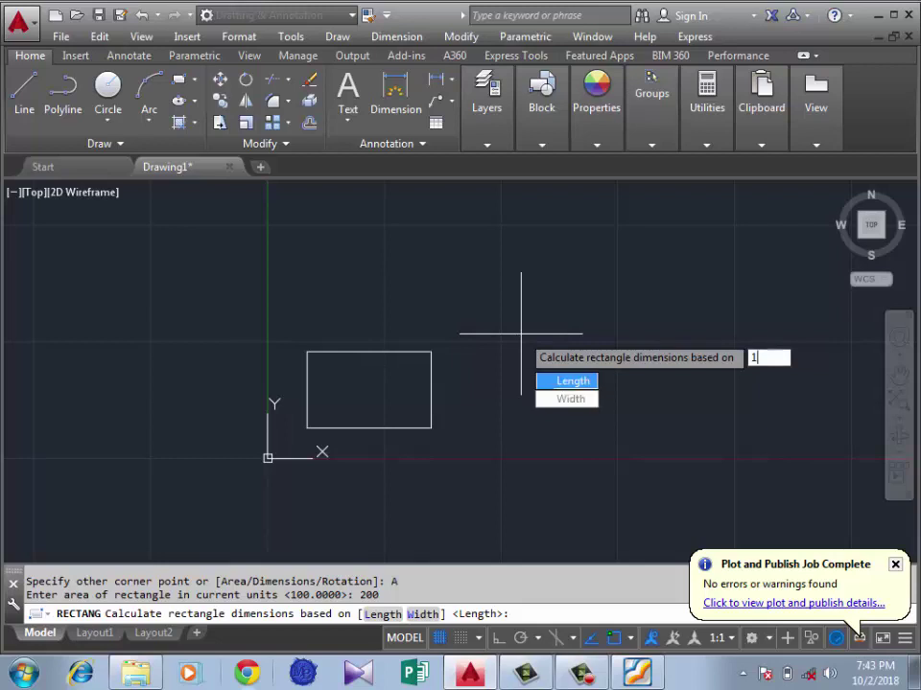
key("Return")
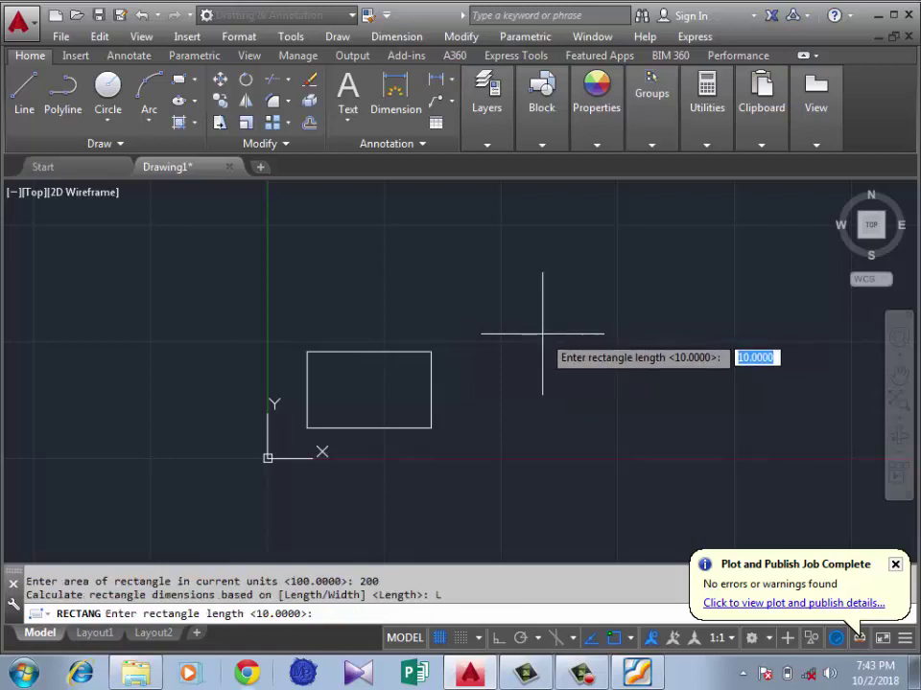
type("15")
key("Return")
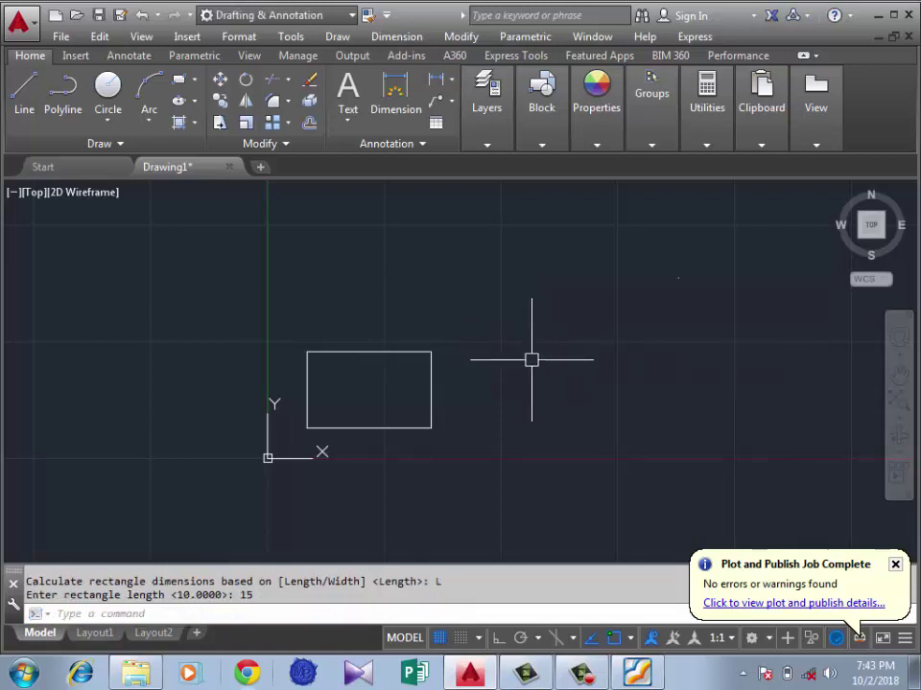
scroll(653, 282, "up", 5)
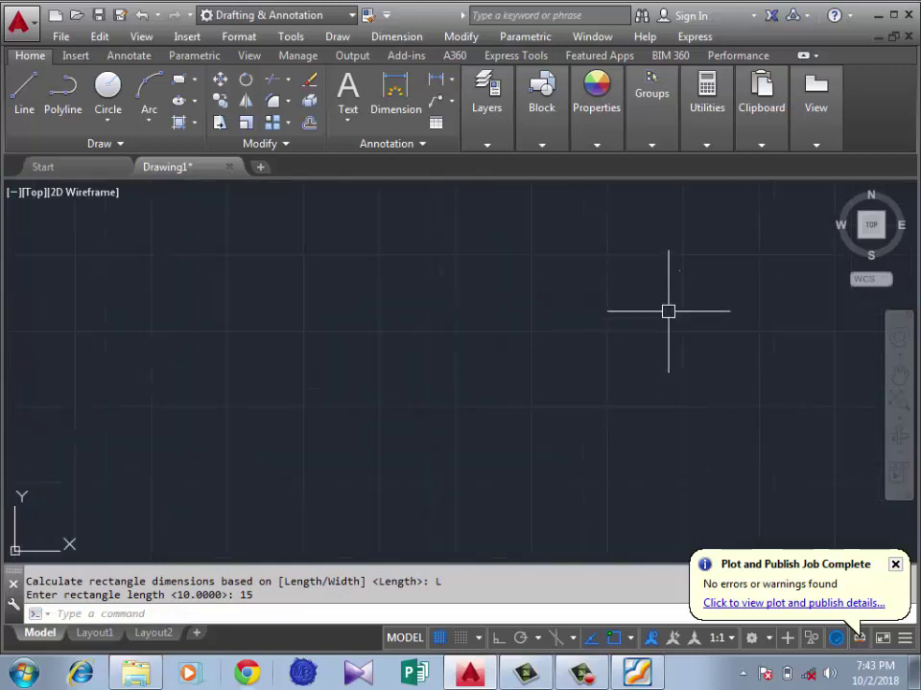
scroll(677, 265, "down", 4)
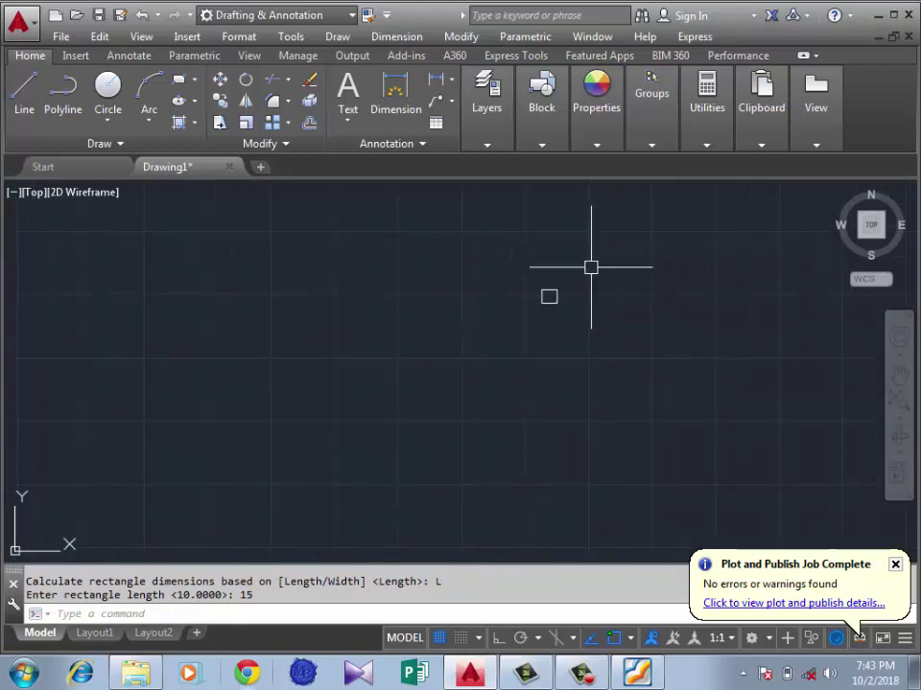
scroll(459, 374, "up", 2)
scroll(459, 374, "up", 4)
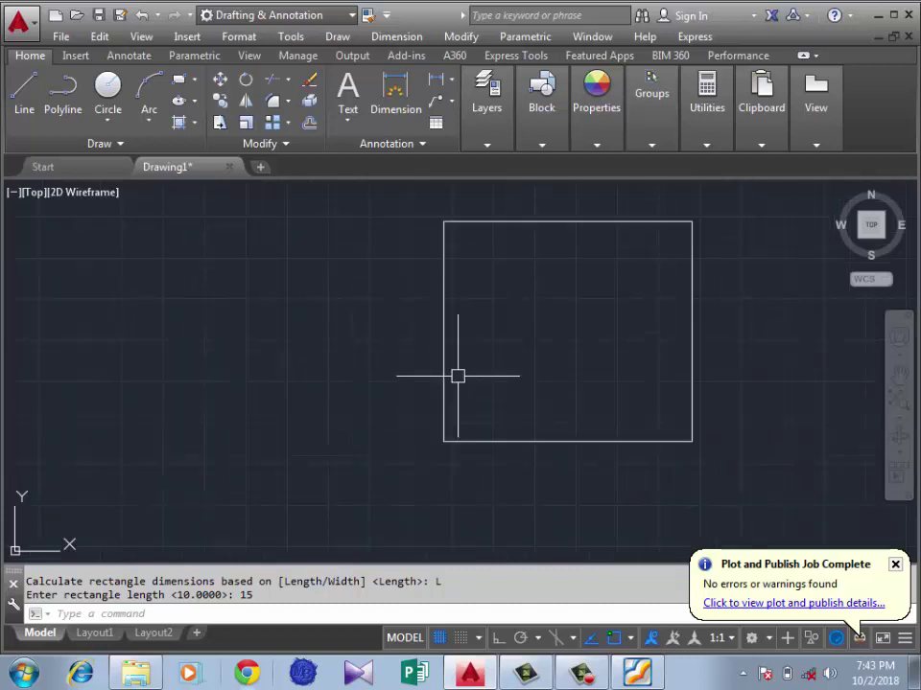
scroll(437, 234, "down", 2)
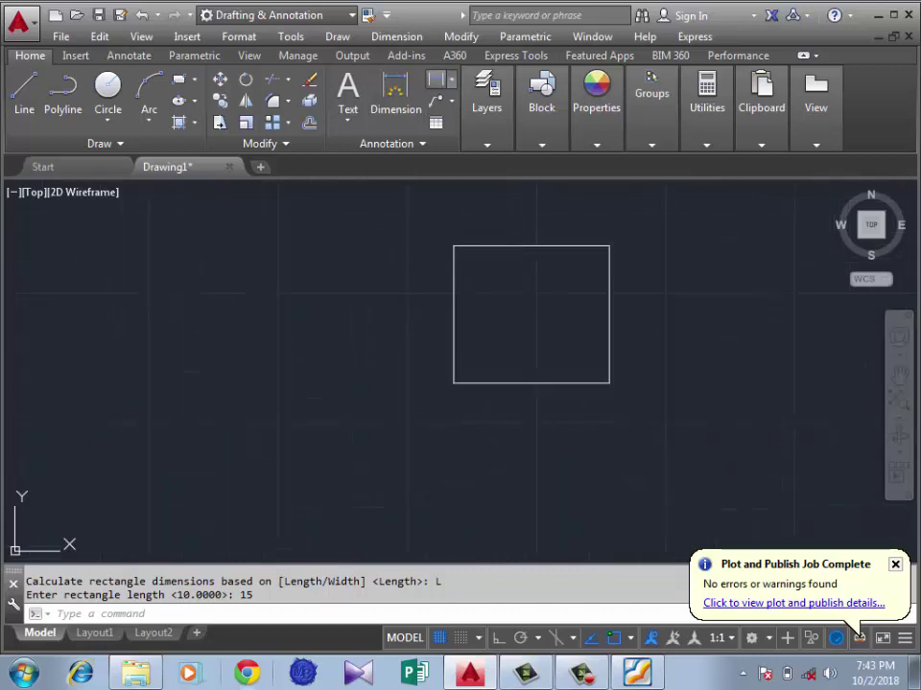
- Add linear dimensions to the rectangle: 13.3333 on the left and 15.0000 on top
left_click(396, 91)
left_click(452, 245)
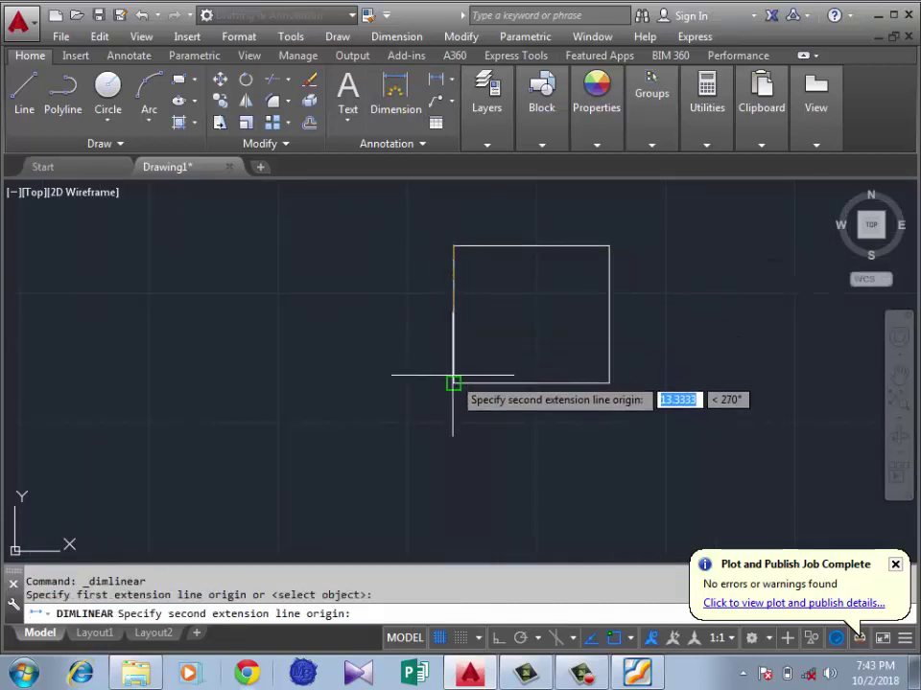
left_click(453, 382)
left_click(372, 300)
scroll(379, 287, "up", 5)
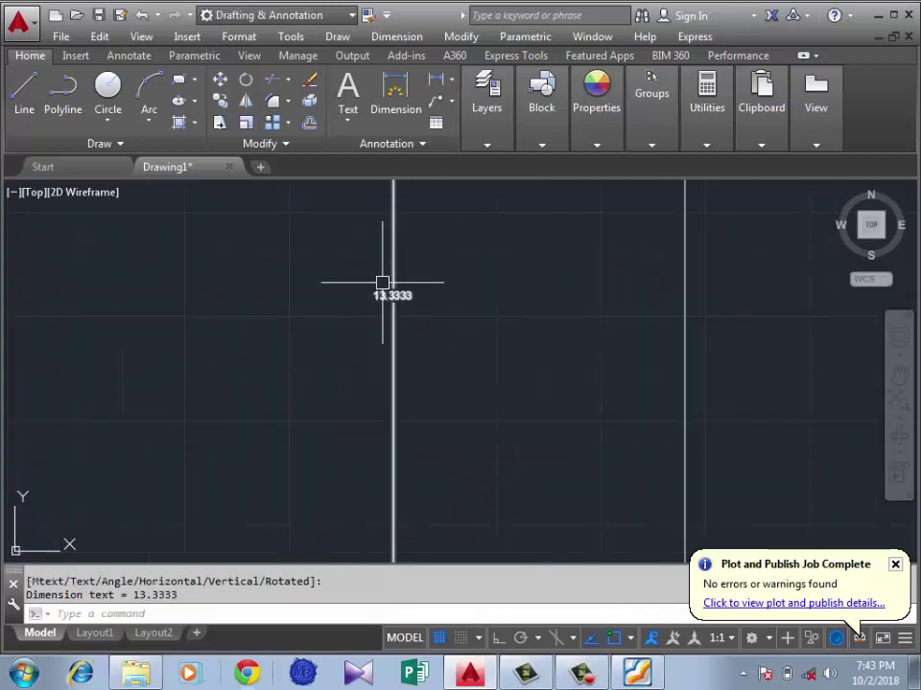
scroll(382, 284, "up", 1)
scroll(359, 315, "down", 2)
scroll(304, 343, "down", 3)
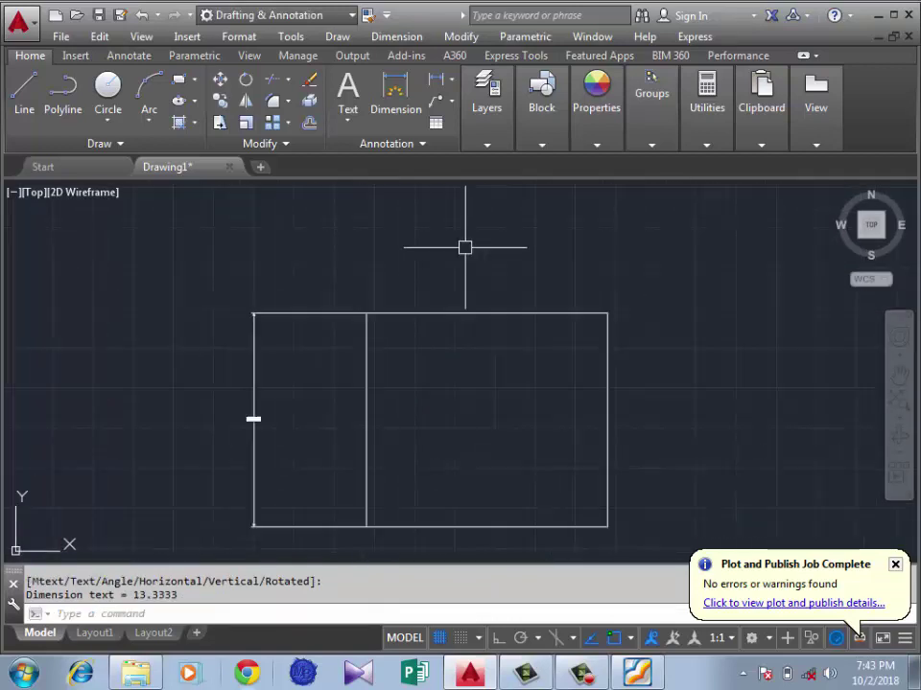
key("Return")
left_click(607, 313)
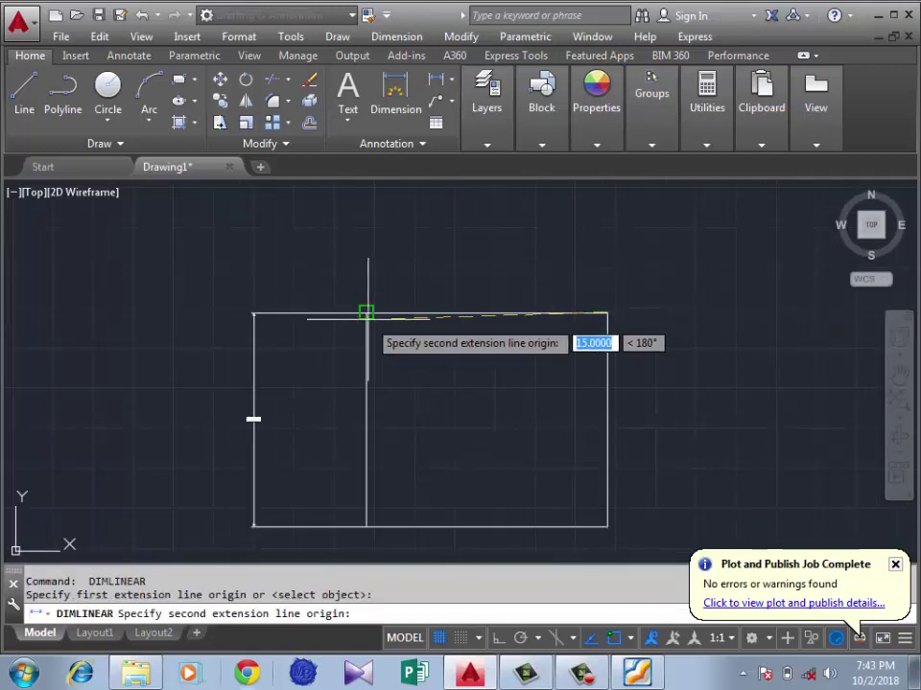
left_click(366, 313)
left_click(436, 274)
scroll(435, 275, "up", 3)
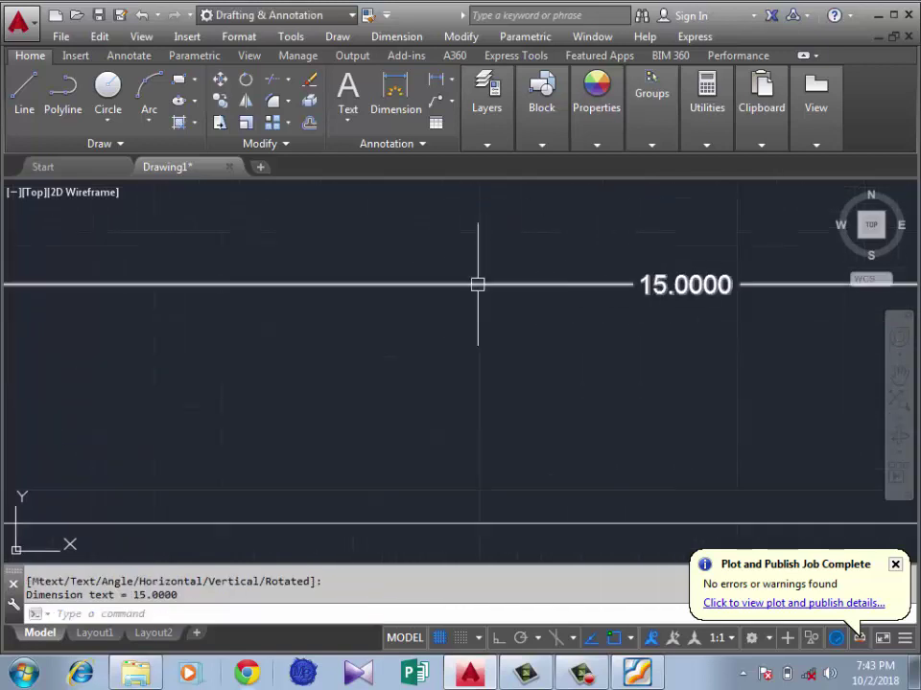
scroll(474, 307, "down", 5)
scroll(491, 335, "down", 2)
scroll(533, 349, "down", 1)
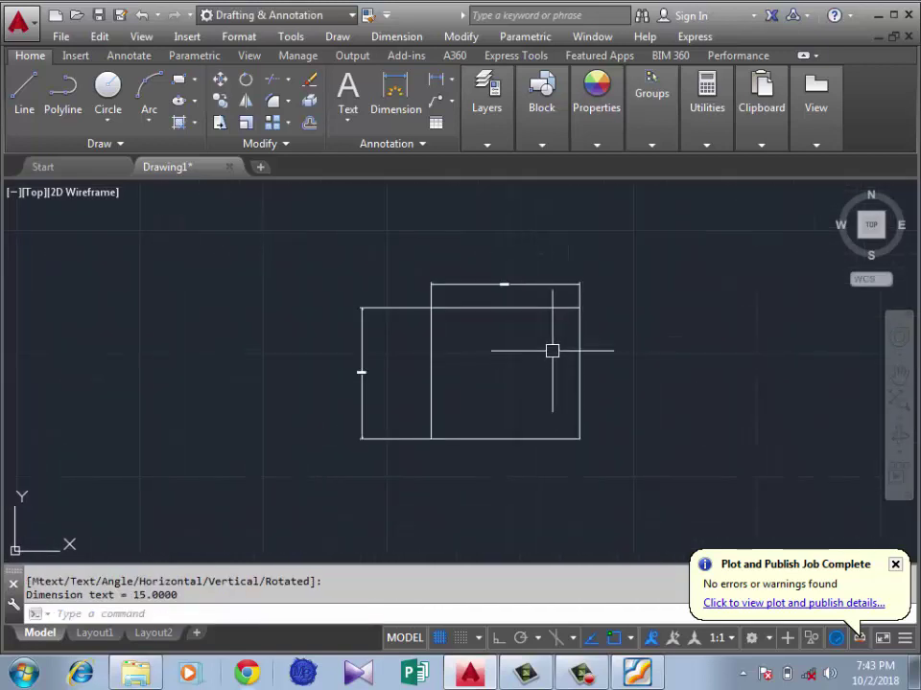
- Measure the rectangle's four corners, reporting Area 200.0000 and Perimeter 56.6667
type("Are")
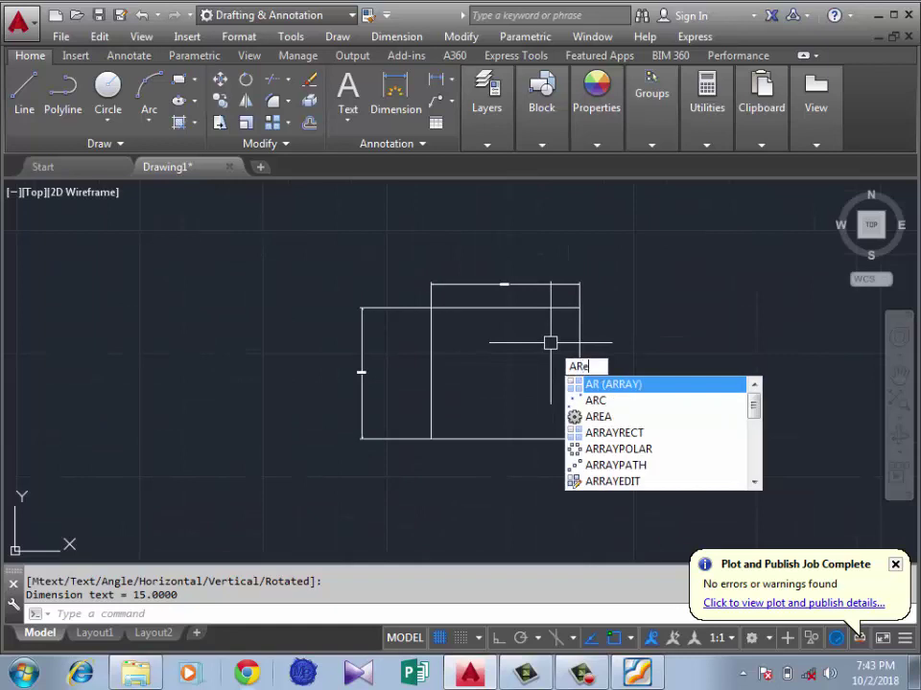
type("a")
key("Return")
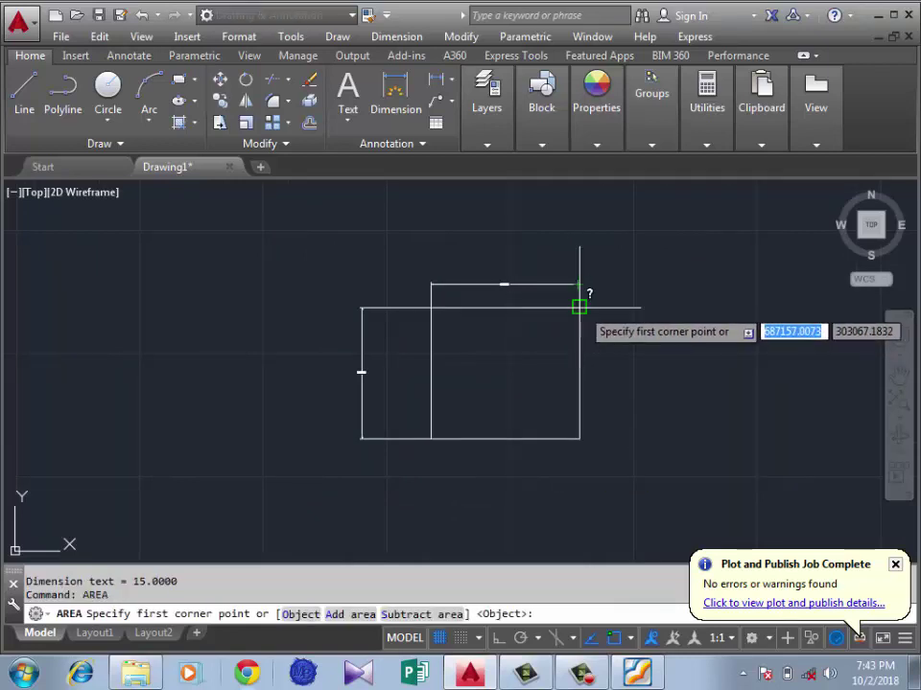
left_click(579, 308)
left_click(431, 308)
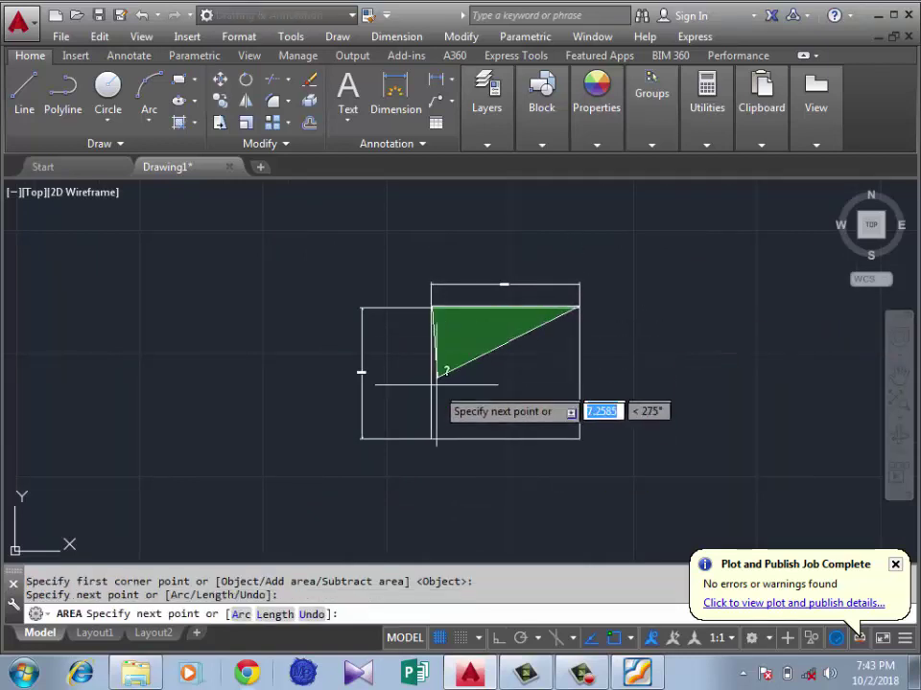
left_click(431, 438)
left_click(580, 439)
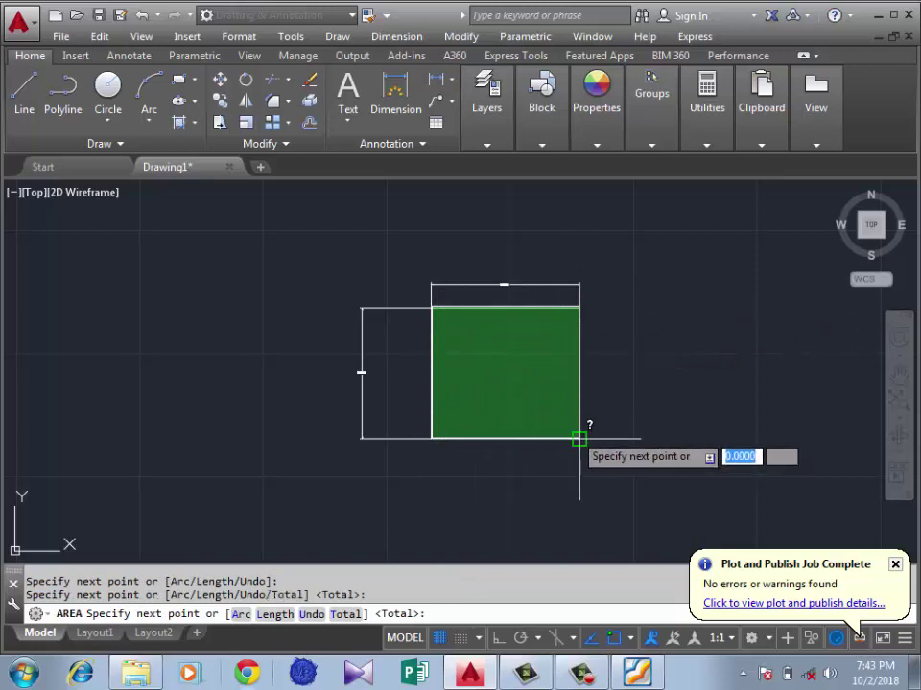
key("Return")
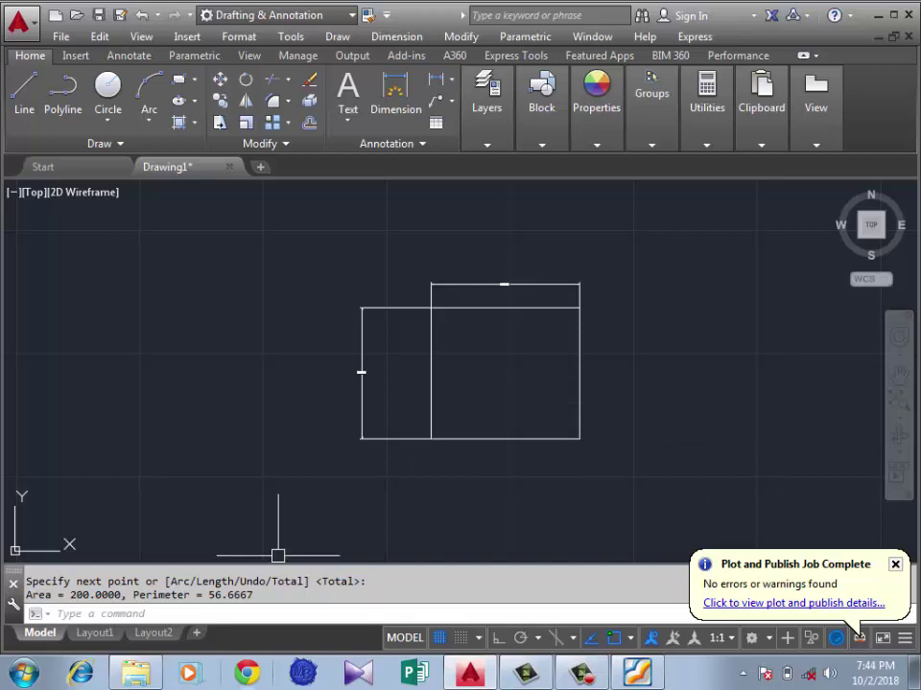
- Window-select the drawing, then clear the selection and cancel the area measurement
scroll(340, 423, "down", 3)
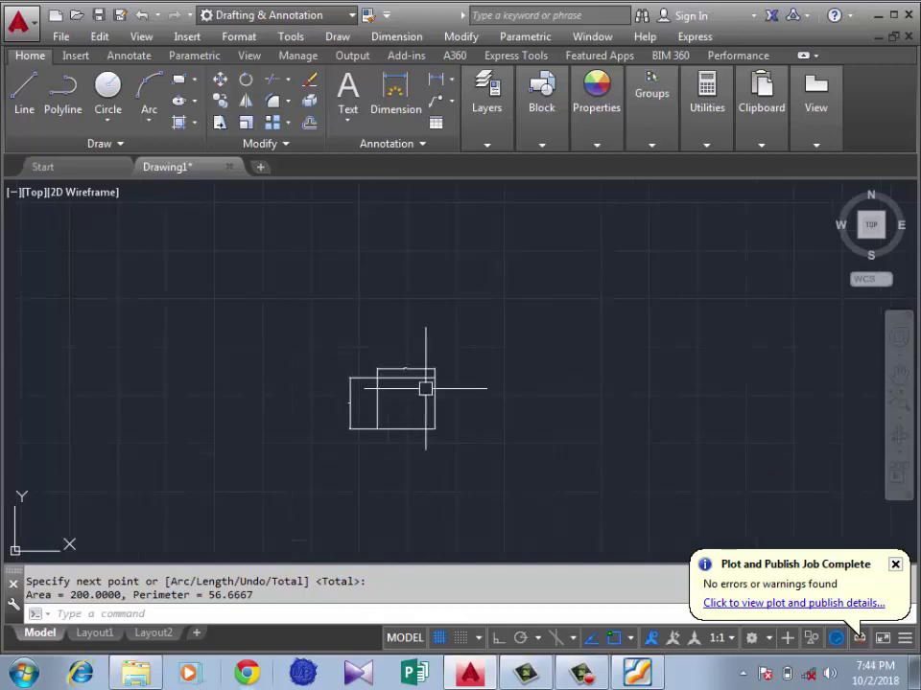
left_click(477, 338)
left_click(340, 456)
key("Return")
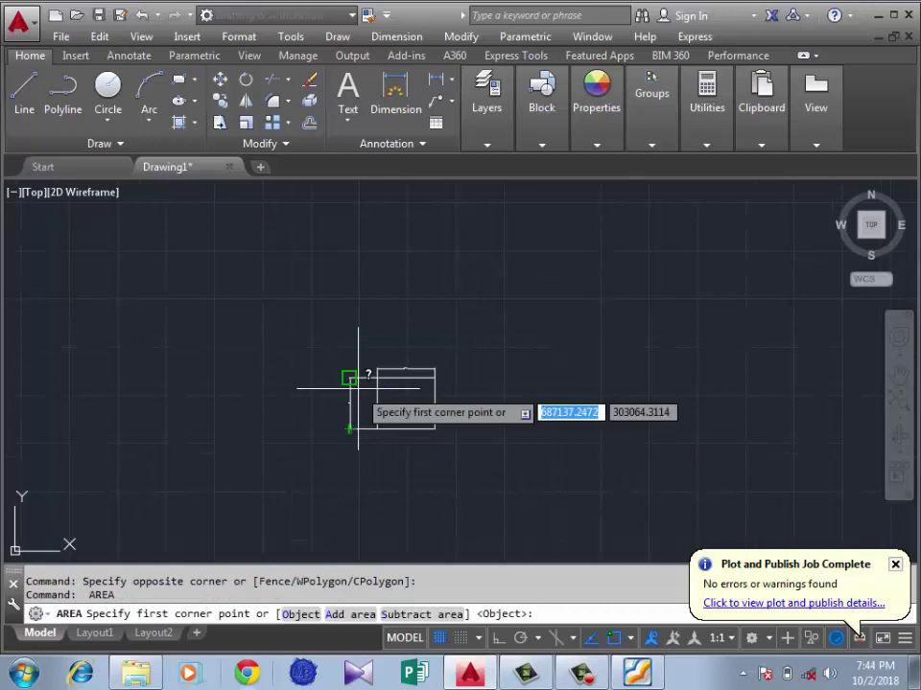
key("Escape")
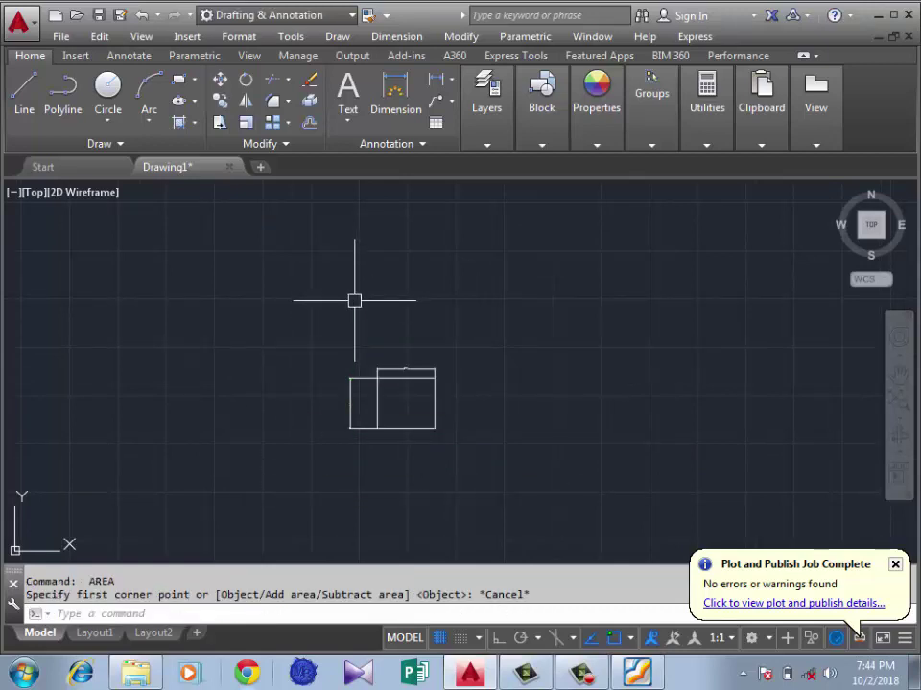
- Draw a rectangle sized by Dimensions with length 15 and width 20
type("rec")
key("Return")
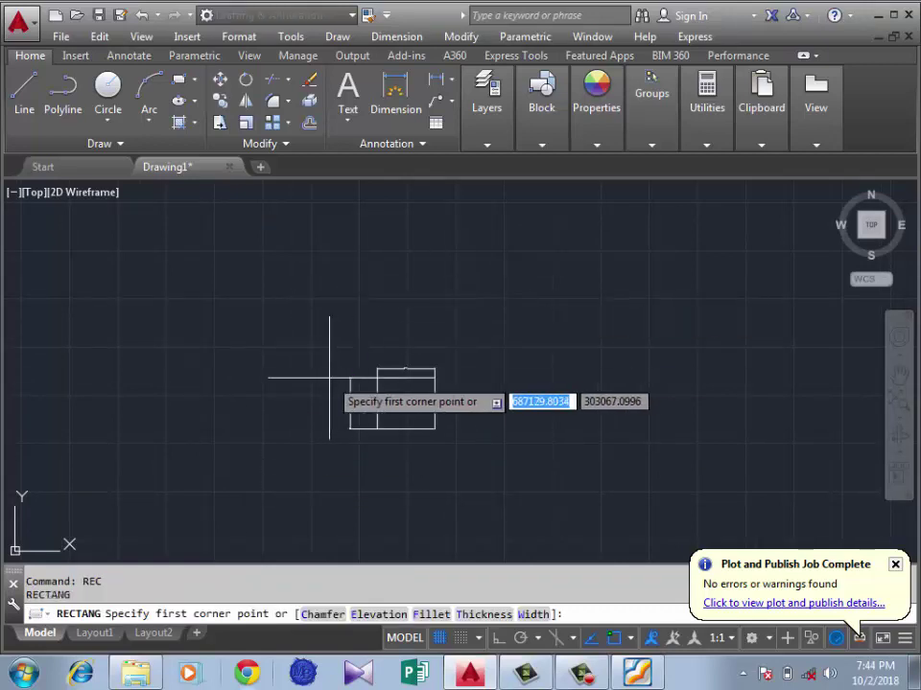
middle_click_drag(605, 272, 502, 311)
left_click(576, 293)
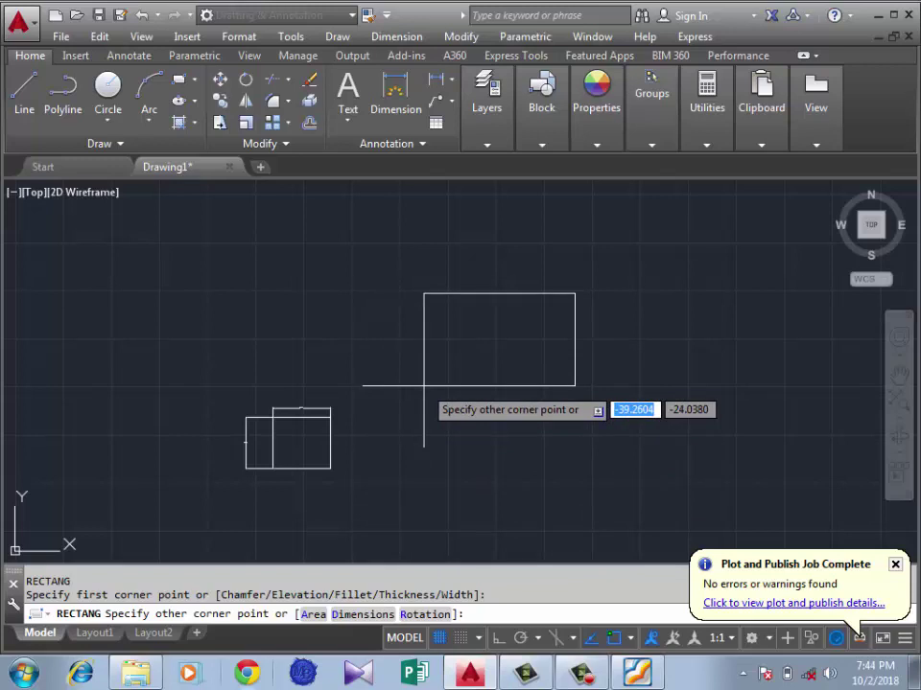
type("D")
key("Return")
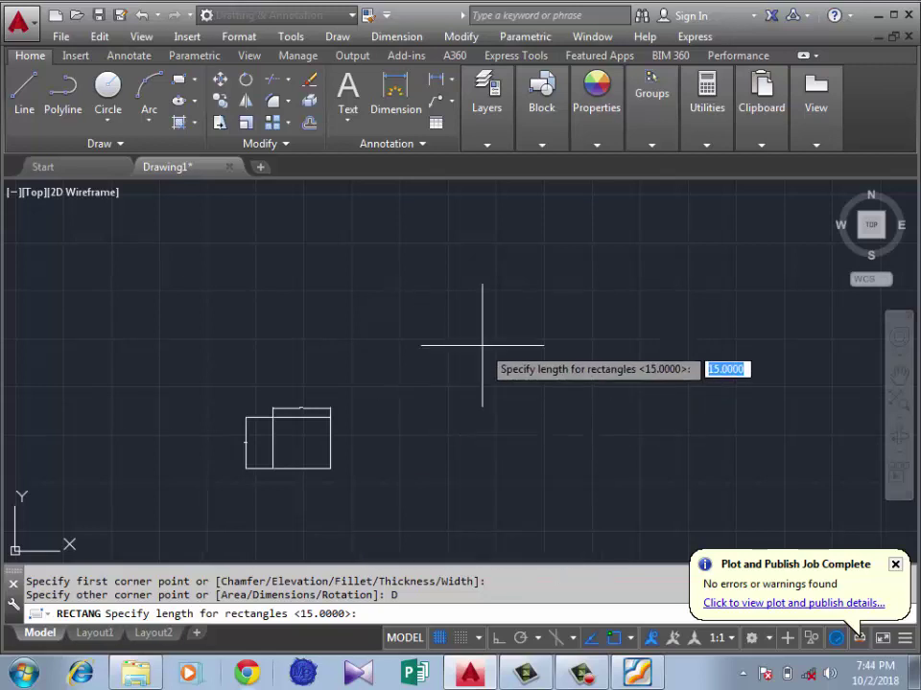
type("15")
key("Return")
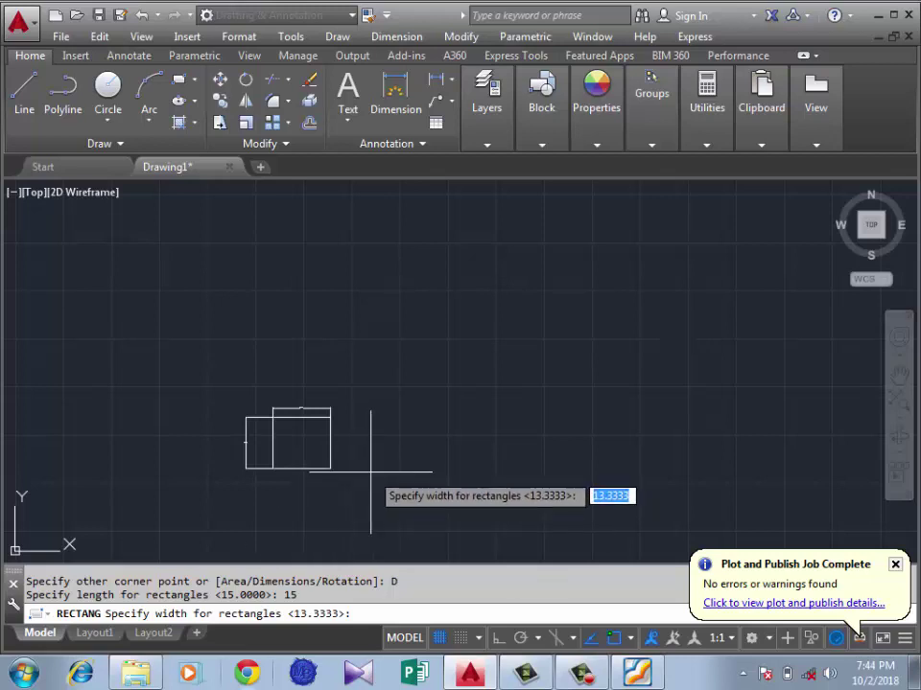
type("0")
key("Return")
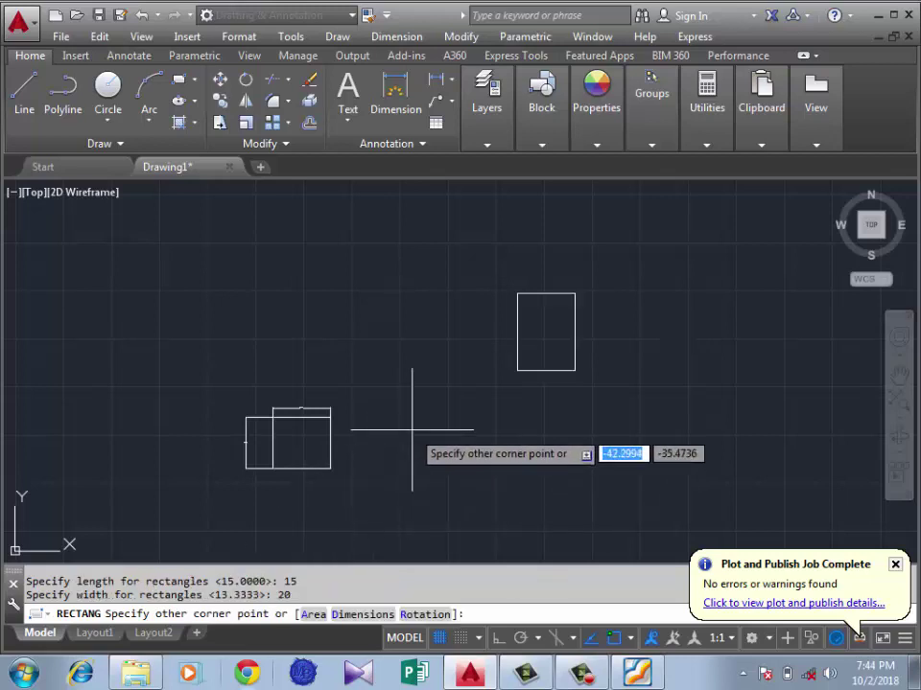
left_click(412, 430)
scroll(528, 318, "up", 4)
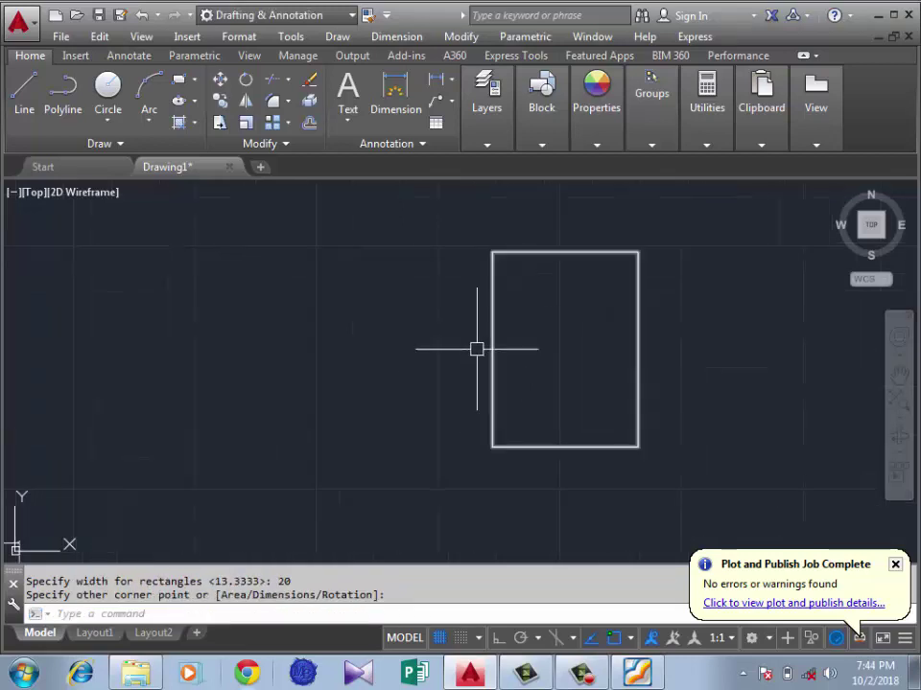
scroll(477, 347, "down", 4)
scroll(501, 346, "up", 4)
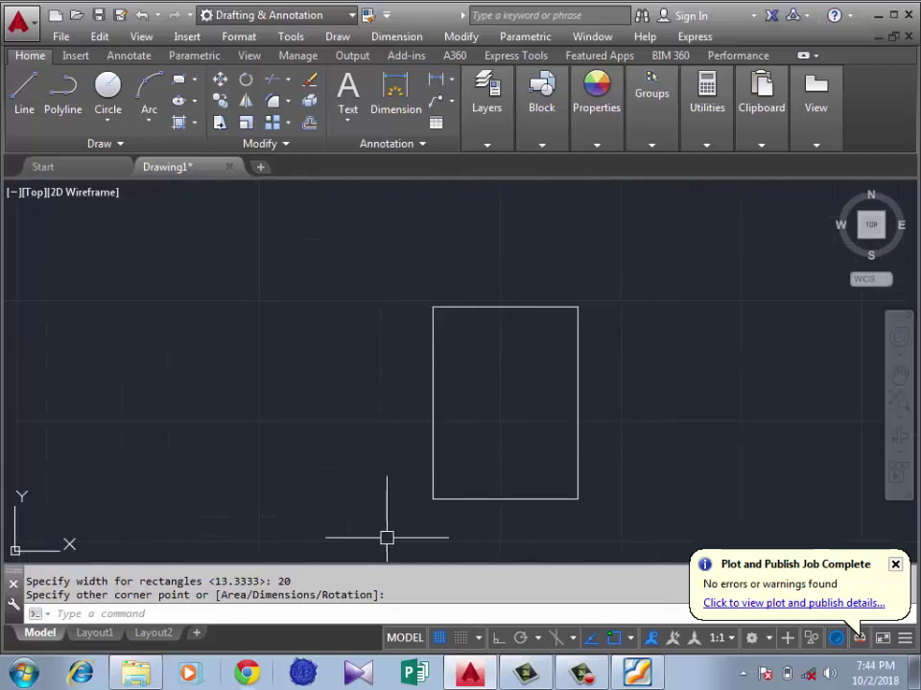
scroll(476, 358, "down", 2)
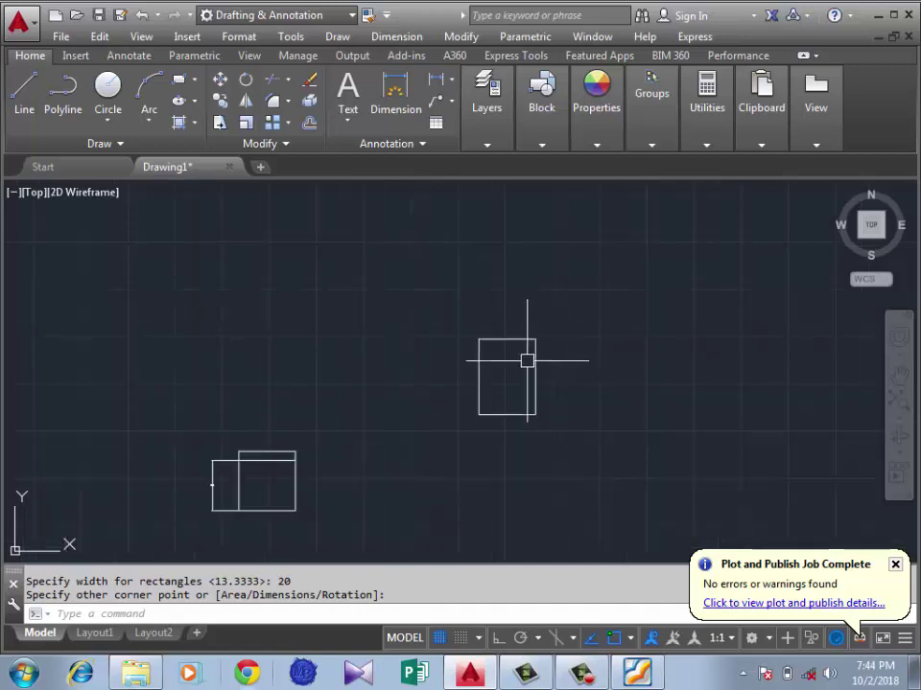
- Start another rectangle and set its first corner
left_click(505, 384)
key("Return")
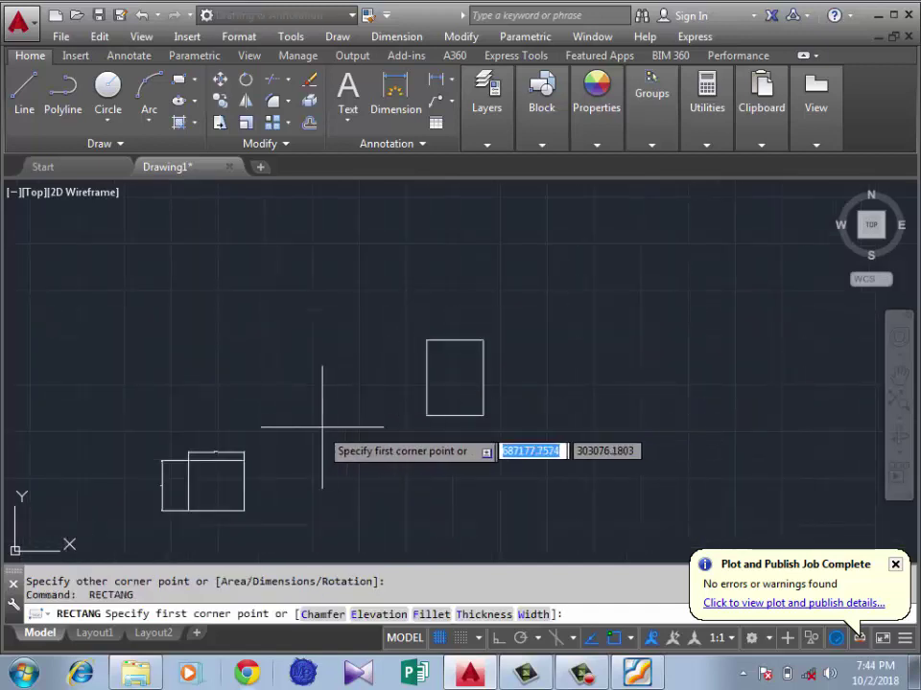
scroll(317, 427, "down", 2)
left_click(589, 320)
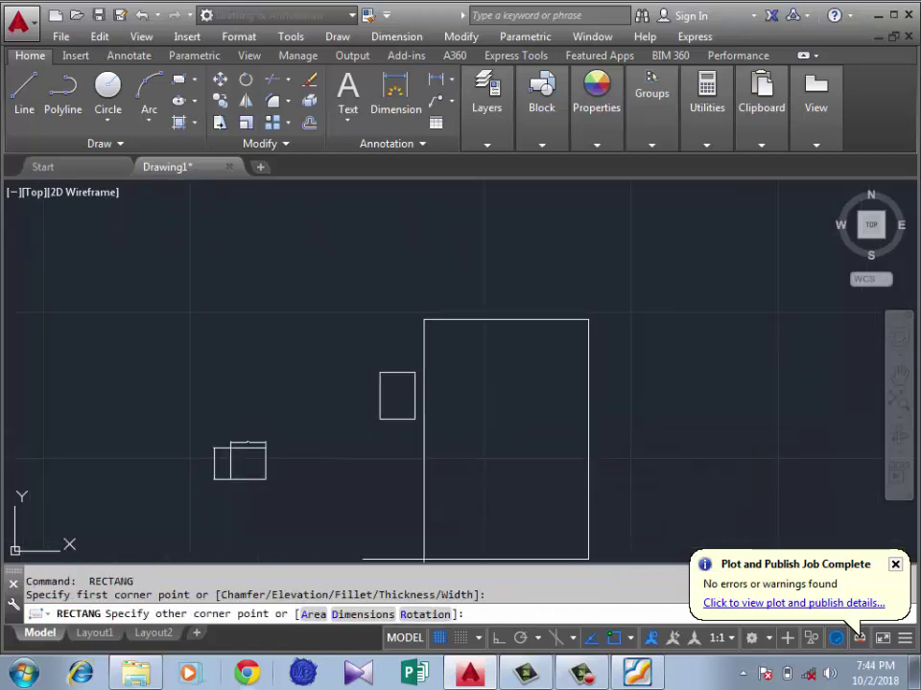
- Set the rectangle rotation to 45 degrees and place it as a diamond
type("R")
key("Return")
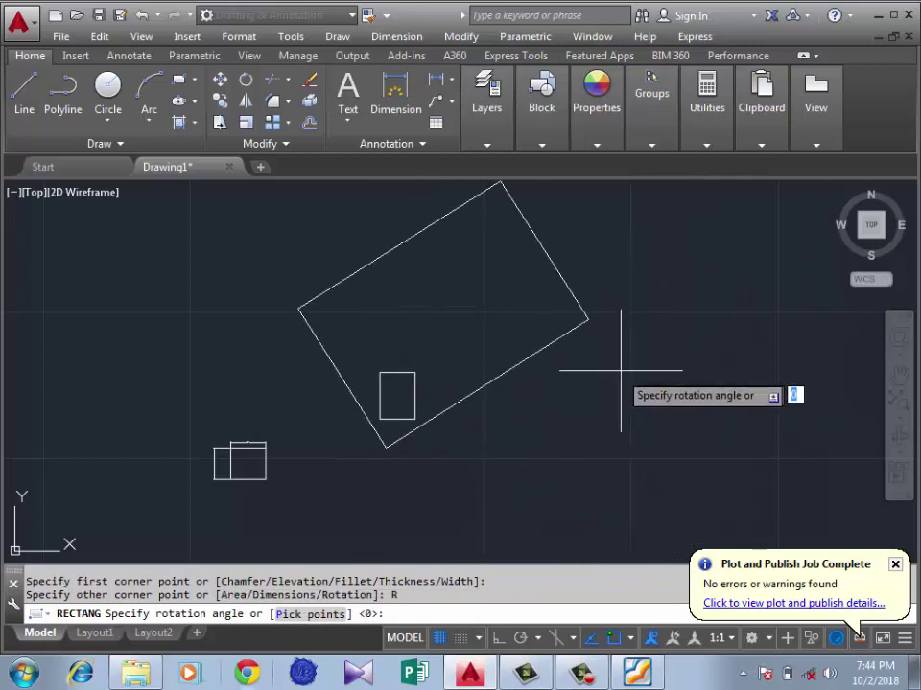
scroll(597, 365, "down", 4)
type("45")
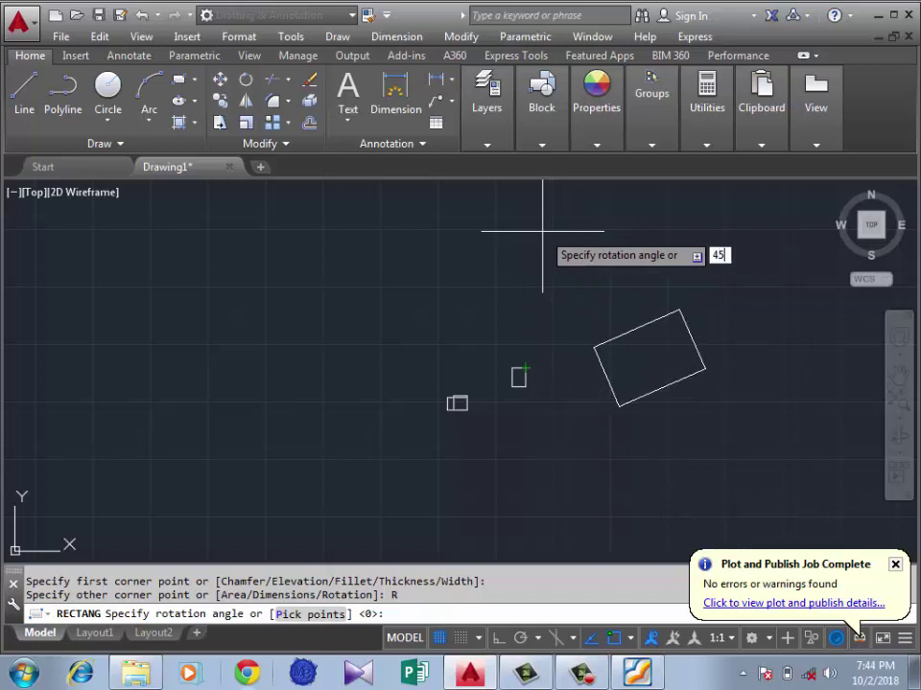
key("Return")
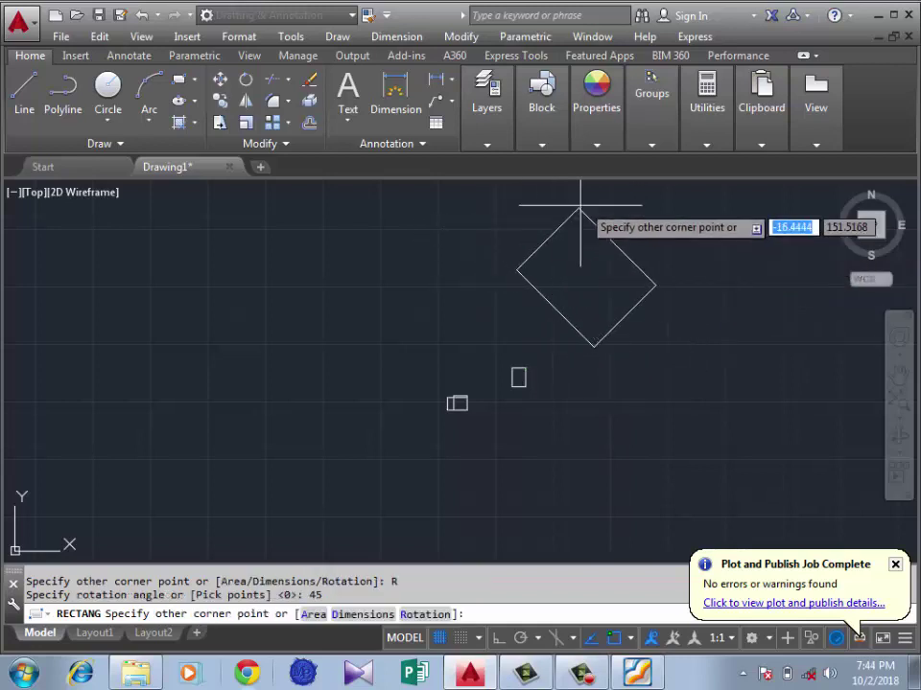
scroll(602, 267, "down", 2)
scroll(511, 233, "up", 2)
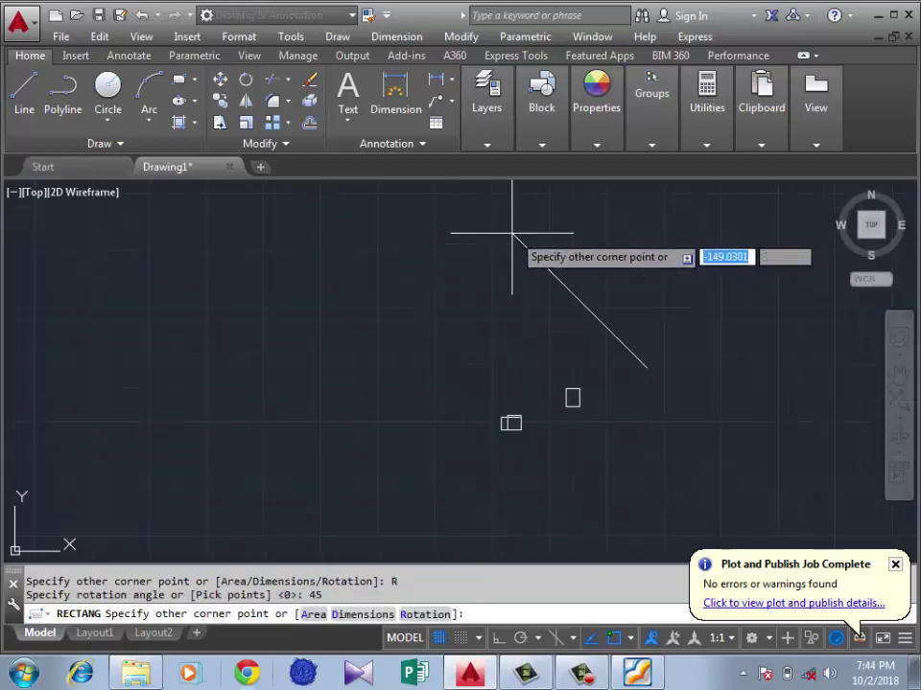
scroll(511, 233, "up", 2)
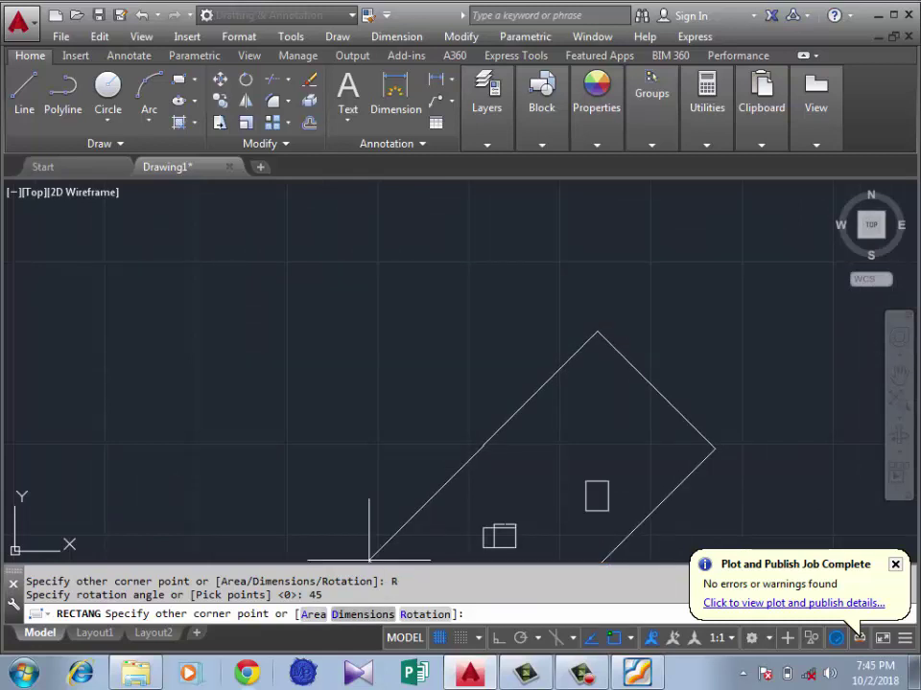
scroll(448, 504, "down", 3)
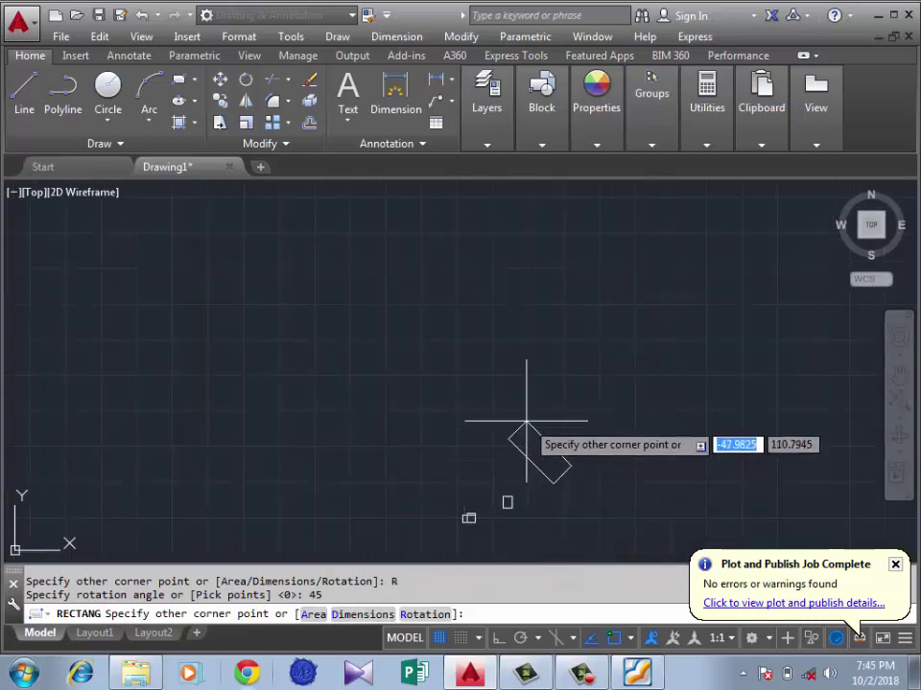
scroll(537, 398, "up", 2)
left_click(539, 387)
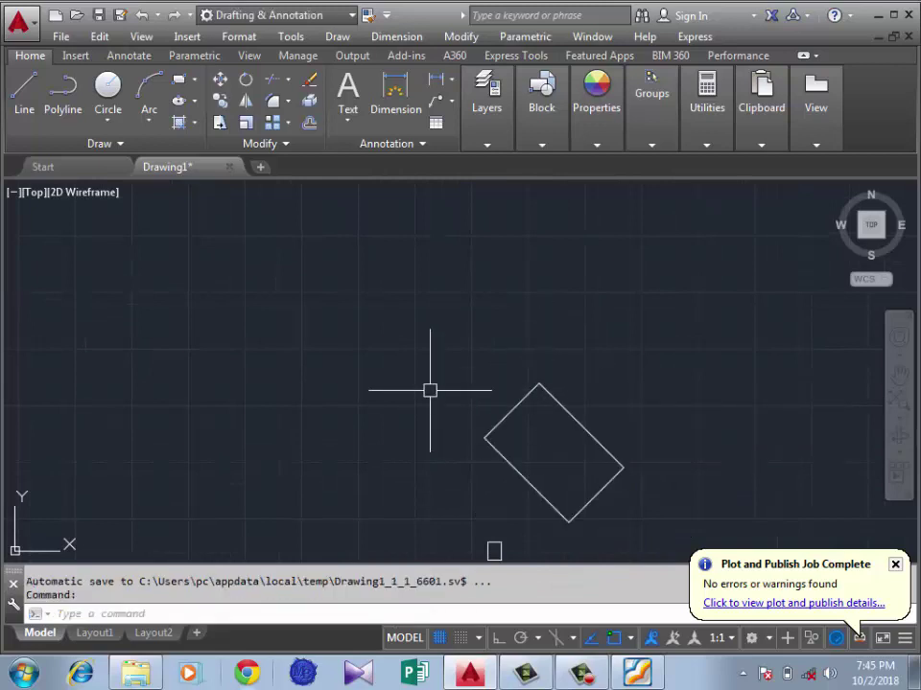
- Begin another rectangle with the 45-degree rotation still active
scroll(451, 394, "down", 2)
scroll(490, 445, "up", 2)
scroll(619, 360, "up", 2)
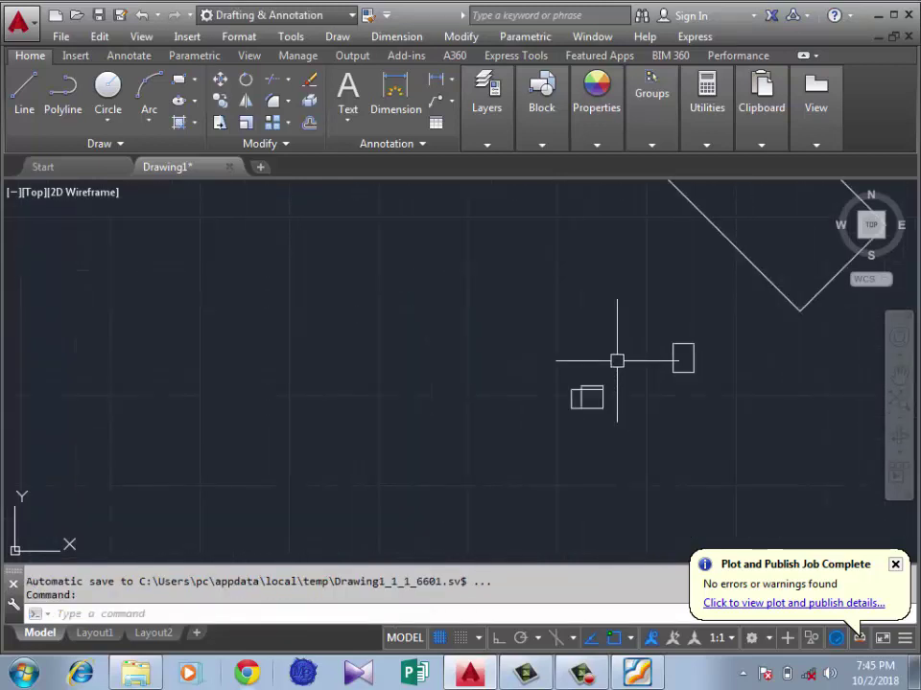
scroll(414, 346, "down", 2)
scroll(465, 336, "up", 2)
key("Return")
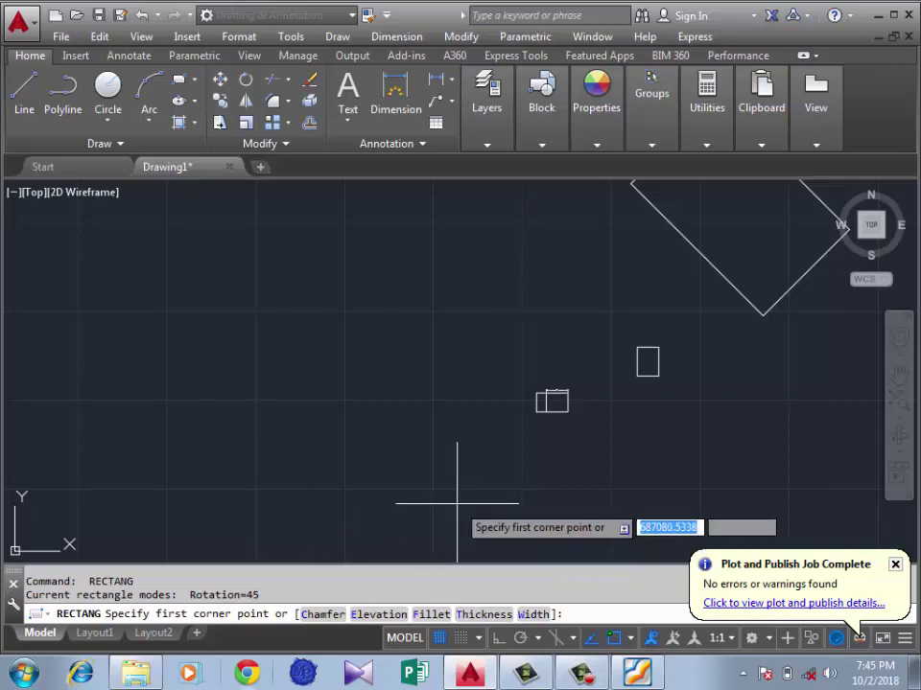
scroll(451, 504, "down", 4)
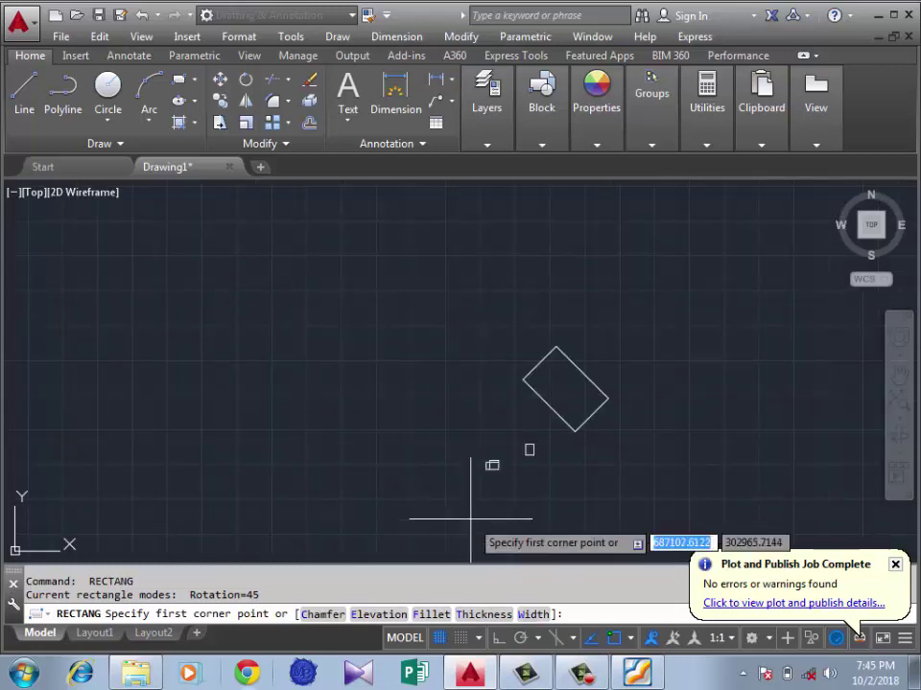
scroll(340, 461, "up", 2)
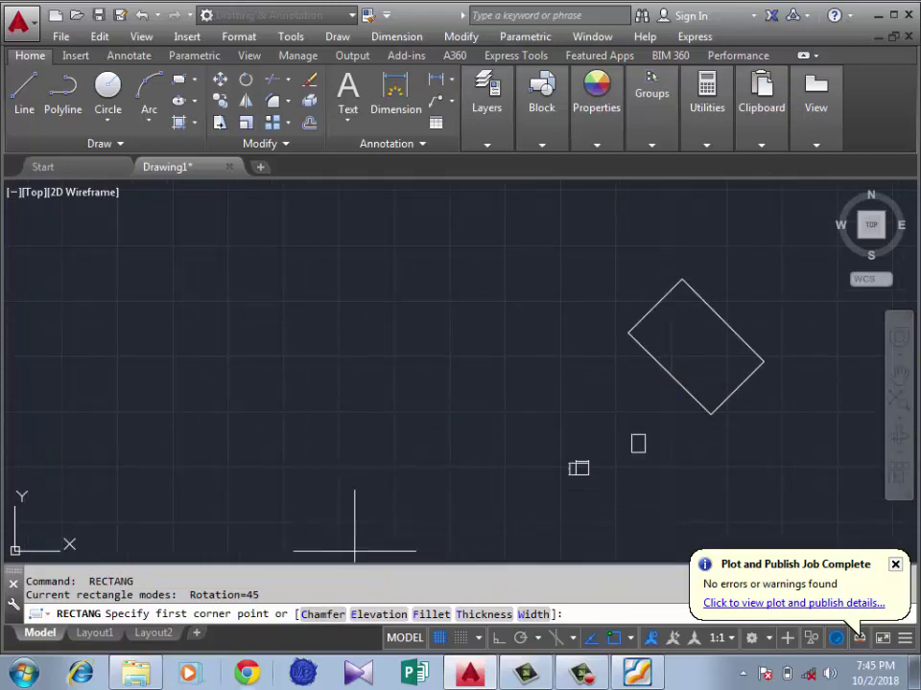
- Set the rectangle chamfer distances to 2 and 5
type("c")
key("Return")
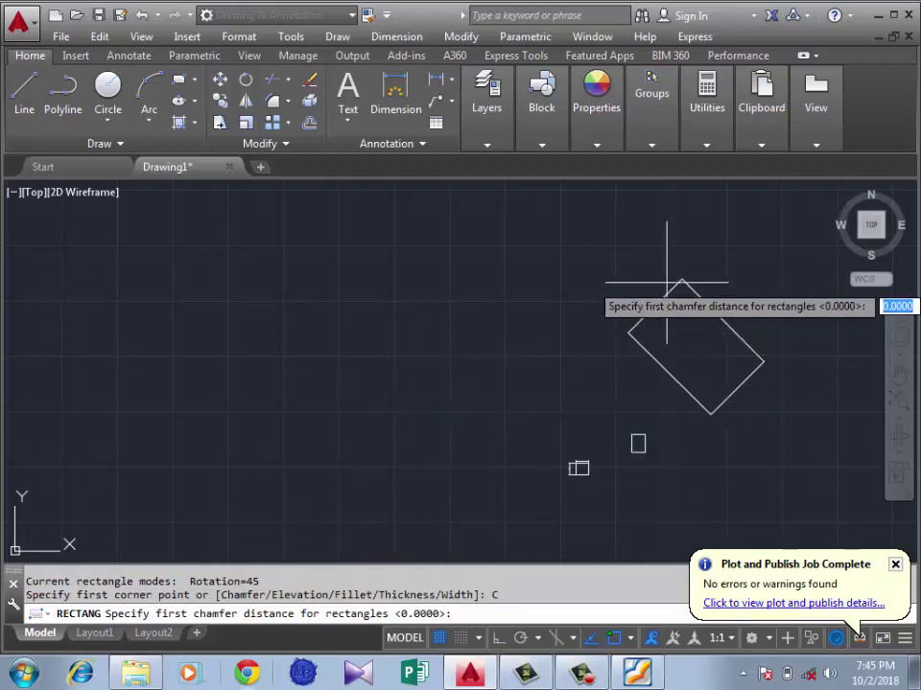
scroll(683, 289, "up", 5)
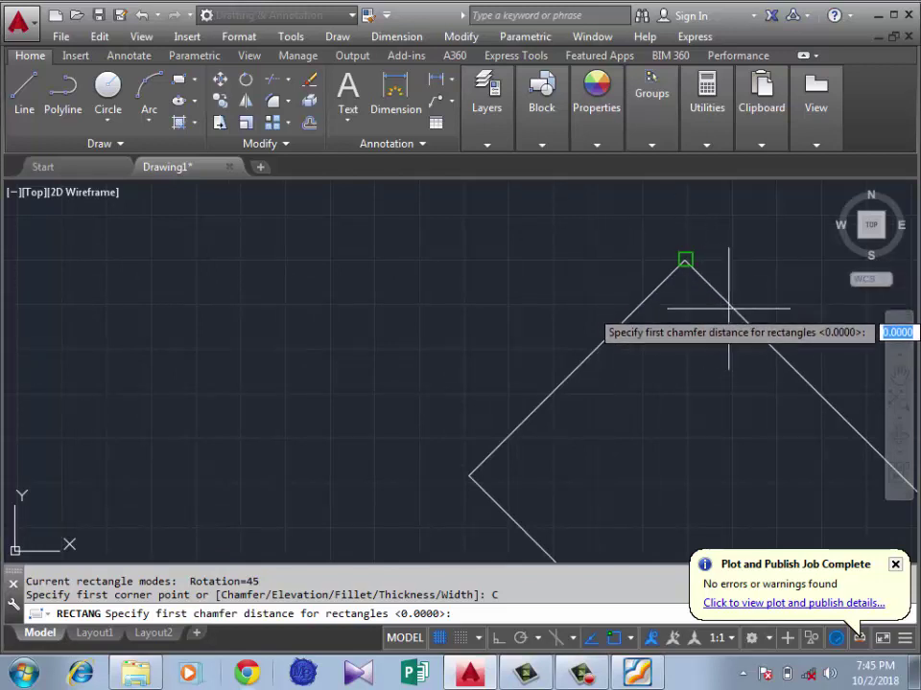
scroll(542, 241, "down", 3)
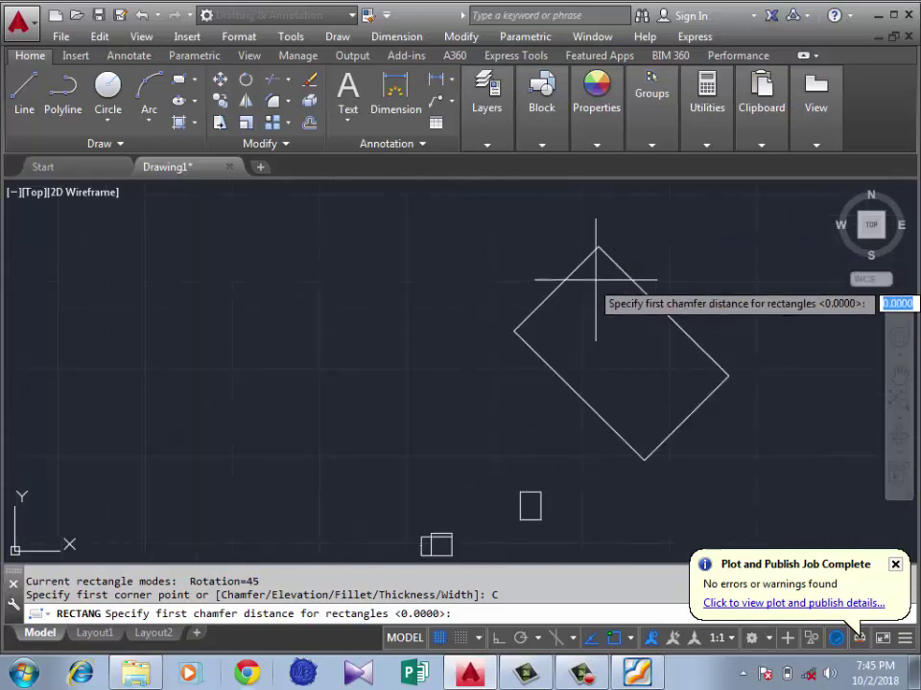
scroll(586, 230, "up", 2)
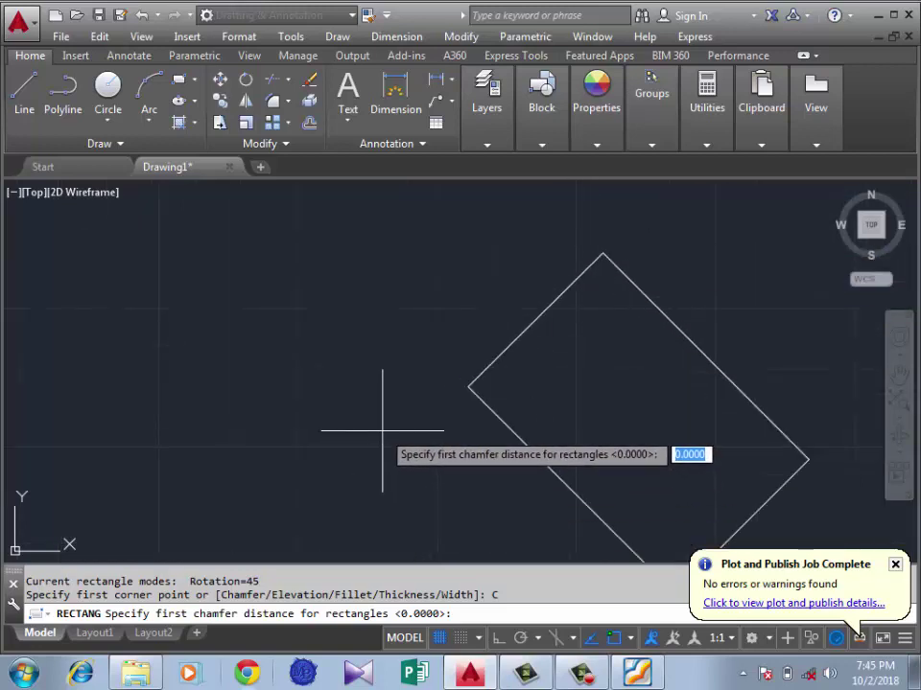
type("2")
key("Return")
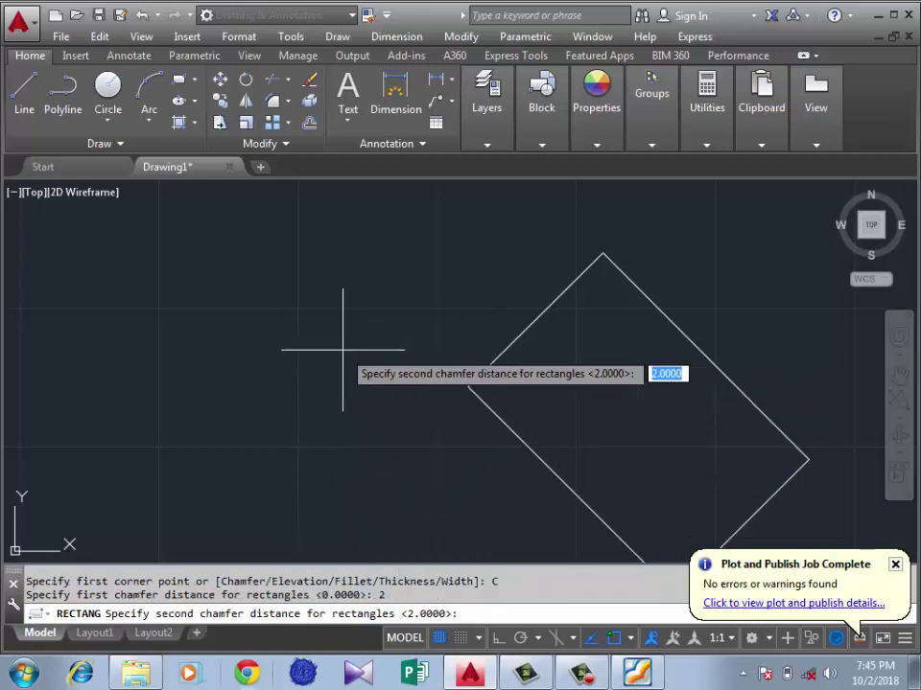
type("5")
key("Return")
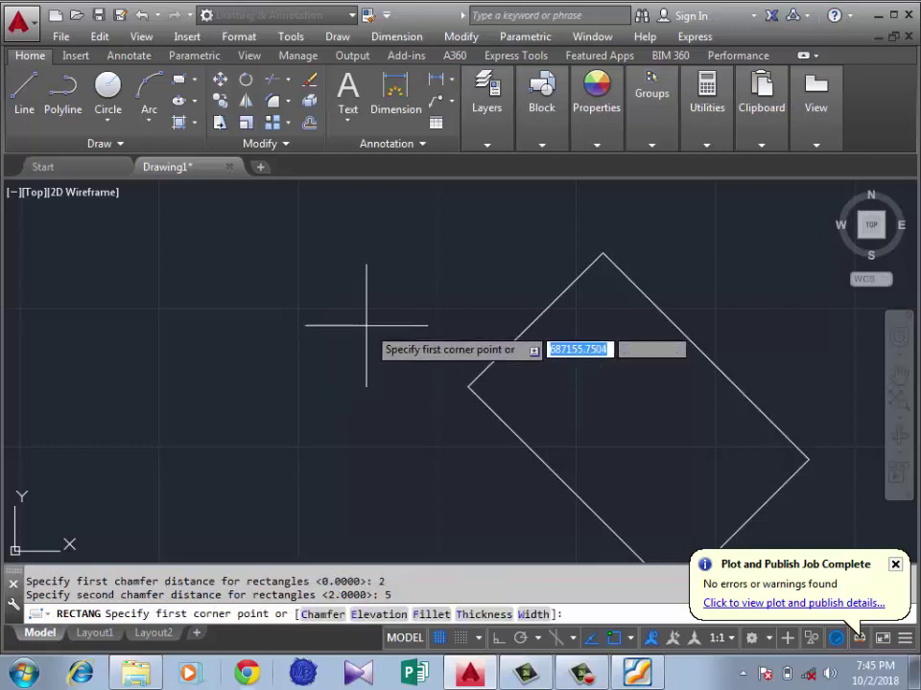
- Draw the chamfered diamond rectangle from two corners and zoom in to inspect its corners
scroll(468, 341, "down", 2)
left_click(369, 331)
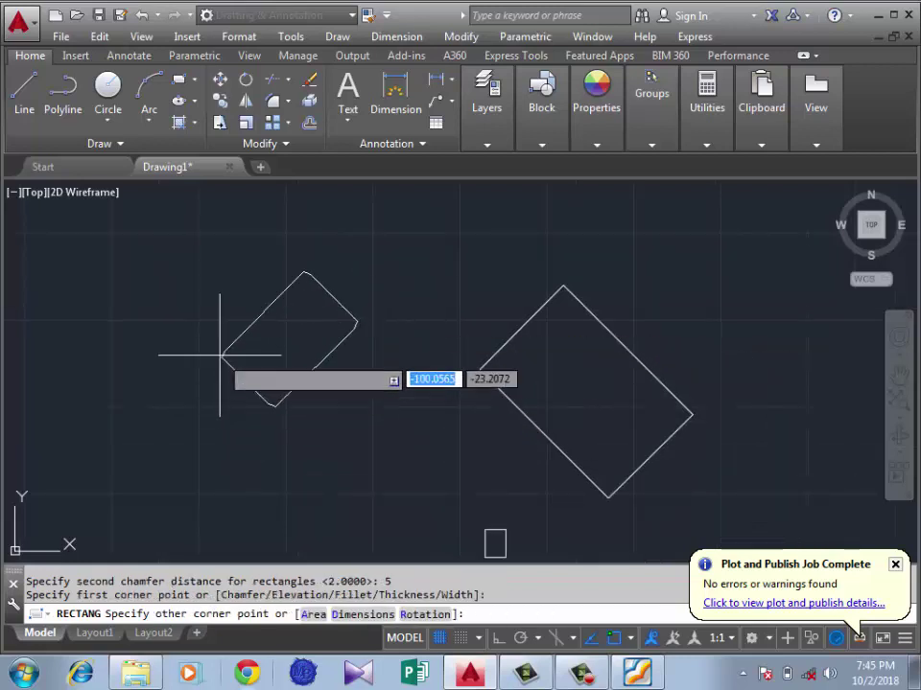
scroll(367, 334, "down", 2)
scroll(261, 329, "up", 2)
left_click(260, 327)
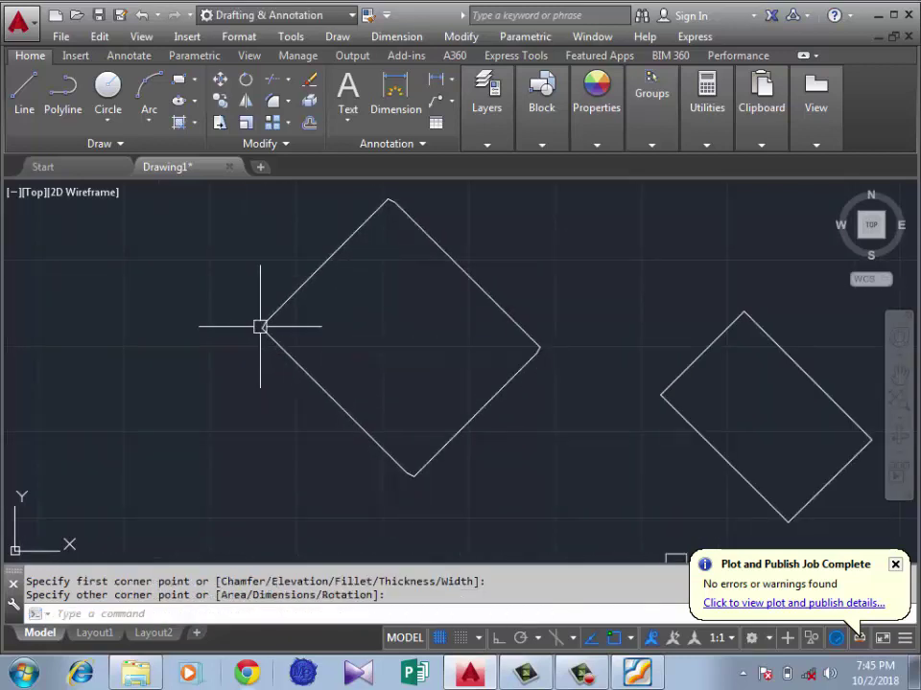
scroll(448, 338, "up", 3)
scroll(662, 343, "up", 2)
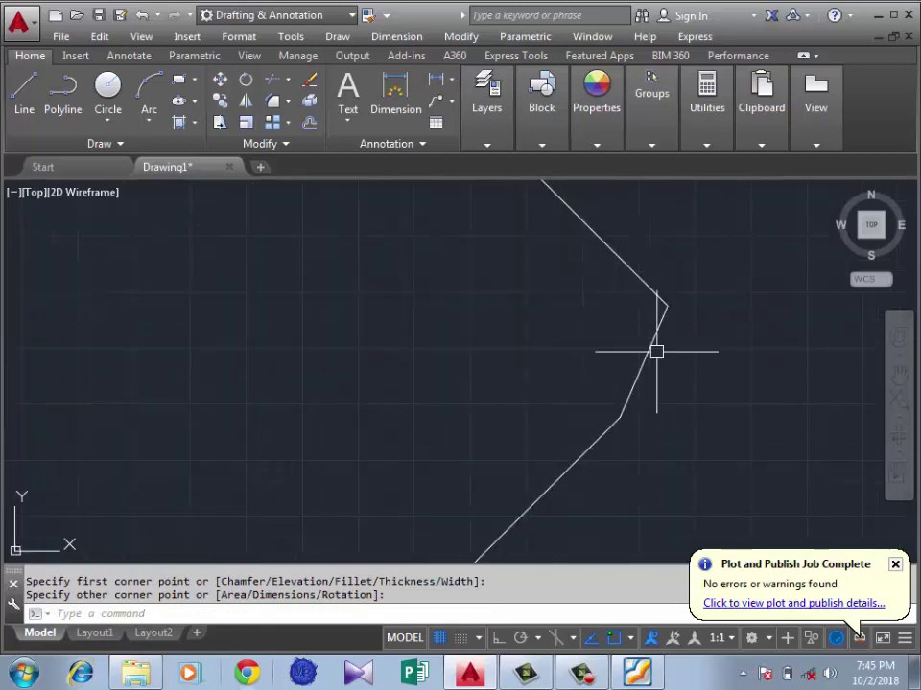
scroll(663, 383, "down", 2)
scroll(664, 441, "down", 2)
scroll(433, 187, "up", 3)
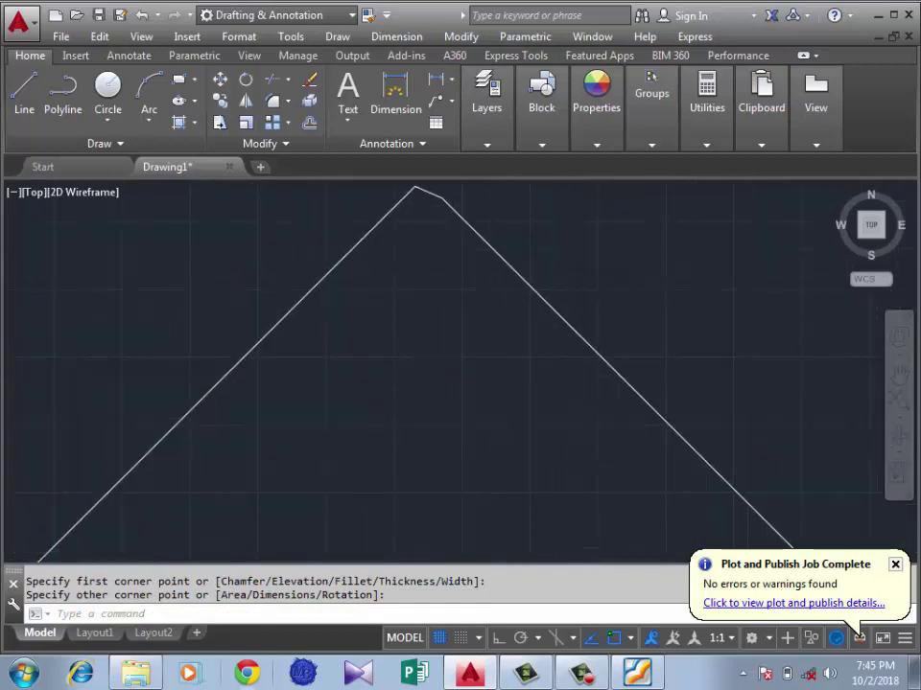
scroll(436, 199, "up", 2)
scroll(480, 345, "down", 3)
scroll(606, 466, "up", 3)
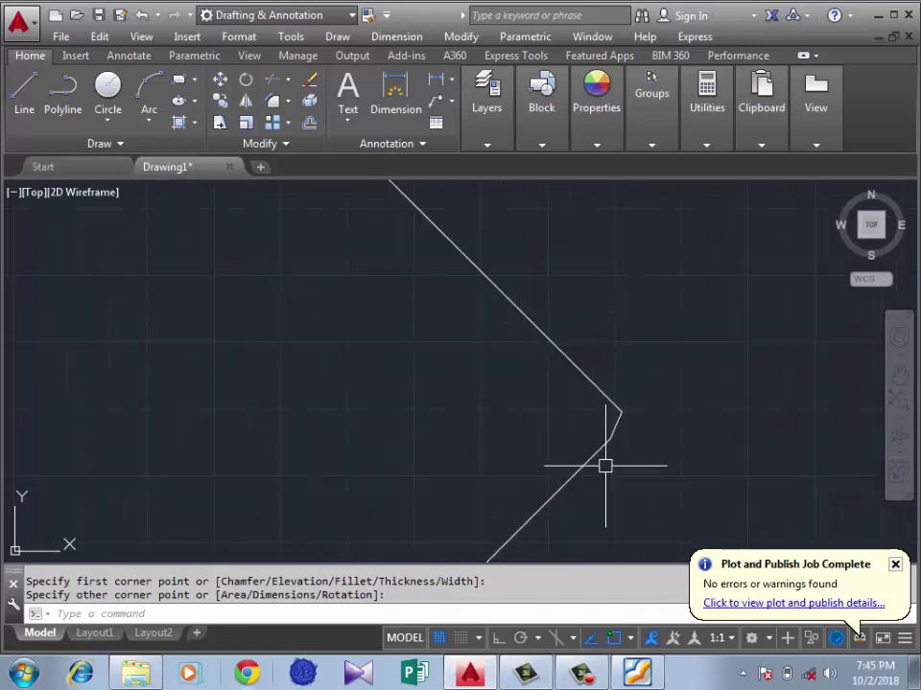
scroll(607, 448, "up", 2)
scroll(575, 379, "down", 2)
scroll(532, 367, "down", 3)
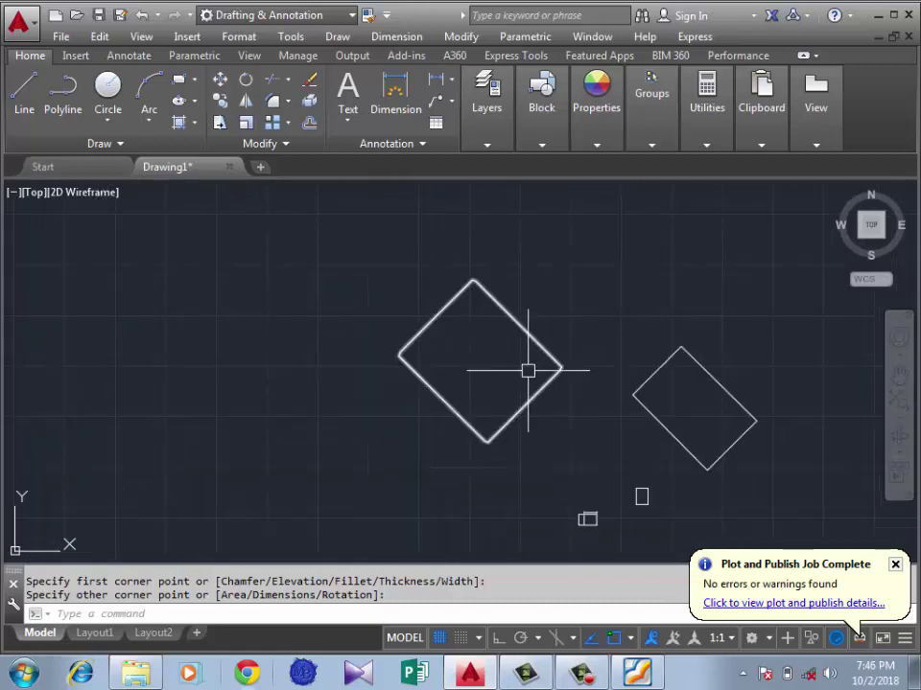
scroll(417, 398, "down", 2)
scroll(703, 337, "up", 2)
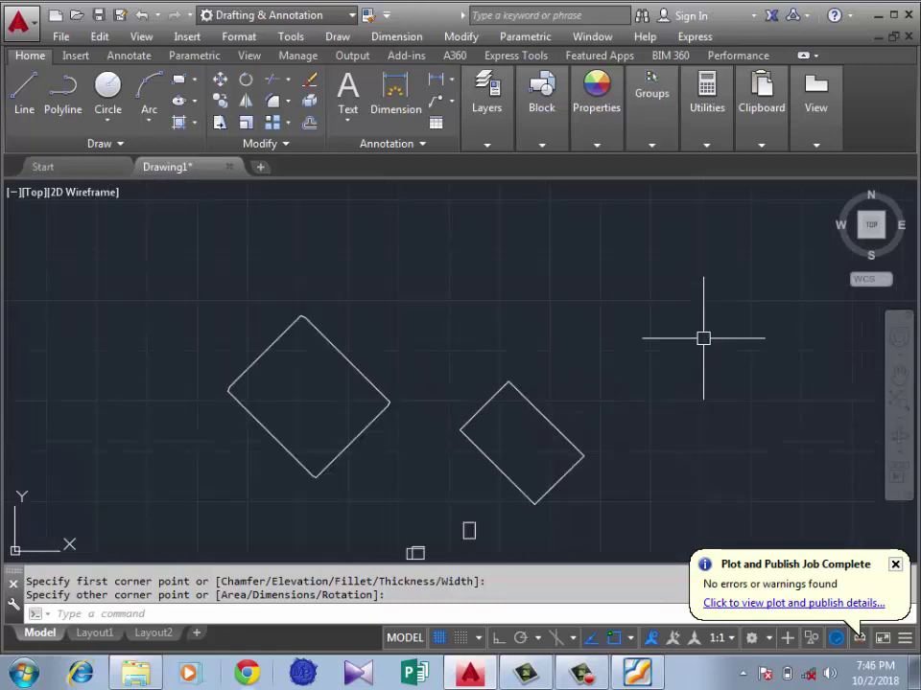
scroll(421, 430, "down", 2)
scroll(600, 397, "up", 2)
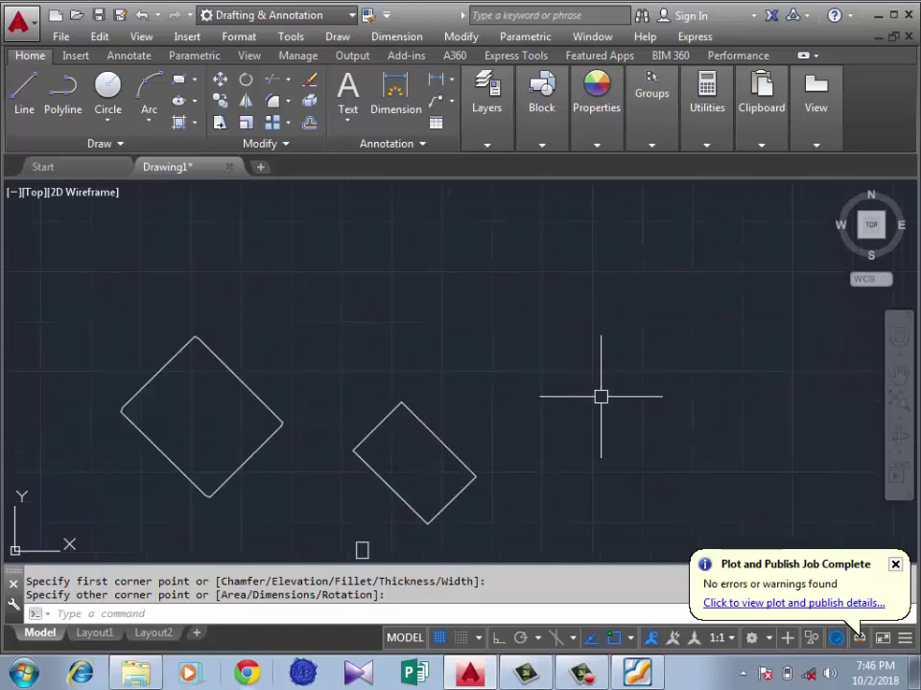
key("Return")
key("Return")
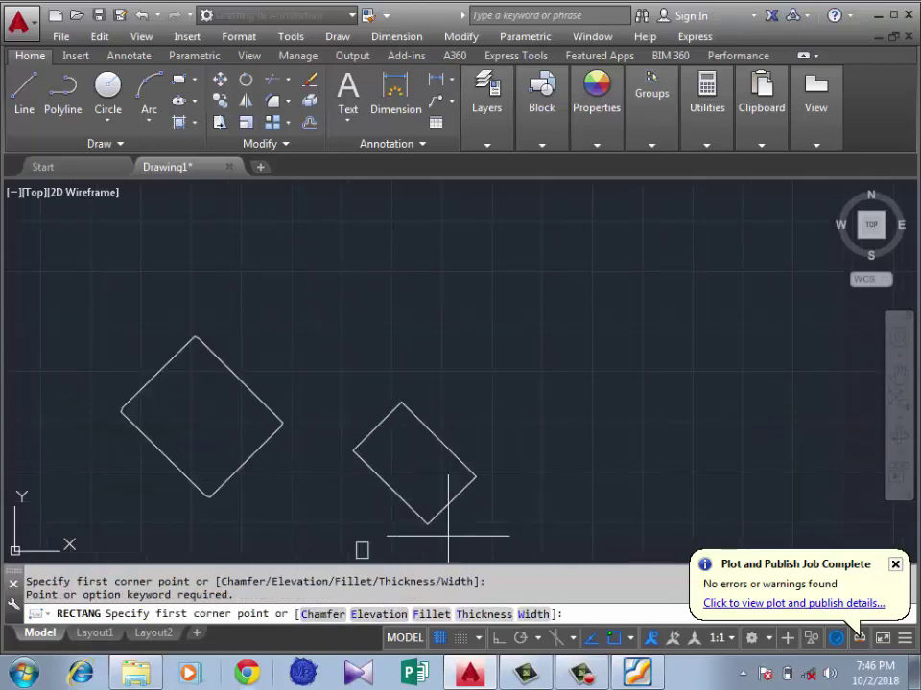
- Set the rectangle elevation to 10 and draw a large diamond from two corners
type("E")
key("Return")
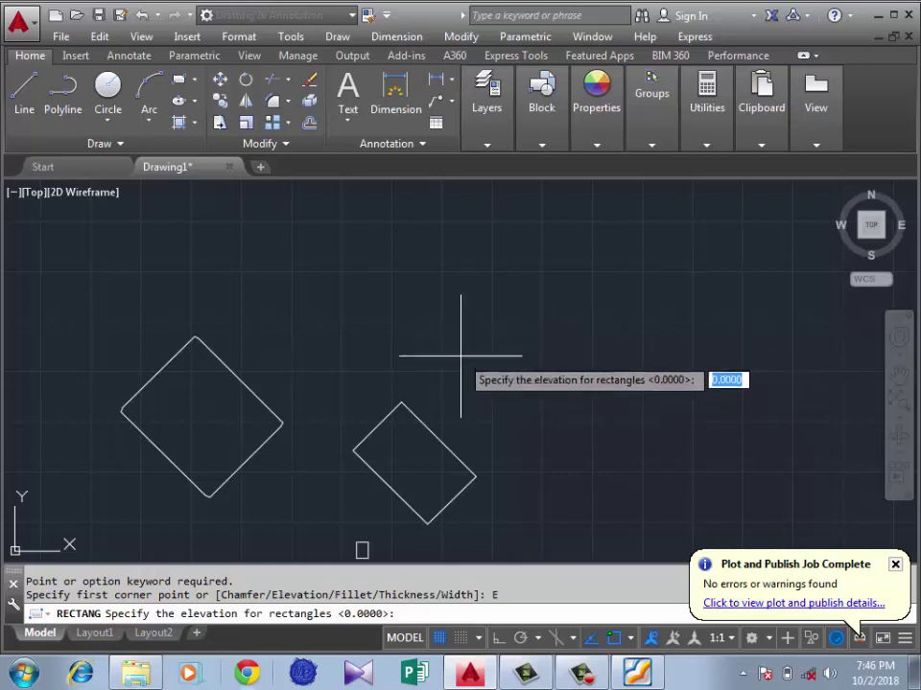
scroll(460, 353, "down", 4)
scroll(447, 382, "up", 2)
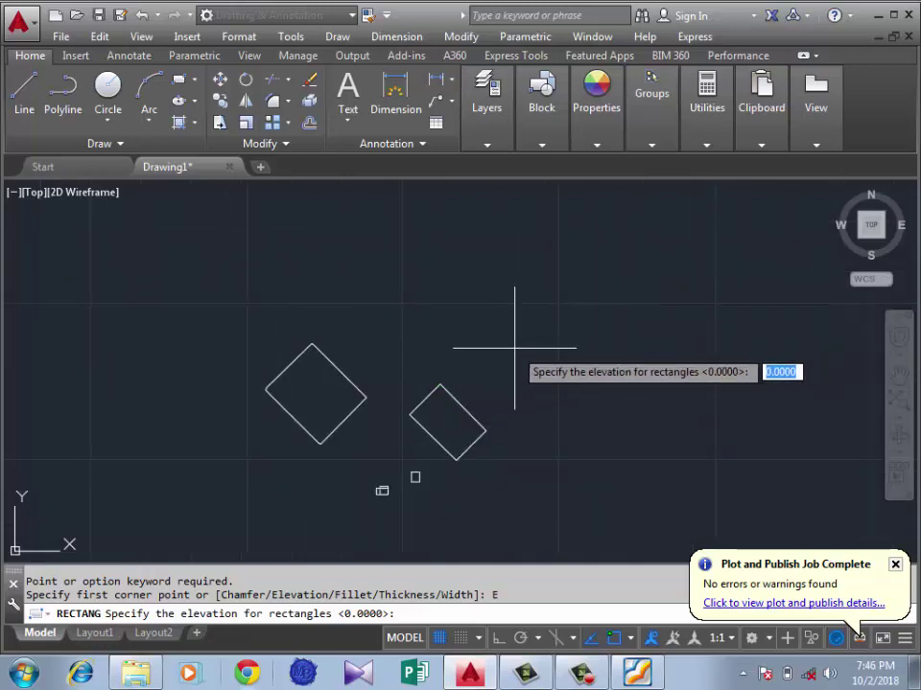
scroll(473, 353, "down", 2)
key("BackSpace")
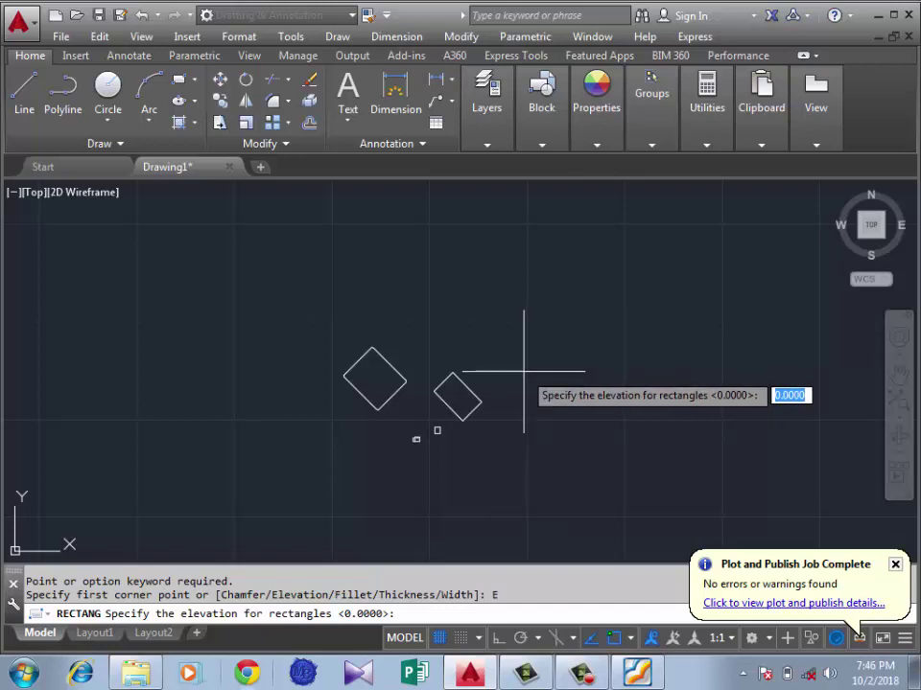
type("10")
key("Return")
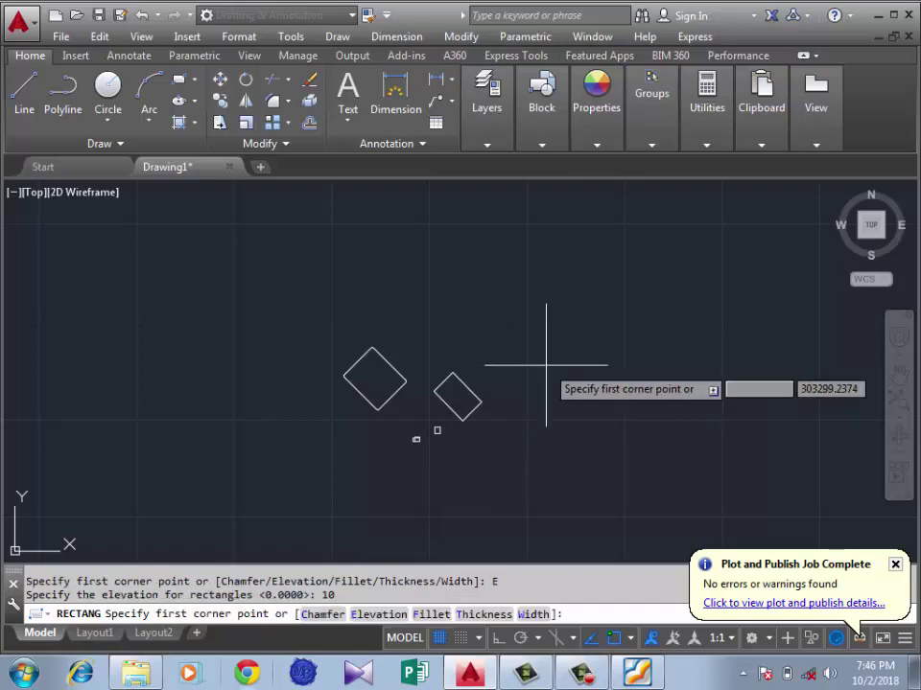
left_click(650, 312)
left_click(468, 323)
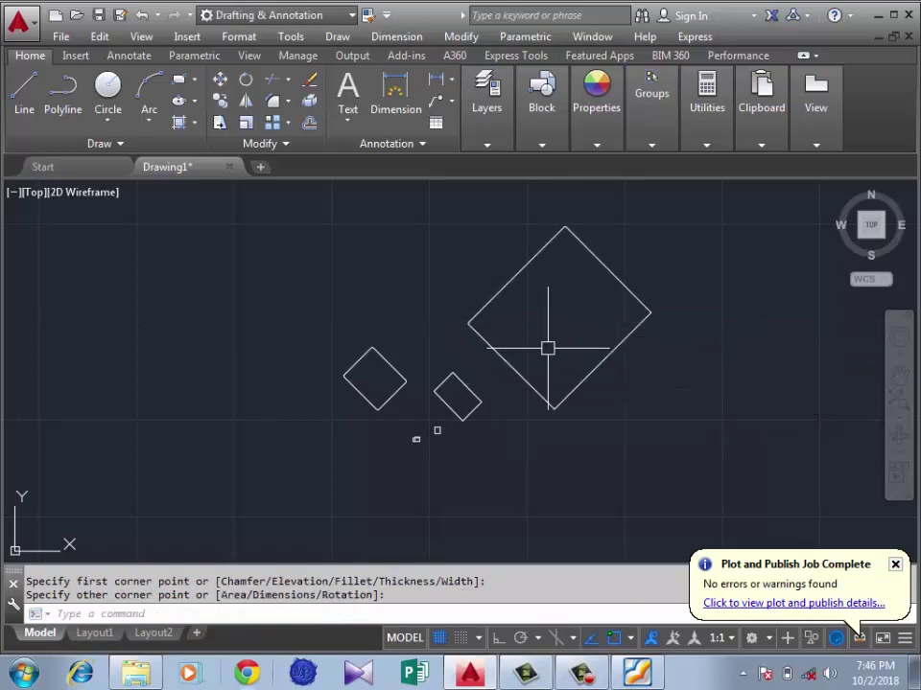
scroll(509, 380, "down", 5)
scroll(469, 384, "up", 3)
scroll(469, 392, "up", 2)
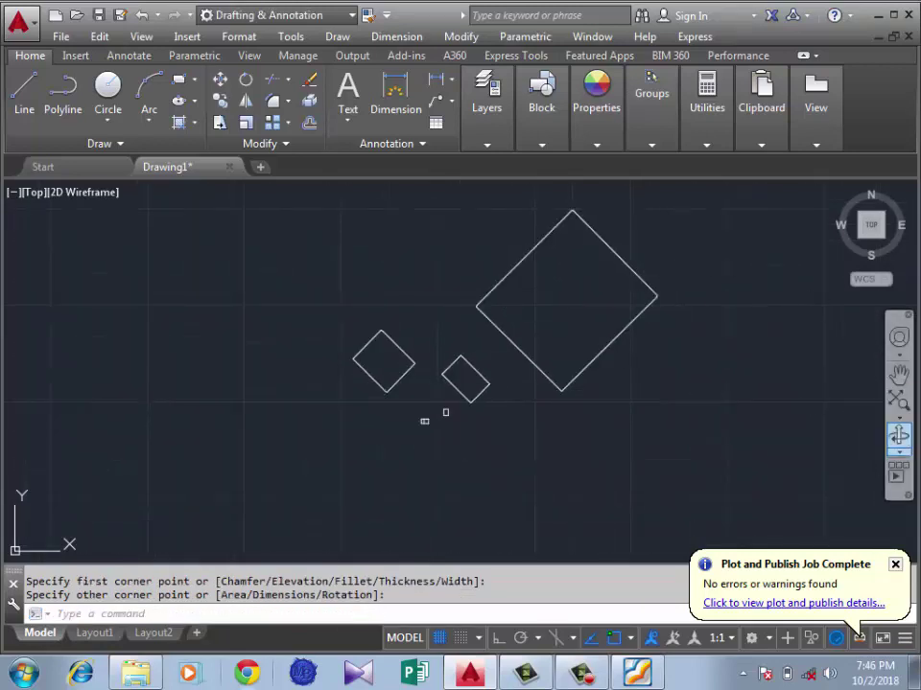
left_click(898, 436)
left_click_drag(424, 420, 408, 377)
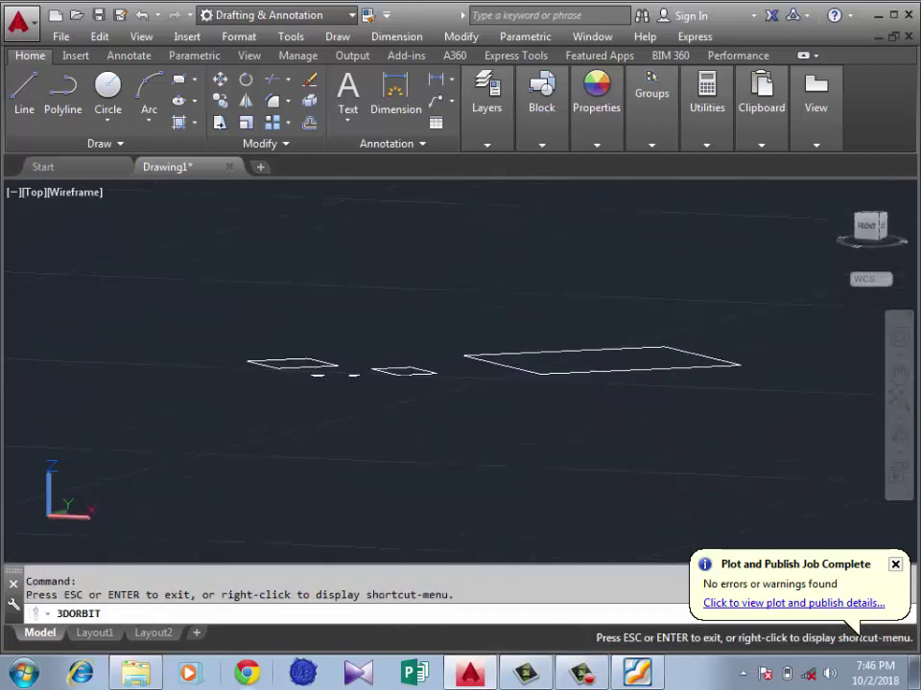
left_click_drag(408, 377, 220, 327)
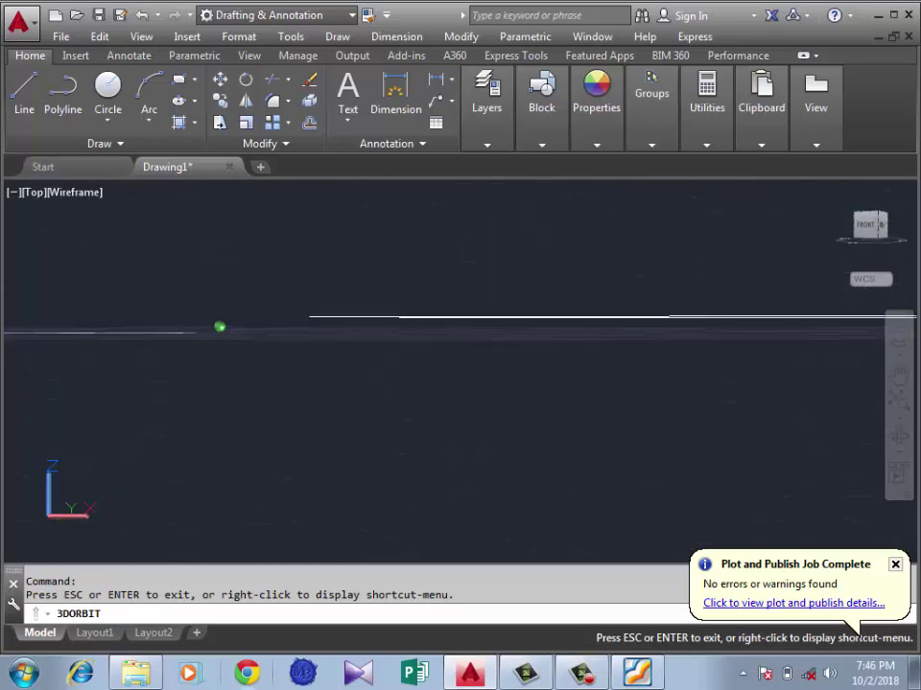
left_click_drag(220, 327, 250, 451)
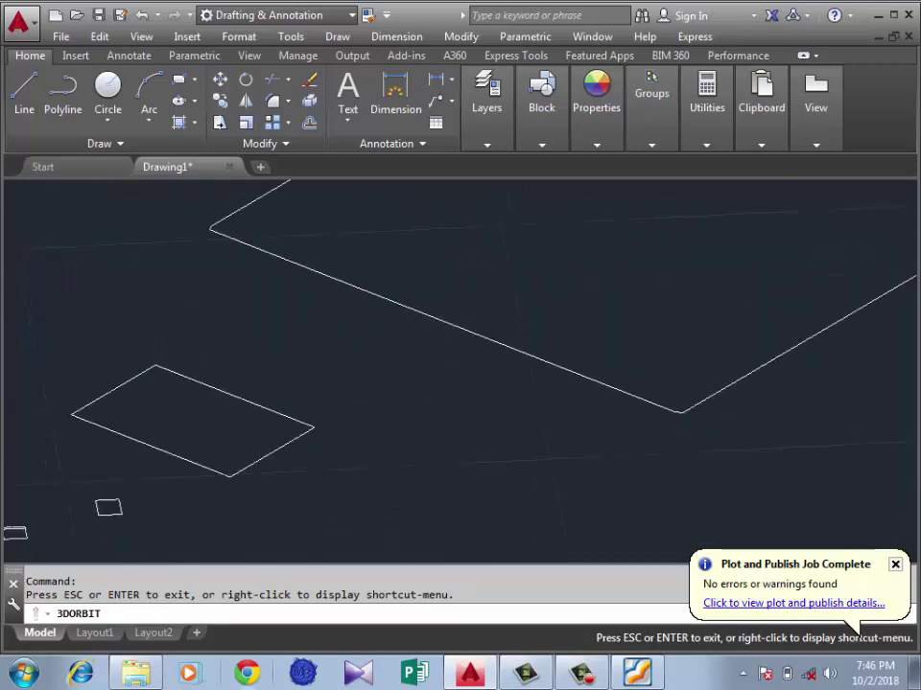
scroll(460, 384, "down", 5)
scroll(461, 383, "down", 3)
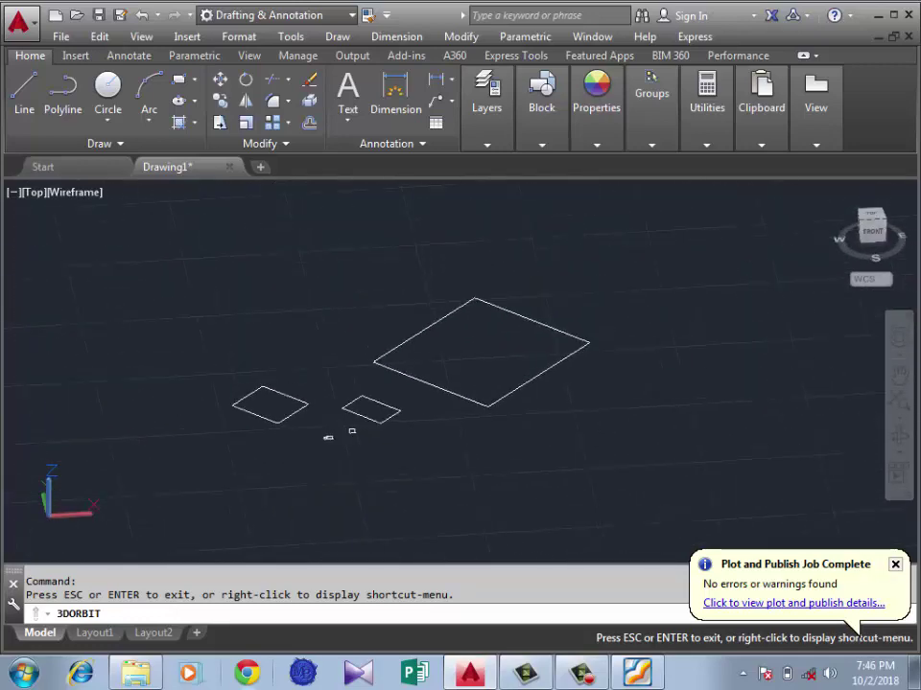
key("Escape")
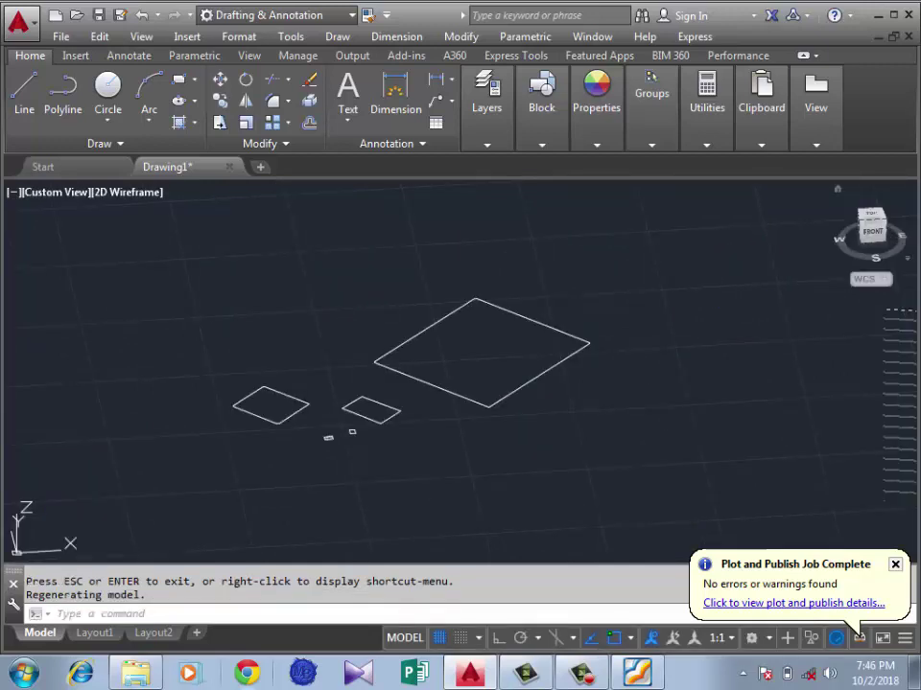
left_click(871, 223)
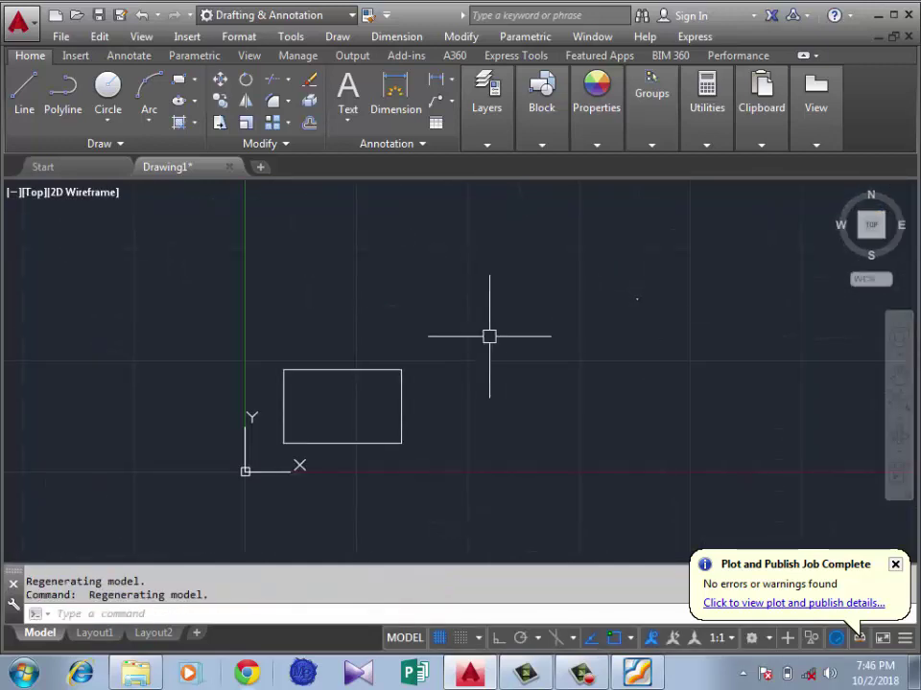
- Start a new rectangle with its elevation set to 50
scroll(501, 352, "down", 3)
scroll(494, 351, "up", 5)
scroll(489, 364, "down", 7)
scroll(509, 374, "up", 8)
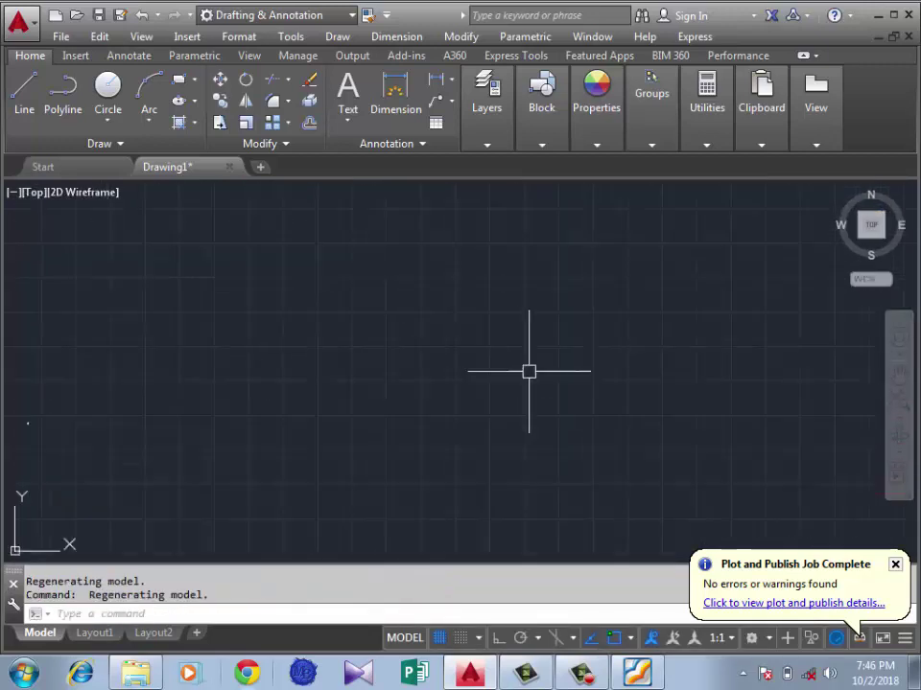
scroll(476, 363, "down", 3)
scroll(258, 394, "up", 3)
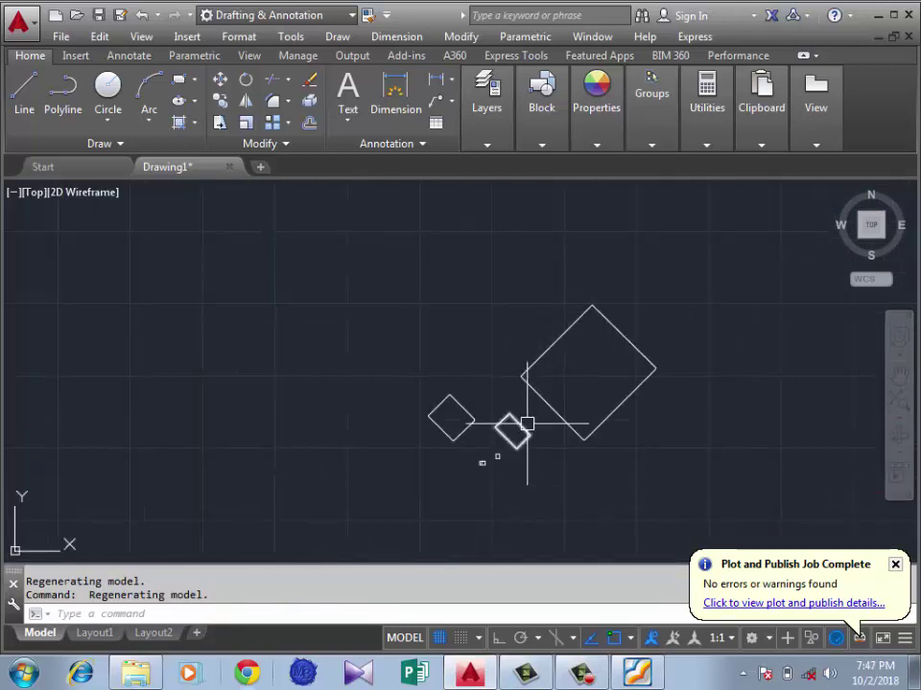
scroll(526, 423, "up", 8)
scroll(497, 426, "down", 4)
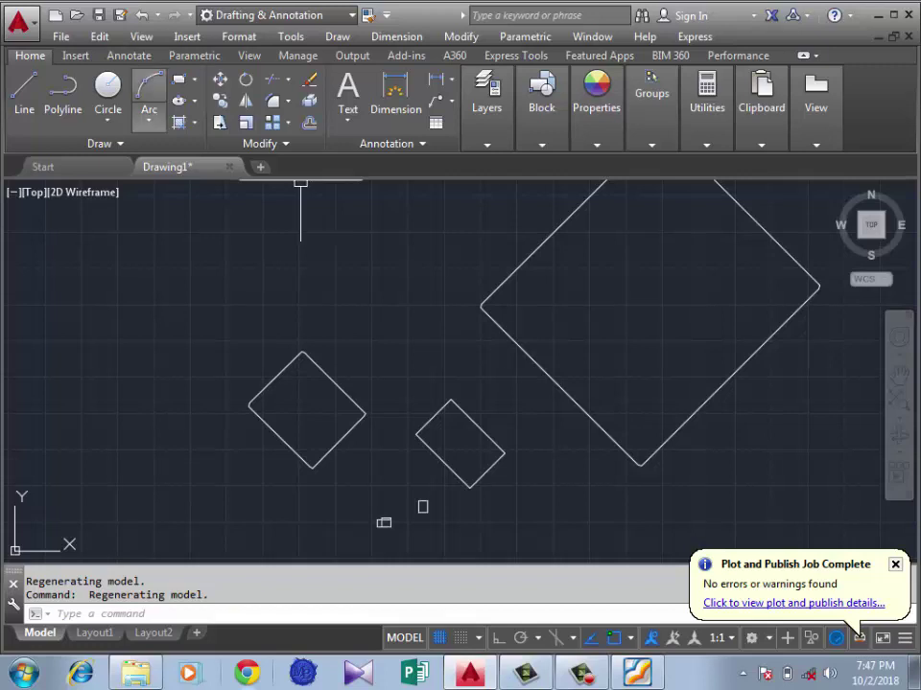
left_click(179, 80)
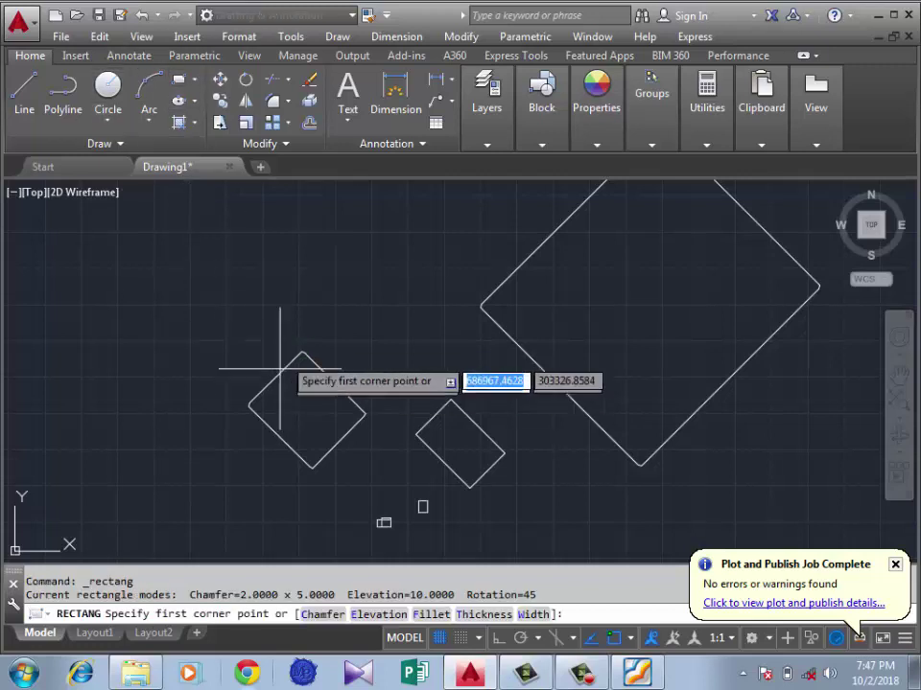
left_click(372, 614)
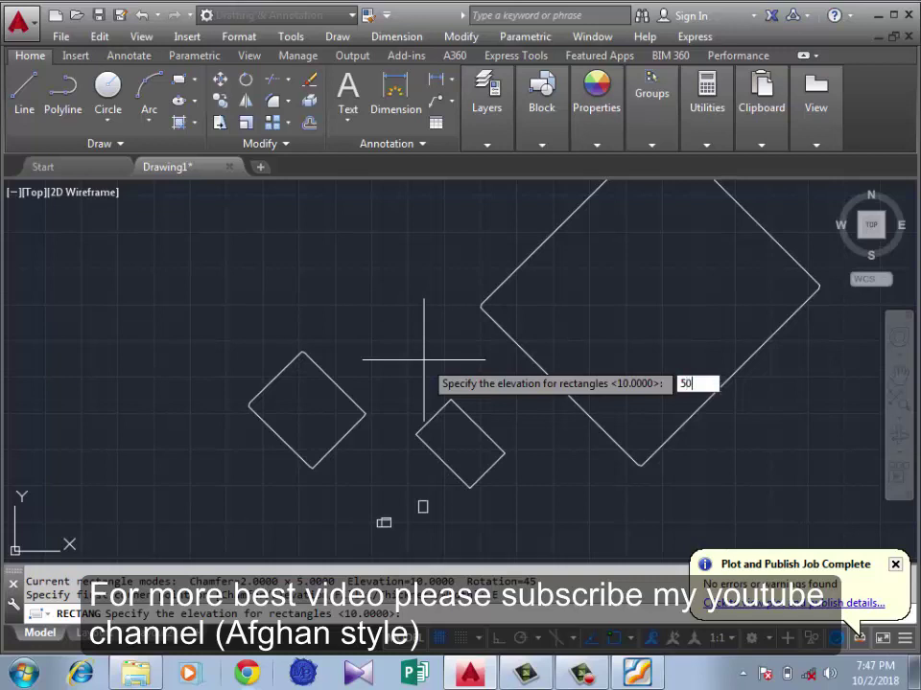
key("Return")
- Draw the elevation-50 diamond between the existing ones and tilt the view in 3D orbit
left_click(428, 266)
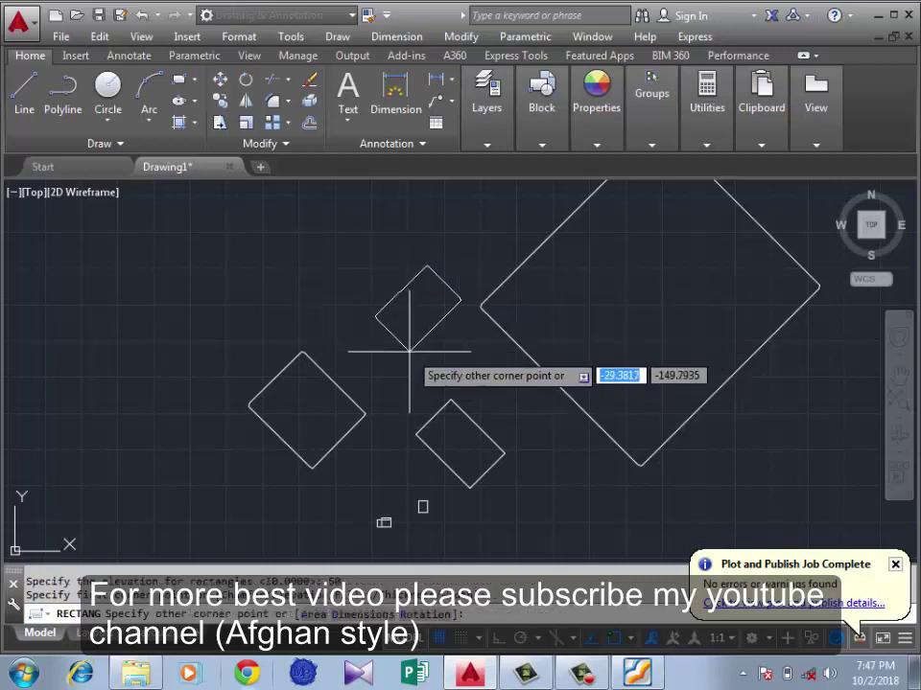
left_click(413, 402)
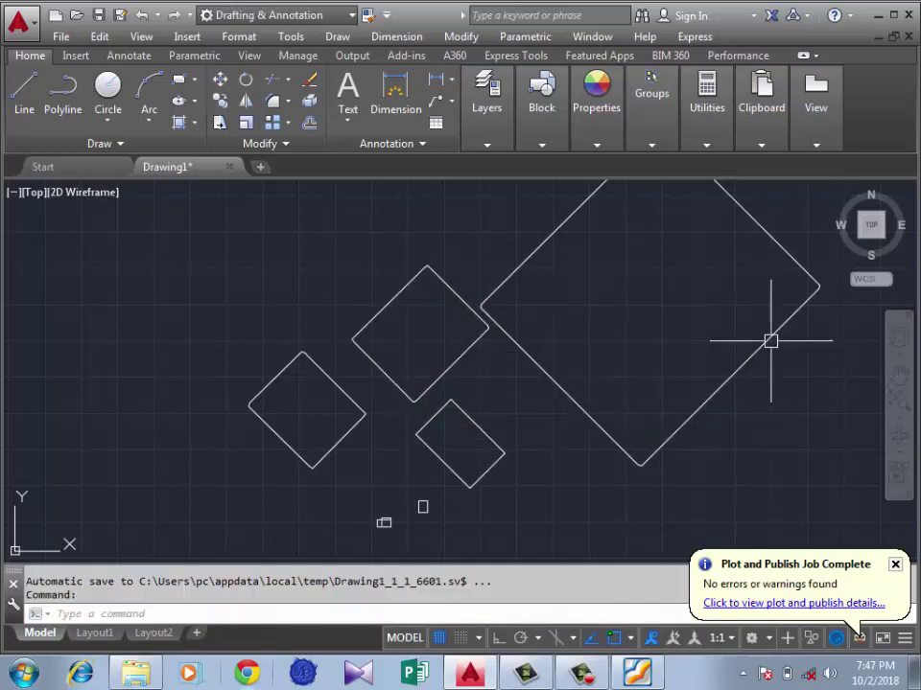
left_click(898, 437)
mouse_move(422, 505)
left_mouse_down()
mouse_move(322, 458)
mouse_move(199, 479)
mouse_move(199, 450)
left_mouse_up()
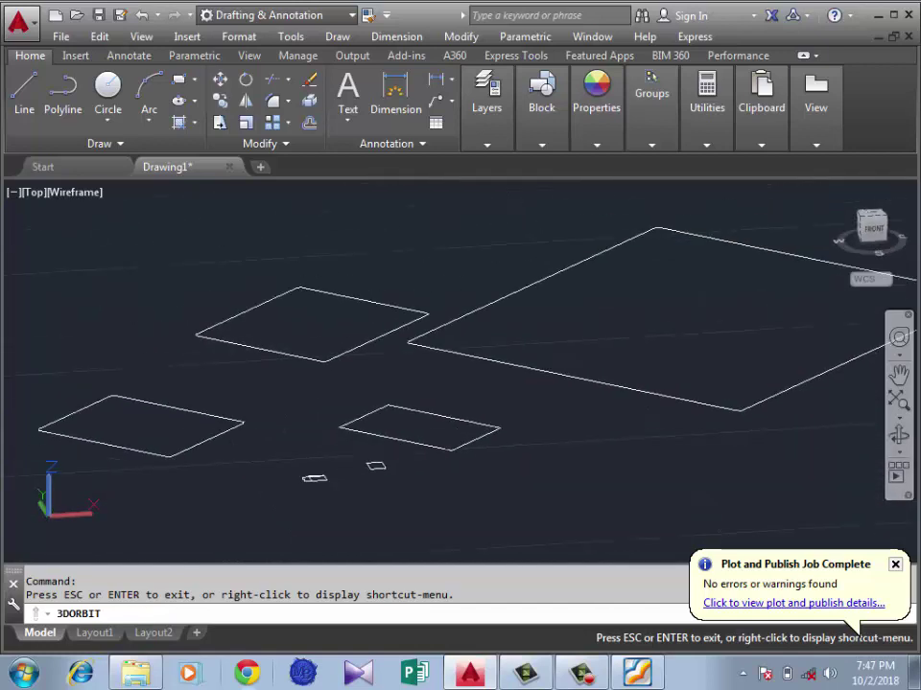
- Re-orbit the view to tilt the rectangles upward, then exit the orbit
key("Escape")
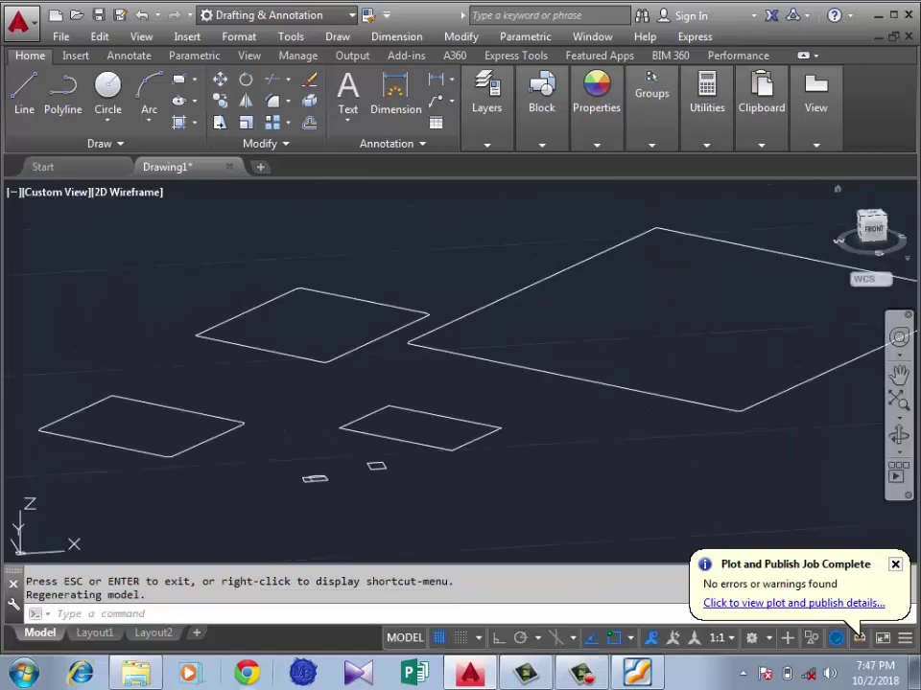
left_click(899, 437)
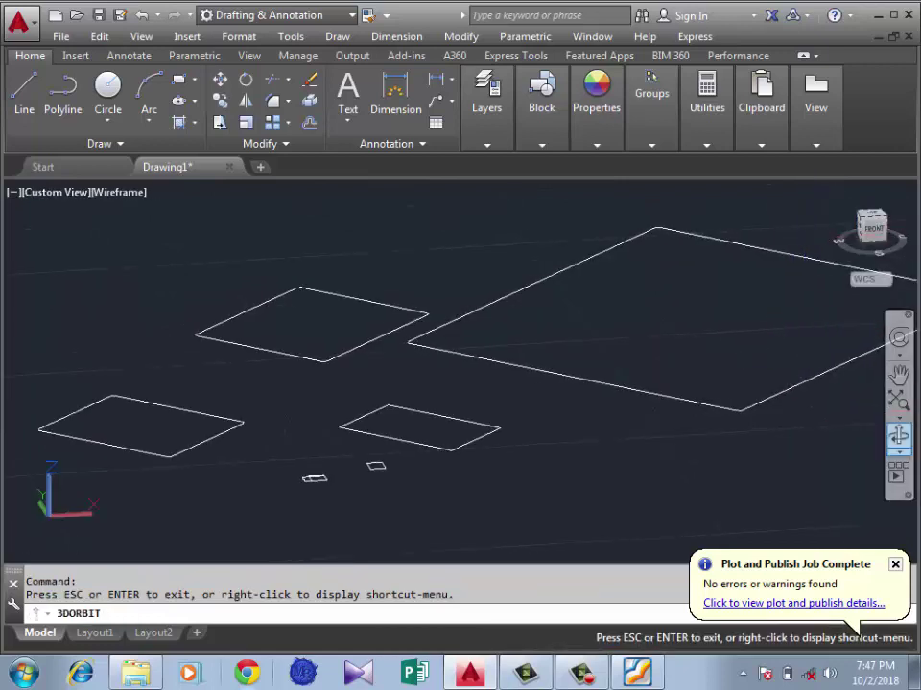
left_click_drag(317, 498, 313, 469)
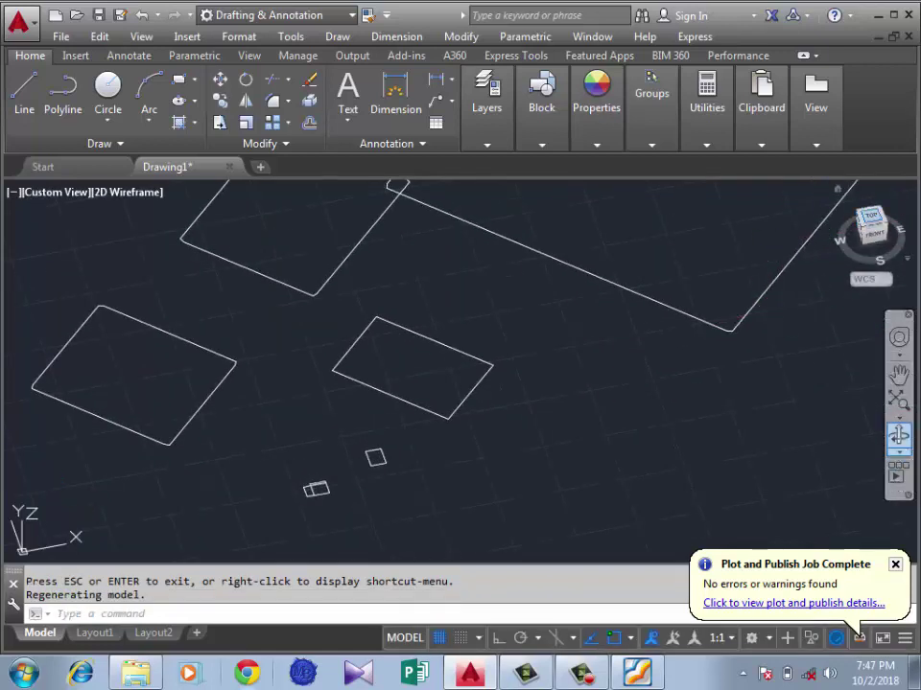
key("Escape")
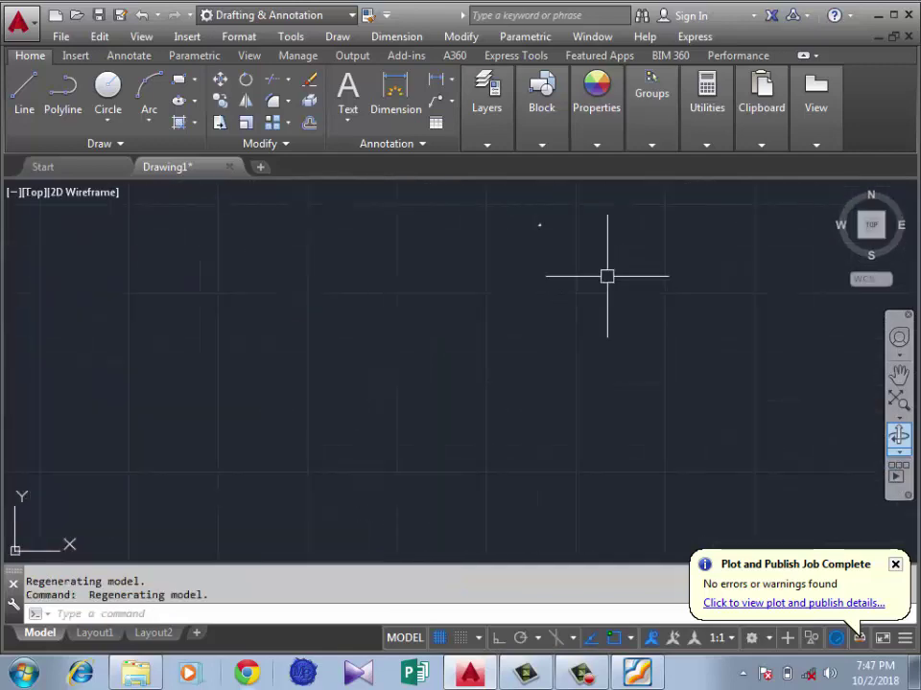
- Start a new rectangle keeping chamfer 2 x 5, elevation 50 and 45° rotation
scroll(426, 287, "up", 5)
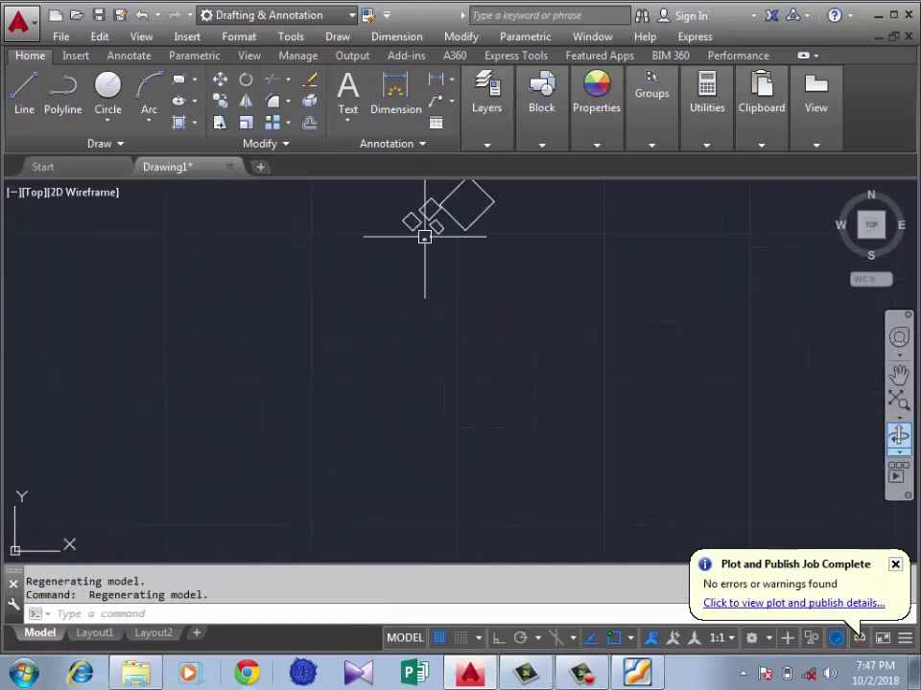
scroll(443, 383, "down", 3)
scroll(418, 299, "up", 5)
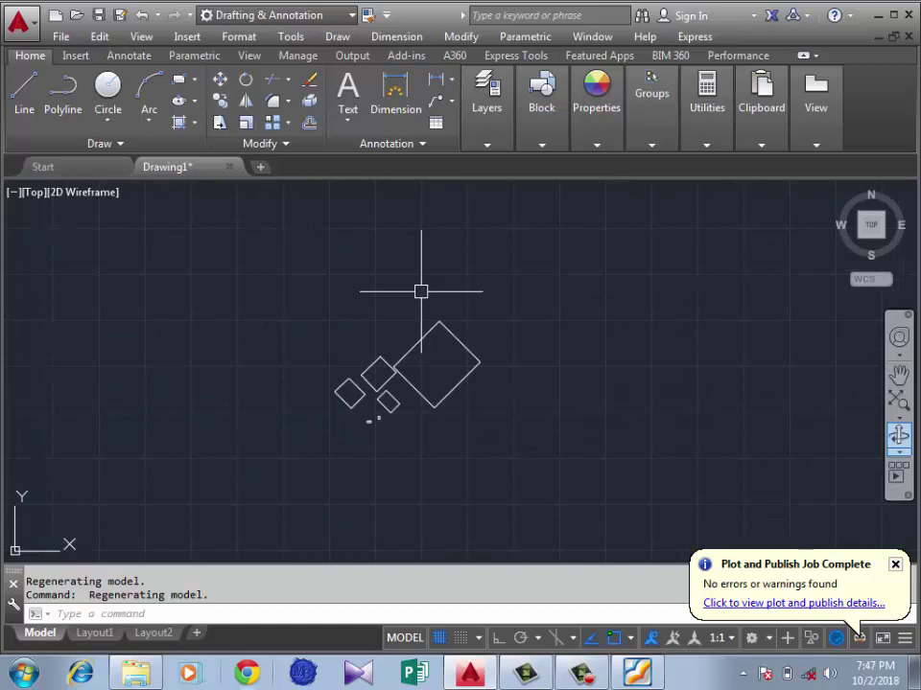
type("rec")
key("Return")
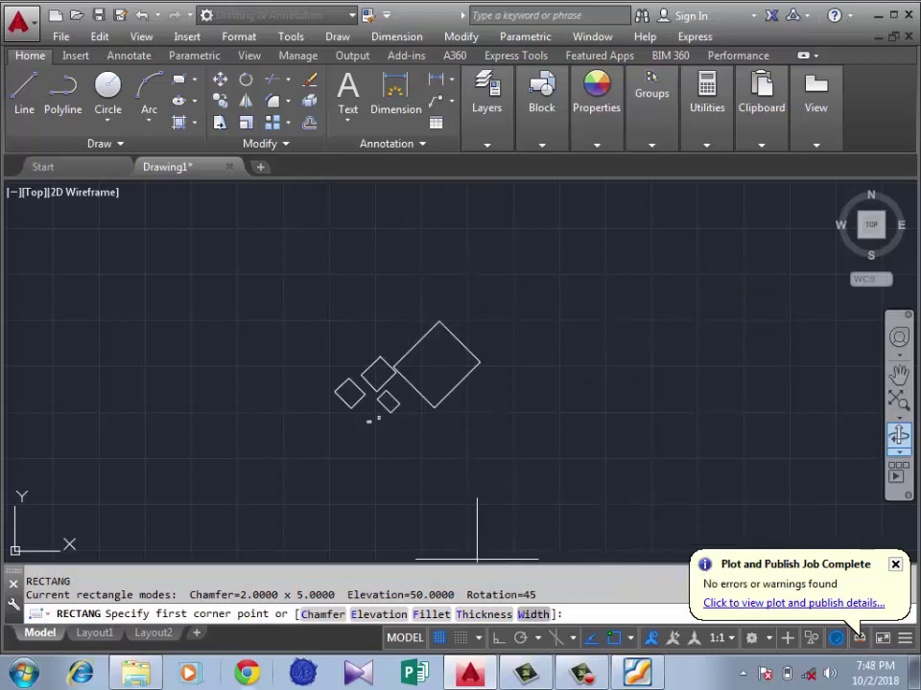
- Draw a large diamond with line width 5 to the right of the others
left_click(533, 614)
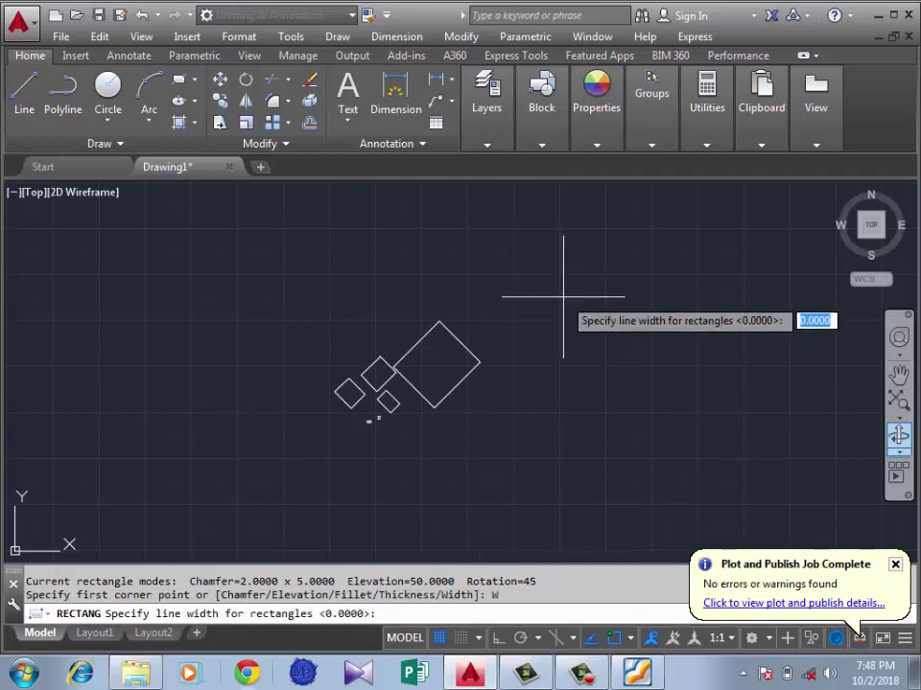
type("5")
key("Return")
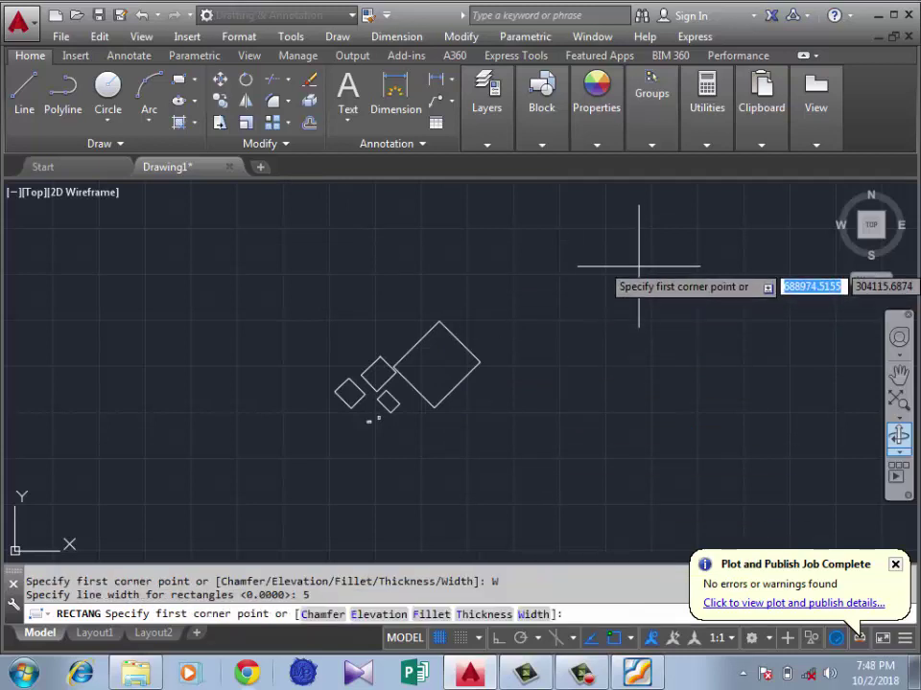
left_click(637, 259)
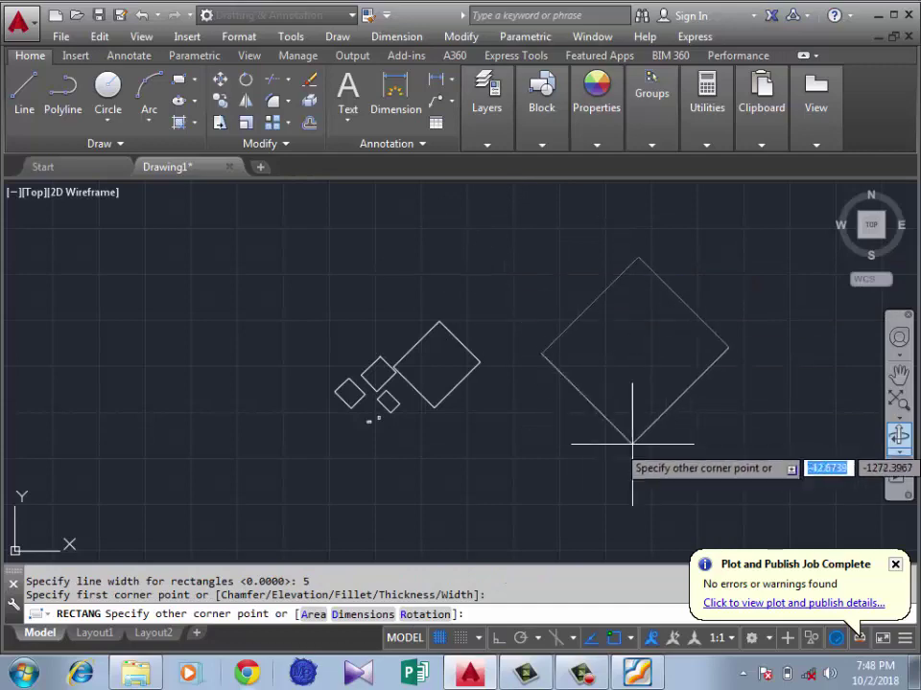
left_click(674, 435)
- Zoom around the drawing and repeat the rectangle command
scroll(531, 366, "down", 2)
scroll(595, 384, "up", 5)
scroll(489, 405, "up", 2)
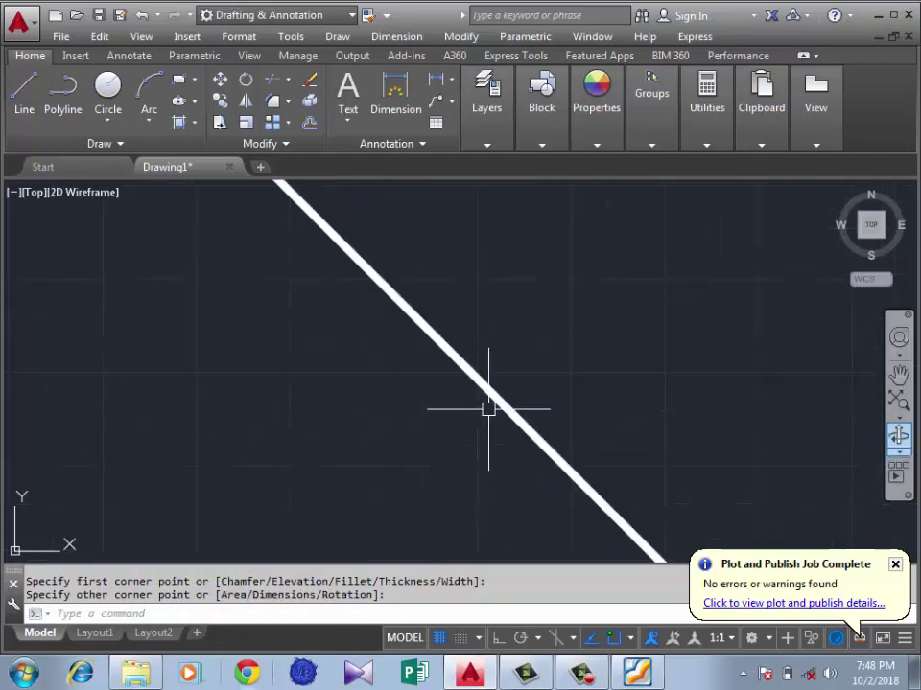
scroll(489, 404, "up", 2)
scroll(534, 390, "down", 10)
scroll(486, 332, "up", 1)
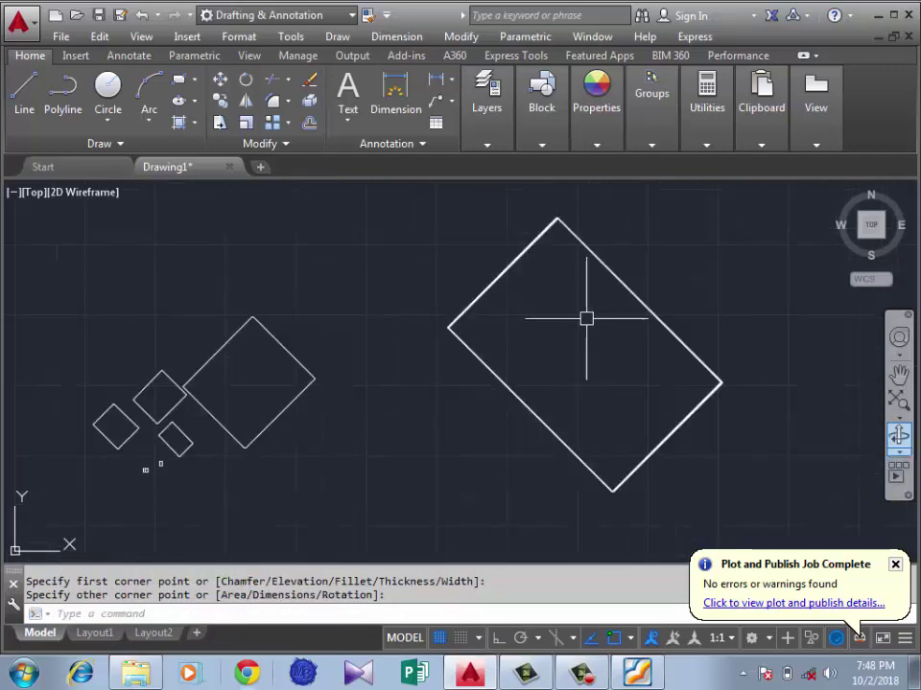
scroll(586, 319, "down", 4)
scroll(538, 345, "up", 2)
scroll(557, 374, "up", 1)
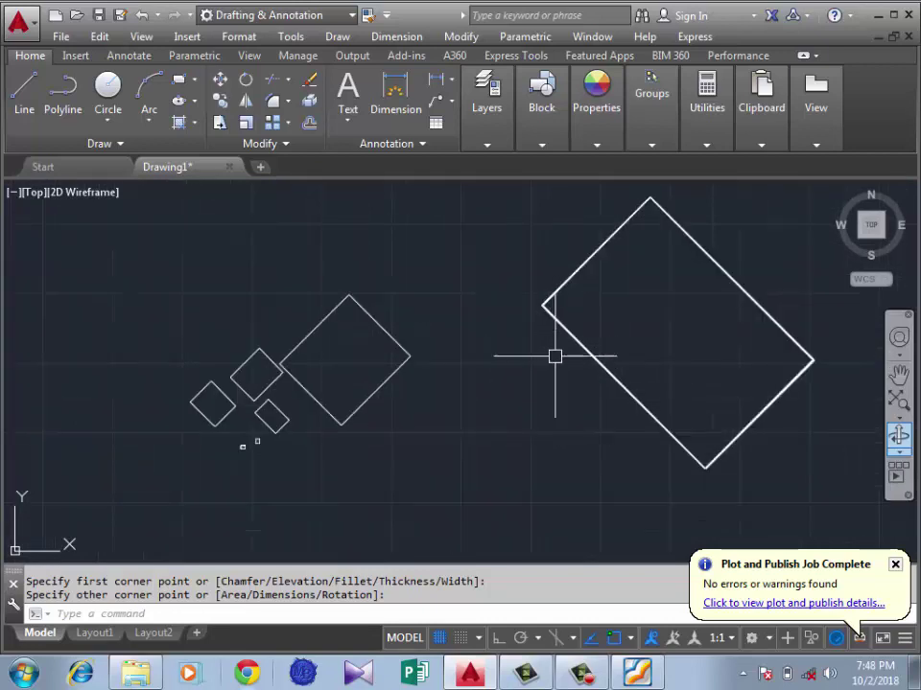
scroll(528, 364, "down", 3)
key("Return")
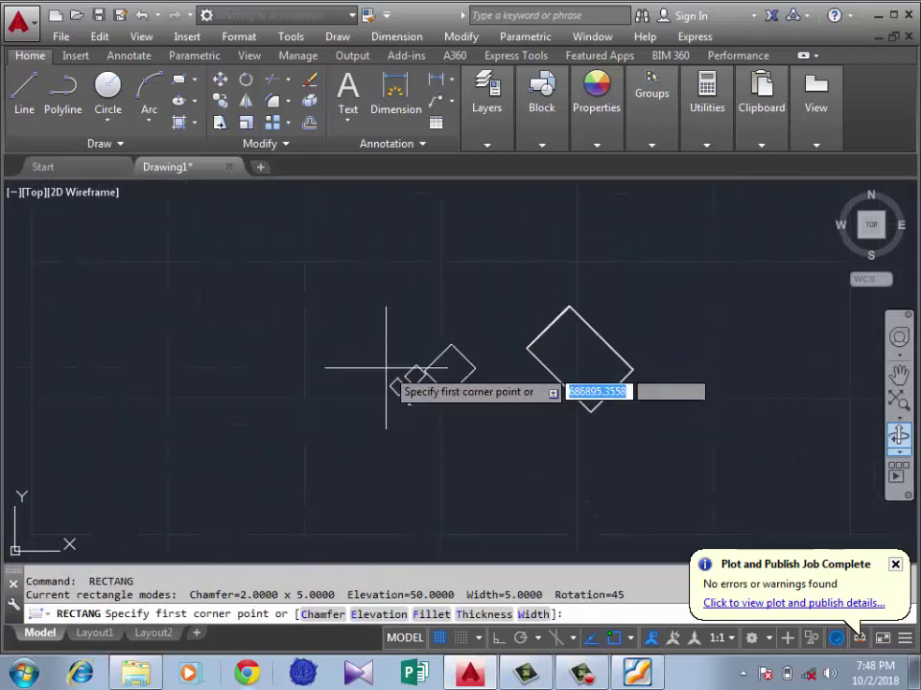
- Zoom in and out to inspect the existing diamonds
scroll(407, 403, "up", 2)
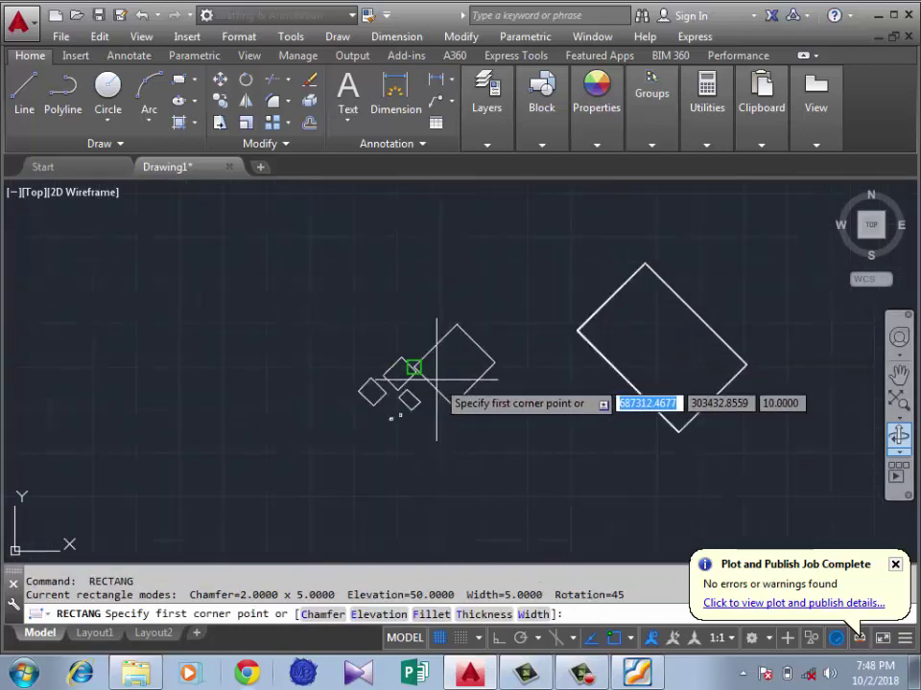
scroll(479, 374, "down", 2)
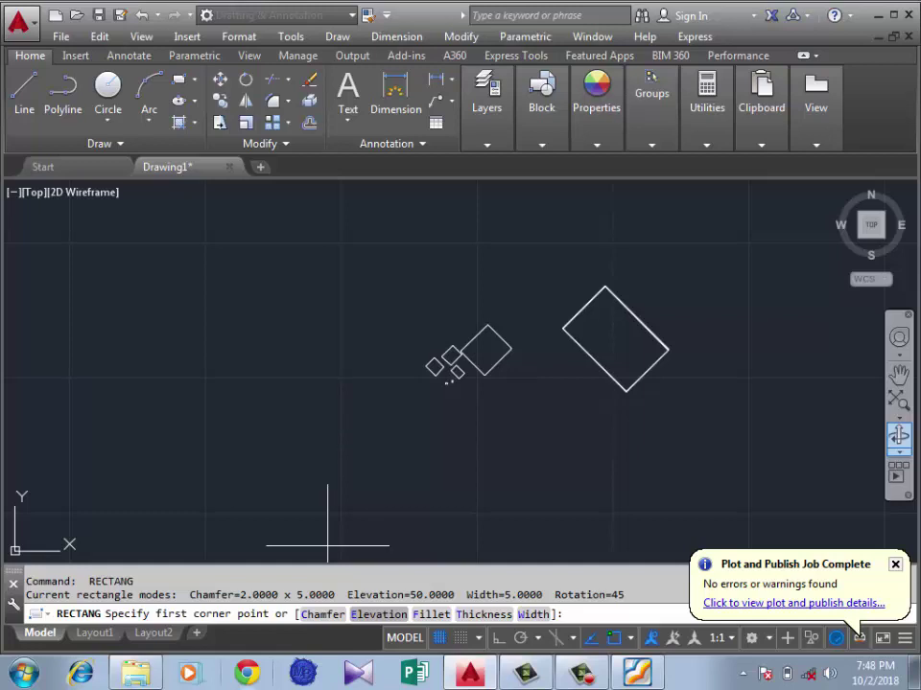
scroll(476, 313, "up", 2)
scroll(477, 335, "up", 4)
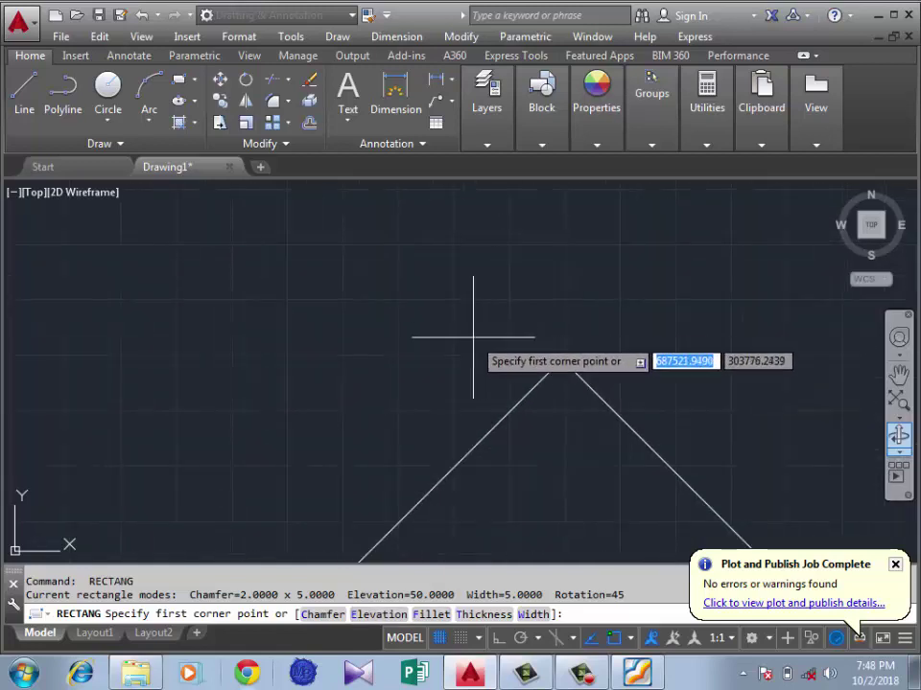
scroll(563, 377, "up", 2)
scroll(547, 271, "up", 5)
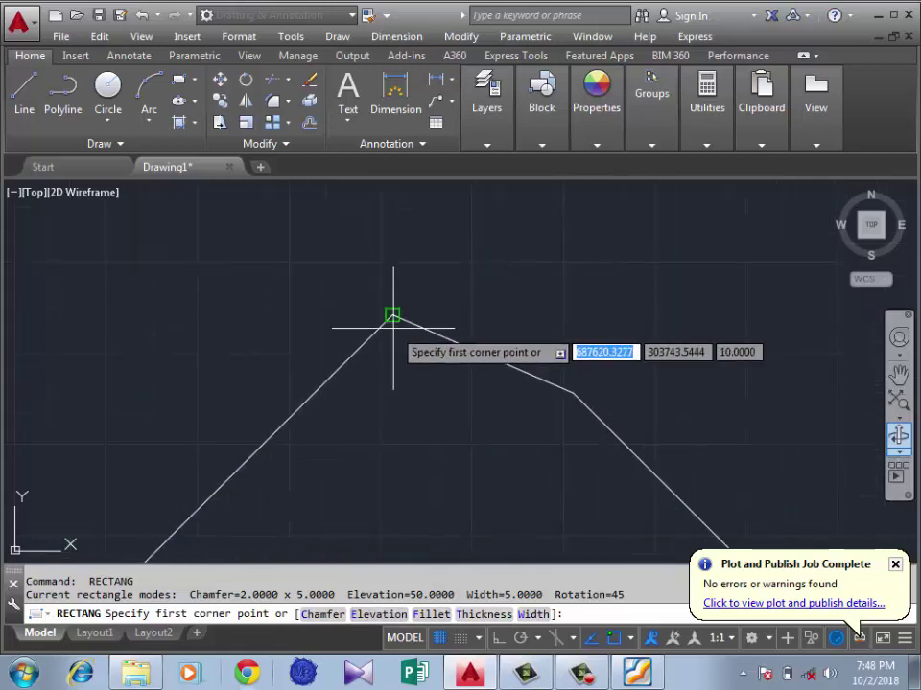
scroll(524, 330, "down", 5)
scroll(538, 291, "down", 3)
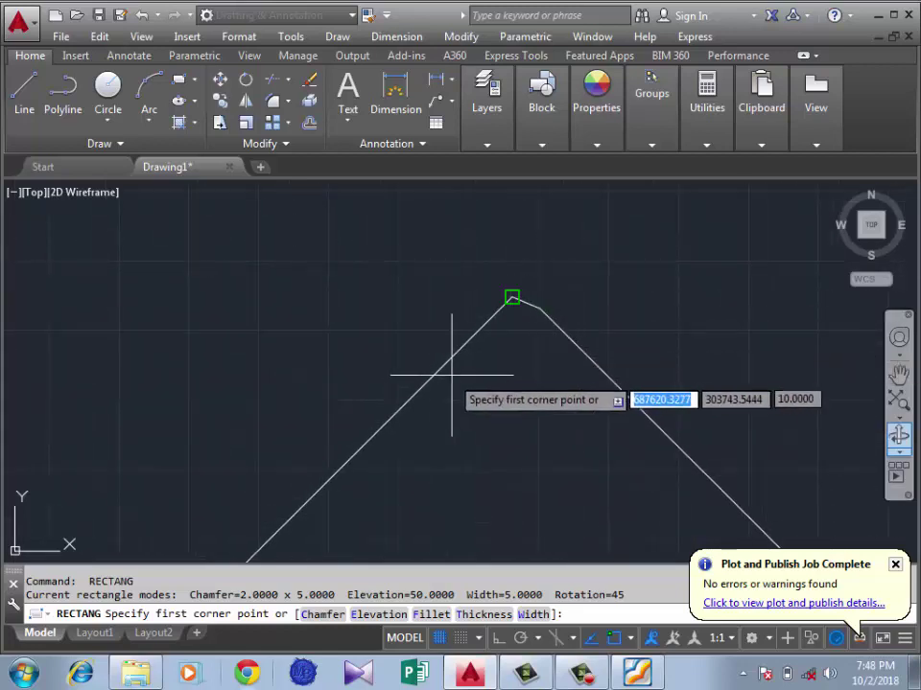
scroll(587, 337, "down", 2)
scroll(557, 251, "down", 3)
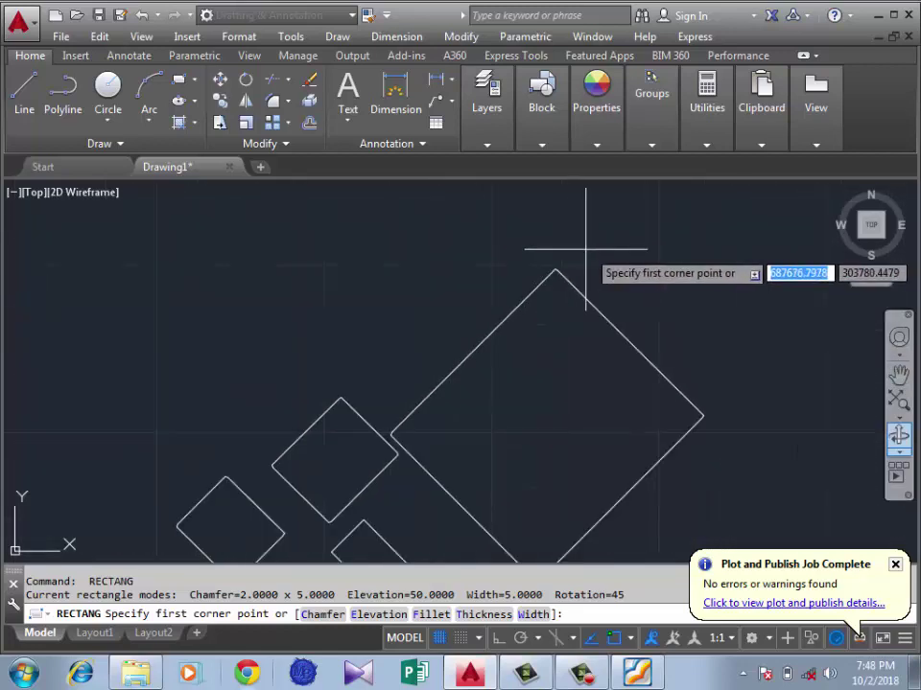
scroll(480, 394, "down", 2)
- Set the rectangle fillet radius to 5
type("F")
key("Return")
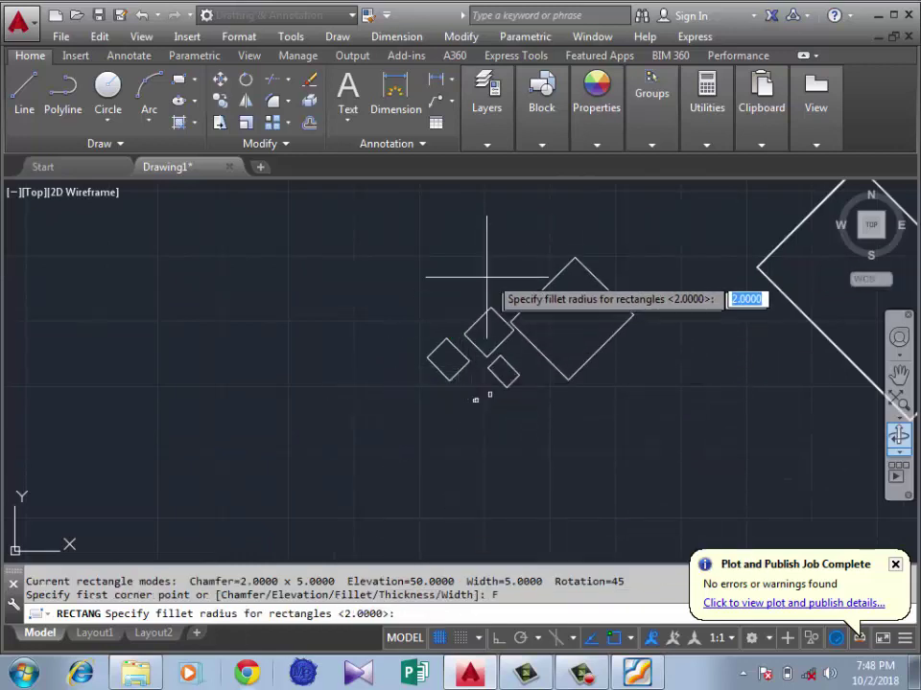
scroll(575, 228, "up", 3)
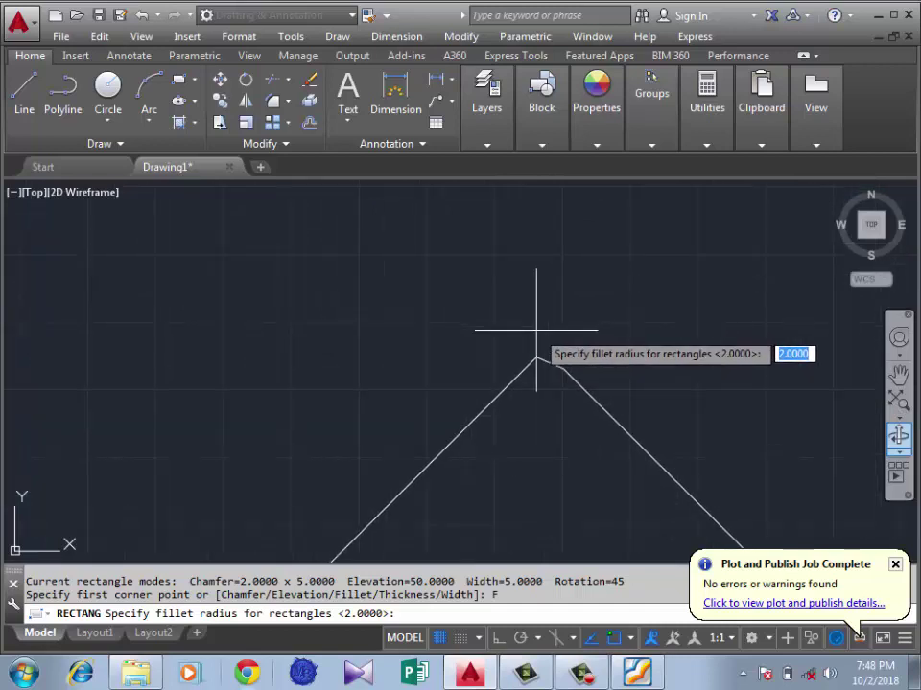
scroll(536, 335, "down", 3)
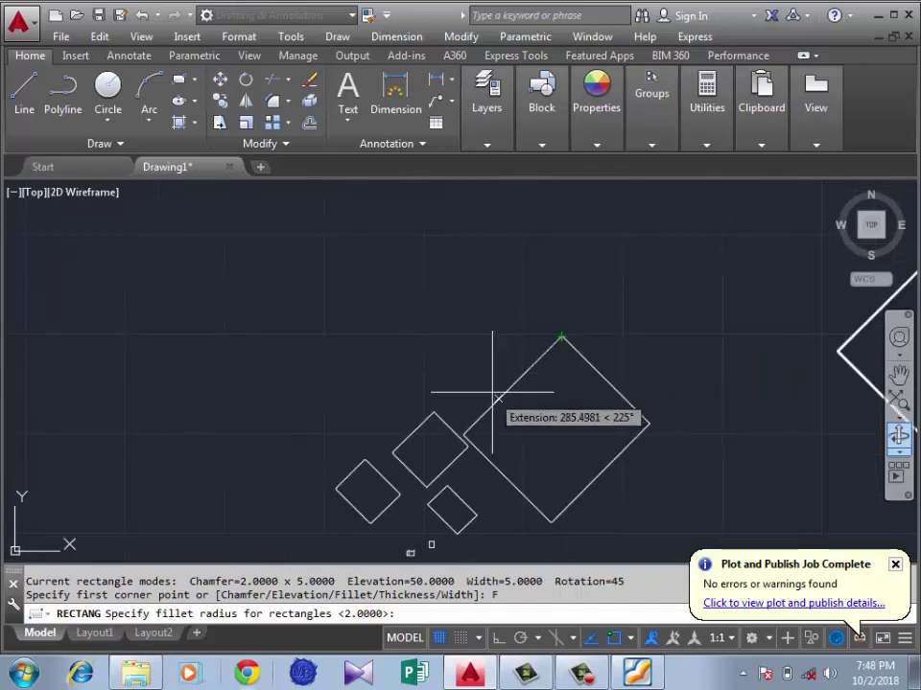
scroll(517, 350, "down", 5)
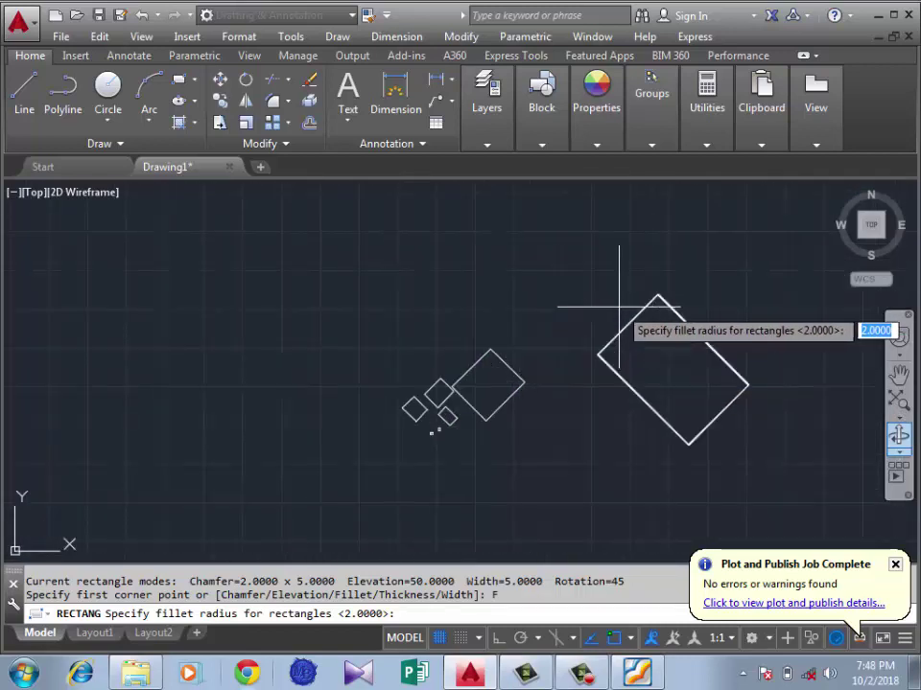
scroll(633, 312, "up", 4)
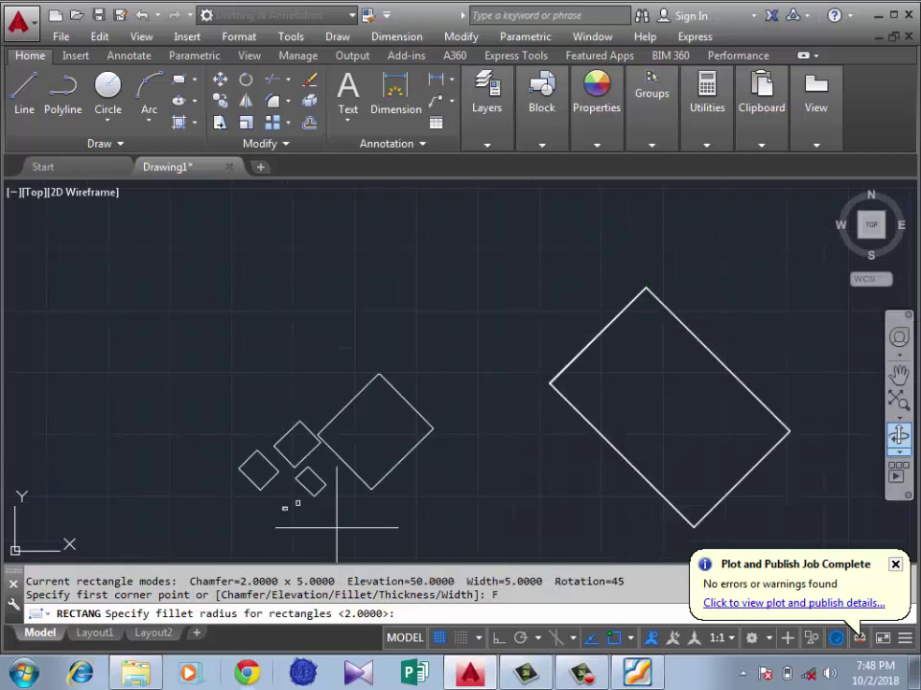
scroll(477, 374, "down", 3)
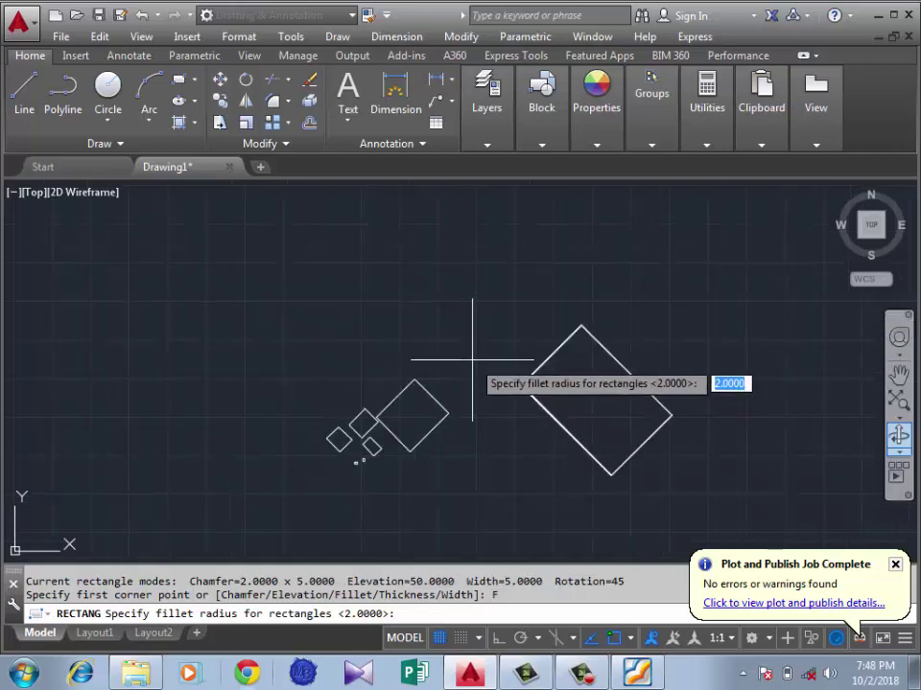
type("5")
key("Return")
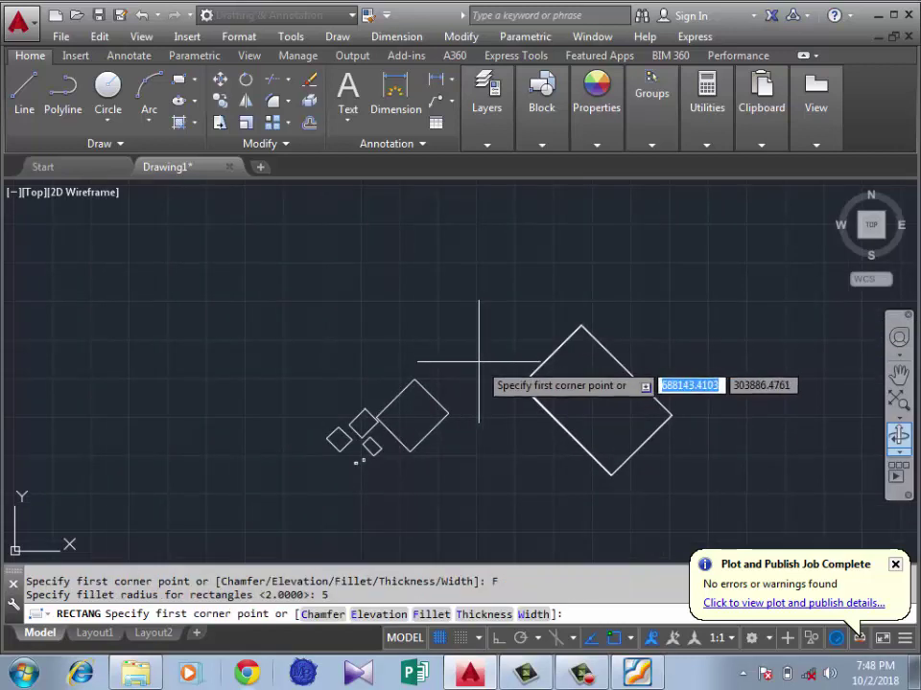
- Draw the radius-5 filleted diamond above the earlier ones and repeat RECTANG
scroll(460, 345, "down", 2)
scroll(460, 355, "up", 2)
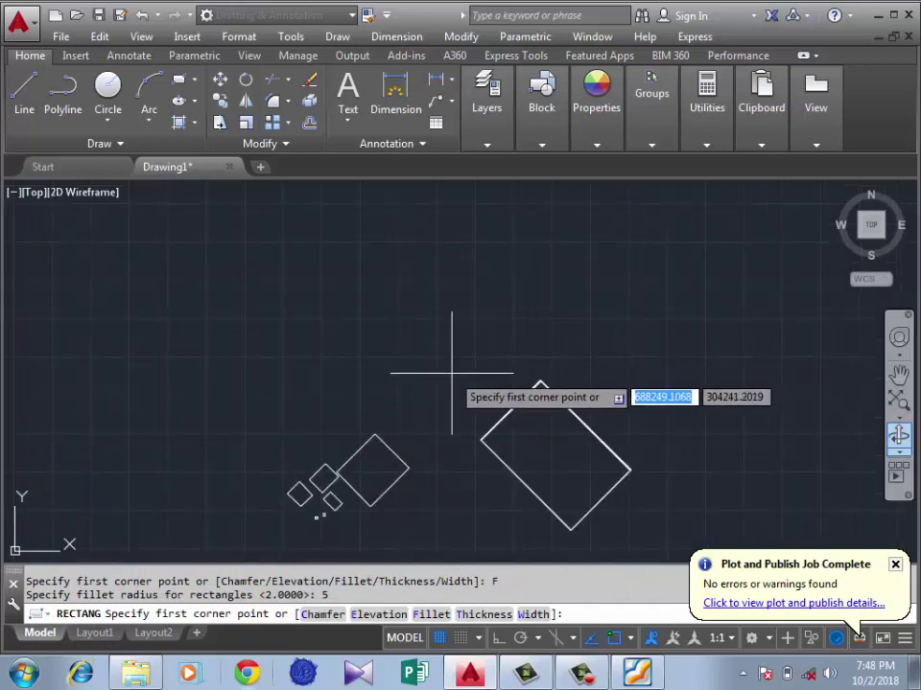
left_click(452, 361)
left_click(368, 361)
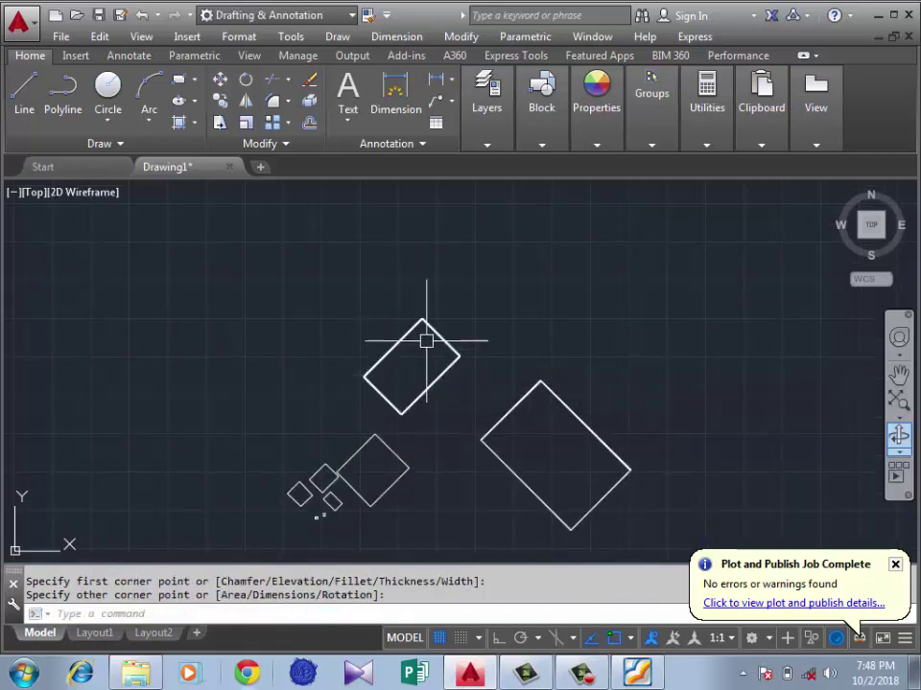
scroll(393, 255, "up", 5)
scroll(392, 259, "up", 2)
scroll(374, 326, "up", 2)
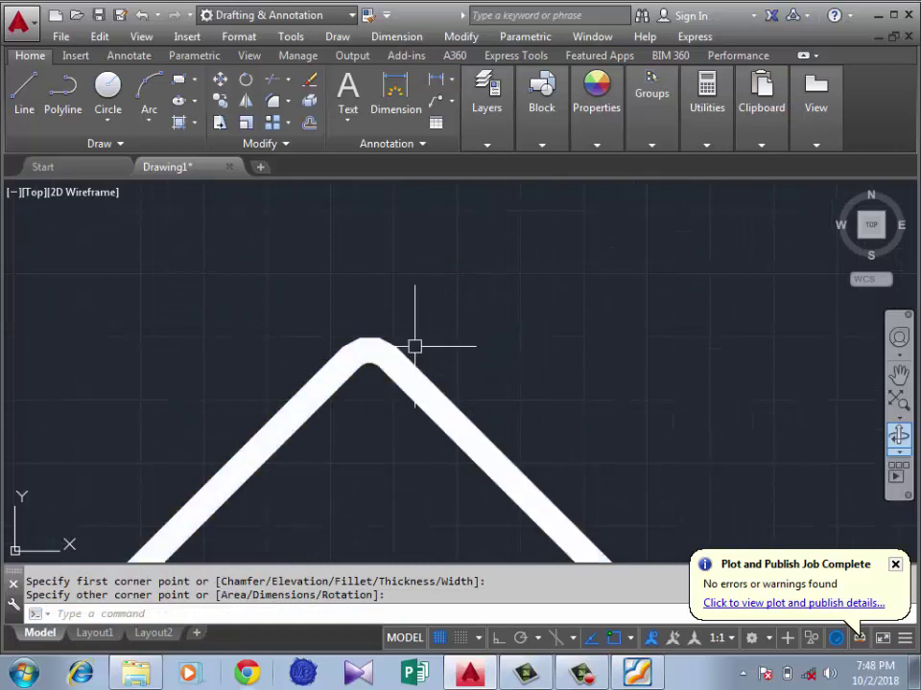
scroll(444, 304, "down", 3)
scroll(473, 283, "down", 2)
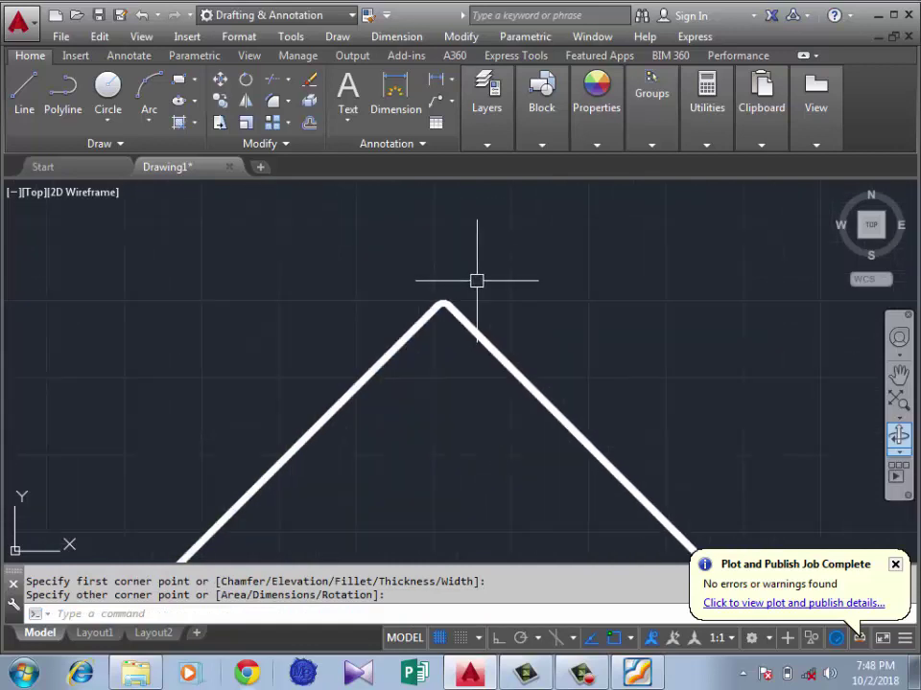
key("Return")
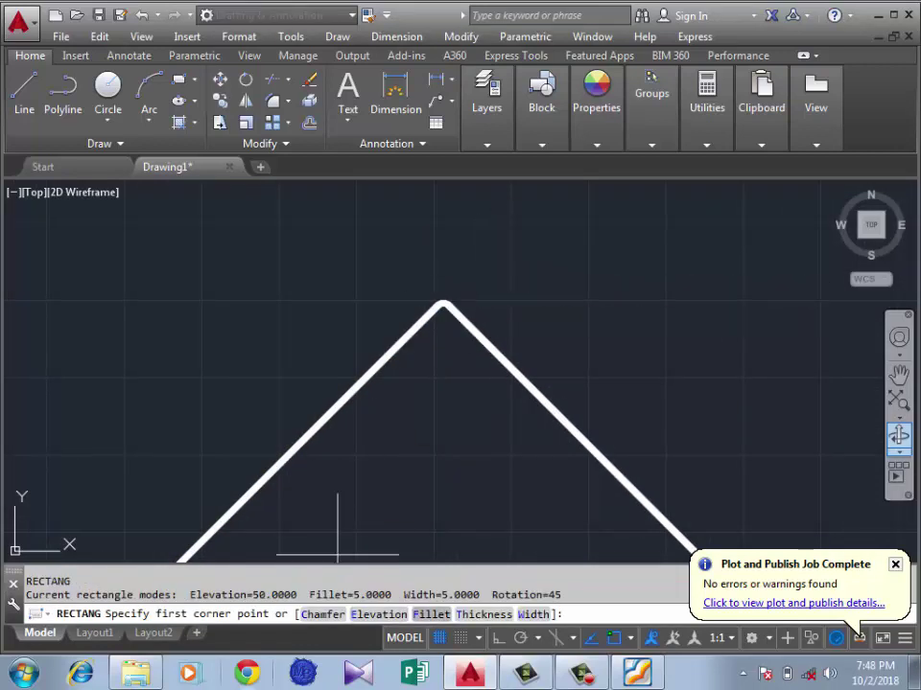
- Draw another diamond with corners filleted at radius 20 near the top
type("F")
key("Return")
type("20")
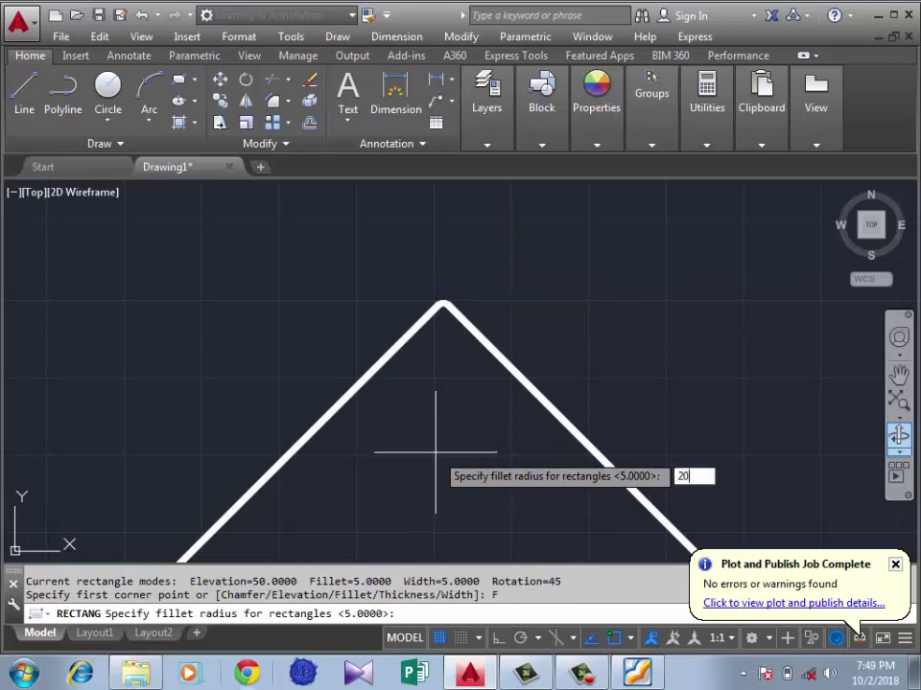
key("Return")
scroll(455, 360, "down", 2)
left_click(534, 317)
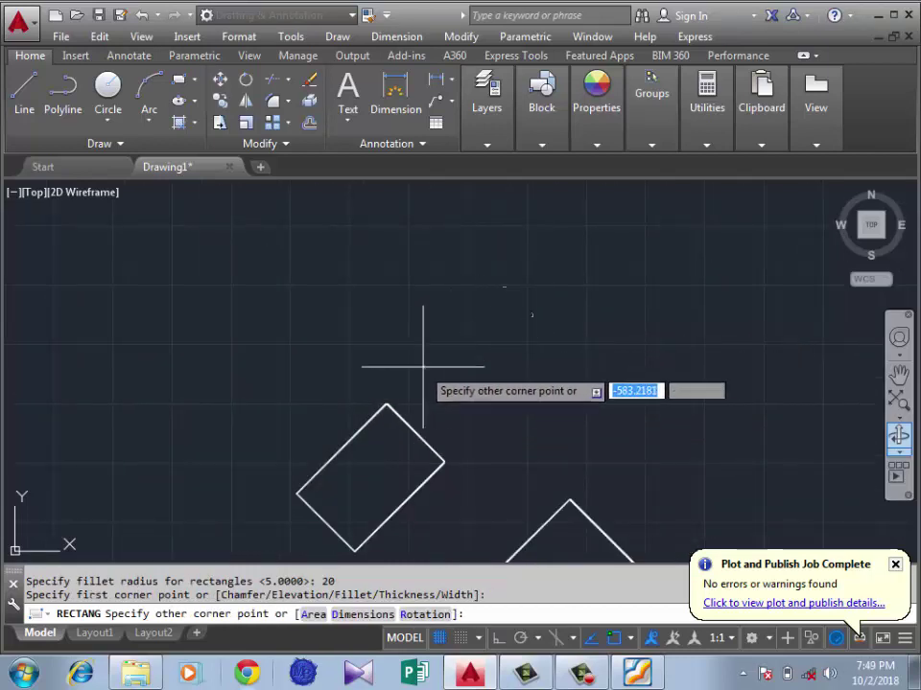
left_click(386, 335)
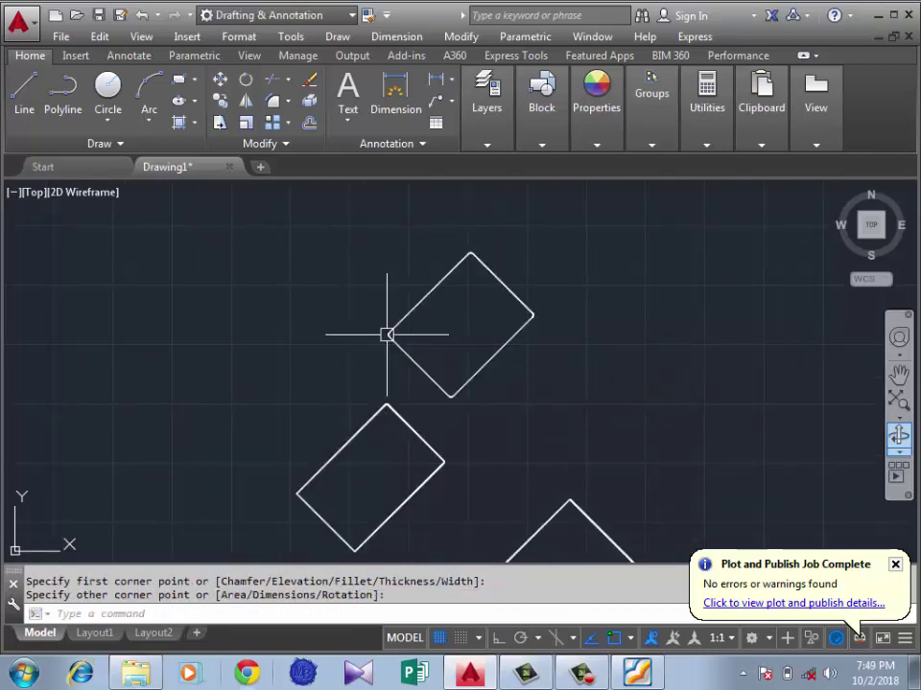
- Zoom out and start another rectangle
scroll(441, 242, "up", 3)
scroll(498, 278, "up", 2)
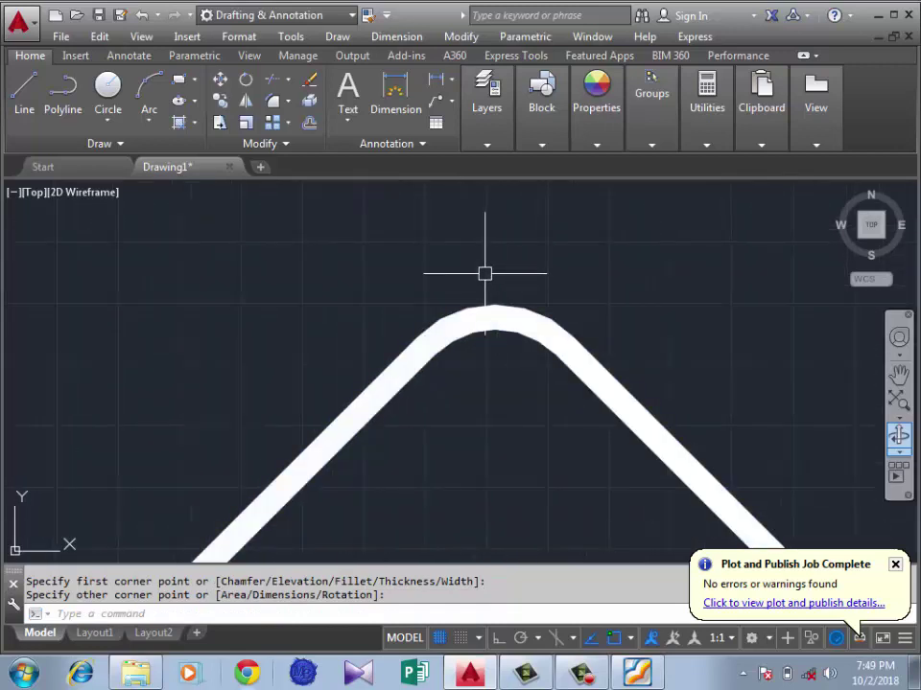
scroll(489, 226, "down", 3)
scroll(461, 268, "down", 2)
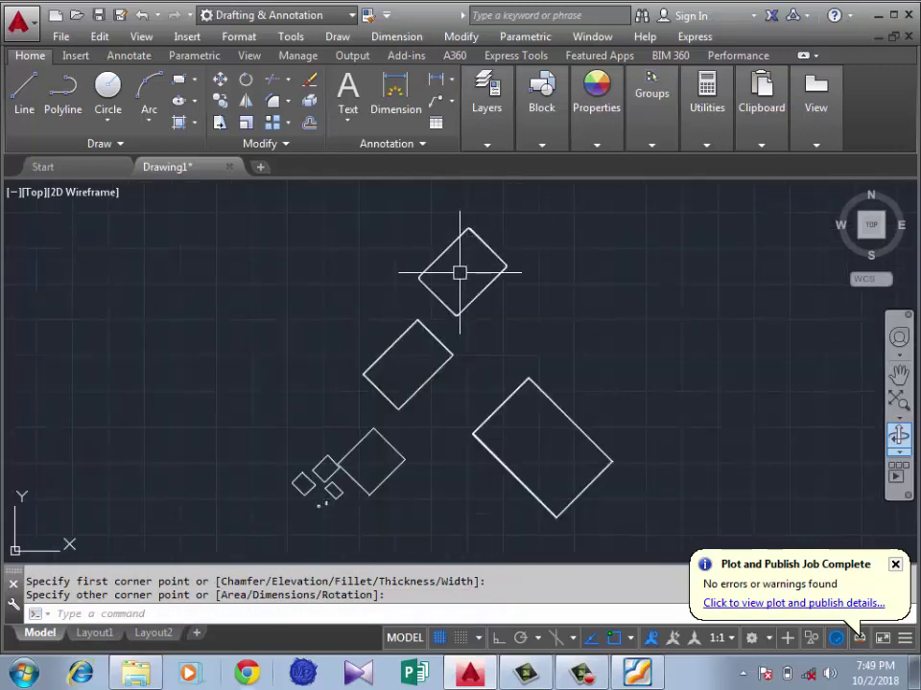
scroll(478, 291, "down", 2)
key("Return")
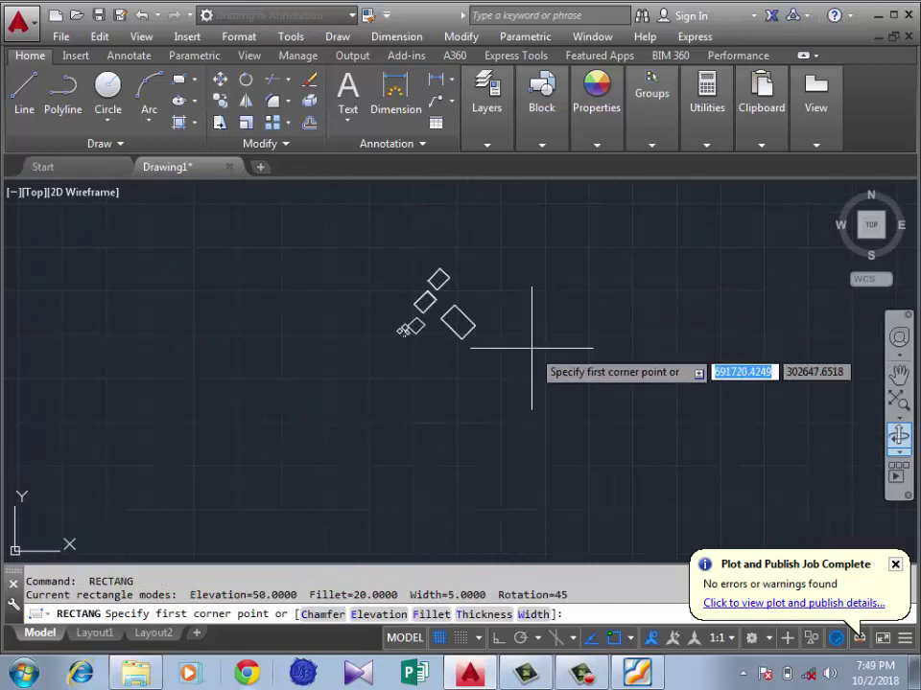
- Draw a large diamond with thickness 20 below and right of the smaller rectangles
type("T")
key("Return")
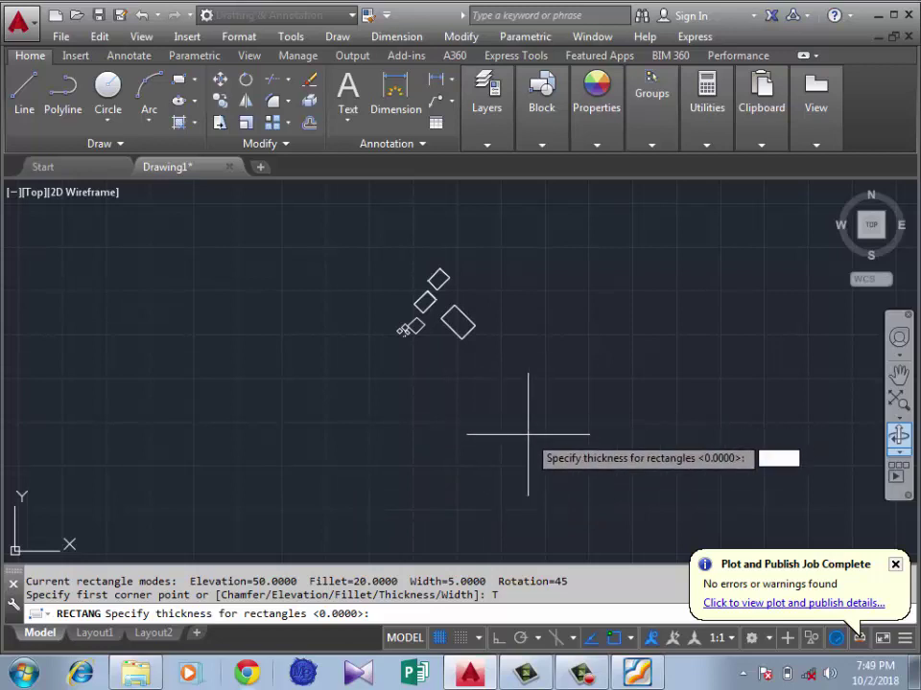
type("20")
key("Return")
left_click(586, 400)
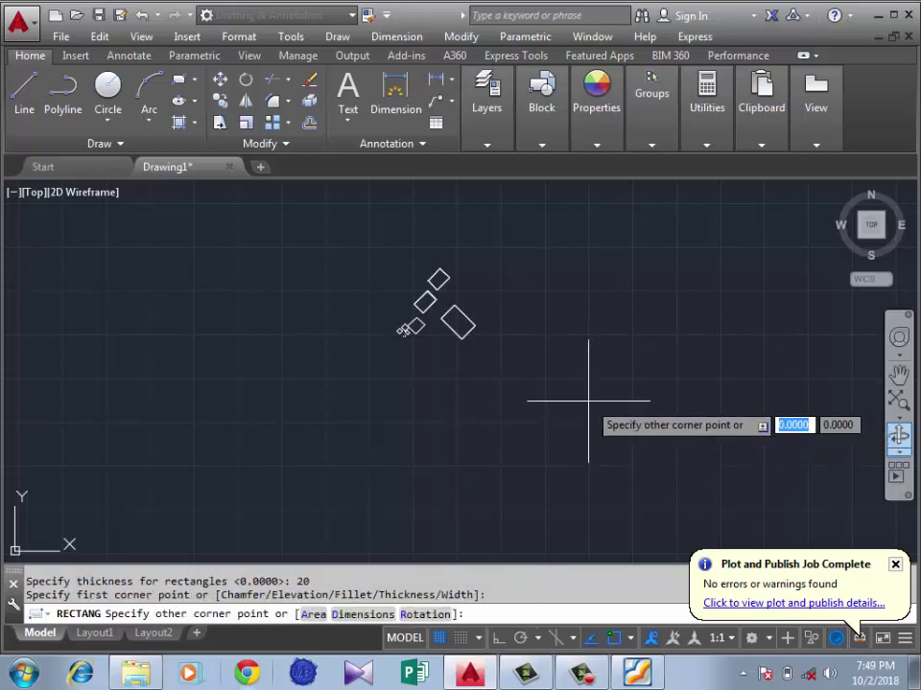
left_click(471, 391)
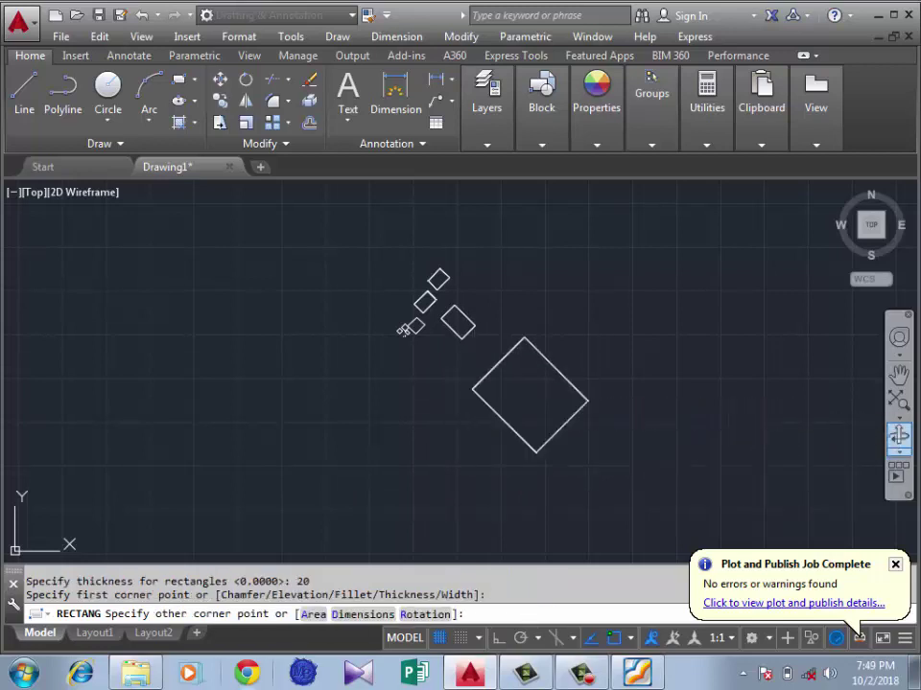
- Orbit and zoom to a tilted 3D view of the rectangles
middle_click_drag(403, 330, 406, 333, "shift")
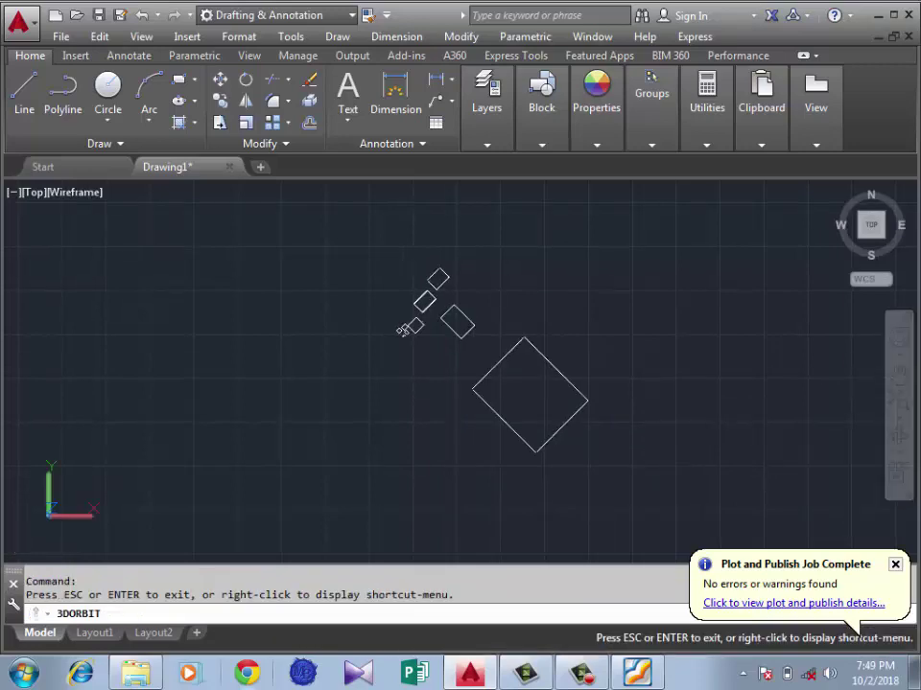
scroll(402, 331, "up", 2)
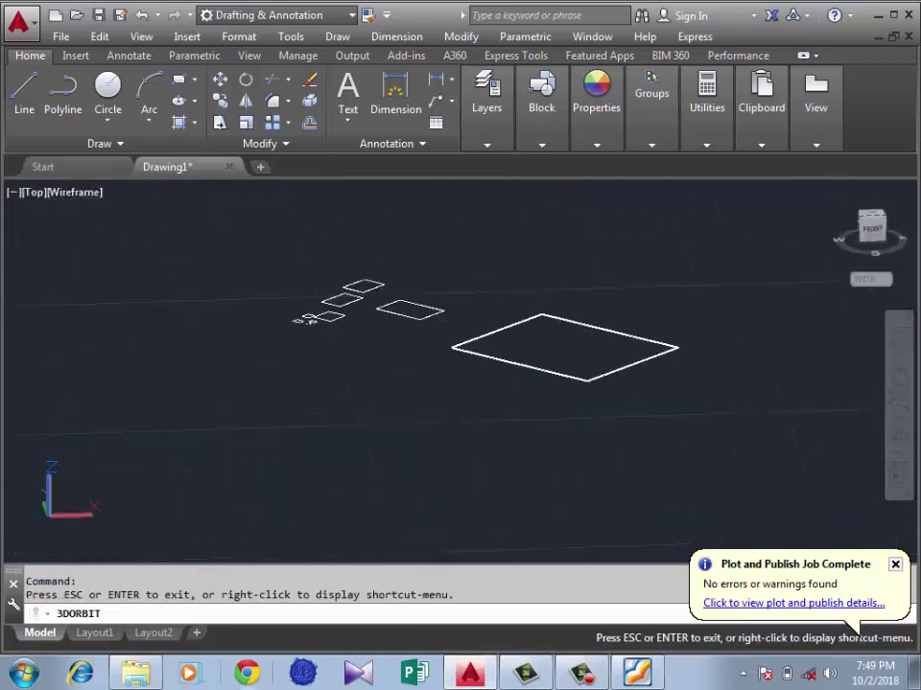
scroll(402, 345, "up", 3)
scroll(402, 369, "up", 3)
scroll(403, 385, "up", 2)
left_click_drag(403, 385, 523, 250)
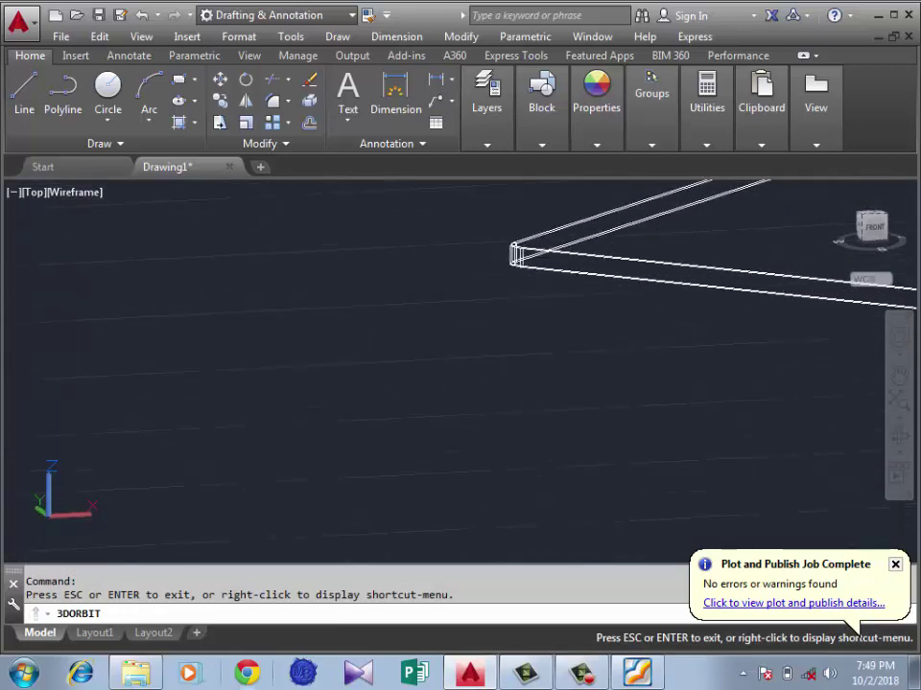
scroll(522, 250, "up", 2)
scroll(523, 251, "up", 2)
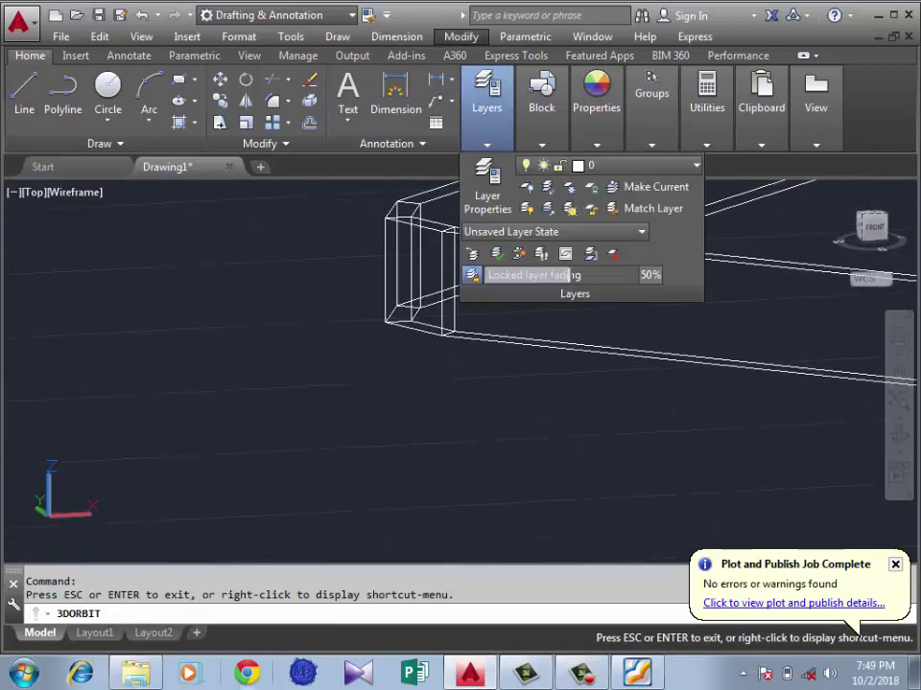
- Apply the Realistic visual style and zoom in on the rectangles
left_click(99, 37)
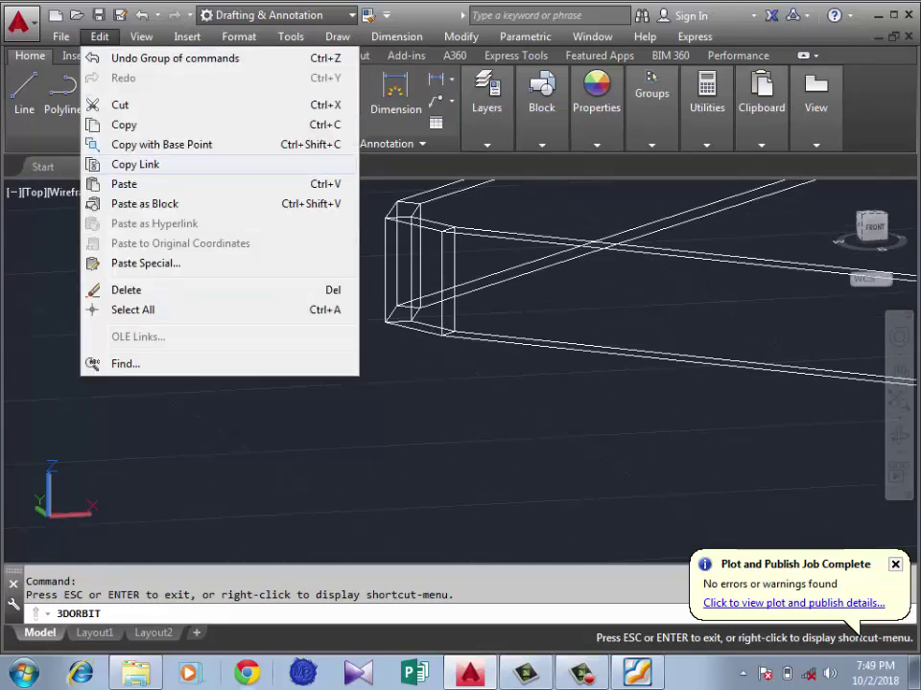
key("Right")
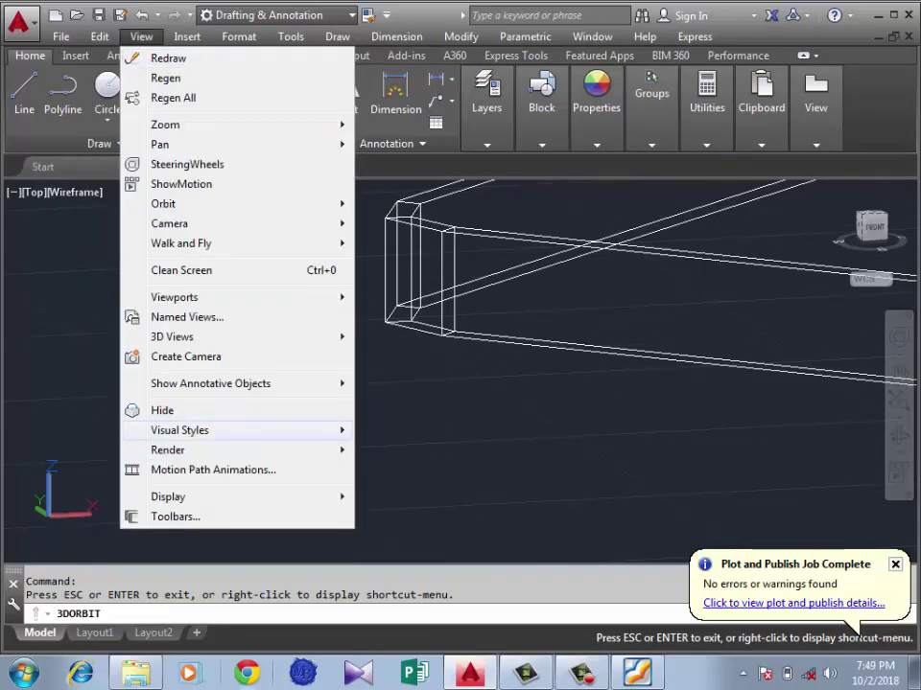
key("Right")
key("Return")
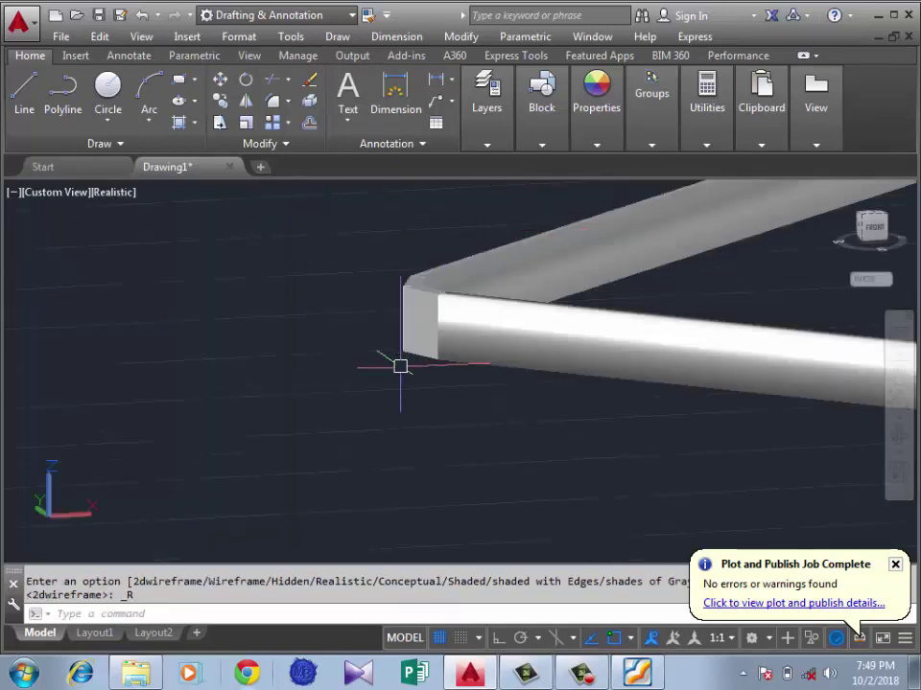
scroll(401, 365, "down", 3)
scroll(446, 352, "up", 2)
scroll(410, 345, "up", 2)
scroll(208, 411, "up", 2)
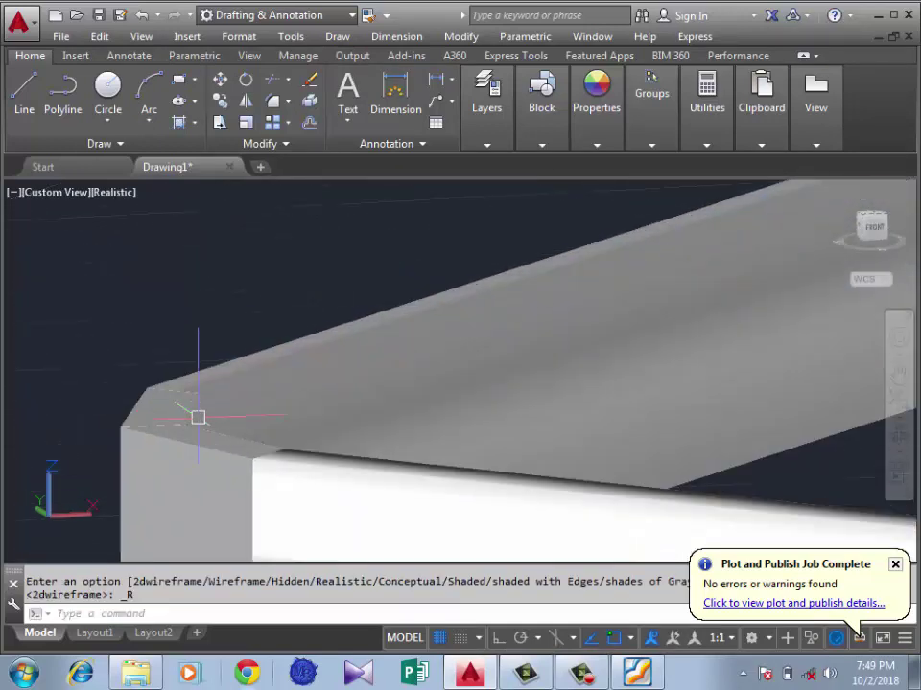
scroll(300, 390, "down", 2)
scroll(261, 241, "down", 2)
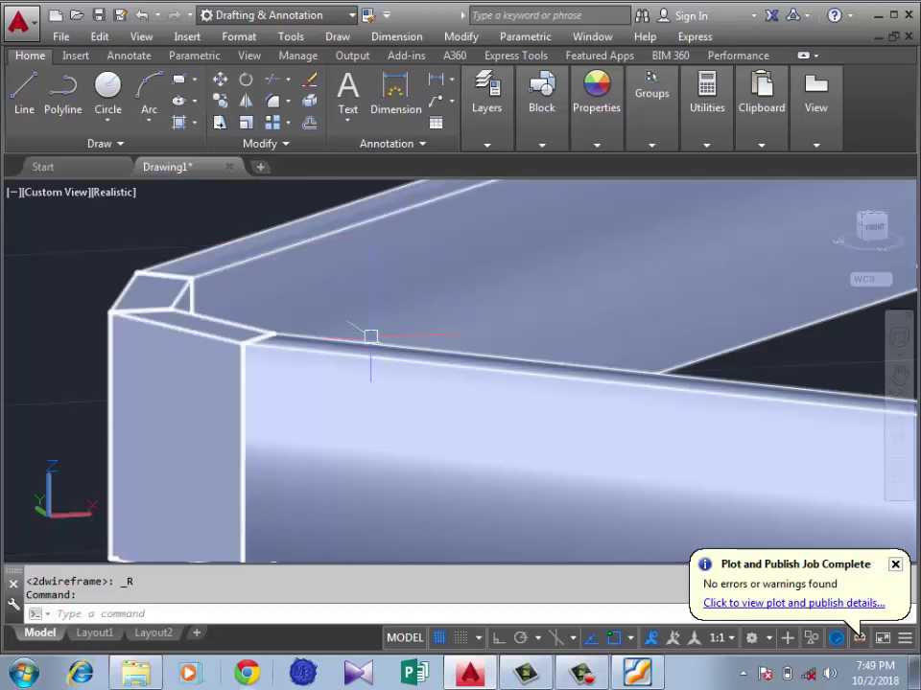
scroll(371, 335, "down", 3)
scroll(308, 321, "down", 4)
scroll(306, 317, "down", 2)
scroll(309, 322, "up", 1)
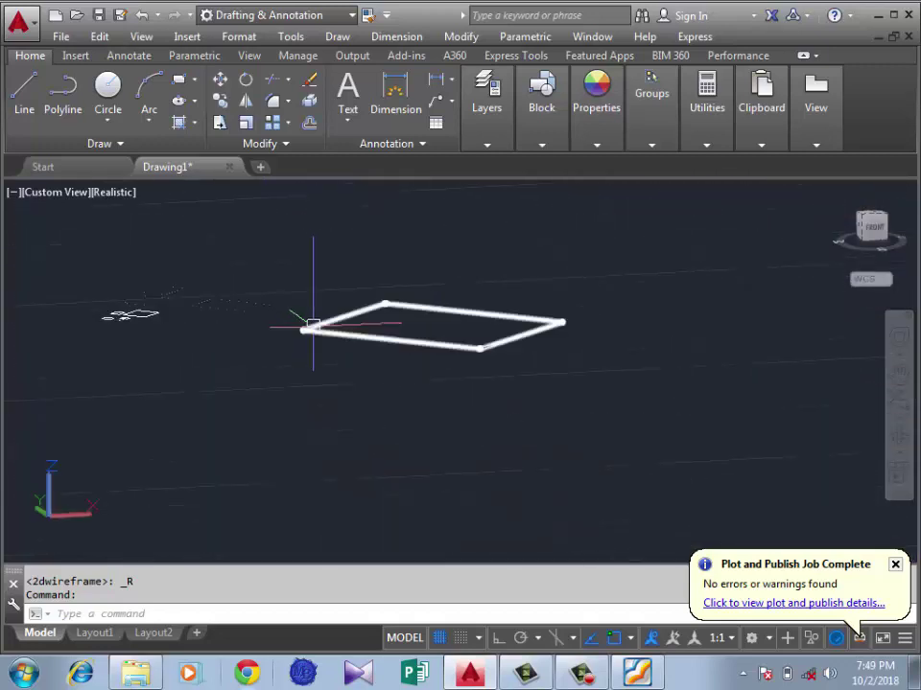
- Pan across the 20-thick beam and zoom to inspect its shaded walls
middle_click_drag(313, 329, 348, 398)
key("Escape")
scroll(361, 360, "up", 3)
scroll(374, 343, "up", 3)
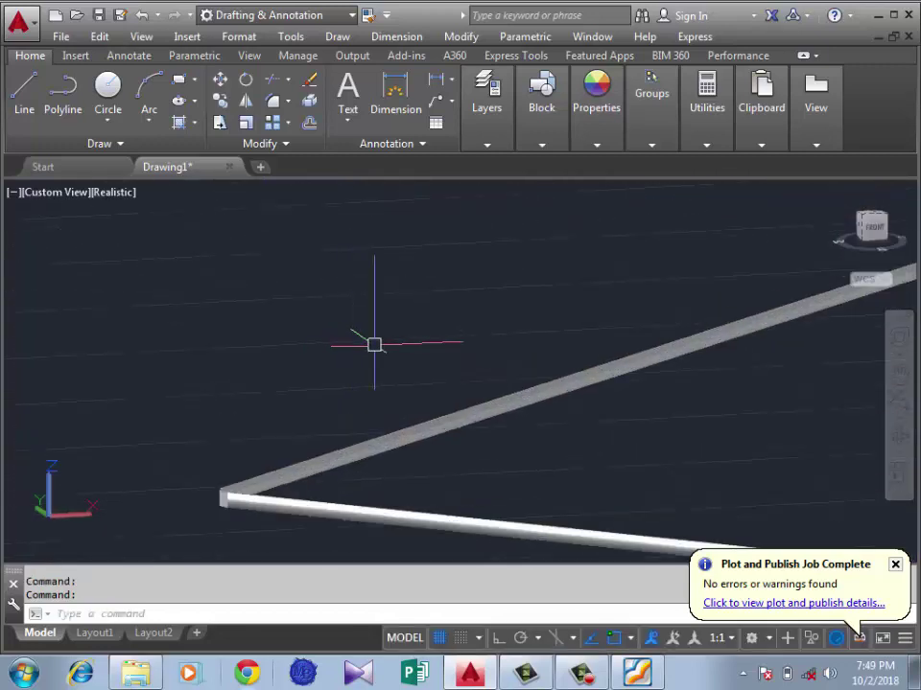
scroll(428, 435, "down", 6)
- Erase the window-selected rectangles and return to the Top view
left_click(567, 346)
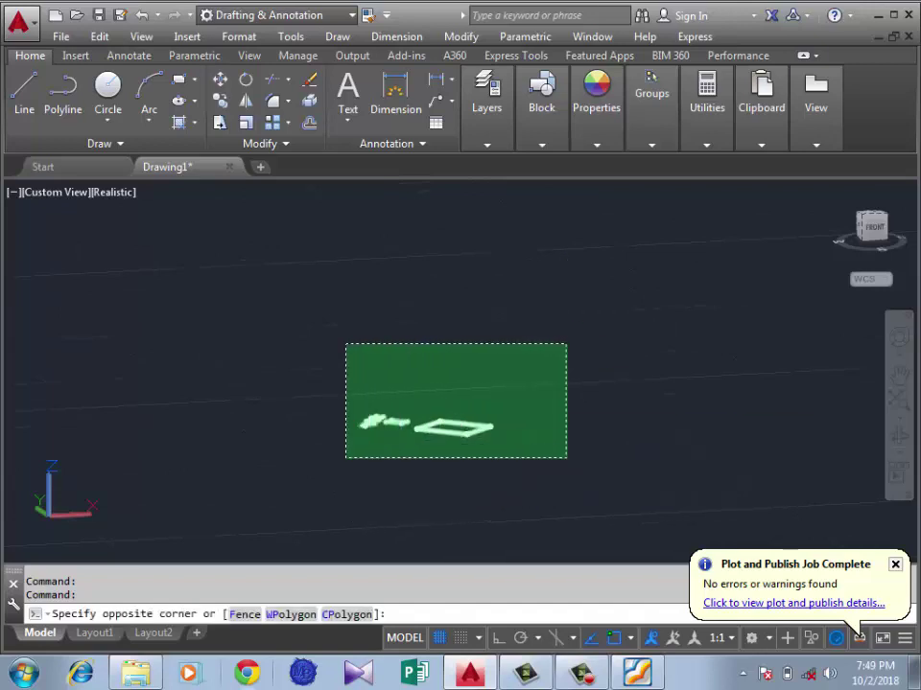
left_click(346, 446)
key("Delete")
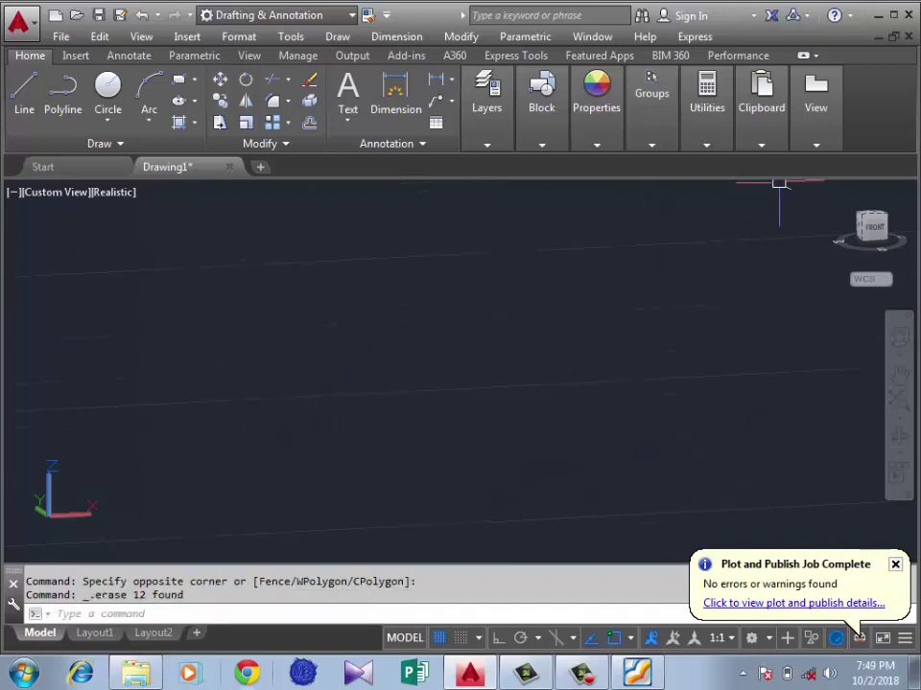
left_click(141, 37)
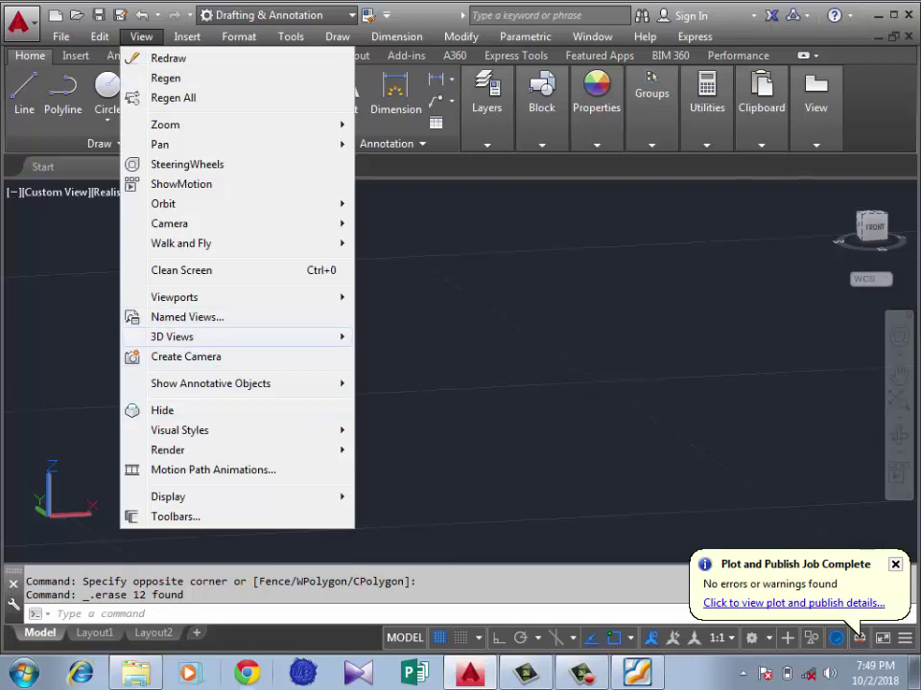
left_click(441, 404)
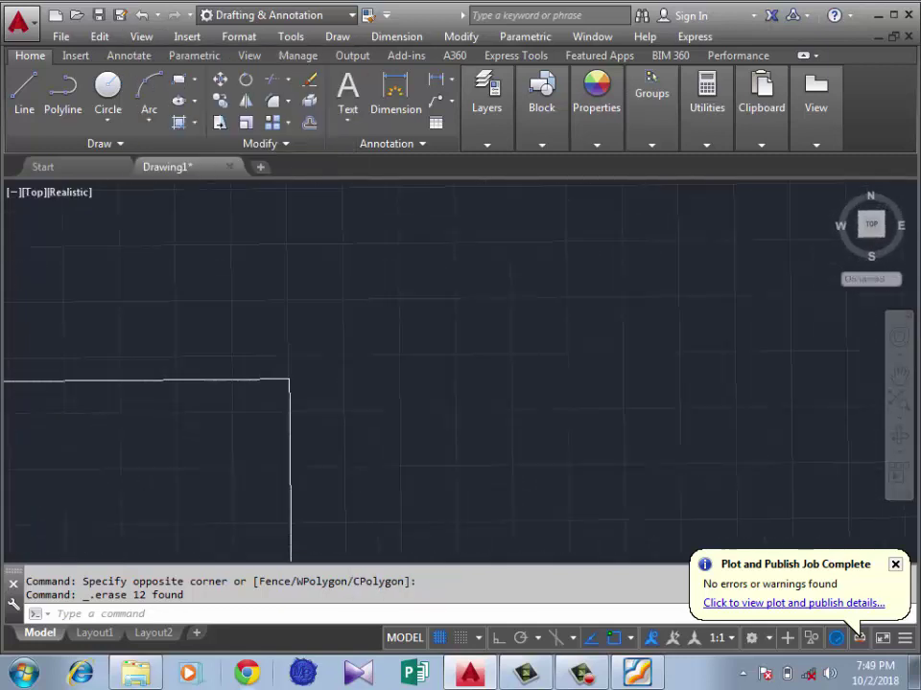
- Delete the leftover rectangle and start a new blank drawing
scroll(334, 410, "up", 3)
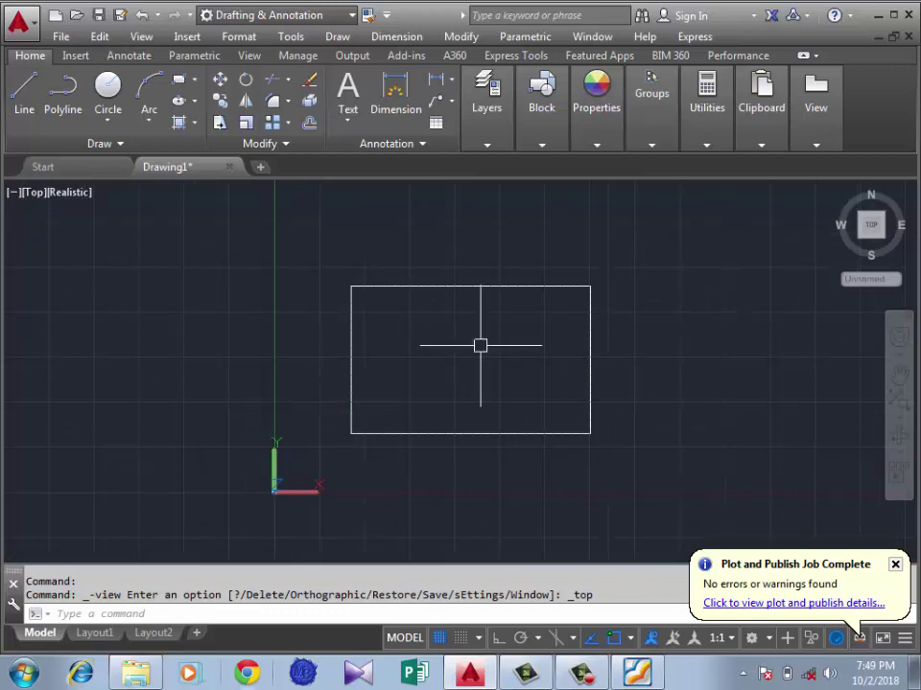
left_click(300, 478)
key("Delete")
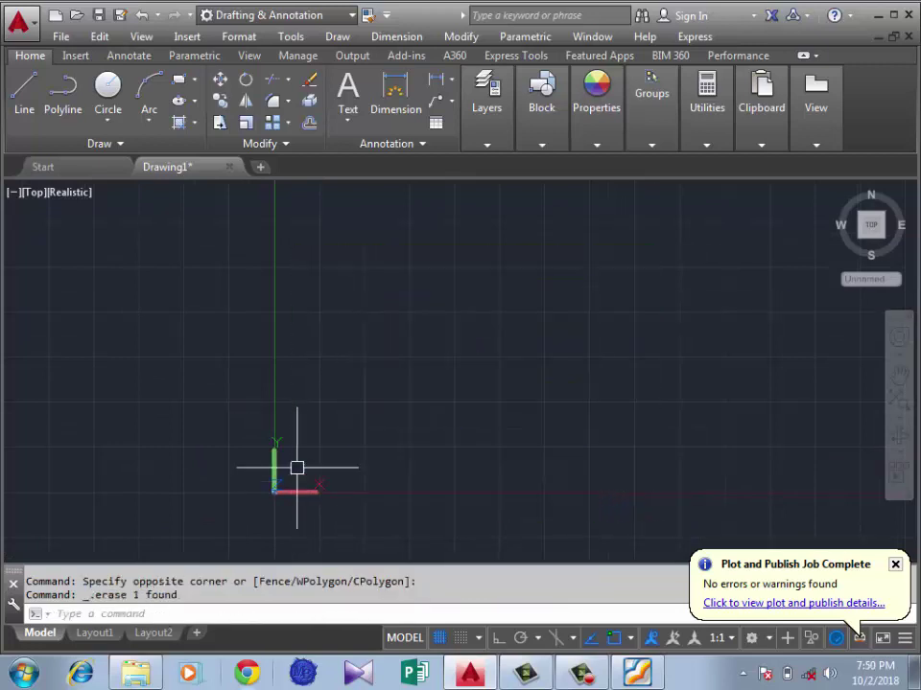
left_click(260, 167)
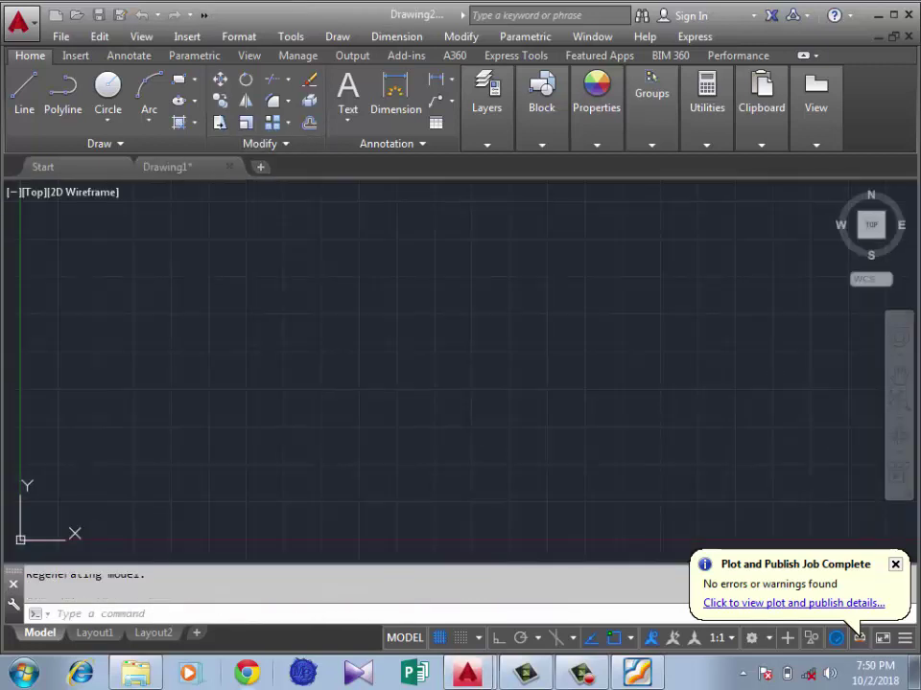
- Close Drawing1 without saving changes
left_click(167, 167)
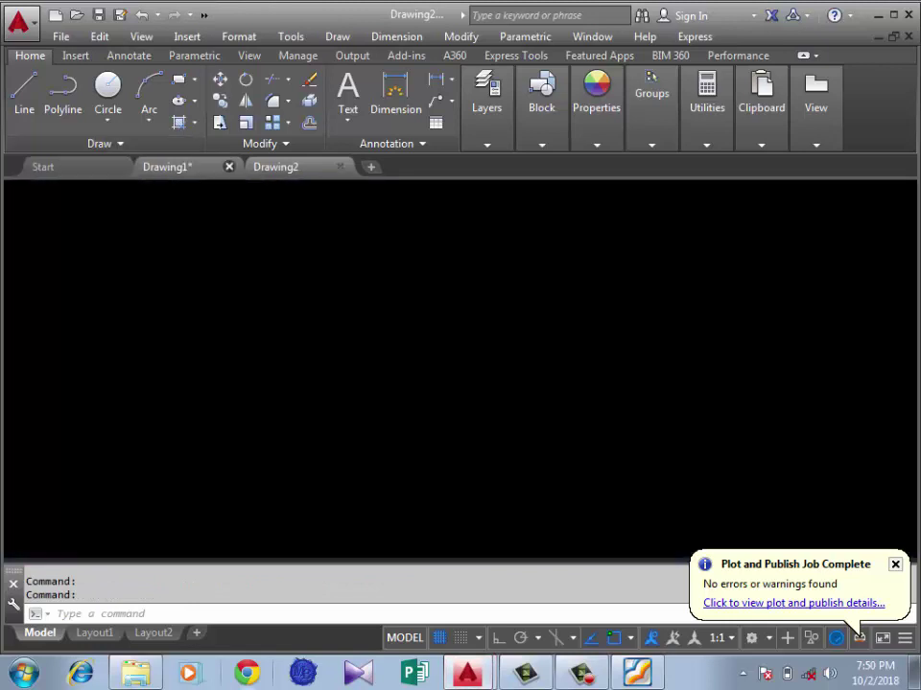
left_click(228, 167)
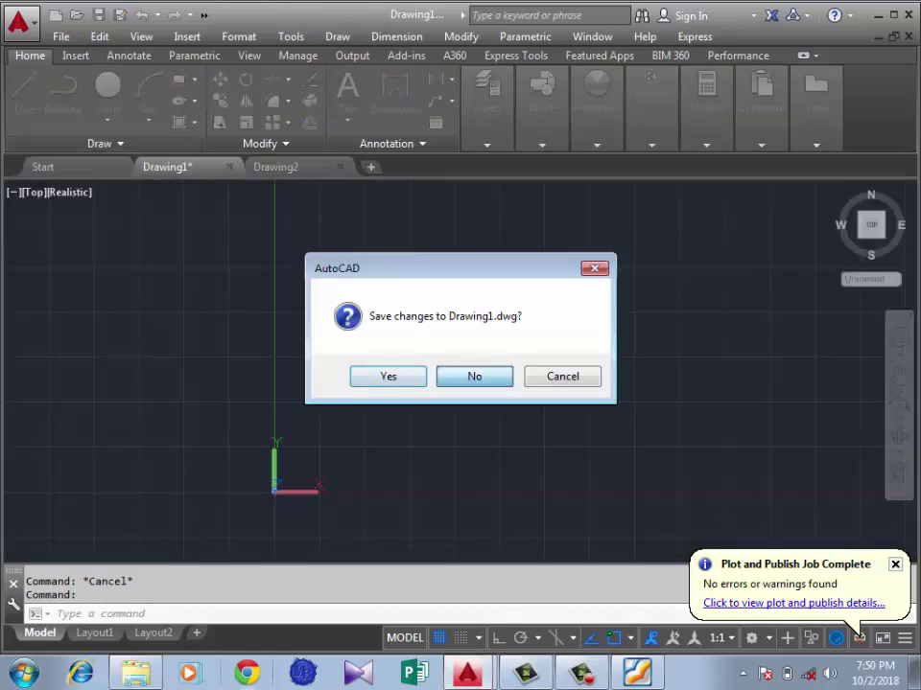
left_click(474, 376)
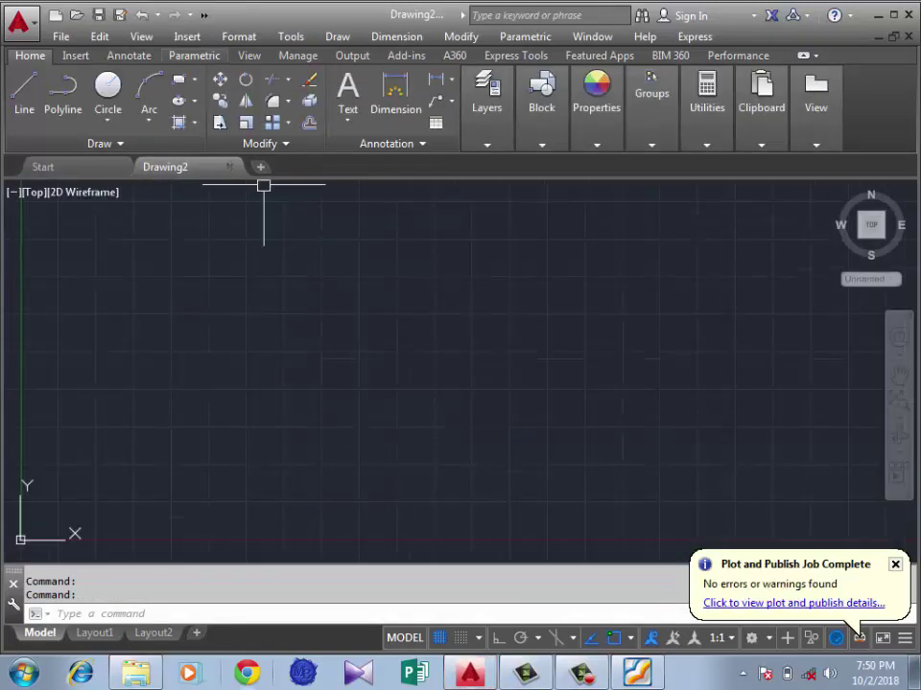
- Draw a plain rectangle just above and right of the origin in Drawing2
left_click(179, 79)
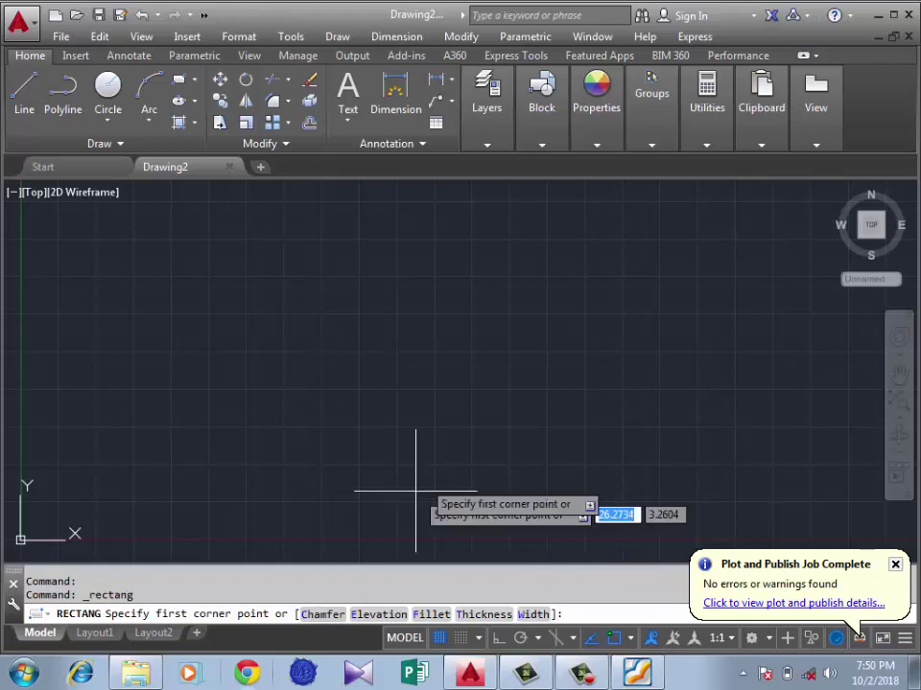
left_click(574, 330)
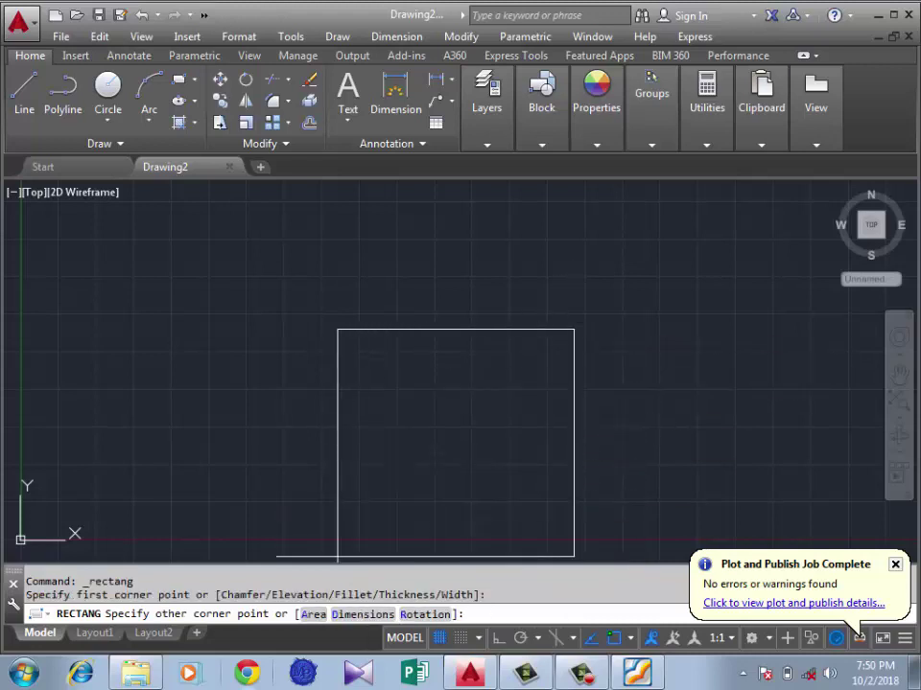
left_click(353, 441)
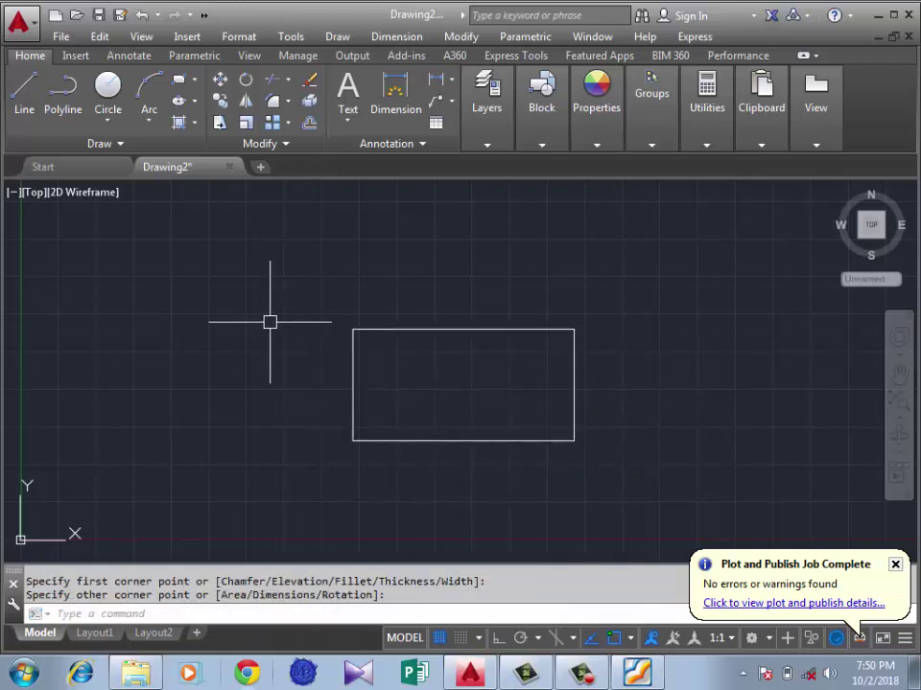
scroll(383, 326, "up", 1)
scroll(362, 296, "up", 2)
scroll(311, 282, "up", 2)
scroll(390, 360, "down", 2)
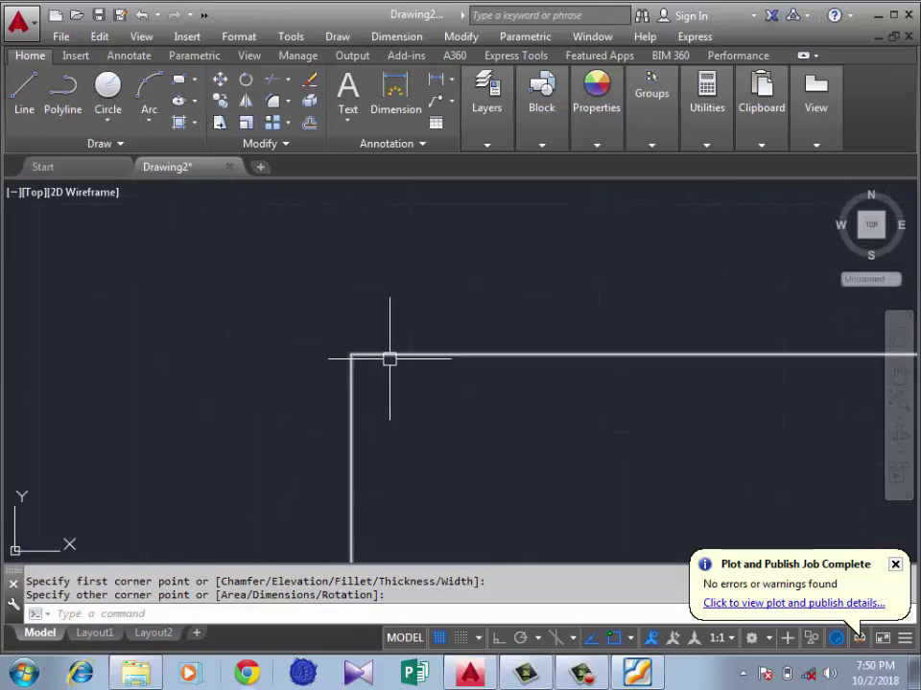
scroll(456, 372, "down", 1)
scroll(456, 372, "down", 3)
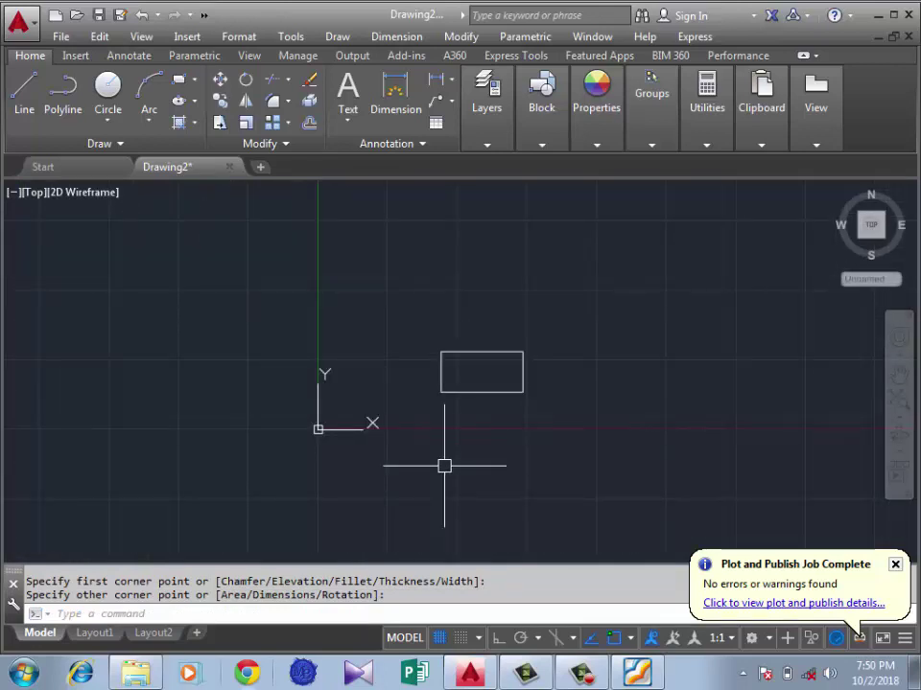